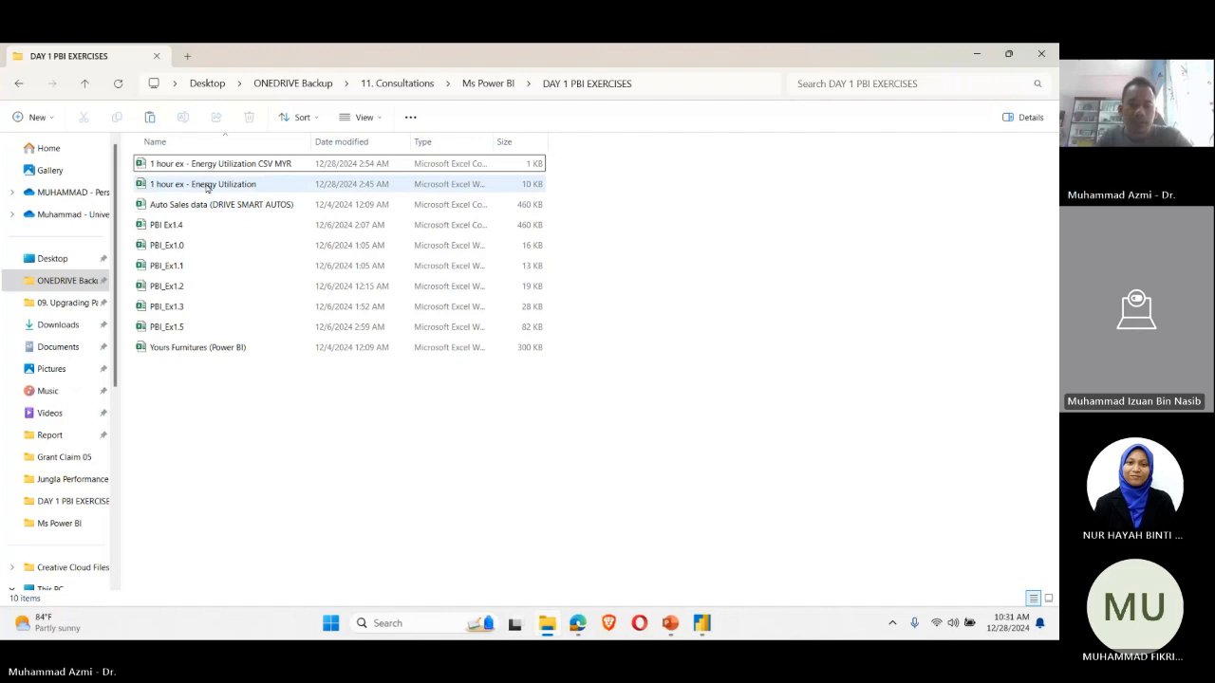
Step: Open the 1 hour ex - Energy Utilization workbook and place it side by side with the Energy Utilization CSV MYR file, CSV on the left
left_click(208, 185)
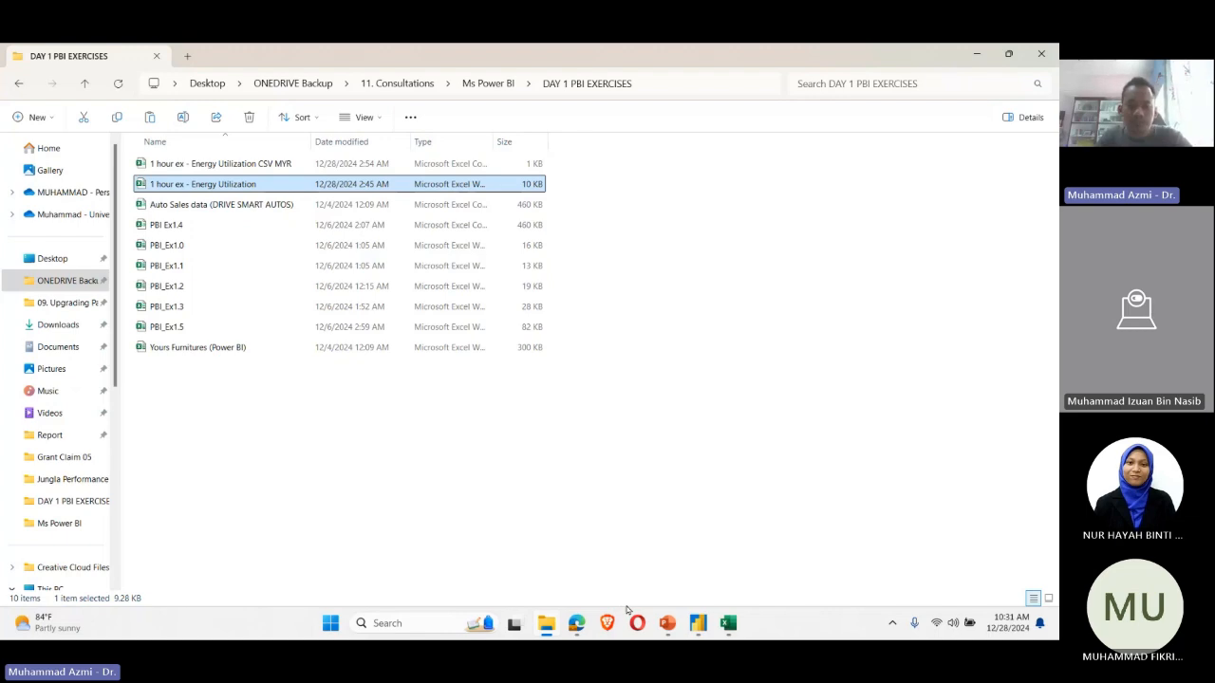
left_click(727, 623)
key("alt+Tab")
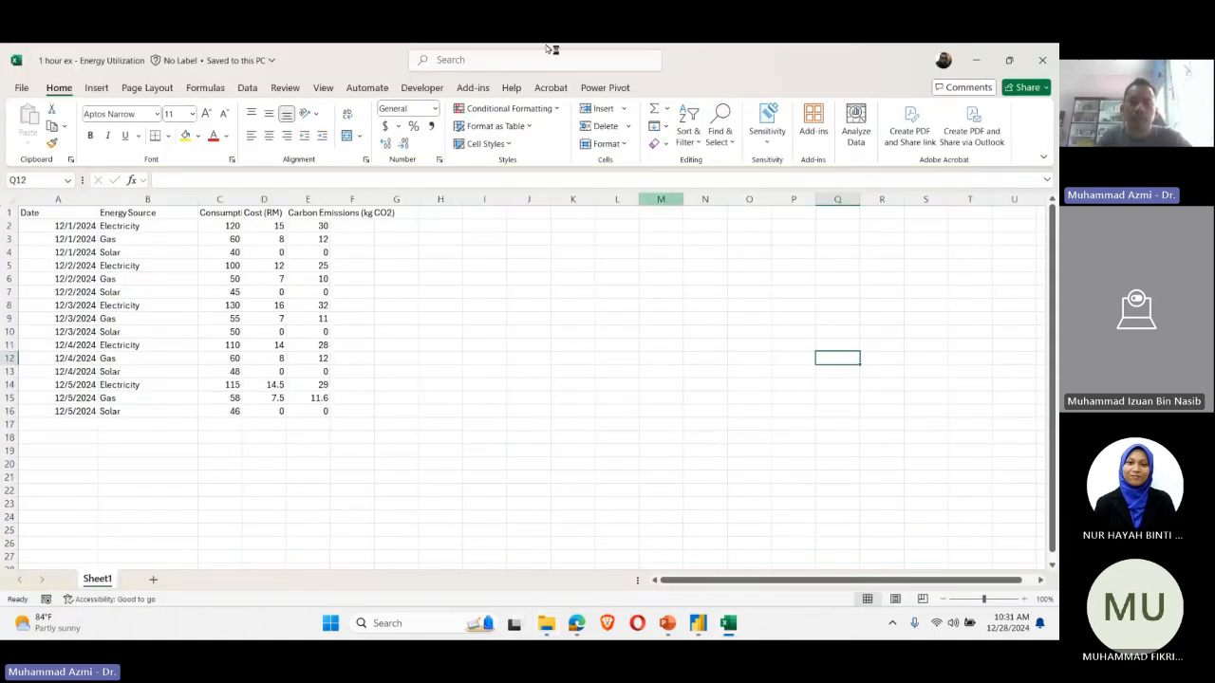
double_click(348, 64)
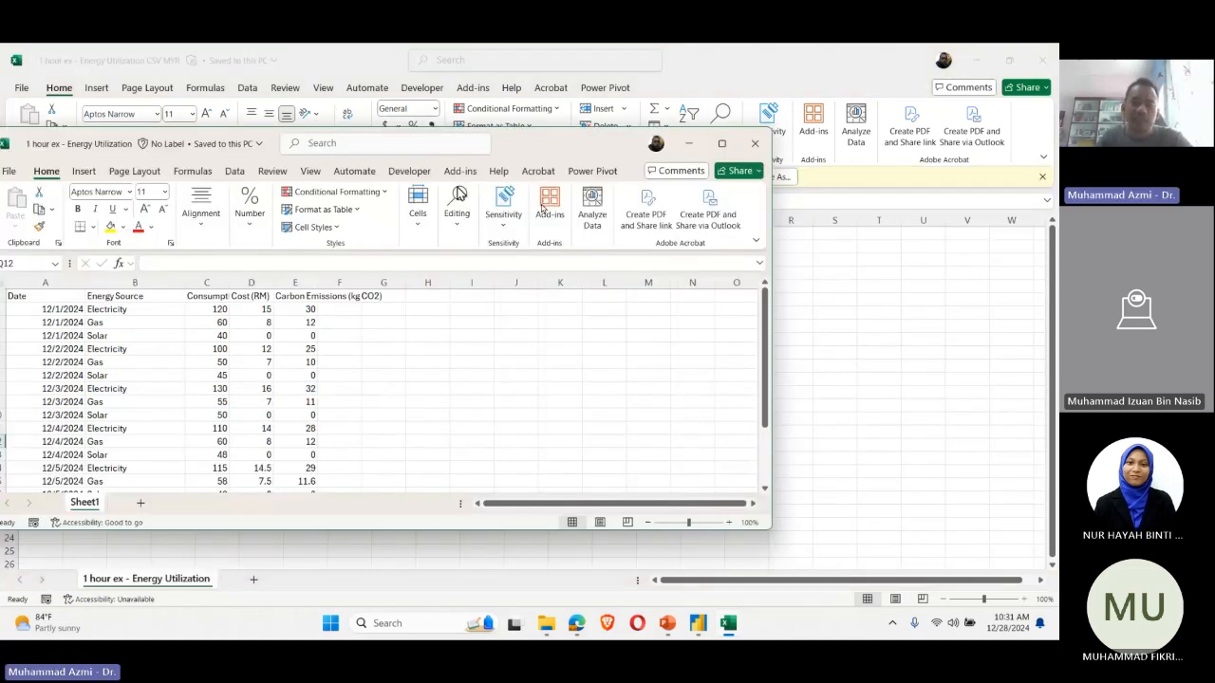
left_click_drag(541, 143, 1053, 114)
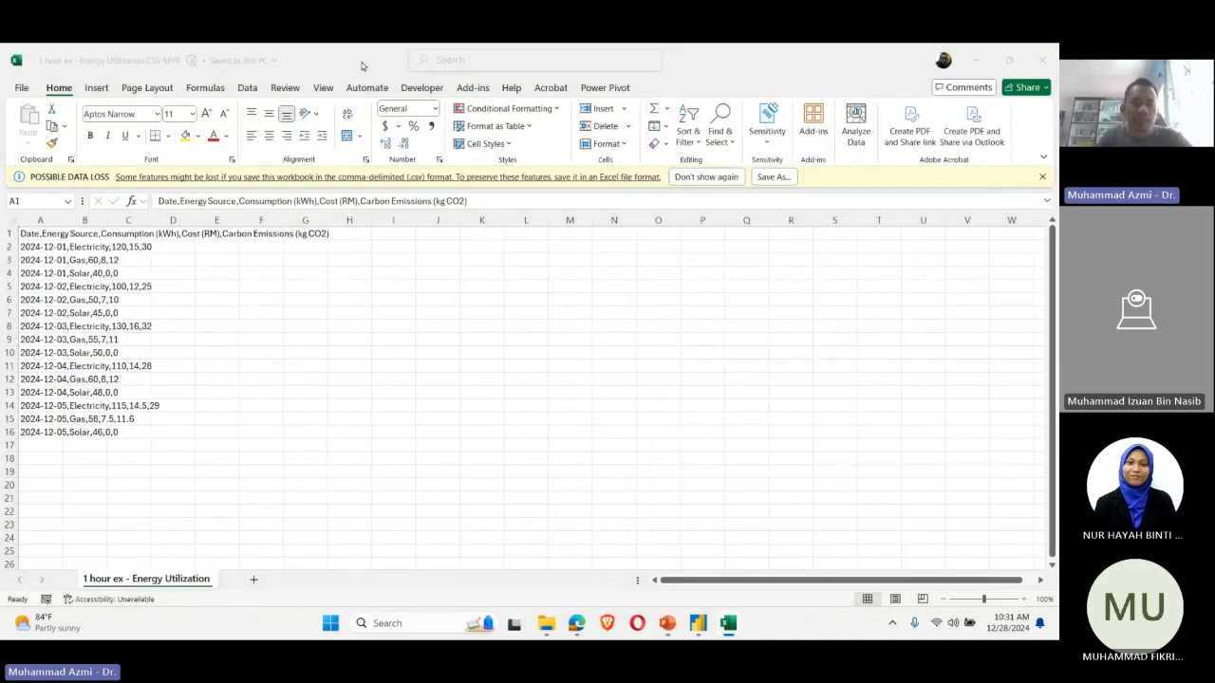
left_click(361, 65)
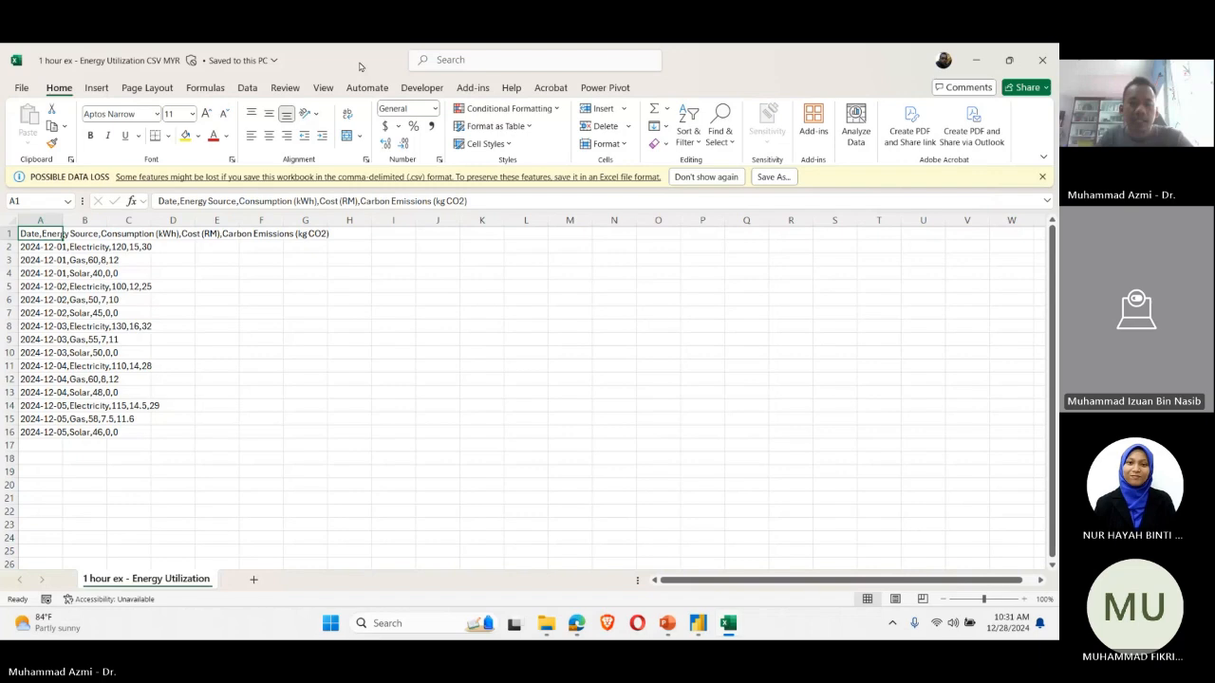
key("super+Left")
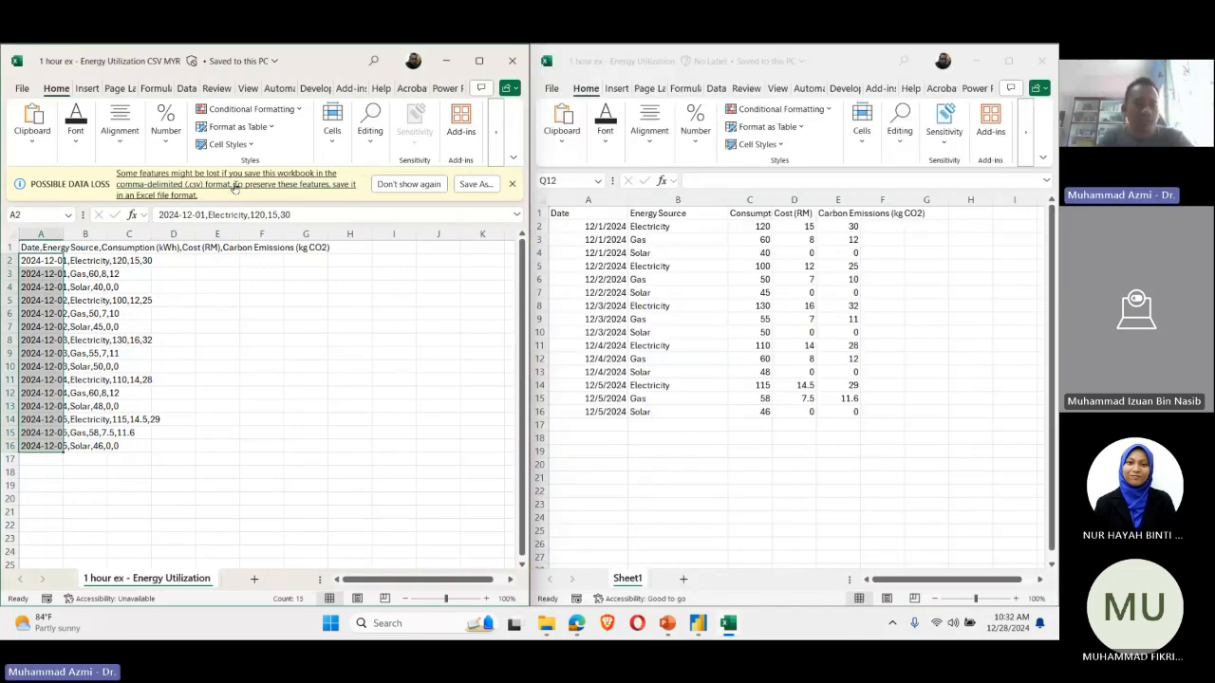
Step: Widen column A of the CSV file until the whole comma-separated header line fits inside it
left_click(235, 188)
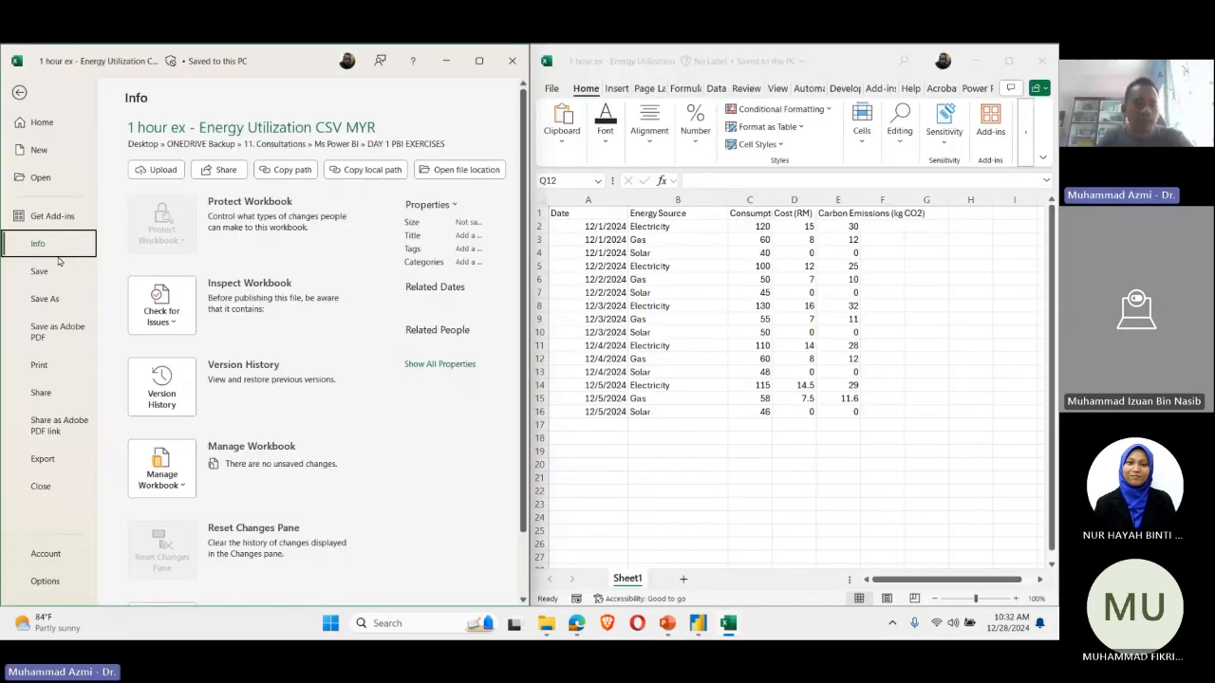
left_click(19, 92)
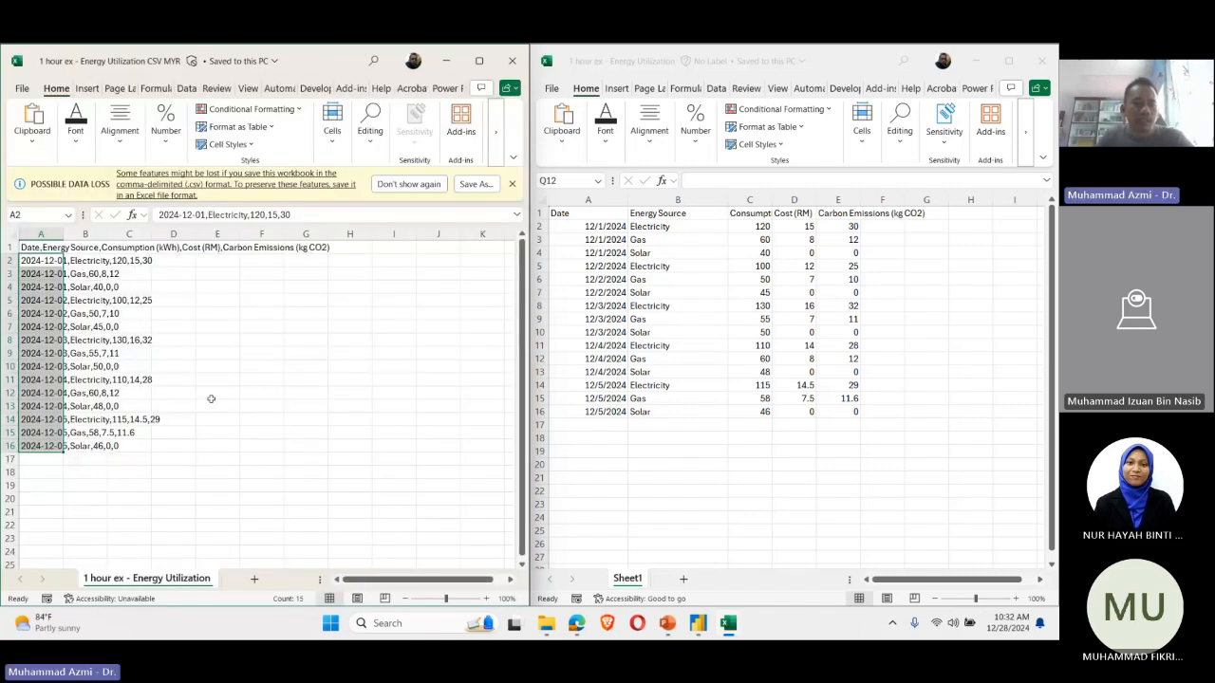
left_click(26, 287)
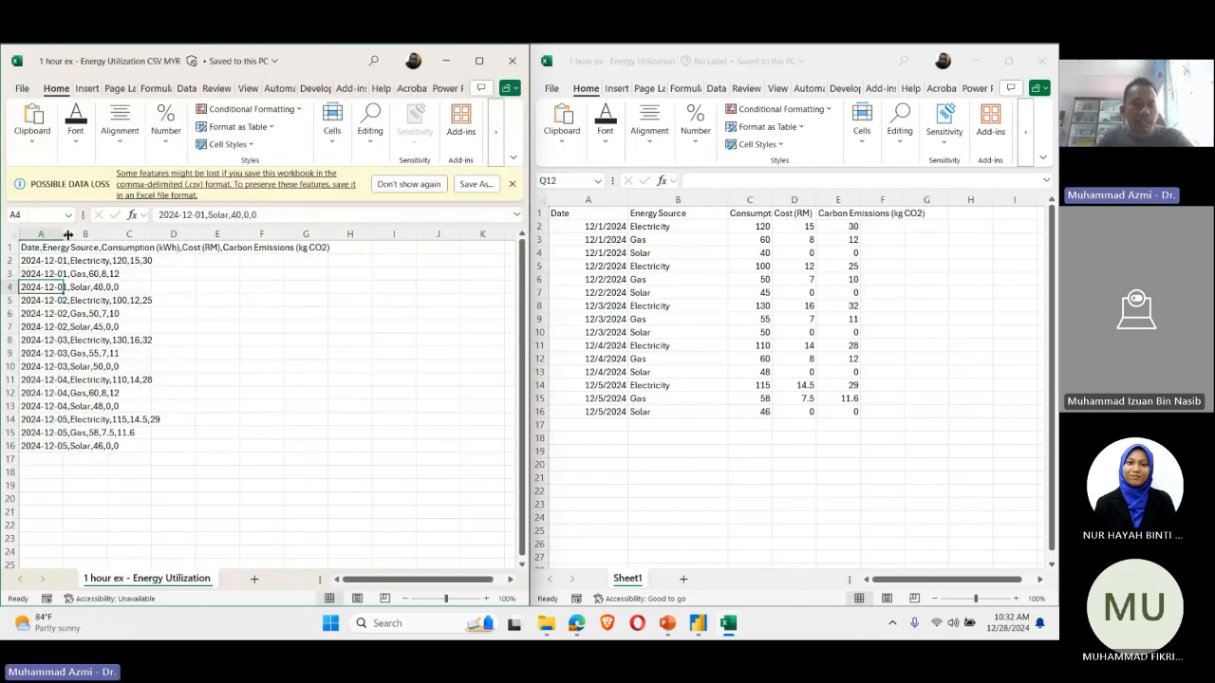
left_click_drag(67, 235, 342, 233)
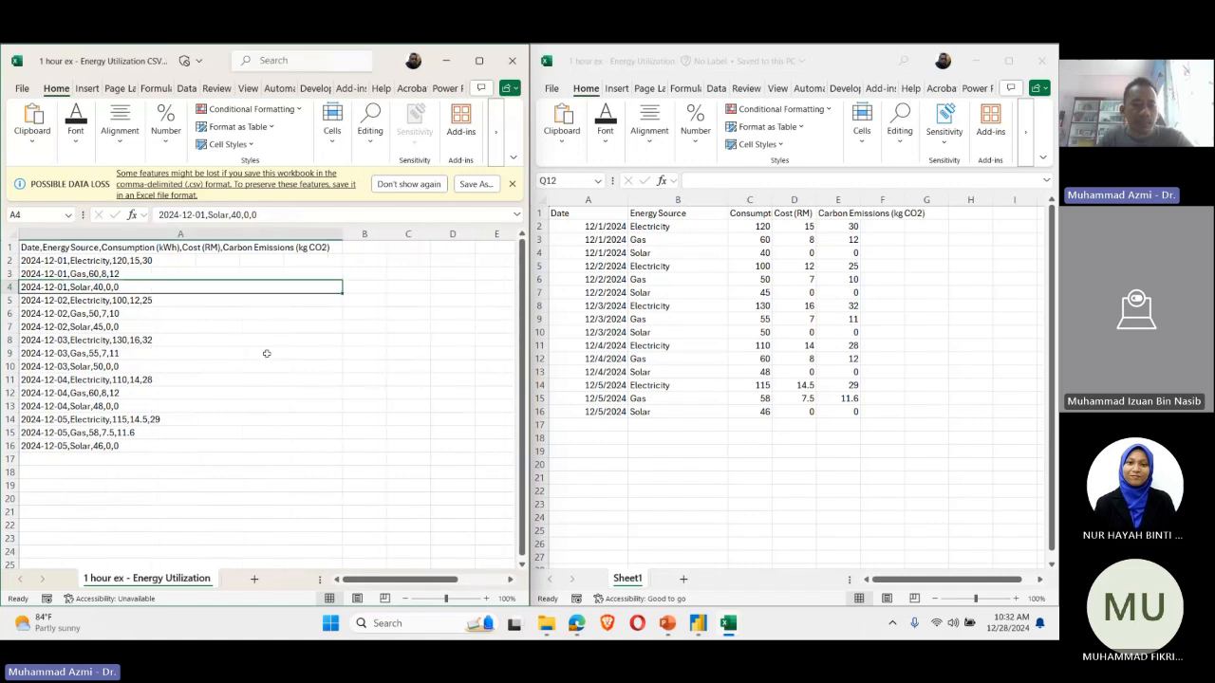
Step: Examine the comma-separated records in column A of the CSV file, from the header line down to row 16 and back
left_click(154, 468)
left_click(106, 434)
left_click(101, 446)
left_click(300, 247)
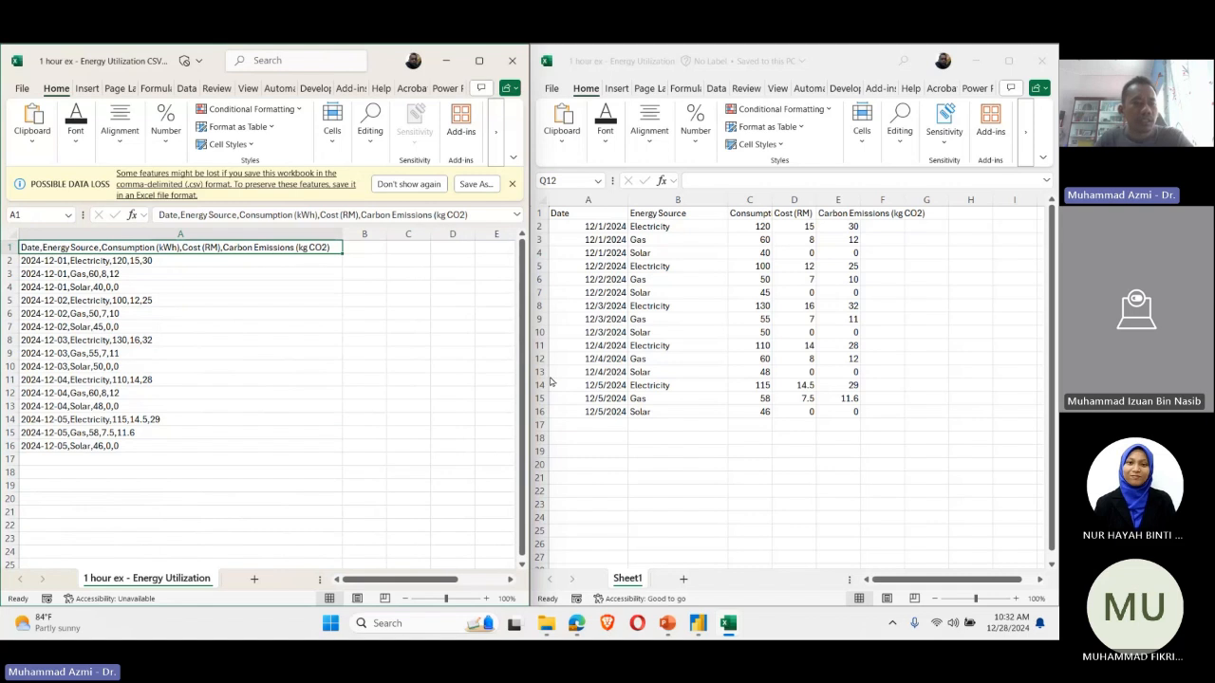
key("Down")
key("Down")
key("Down")
key("Down")
key("Down")
key("Down")
key("Down")
key("Down")
key("Down")
key("Down")
key("Down")
key("Down")
key("Down")
key("Down")
key("Down")
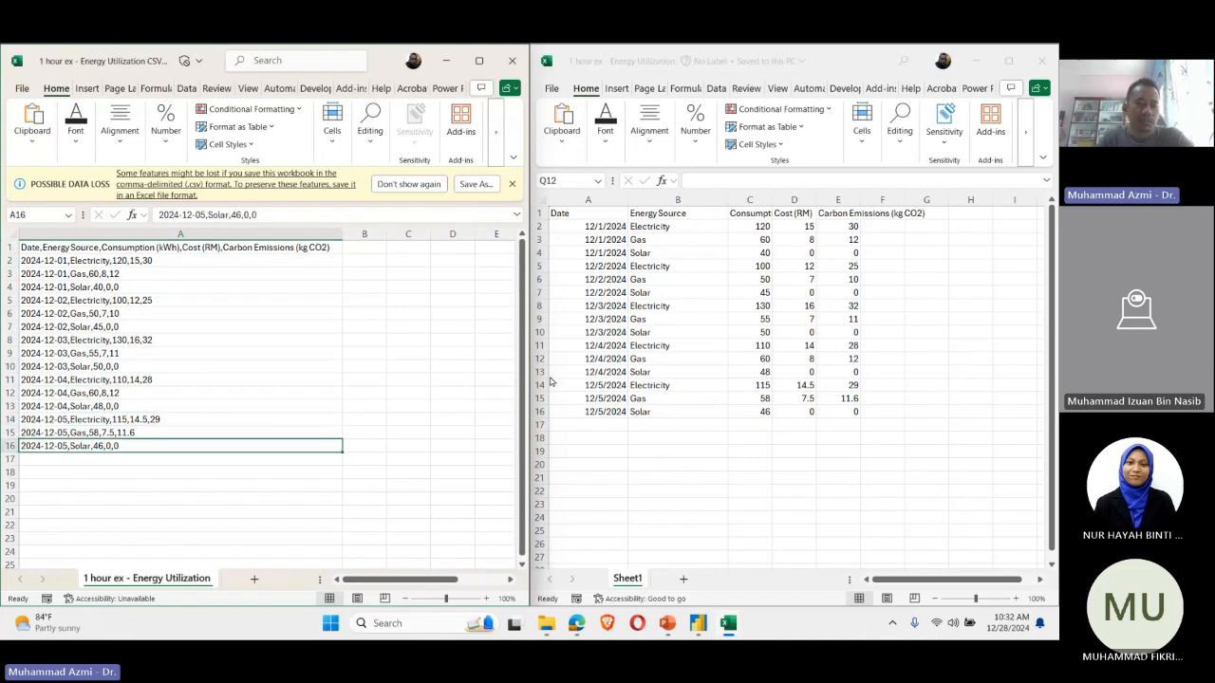
key("Up")
key("Up")
key("Up")
key("Up")
key("Up")
key("Up")
key("Up")
key("Up")
key("Up")
key("Up")
key("Up")
key("Up")
key("Up")
key("Up")
key("Up")
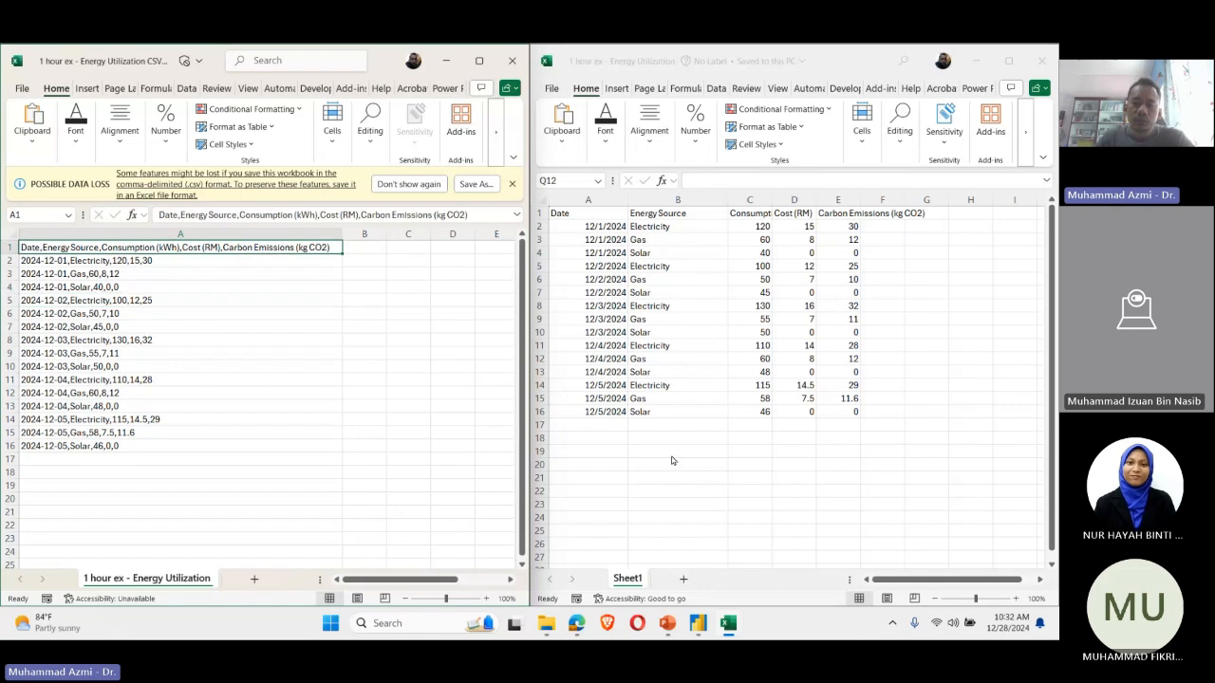
Step: Adjust the widths of the Consumption (kWh), Cost (RM) and Carbon Emissions (kg CO2) columns in the workbook so the consumption header shows fully
left_click(750, 411)
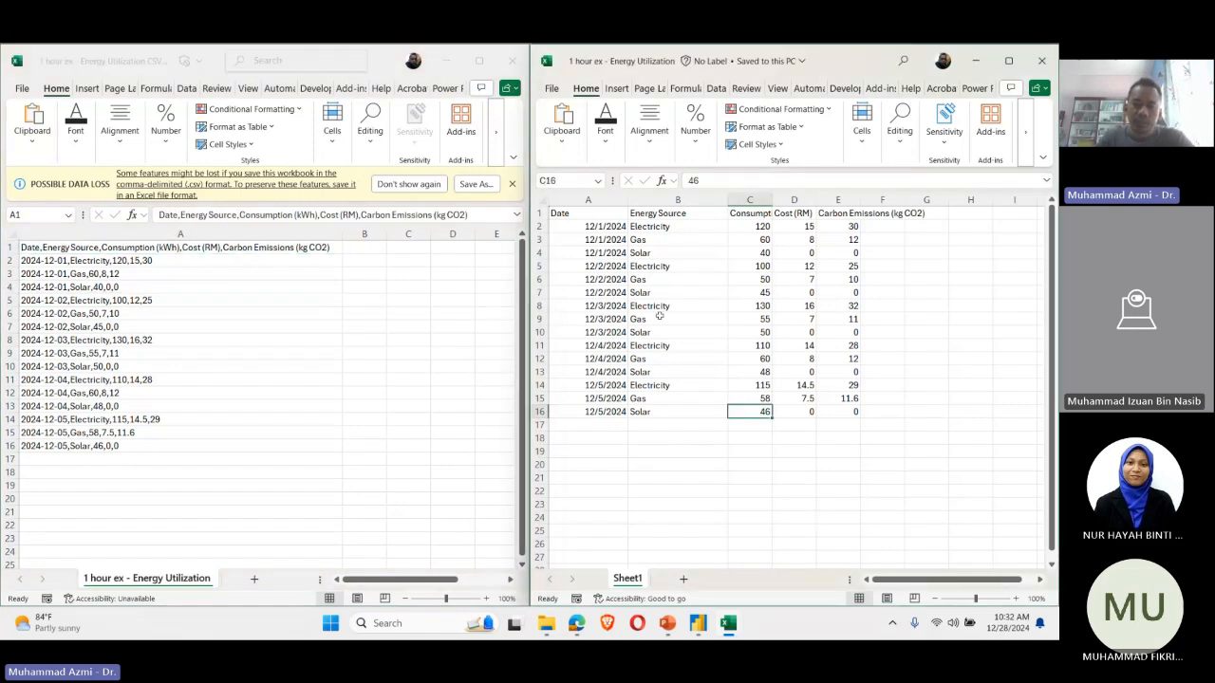
left_click(593, 214)
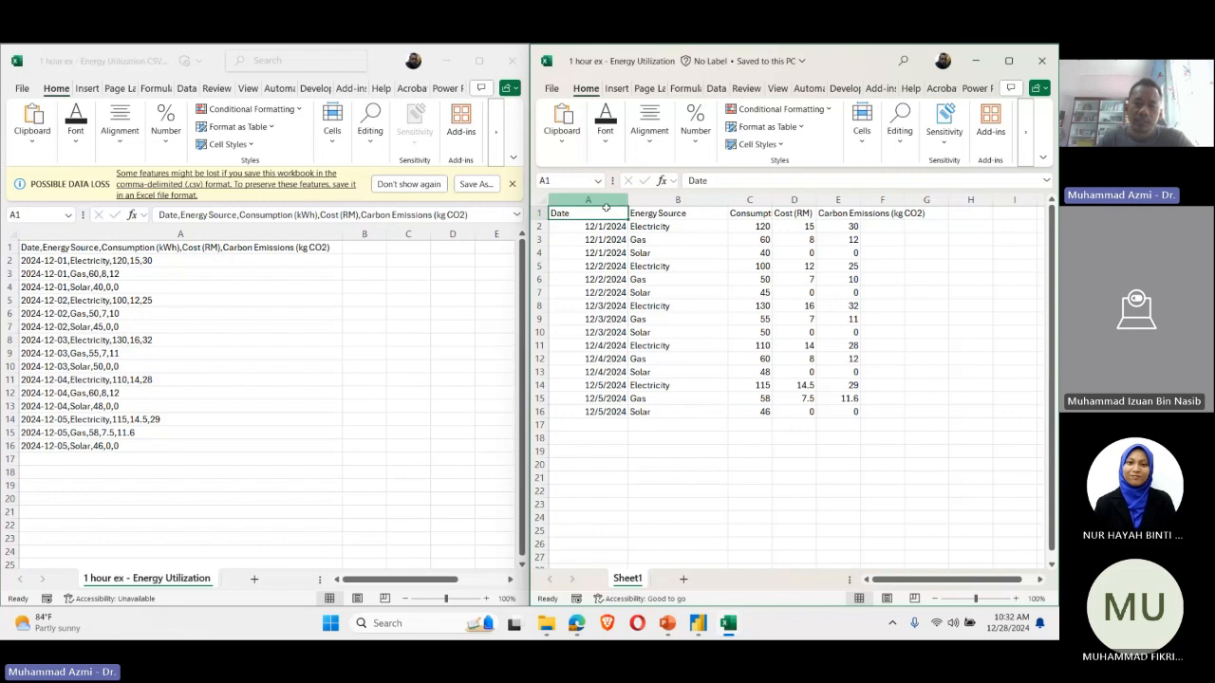
left_click(683, 213)
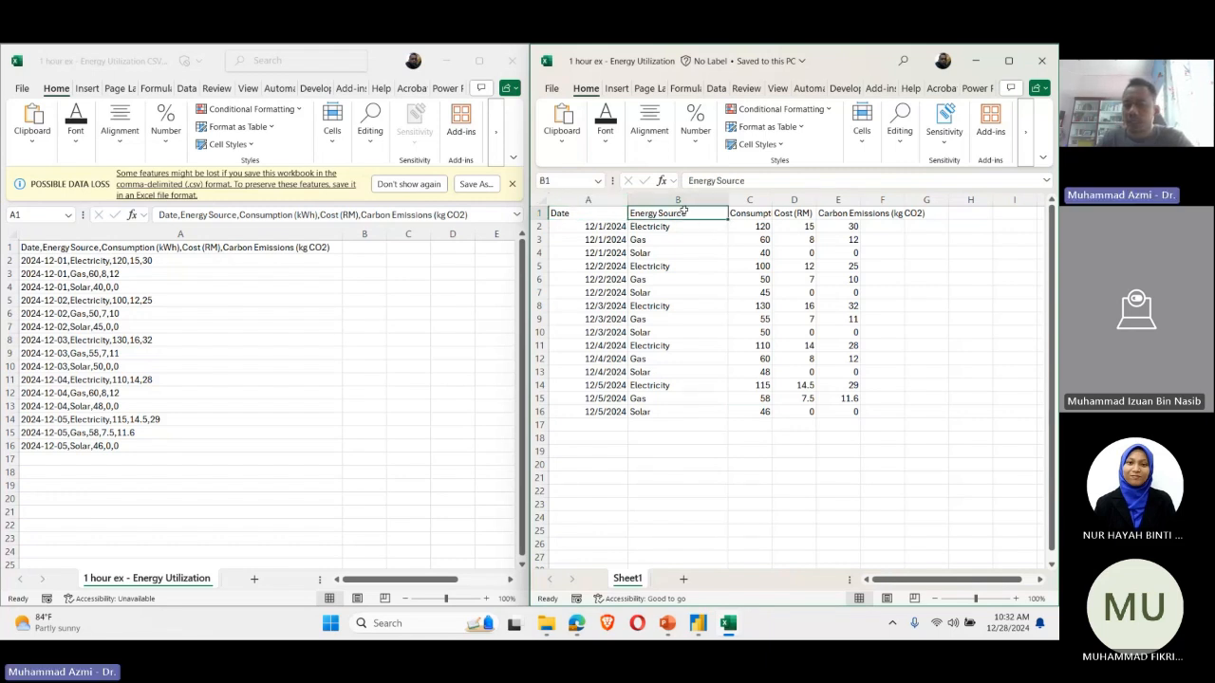
left_click(740, 215)
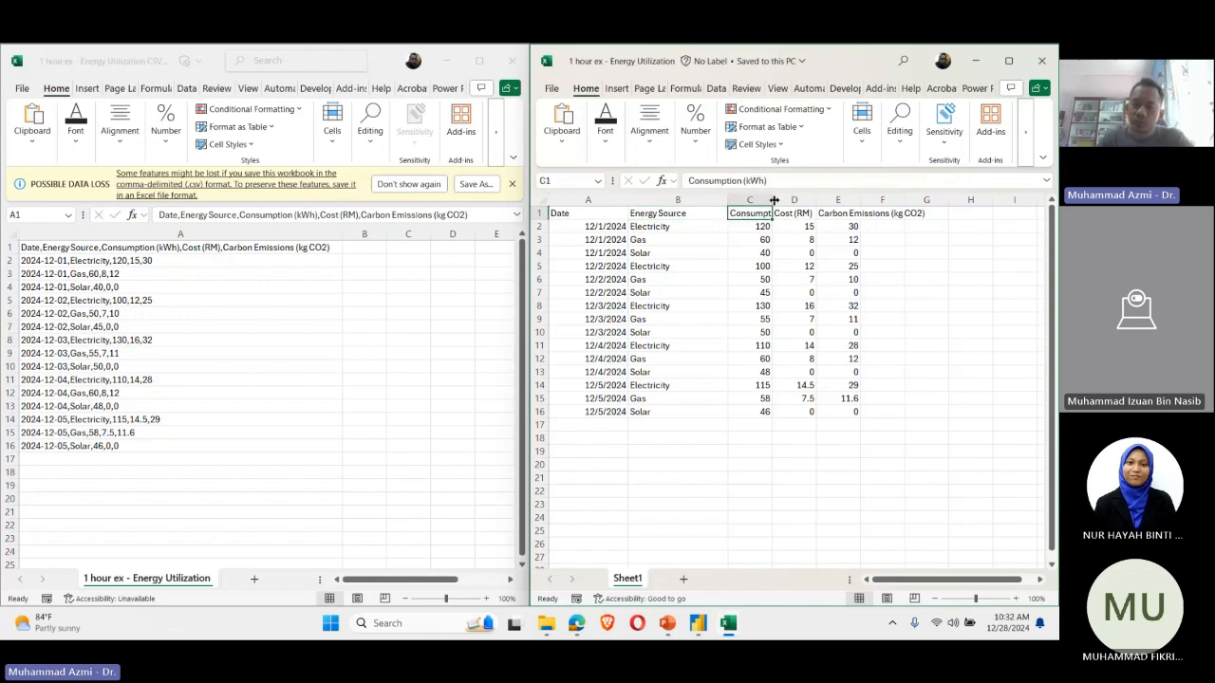
left_click_drag(774, 200, 882, 200)
left_click(905, 200)
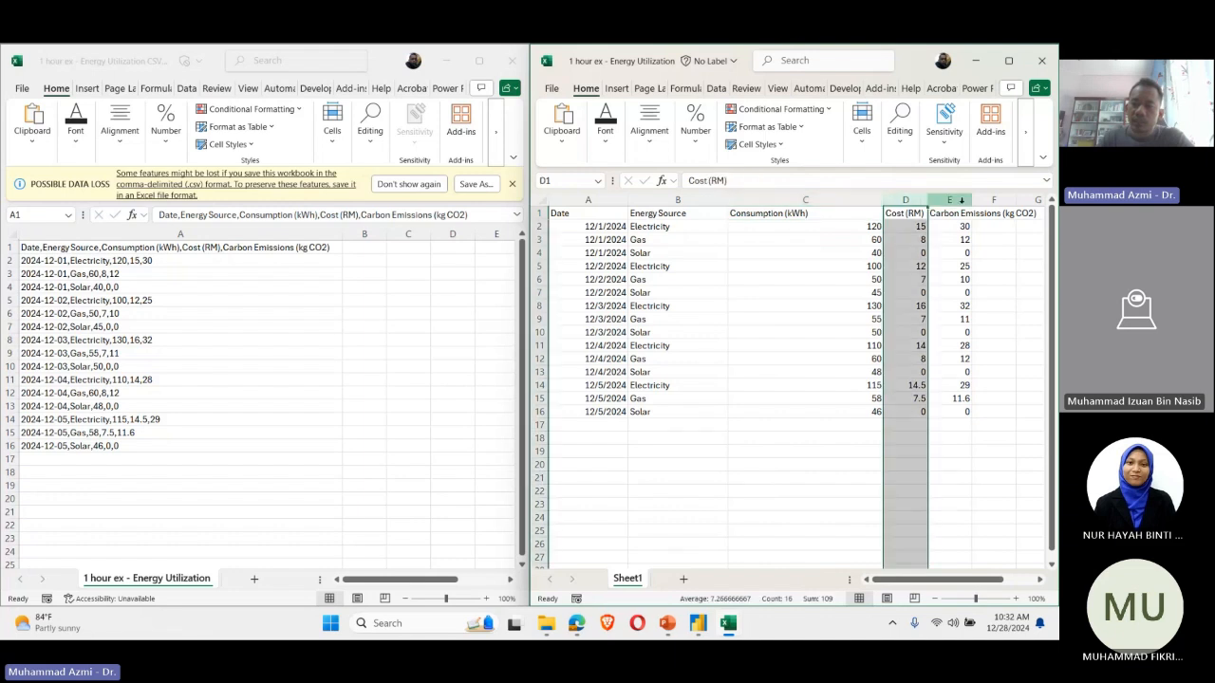
left_click(993, 200)
left_click_drag(882, 201, 946, 202)
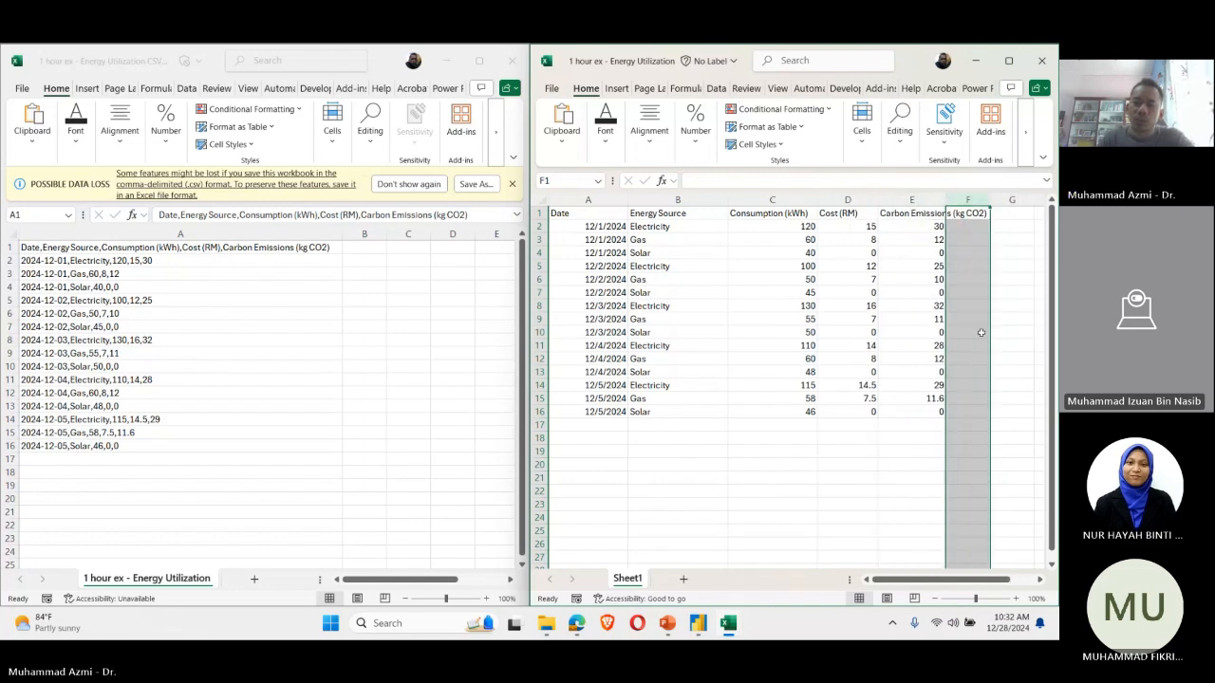
left_click(1012, 358)
left_click(534, 214)
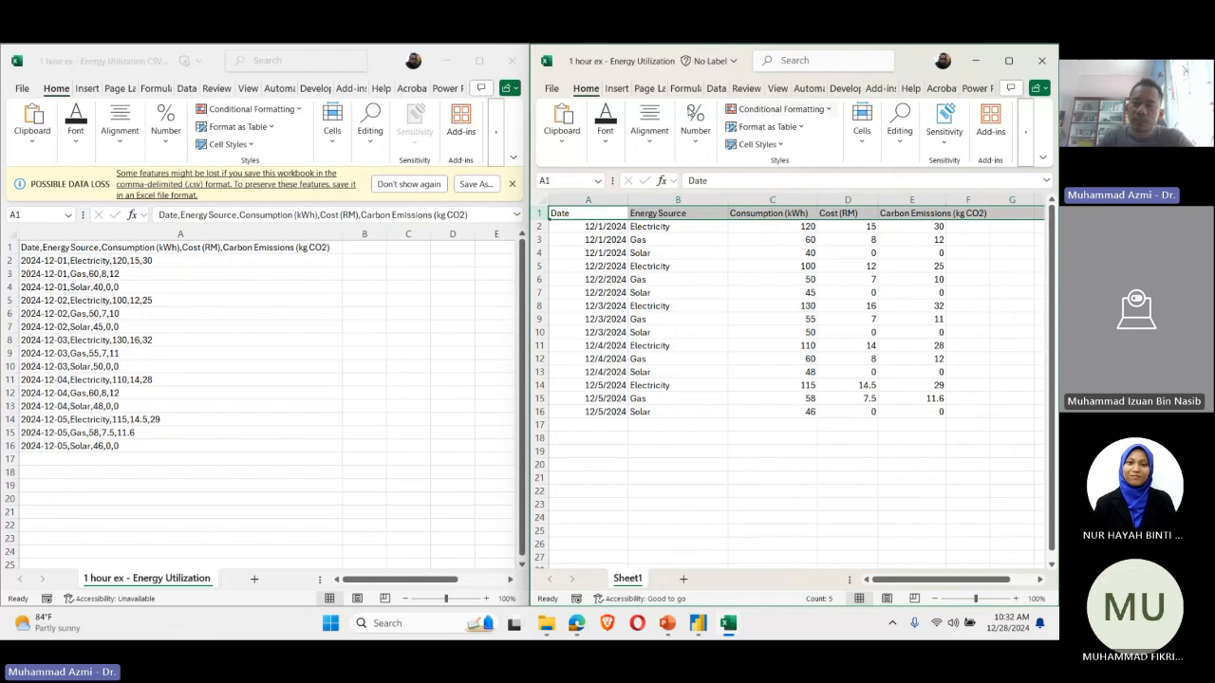
left_click(716, 89)
left_click(584, 90)
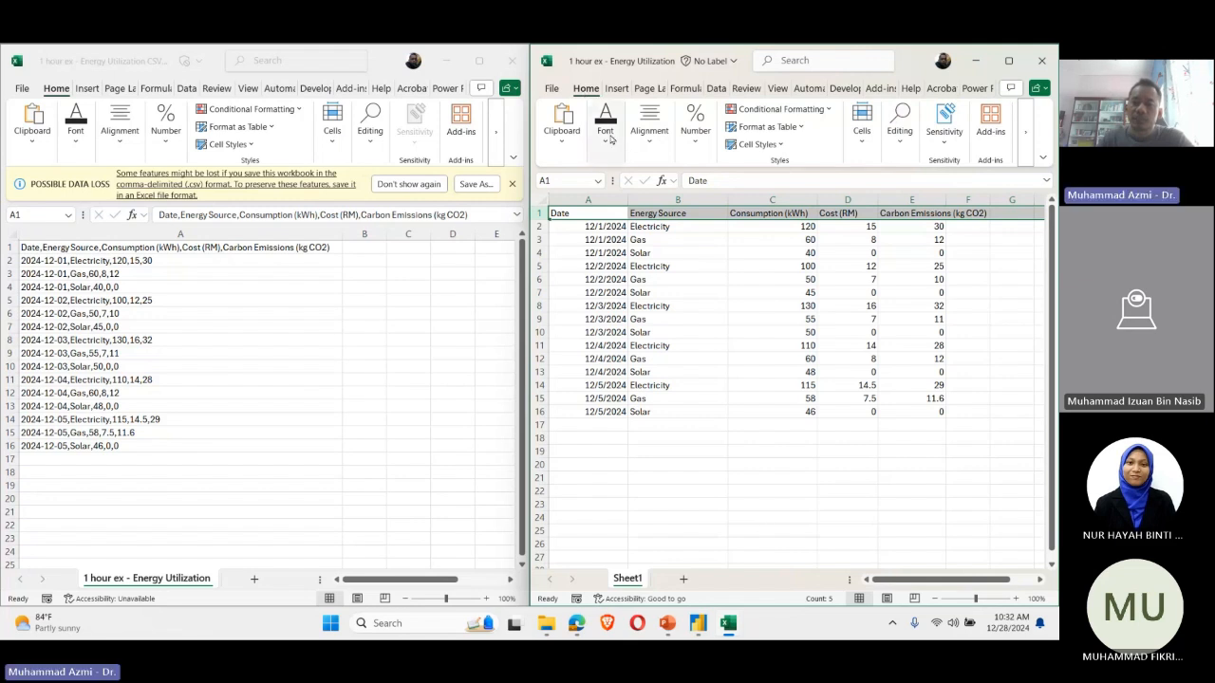
left_click(961, 450)
left_click_drag(906, 413, 759, 306)
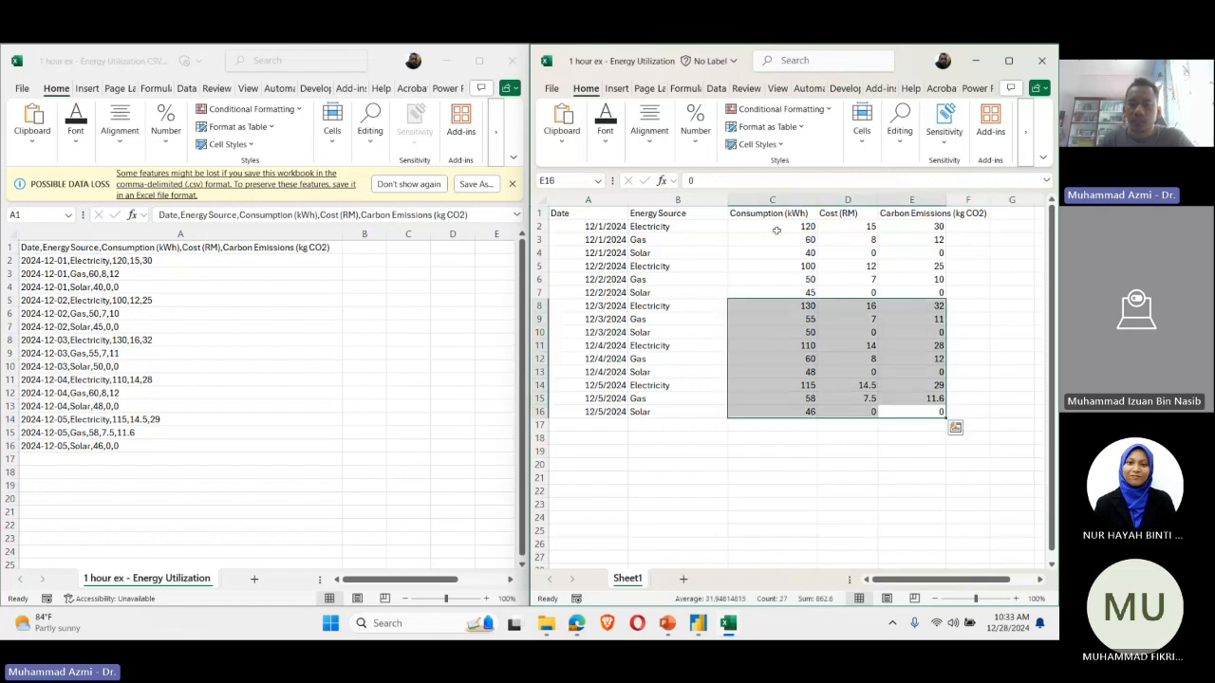
left_click(539, 213)
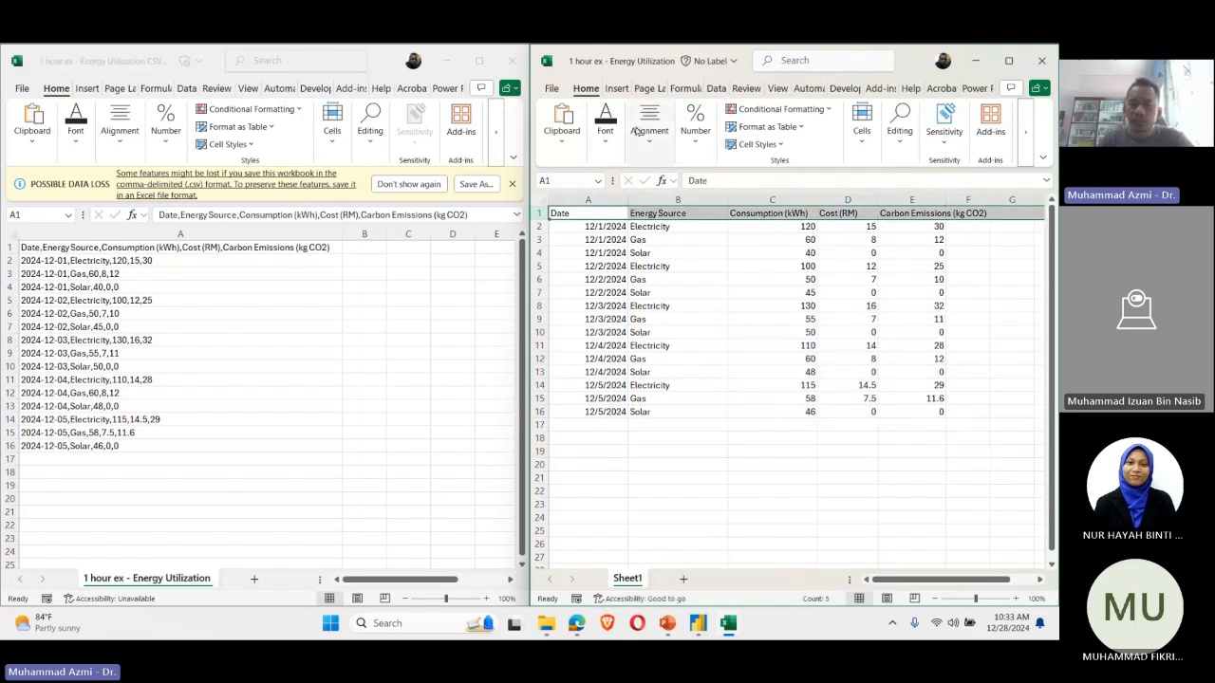
left_click(716, 88)
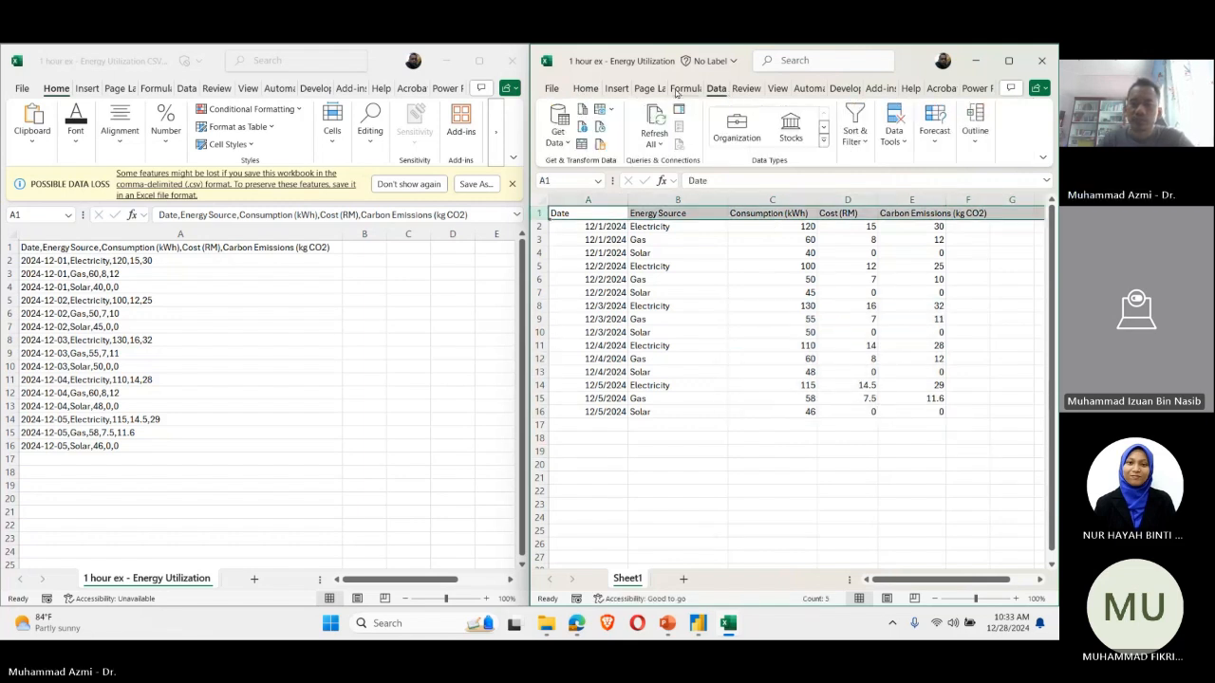
left_click(777, 88)
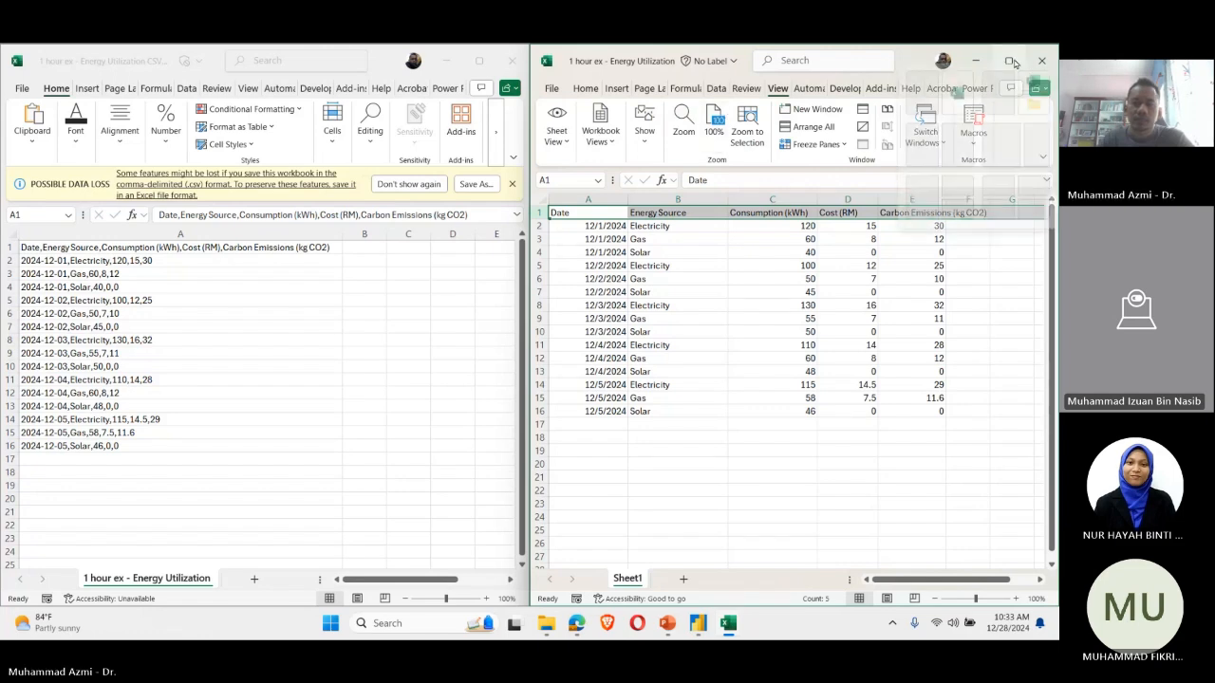
left_click(1020, 60)
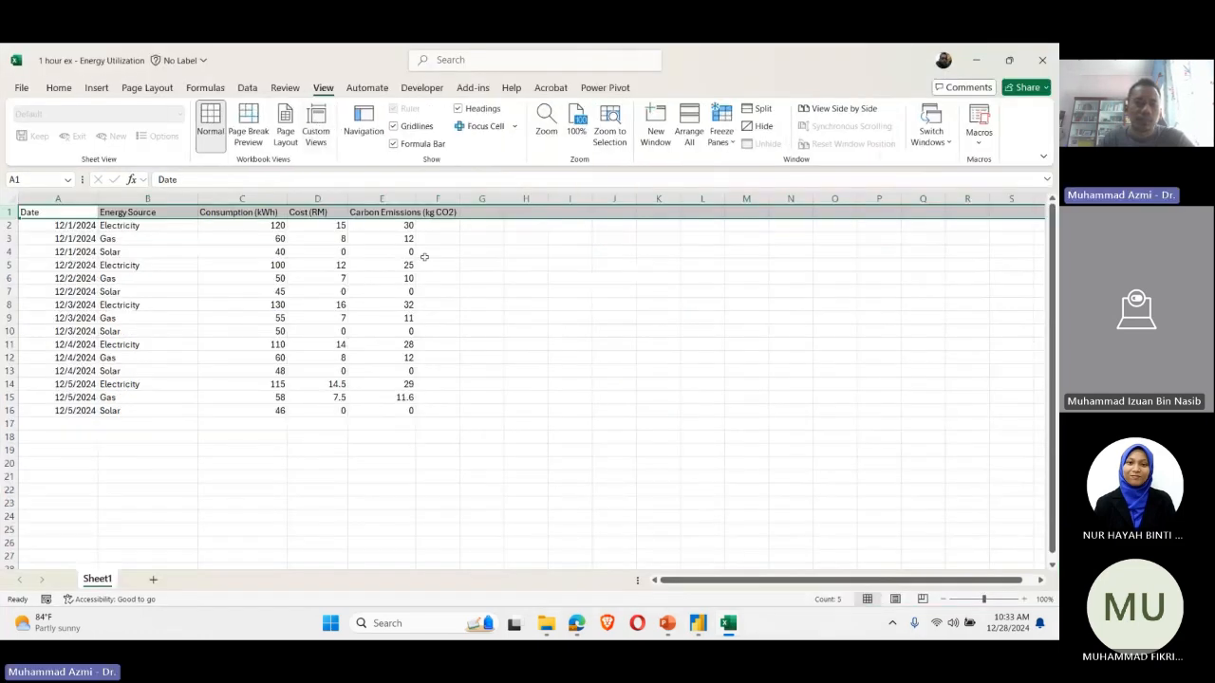
left_click(285, 87)
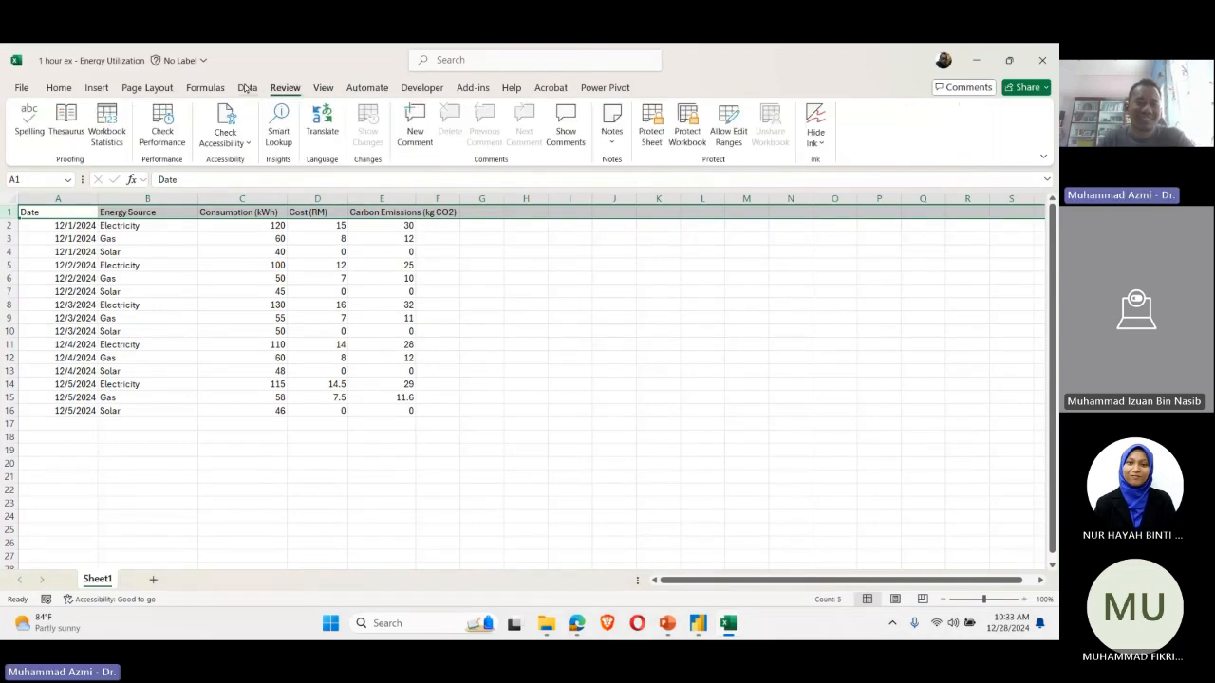
left_click(246, 88)
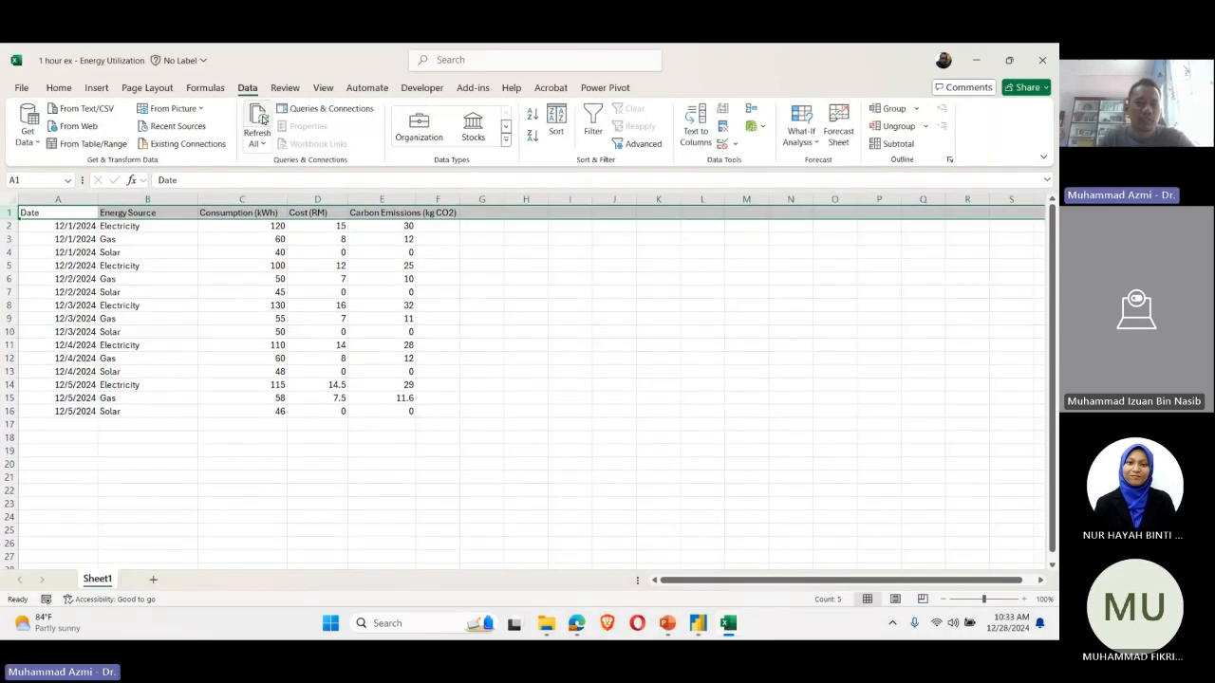
left_click(205, 88)
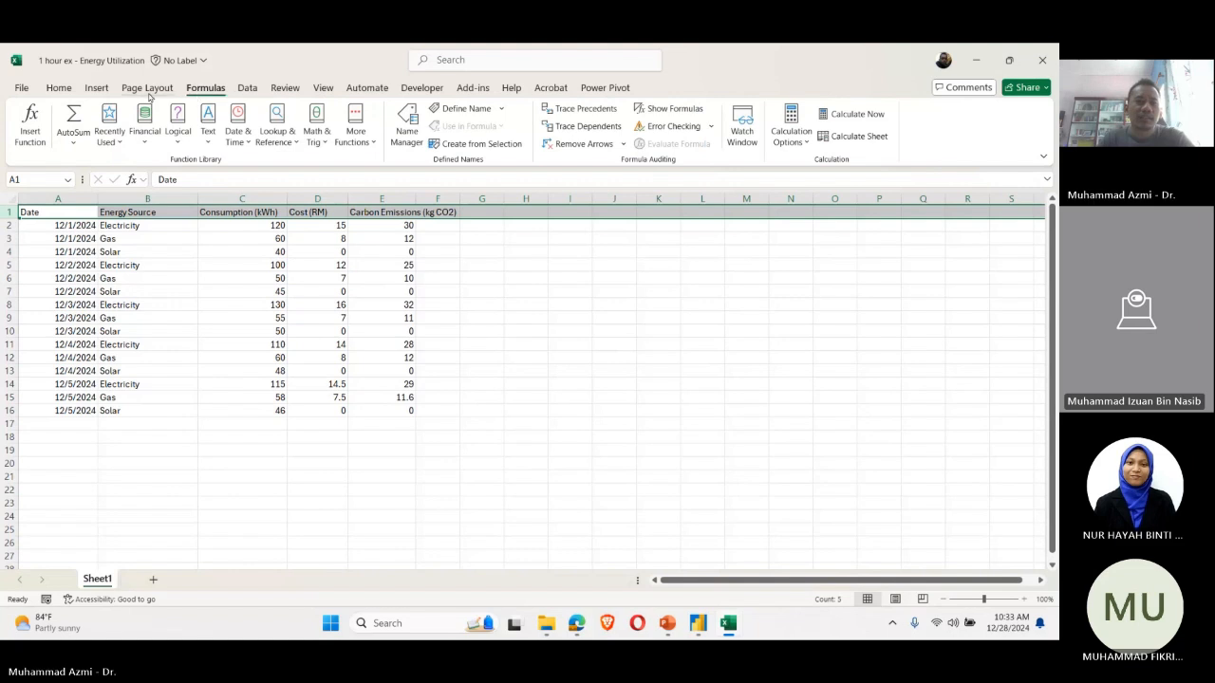
left_click(147, 89)
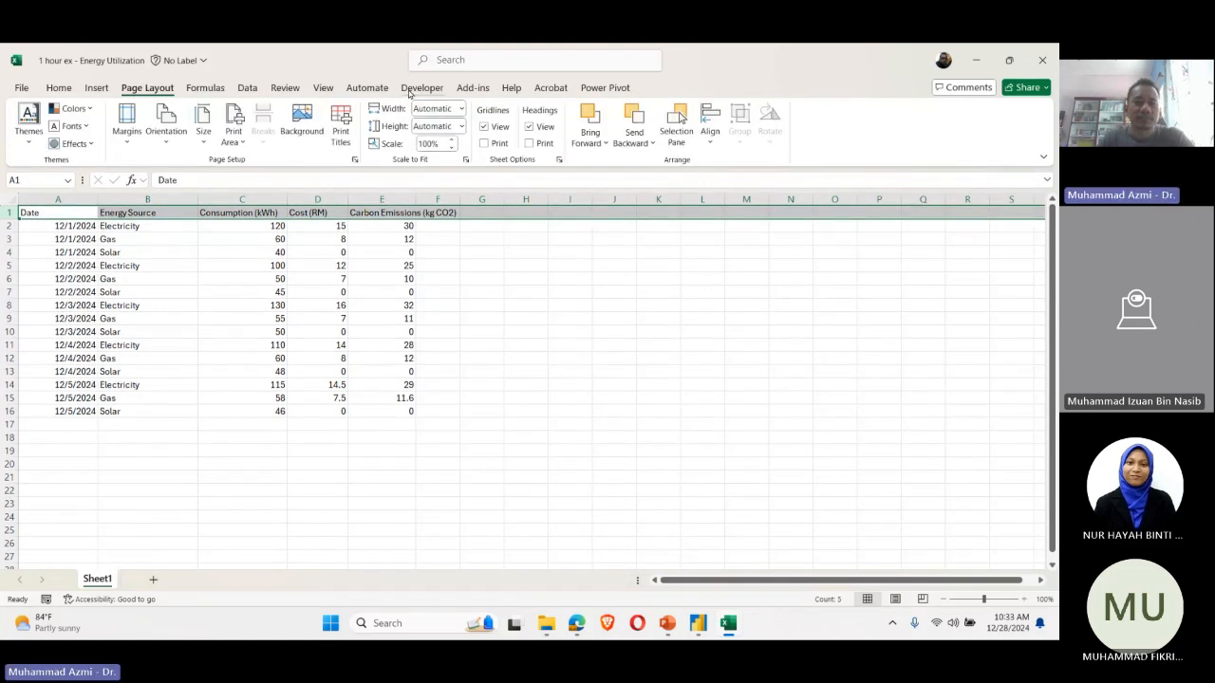
left_click(366, 88)
left_click(323, 88)
left_click(285, 88)
left_click(246, 89)
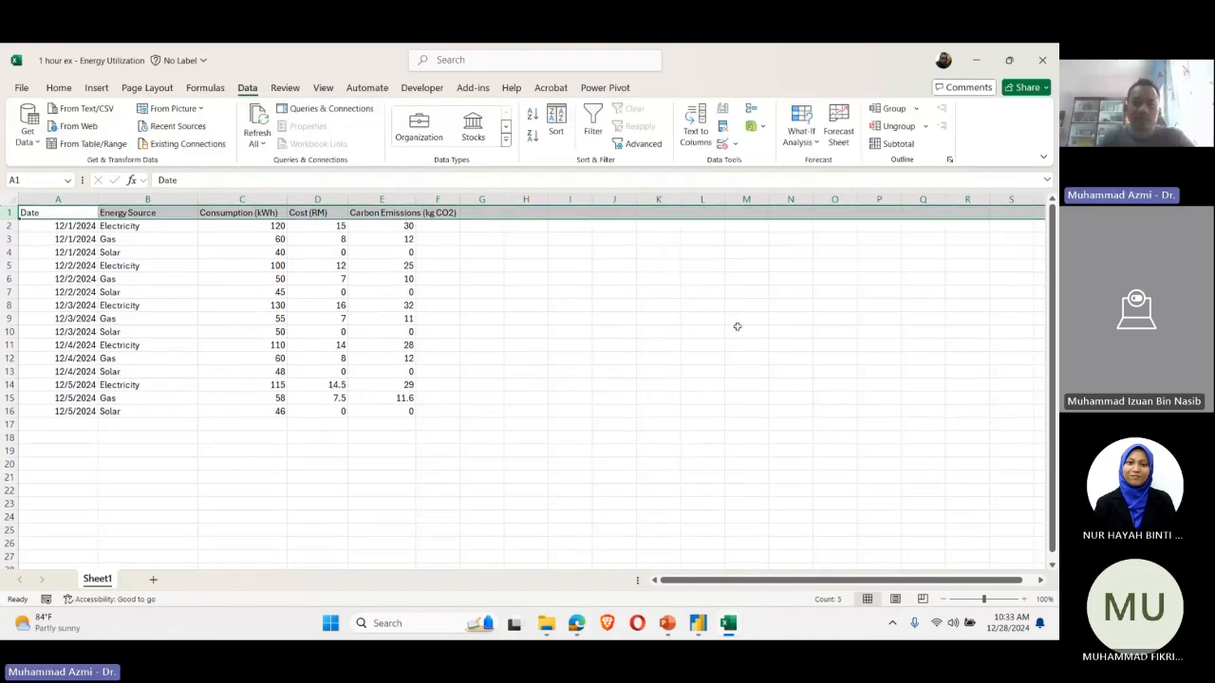
left_click(736, 328)
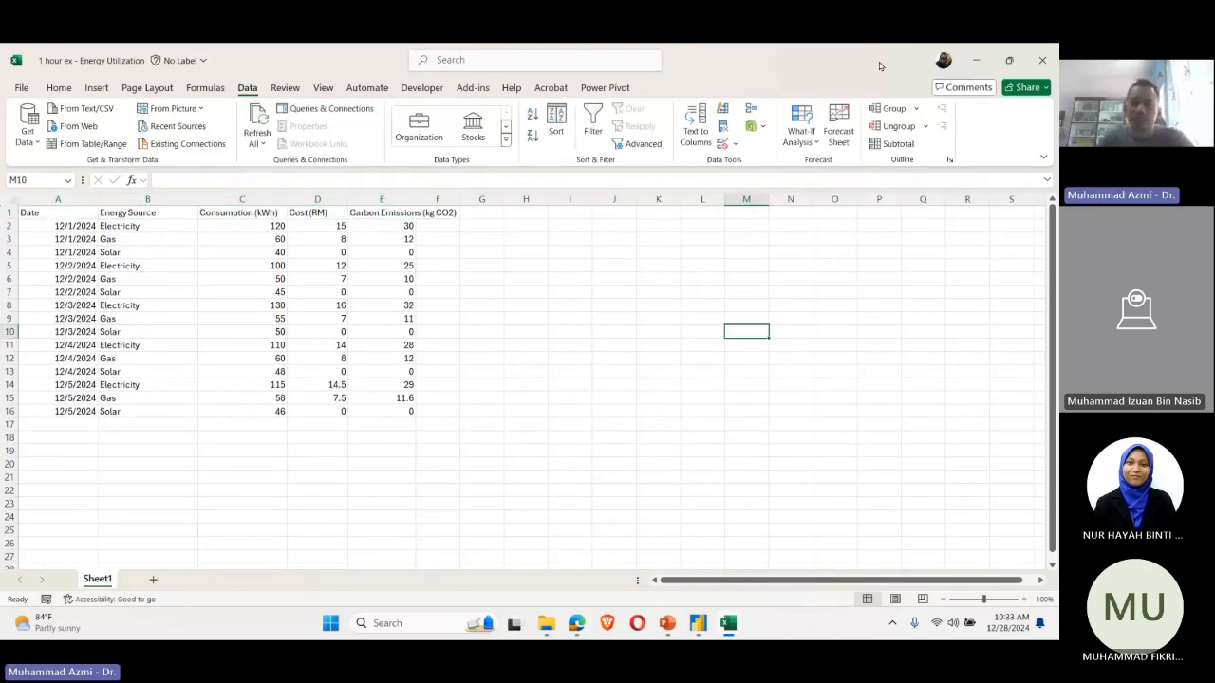
Step: Restore the workbook beside the CSV file, then switch to File Explorer's DAY 1 PBI EXERCISES folder
double_click(879, 66)
left_click_drag(866, 65, 1048, 201)
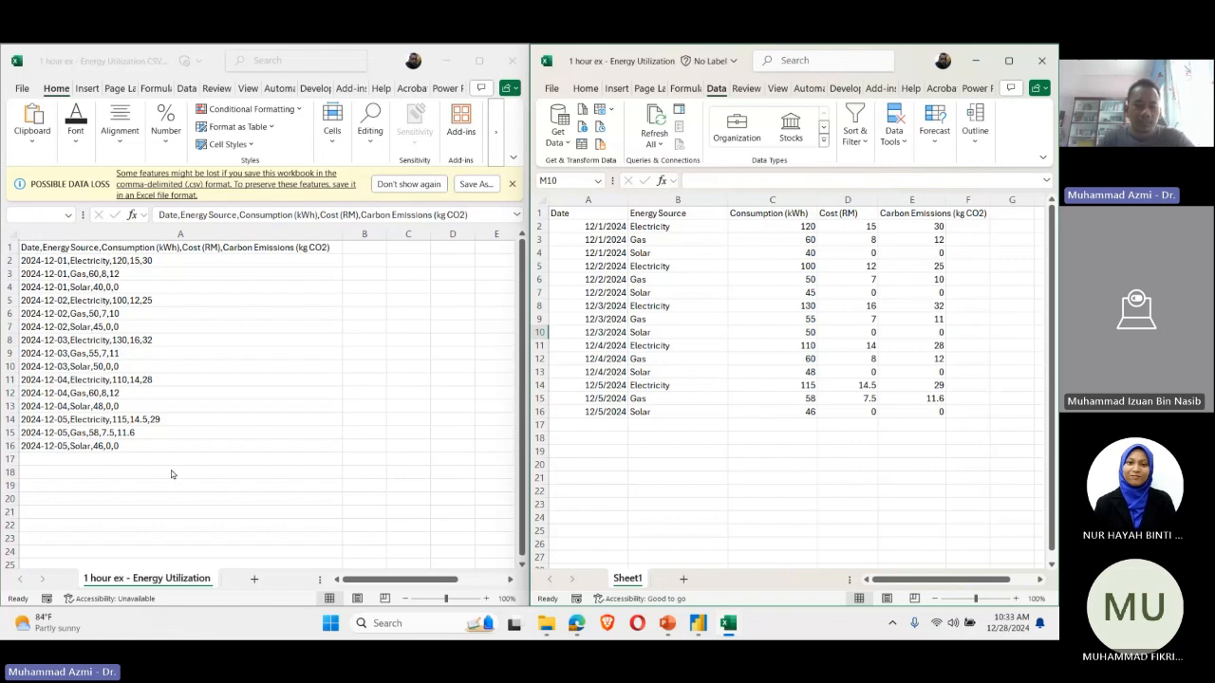
left_click(444, 599)
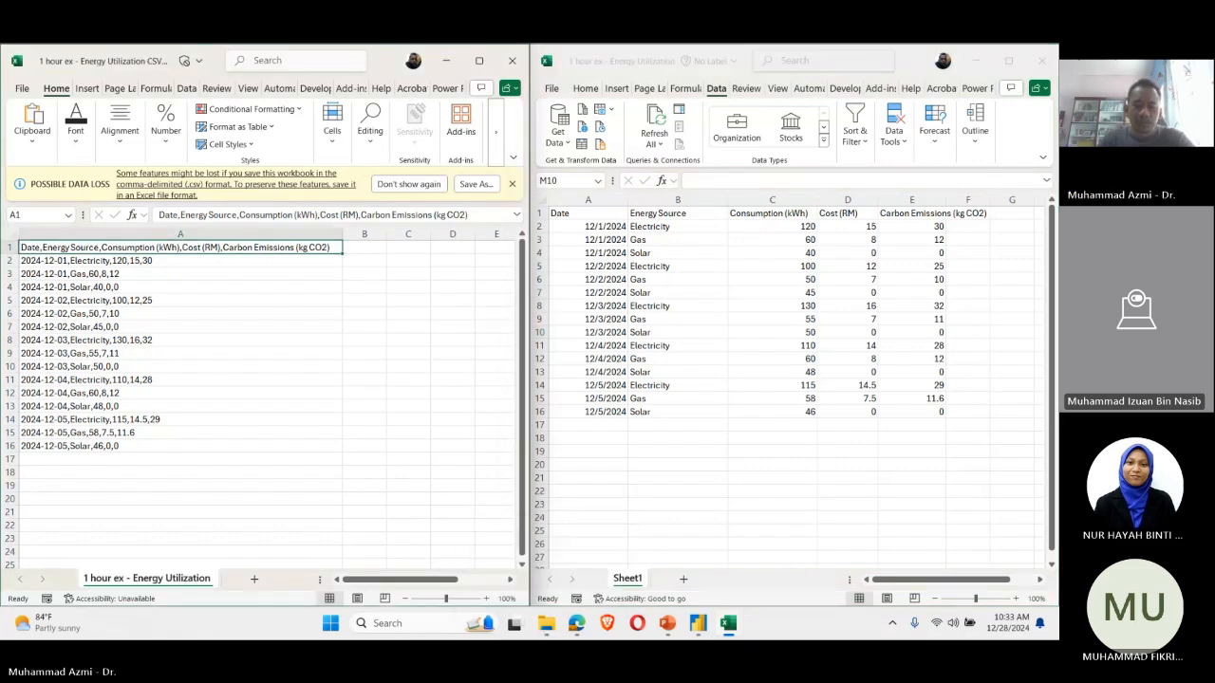
left_click(558, 623)
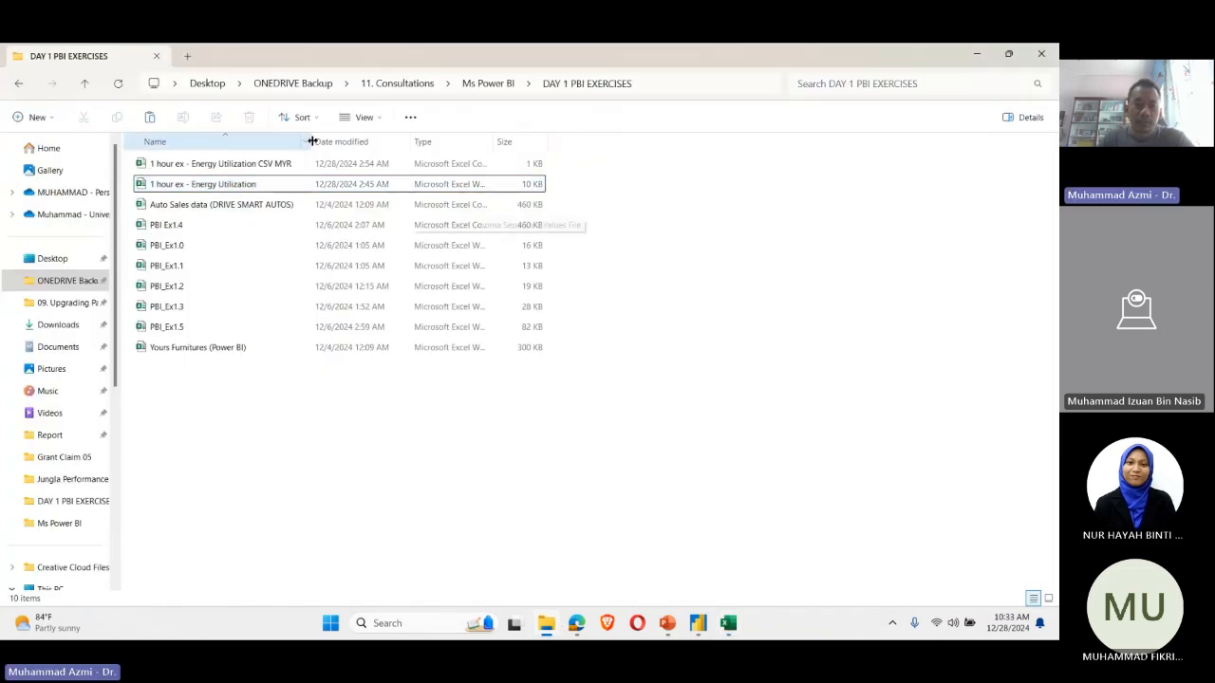
Step: Widen the Name column and compare the details of the Energy Utilization CSV MYR file with those of the Energy Utilization workbook
left_click_drag(312, 140, 379, 140)
left_click(347, 163)
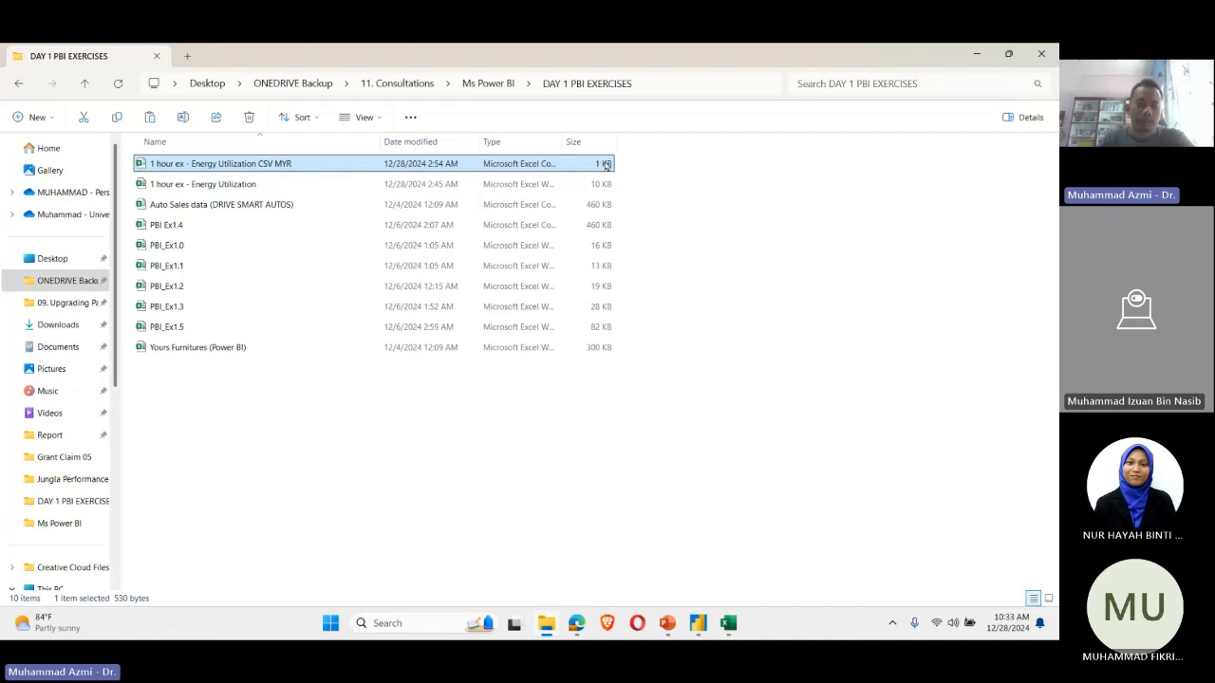
left_click(248, 184)
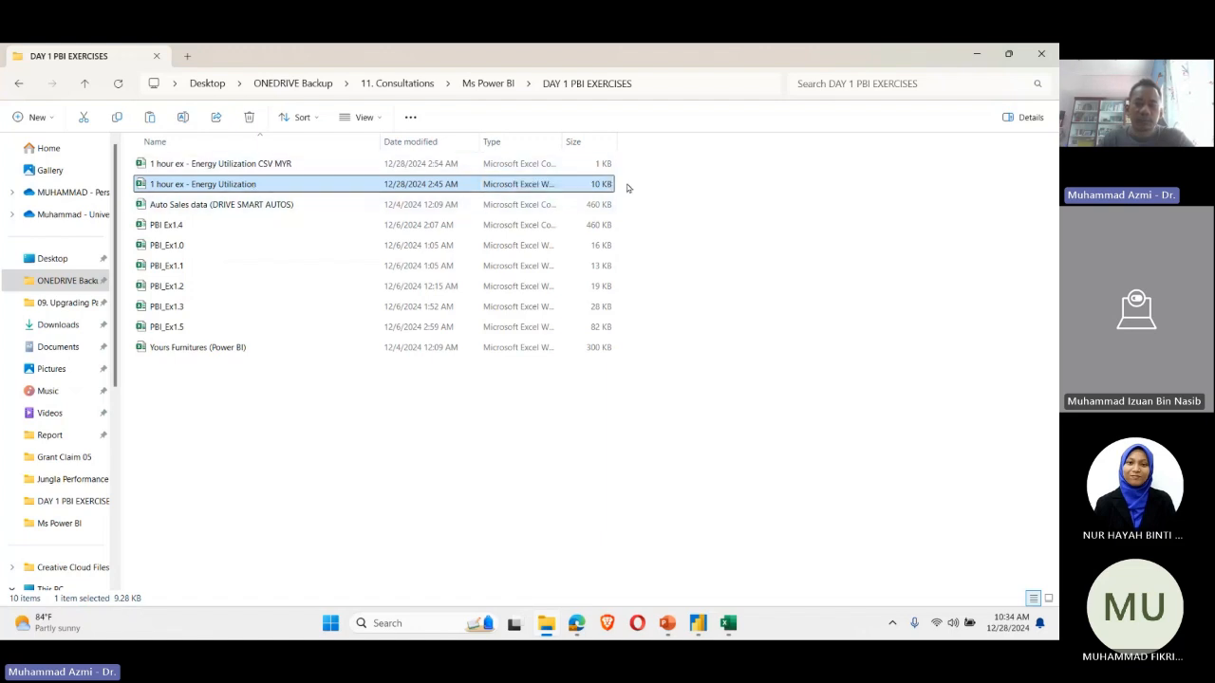
Step: Switch to Excel with the CSV file and the workbook shown side by side, and dismiss the CSV's possible data loss warning
mouse_move(728, 623)
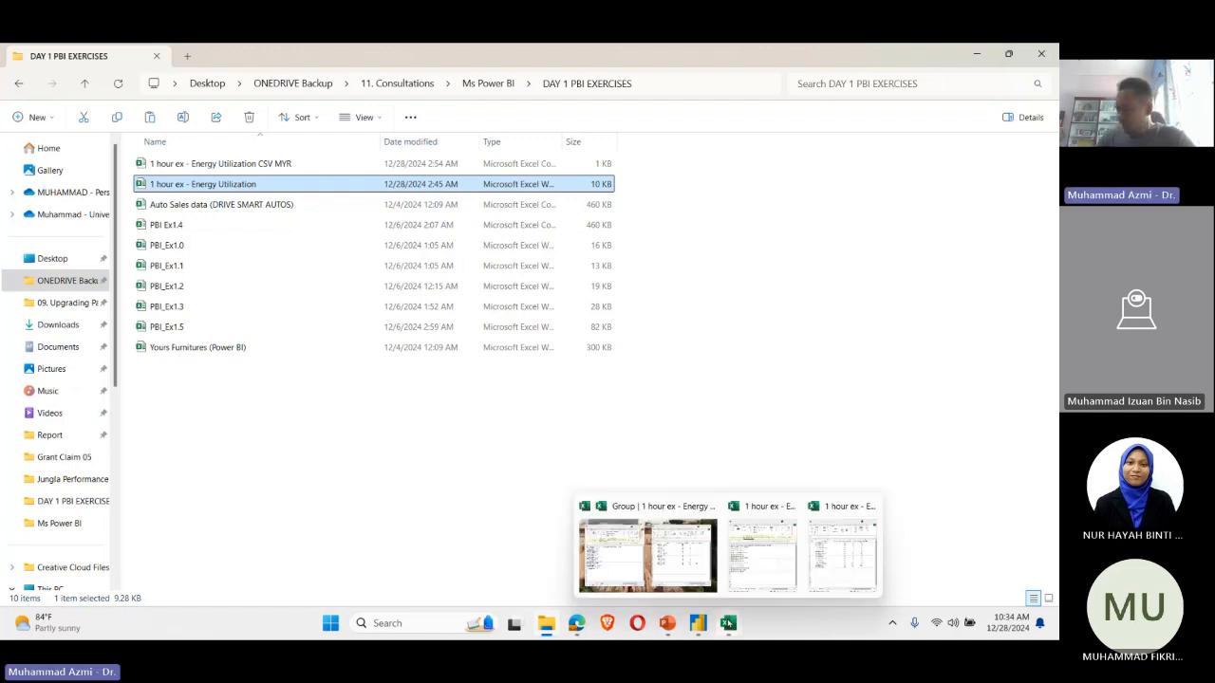
left_click(728, 624)
left_click(756, 556)
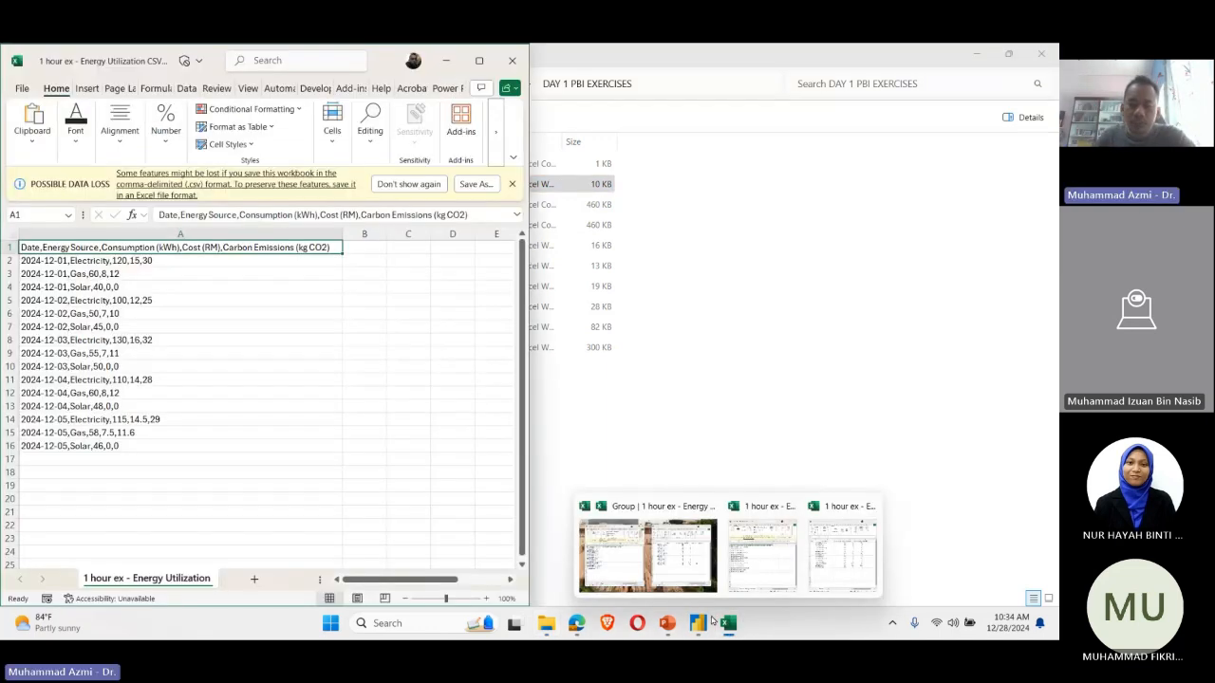
left_click(654, 556)
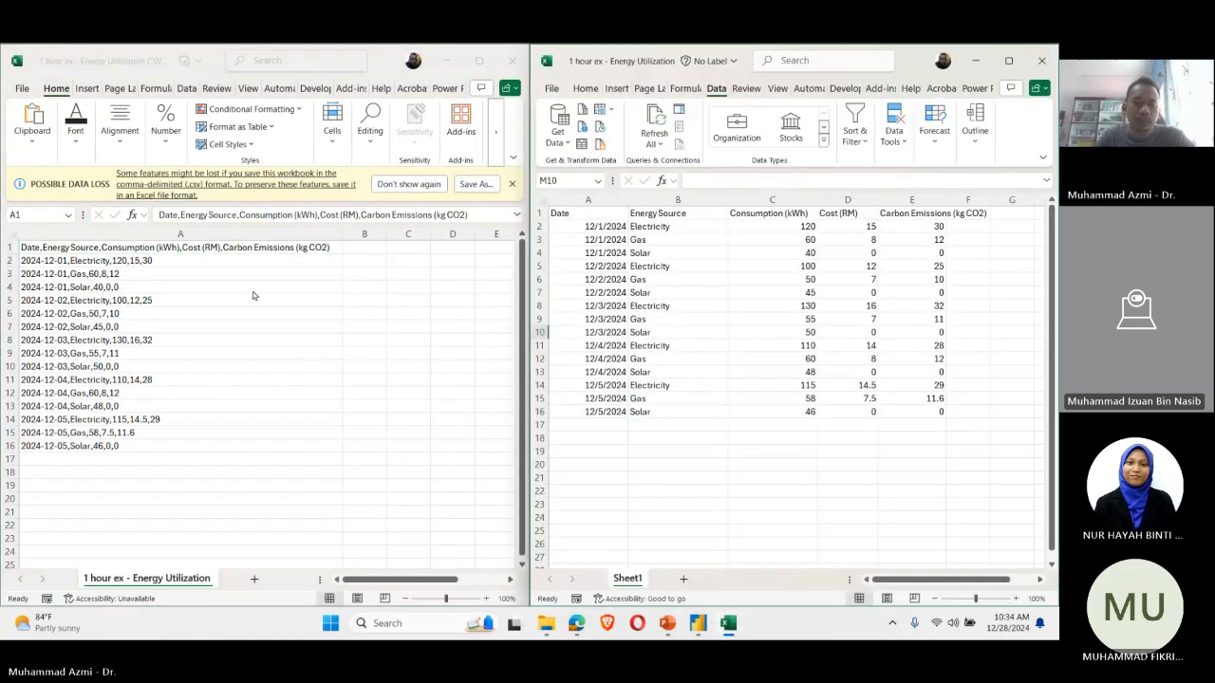
left_click(512, 186)
left_click(513, 186)
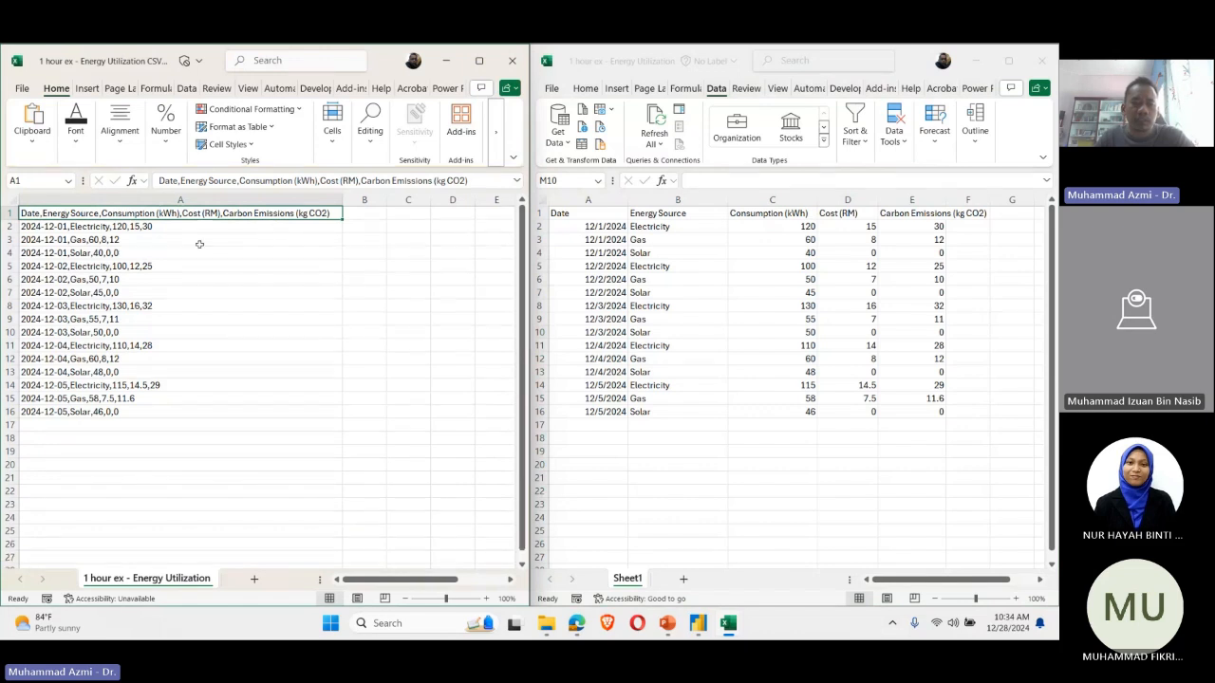
Step: Compare the CSV records in A2:A16 with the workbook's separate rows and its Energy Source entries in B2:B16
left_click_drag(168, 227, 156, 413)
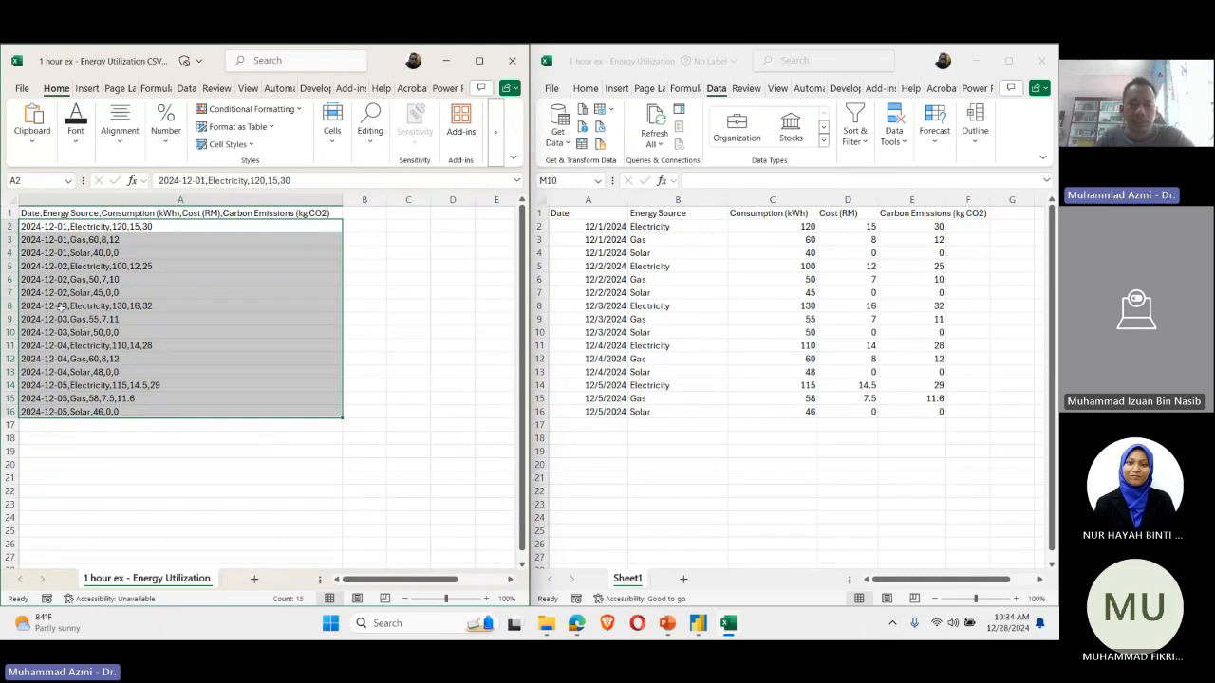
left_click(608, 227)
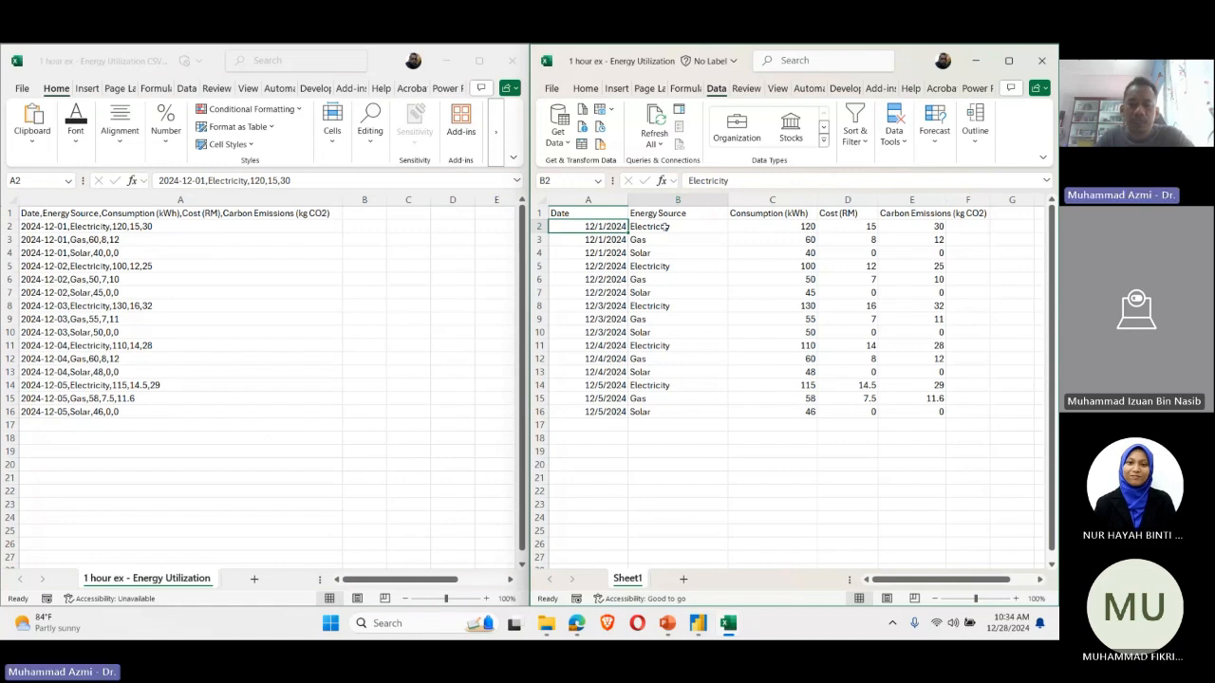
left_click_drag(664, 227, 664, 411)
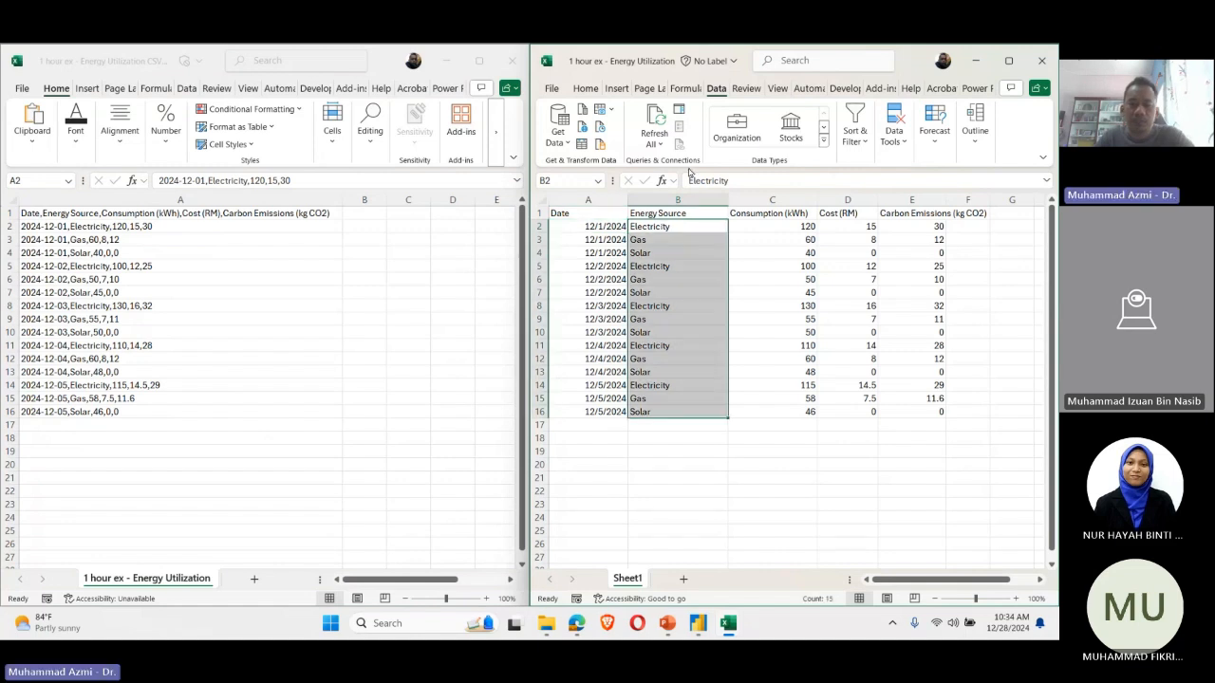
left_click(539, 239)
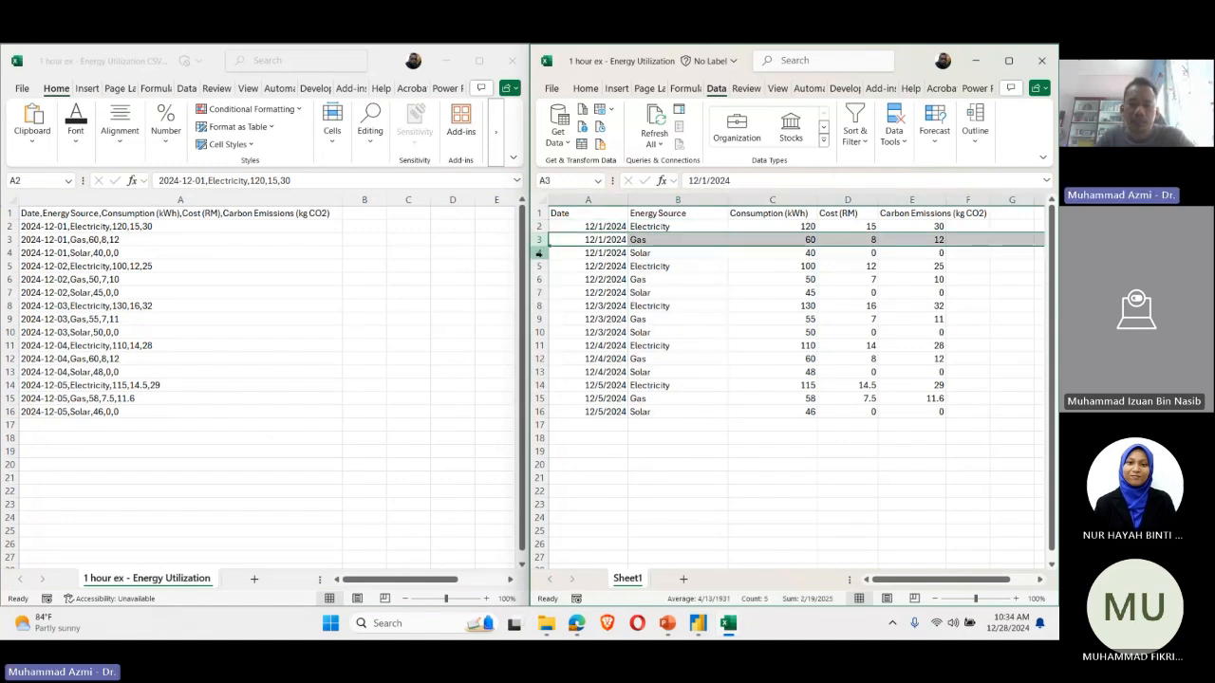
left_click(538, 253)
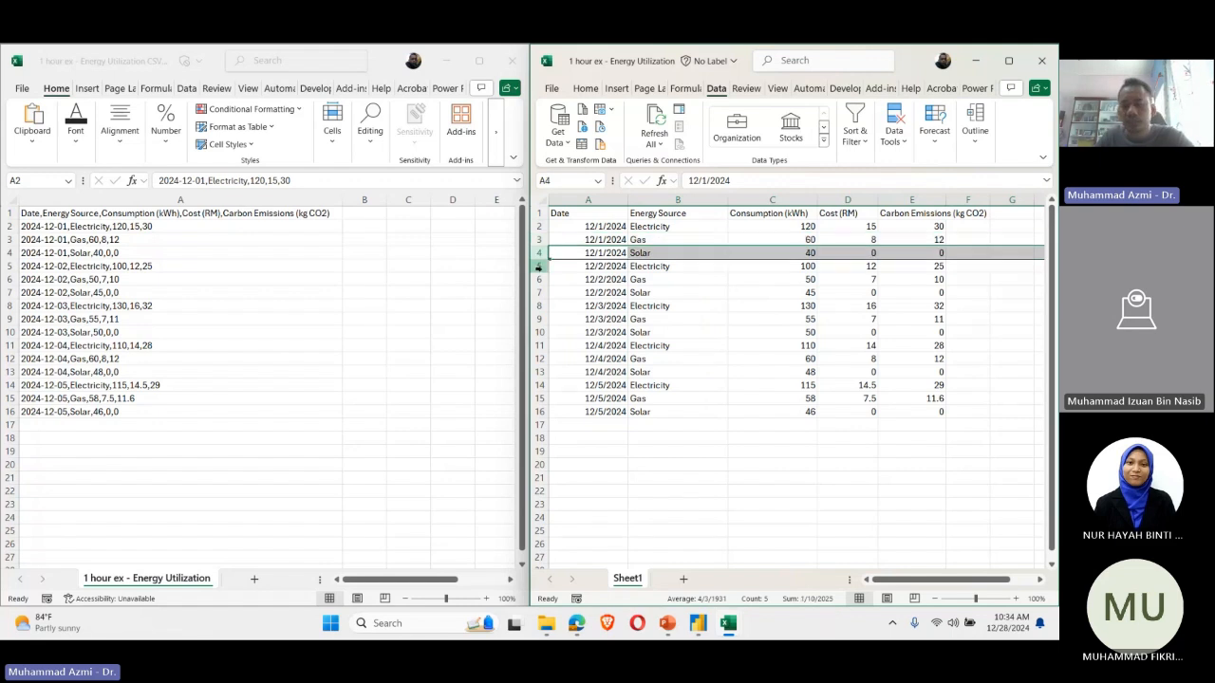
left_click(538, 279)
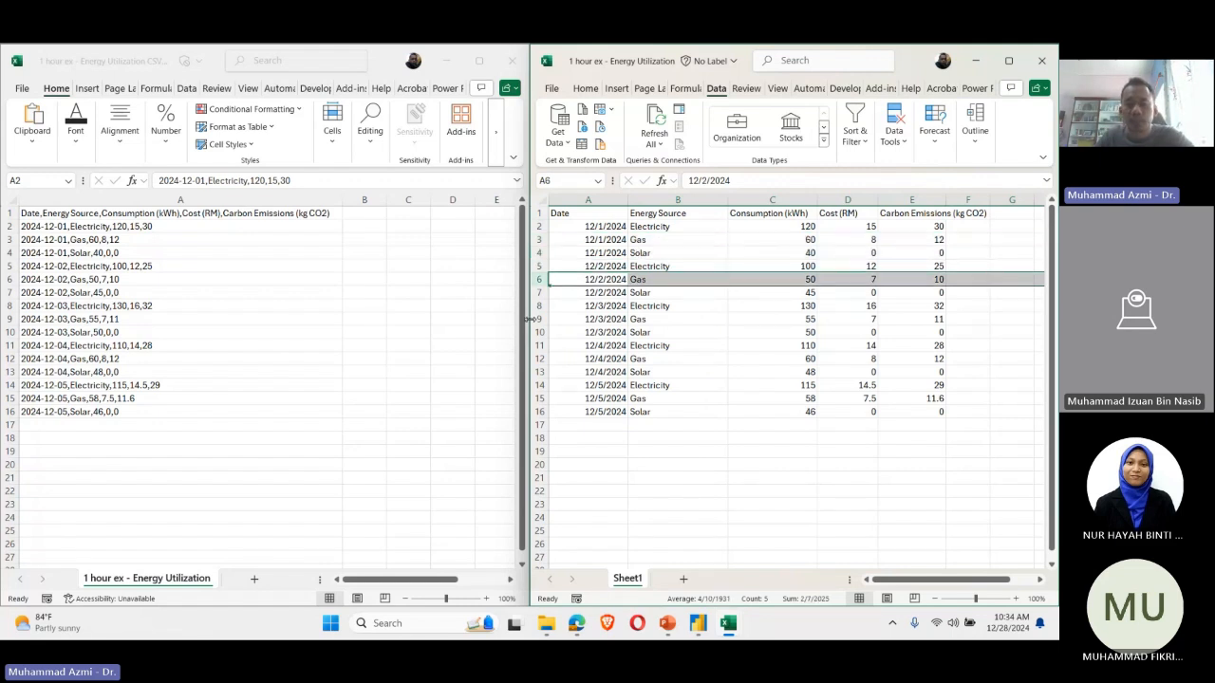
left_click_drag(684, 412, 684, 227)
Step: Examine the workbook's Consumption (kWh) values in C2:C16 and the end of the table at the last Carbon Emissions cell, E16
left_click_drag(808, 450, 812, 372)
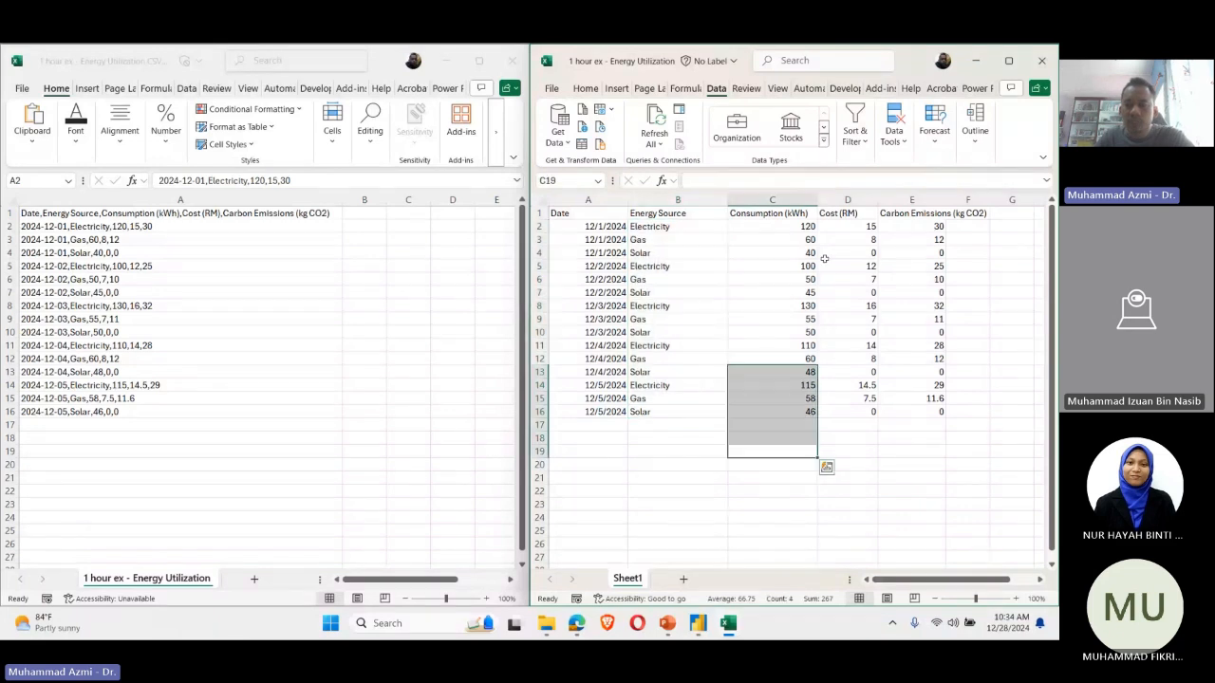
left_click_drag(778, 226, 783, 412)
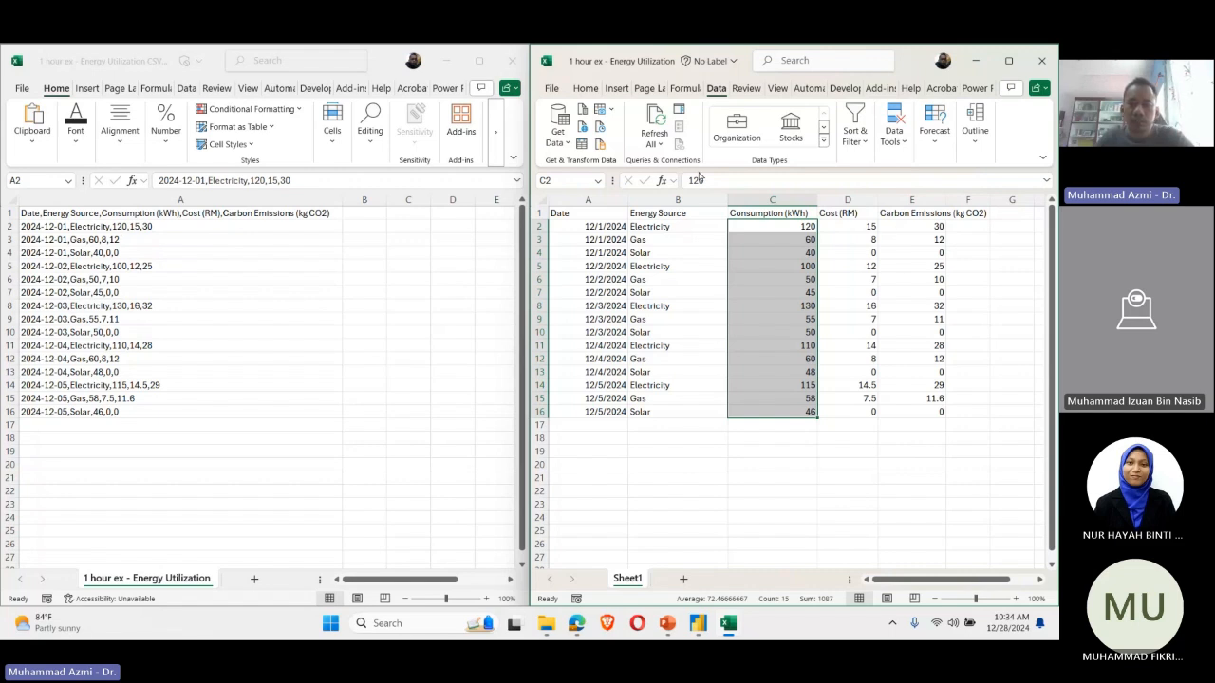
left_click(838, 504)
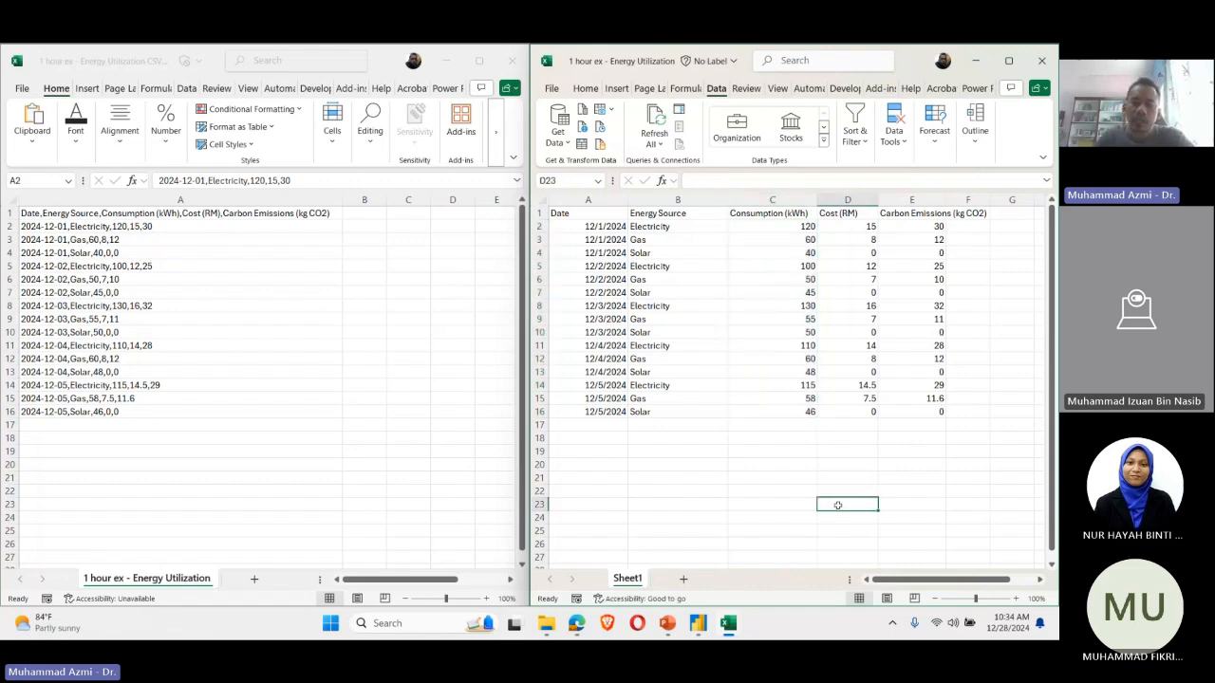
left_click(653, 502)
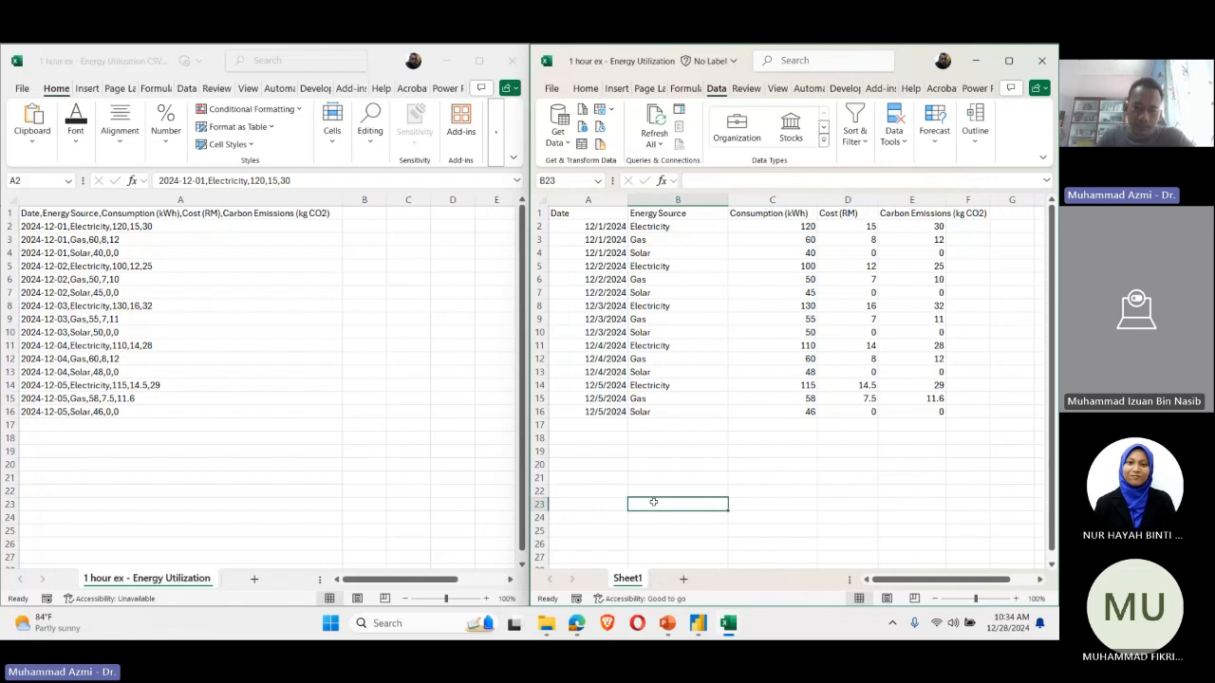
left_click_drag(967, 424, 801, 438)
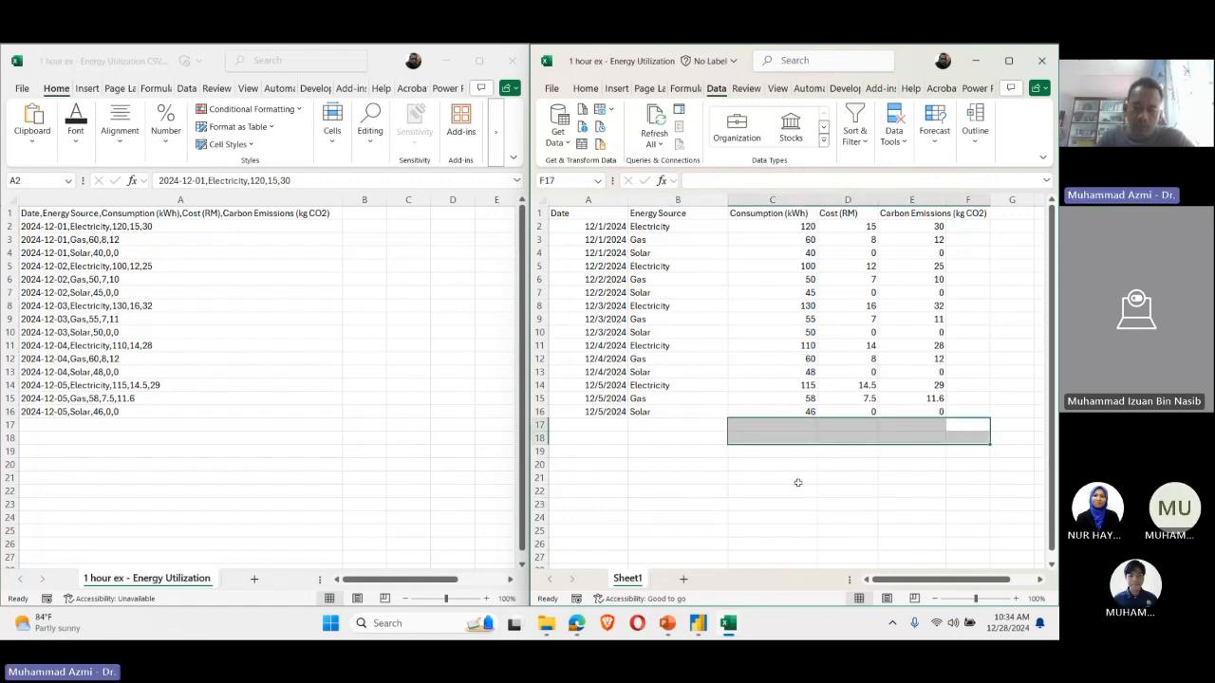
left_click(794, 479)
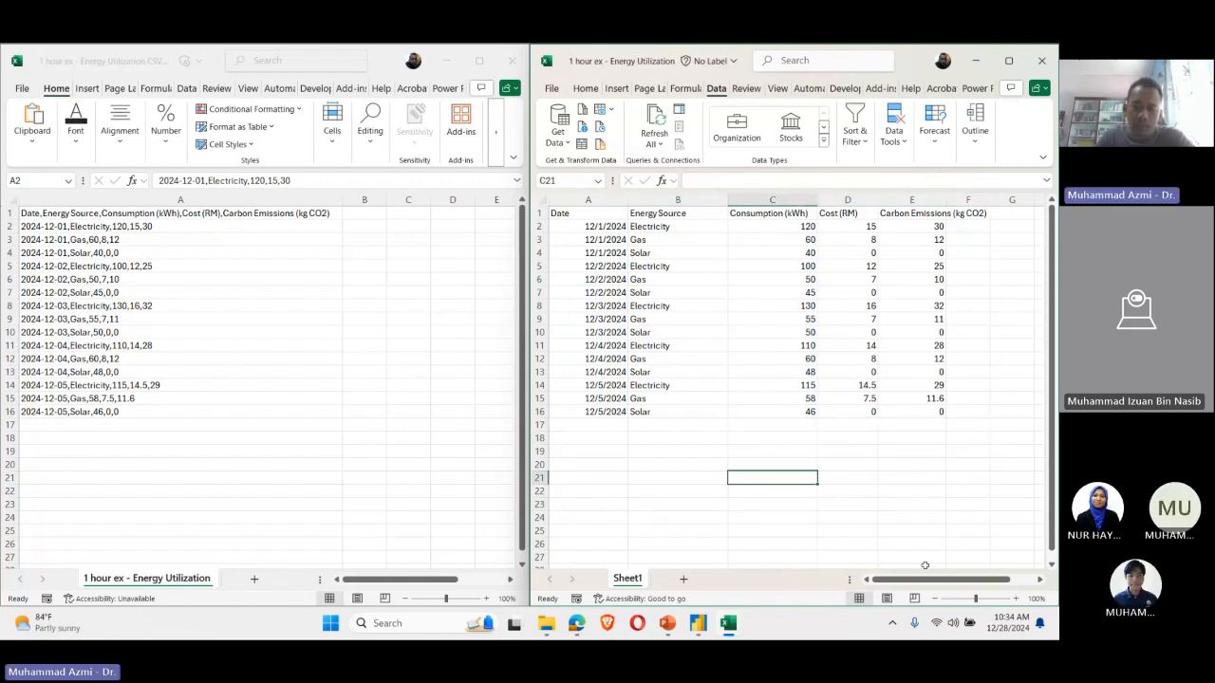
left_click(923, 411)
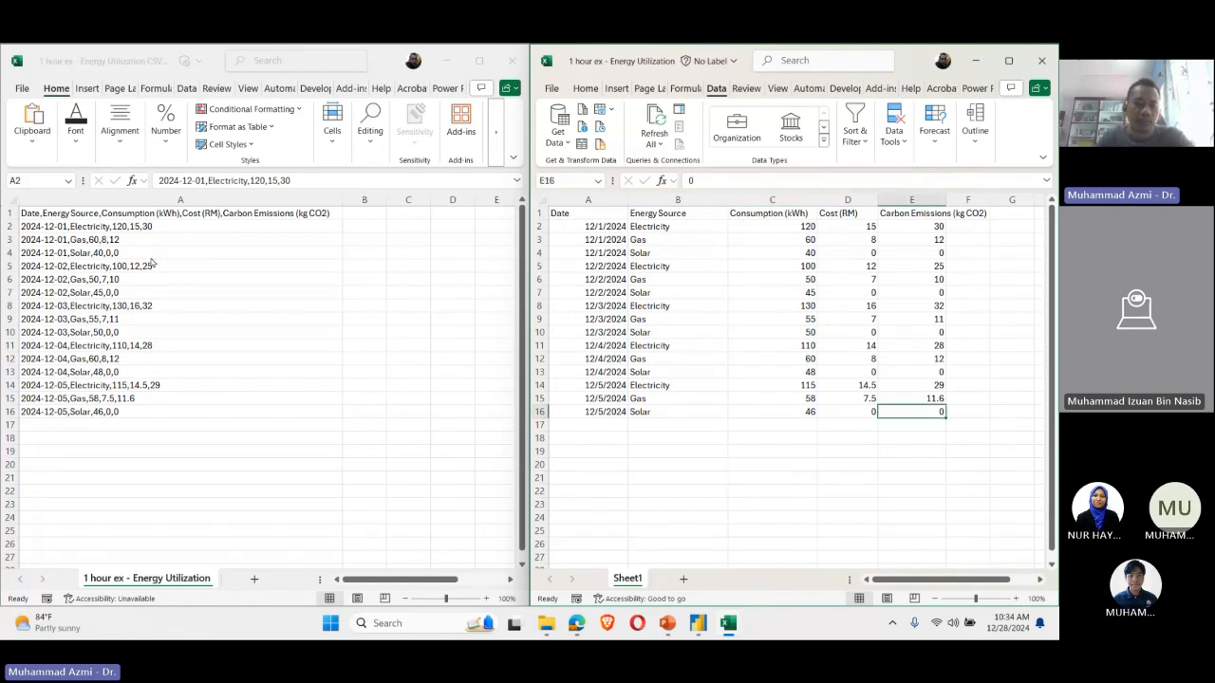
Step: Compare the CSV's single-column block A1:A16 with the workbook's five-column table A1:E16 by selecting each in turn
left_click_drag(143, 214, 121, 411)
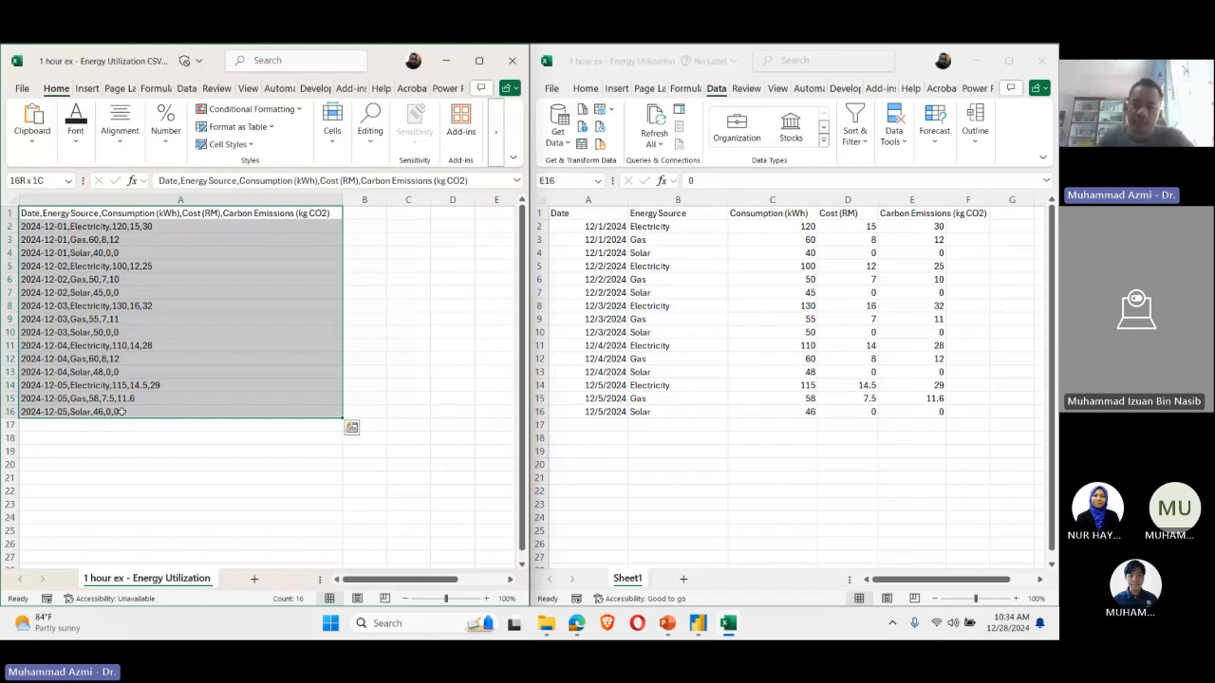
left_click(680, 329)
left_click_drag(601, 219, 922, 411)
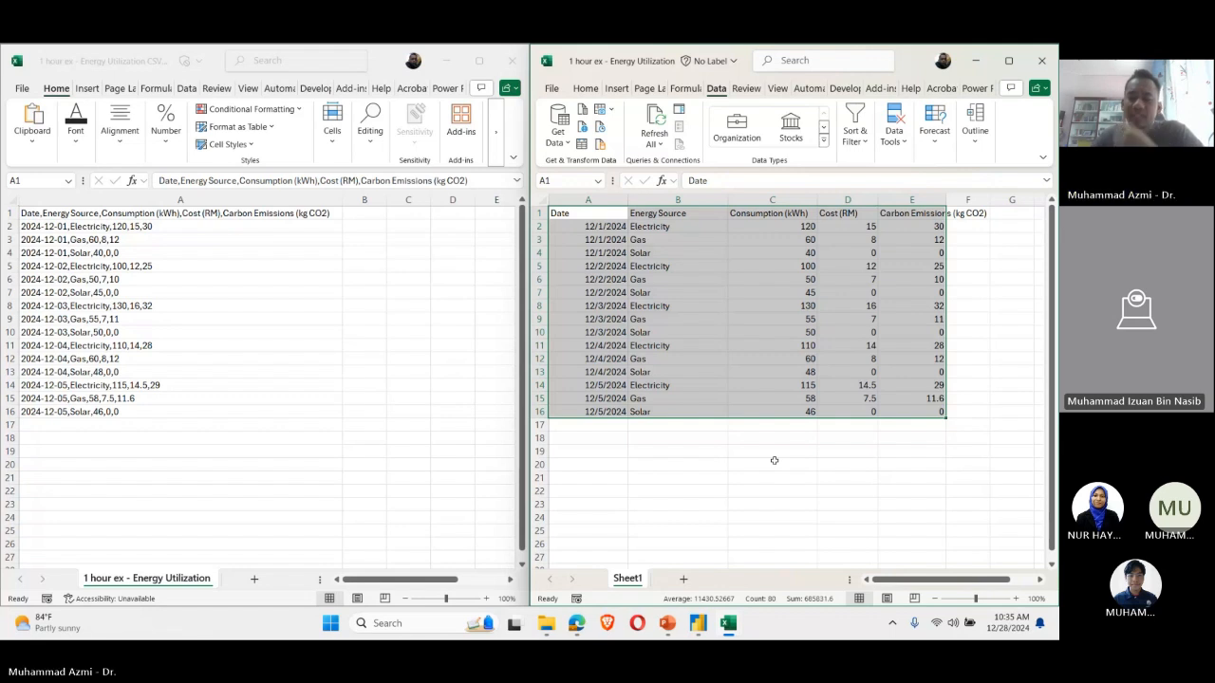
left_click(117, 532)
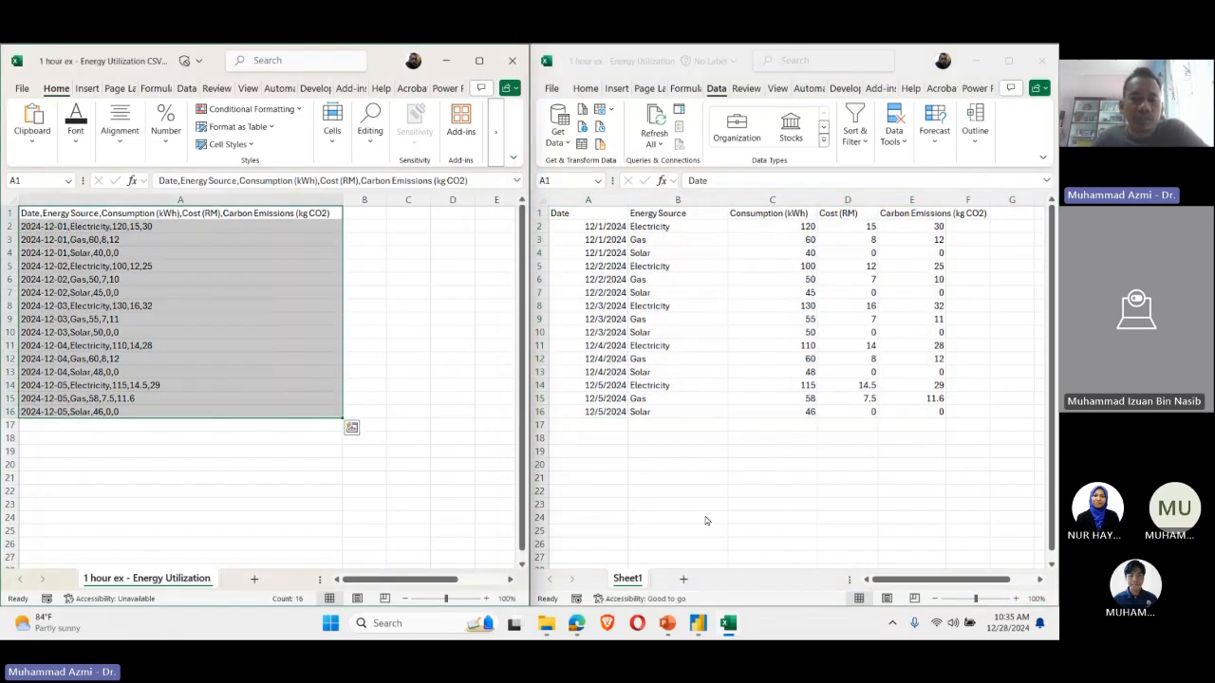
left_click(705, 520)
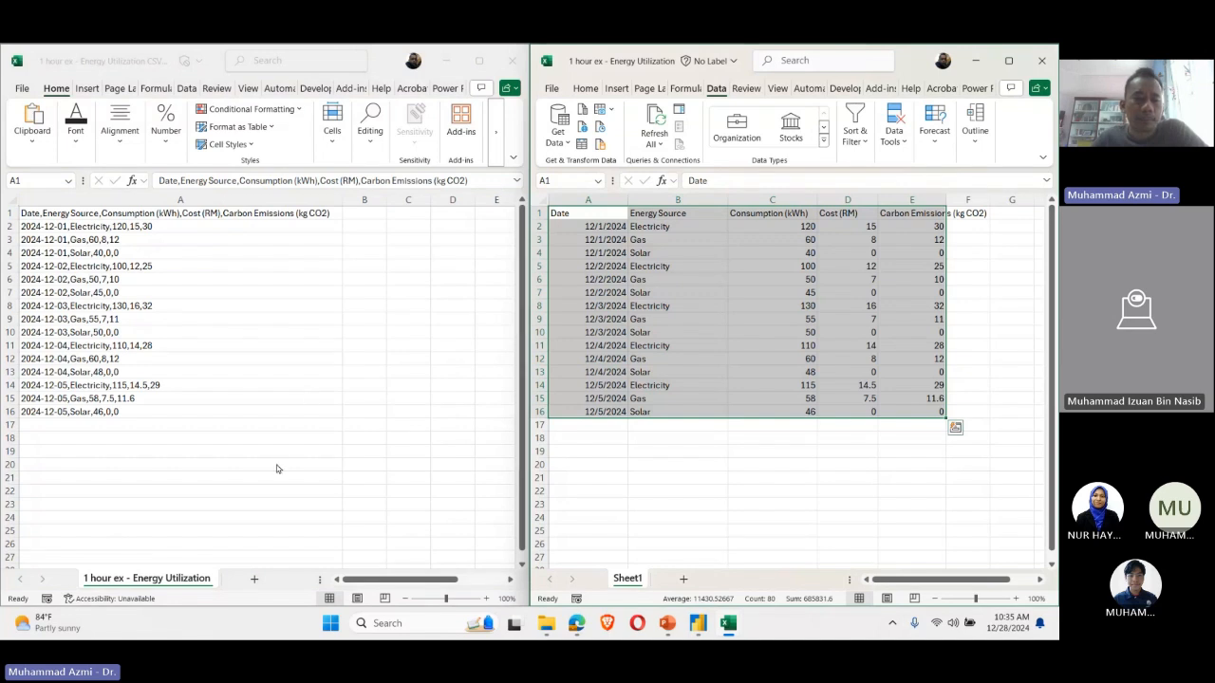
left_click(120, 411)
left_click(128, 451)
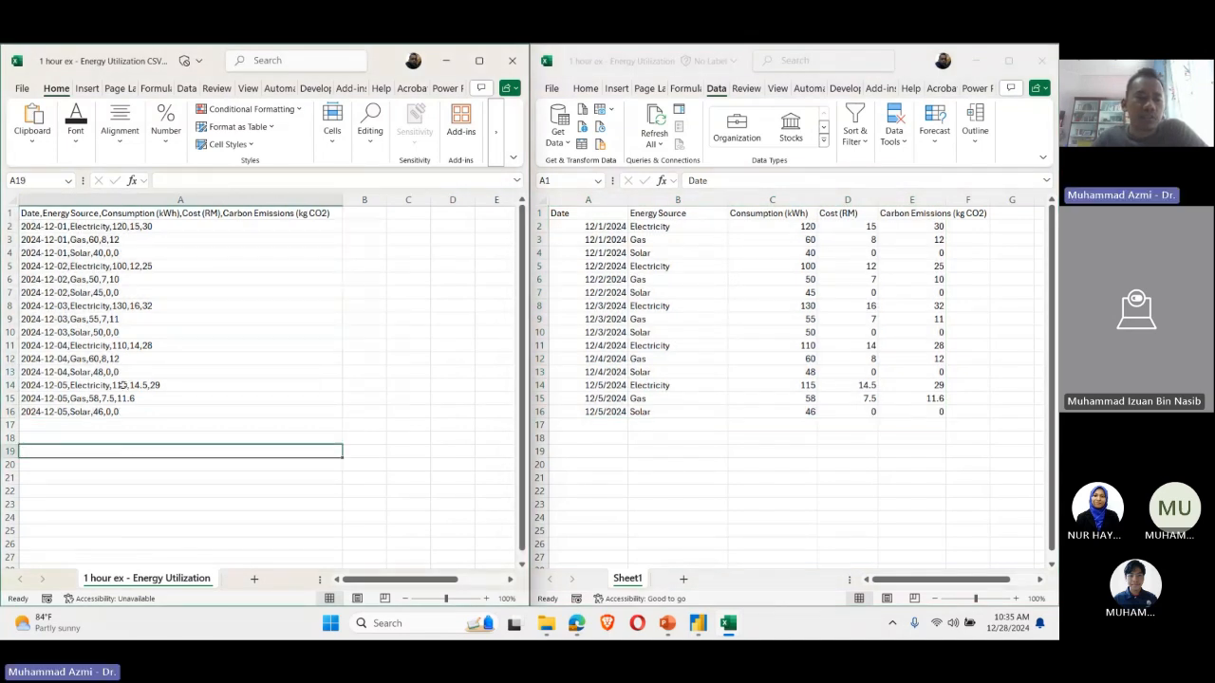
Step: Review the comma-separated records in A2:A16 of the CSV file, and select them together with the header line in A1
left_click(158, 227)
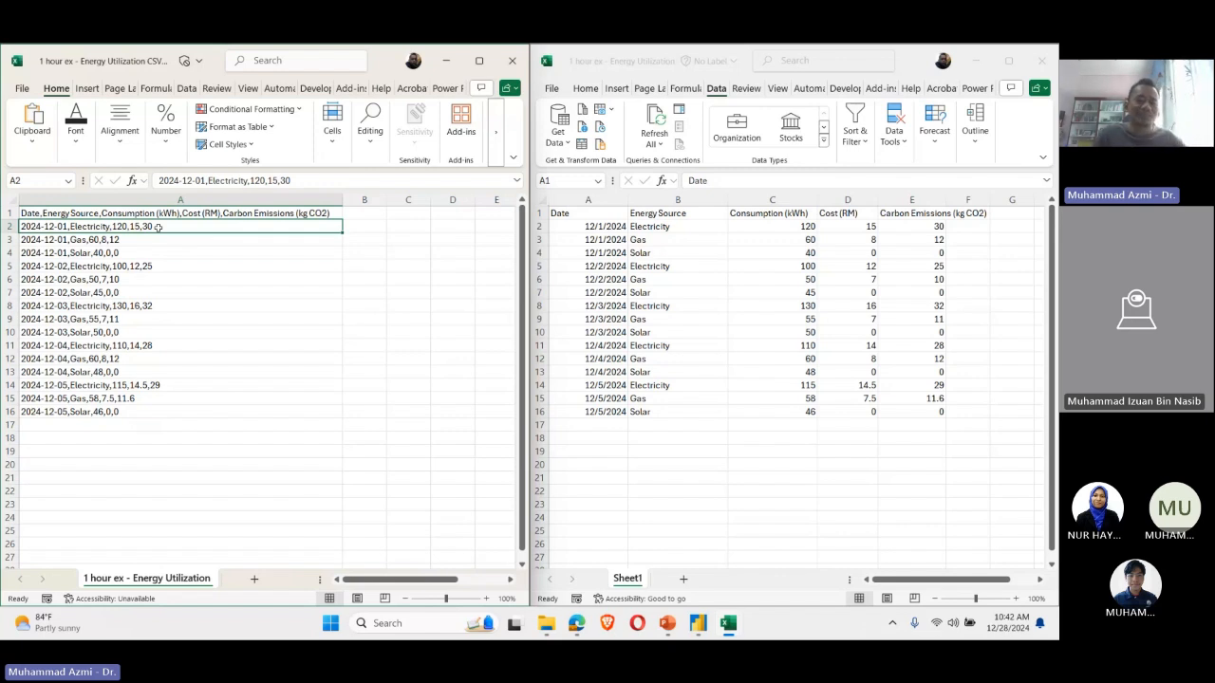
left_click_drag(154, 227, 152, 412)
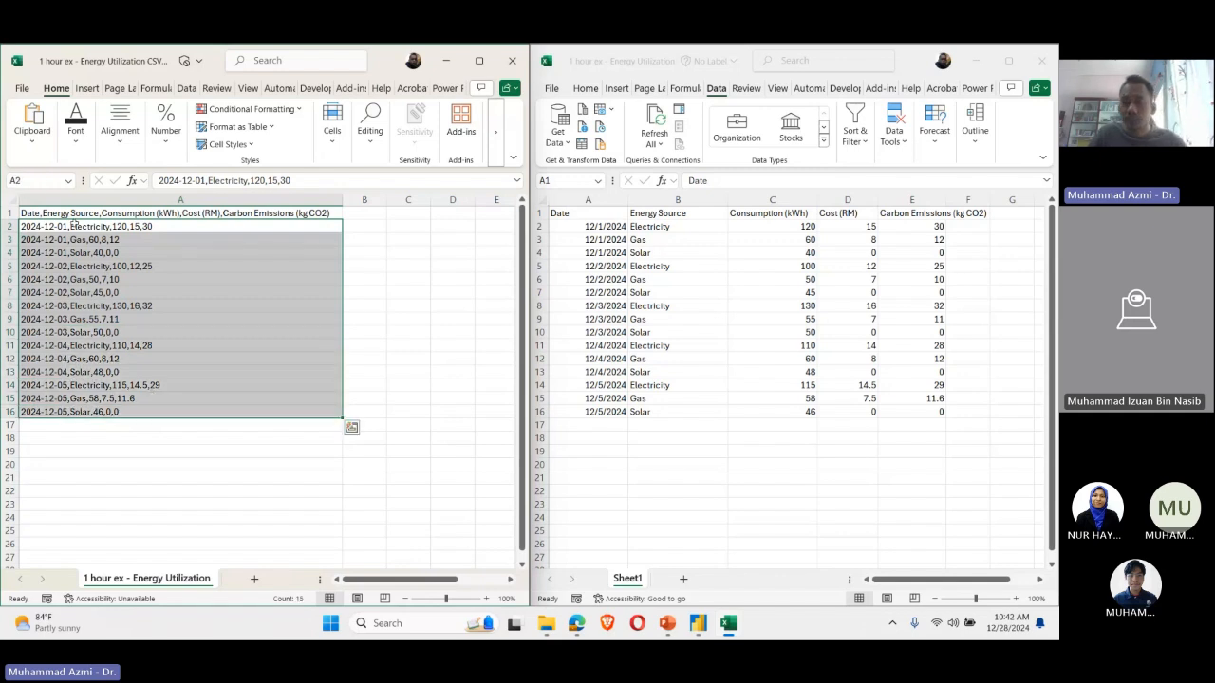
left_click(64, 228)
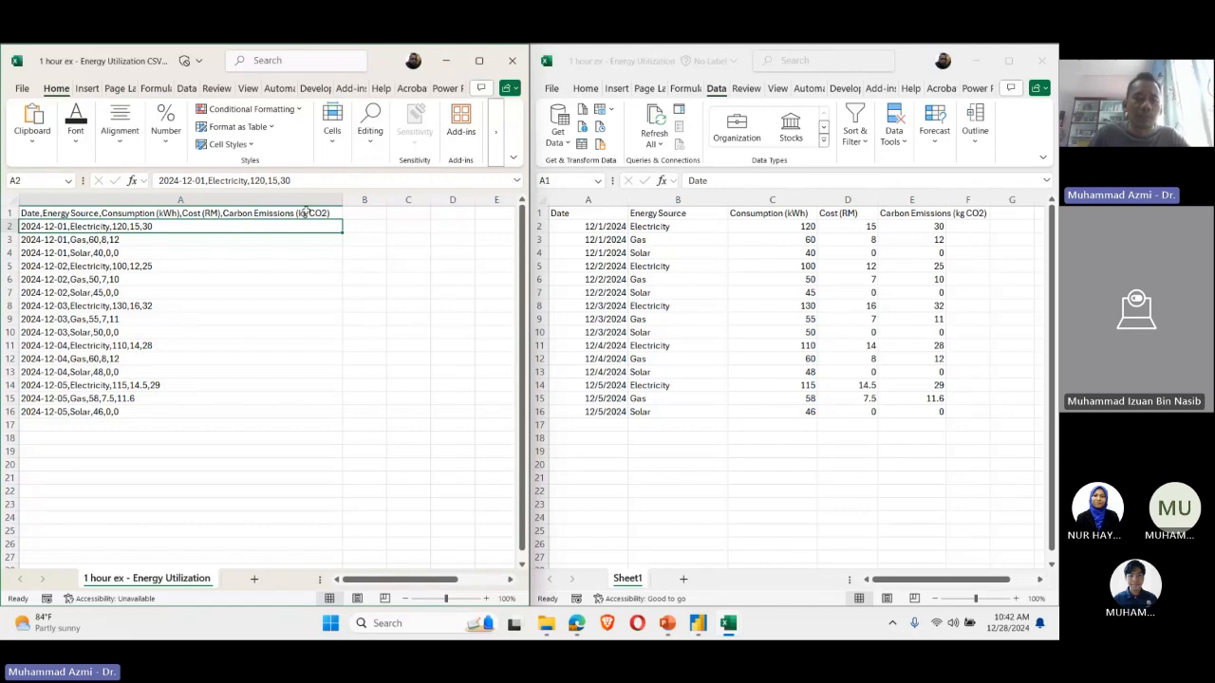
left_click_drag(305, 211, 266, 416)
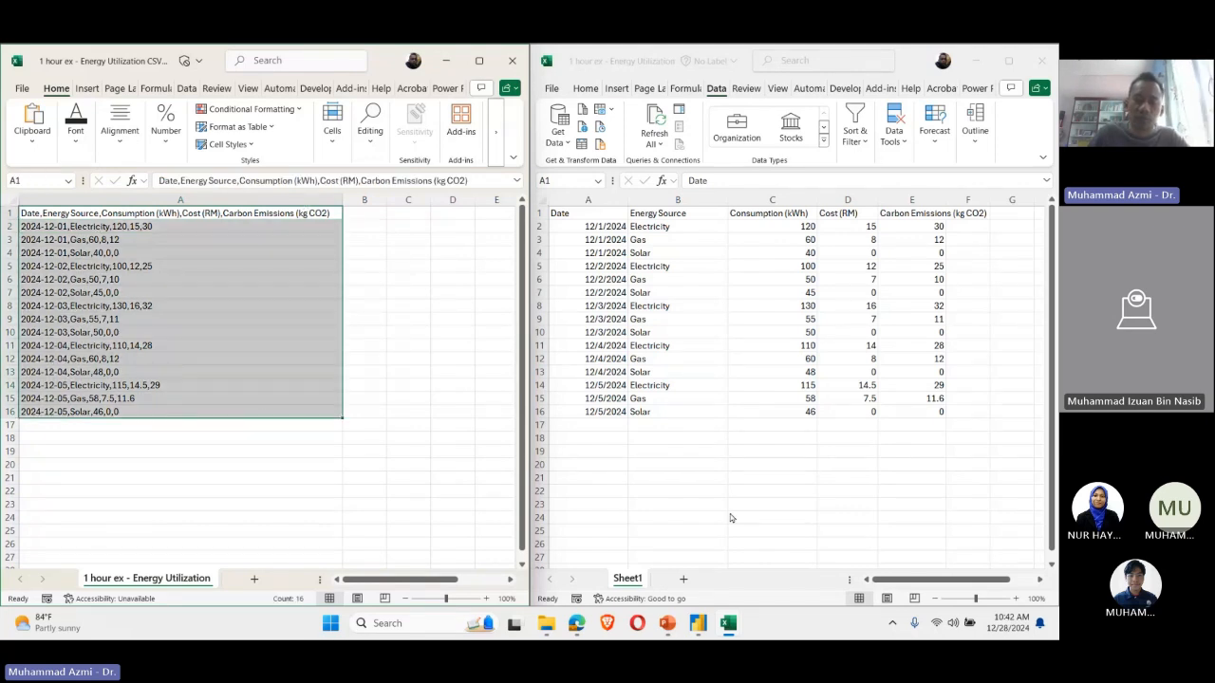
Step: Switch to Power BI Desktop and launch a new, untitled window beside the open 2024 CSR PowerBI 2hr report
left_click(698, 624)
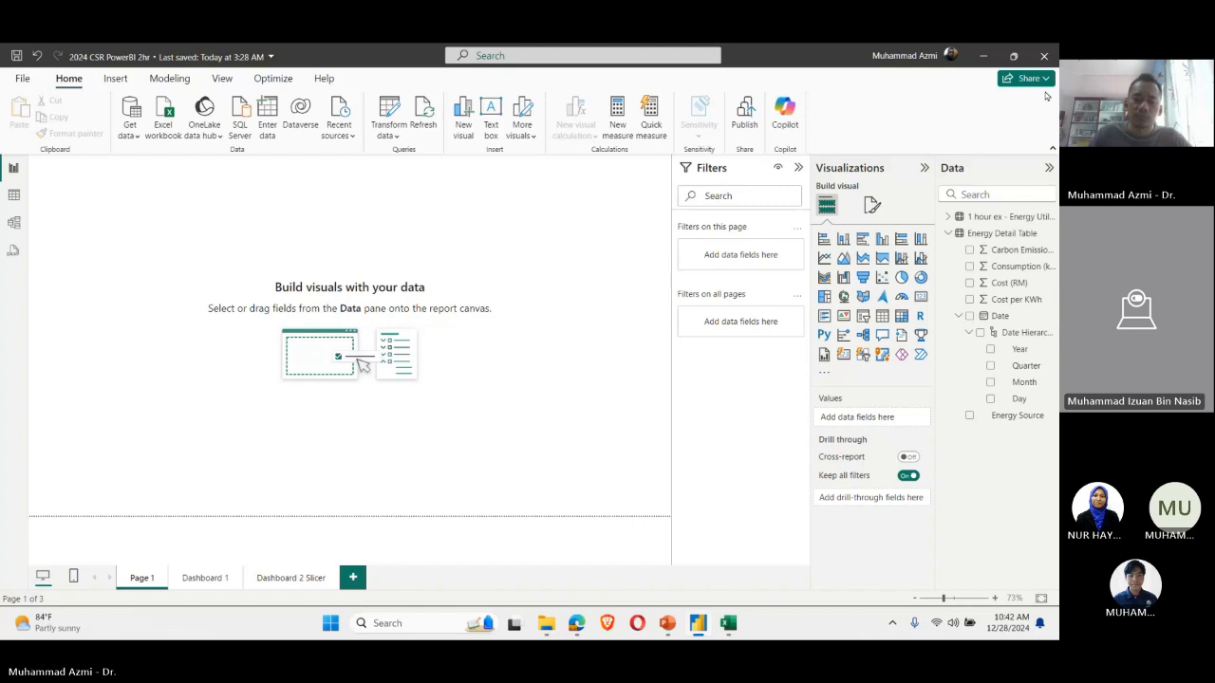
right_click(699, 624)
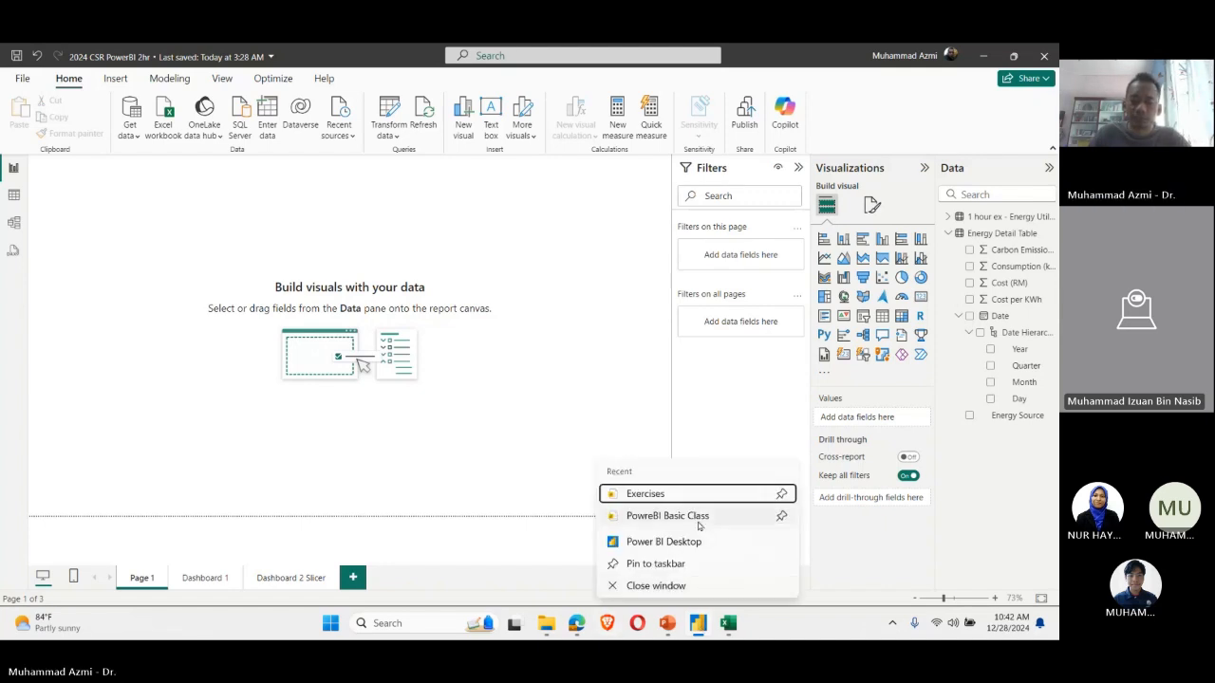
left_click(698, 548)
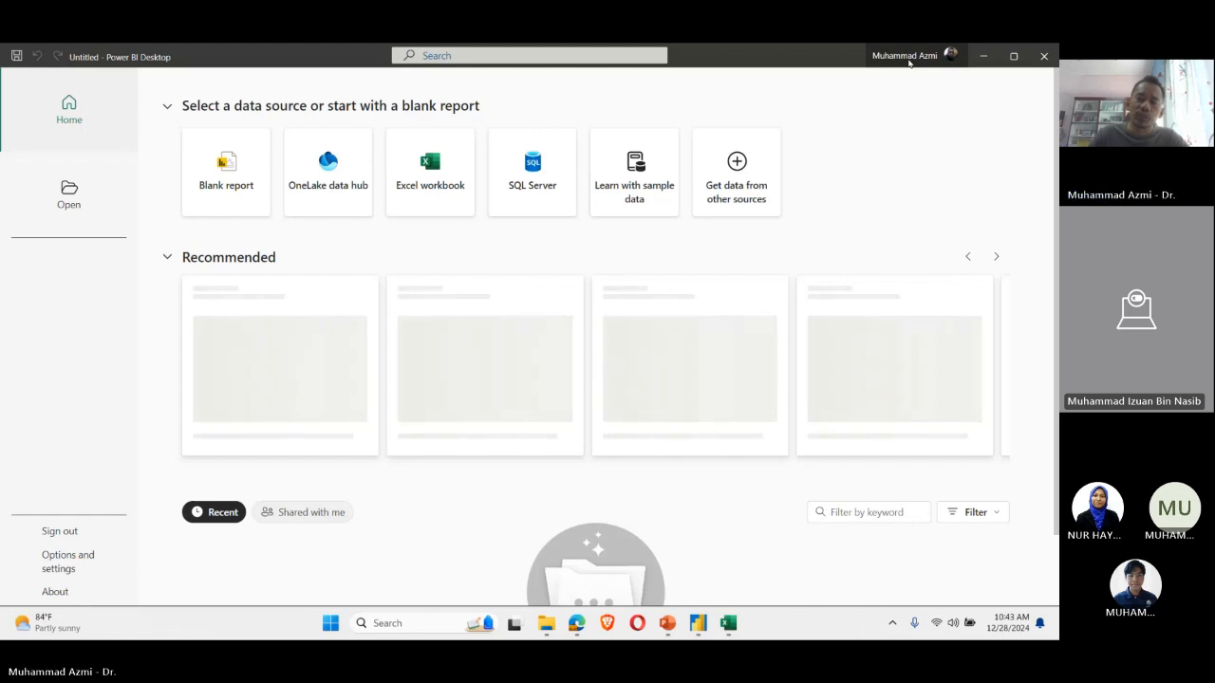
Step: Check the signed-in account details and the list of recent reports, and return to the Home start page
left_click(908, 59)
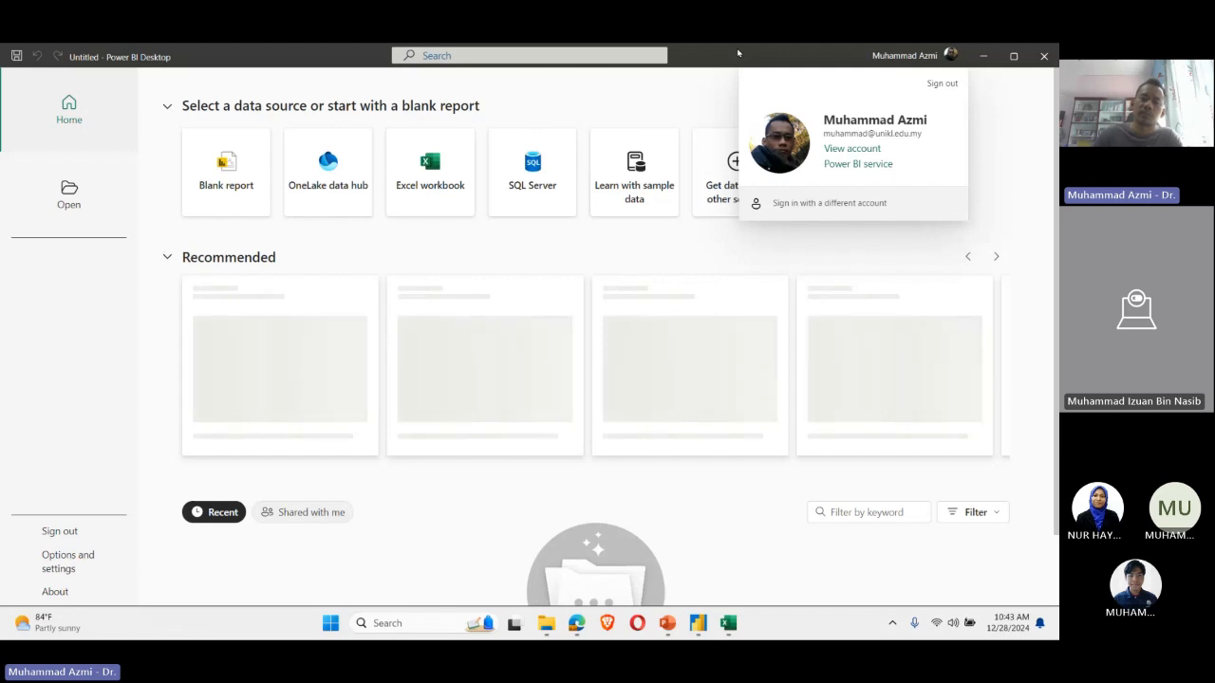
left_click(739, 53)
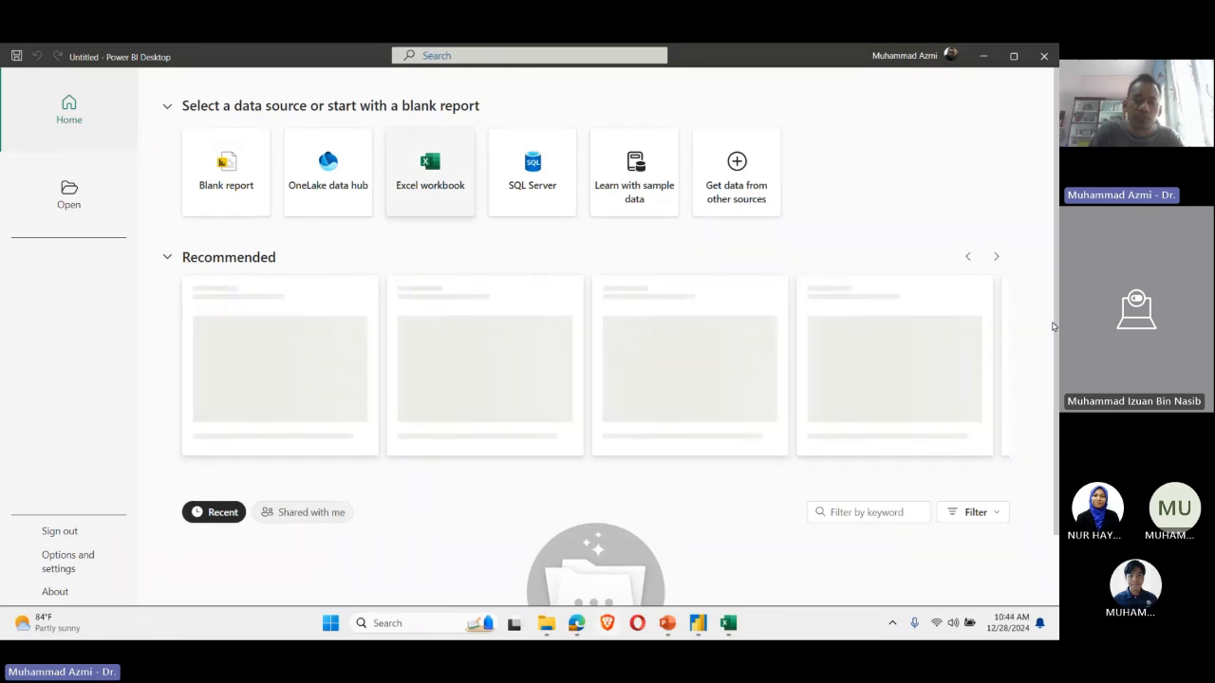
key("ctrl+o")
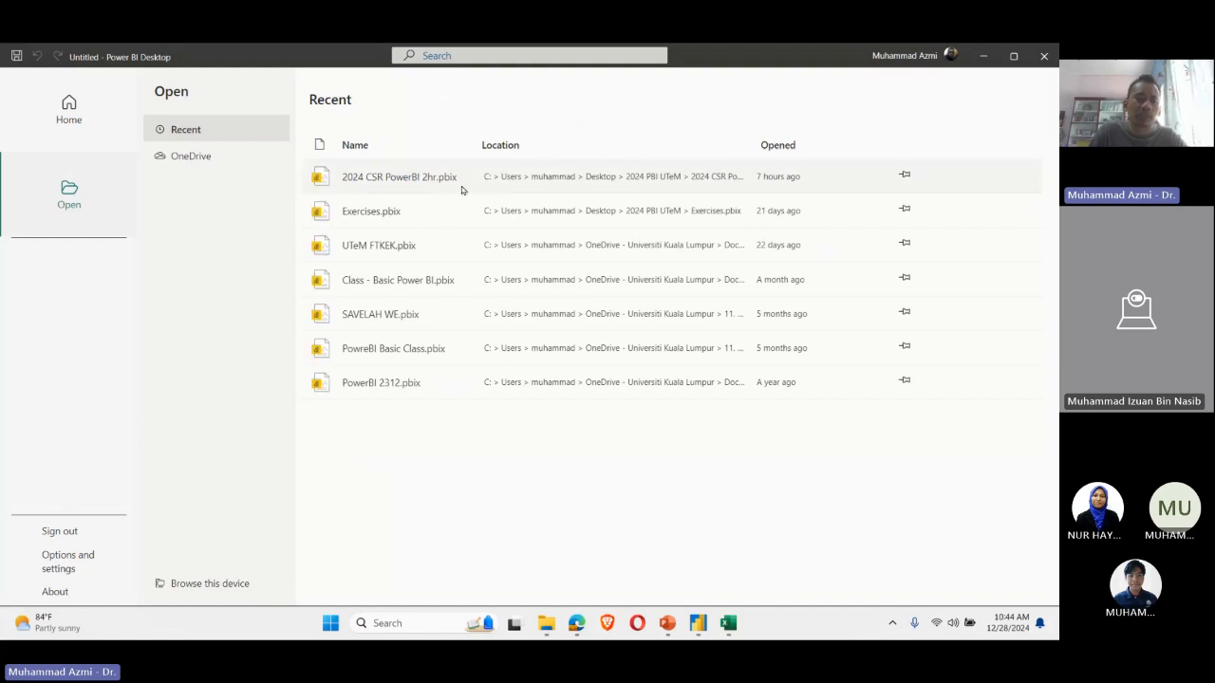
left_click(87, 104)
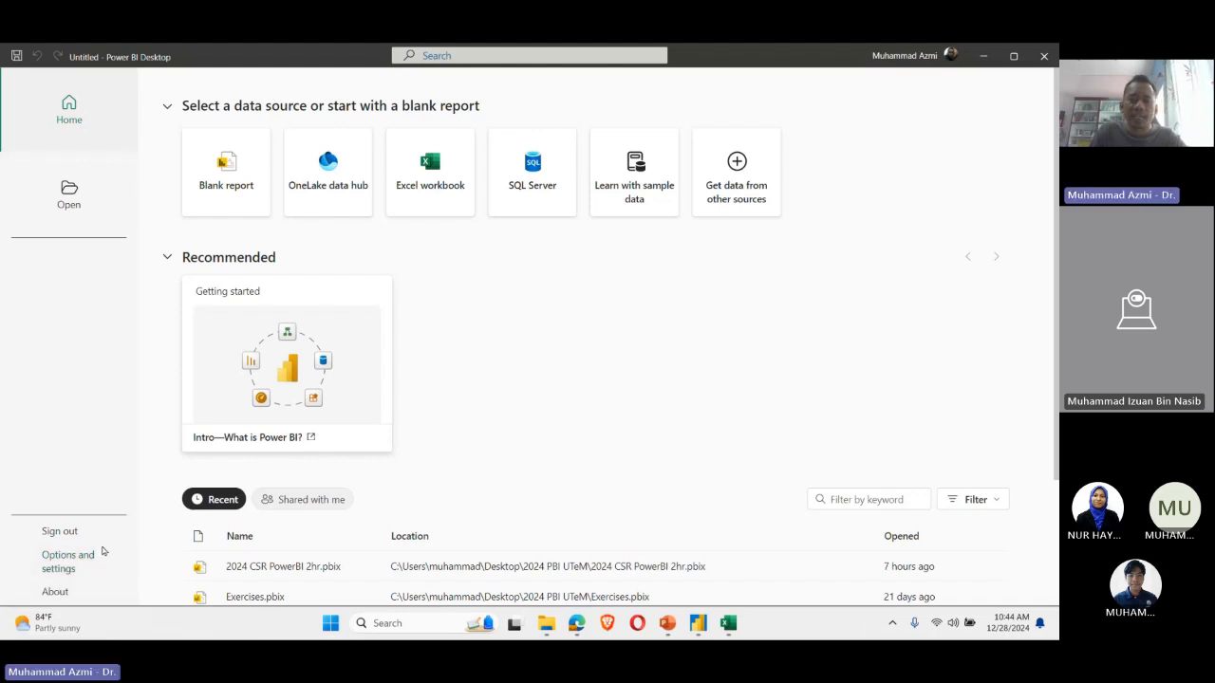
Step: Create a blank report and review its file-level options, such as saving, getting data, importing and exporting
left_click(217, 211)
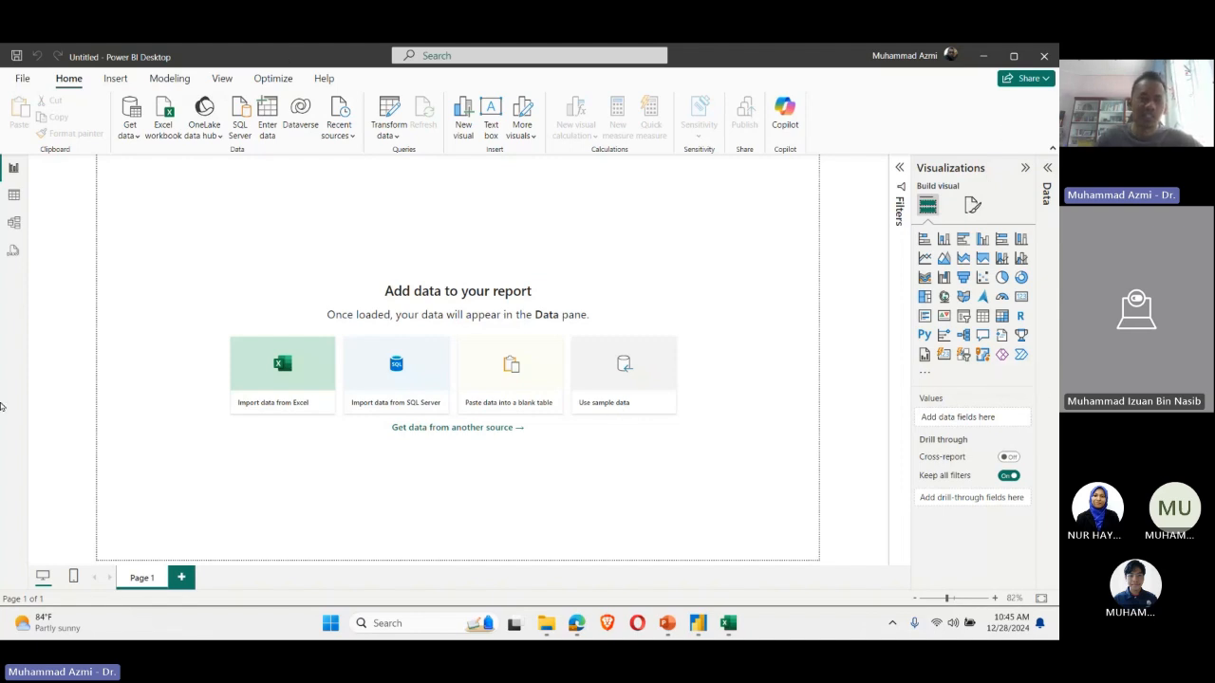
left_click(27, 81)
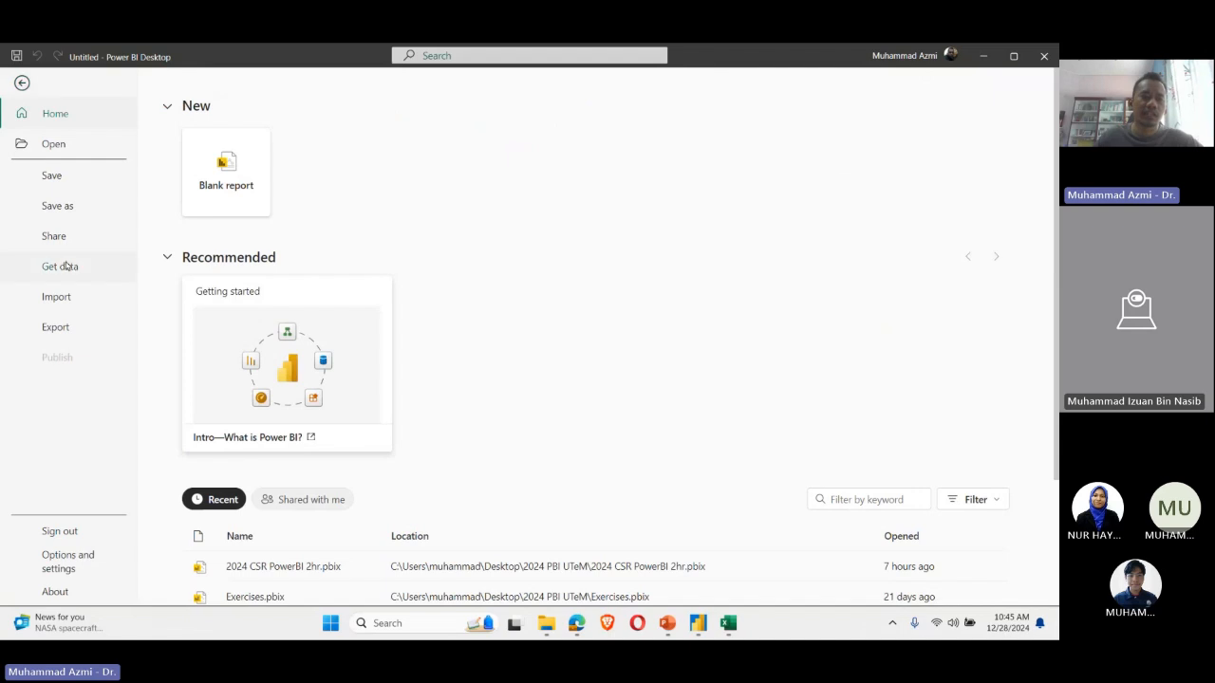
left_click(22, 84)
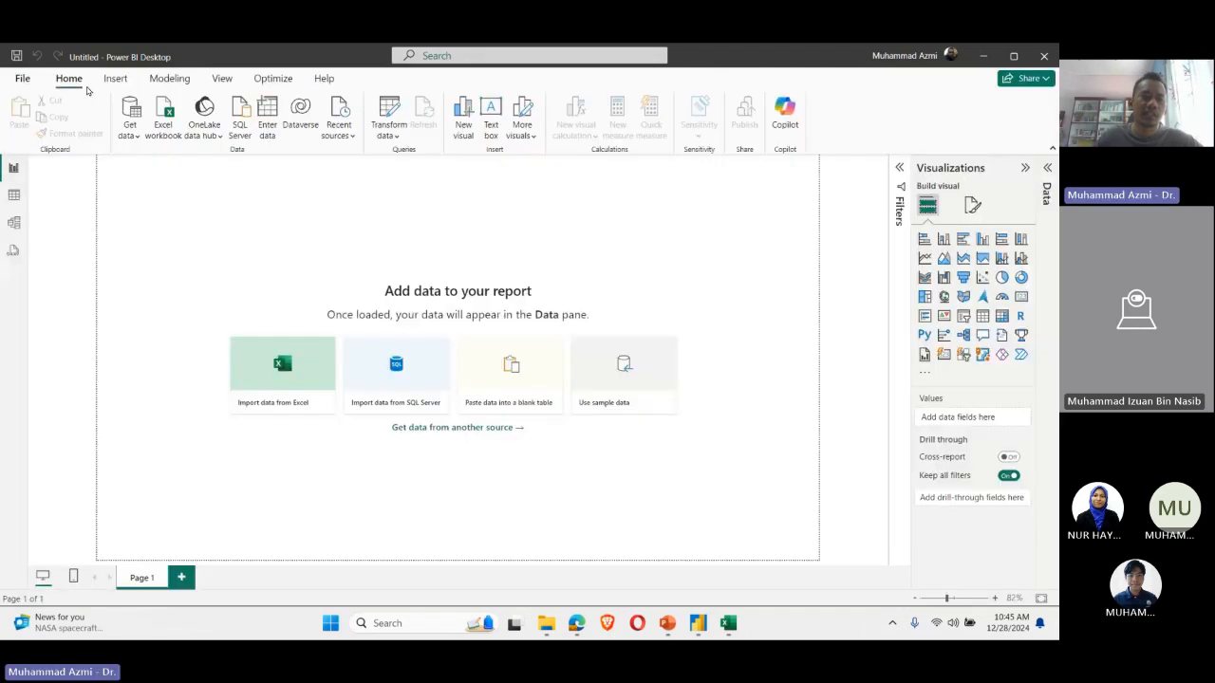
left_click(19, 81)
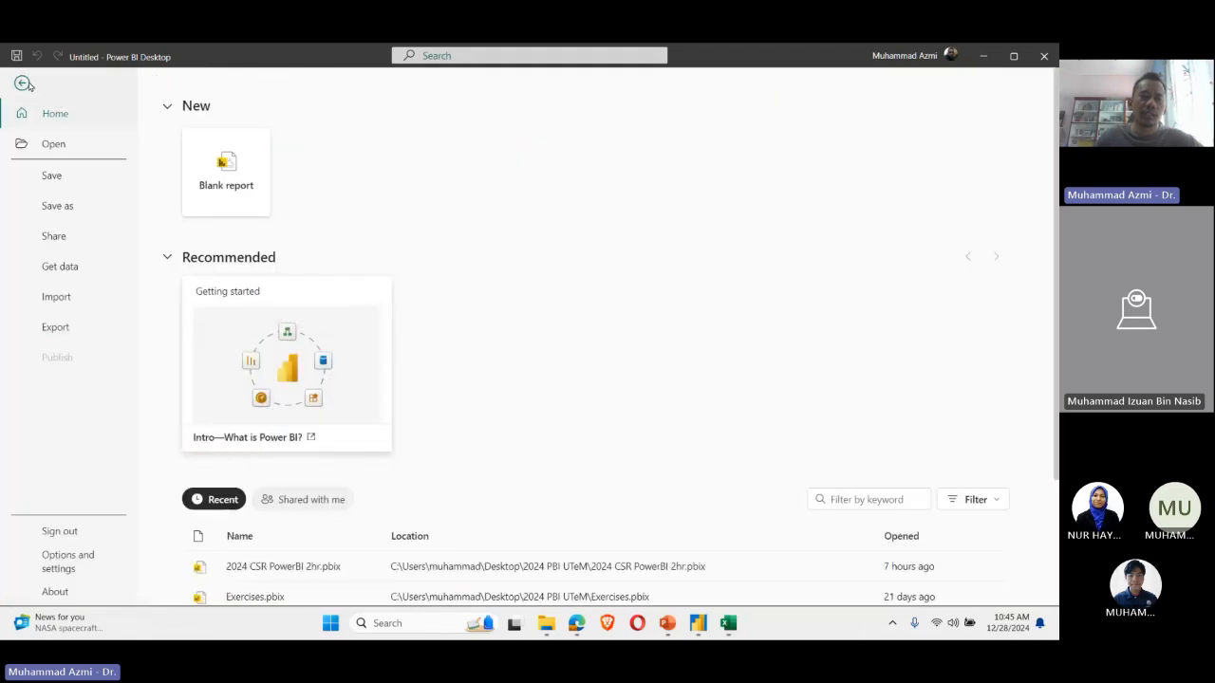
left_click(23, 84)
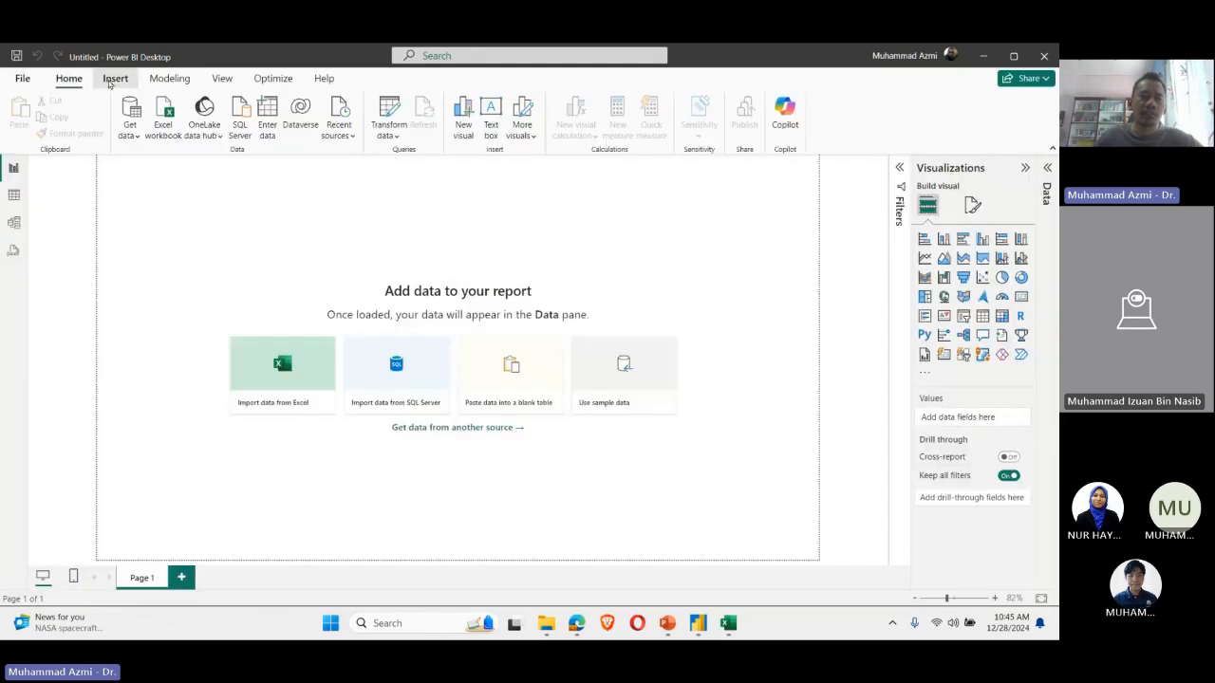
Step: Review the Insert, Modeling, View and Optimize commands, including the sources for more visuals, and return to the Home commands
left_click(112, 81)
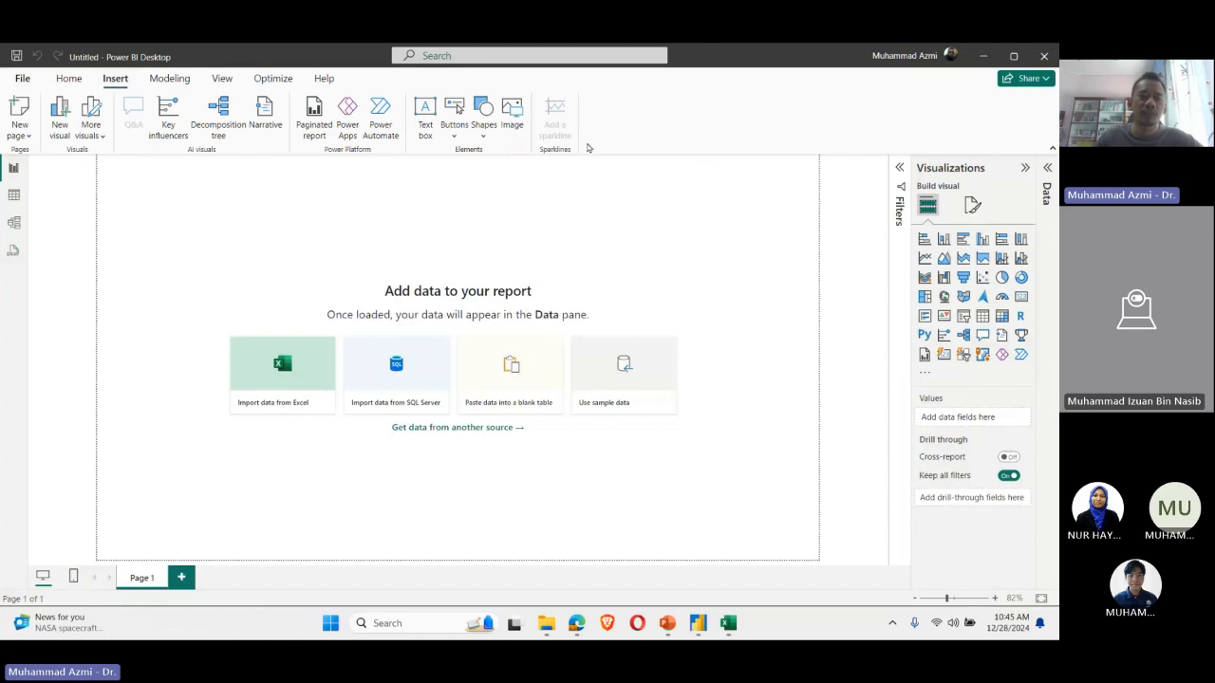
left_click(91, 133)
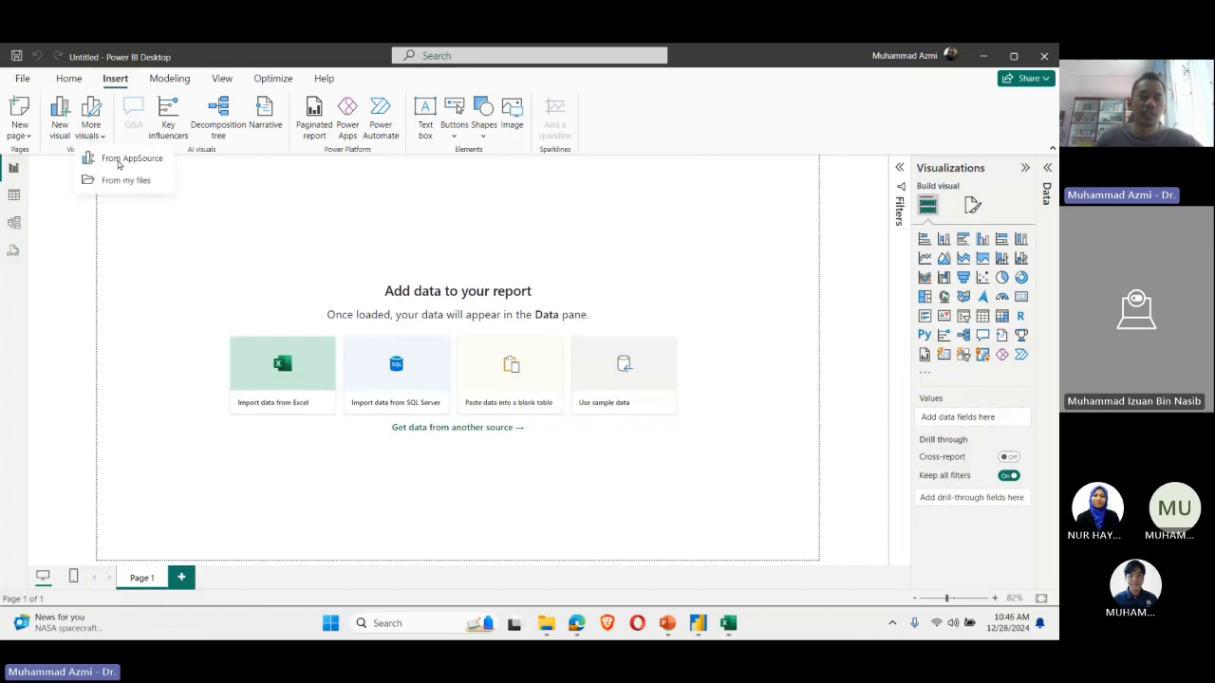
left_click(164, 88)
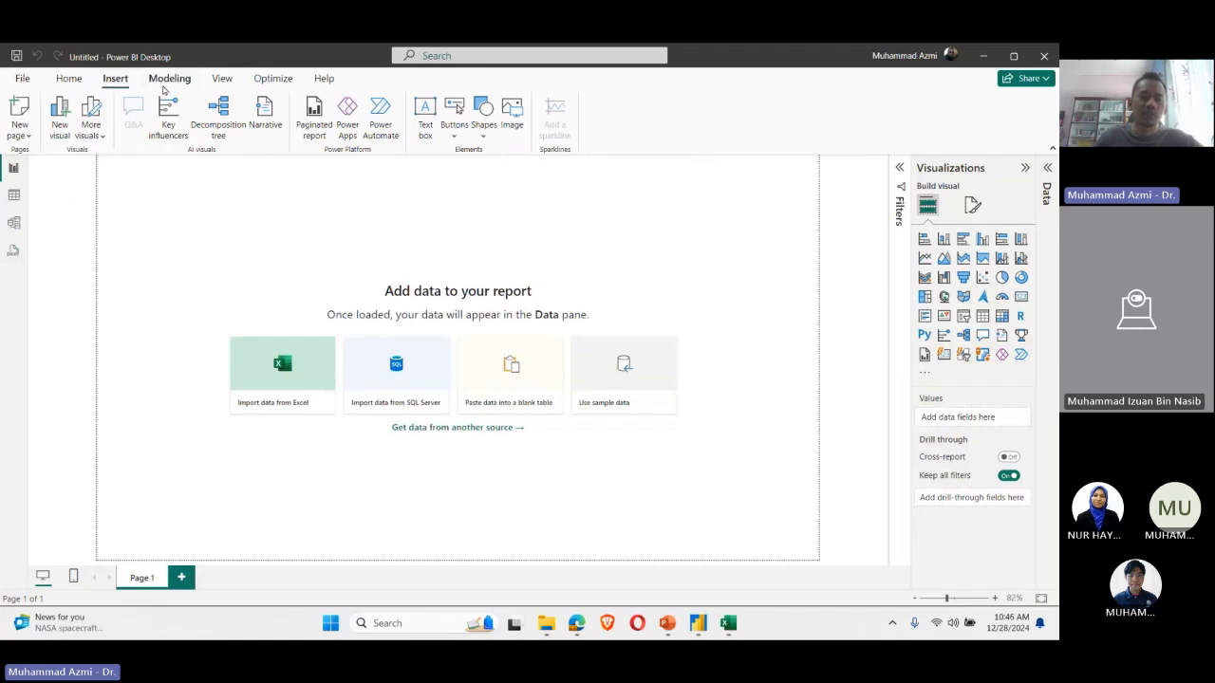
left_click(164, 87)
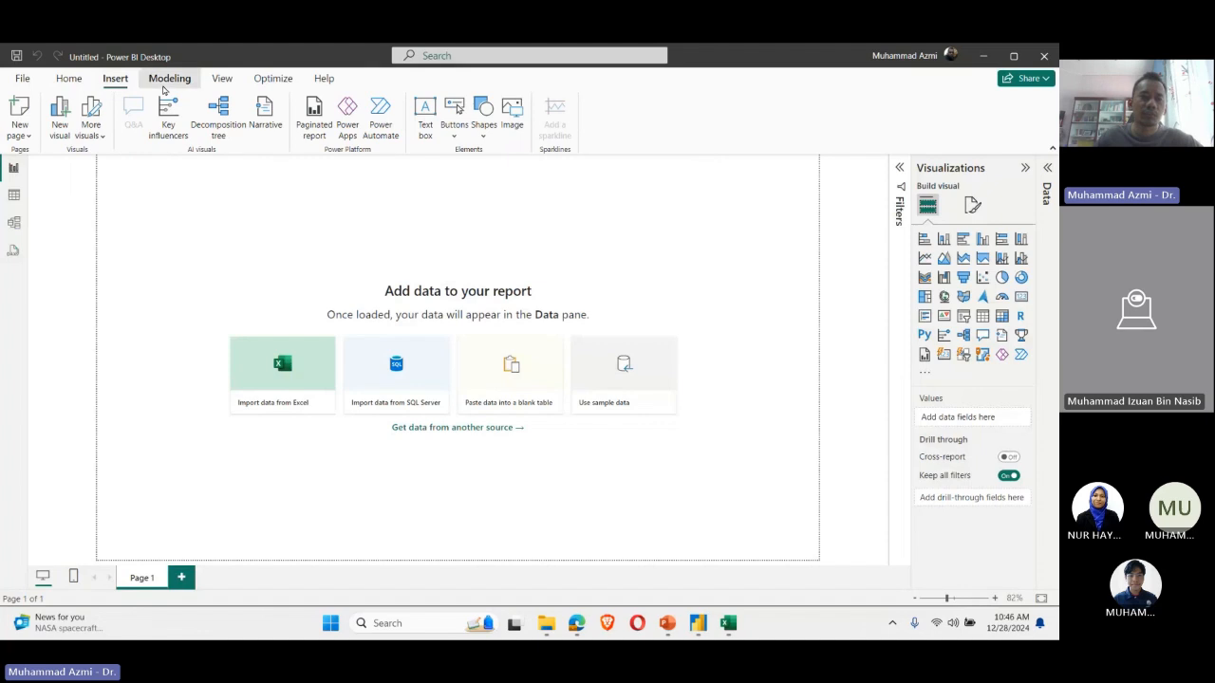
left_click(218, 80)
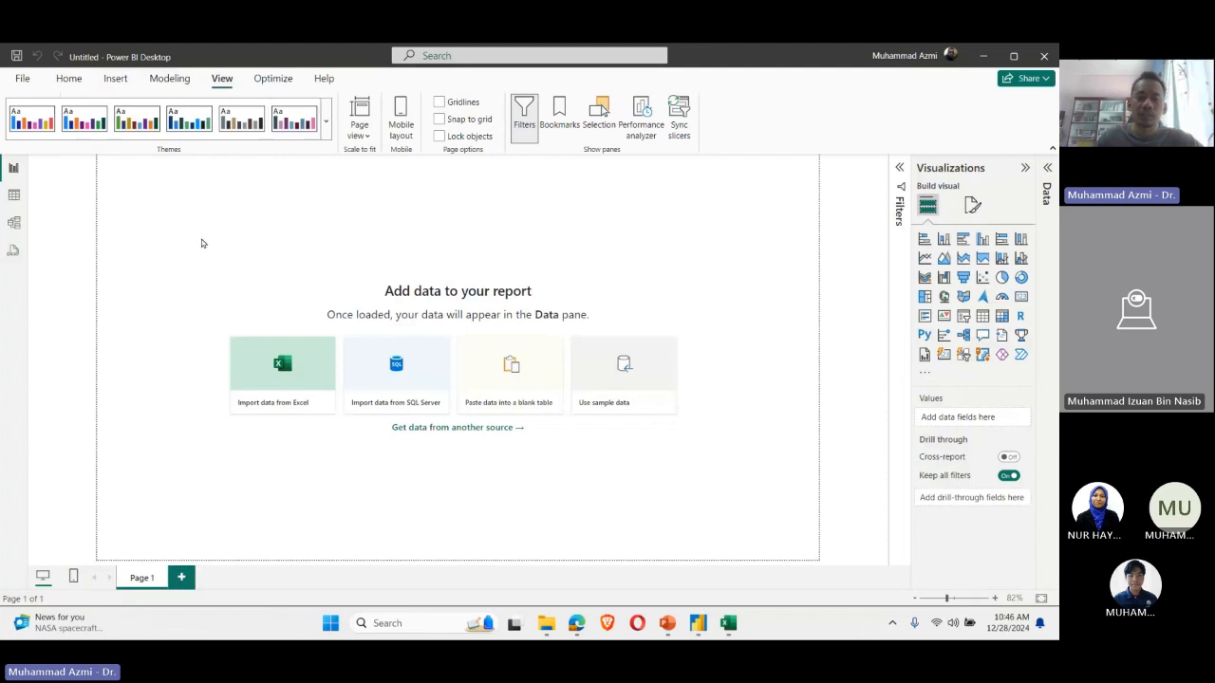
left_click(290, 83)
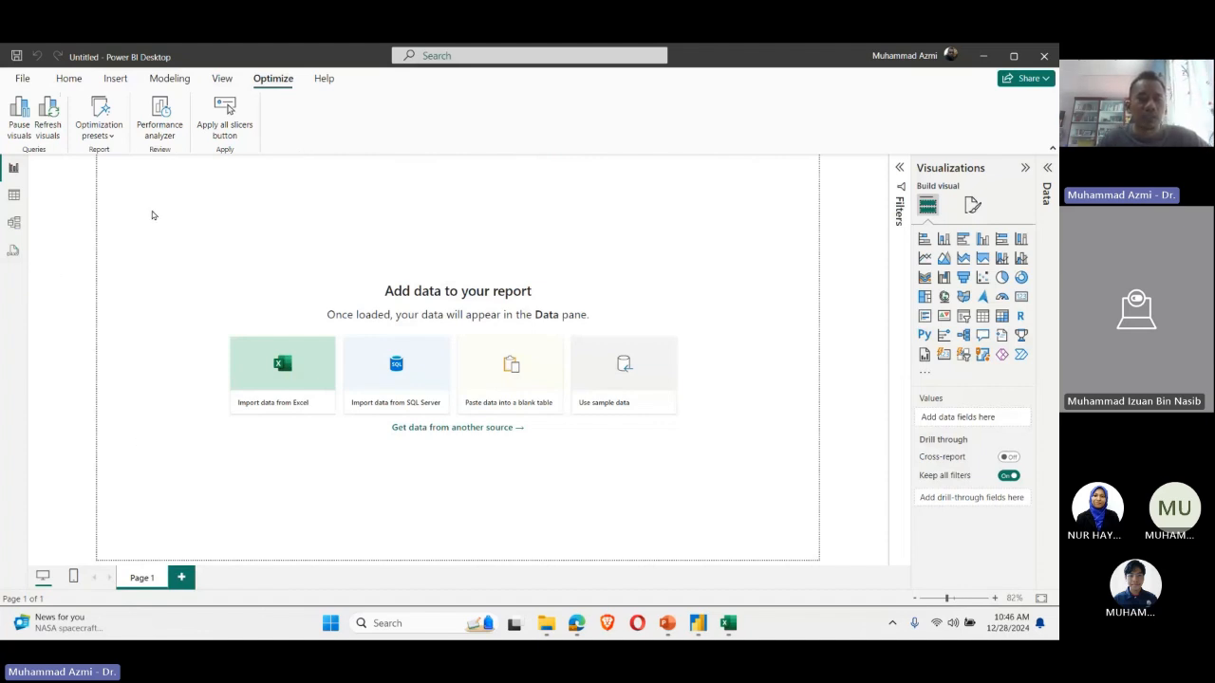
left_click(77, 81)
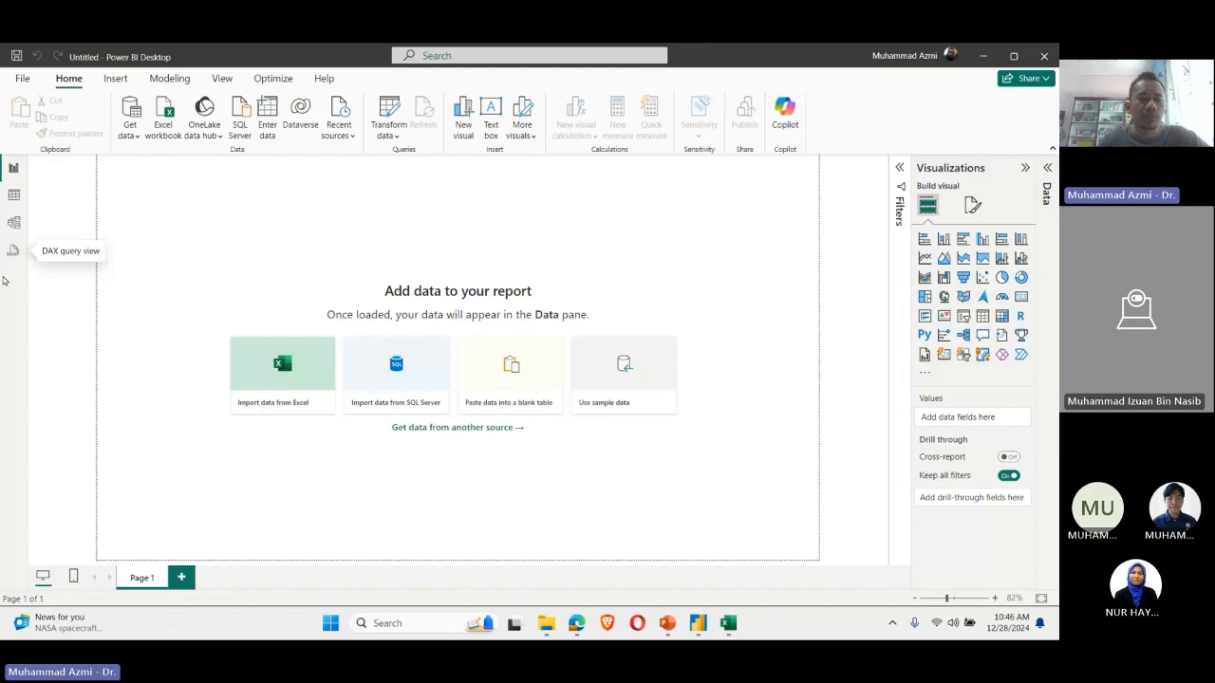
Step: Look at the empty report in Model view and Table view, and return to Report view
left_click(14, 225)
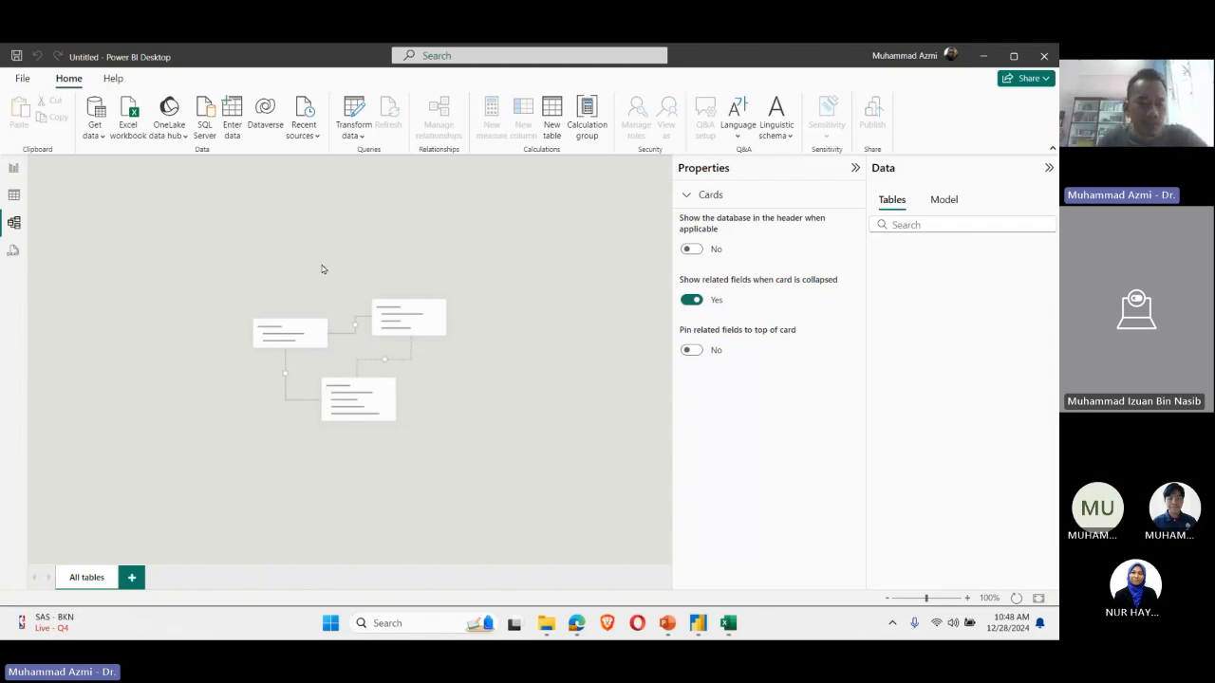
left_click(14, 194)
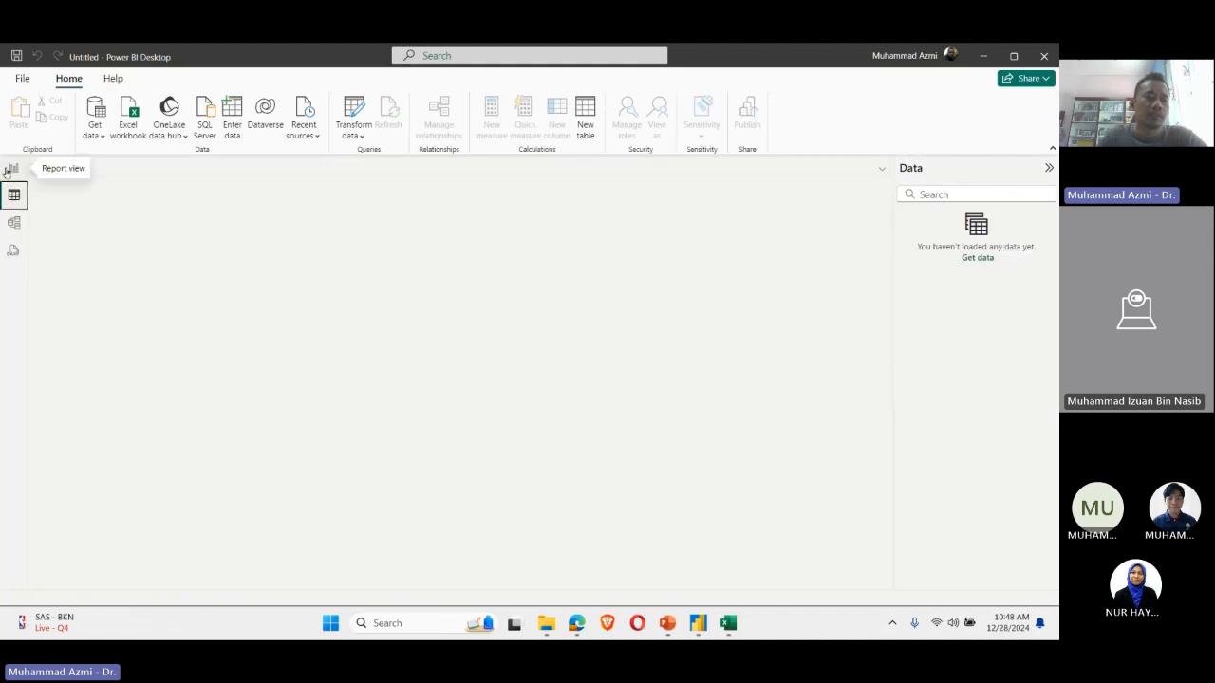
left_click(9, 169)
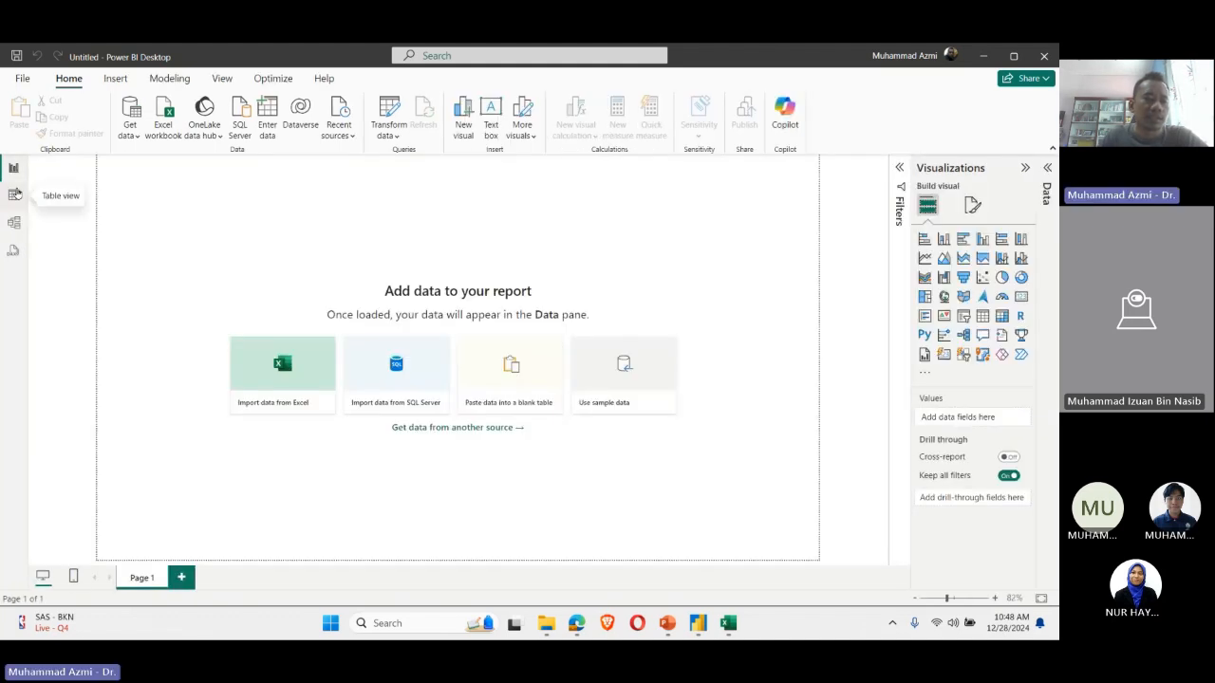
left_click(14, 193)
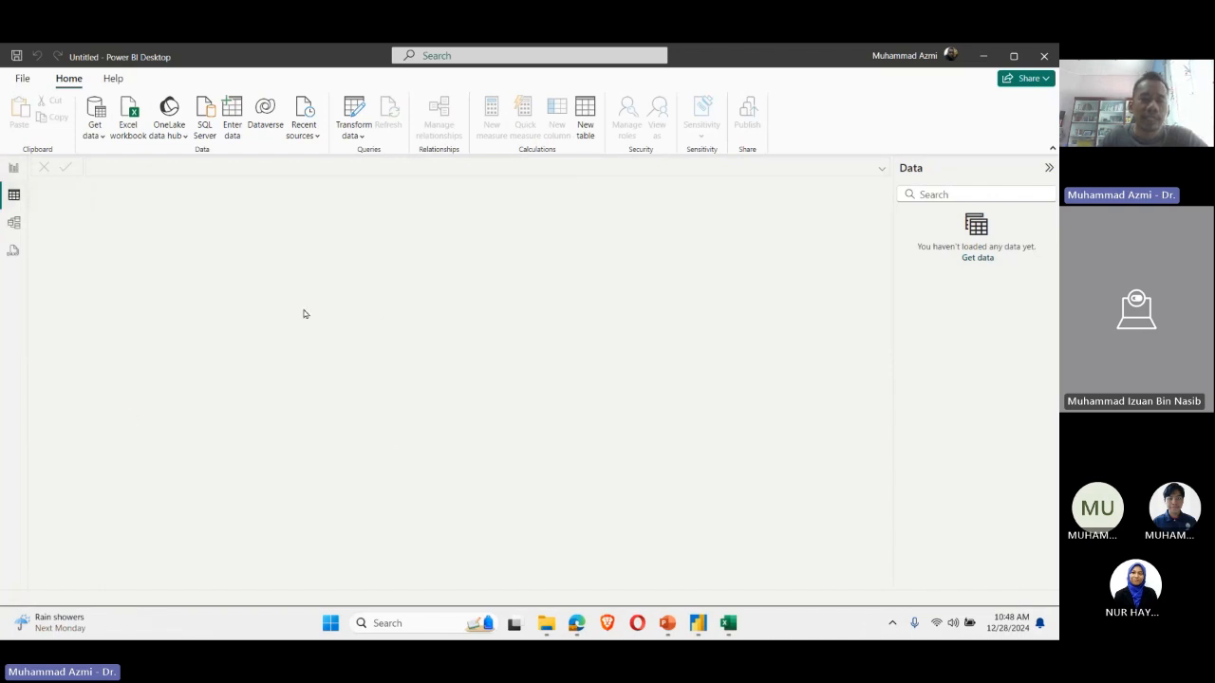
left_click(16, 172)
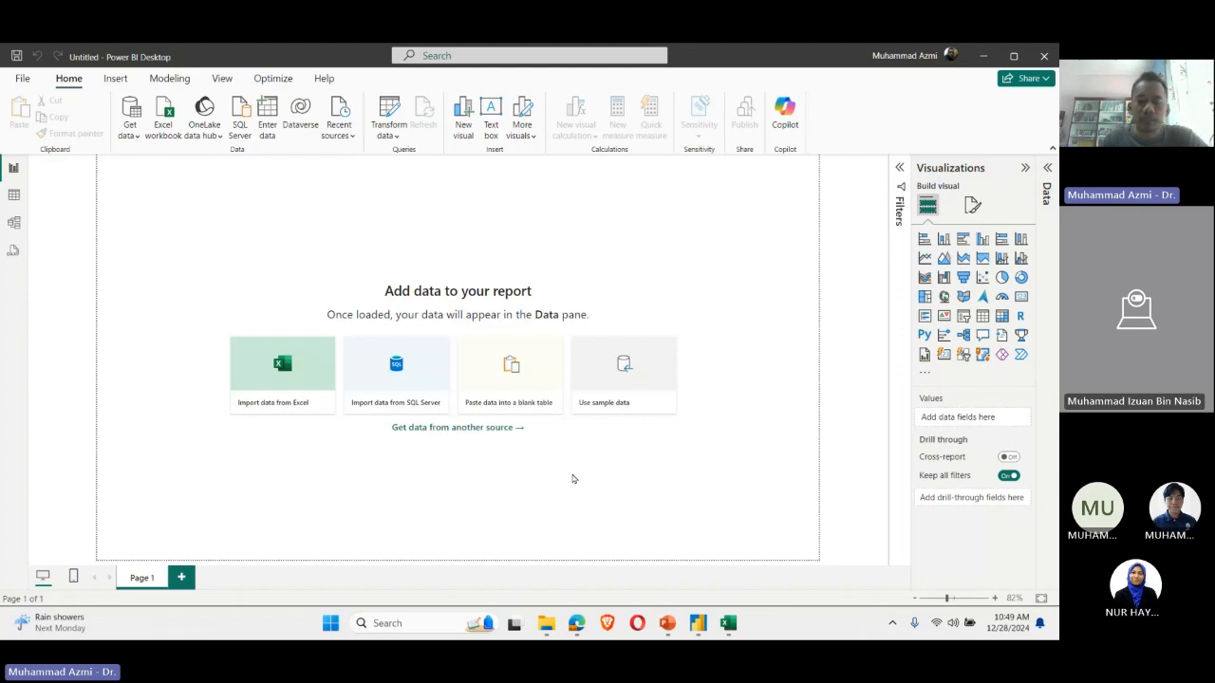
Step: Switch to the Teams meeting in the browser and dismiss the meeting chat's notice about people outside the organization
mouse_move(577, 624)
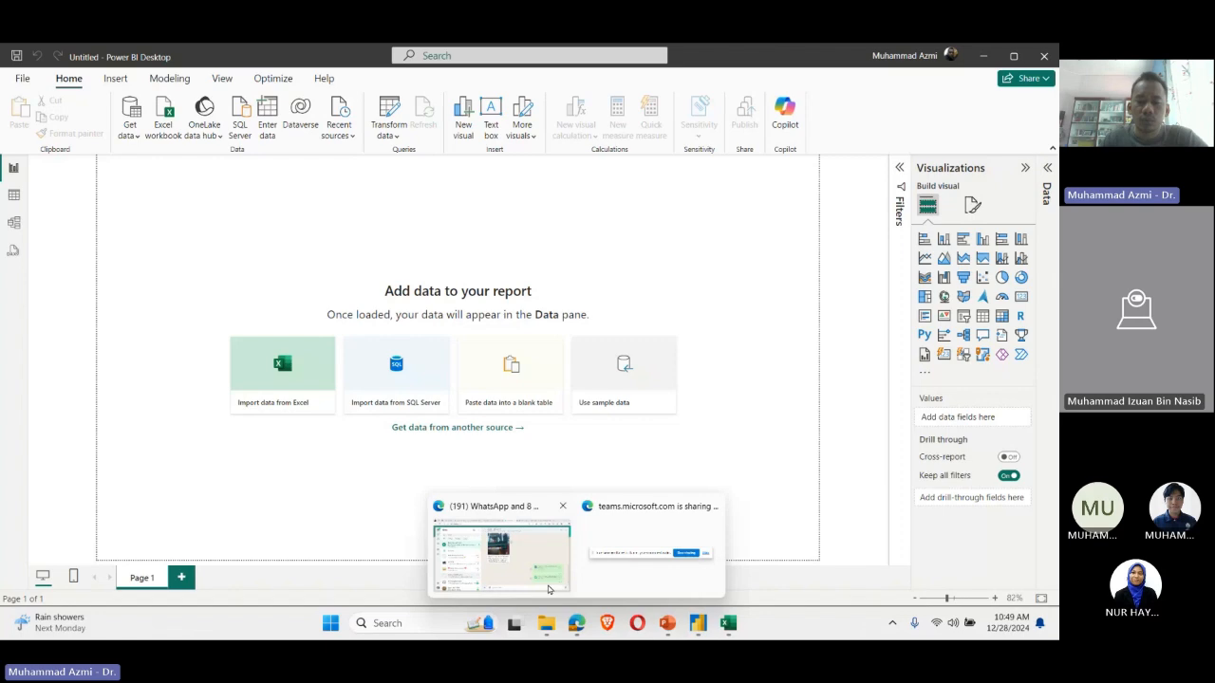
left_click(547, 589)
left_click(673, 57)
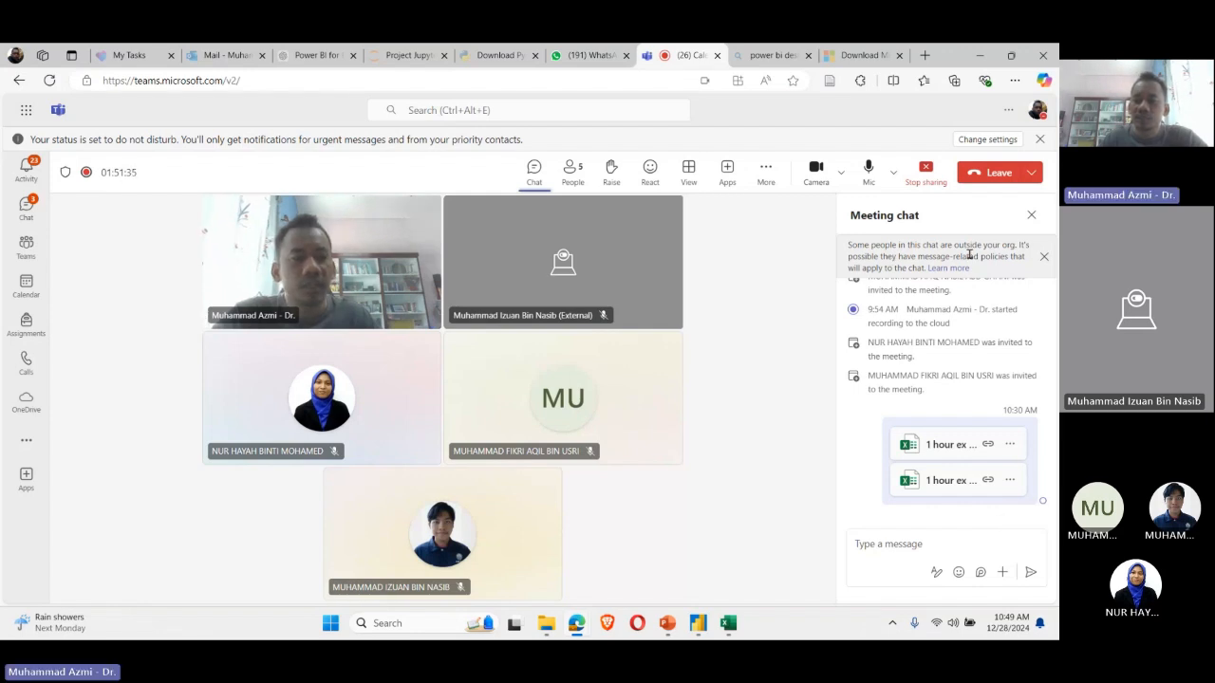
left_click(1044, 257)
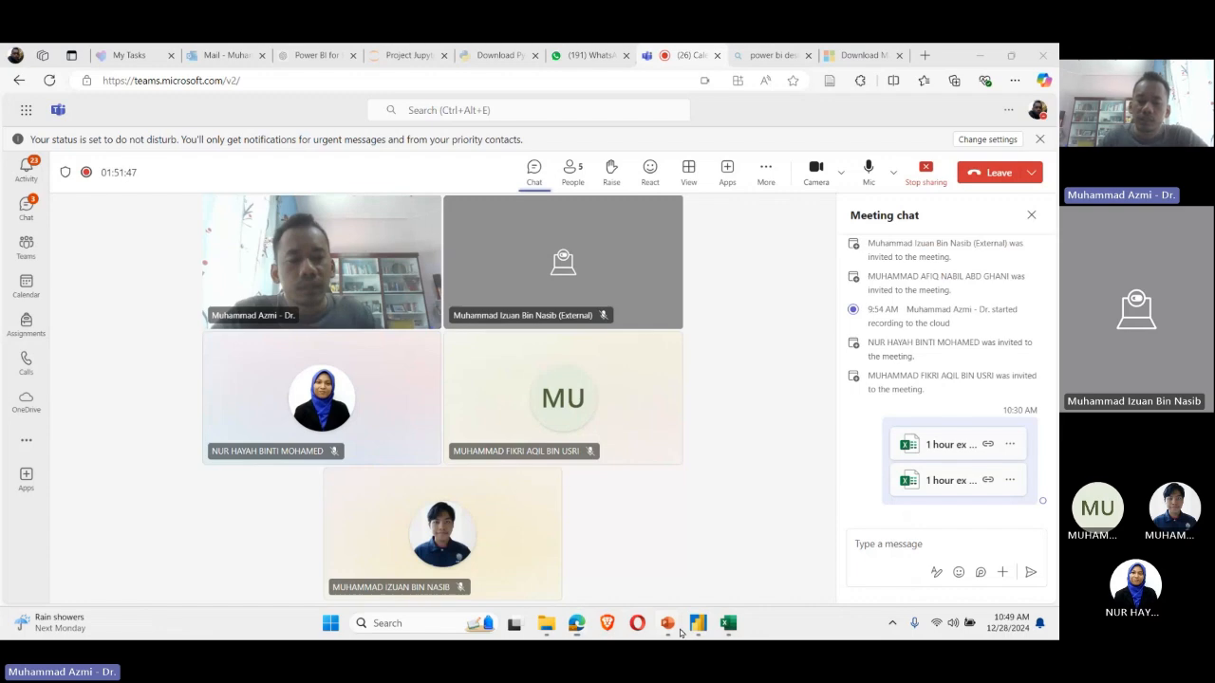
Step: Switch to the IR4 Big Data presentation in PowerPoint and display slide 24, EX 1.2 – Pivot Table Building
mouse_move(698, 623)
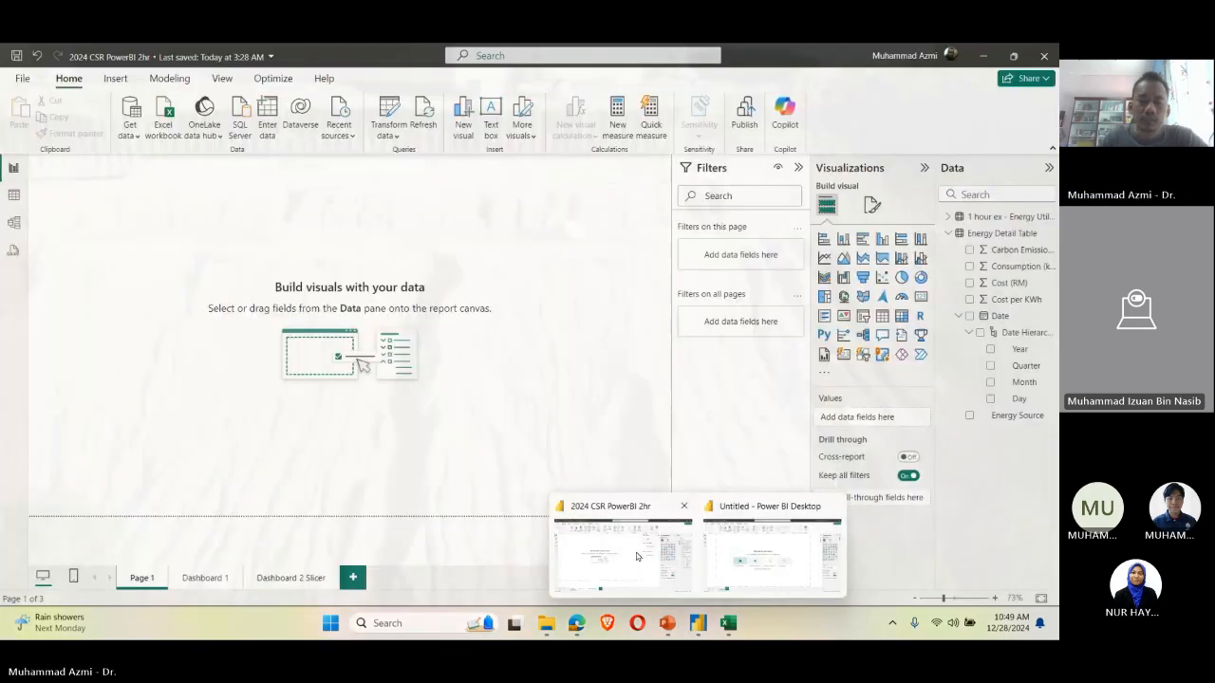
left_click(636, 555)
mouse_move(713, 634)
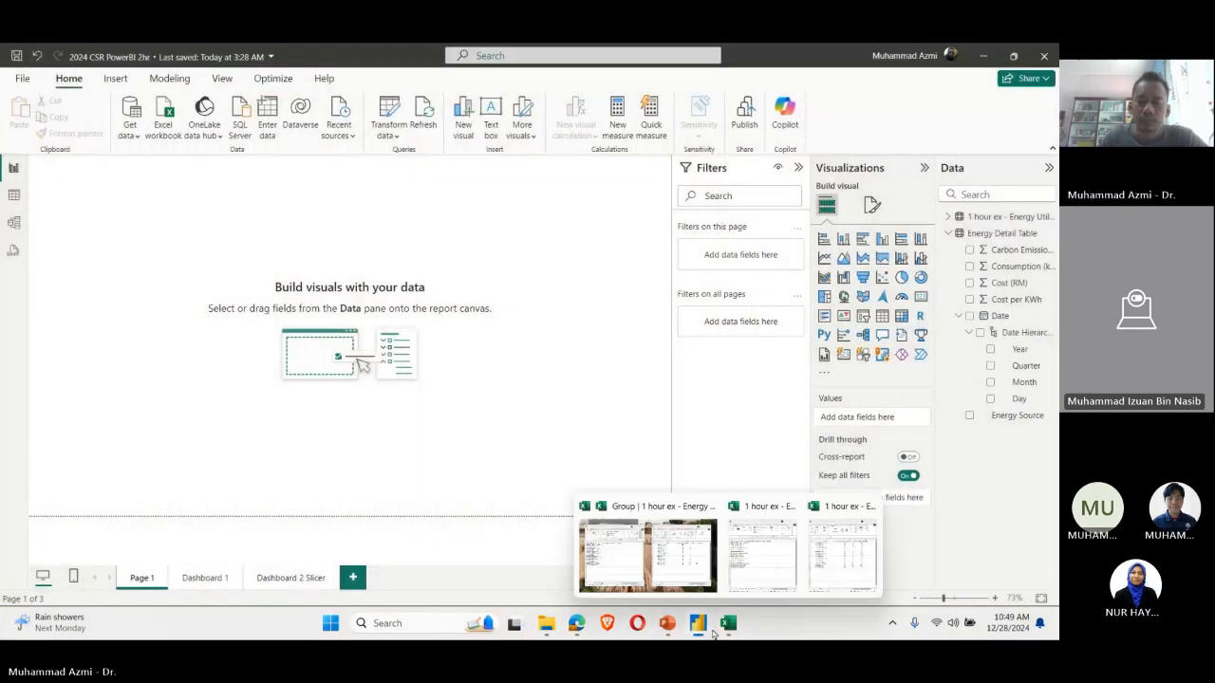
mouse_move(667, 623)
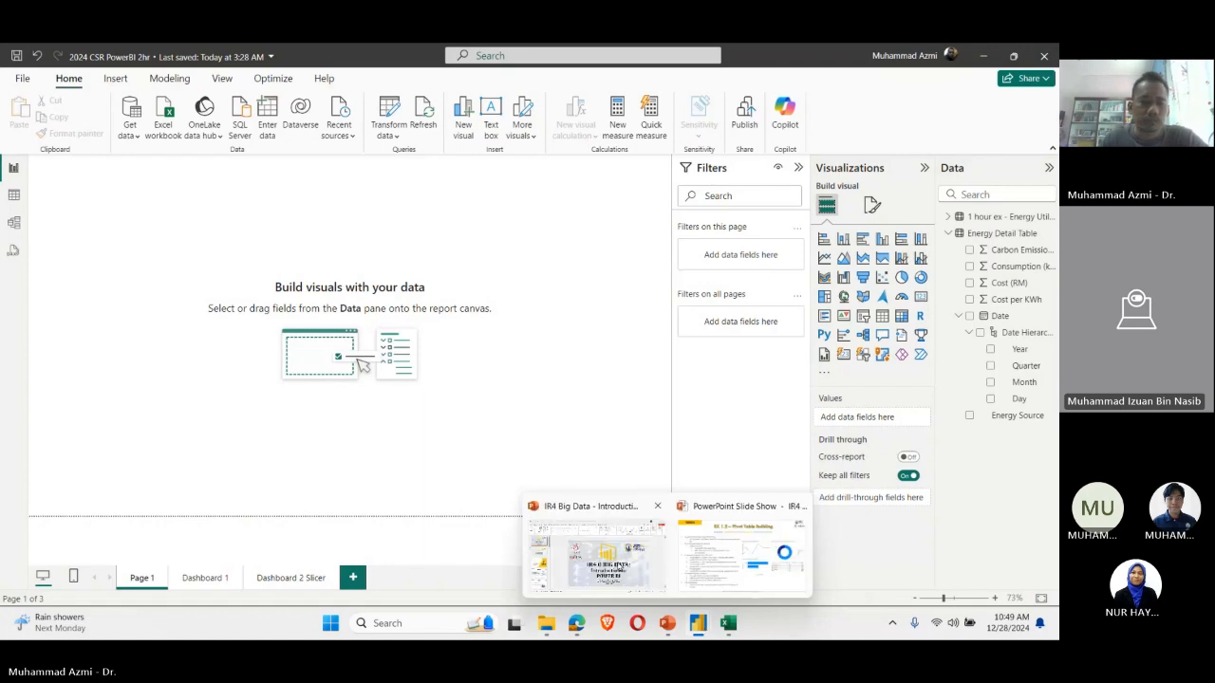
left_click(596, 548)
scroll(98, 345, "down", 8)
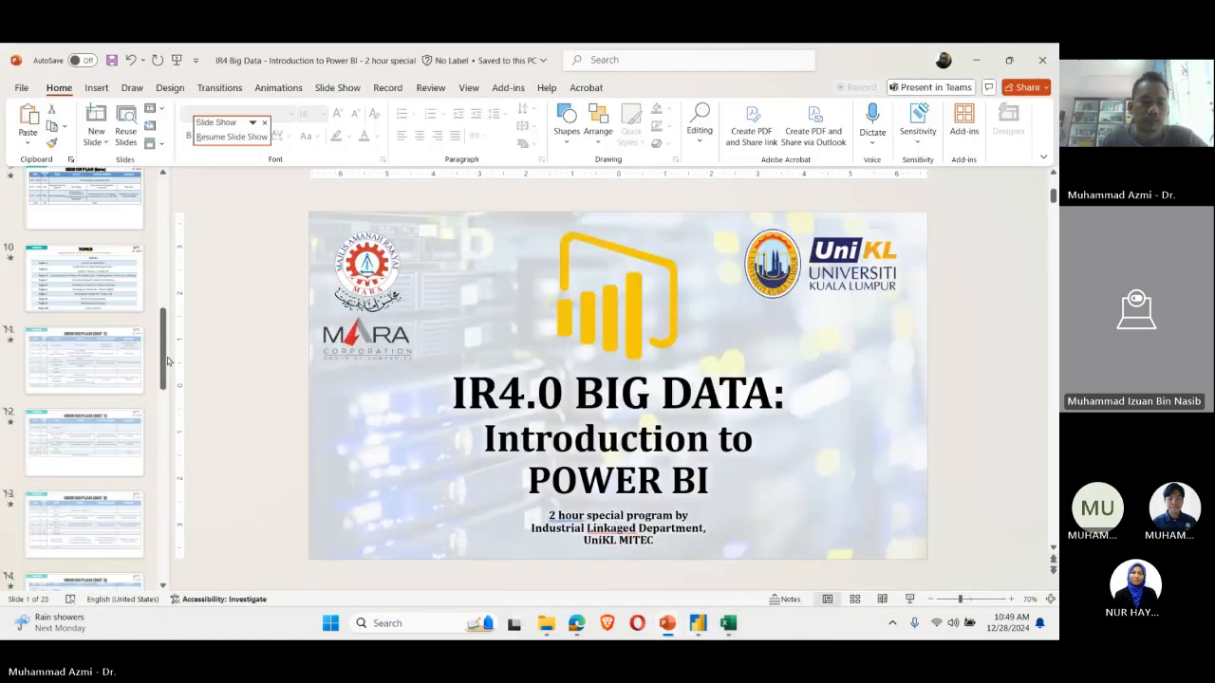
scroll(112, 412, "down", 9)
scroll(112, 411, "down", 3)
left_click(112, 446)
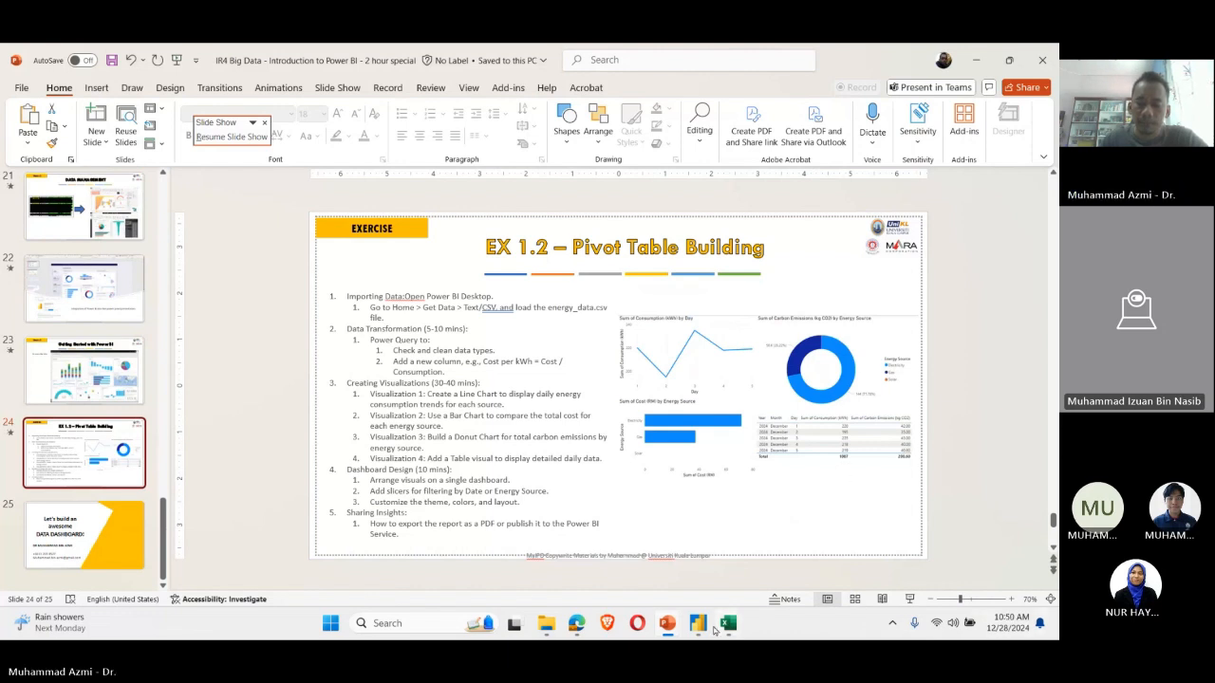
Step: Switch back to the untitled Power BI Desktop report, open the full Get Data dialog and filter the connectors by "tex"
mouse_move(703, 627)
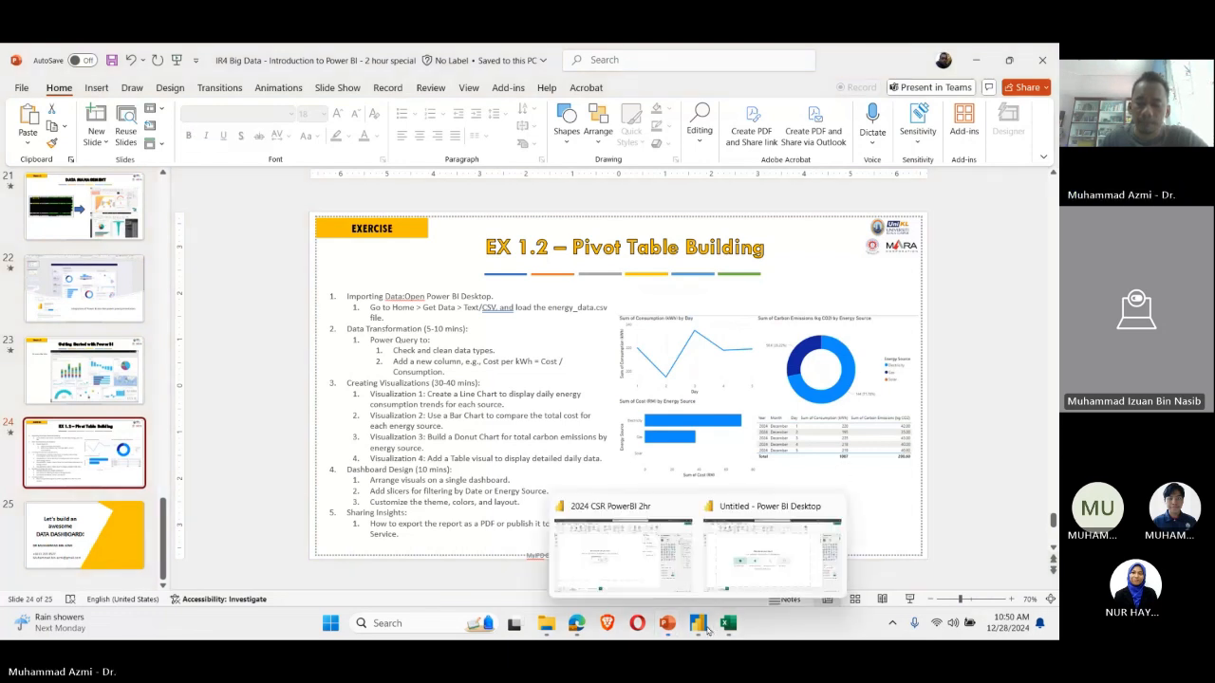
left_click(723, 567)
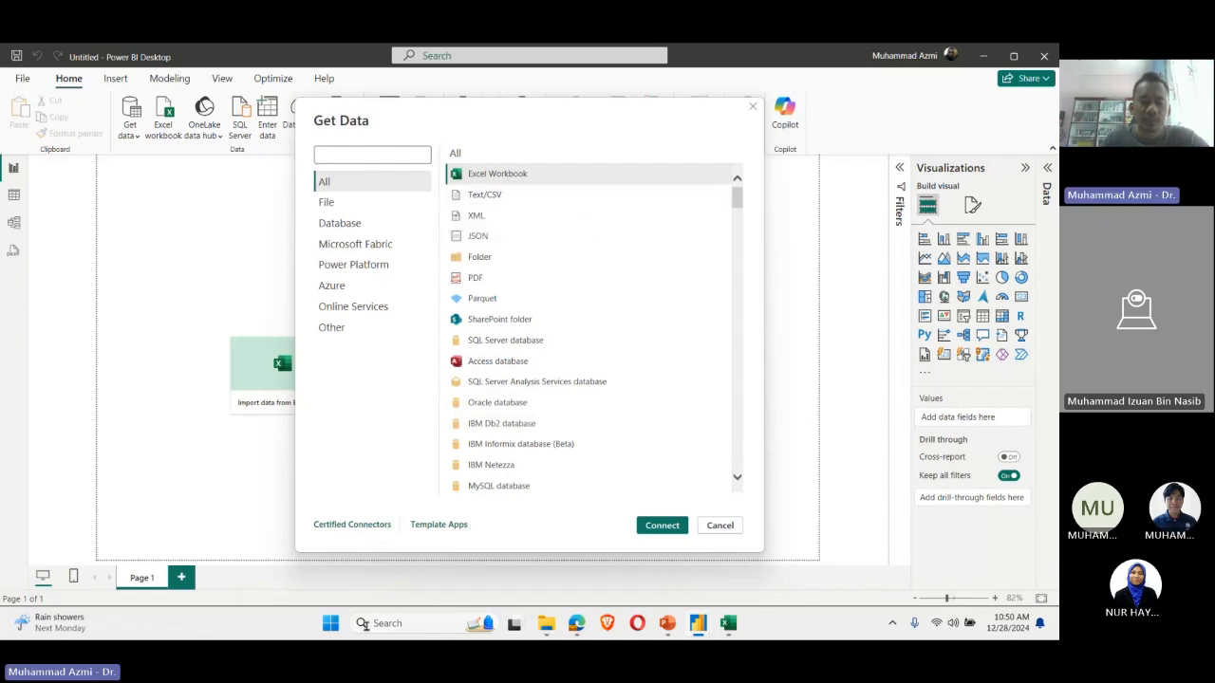
type("tex")
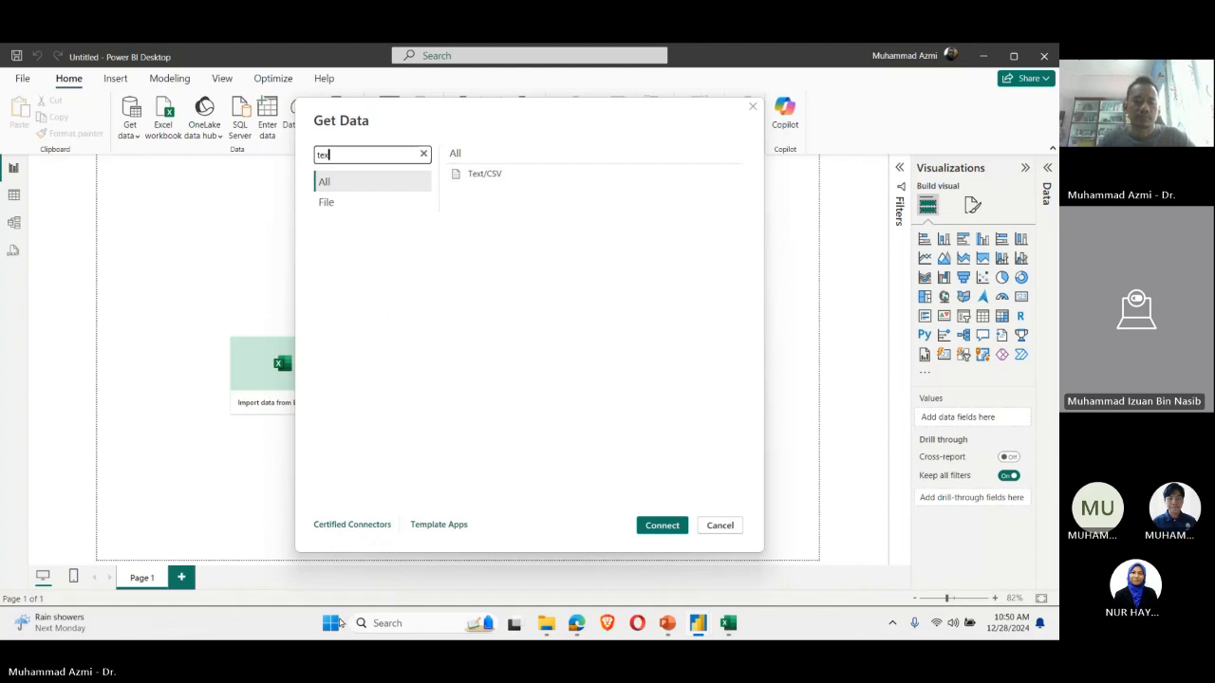
left_click(334, 624)
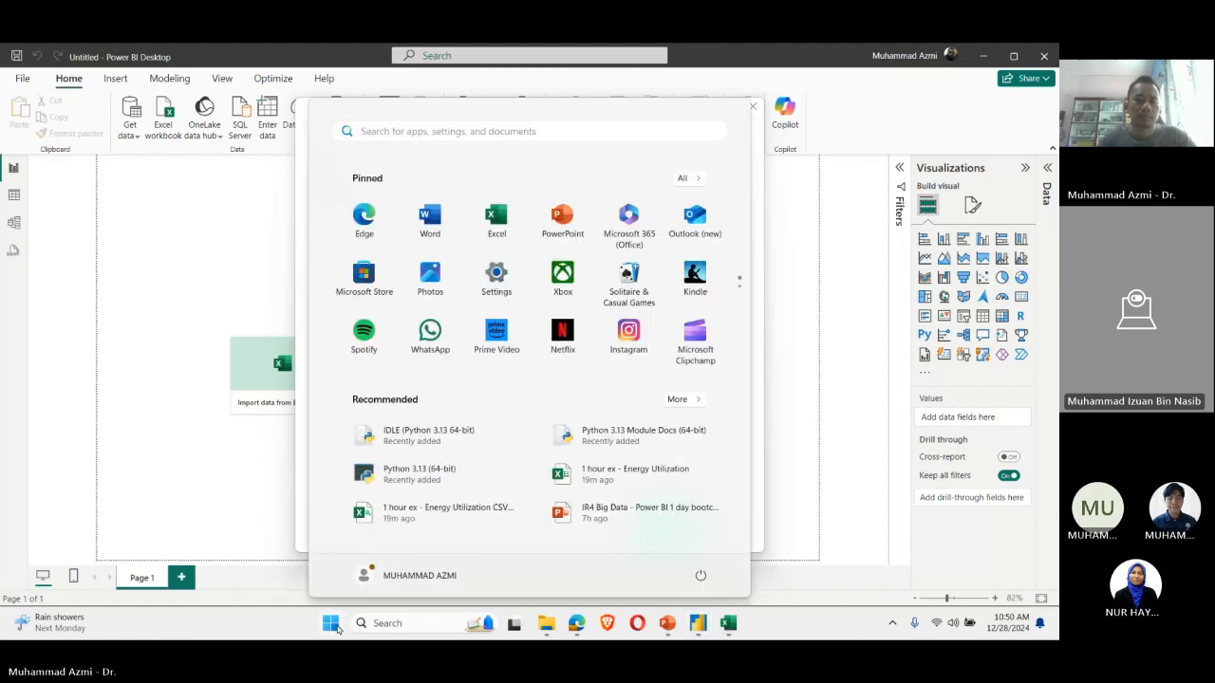
left_click(385, 131)
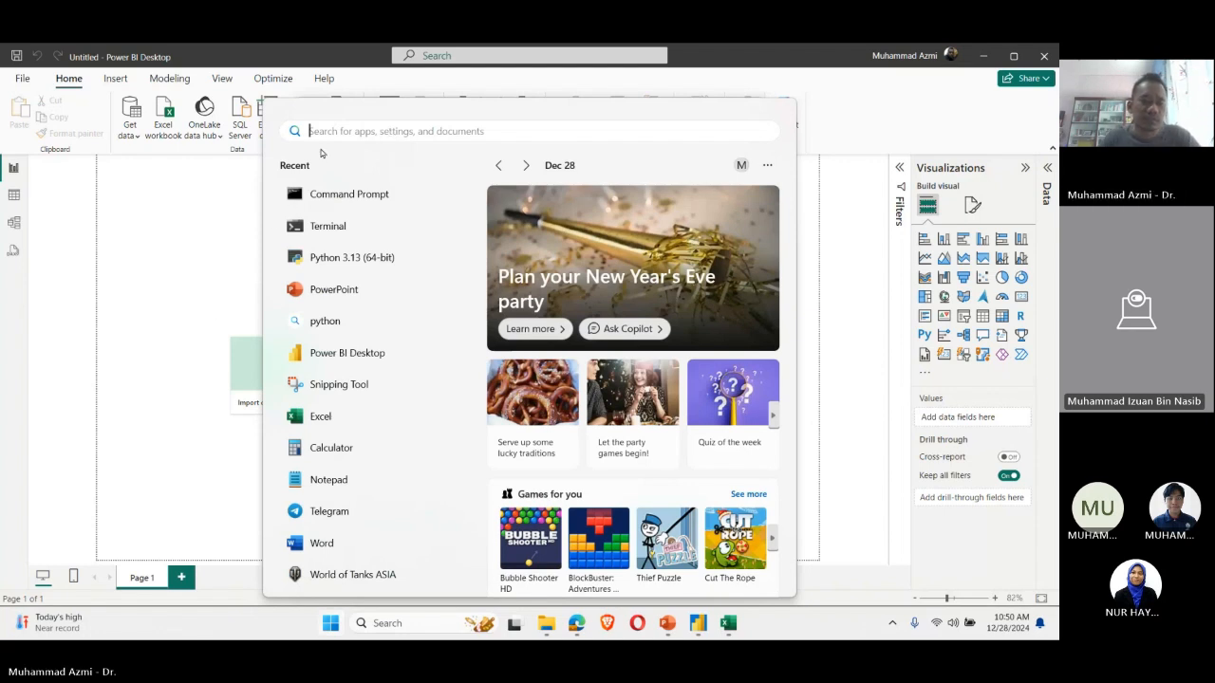
left_click(219, 241)
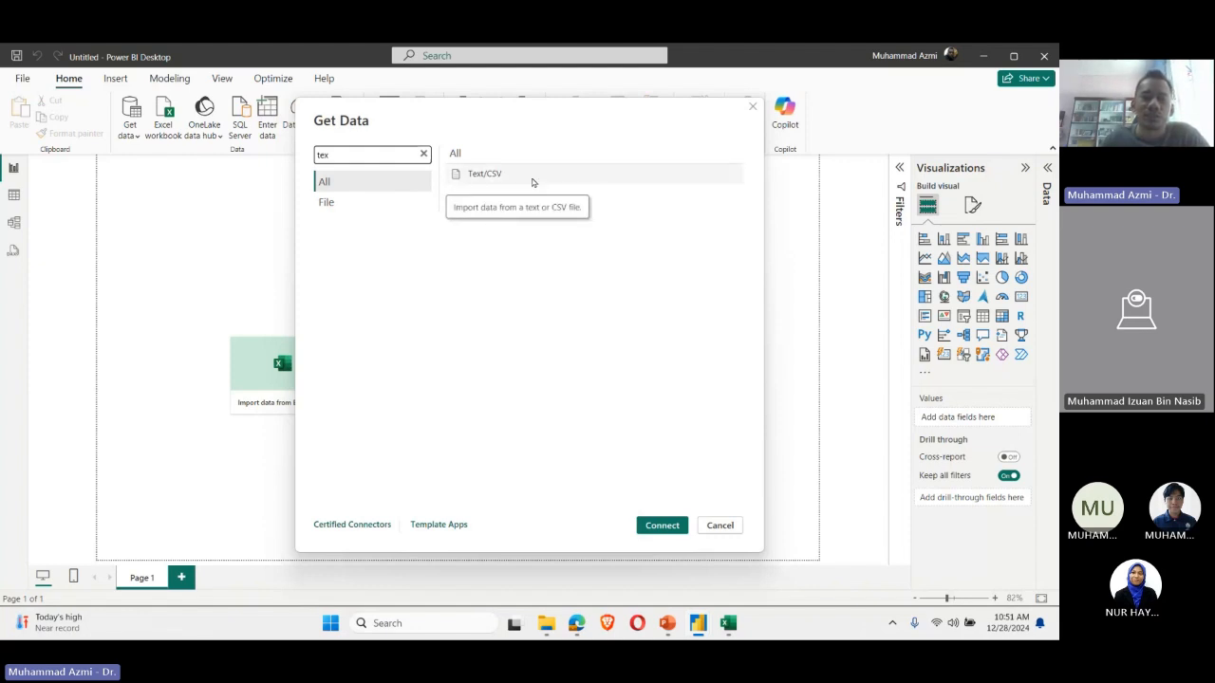
Step: Clear the connector search and browse the full list of data sources, down to the Azure connectors
left_click(424, 154)
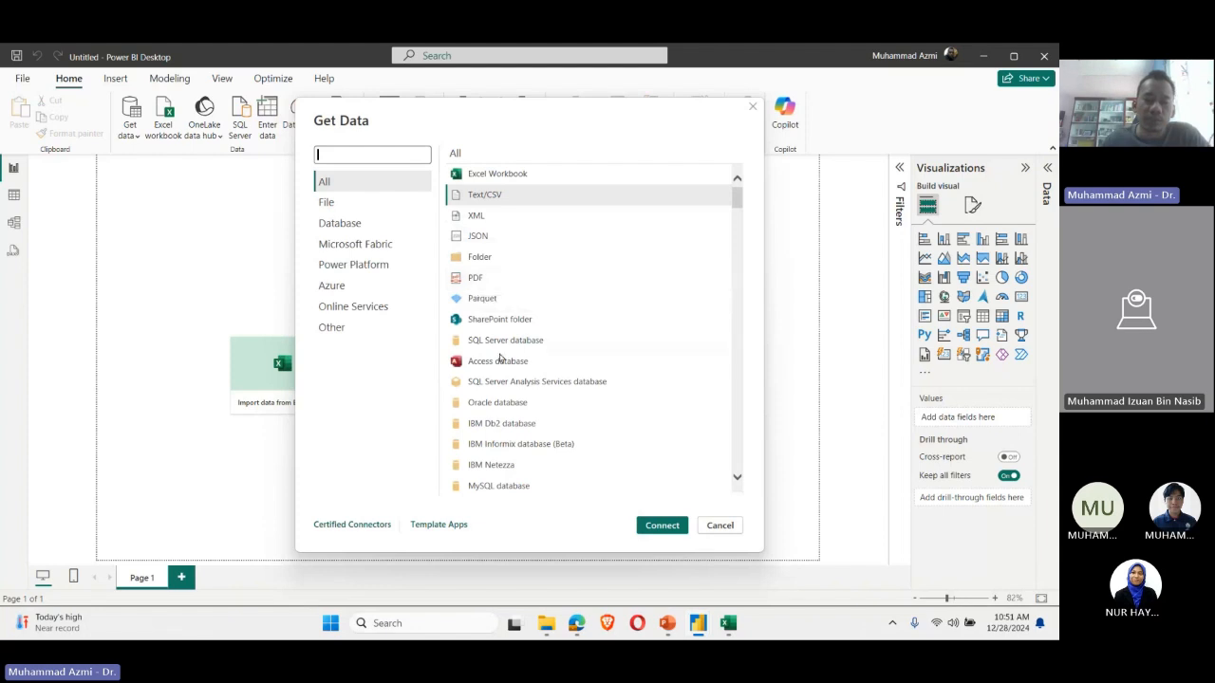
scroll(516, 364, "down", 8)
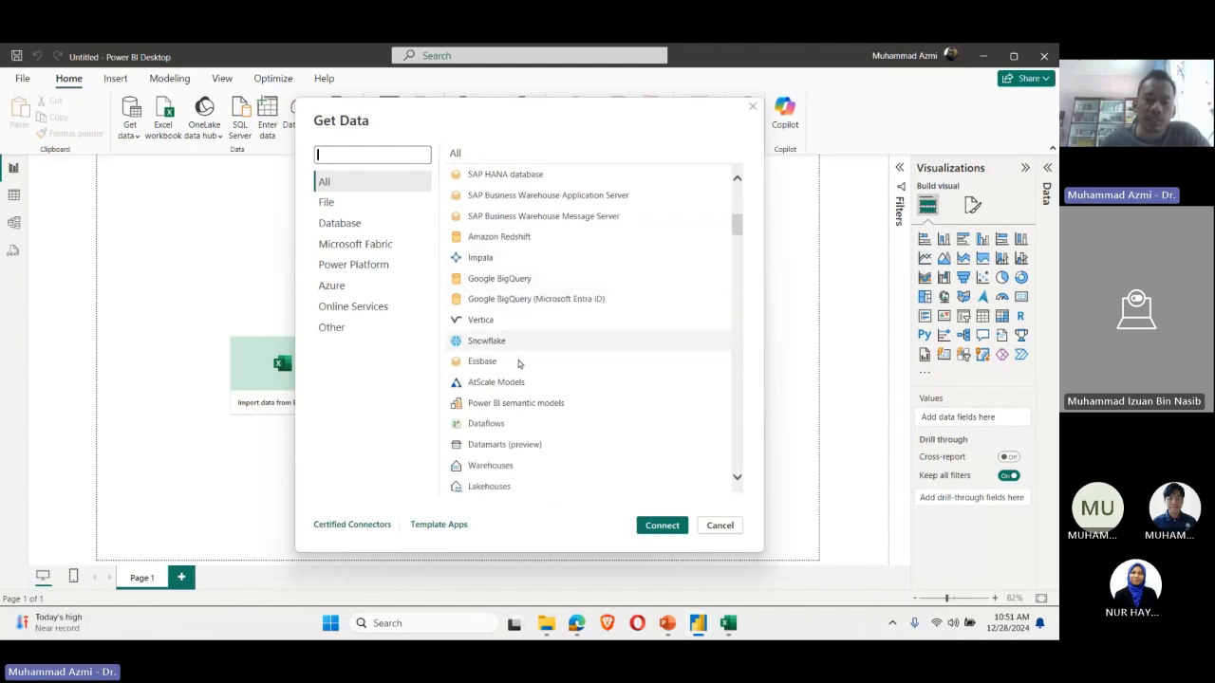
scroll(551, 364, "down", 2)
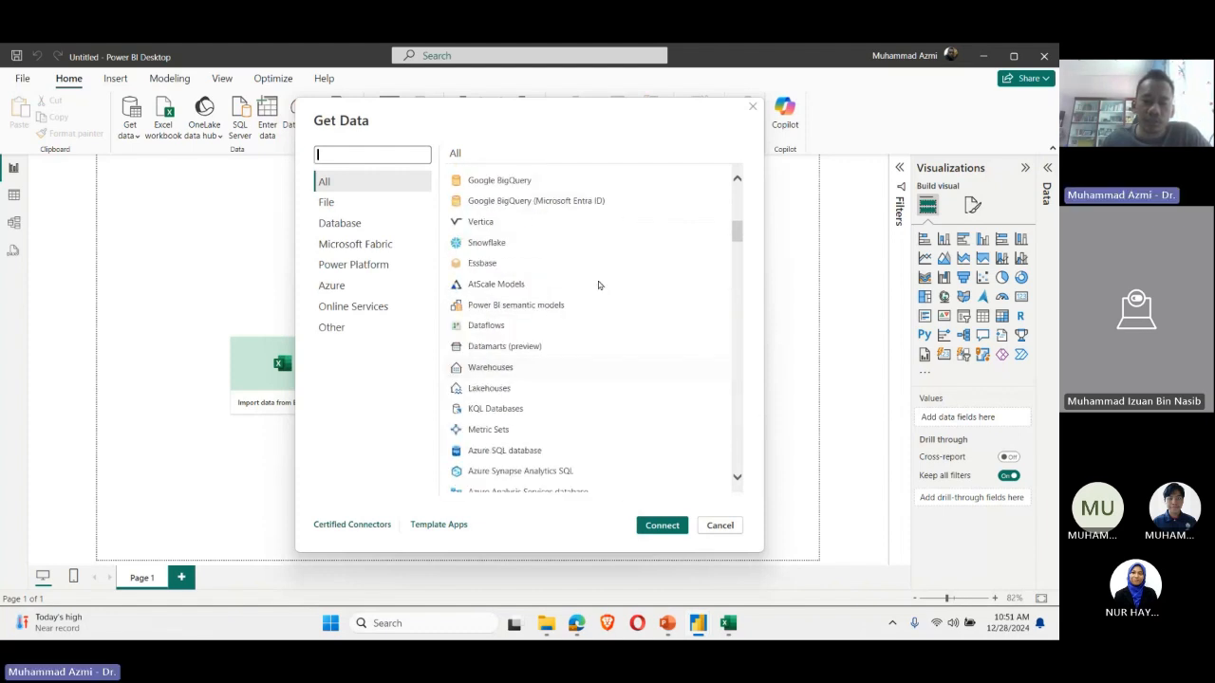
scroll(598, 285, "down", 2)
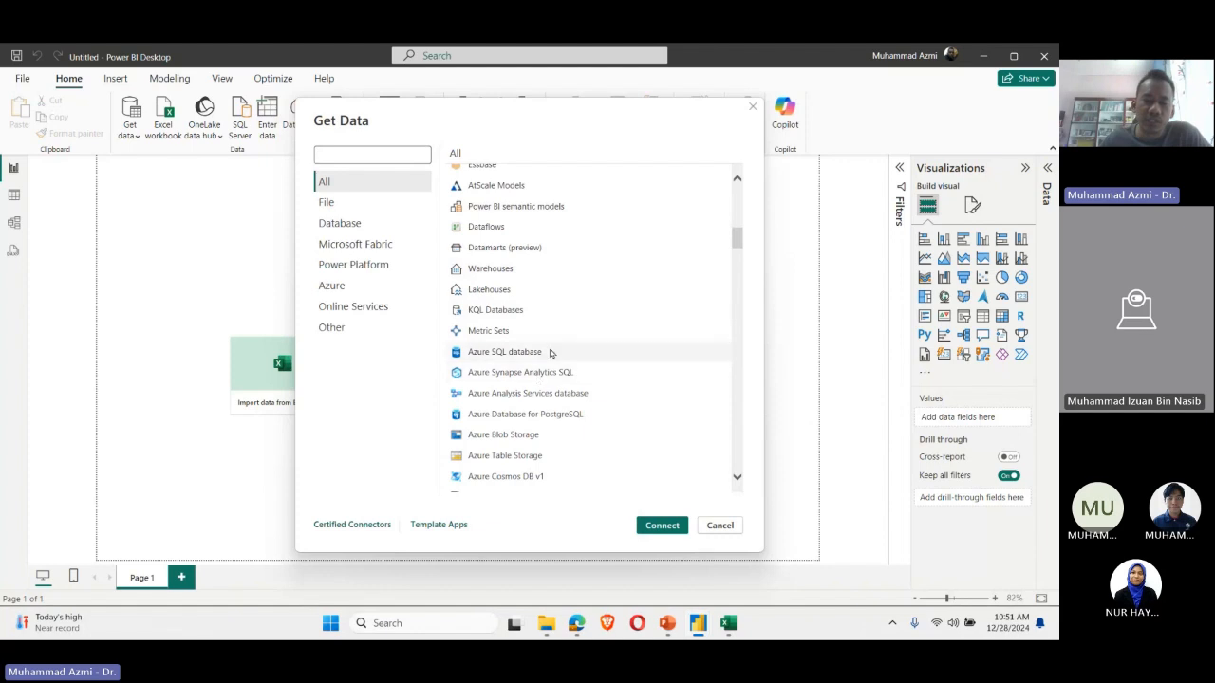
Step: Browse the rest of the full connector list down to Blank Query, and close the Get Data dialog without connecting
scroll(549, 353, "down", 10)
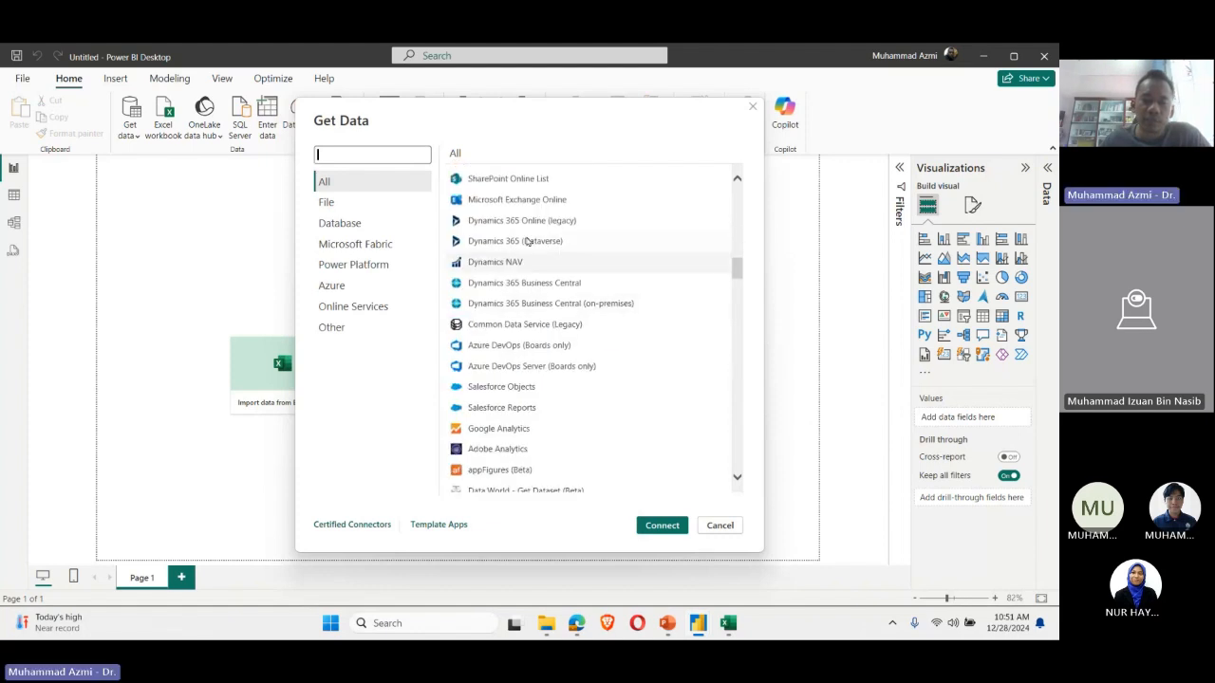
scroll(530, 354, "down", 10)
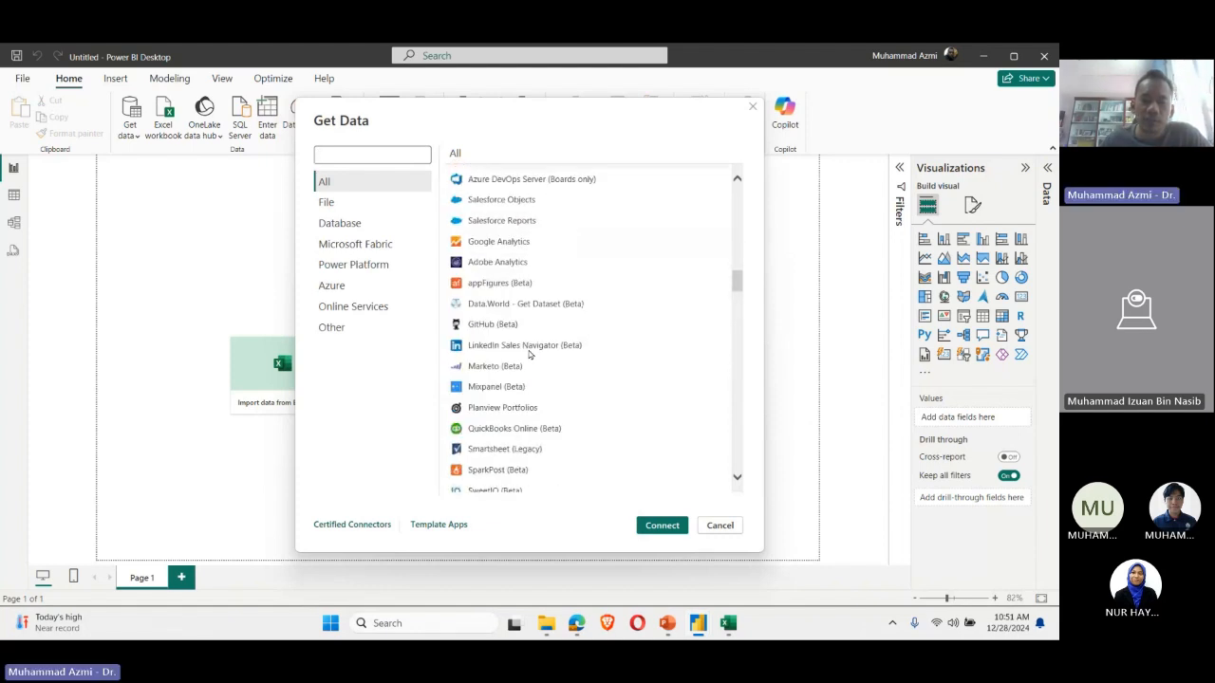
scroll(530, 354, "down", 10)
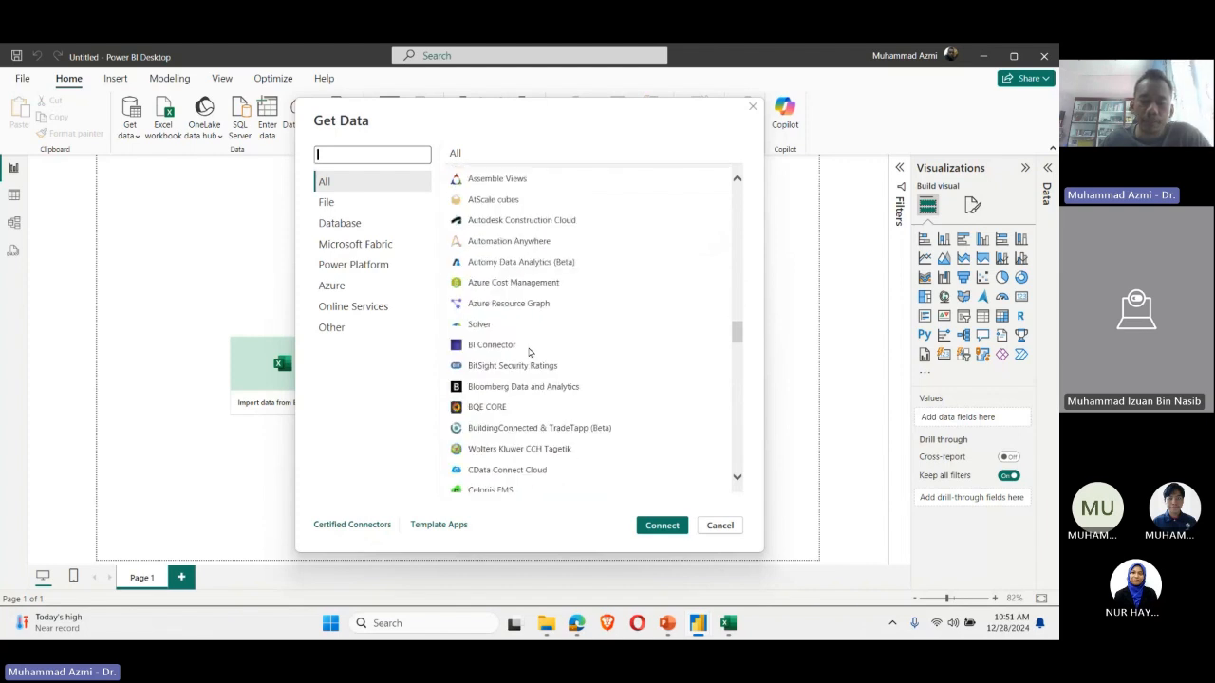
scroll(529, 354, "down", 10)
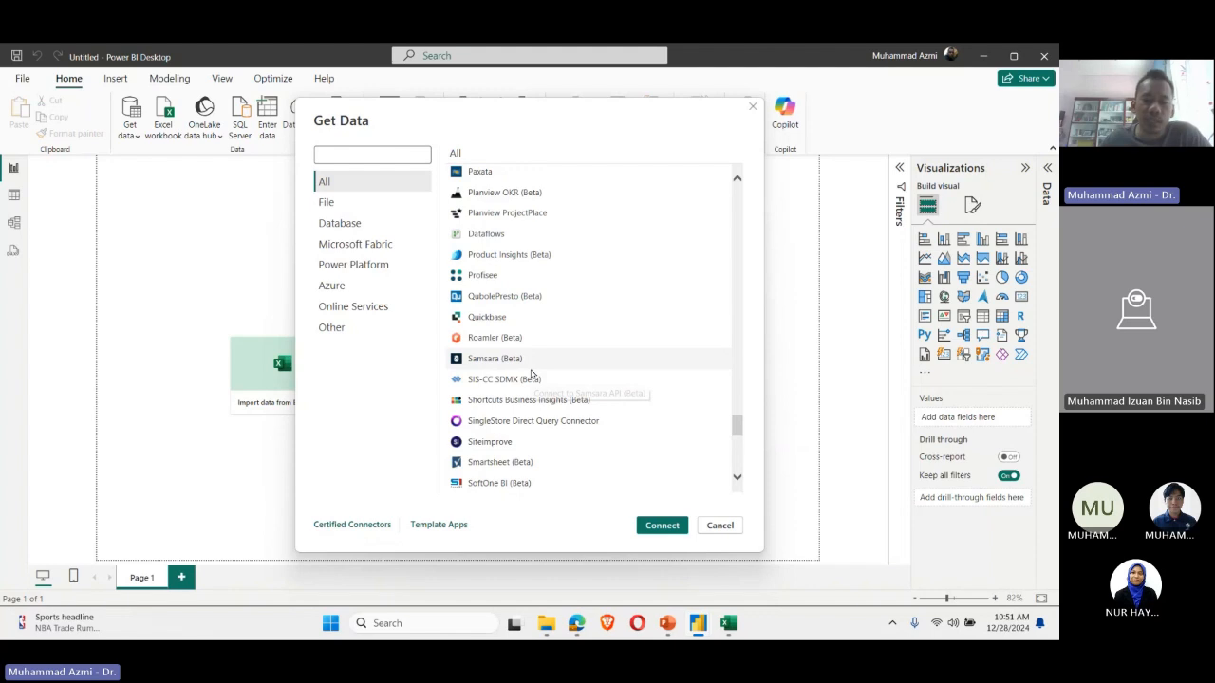
scroll(531, 374, "down", 5)
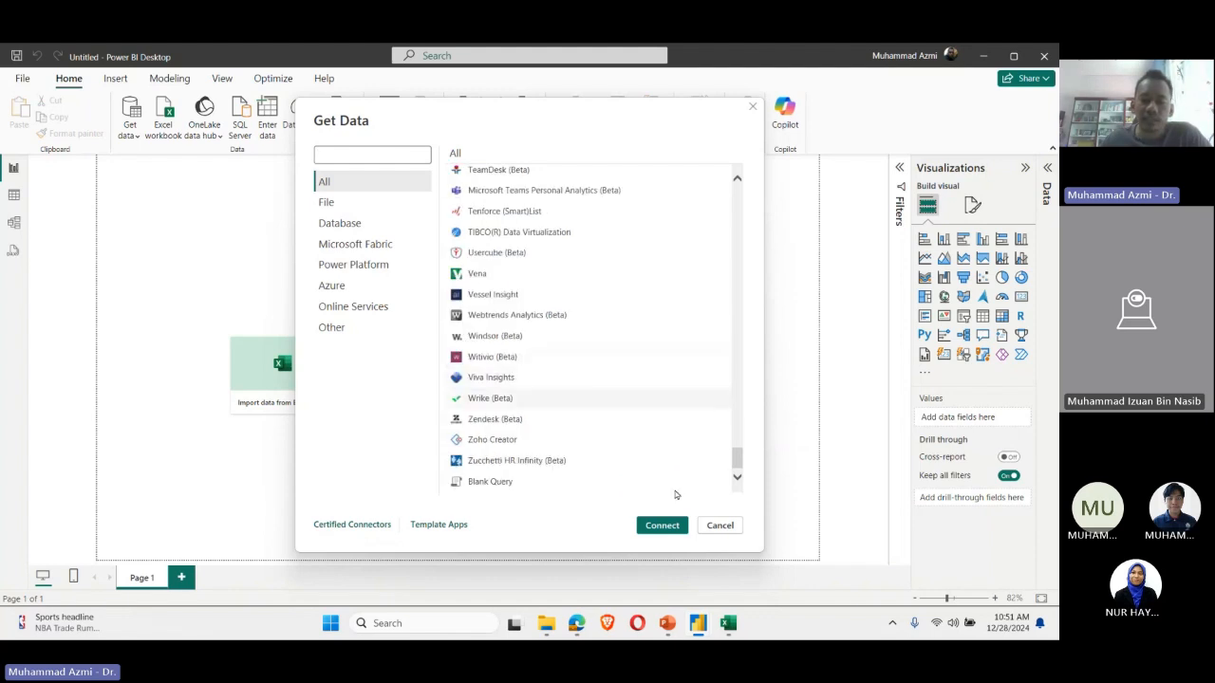
left_click(722, 525)
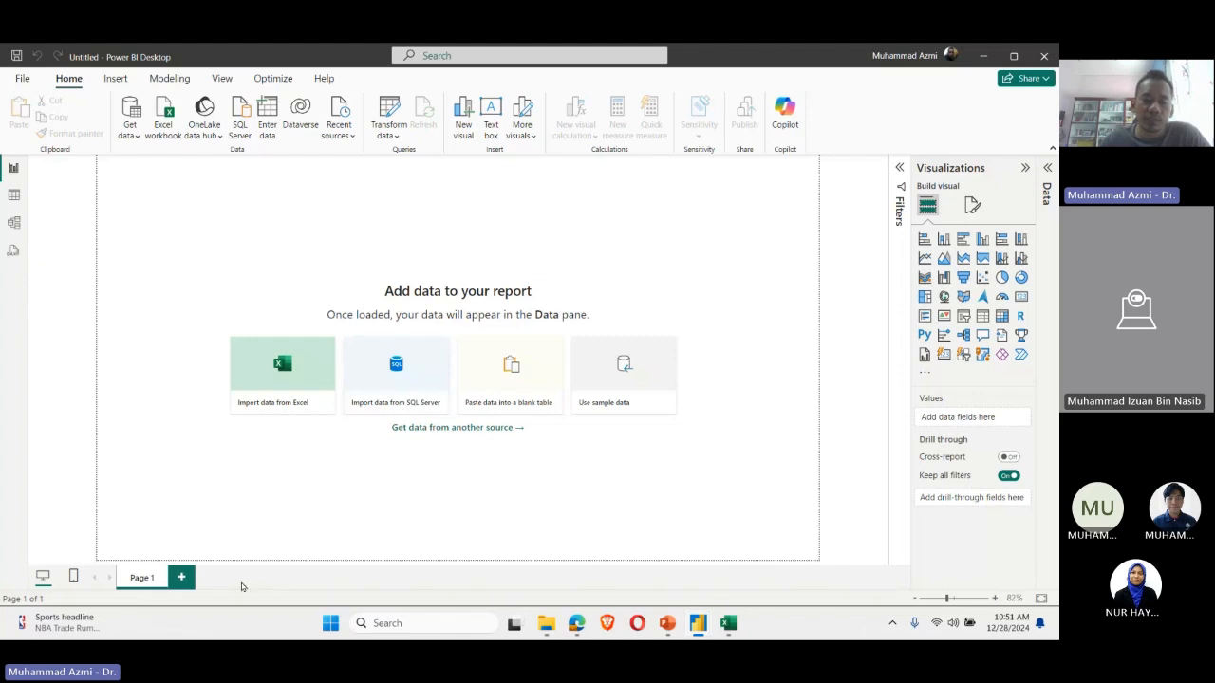
Step: Reopen the full data source list, view the Power Platform, Microsoft Fabric and File connector categories, and close it without connecting
left_click(421, 429)
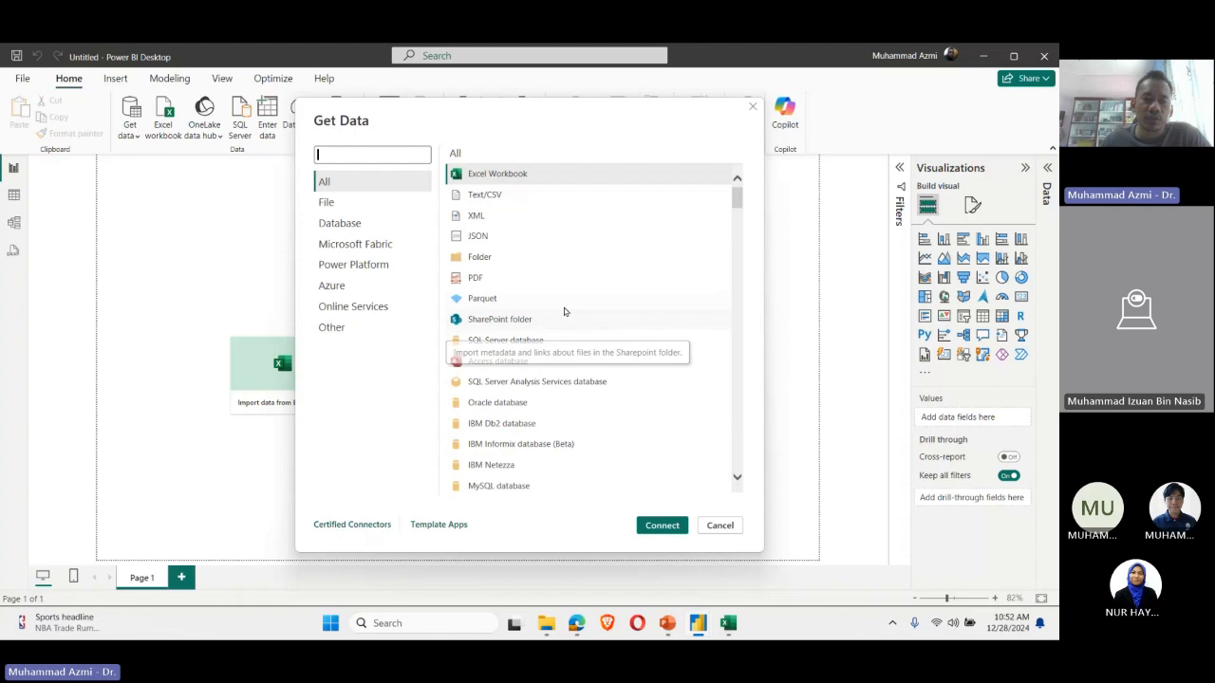
scroll(562, 330, "down", 2)
scroll(562, 330, "up", 2)
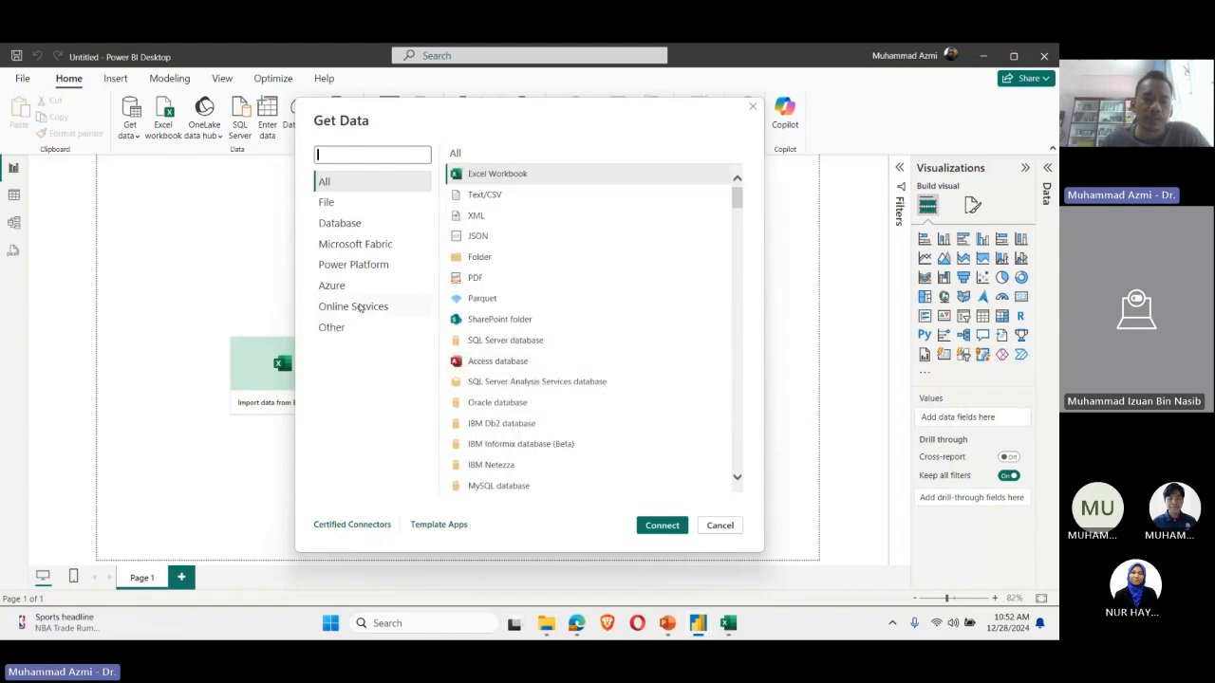
left_click(361, 265)
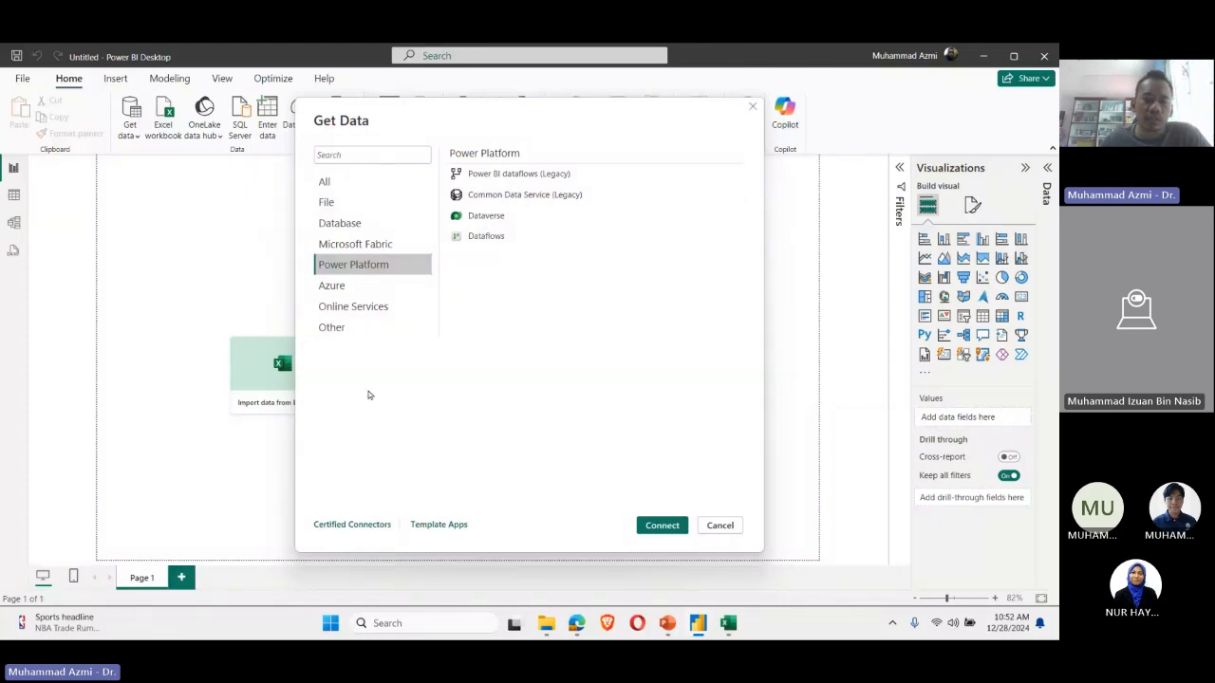
left_click(381, 248)
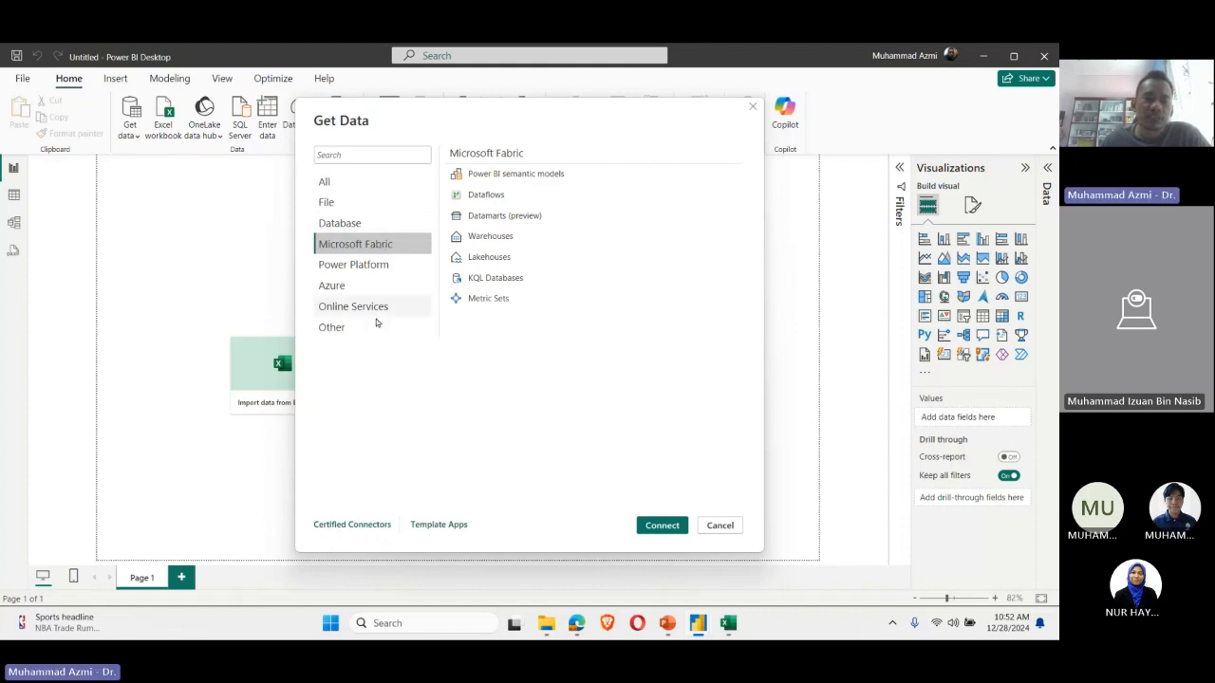
left_click(369, 202)
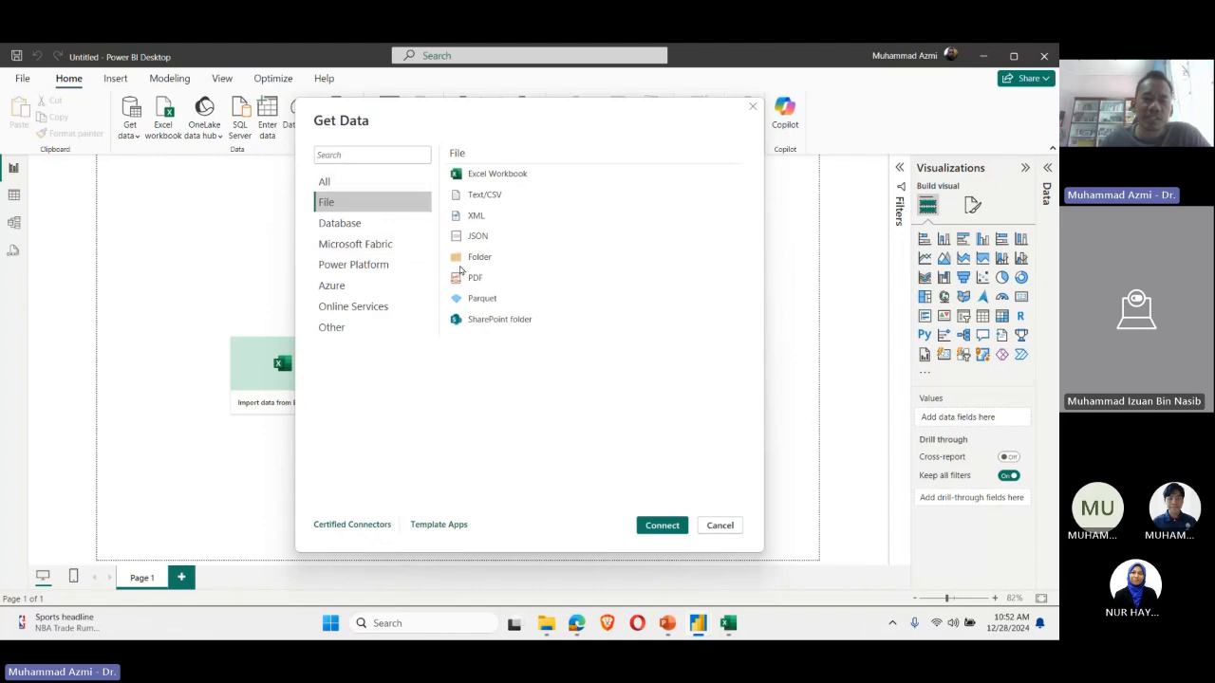
left_click(490, 179)
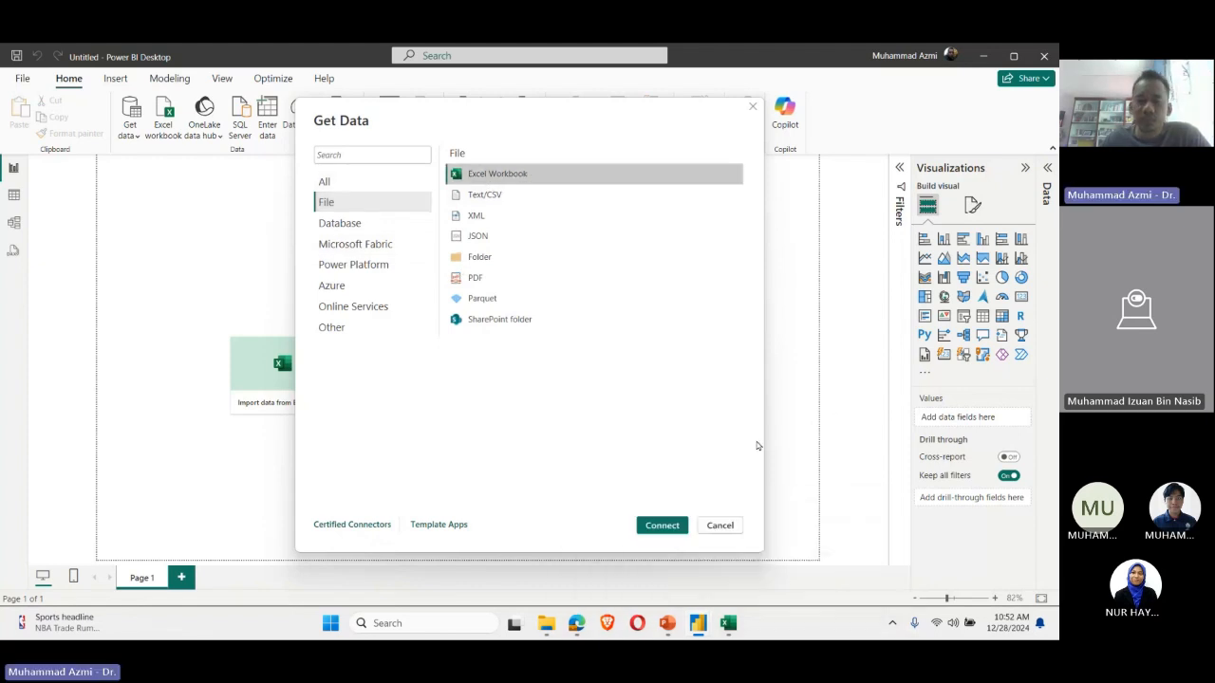
left_click(719, 527)
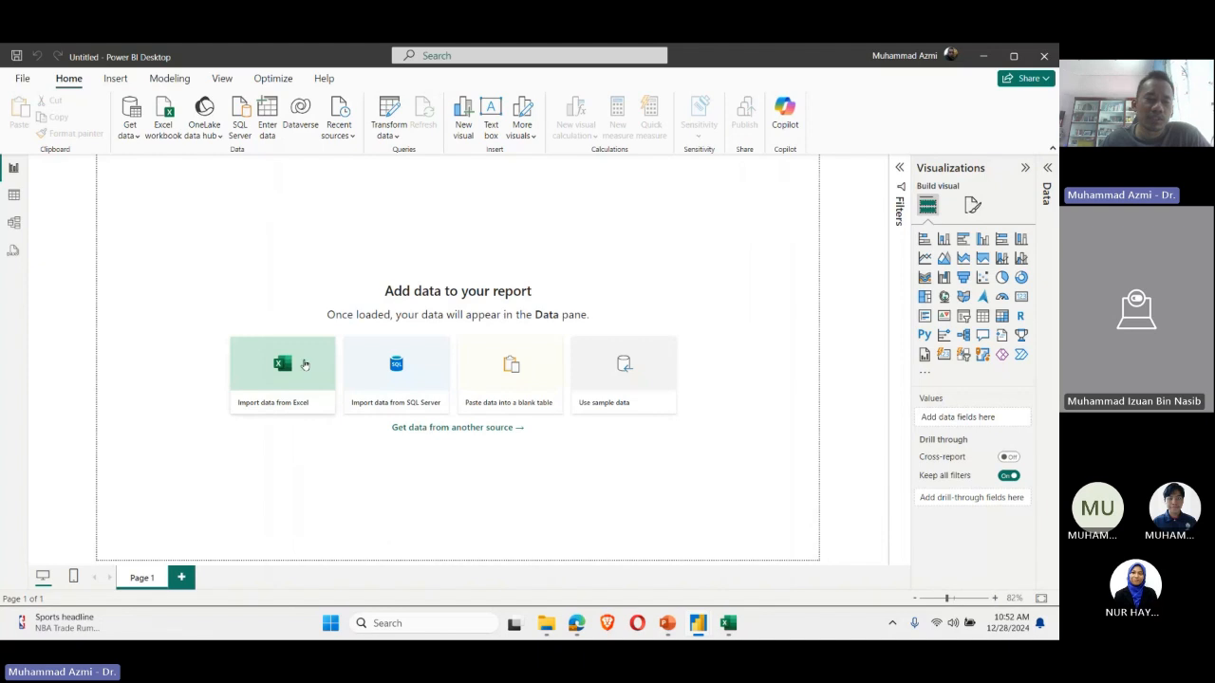
Step: Start importing data from Excel and show all file types in the DAY 1 PBI EXERCISES folder
left_click(284, 383)
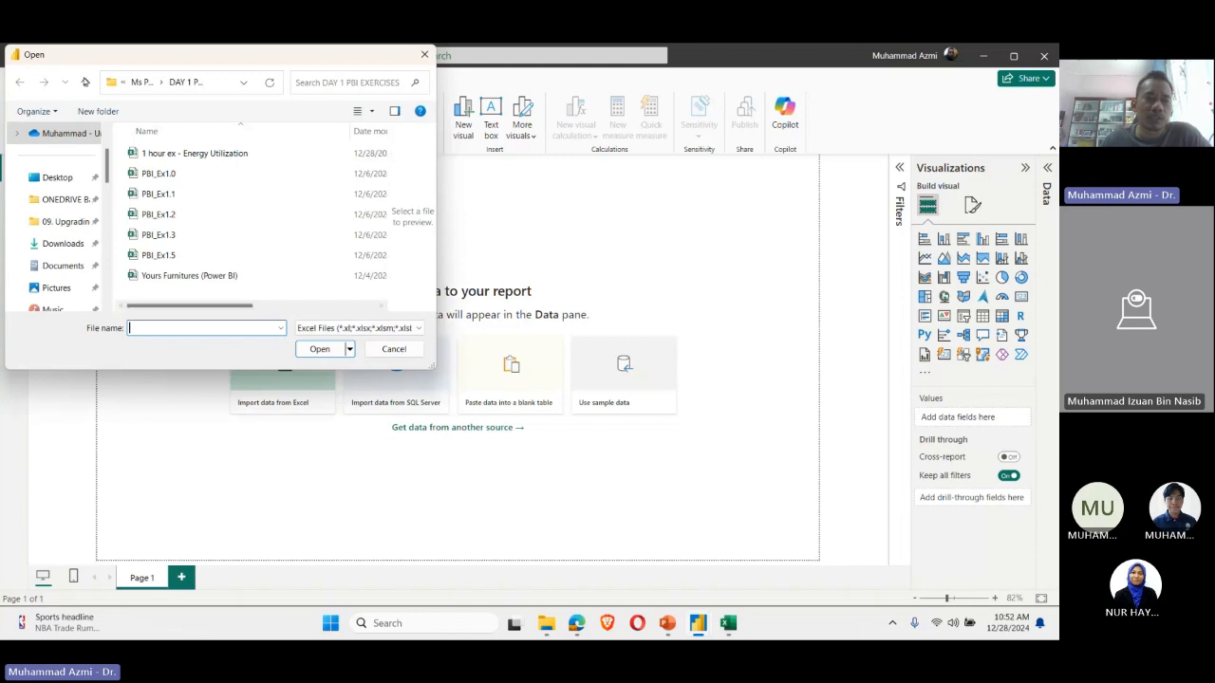
left_click_drag(110, 54, 161, 94)
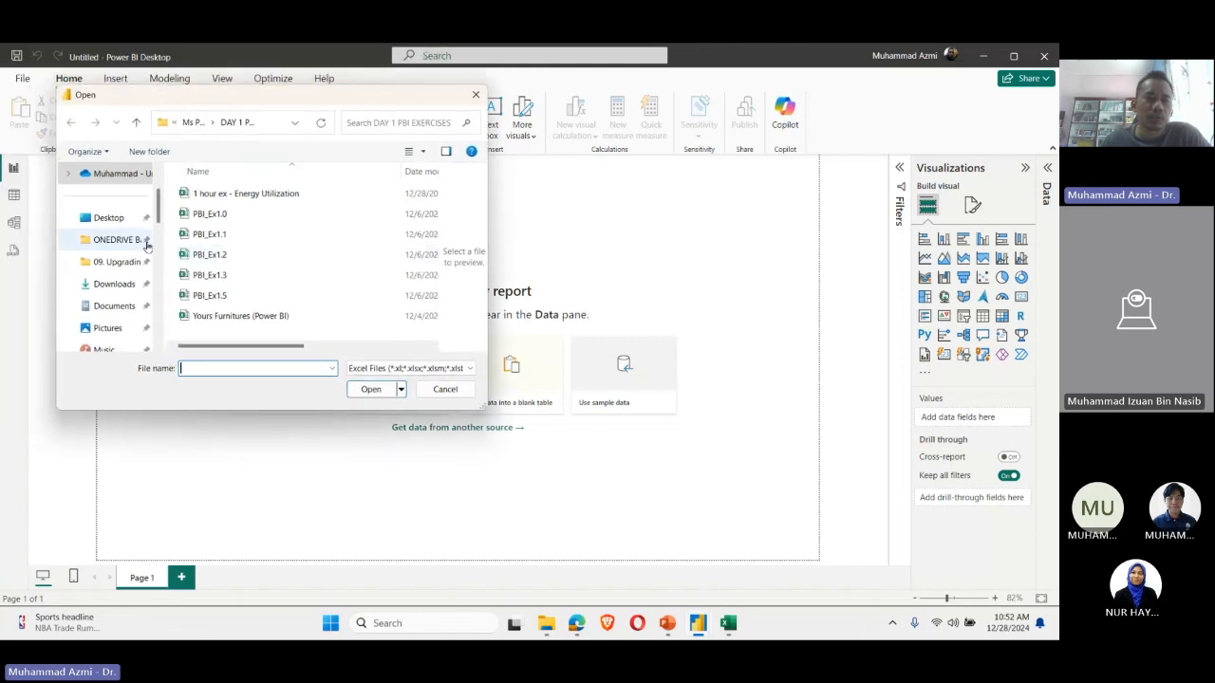
scroll(150, 245, "up", 1)
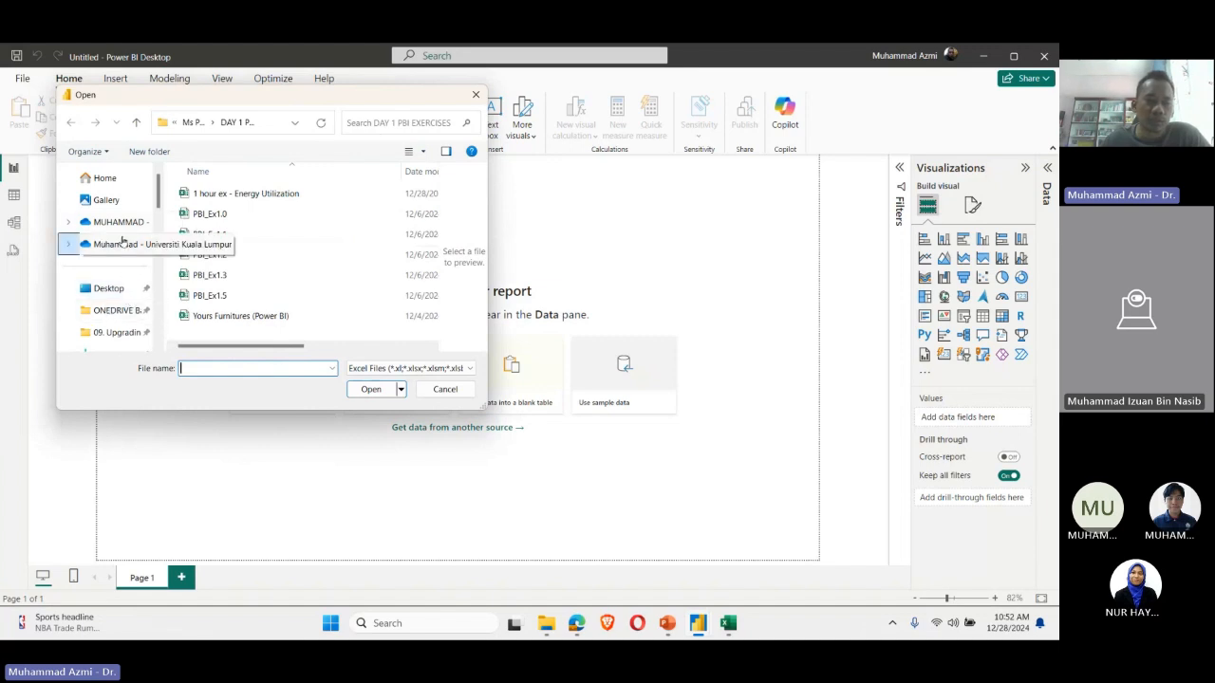
scroll(123, 283, "down", 1)
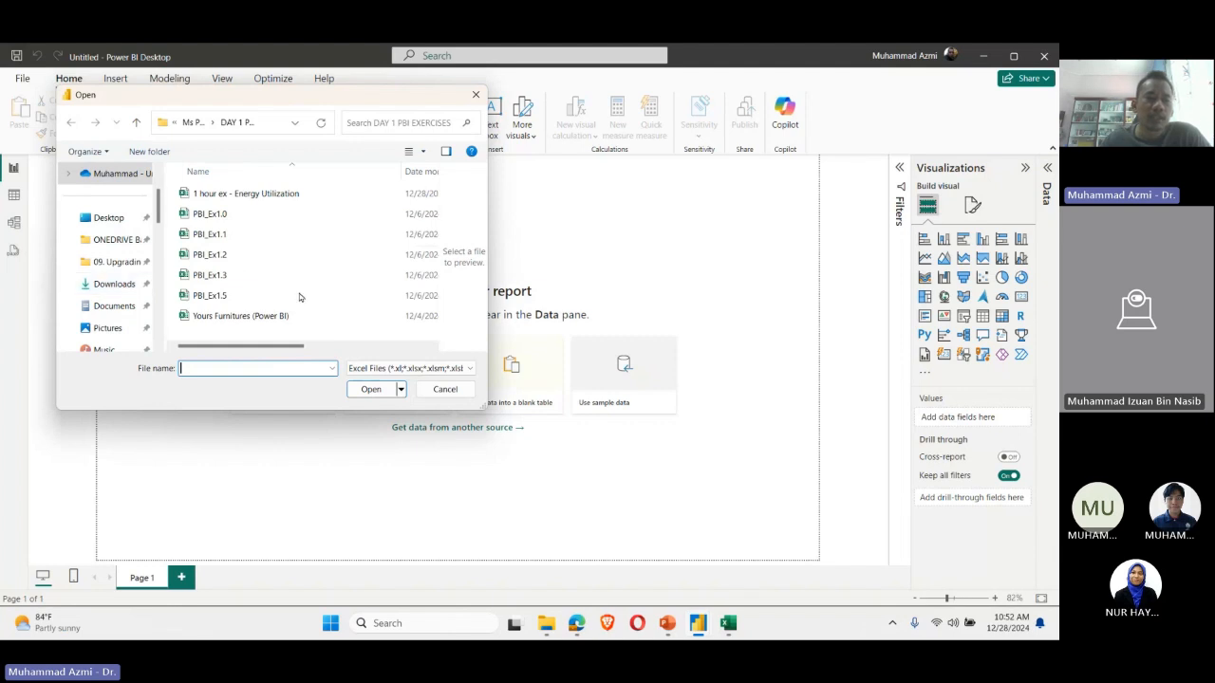
left_click(410, 369)
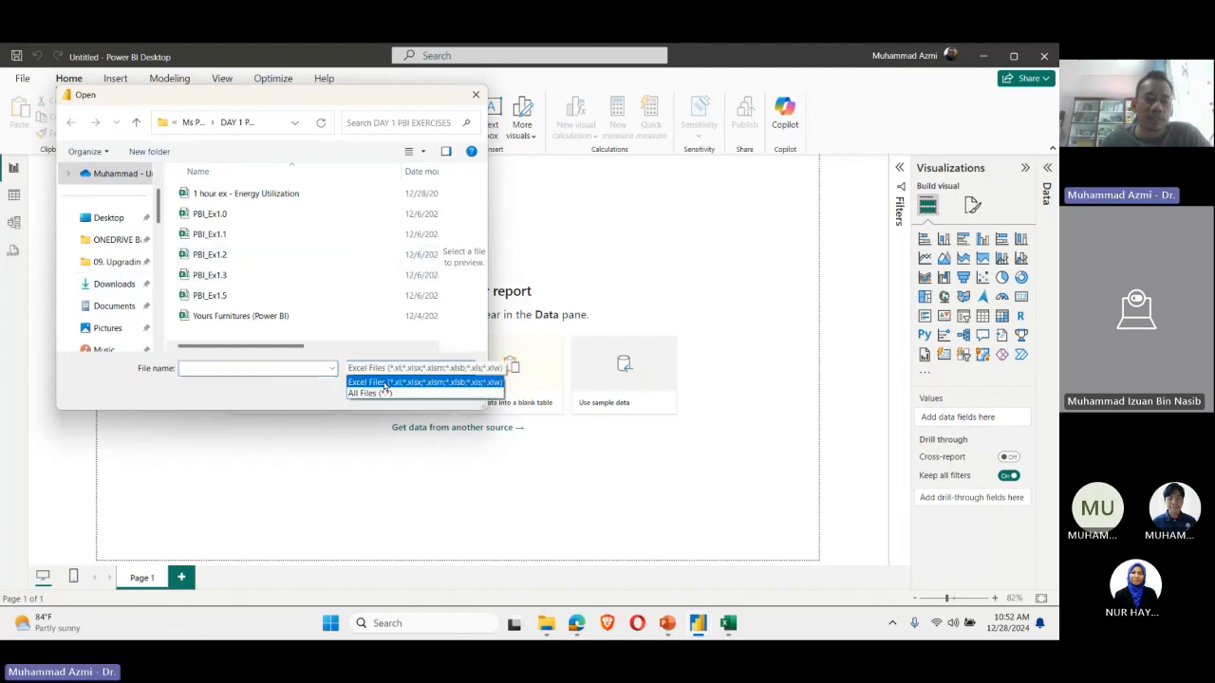
left_click(385, 392)
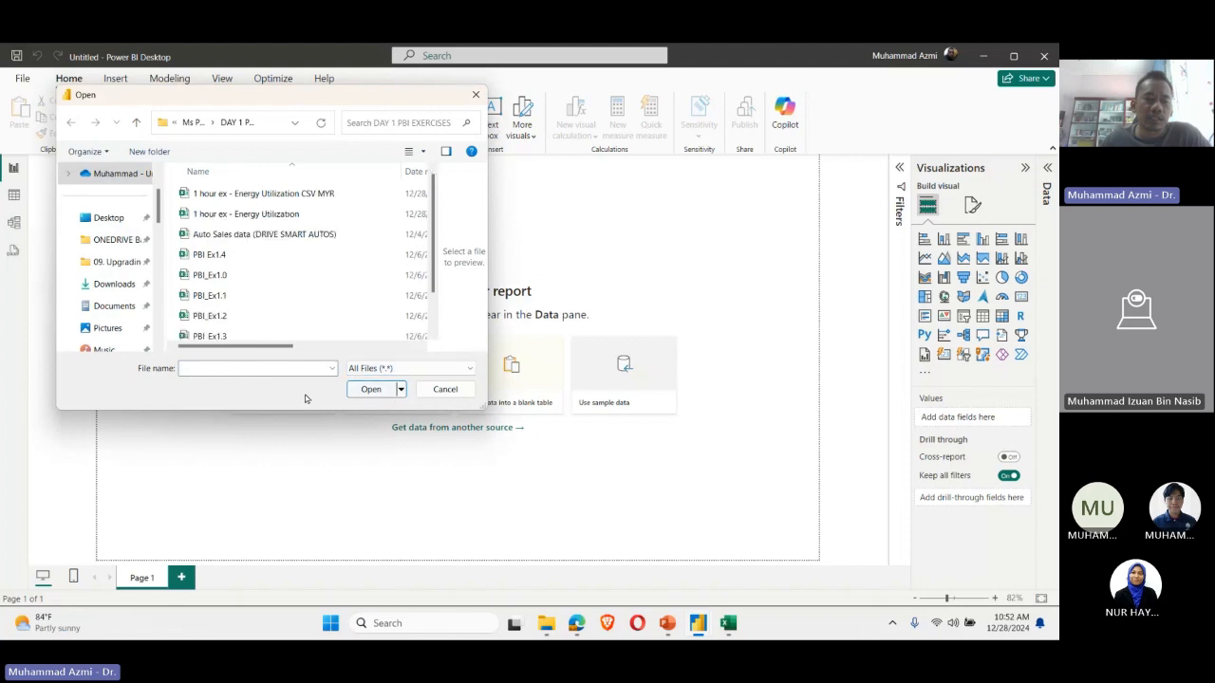
Step: Select the file "1 hour ex - Energy Utilization CSV MYR" and check its file type and size
left_click(322, 193)
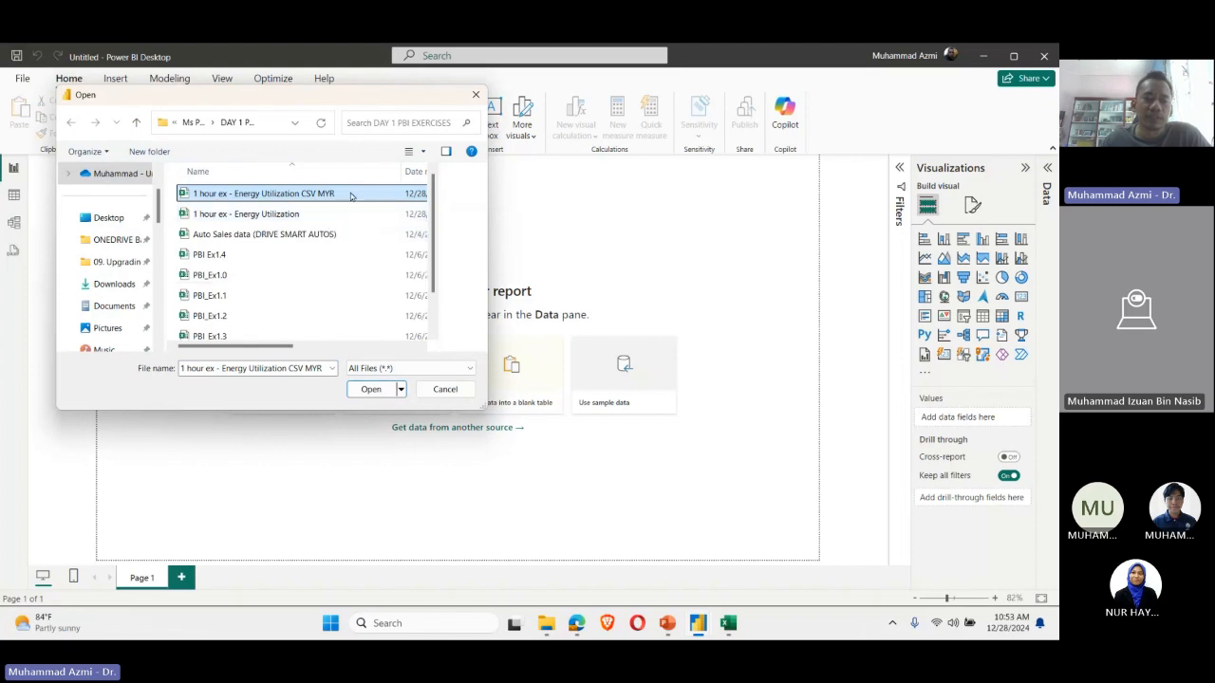
left_click_drag(265, 347, 389, 344)
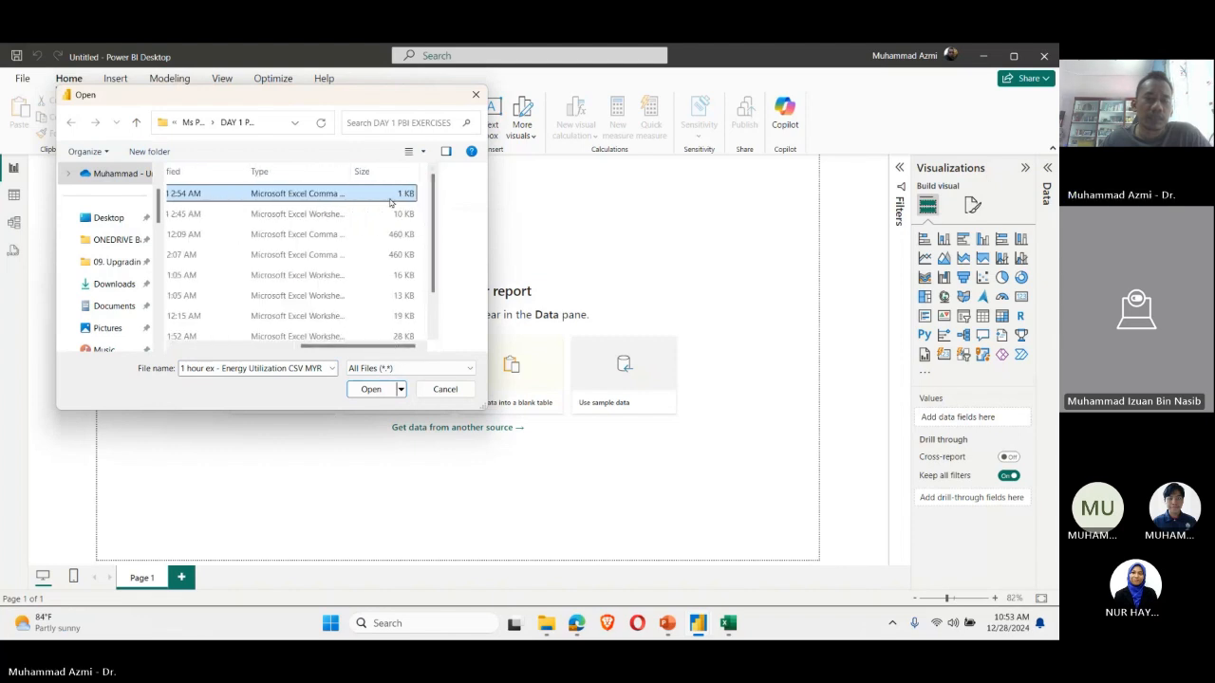
left_click_drag(370, 346, 266, 347)
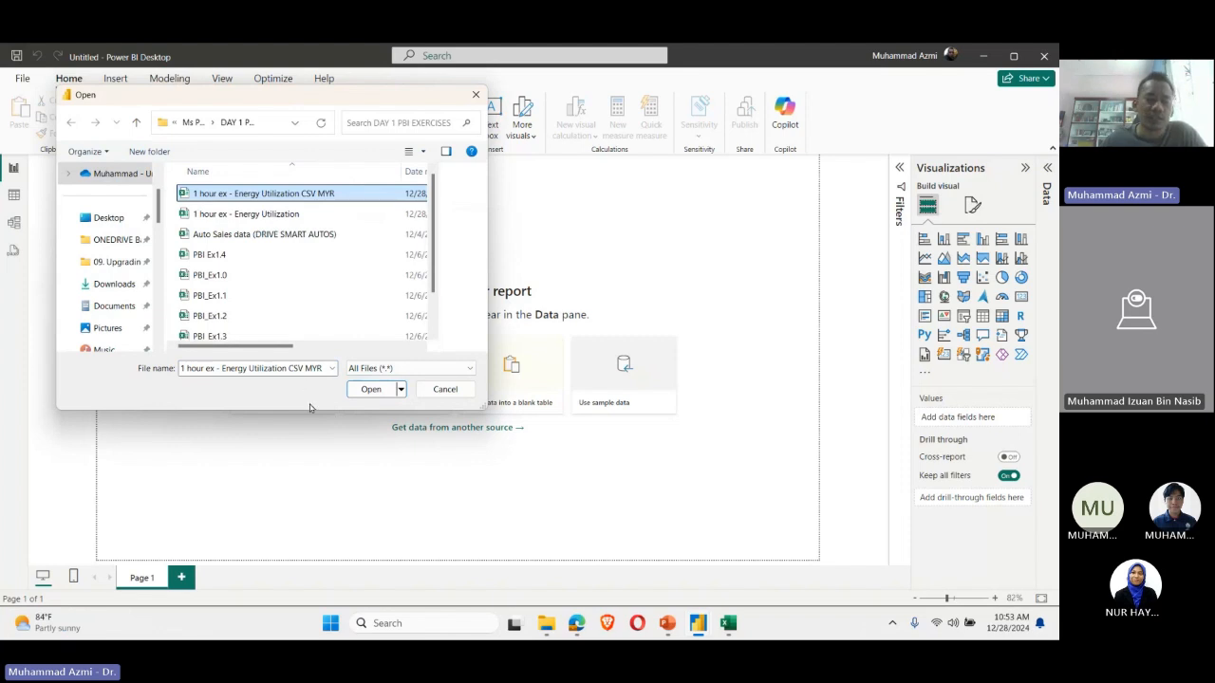
Step: Limit the file list to Excel files and select the workbook "1 hour ex - Energy Utilization"
key("Tab")
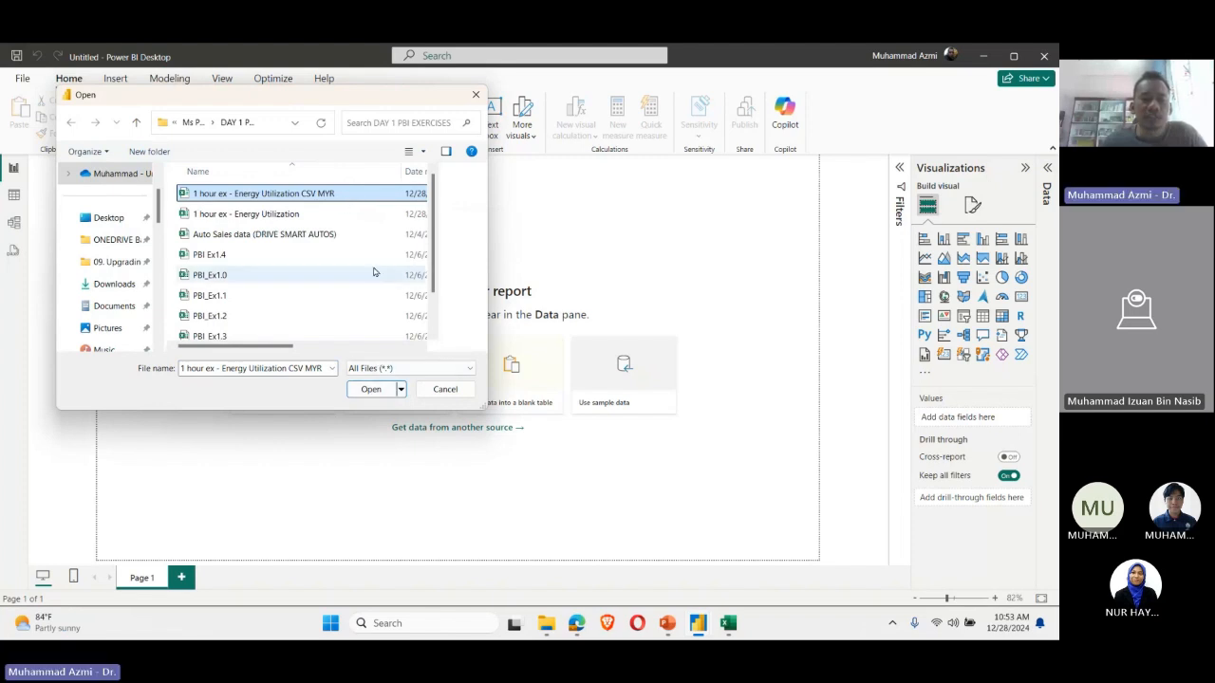
left_click(374, 367)
left_click(376, 382)
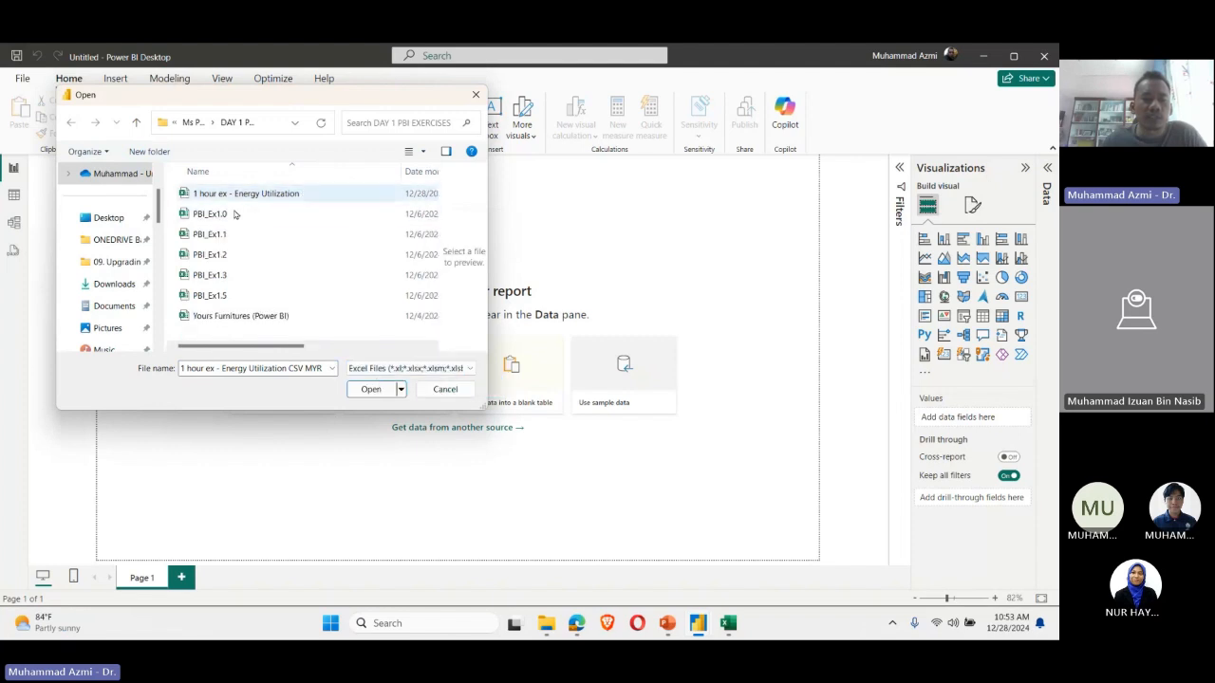
left_click(225, 195)
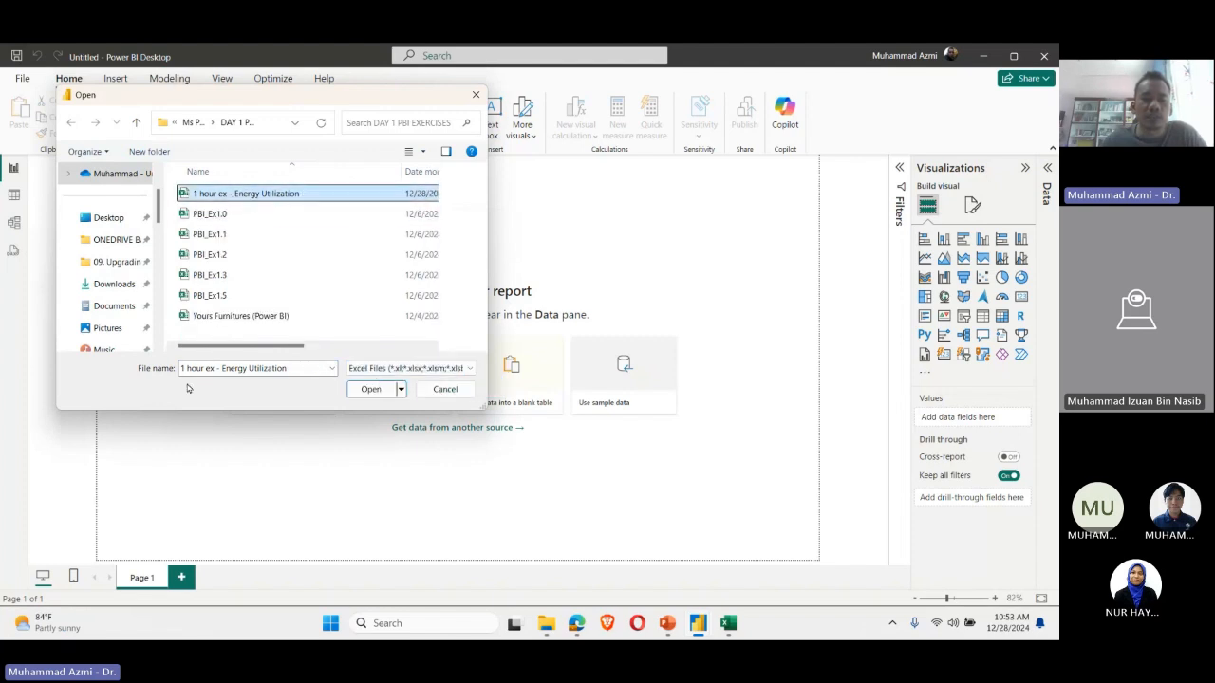
Step: Show all file types again and open "1 hour ex - Energy Utilization CSV MYR" for import
left_click(420, 373)
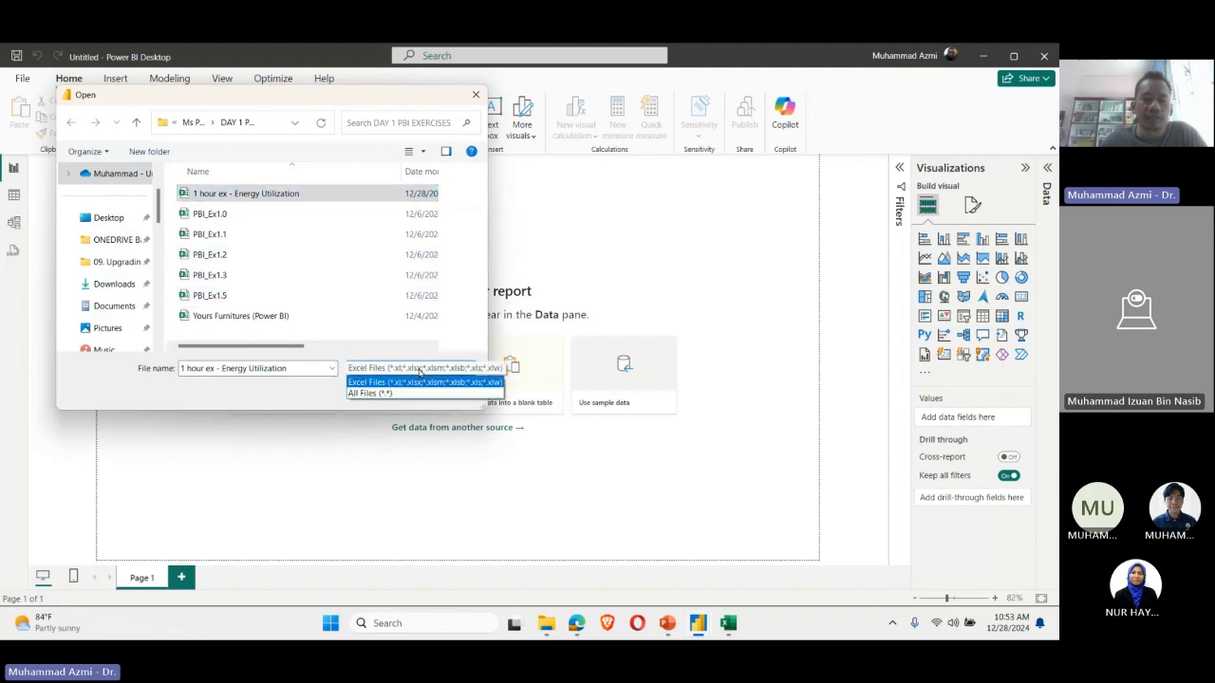
left_click(388, 393)
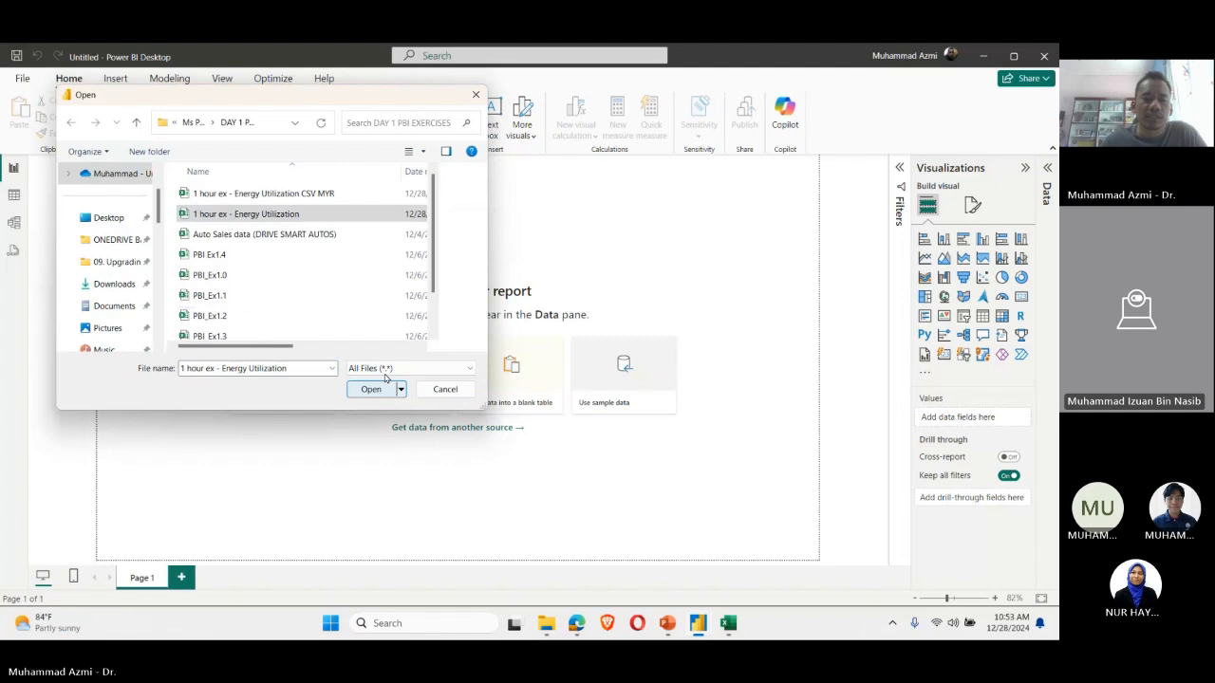
left_click(332, 193)
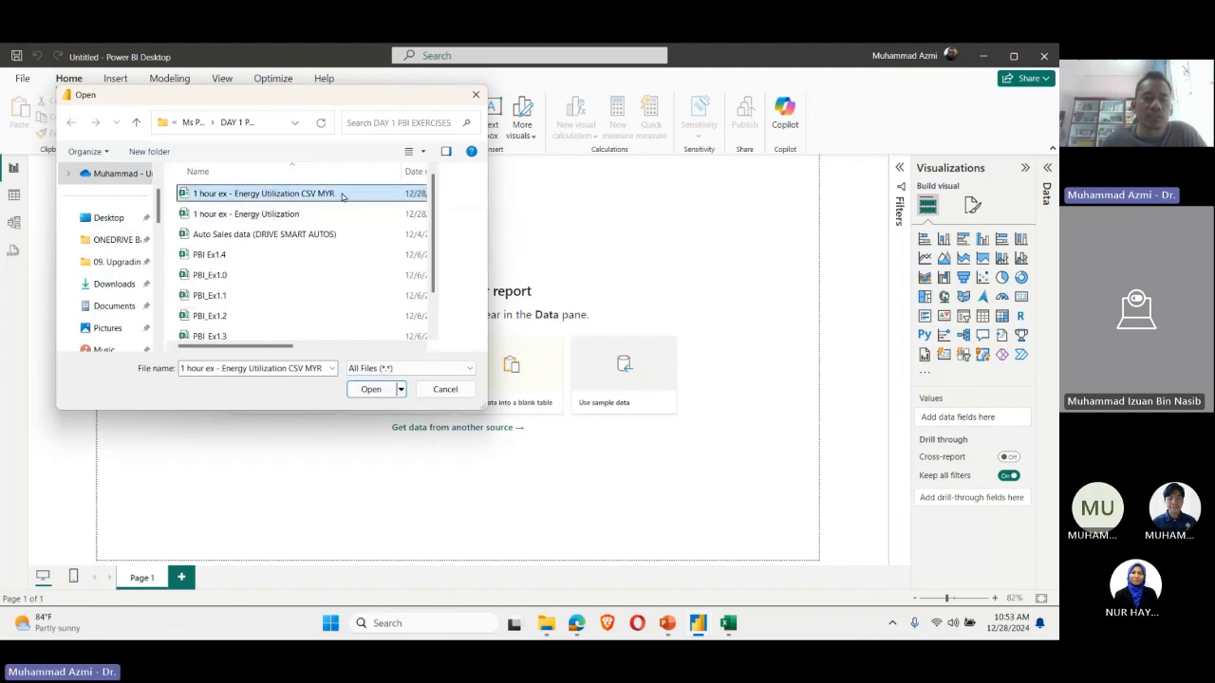
left_click(370, 389)
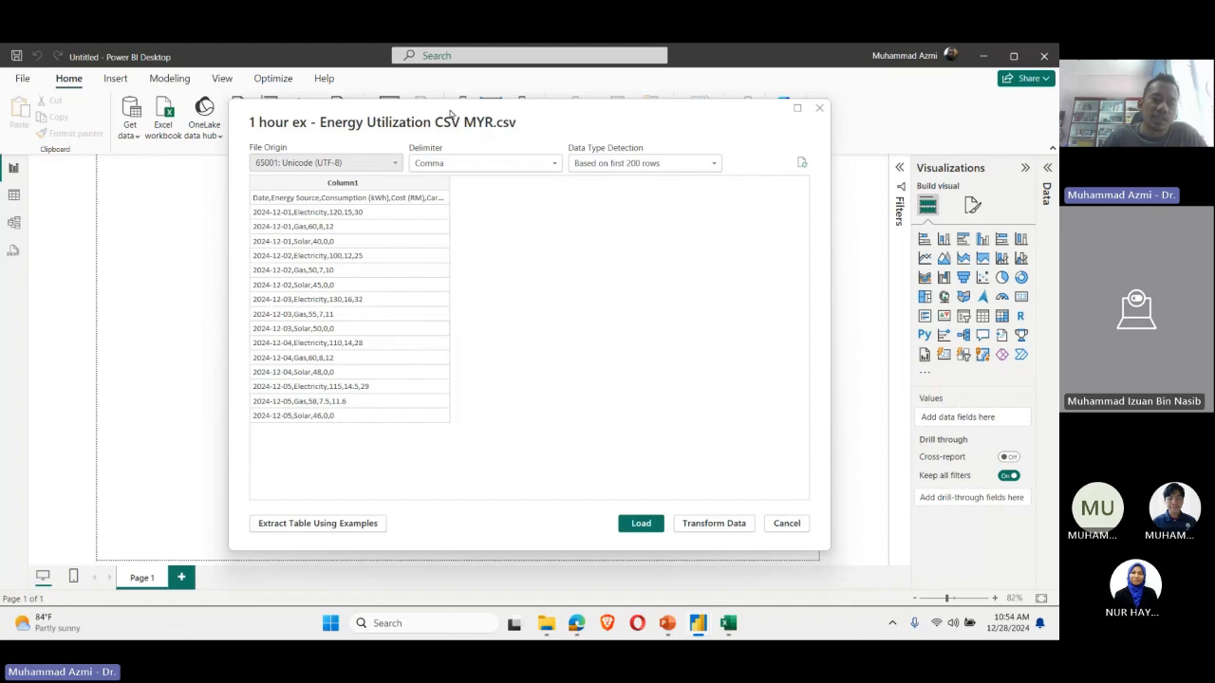
Step: Keep Comma as the CSV delimiter and open the Energy Utilization data for transformation in the Power Query Editor
left_click(474, 163)
left_click(465, 192)
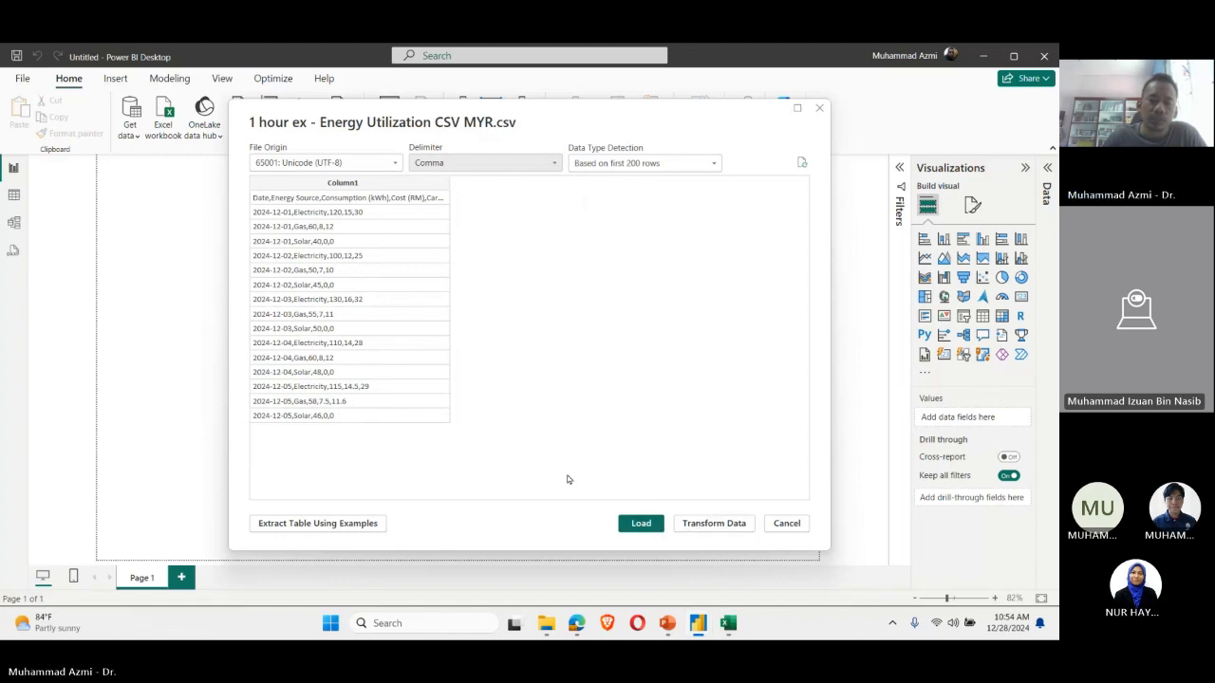
left_click(710, 527)
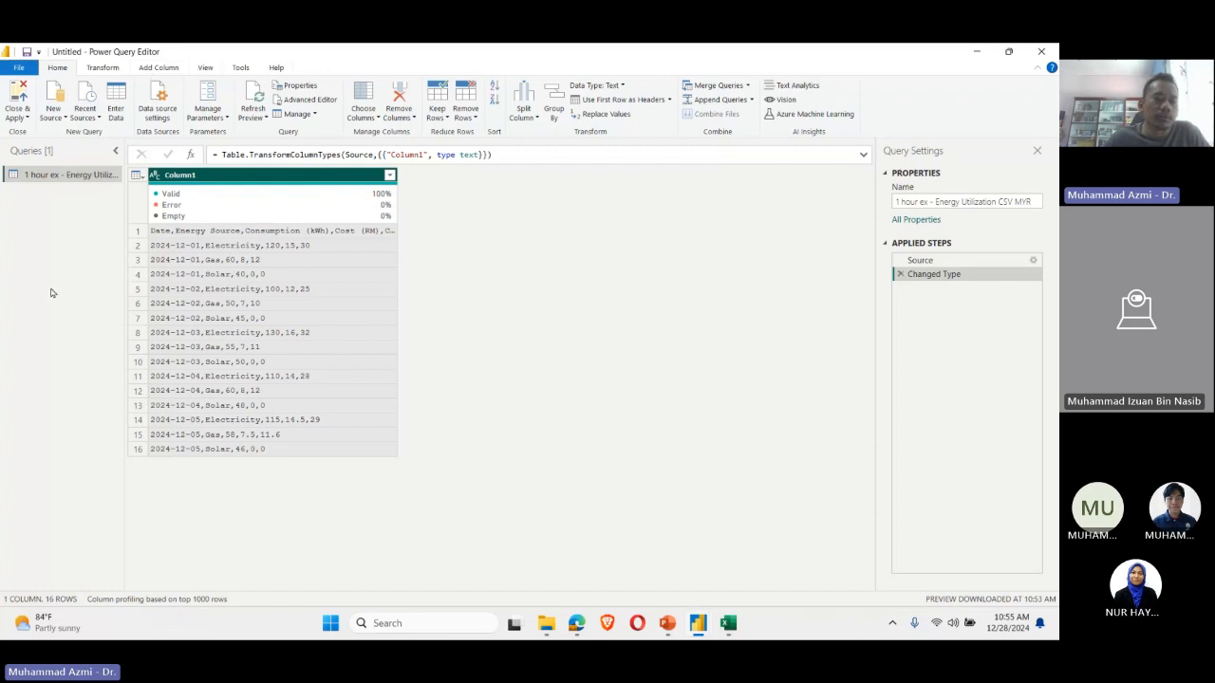
Step: View the Custom Column dialog and its available columns for the Energy Utilization query, and close it without adding a column
left_click(144, 73)
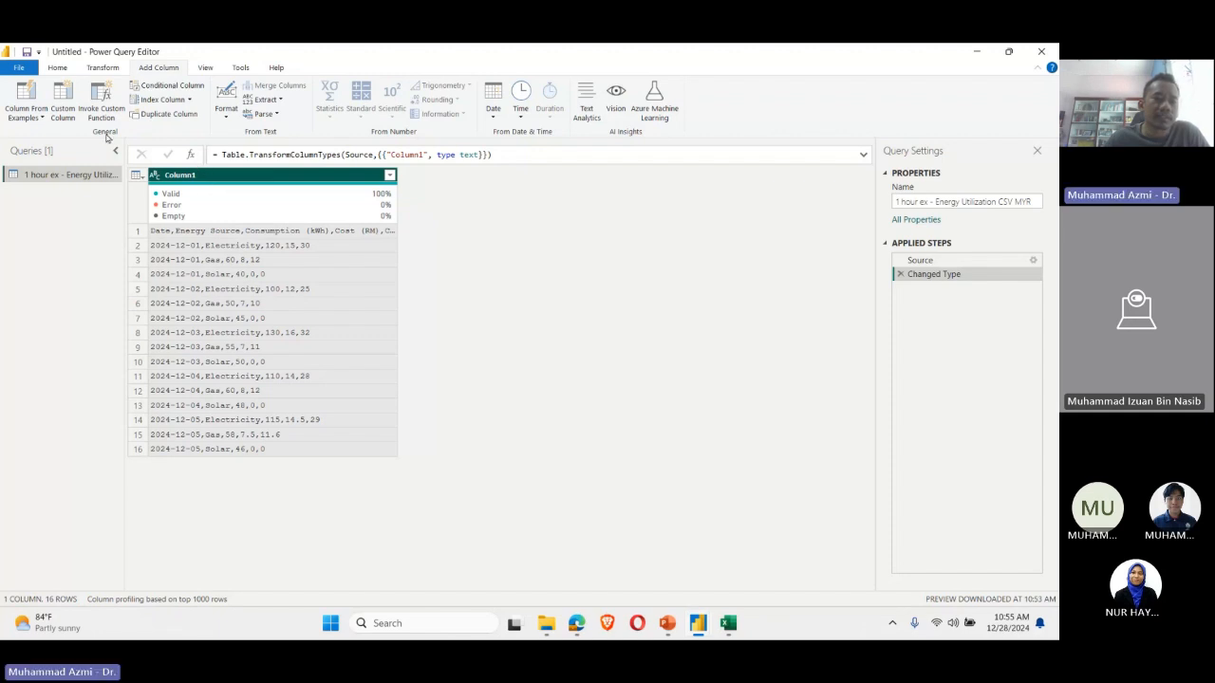
left_click(55, 120)
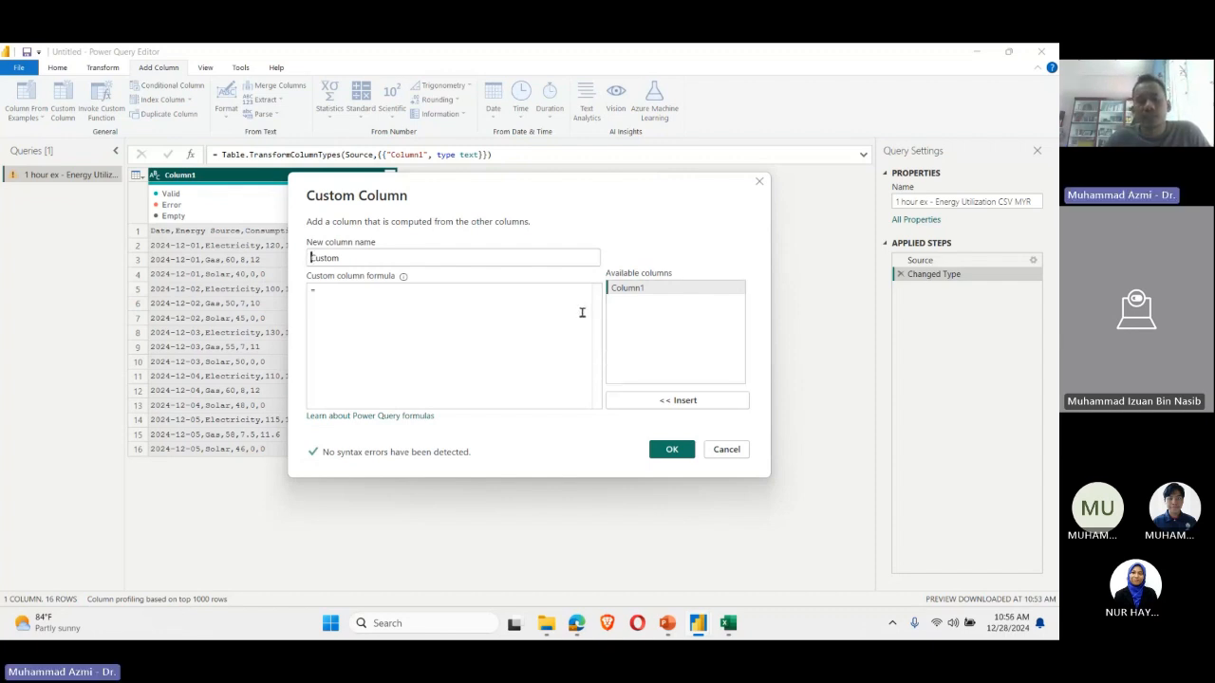
left_click(627, 290)
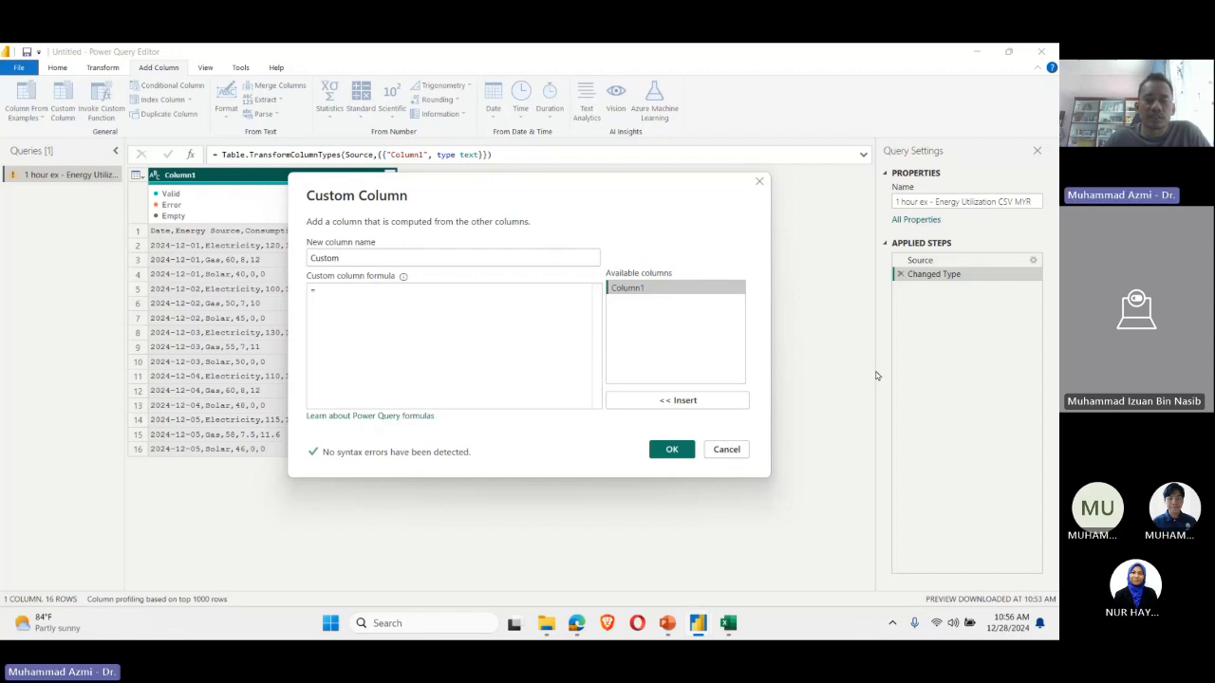
left_click(721, 450)
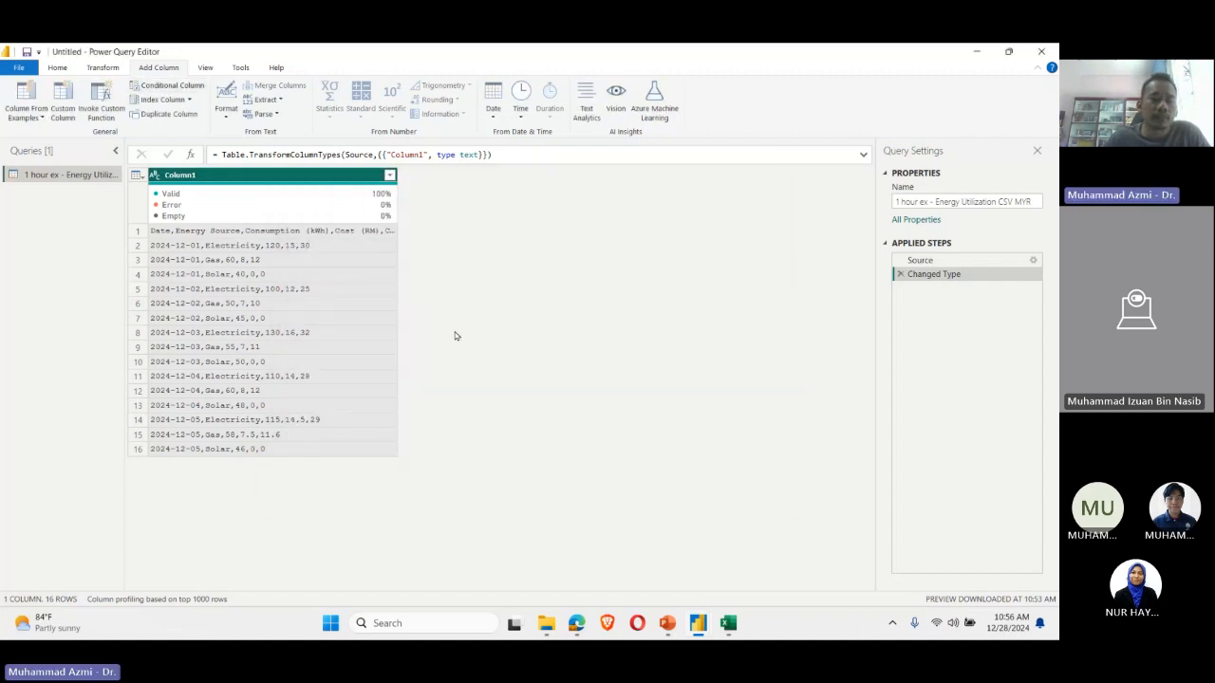
Step: Split Column1 by the Comma delimiter at each occurrence of the delimiter
left_click(116, 71)
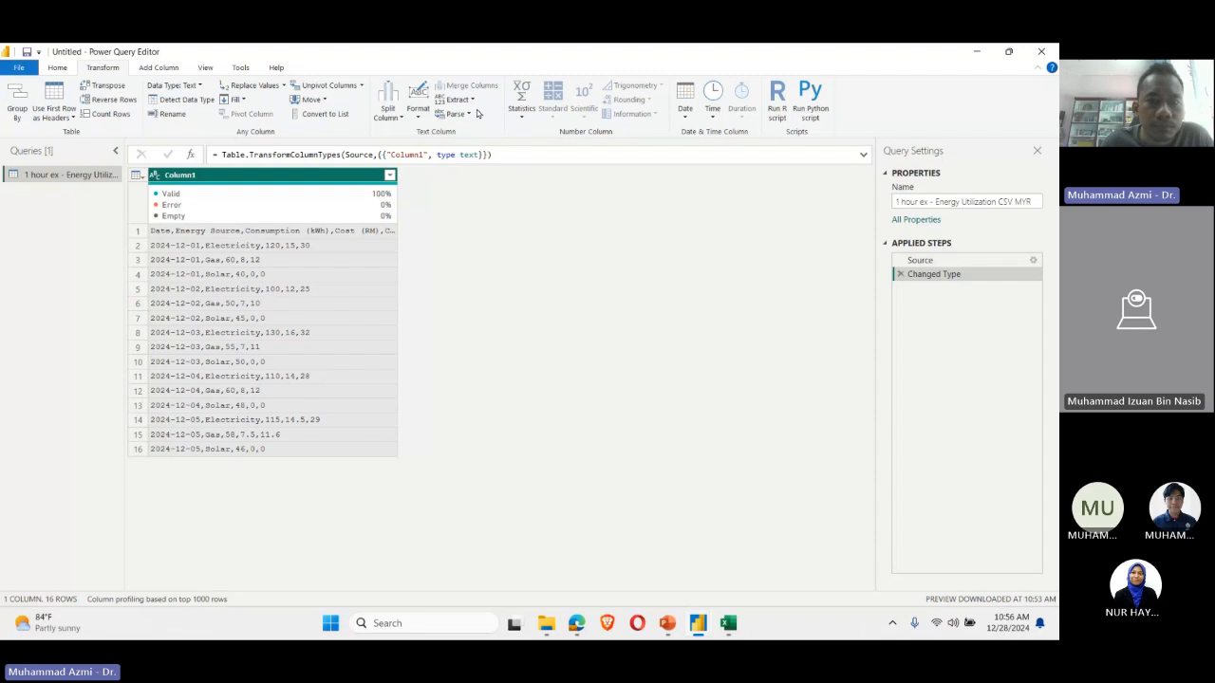
left_click(425, 118)
left_click(424, 119)
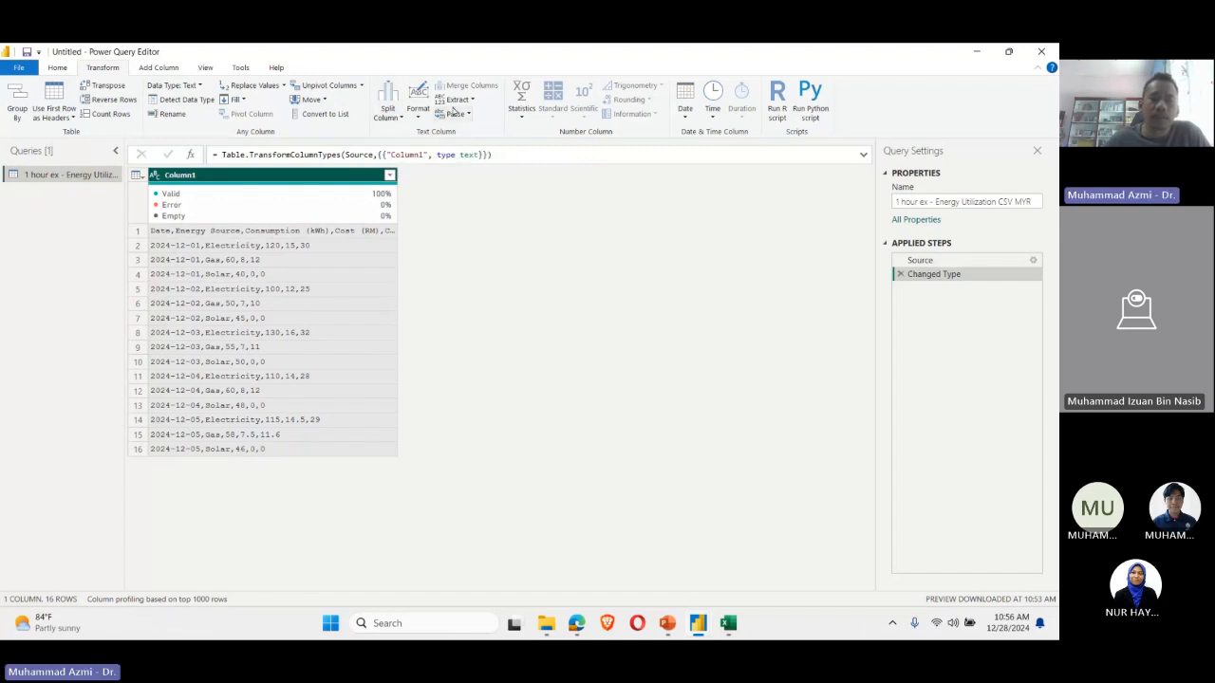
left_click(389, 98)
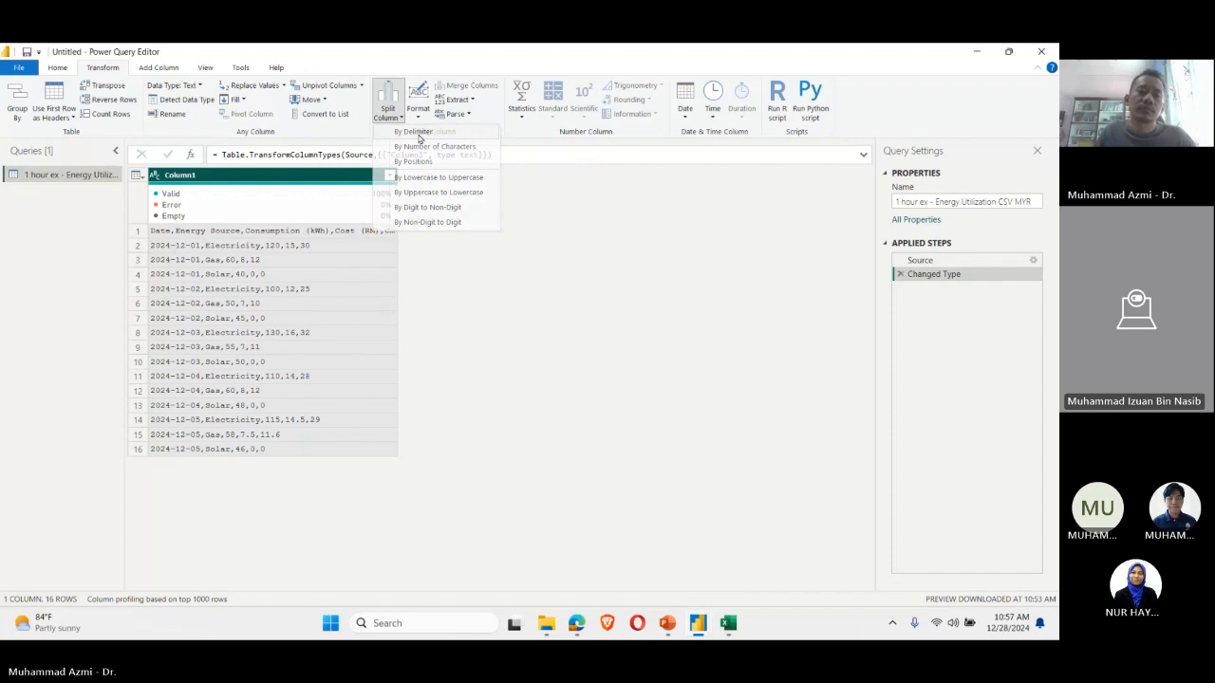
left_click(419, 137)
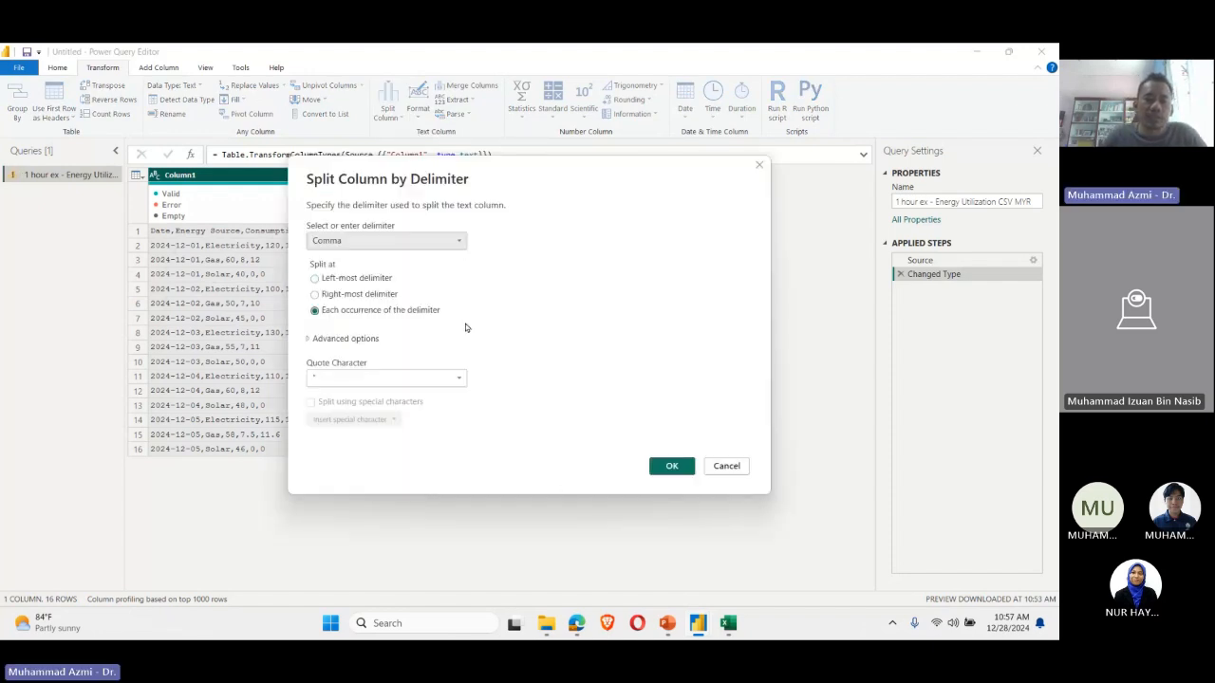
left_click(413, 242)
left_click(413, 243)
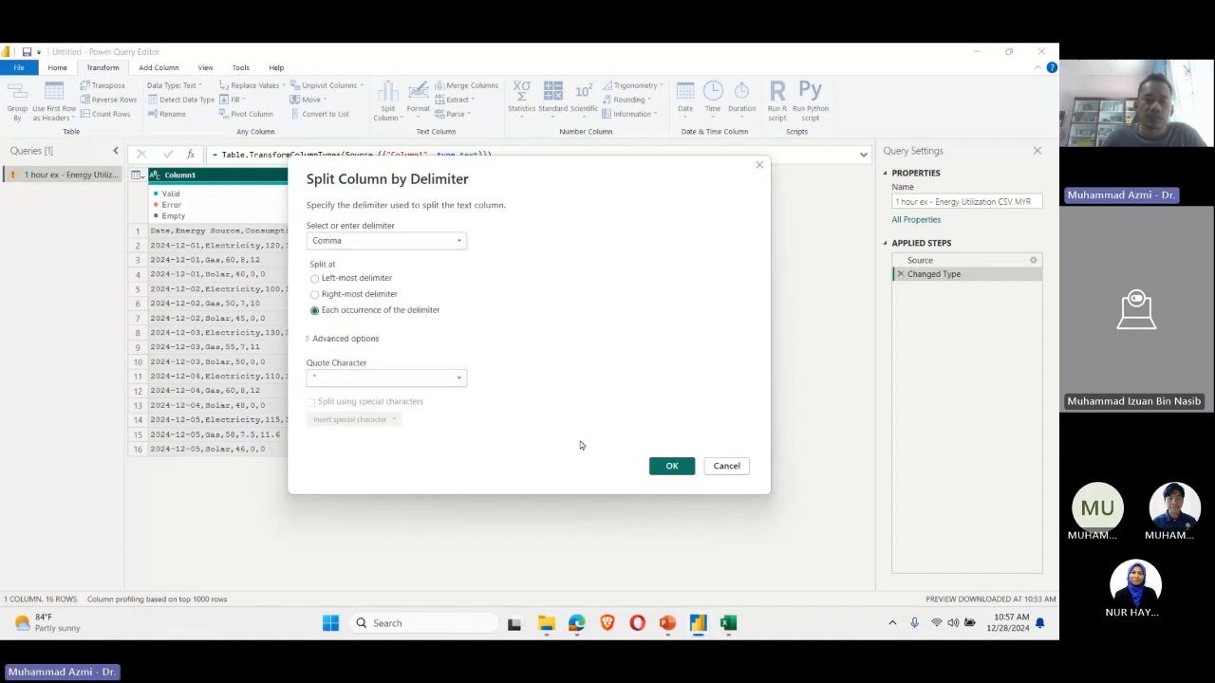
left_click(671, 465)
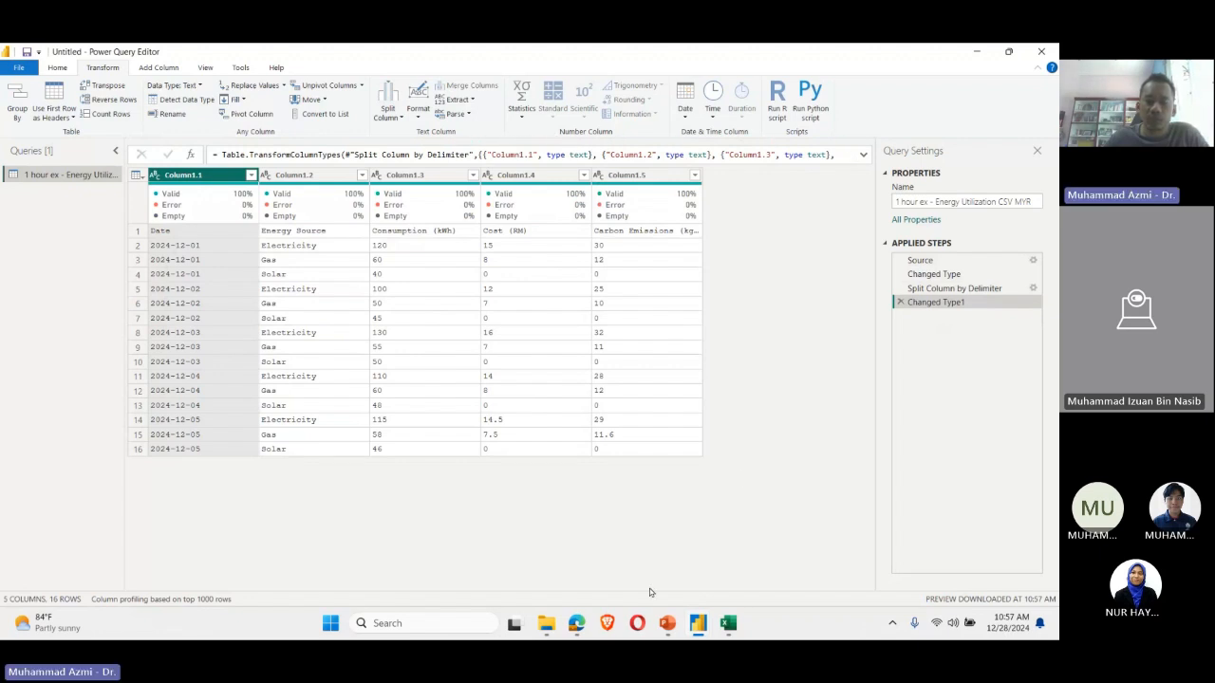
Step: Rename Column1.1 as "Date" and Column1.2 as "Source"
mouse_move(698, 623)
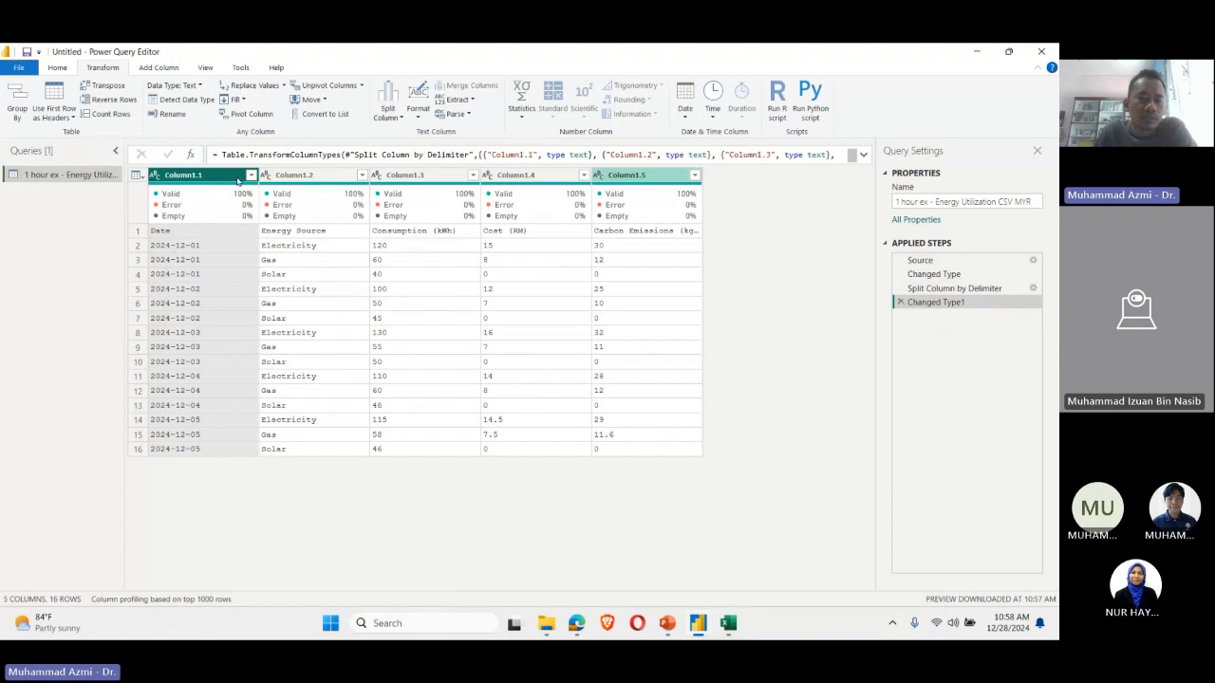
double_click(174, 176)
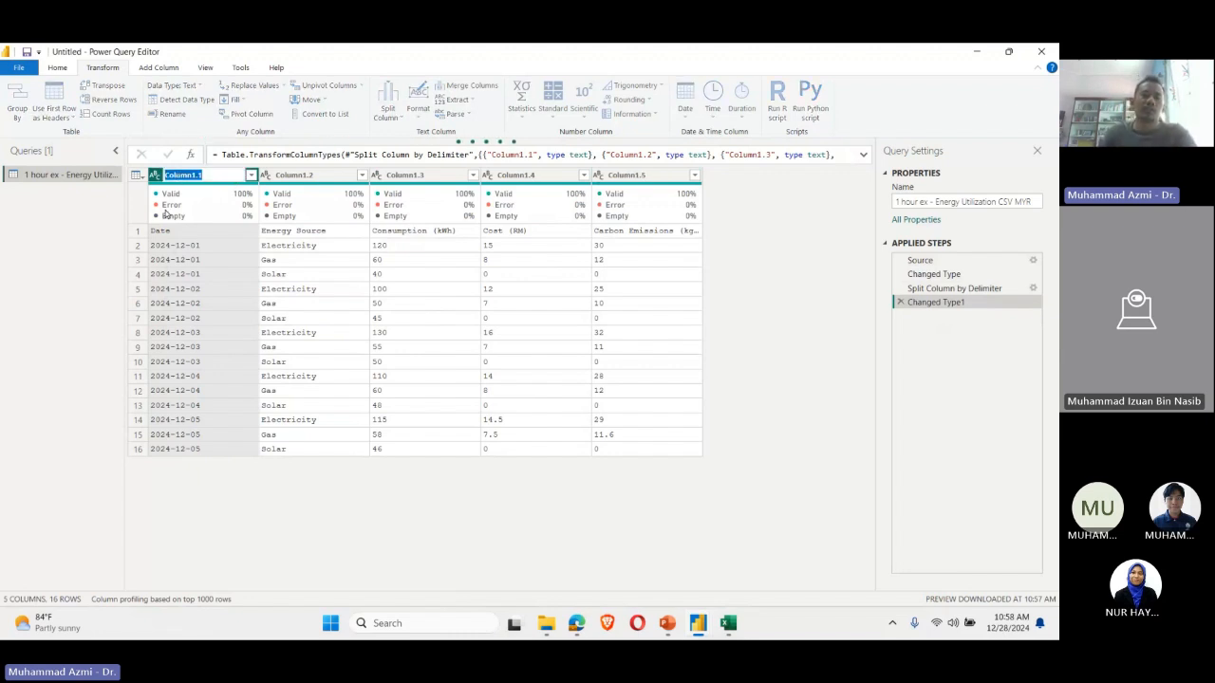
type("Date")
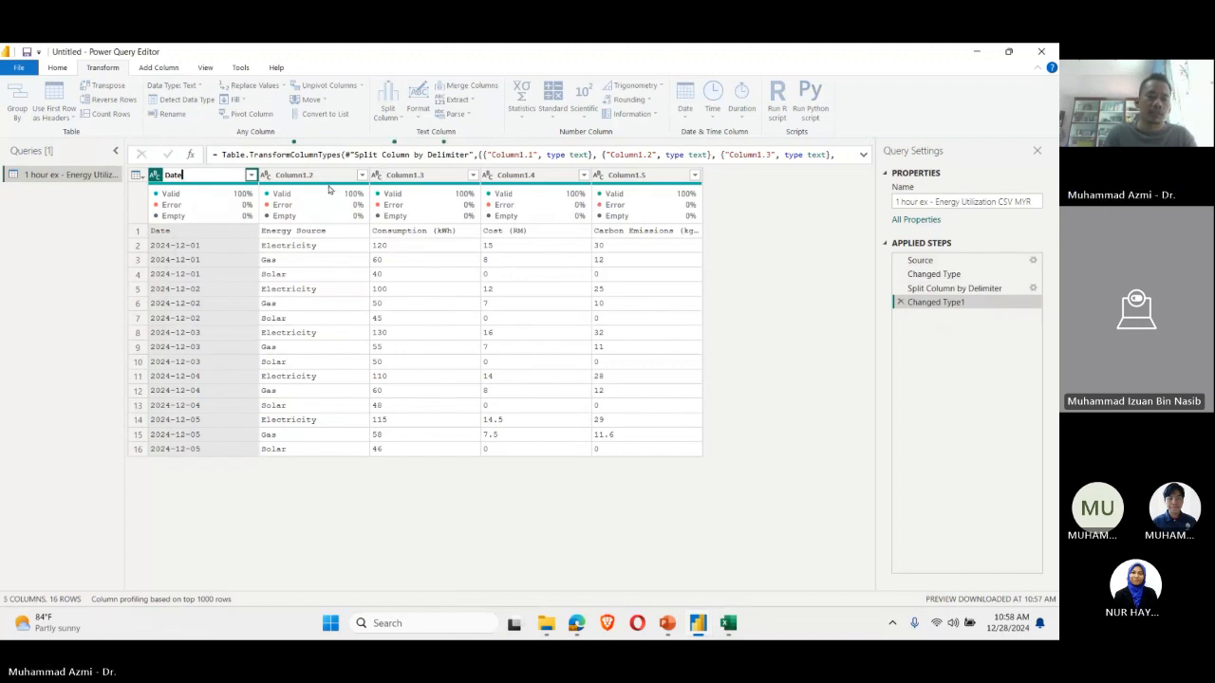
key("Return")
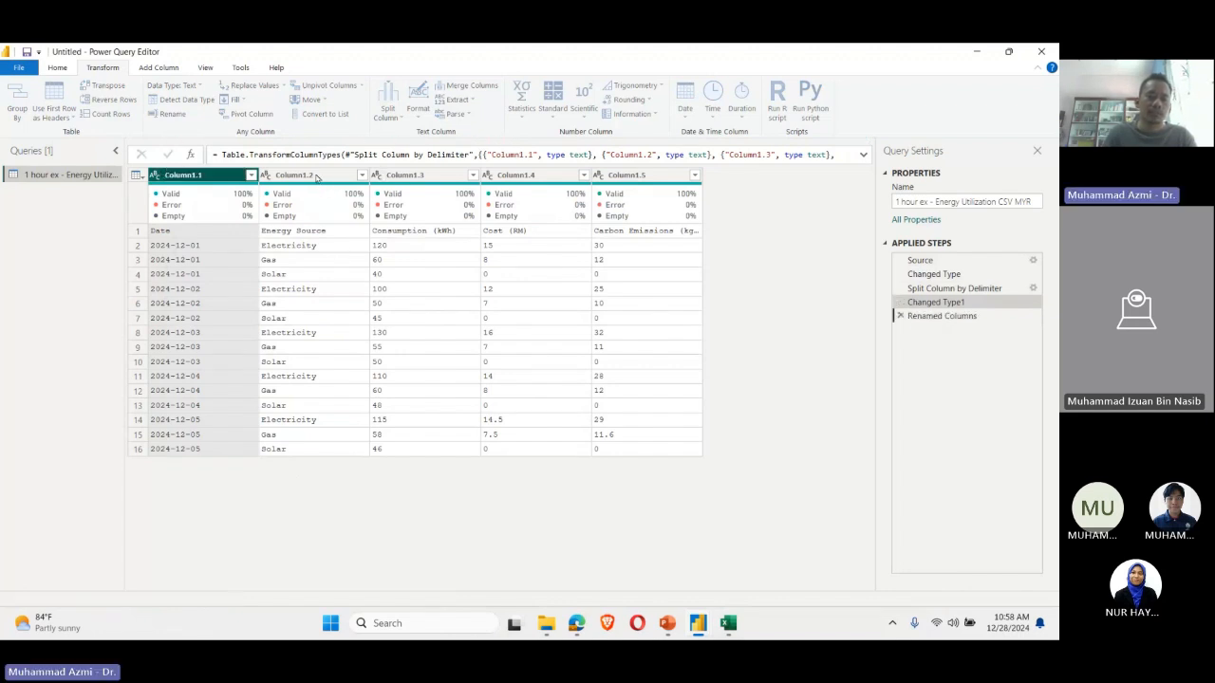
double_click(317, 176)
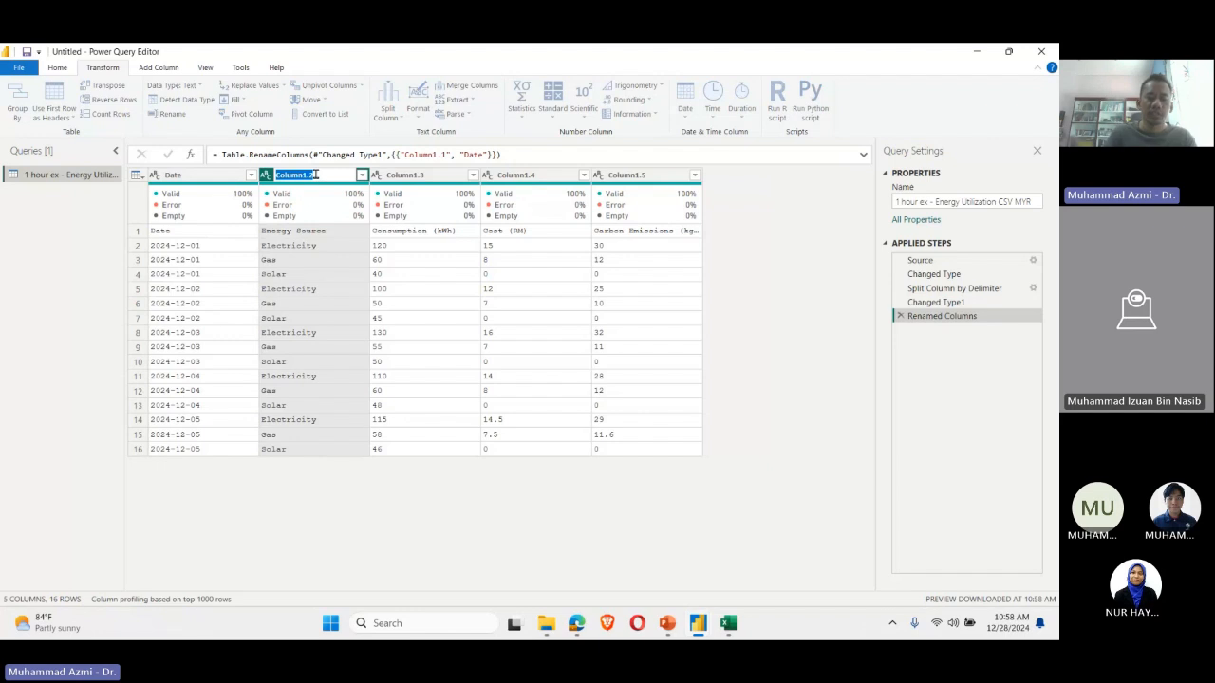
type("Ele")
key("BackSpace")
key("BackSpace")
key("BackSpace")
type("Sources")
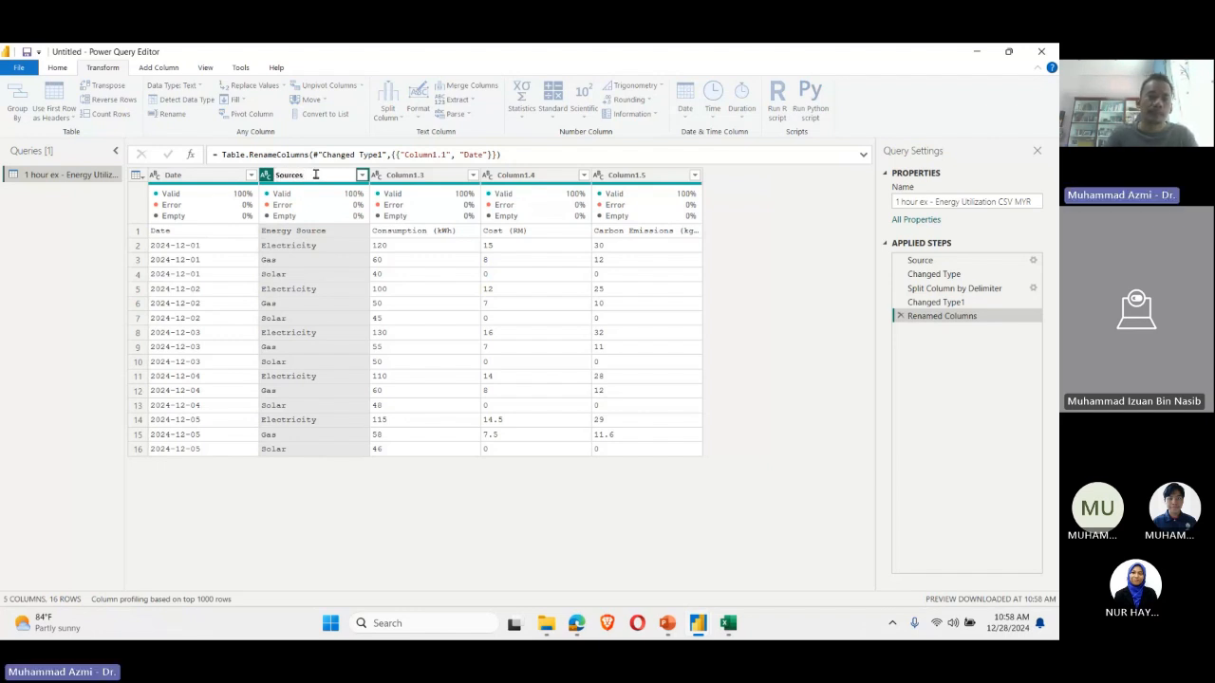
key("BackSpace")
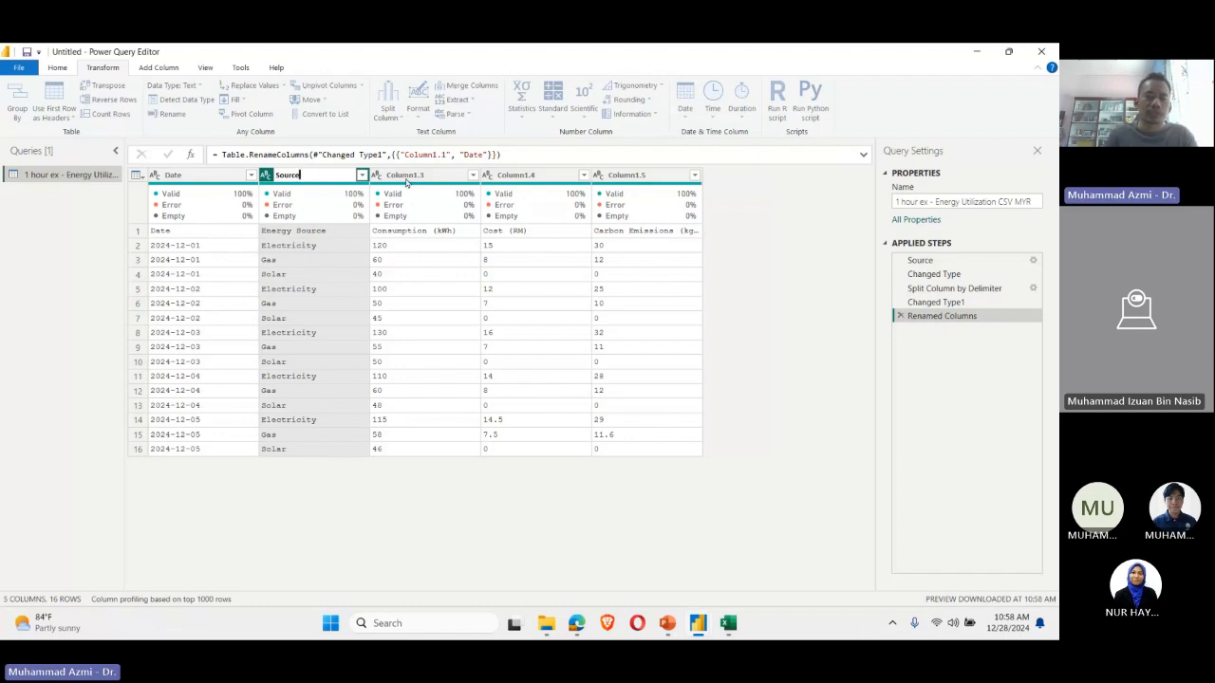
key("Return")
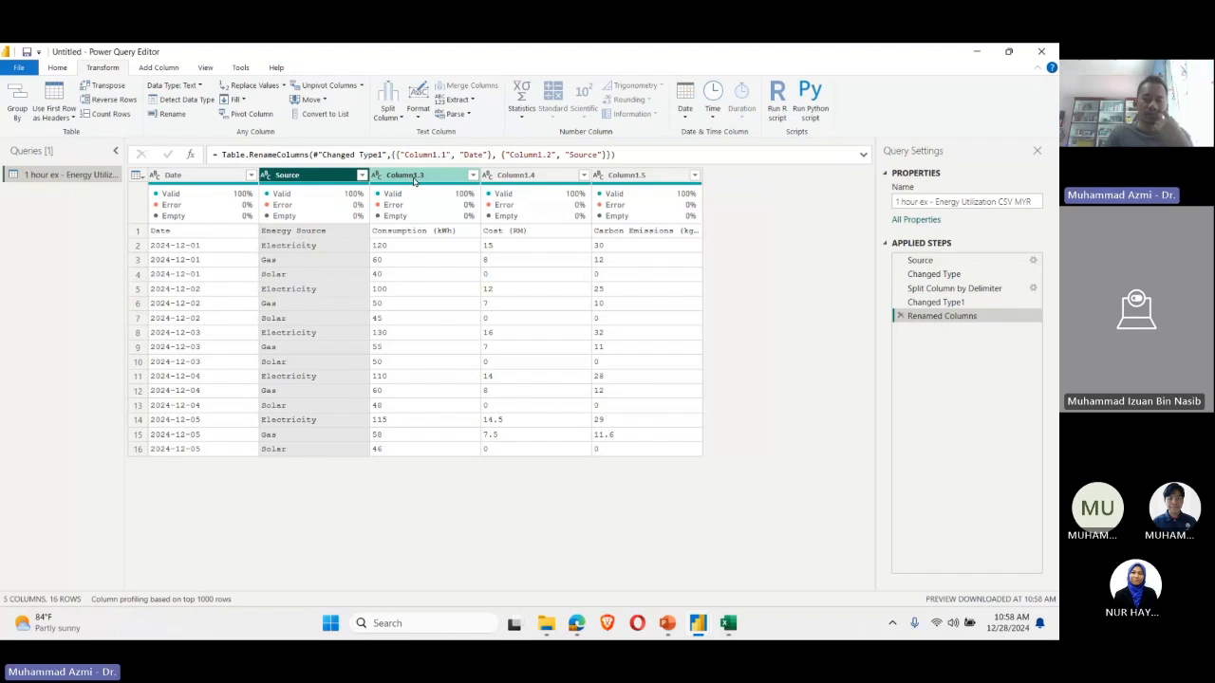
Step: Rename Column1.3 as "Consumption" and Column1.4 as "Cost"
double_click(414, 181)
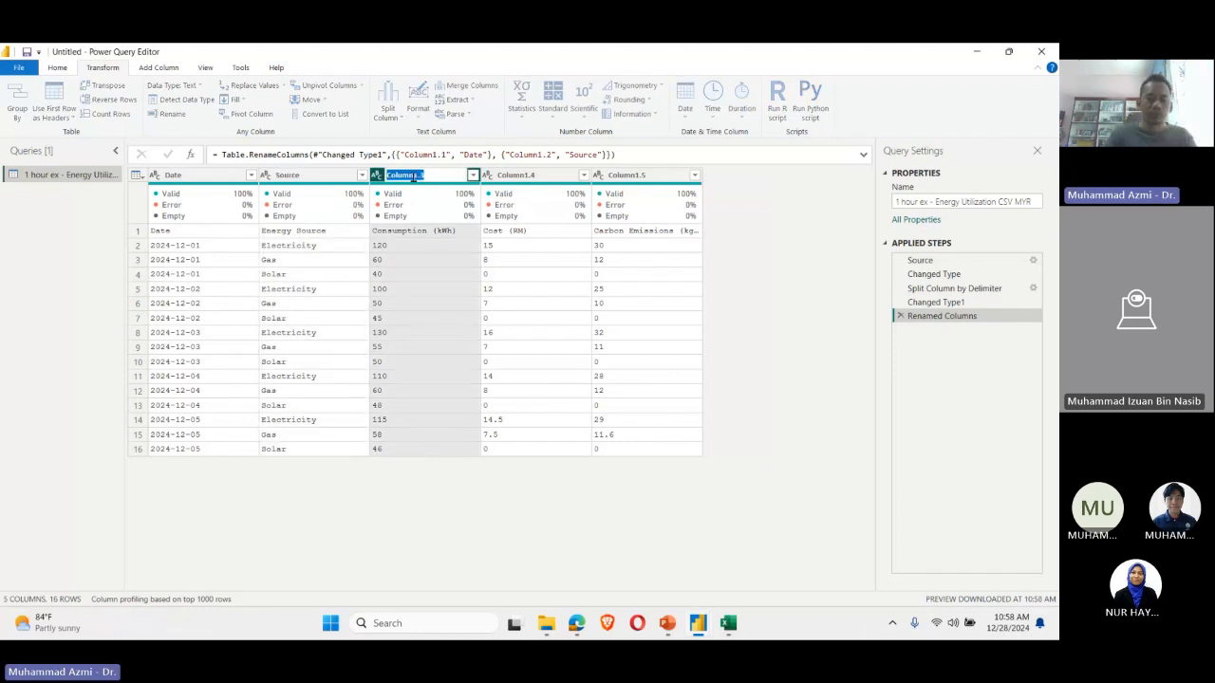
type("Consumption")
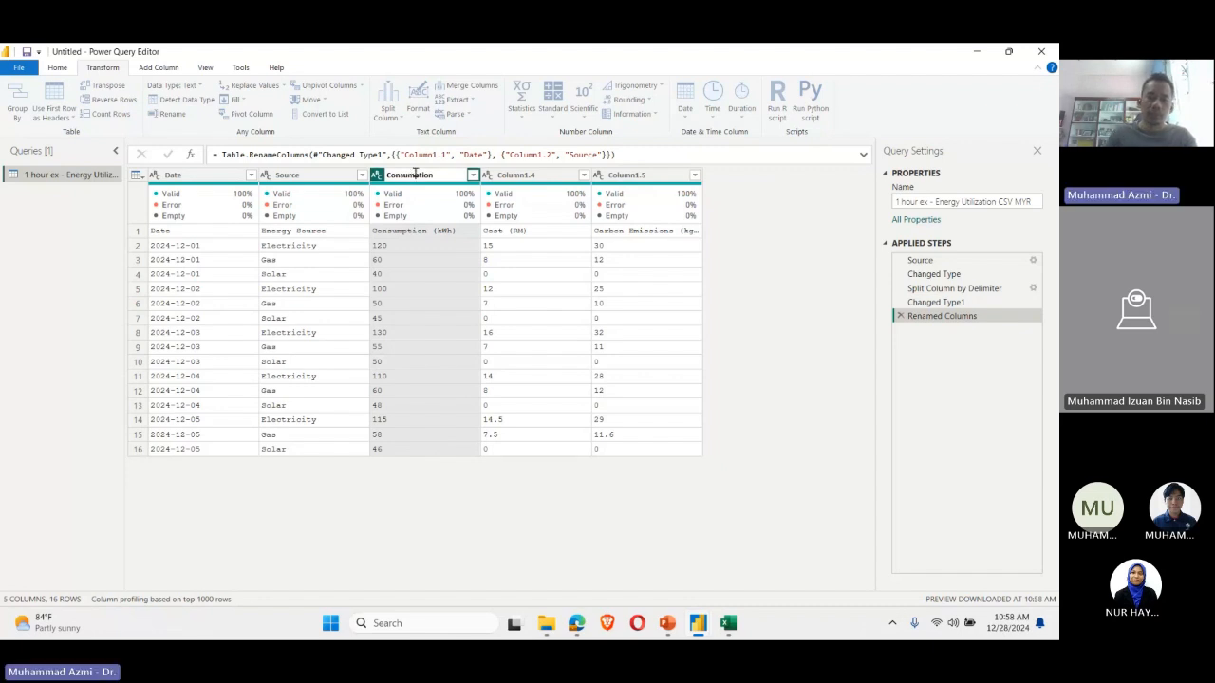
key("Return")
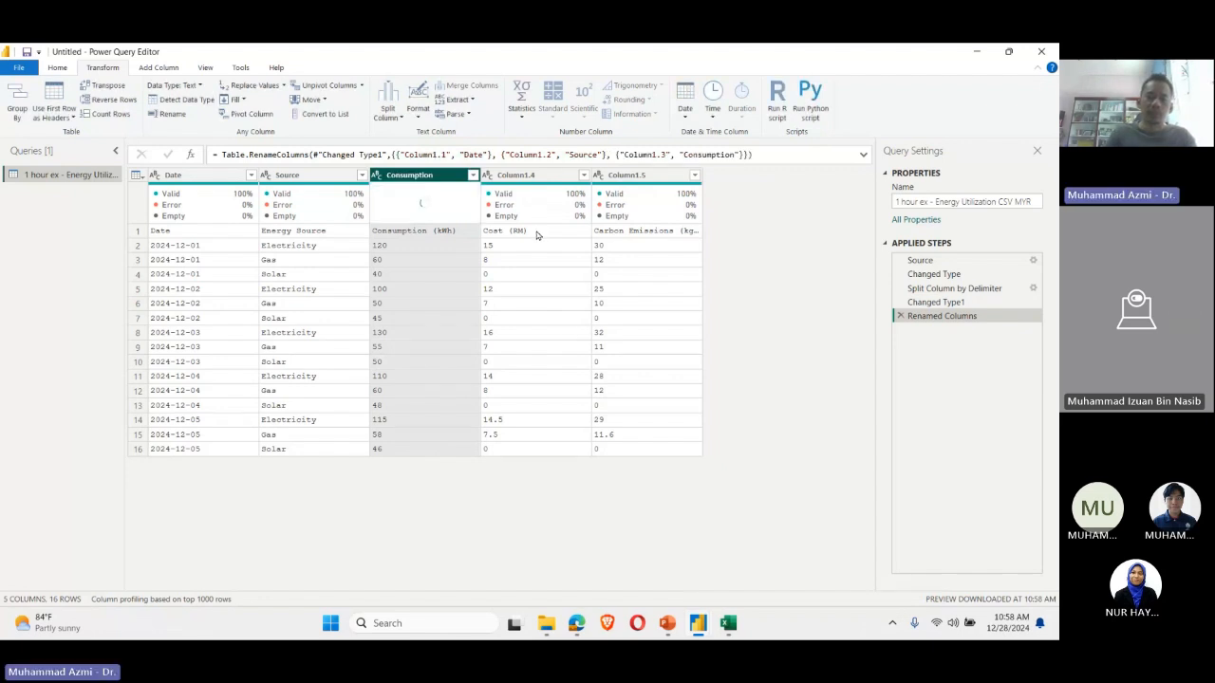
double_click(530, 175)
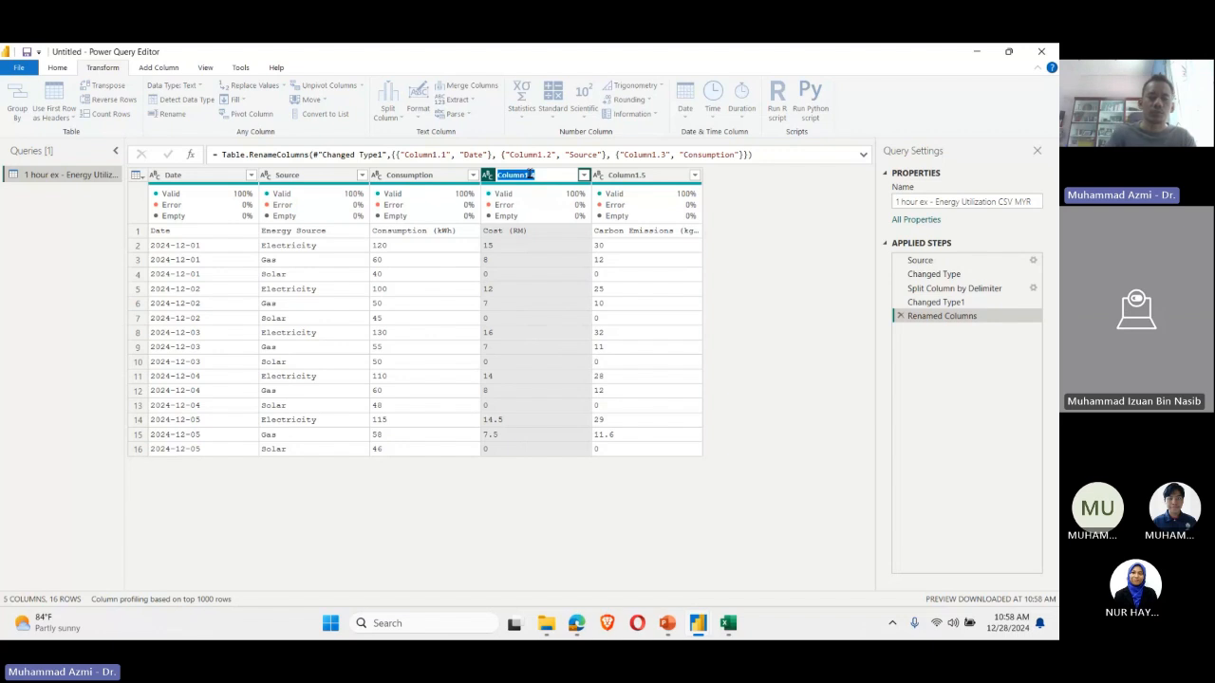
type("Cost")
key("Return")
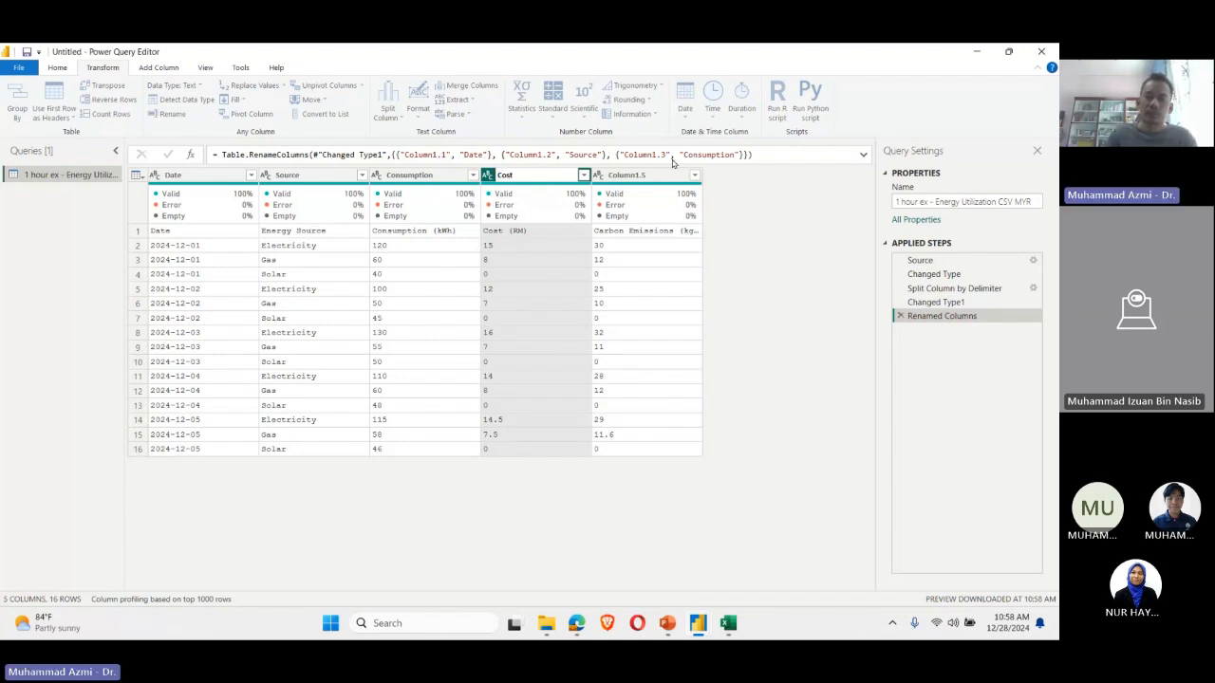
Step: Rename Column1.5, which holds the carbon emissions, as "CO2 emission"
double_click(643, 177)
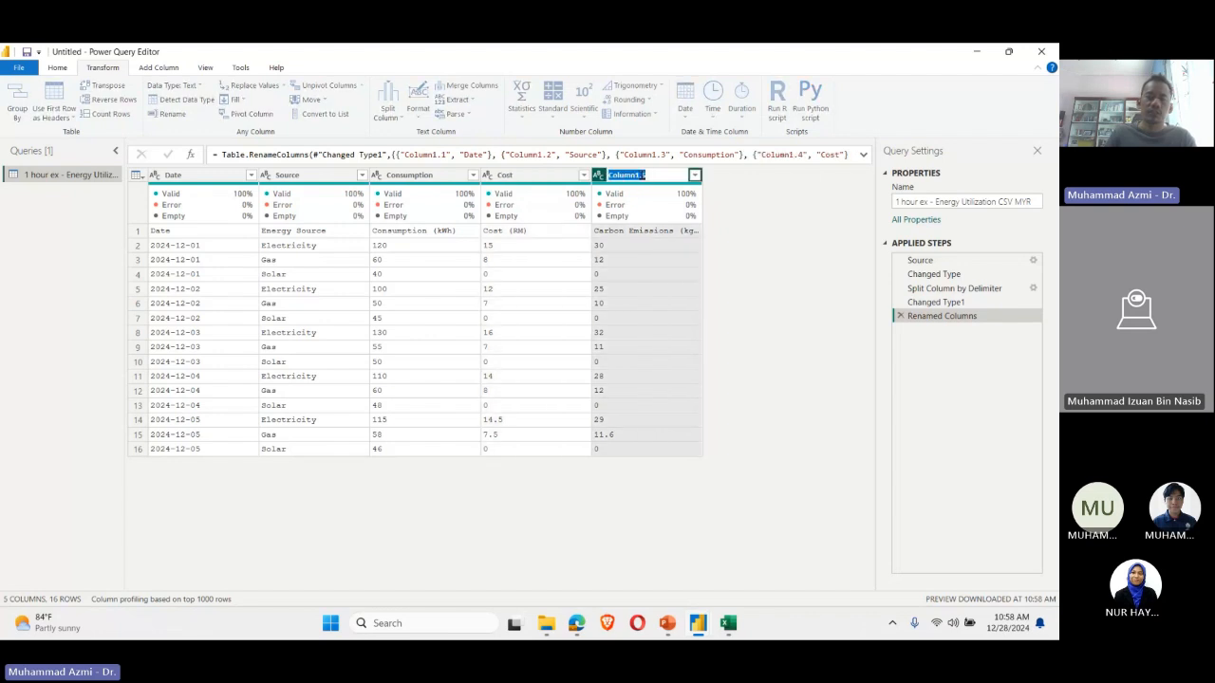
type("CO2")
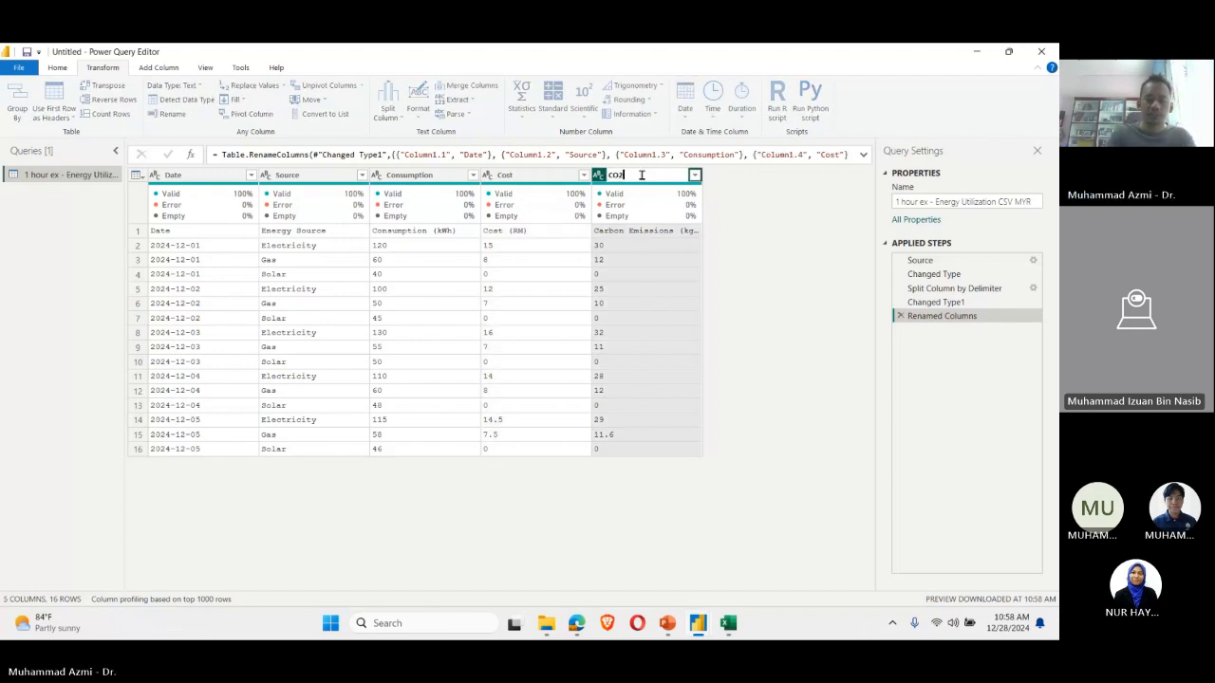
type(" emission")
key("Return")
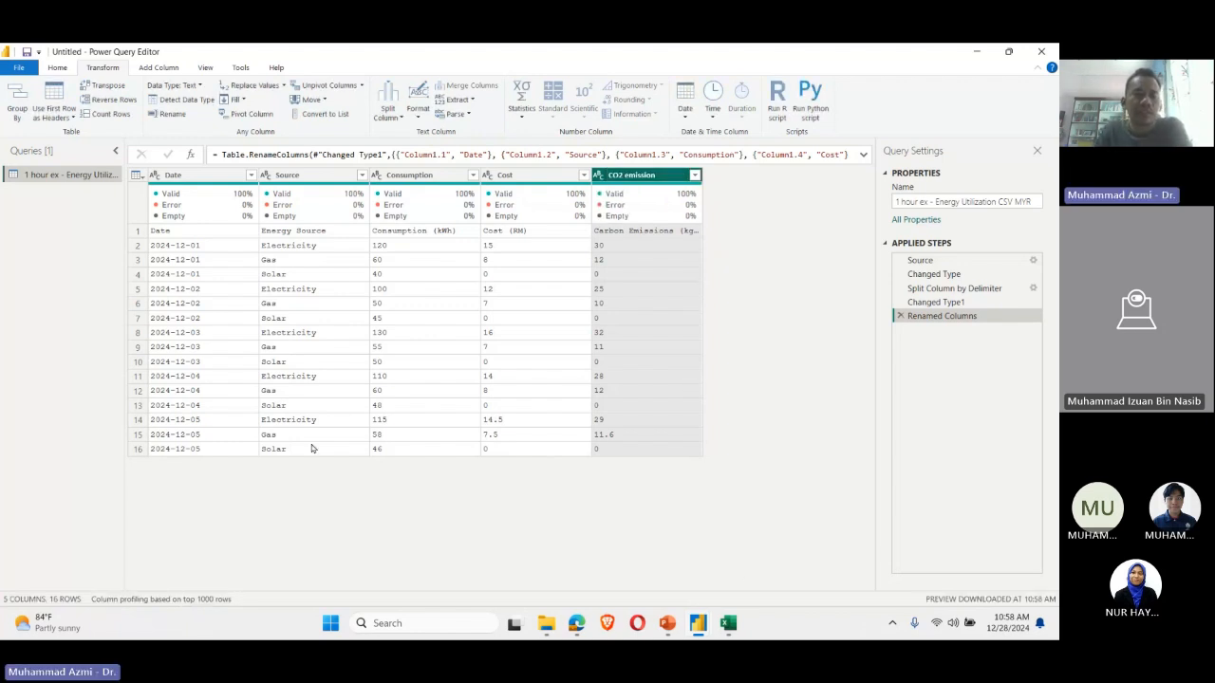
Step: Examine the 2024-12-01 Electricity record across the Date, Source, Consumption, Cost and CO2 emission columns
left_click(197, 317)
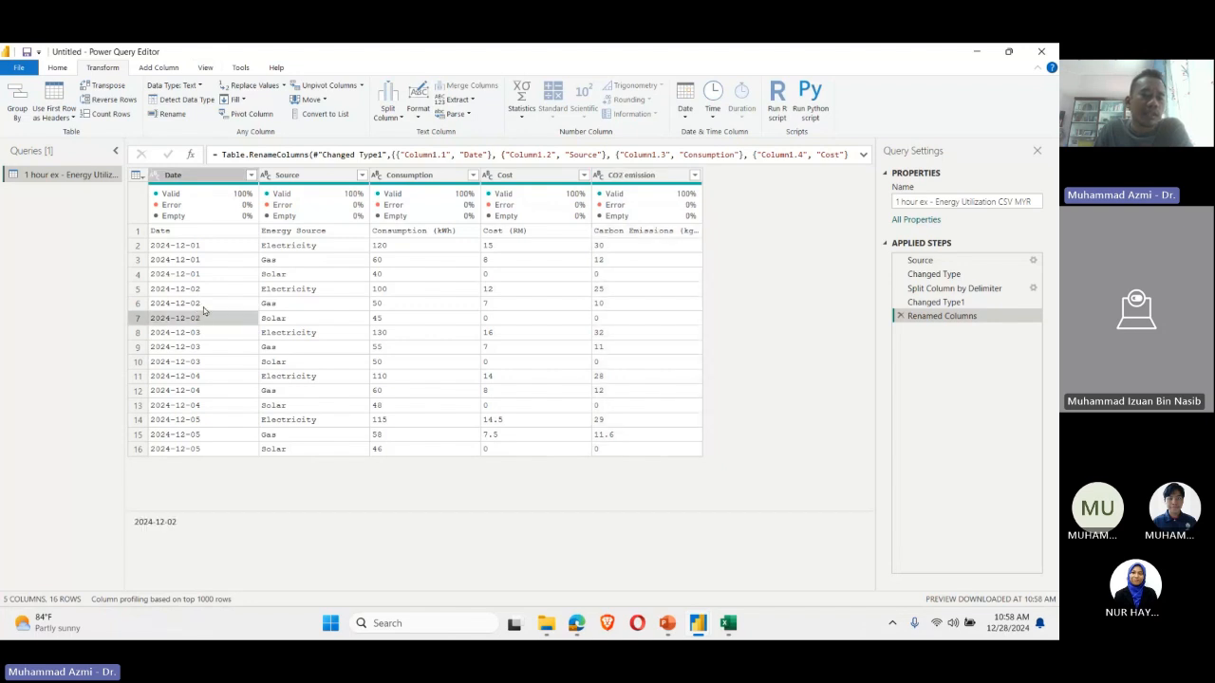
left_click(207, 250)
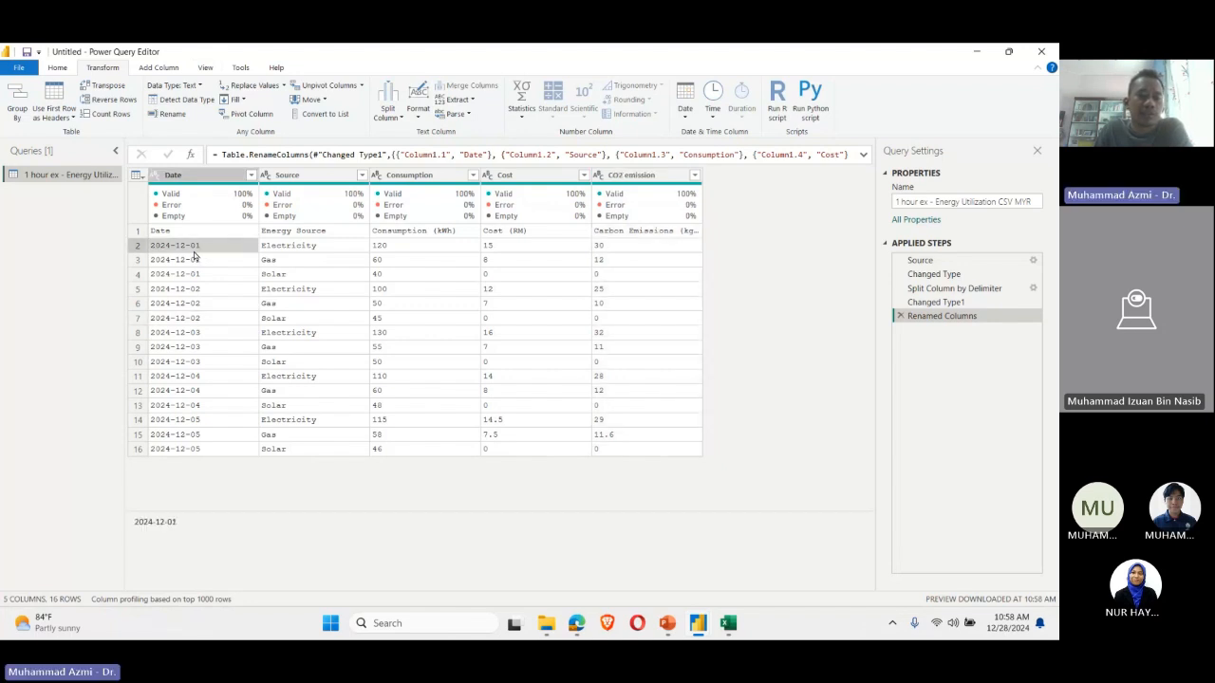
left_click(343, 245)
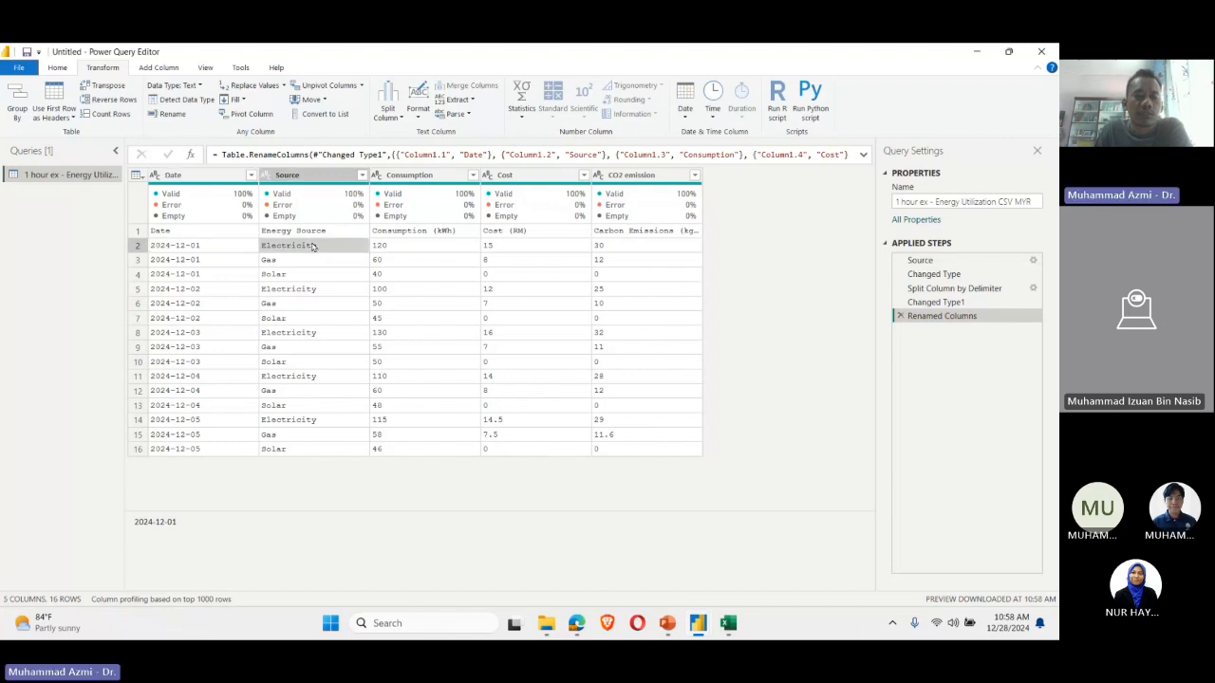
left_click(398, 249)
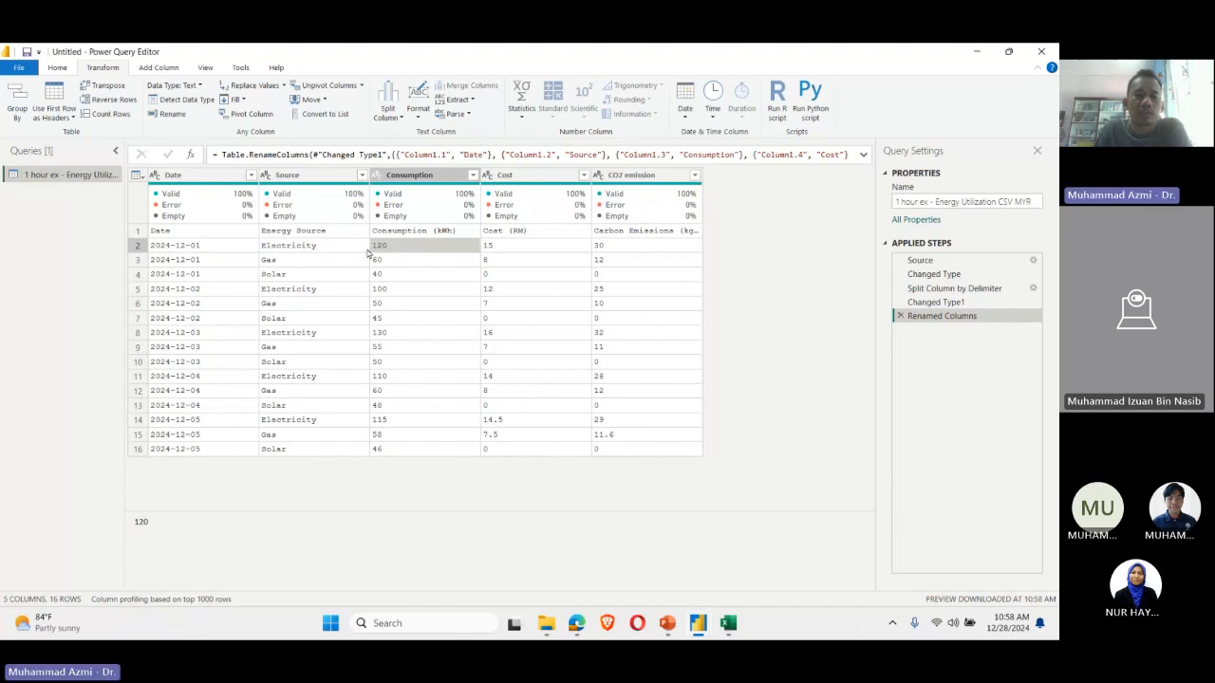
left_click(352, 247)
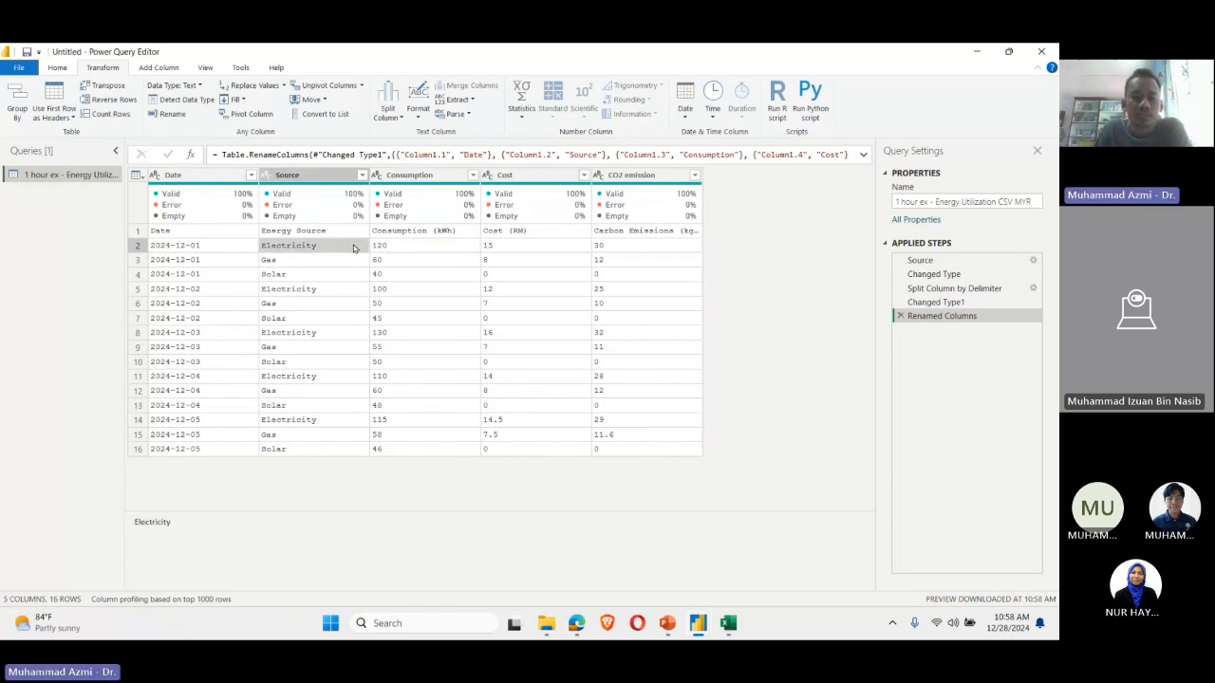
left_click(476, 251)
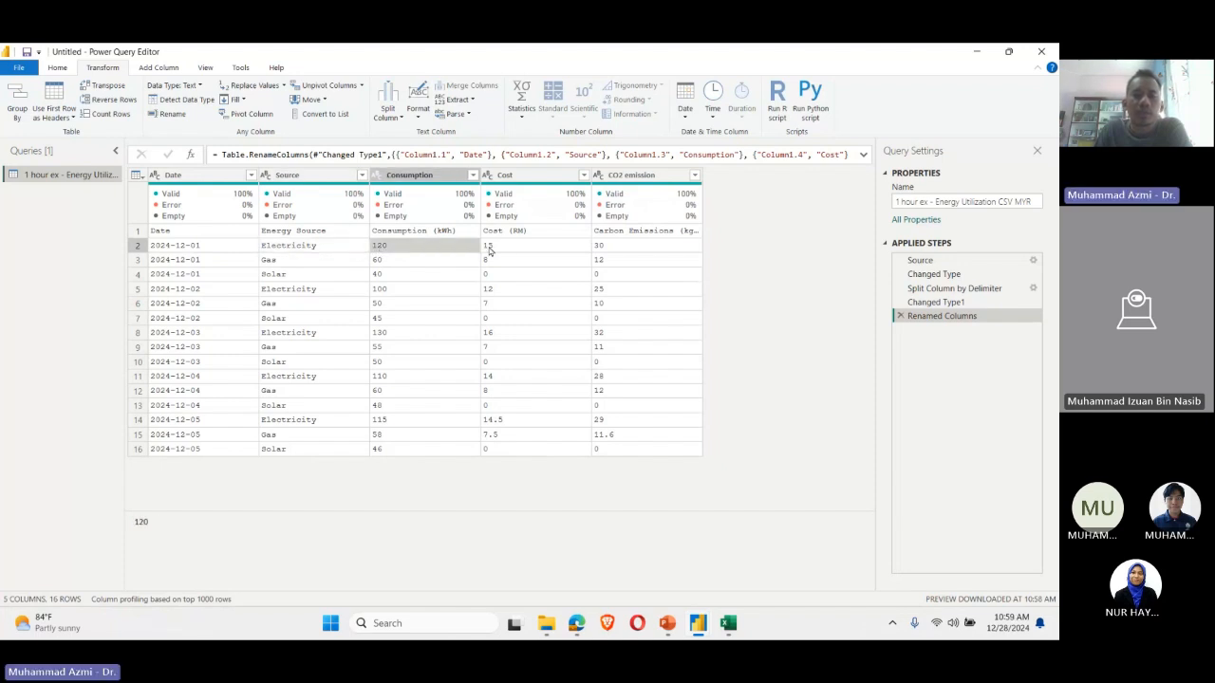
left_click(506, 245)
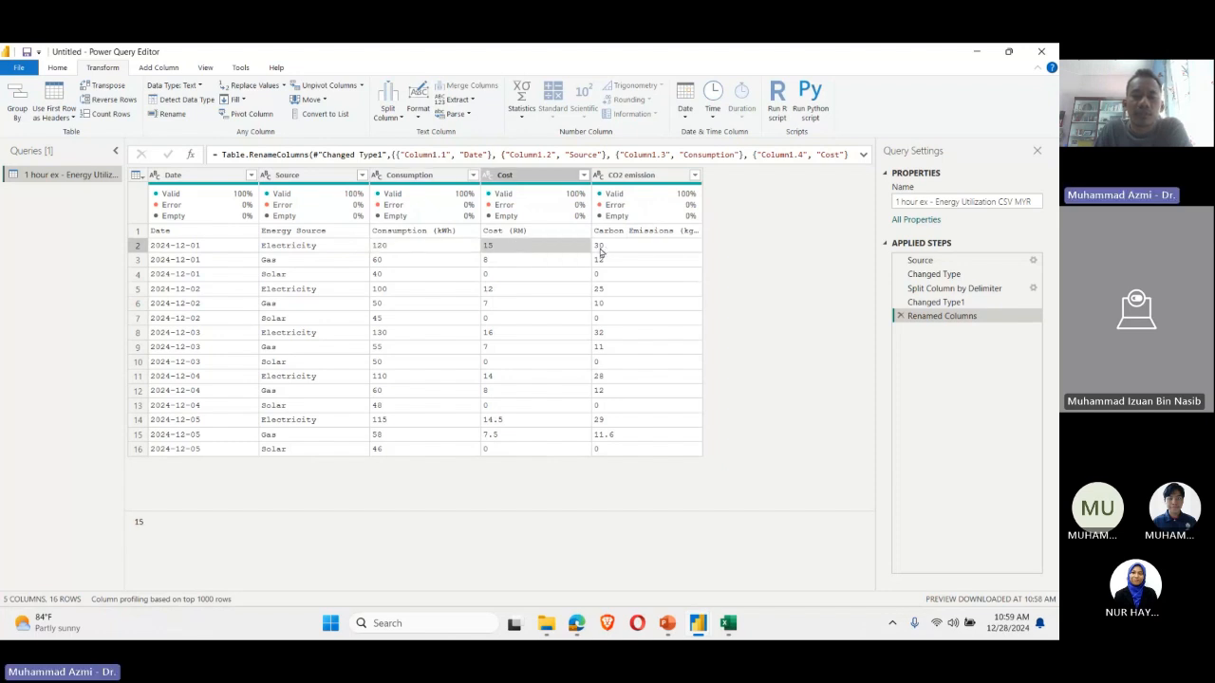
left_click(669, 243)
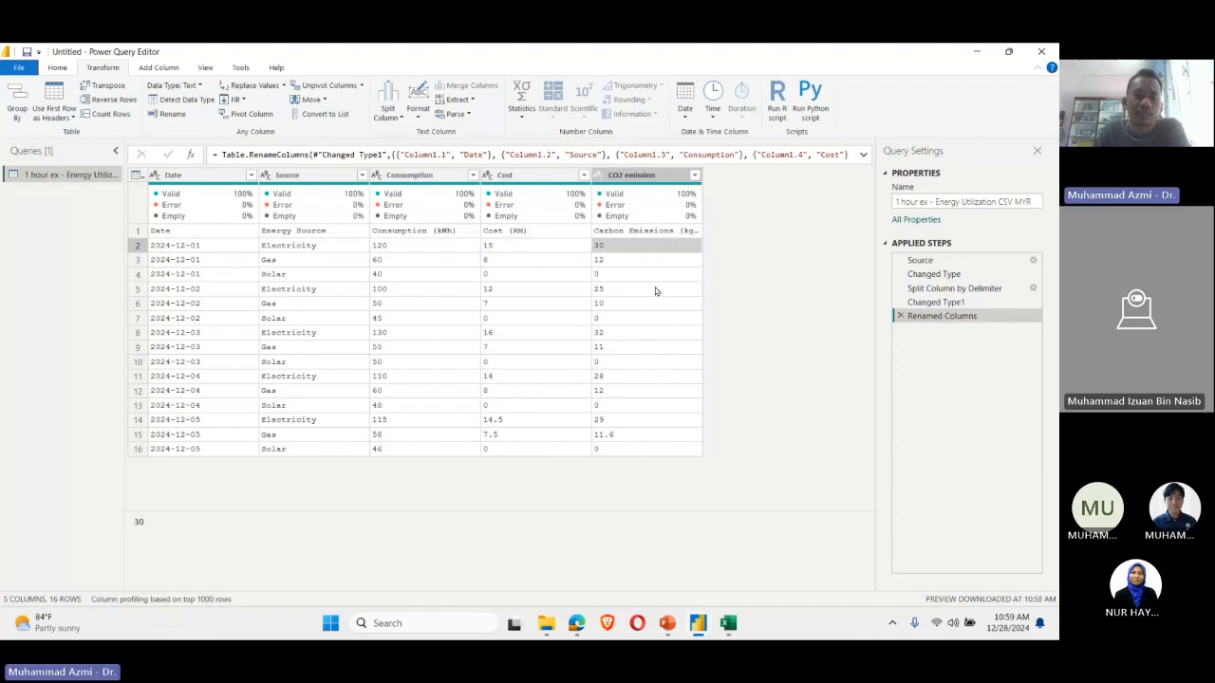
Step: Compare the consumption, cost and CO2 emission values of the Gas and Solar records for 2024-12-01
left_click(246, 259)
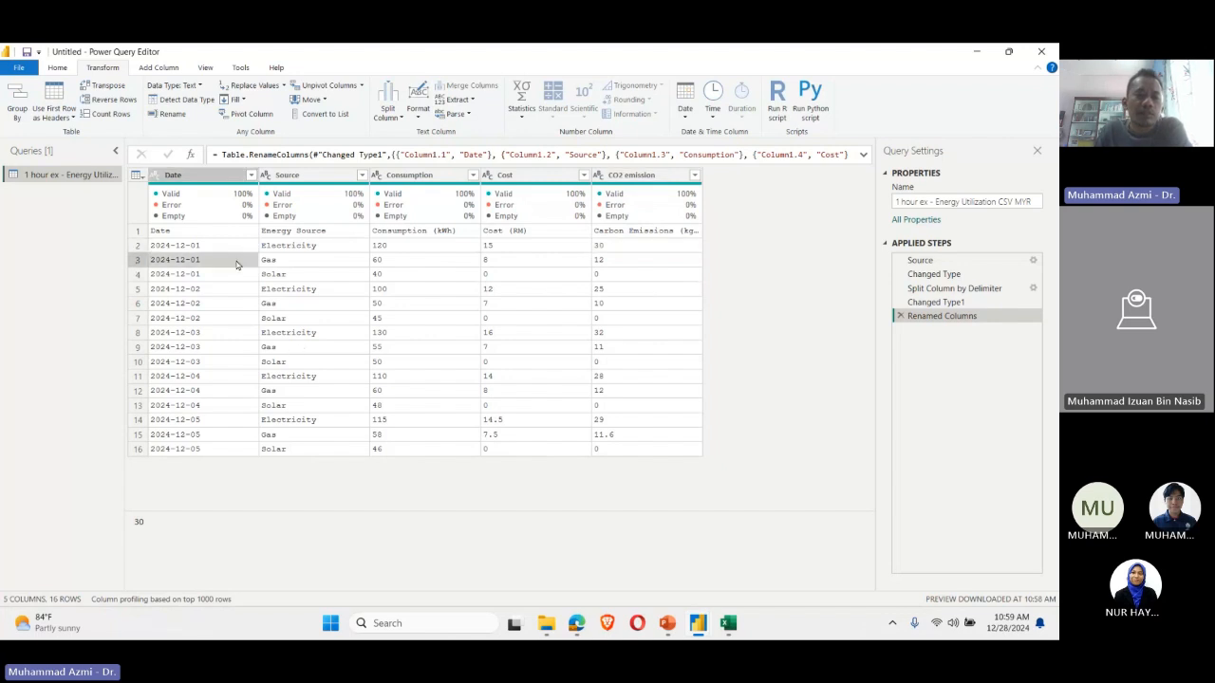
left_click(329, 261)
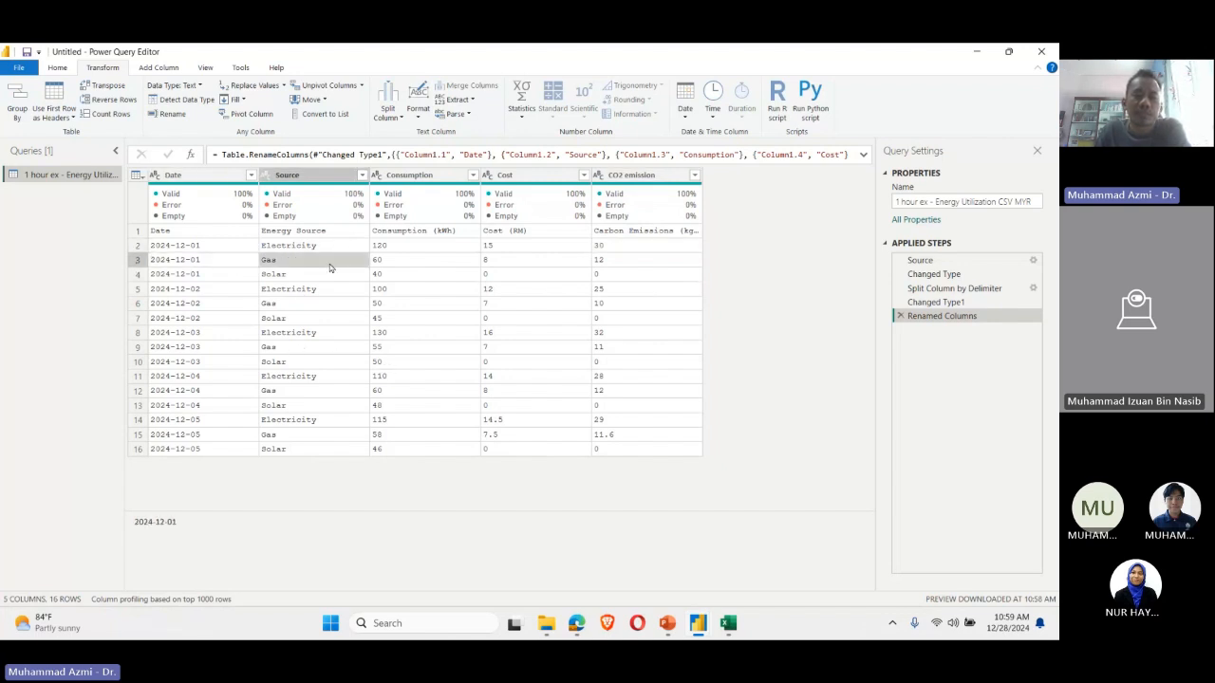
left_click(429, 262)
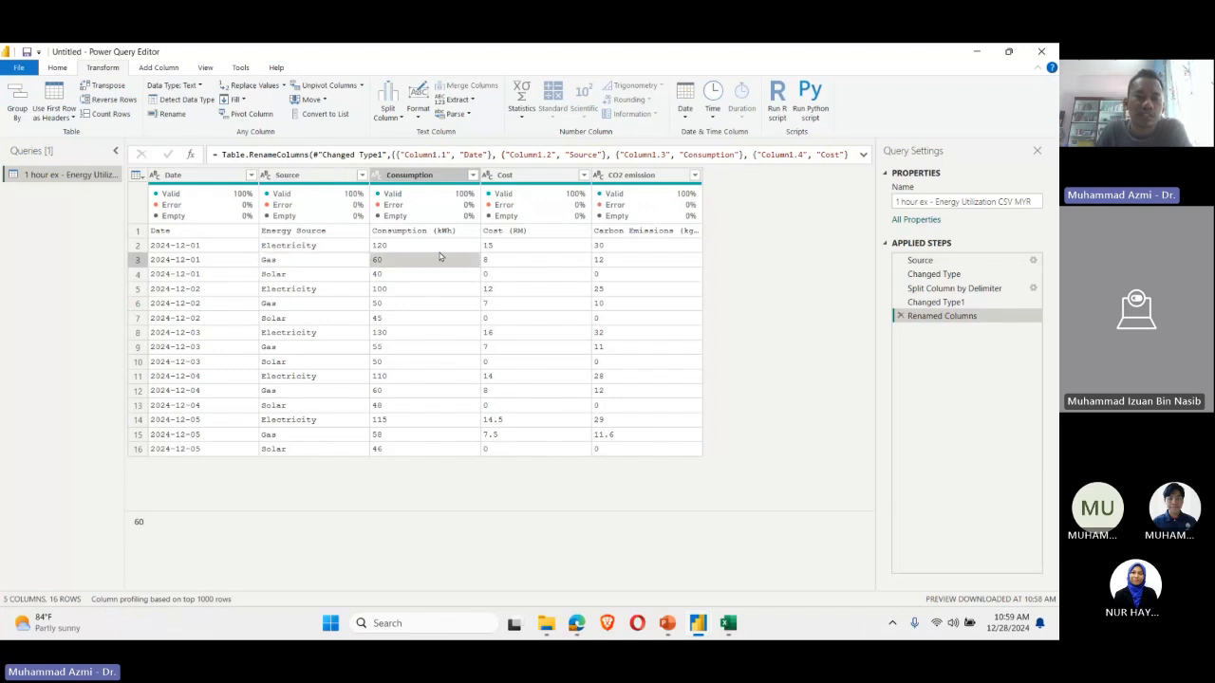
left_click(500, 248)
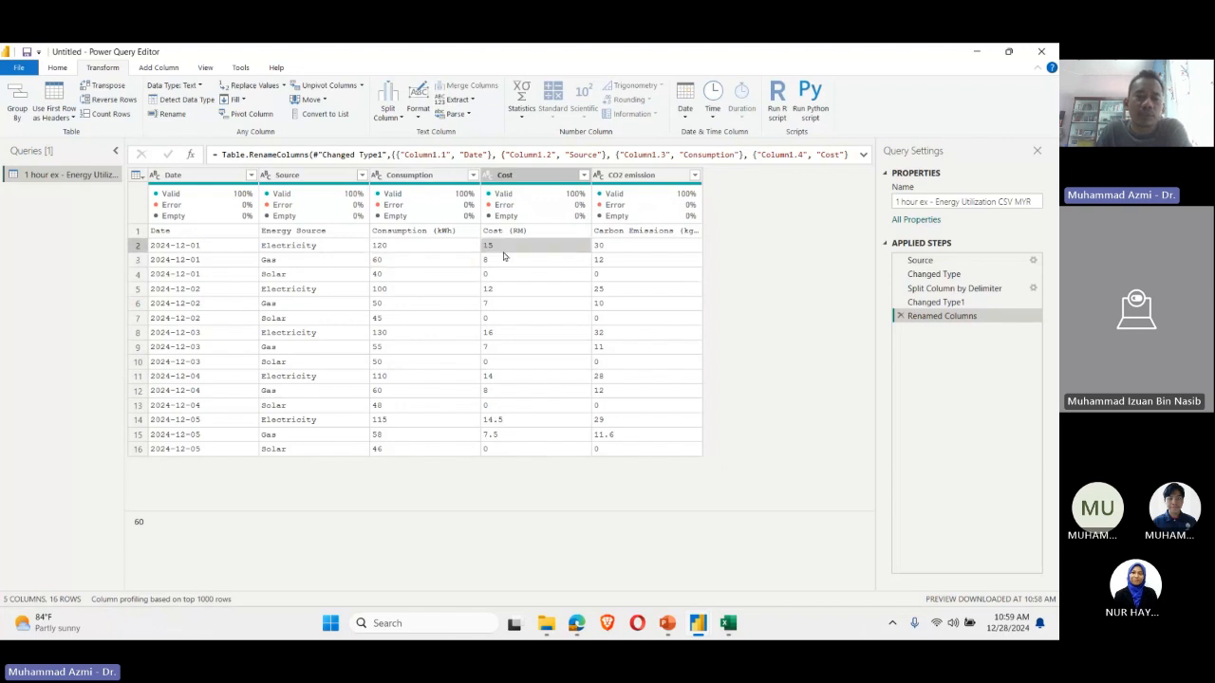
left_click(504, 257)
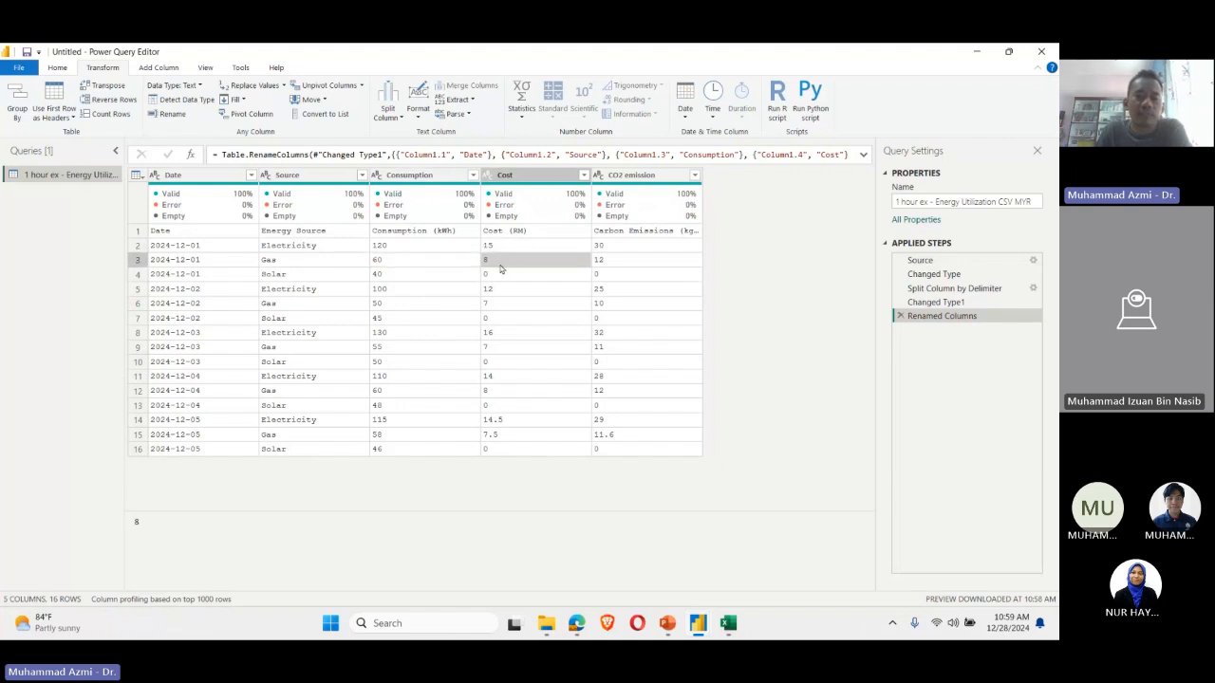
left_click(649, 263)
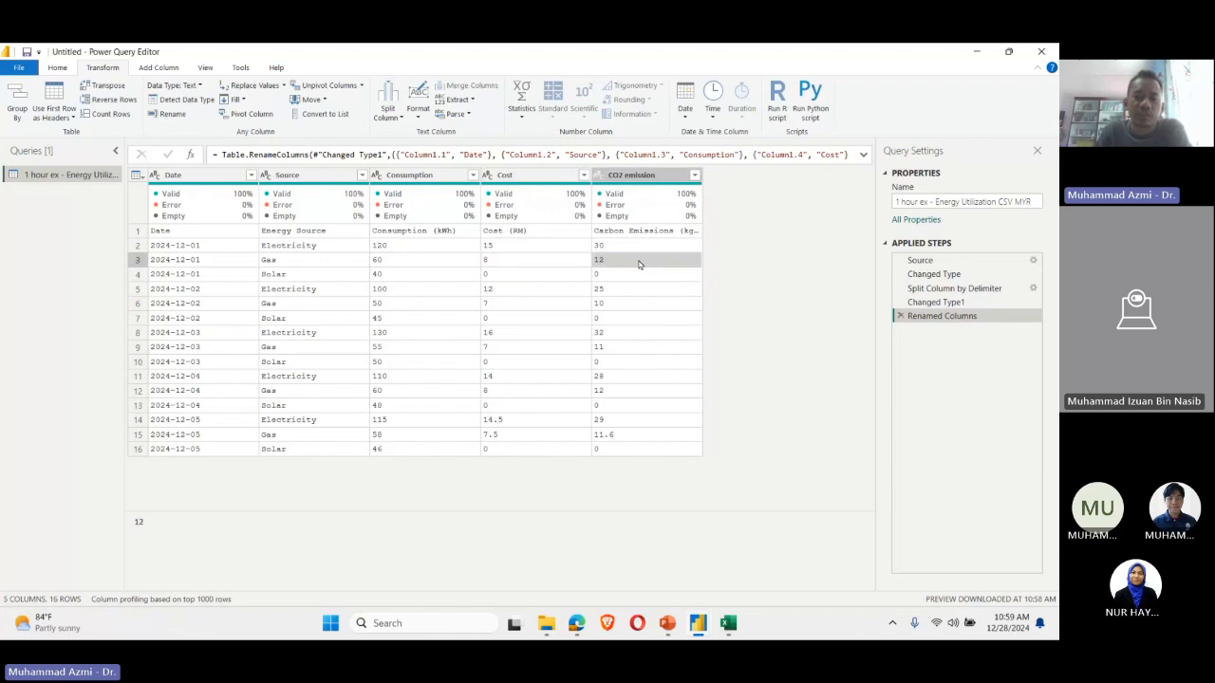
left_click(296, 274)
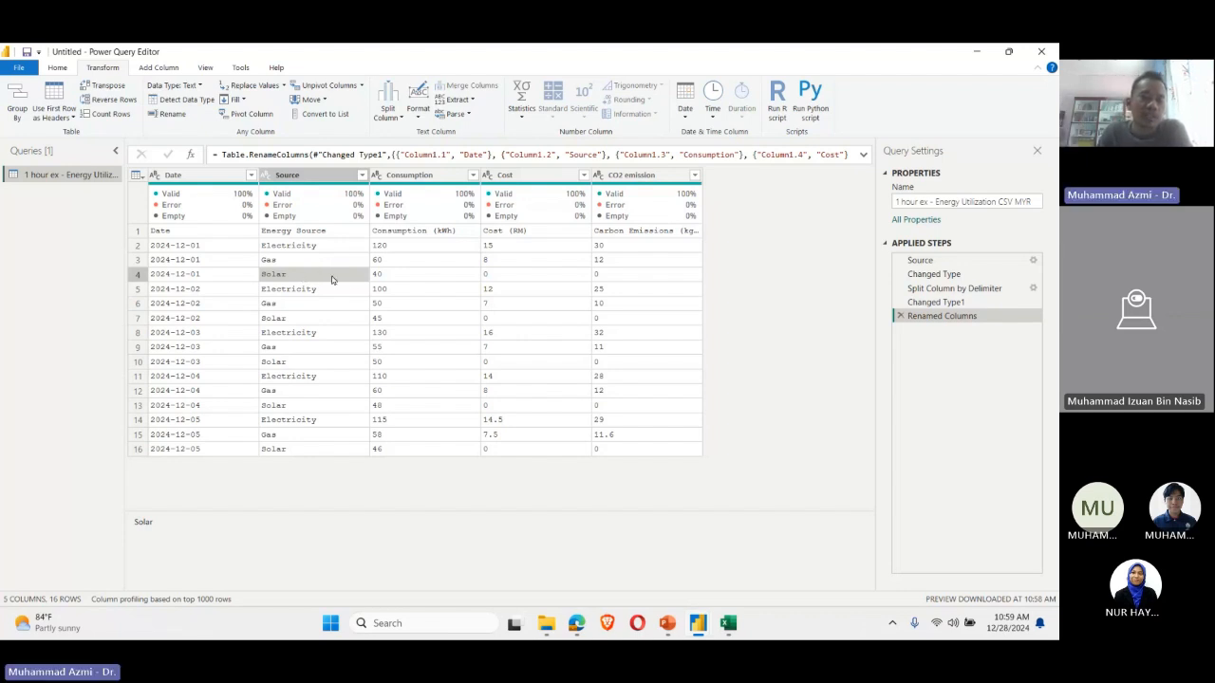
left_click(458, 273)
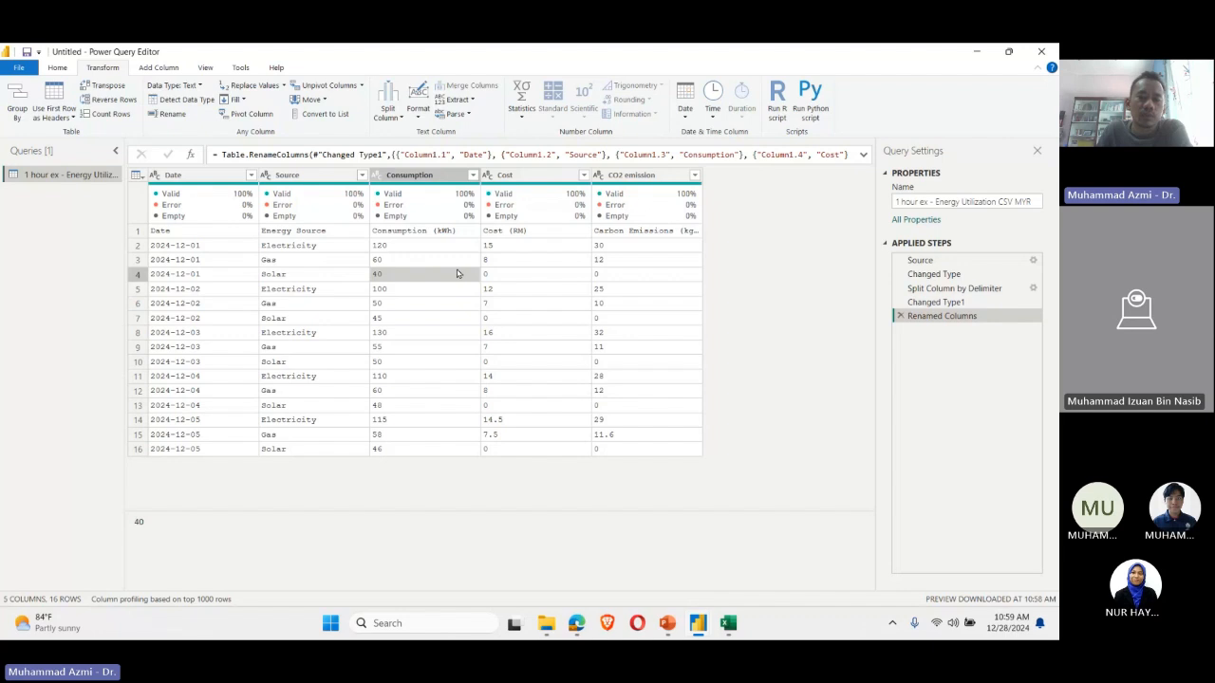
left_click(532, 276)
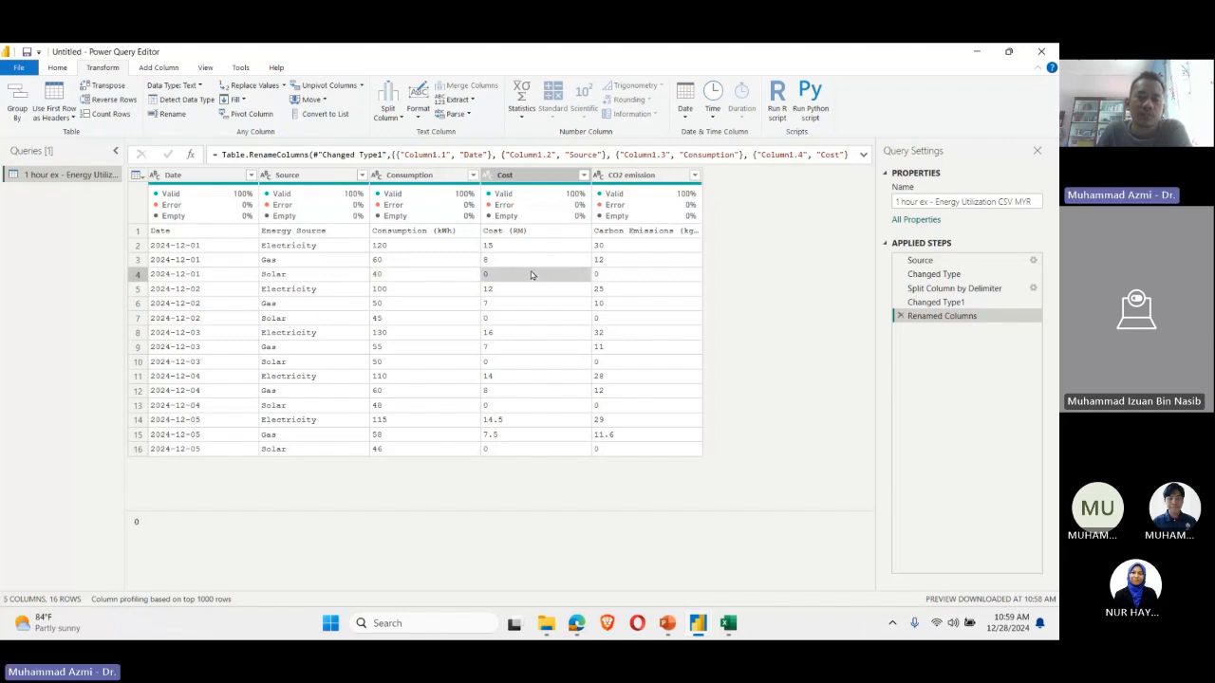
left_click(624, 277)
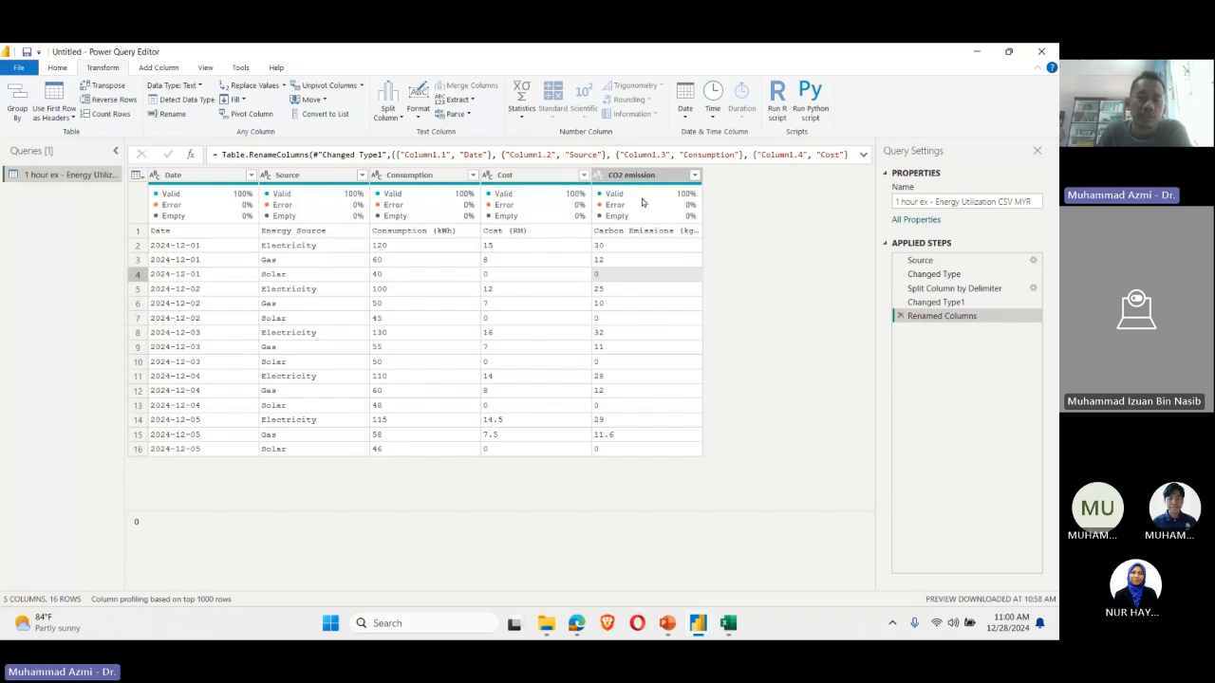
Step: Review the data type options available for the Source and Date columns without changing either type
left_click(512, 175)
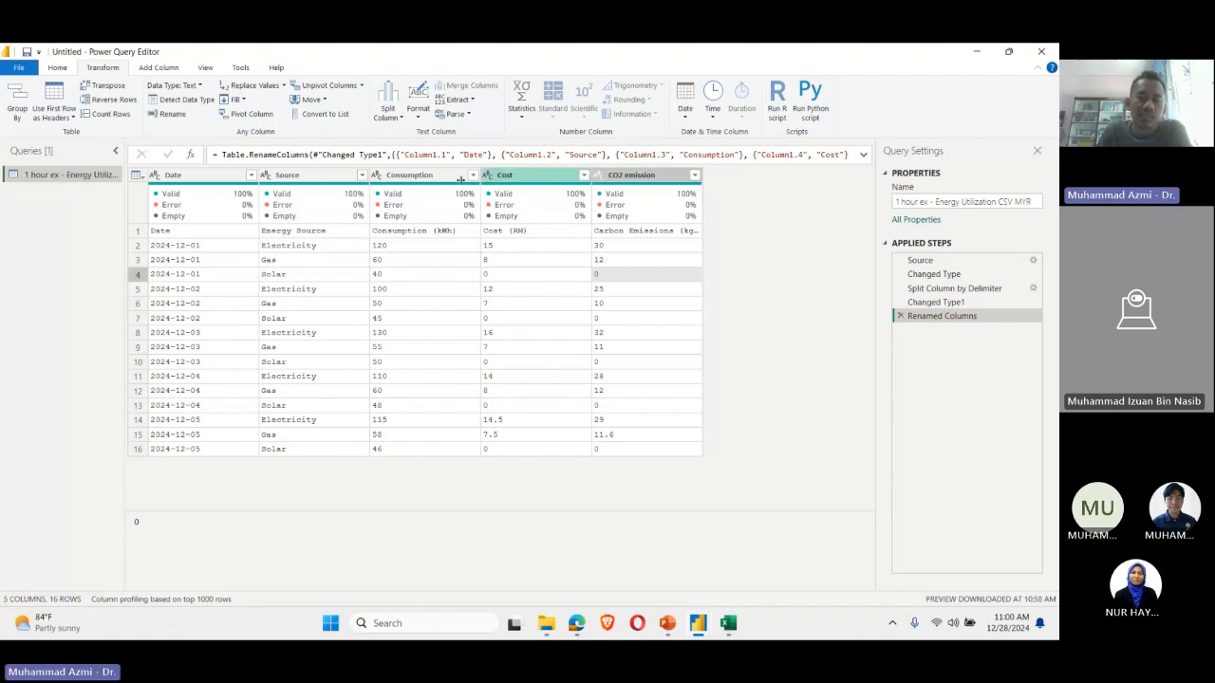
left_click(265, 179)
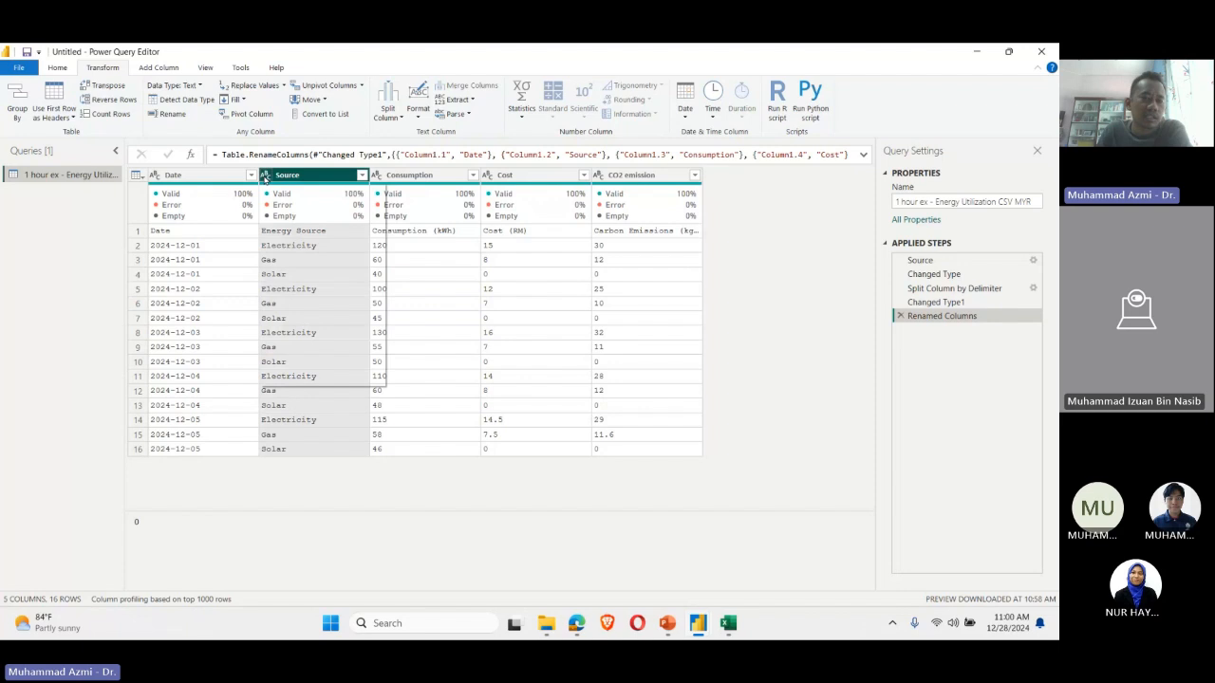
left_click(265, 177)
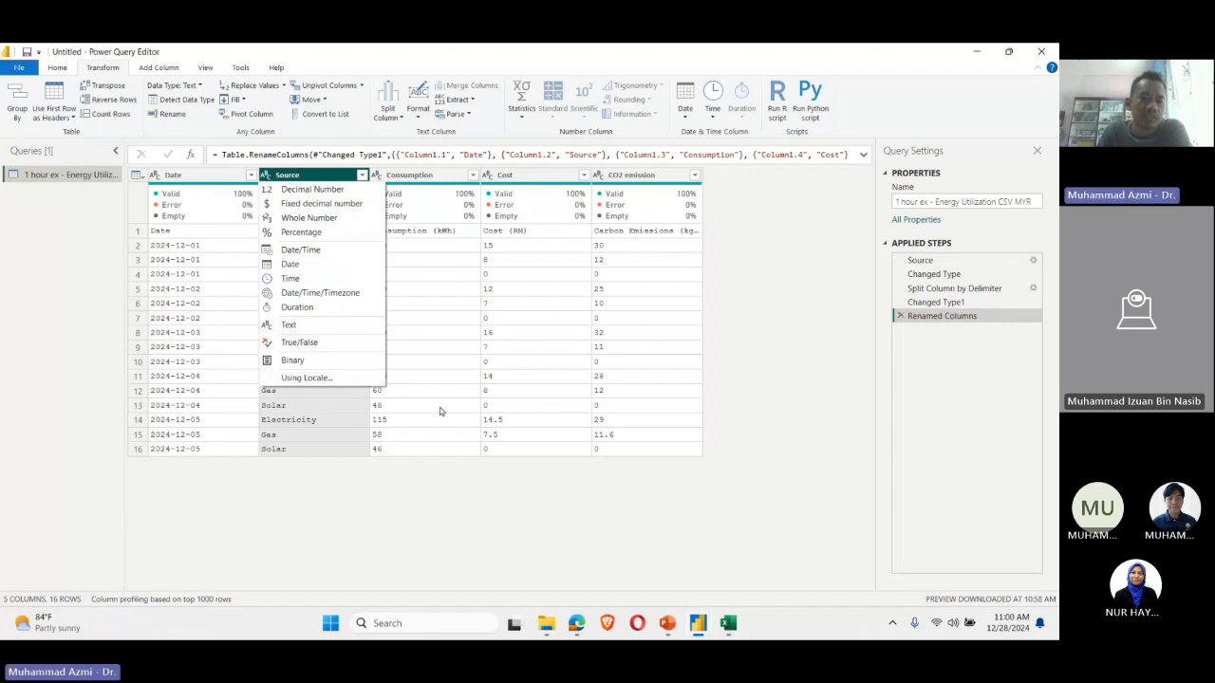
left_click(790, 426)
left_click(154, 175)
left_click(197, 458)
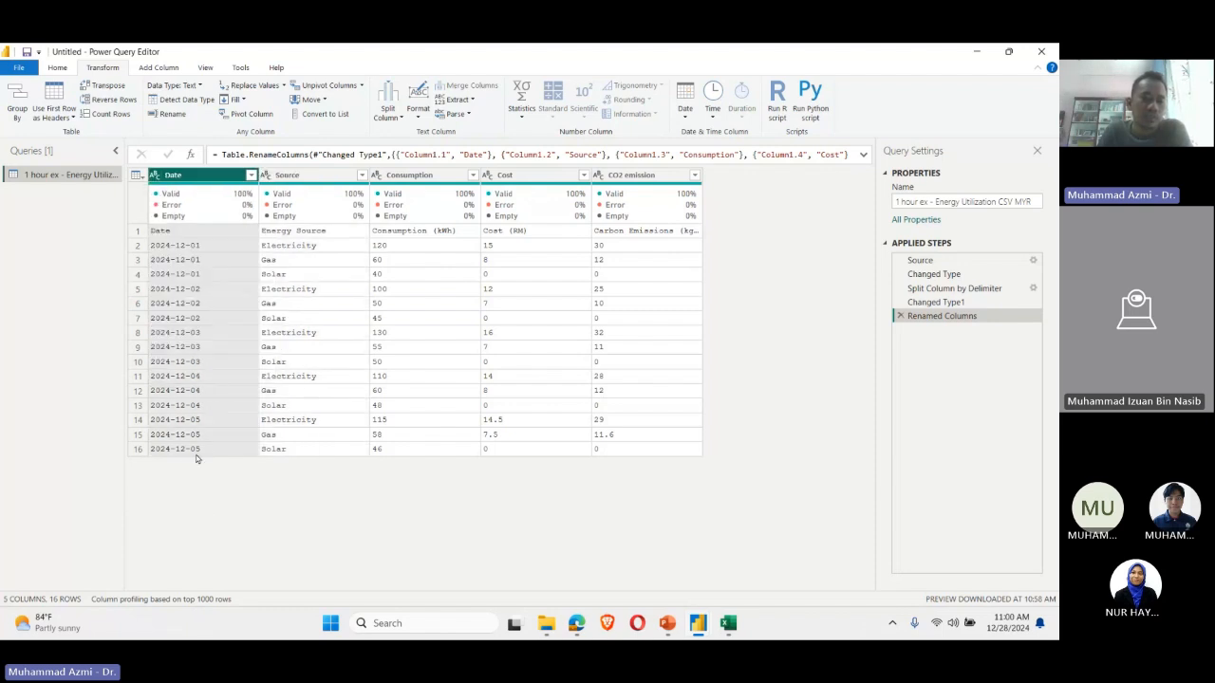
left_click(154, 176)
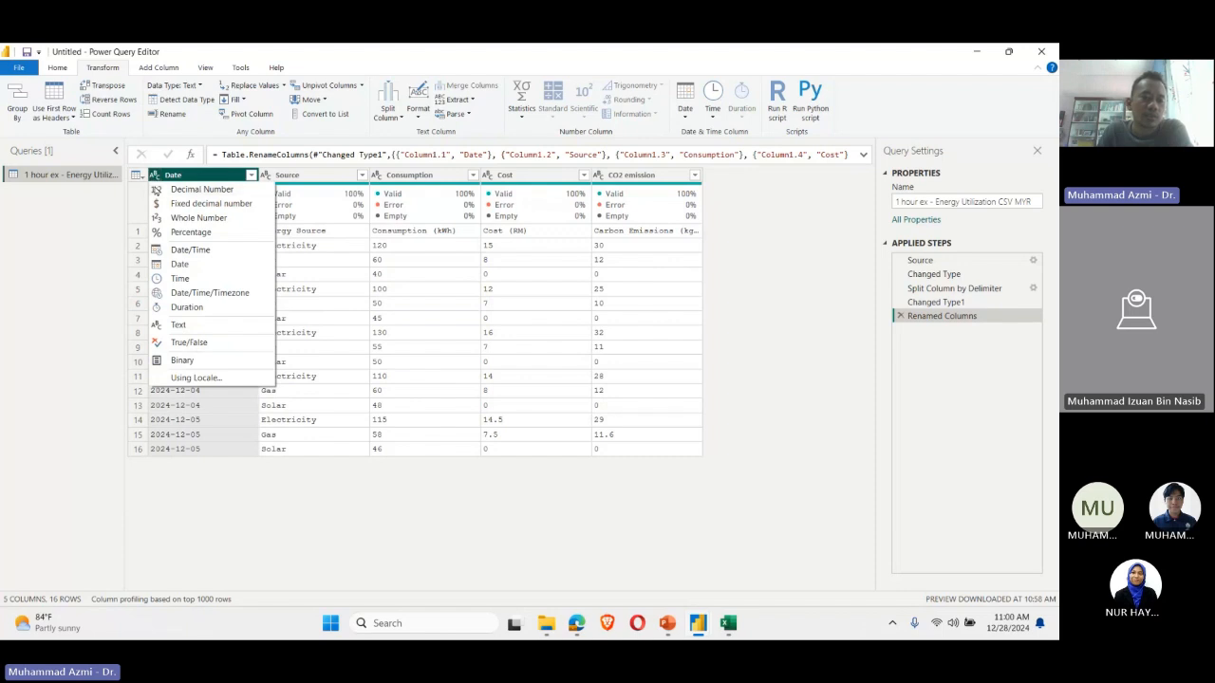
left_click(154, 175)
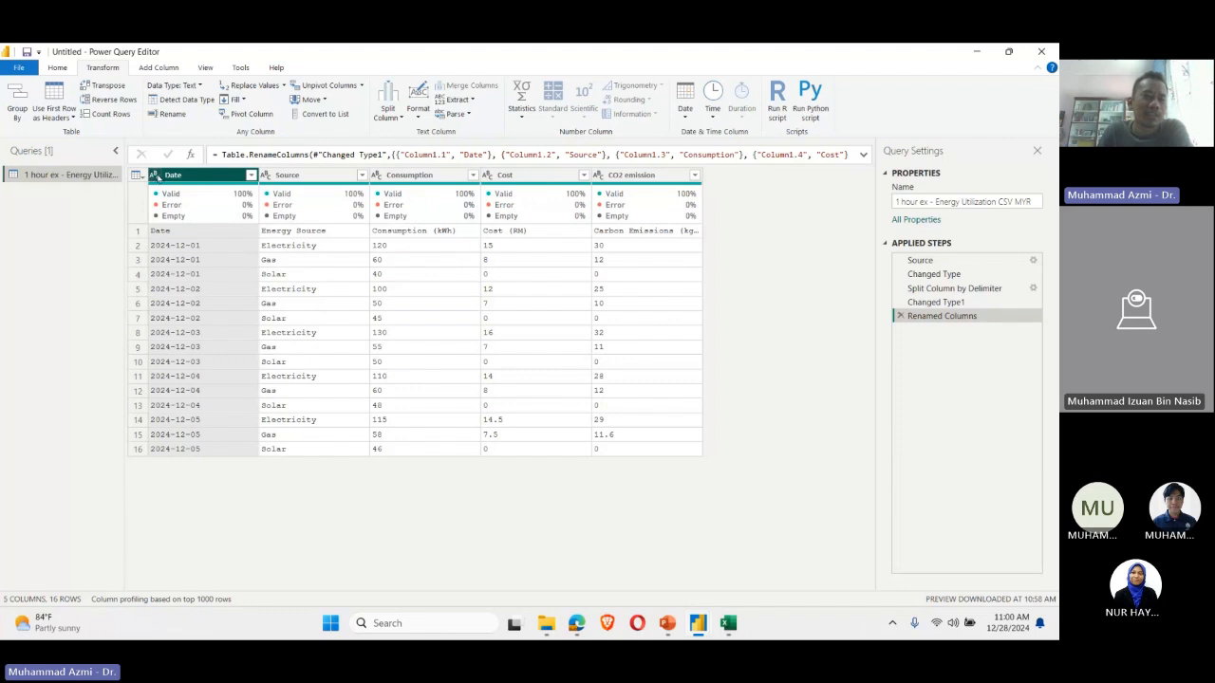
Step: Set the Date column's data type to Date and inspect the details of its first cell
left_click(154, 177)
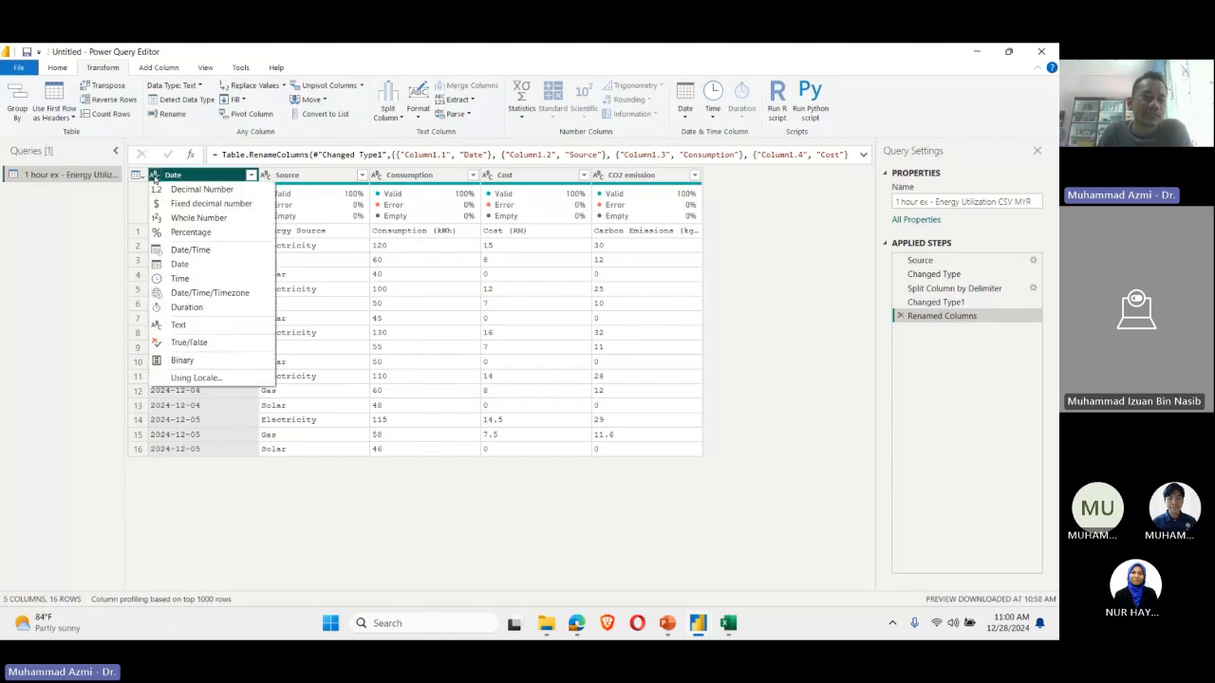
left_click(193, 270)
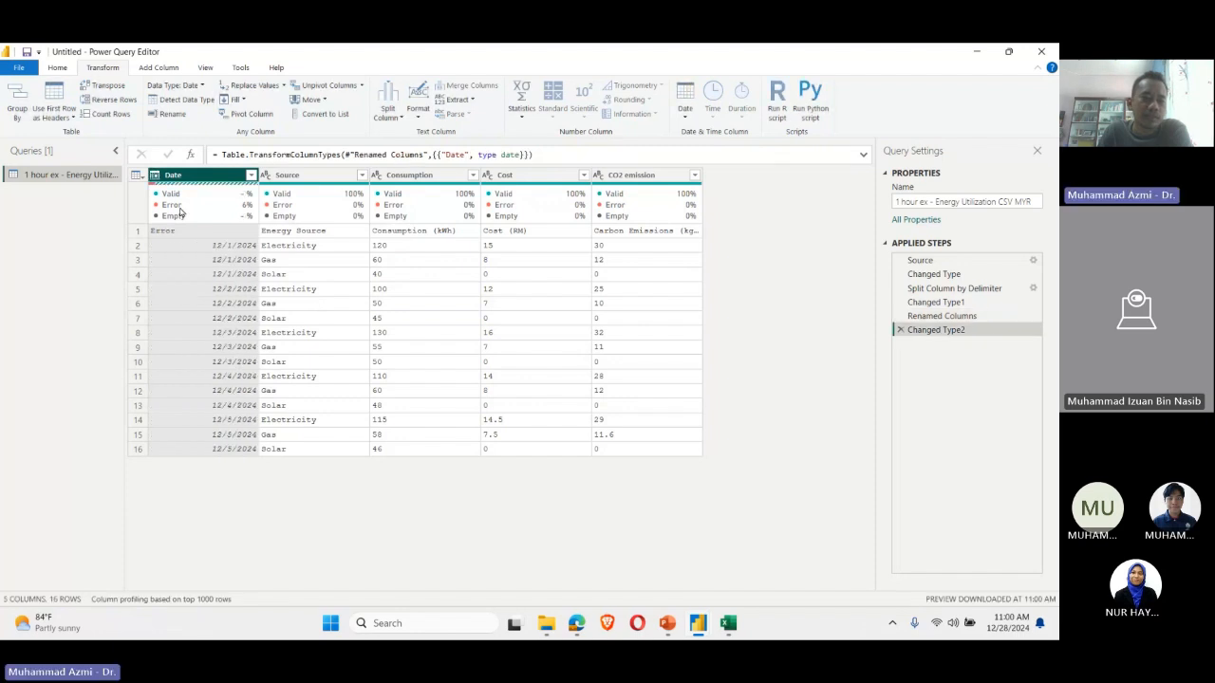
mouse_move(159, 206)
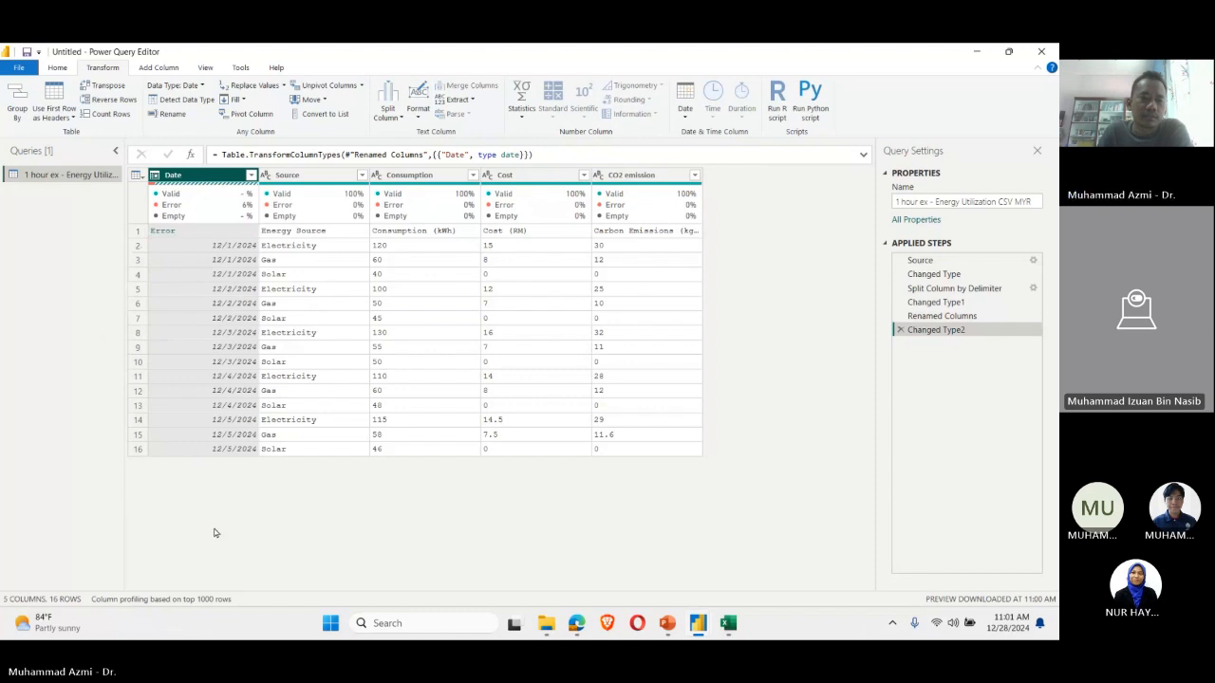
left_click(197, 249)
left_click(186, 232)
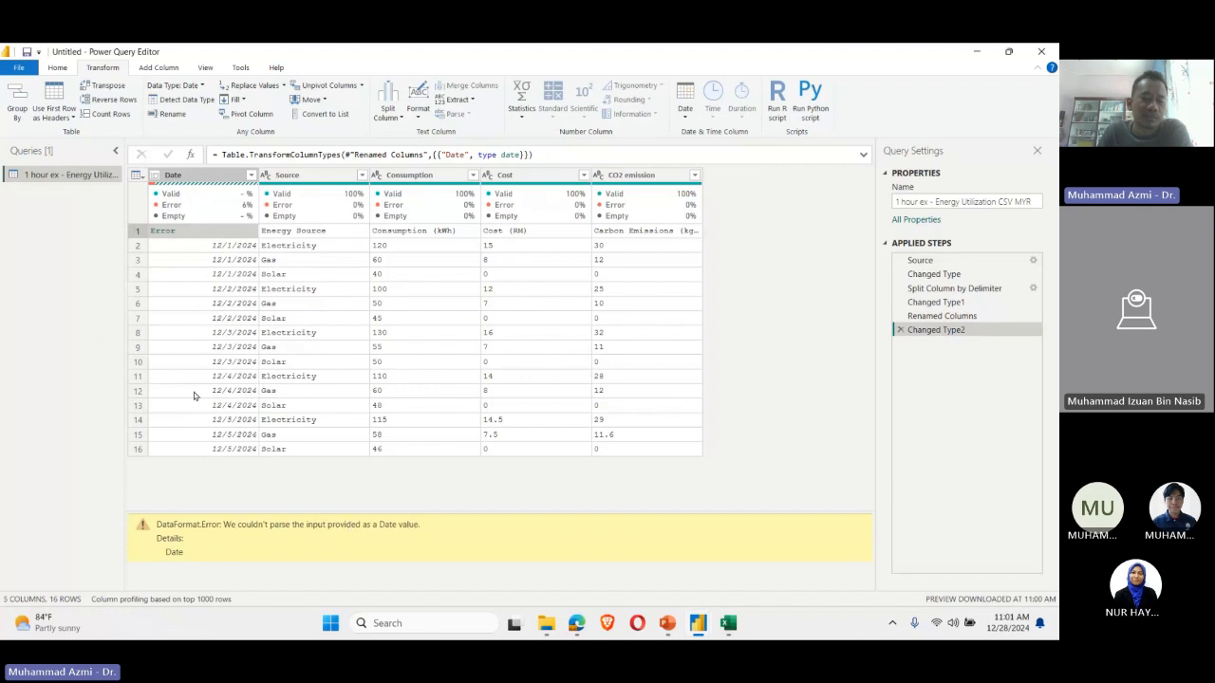
left_click(202, 261)
left_click(205, 232)
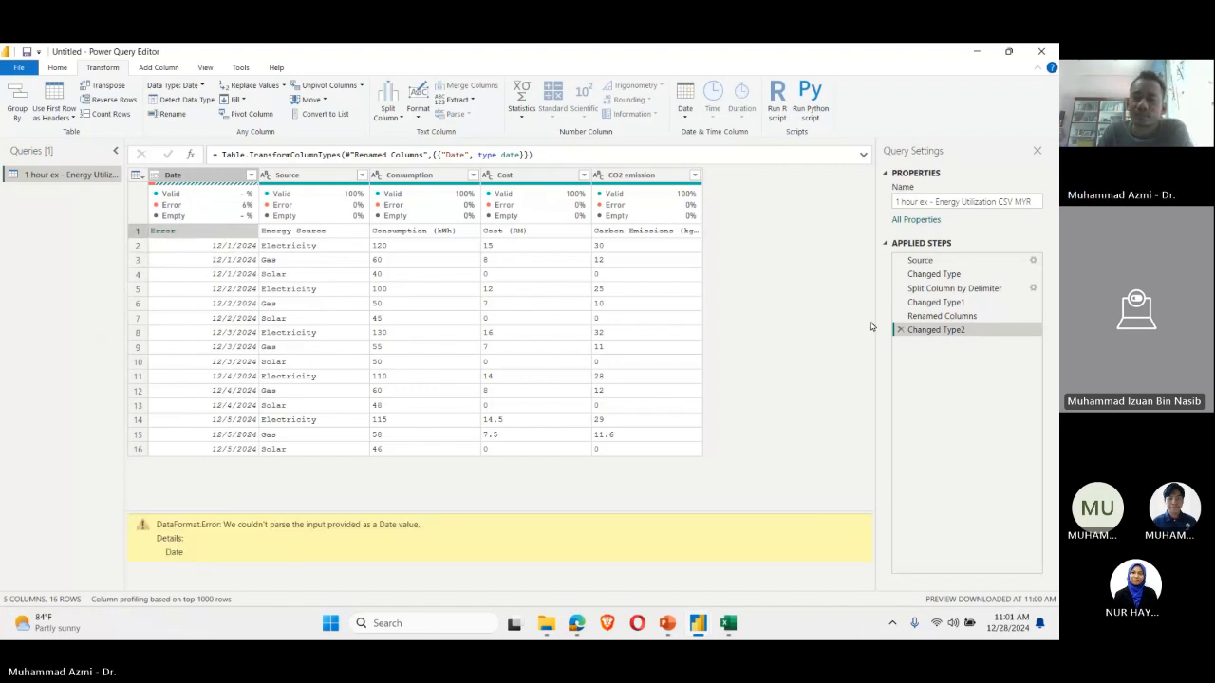
Step: Compare the table before and after the Date type change, and examine the values in row 1
left_click(935, 316)
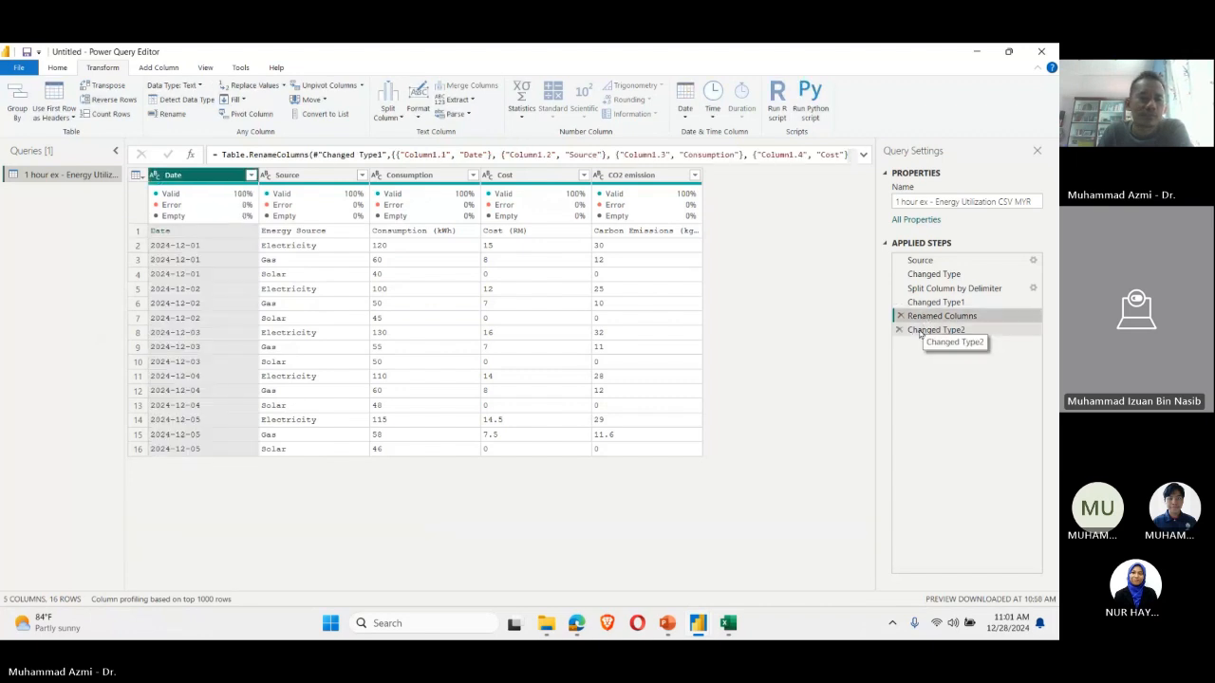
left_click(919, 331)
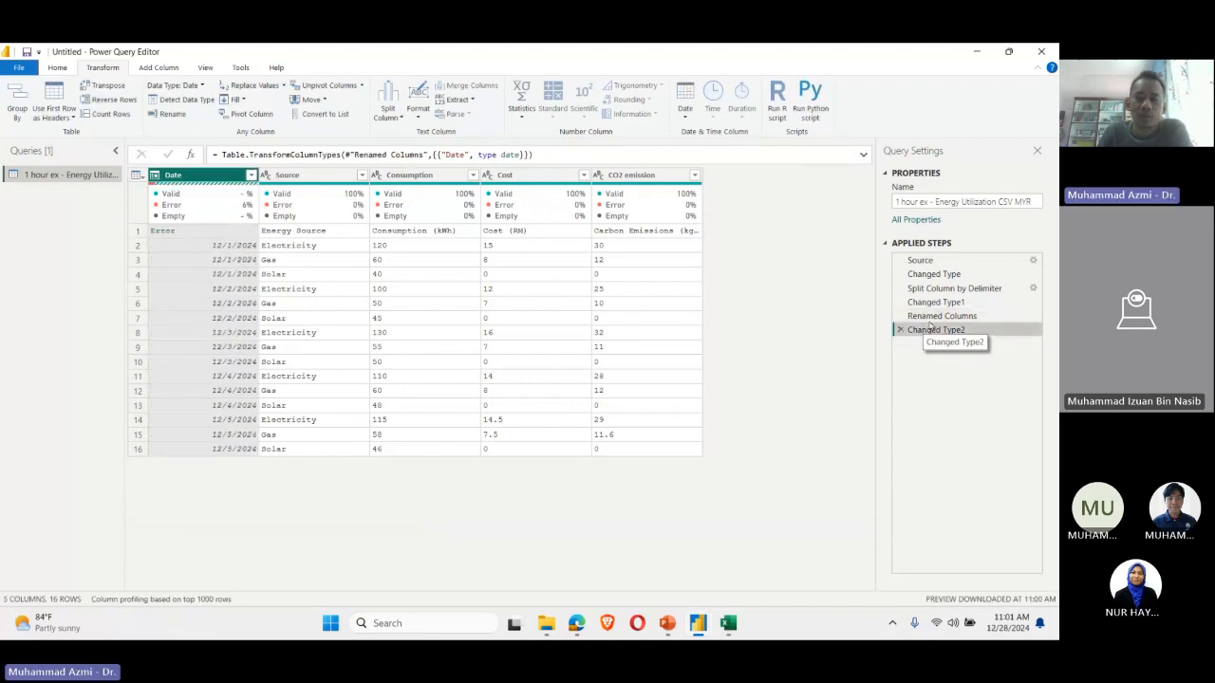
left_click(919, 317)
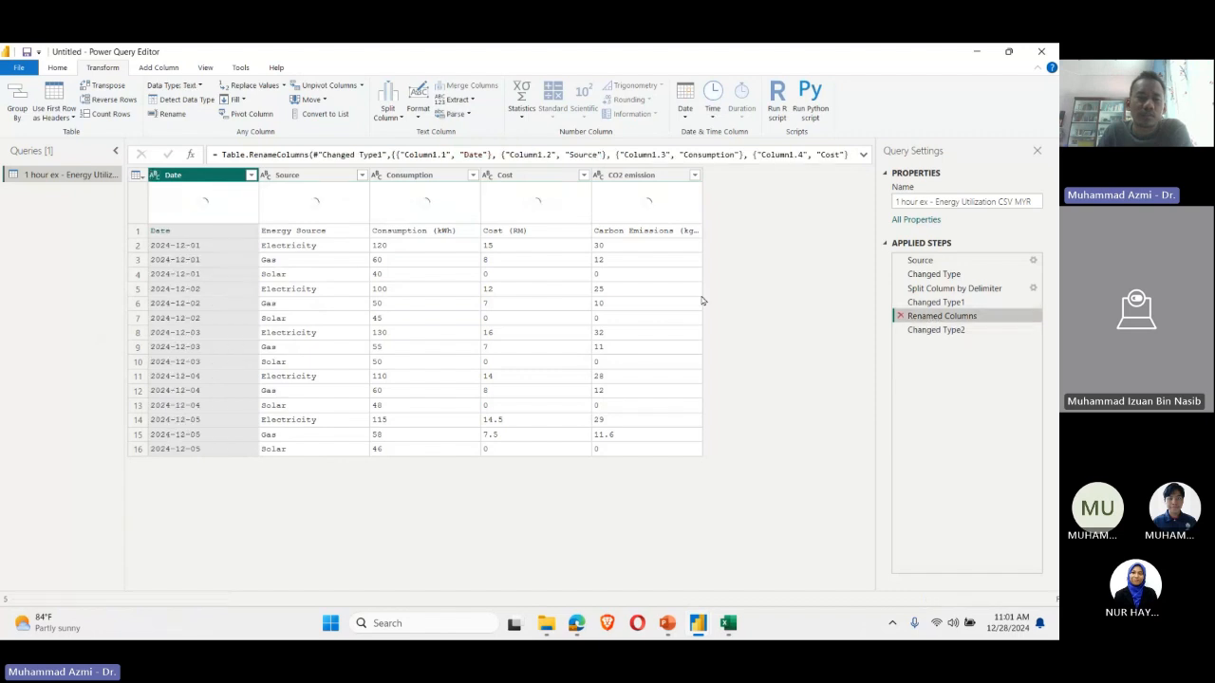
left_click(184, 232)
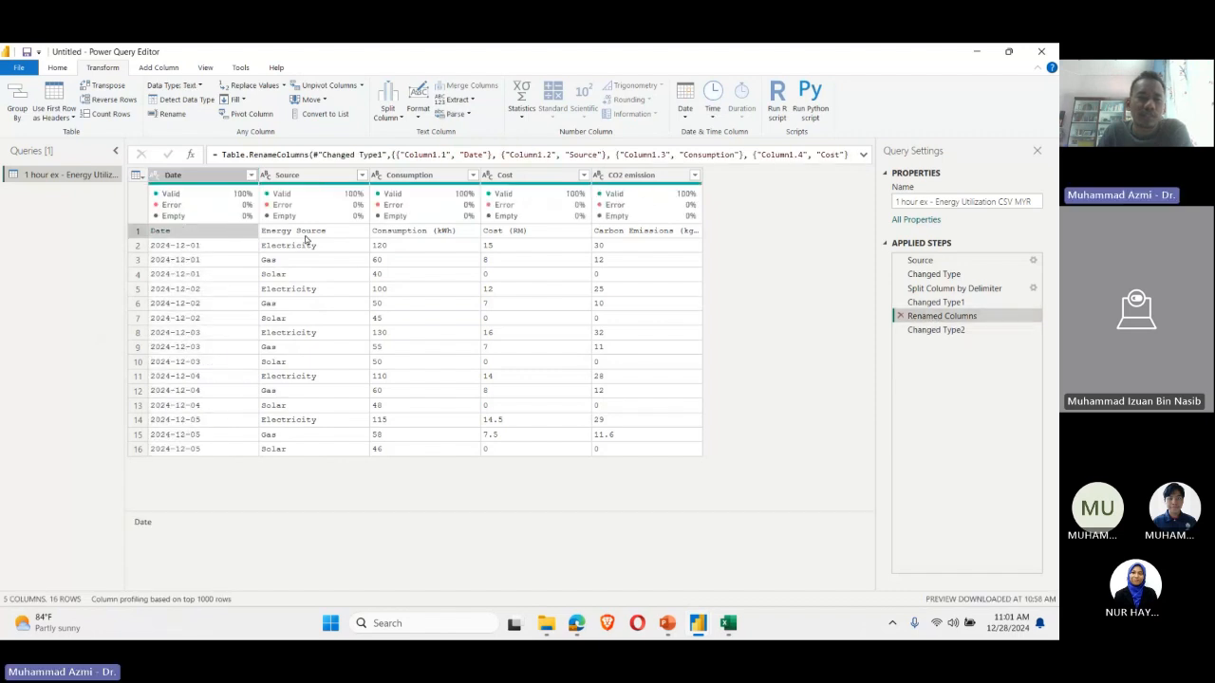
left_click(651, 233)
left_click(137, 232)
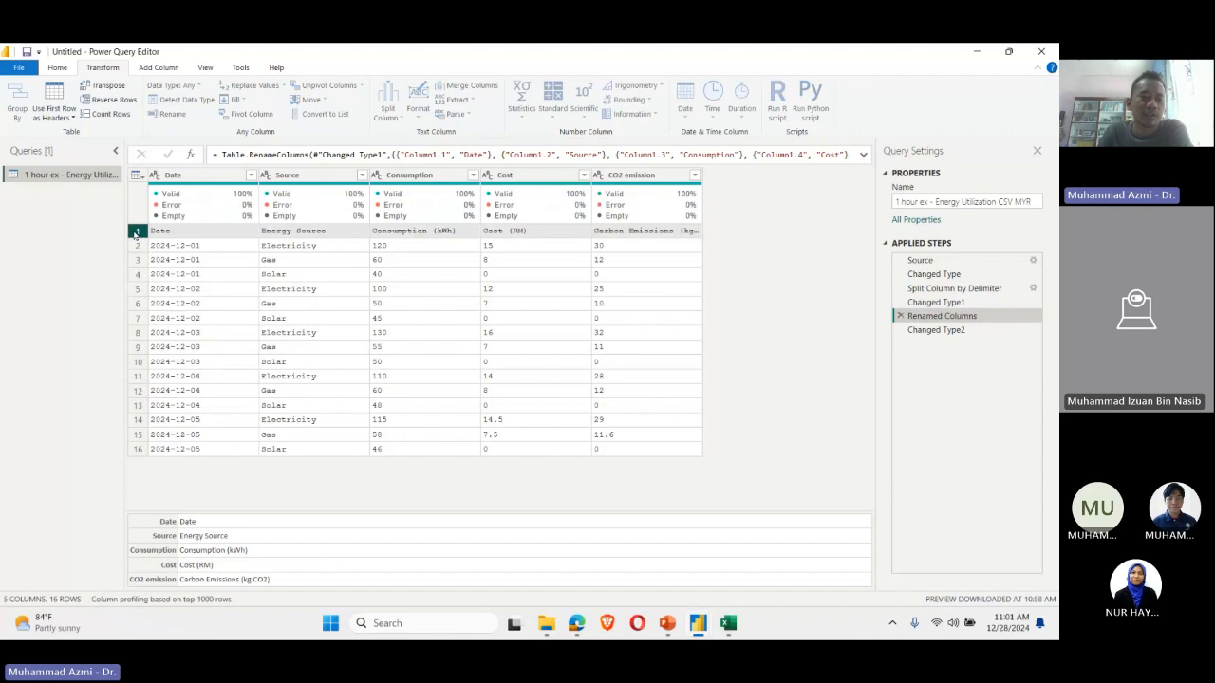
left_click(136, 233)
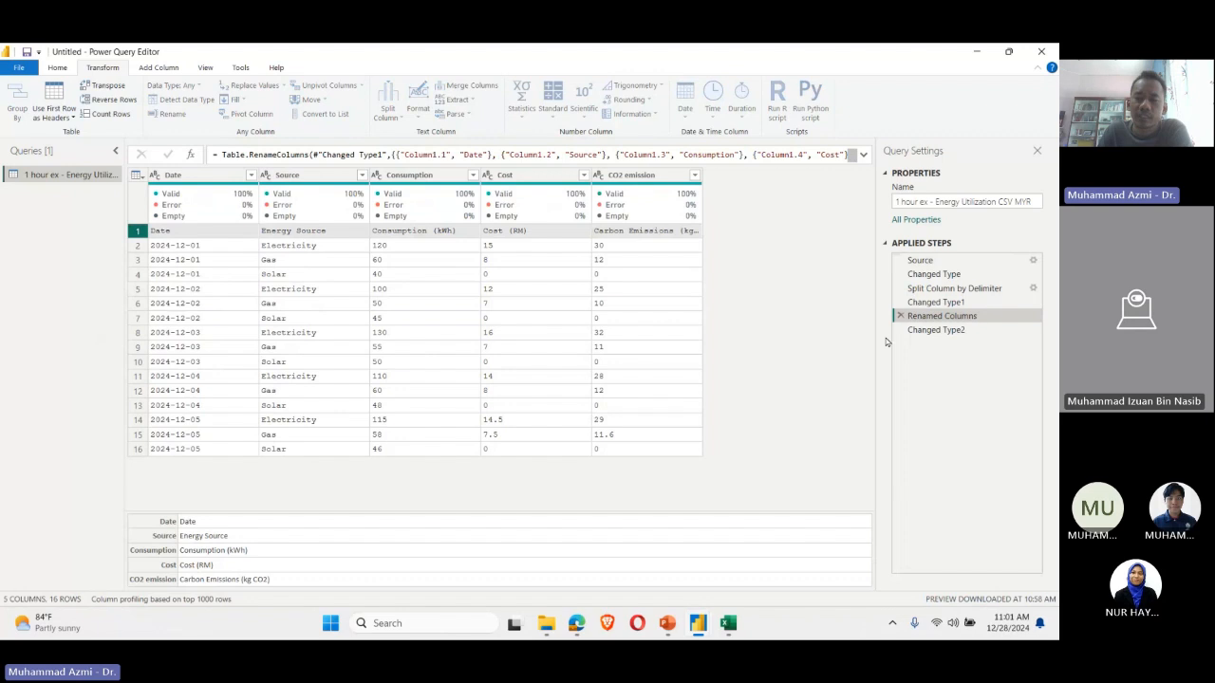
Step: Remove the Date column's type change from the query's applied steps
left_click(928, 334)
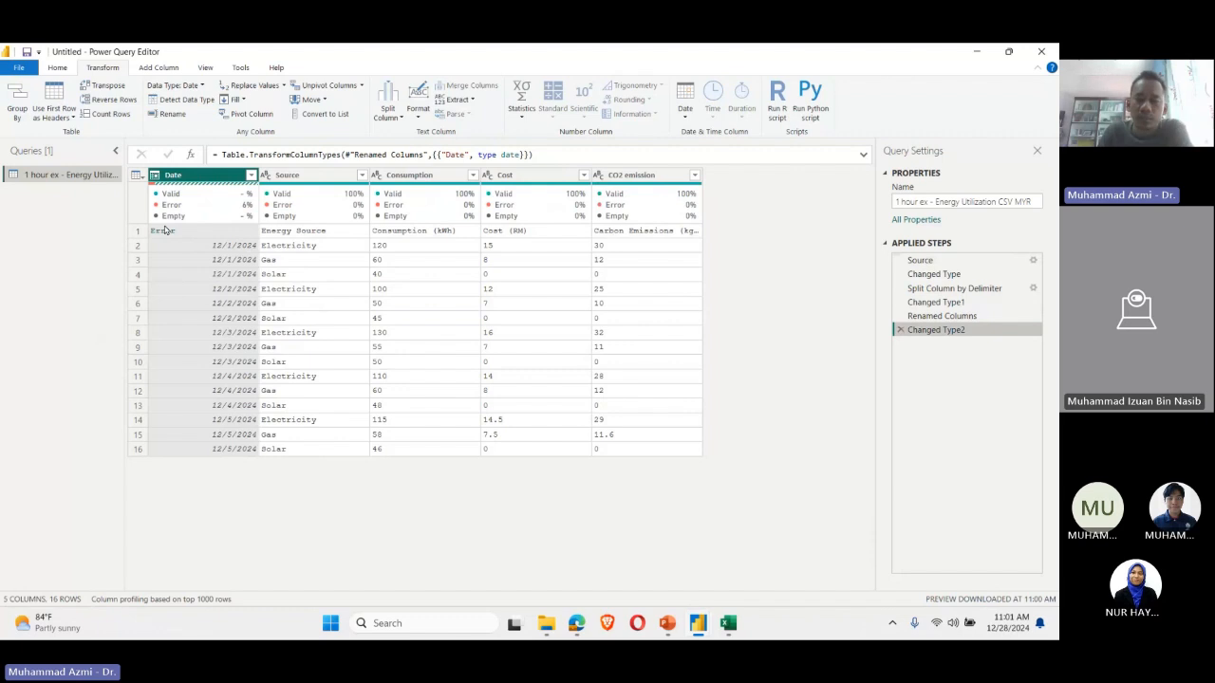
left_click(901, 330)
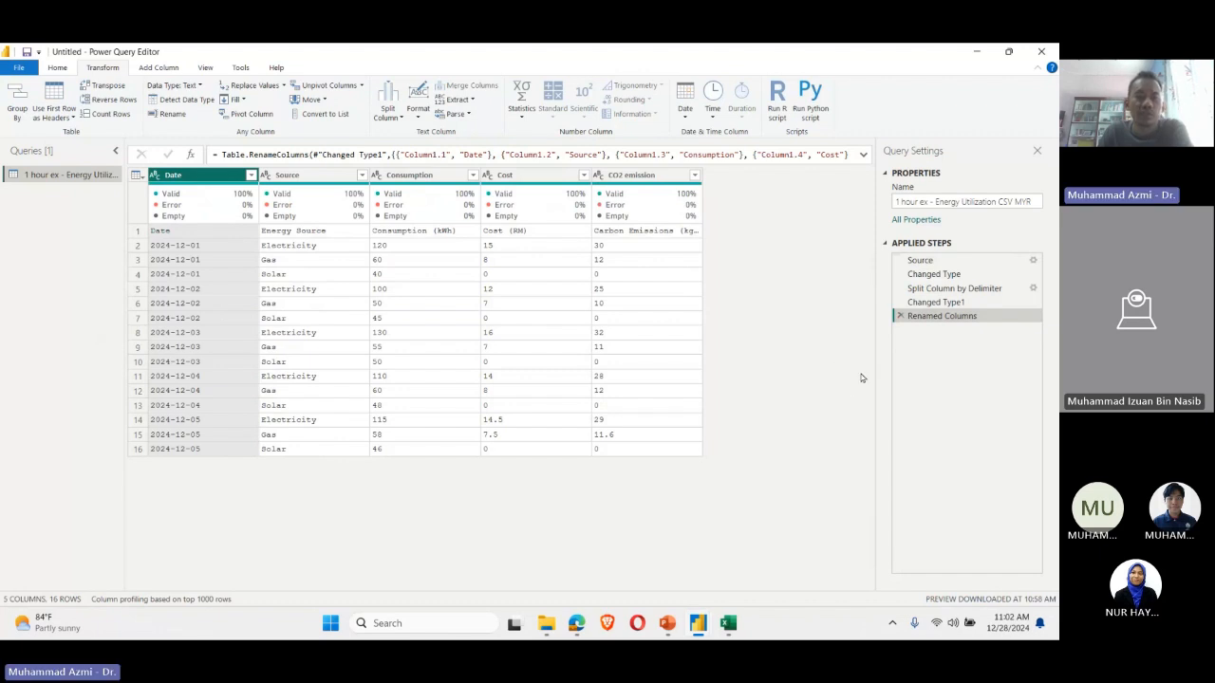
Step: Promote the table's first row to column headers
left_click(136, 233)
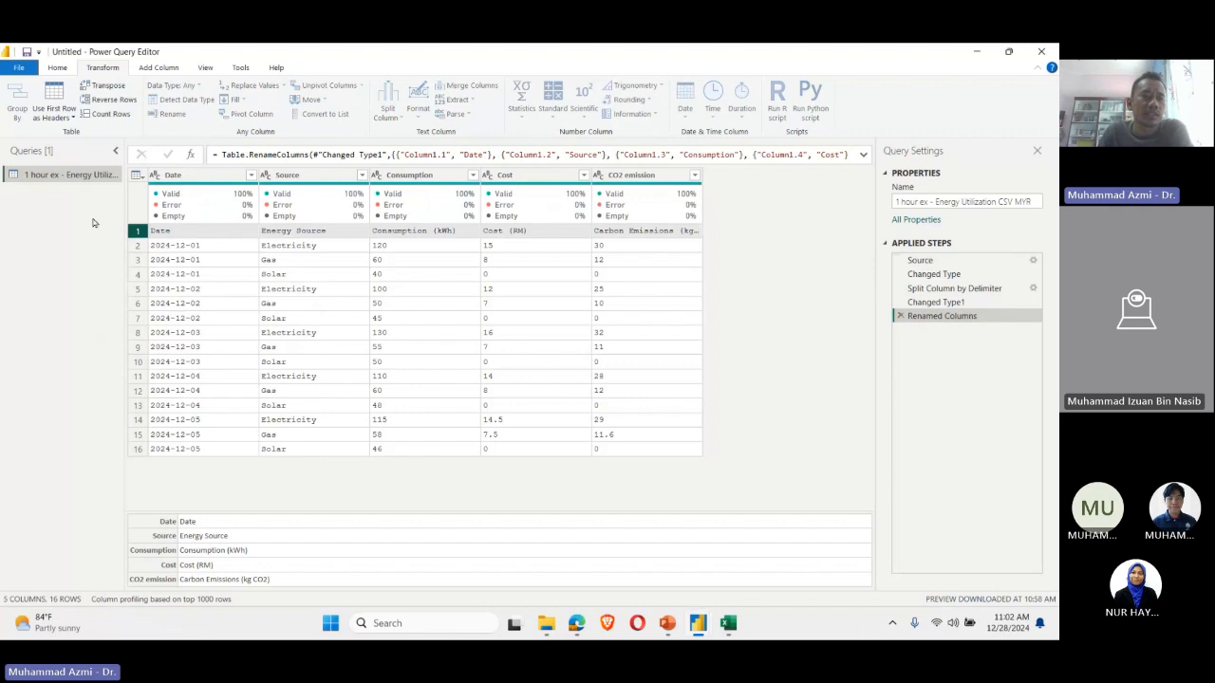
left_click(205, 67)
left_click(240, 67)
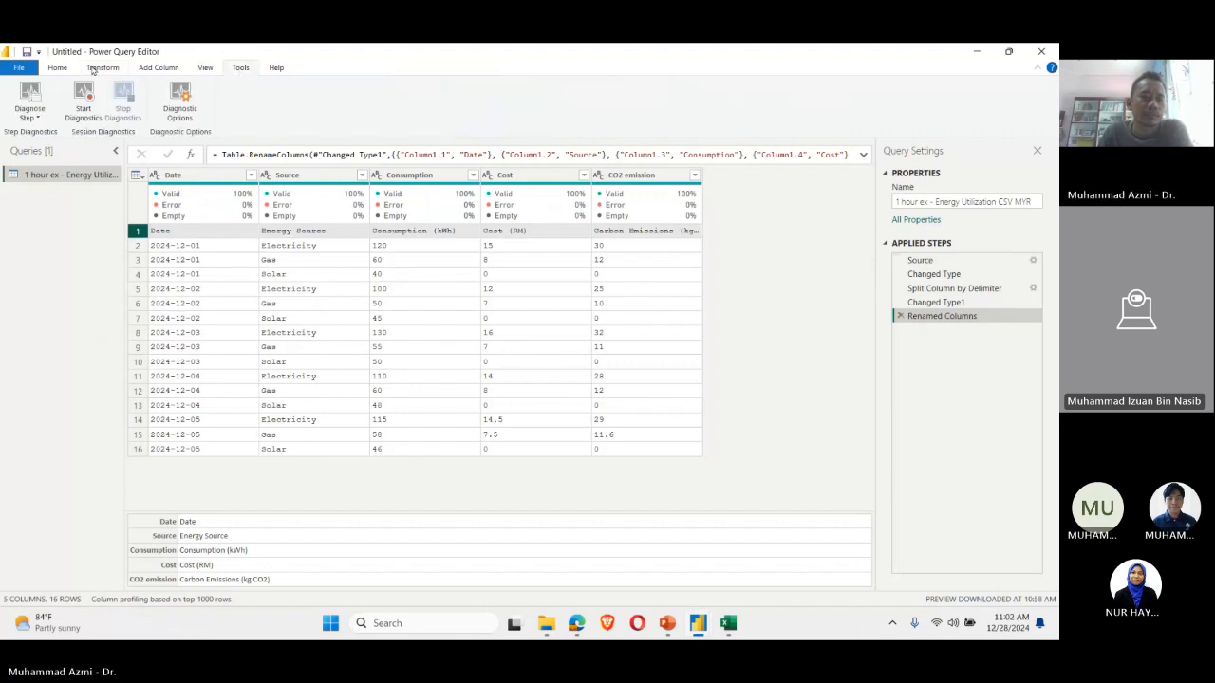
left_click(59, 67)
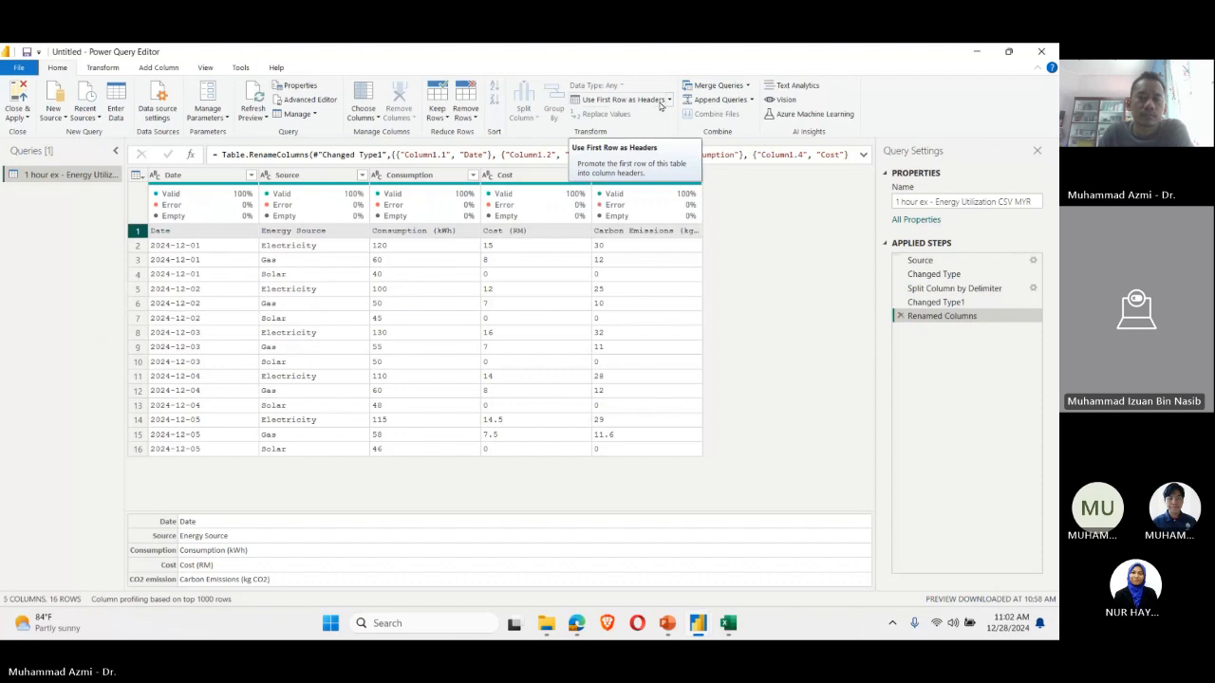
left_click(660, 102)
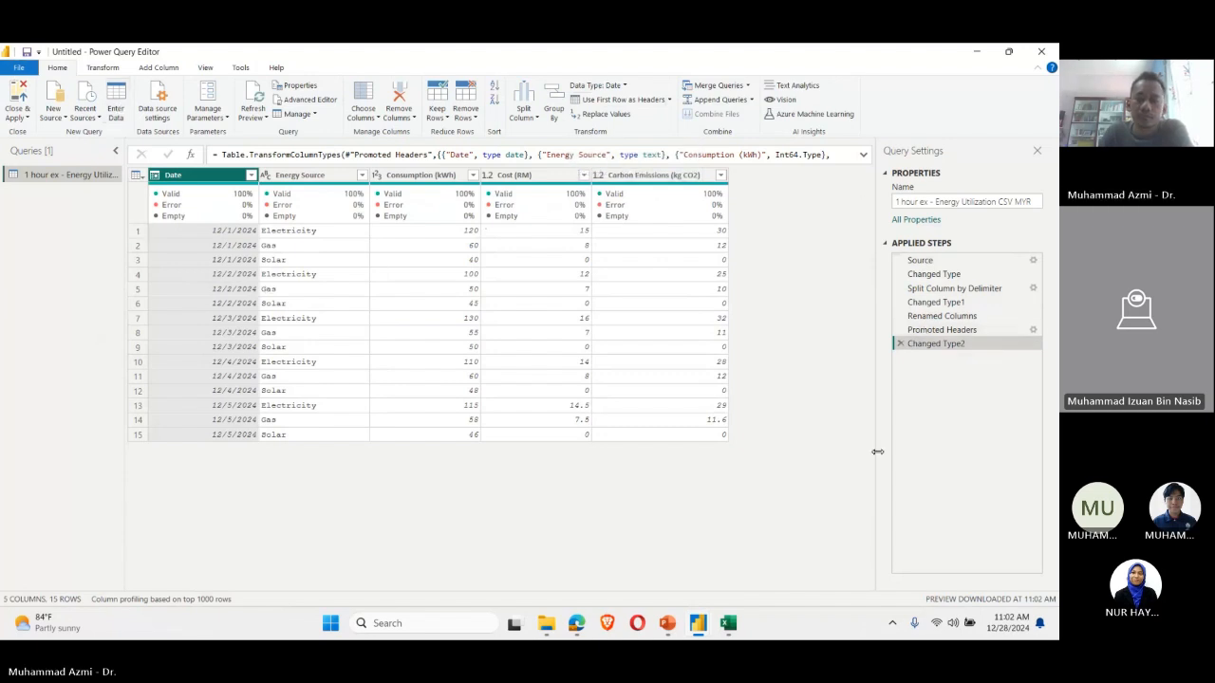
Step: Remove the Changed Type2 step that follows the header promotion in the applied steps
left_click(934, 320)
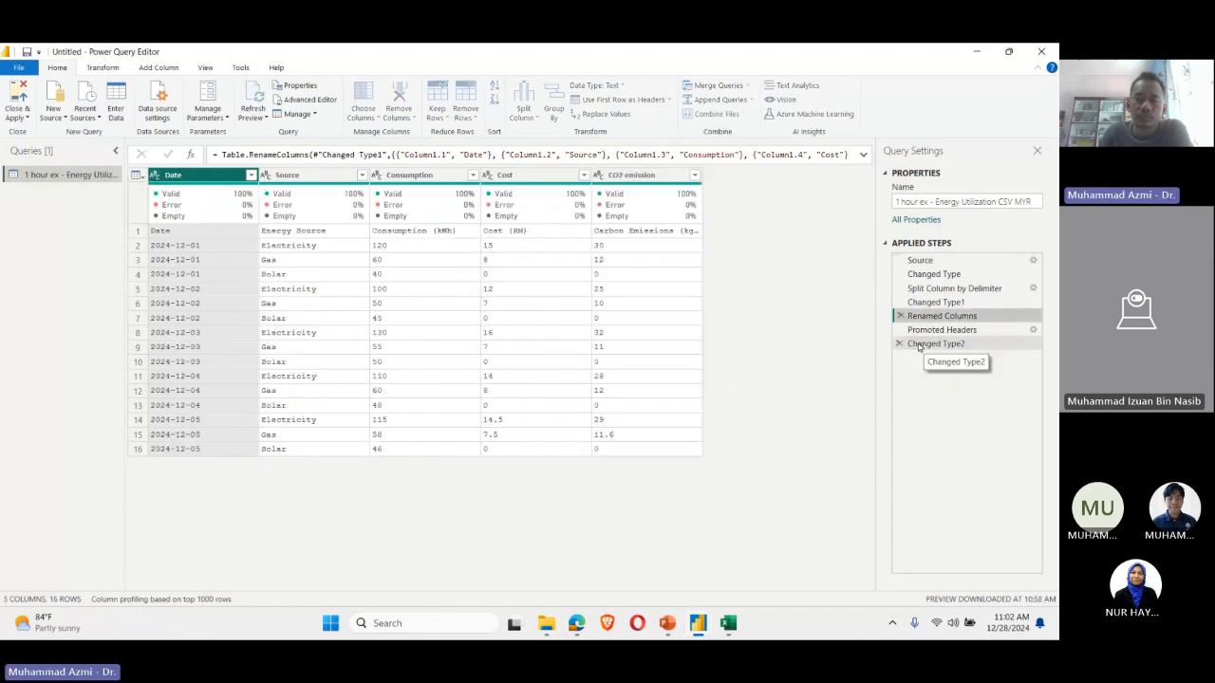
left_click(902, 344)
left_click(902, 343)
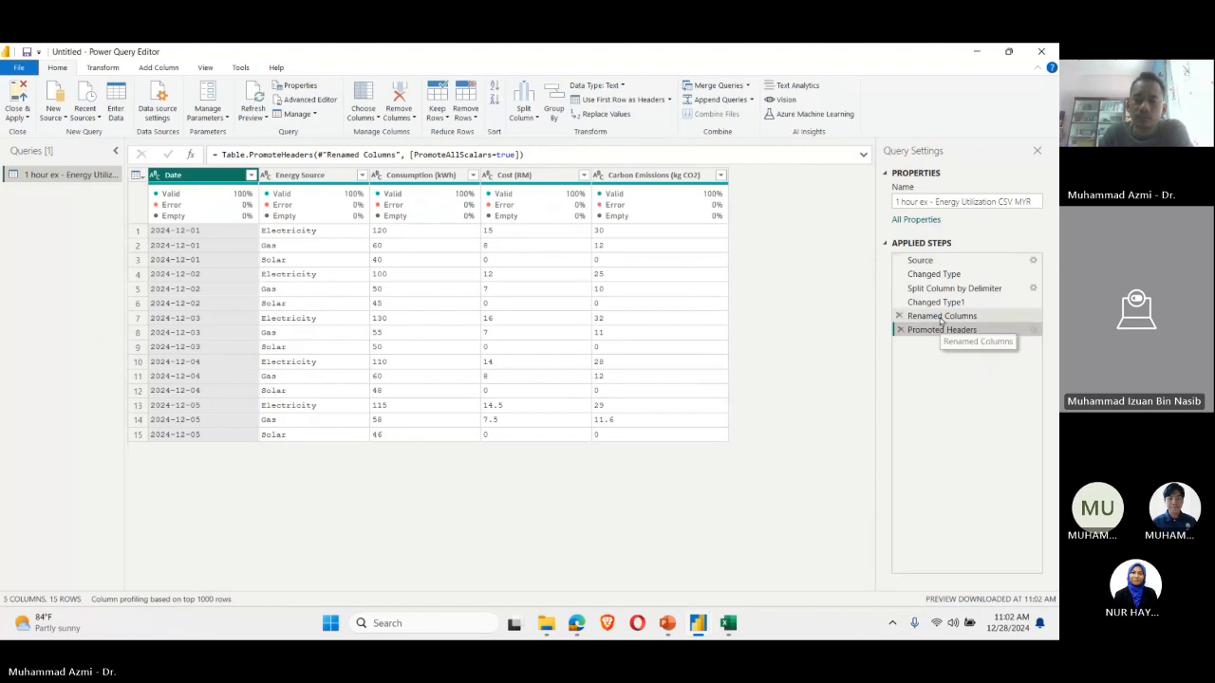
Step: Compare the table before and after the header promotion, and remove the Promoted Headers step
left_click(939, 320)
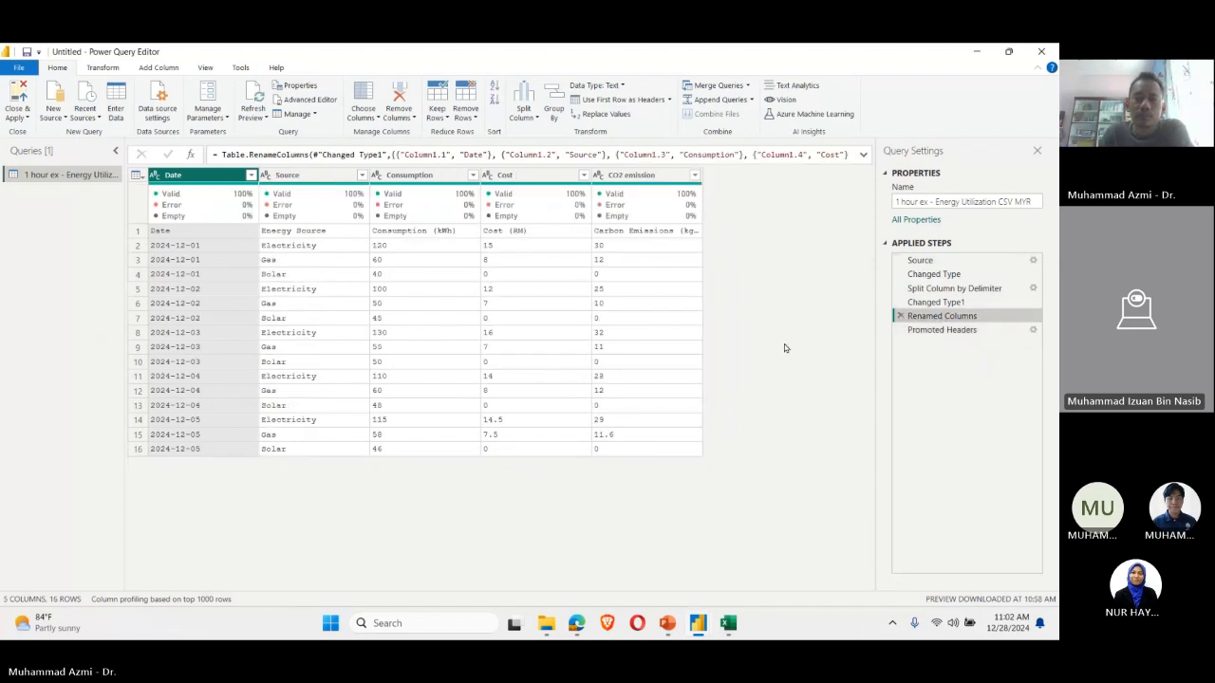
left_click(937, 332)
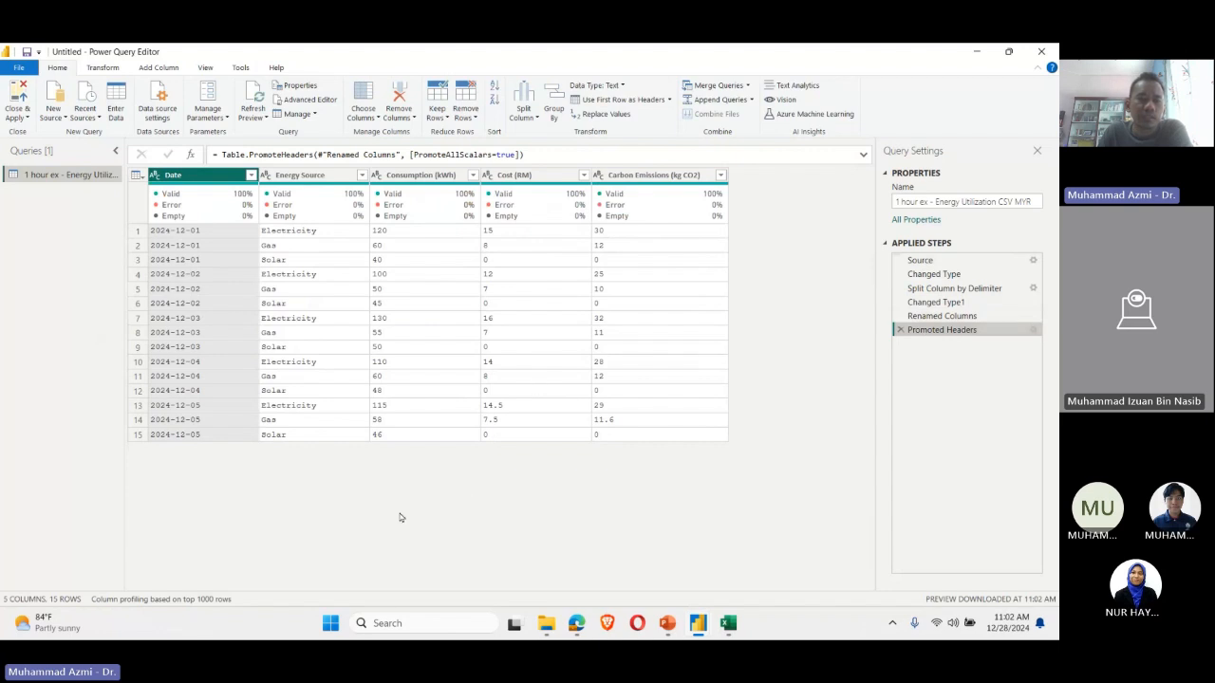
left_click(962, 319)
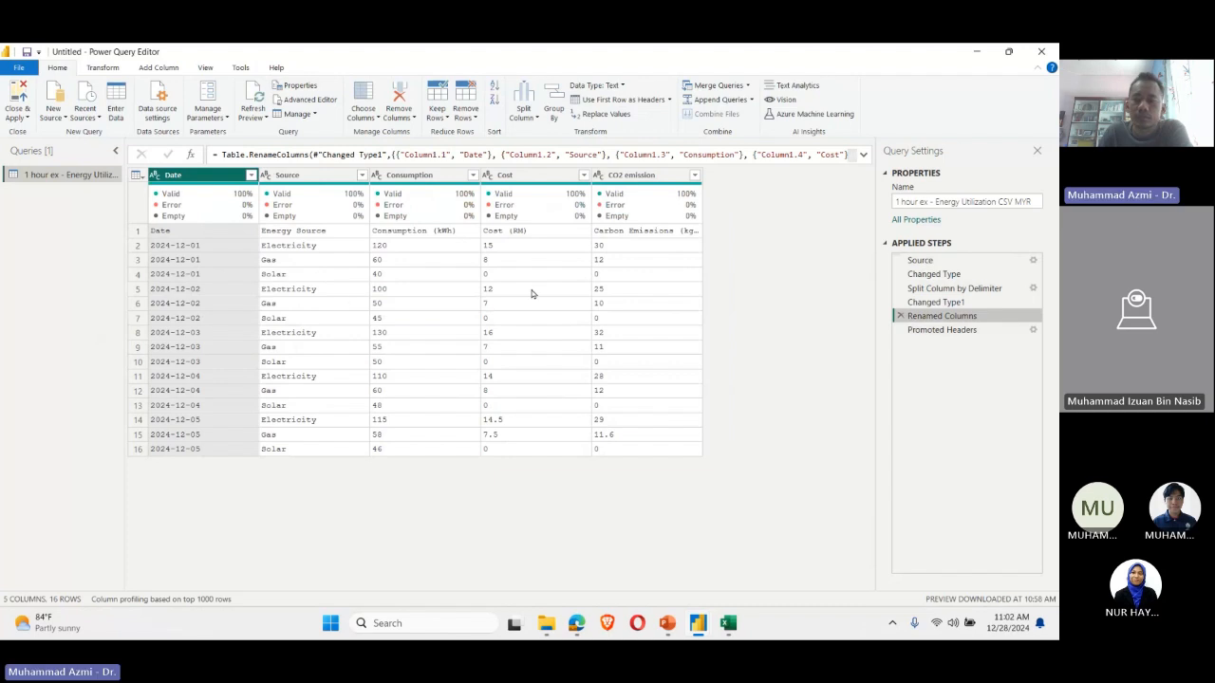
left_click(897, 329)
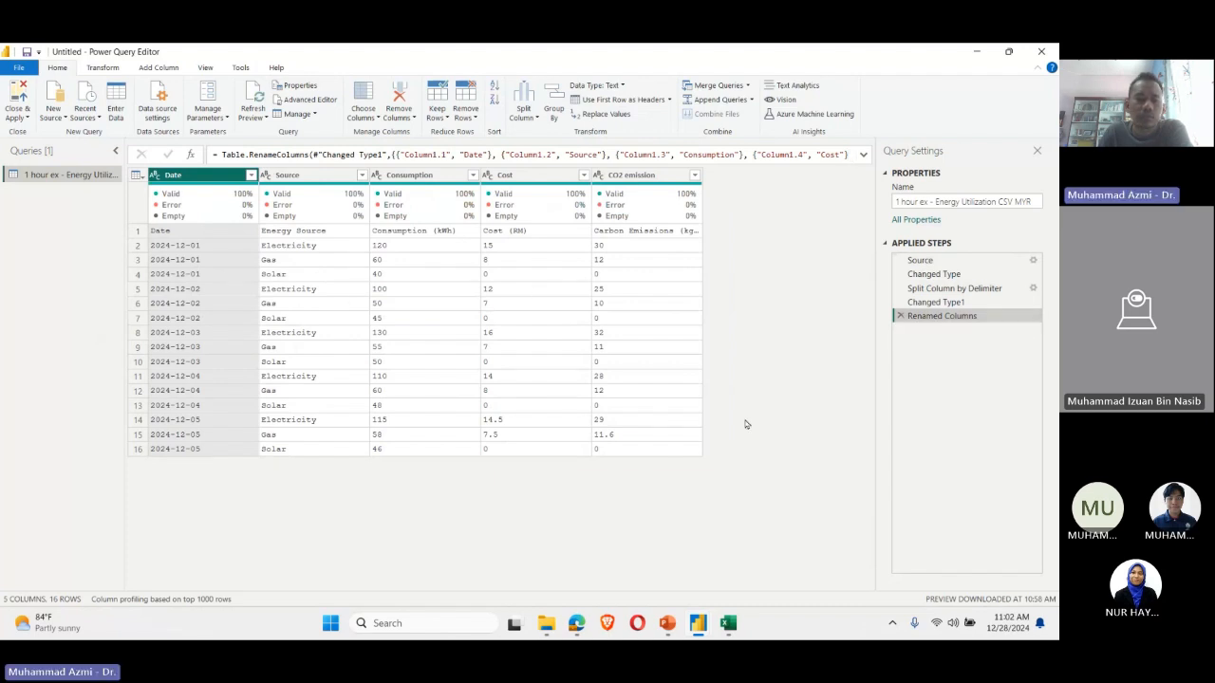
Step: Review the first row's labels against the date values below and use that row as the column headers
left_click(137, 232)
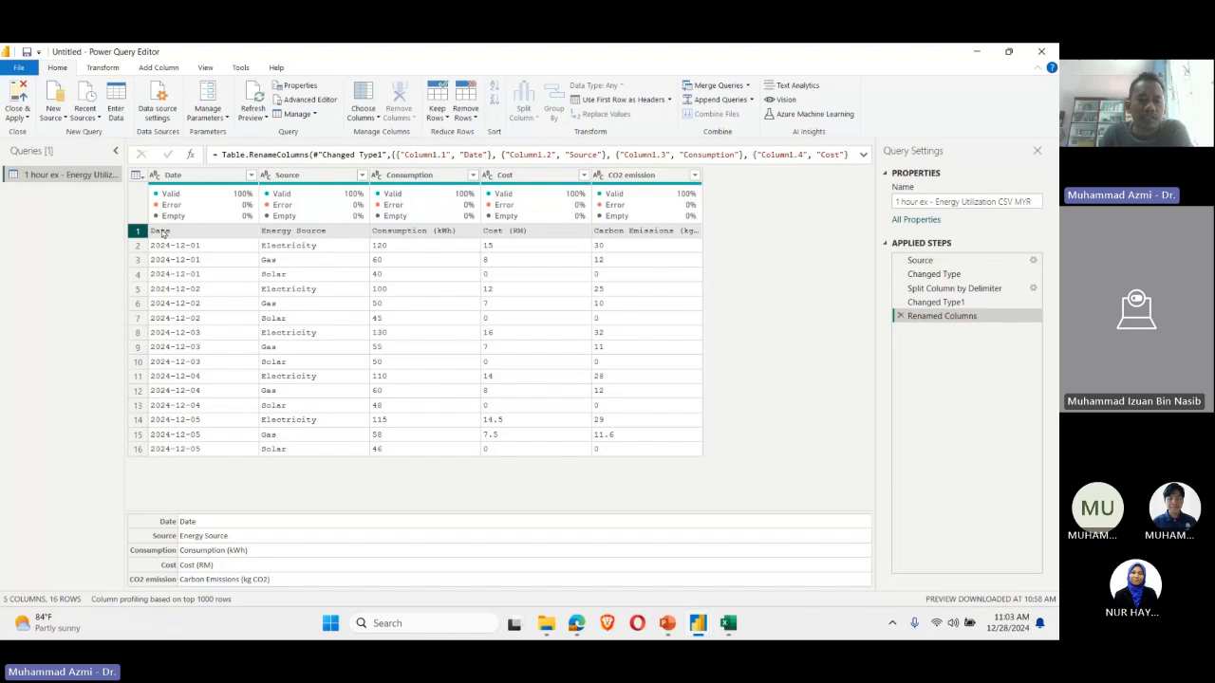
left_click(198, 244)
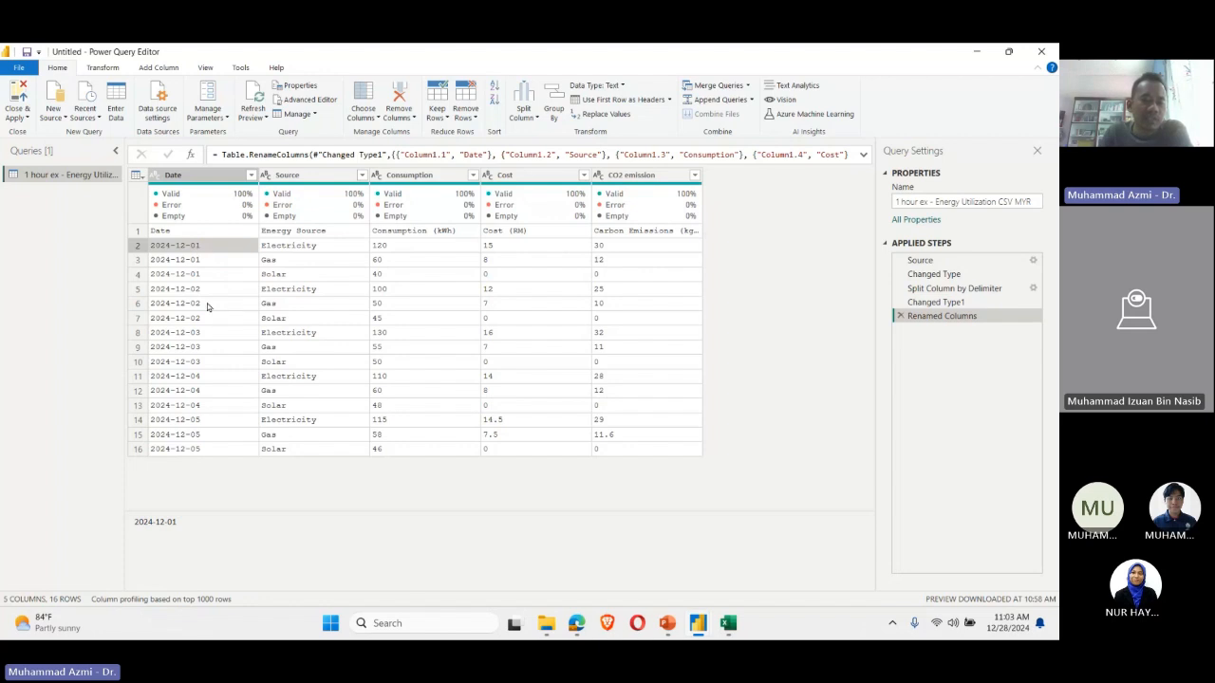
left_click(185, 236)
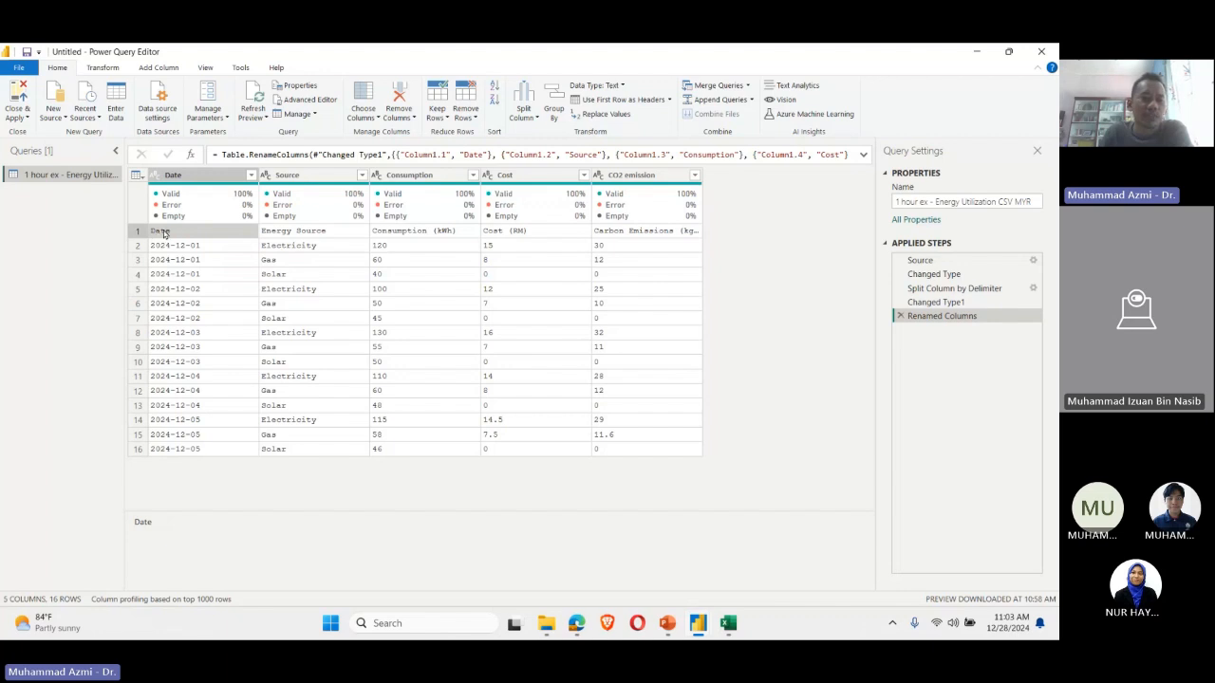
left_click(142, 231)
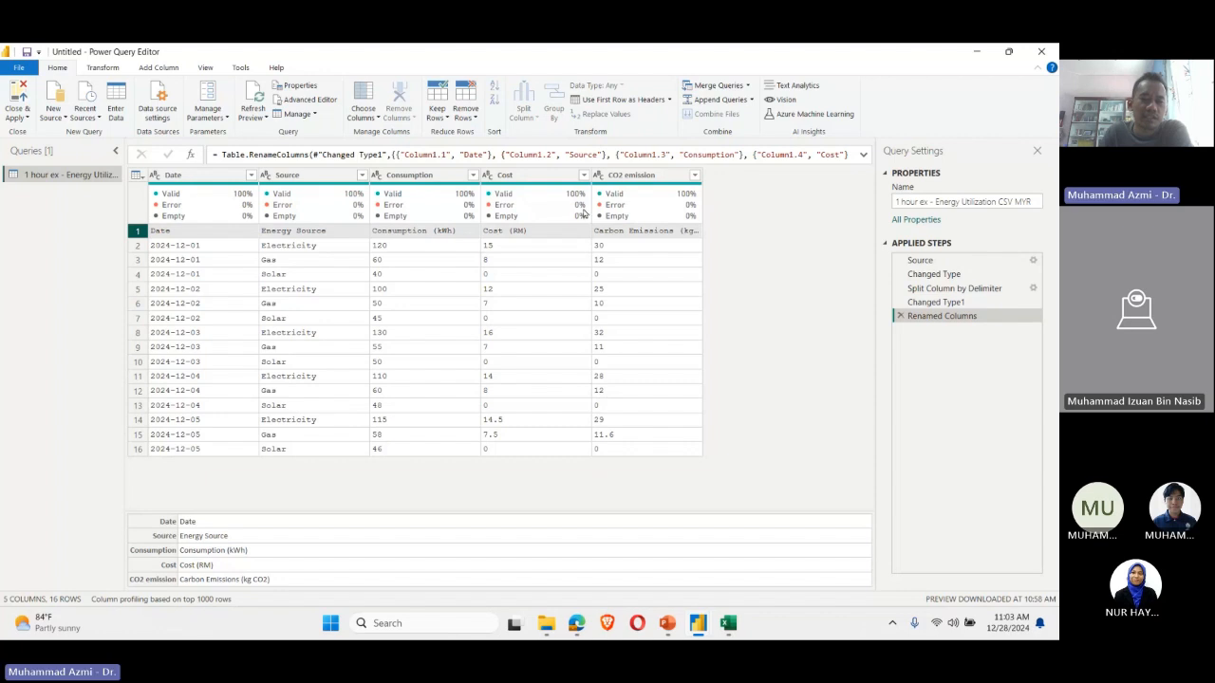
left_click(142, 232)
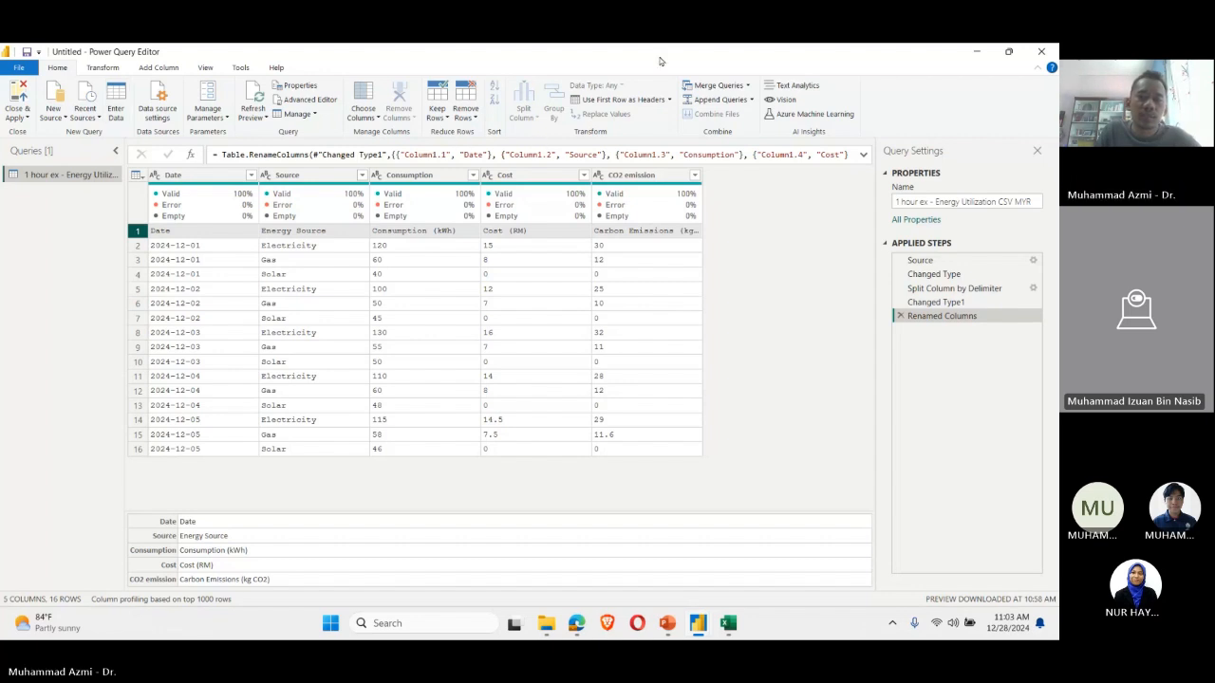
left_click(614, 105)
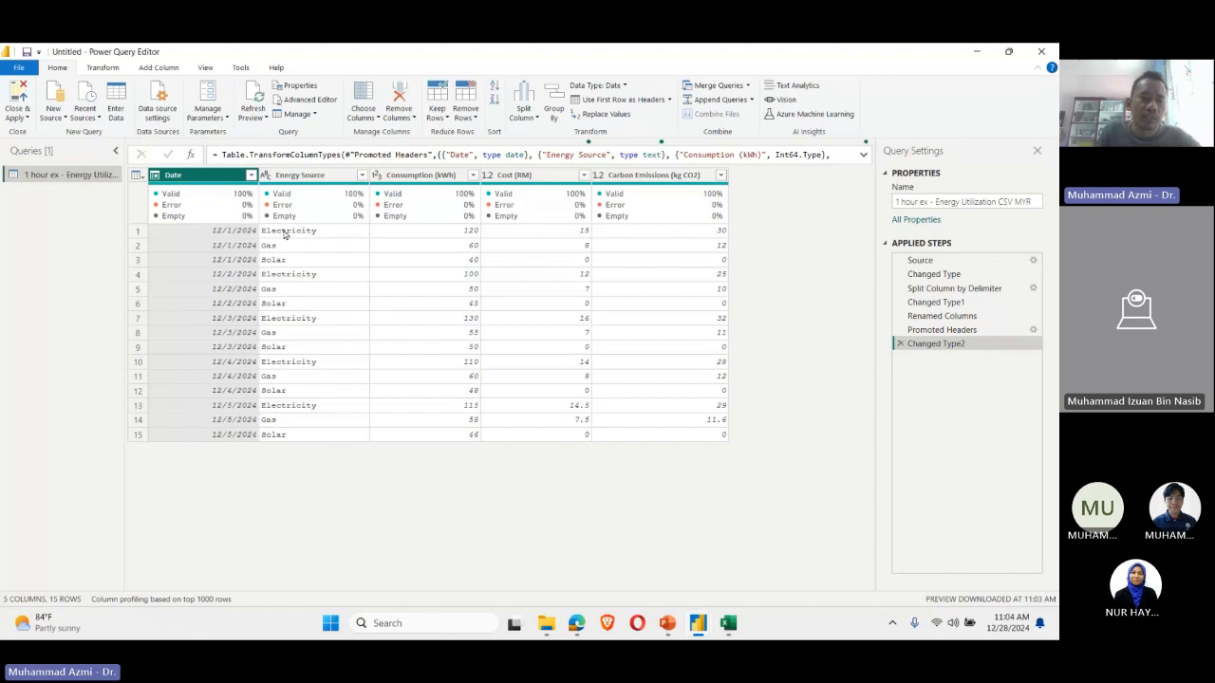
Step: Check the Date and Energy Source values and review the Date column's data type options without changing the type
left_click(198, 235)
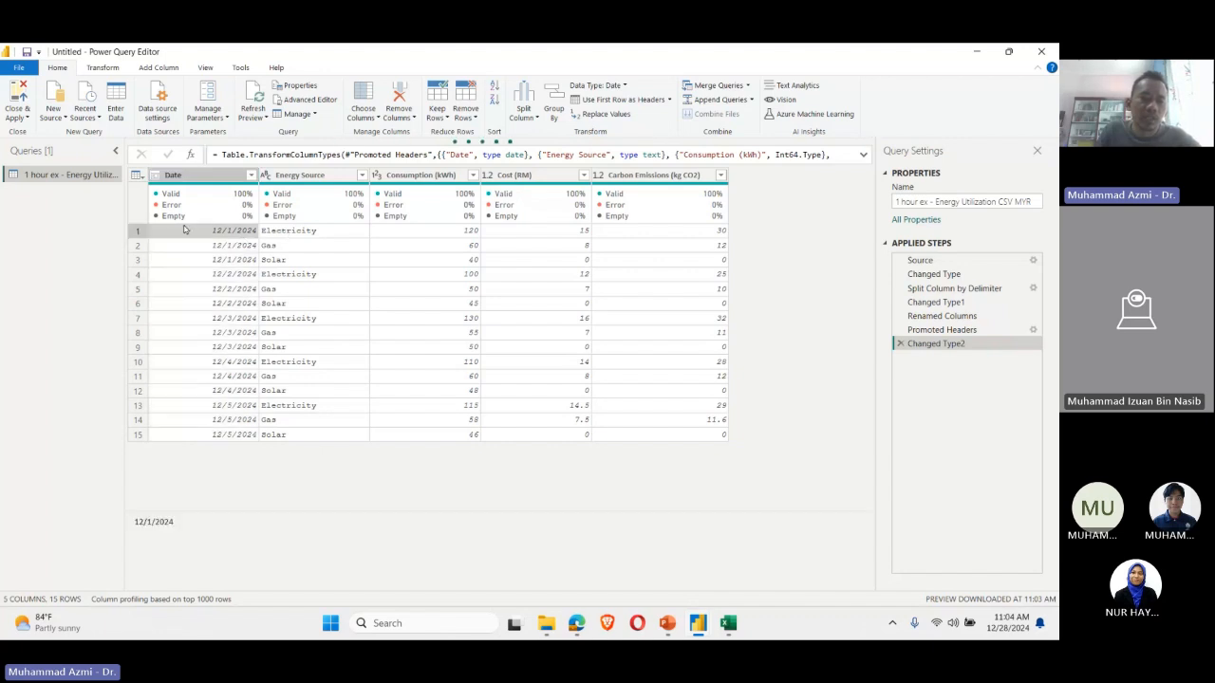
left_click(284, 233)
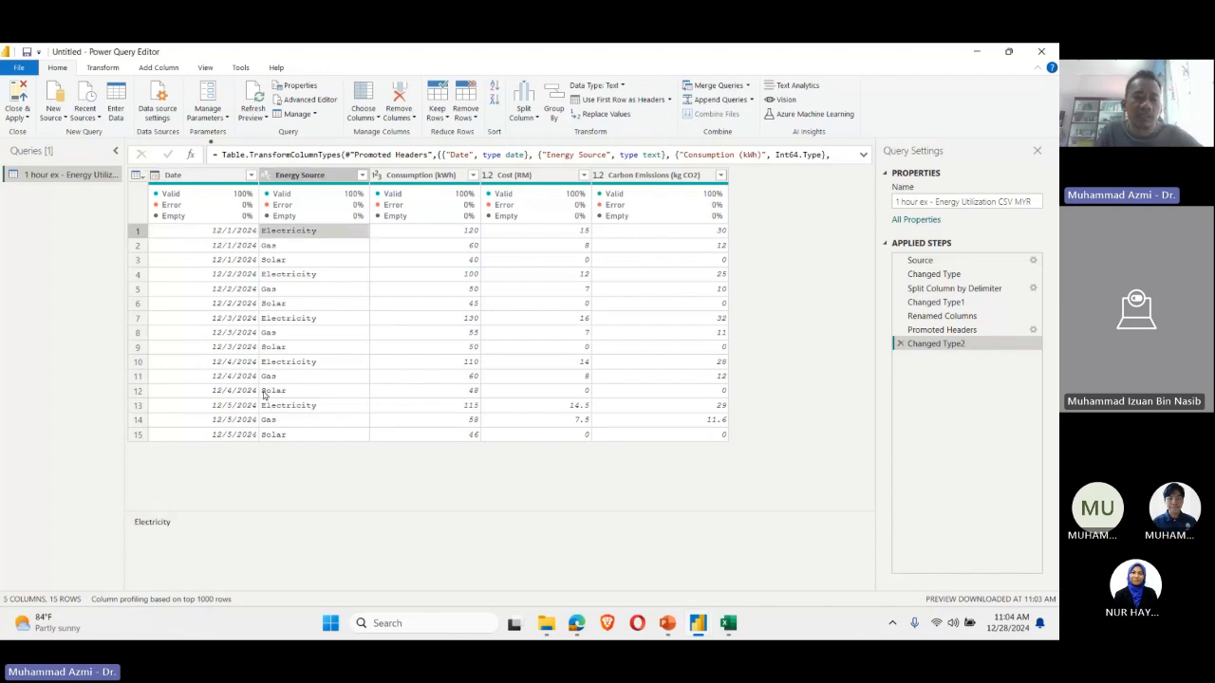
left_click(152, 176)
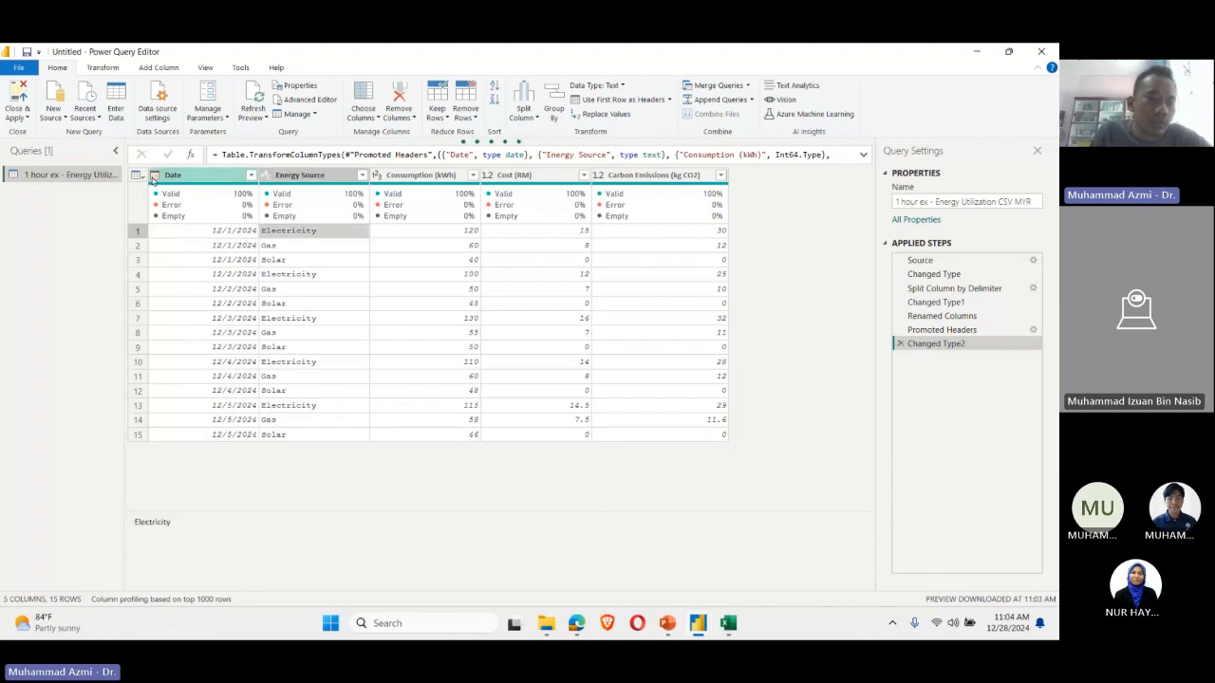
left_click(153, 177)
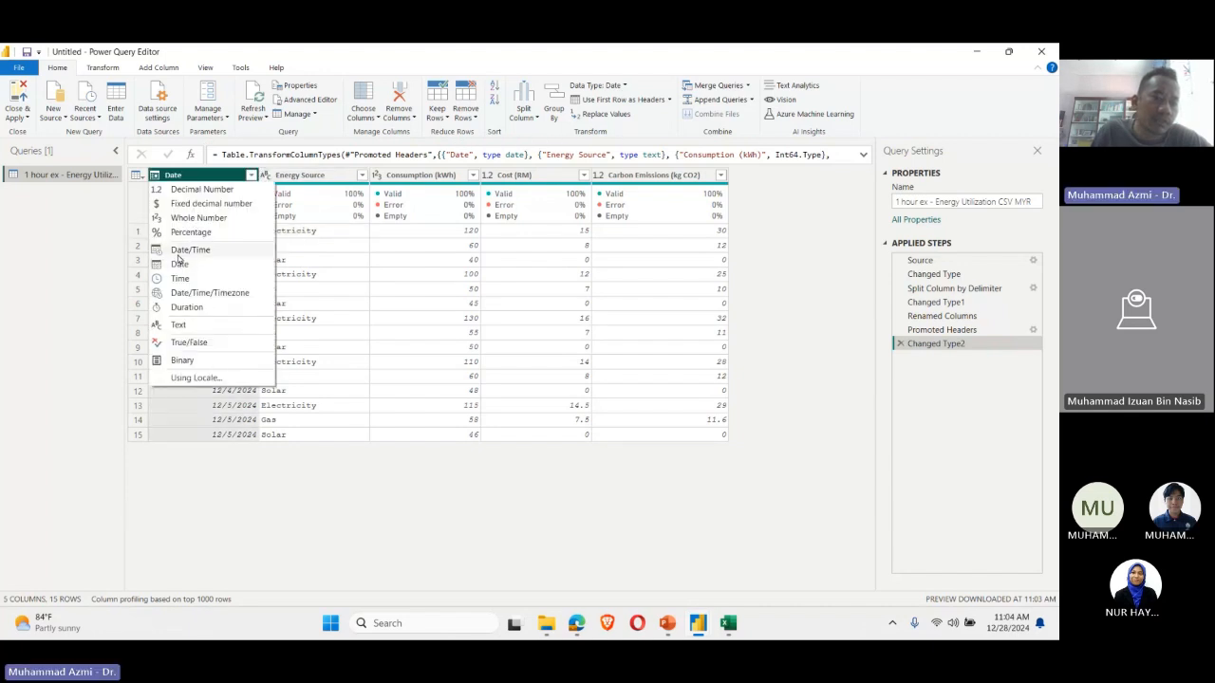
left_click(284, 376)
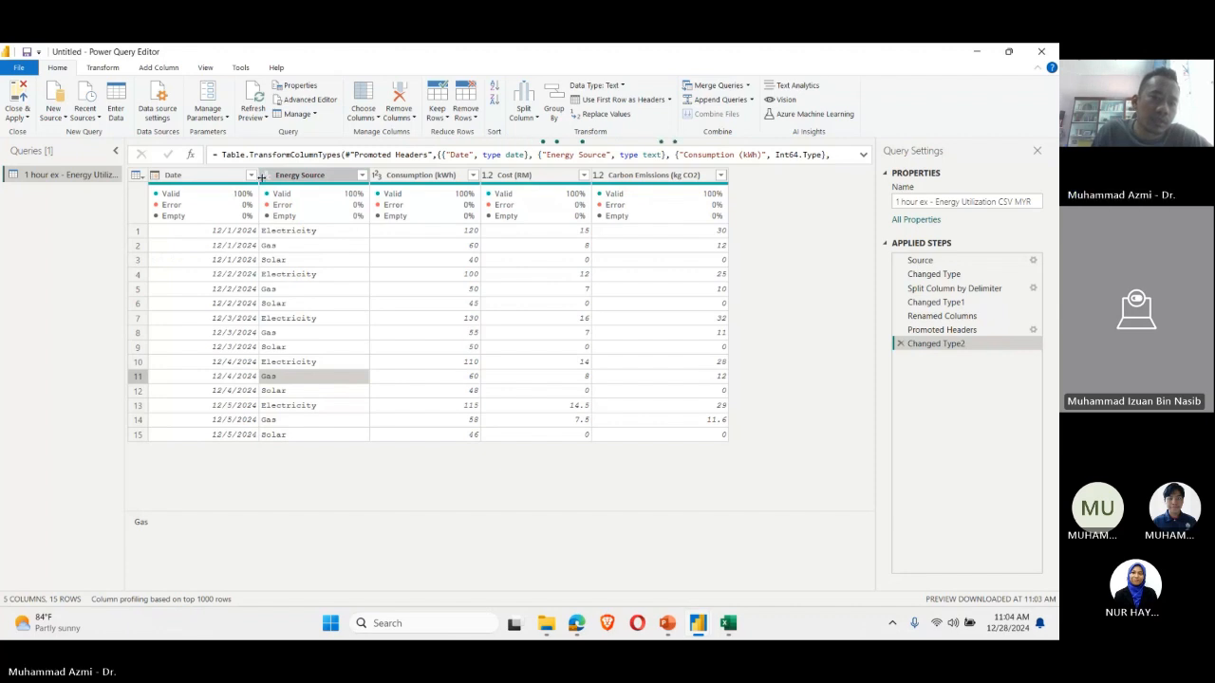
left_click(275, 320)
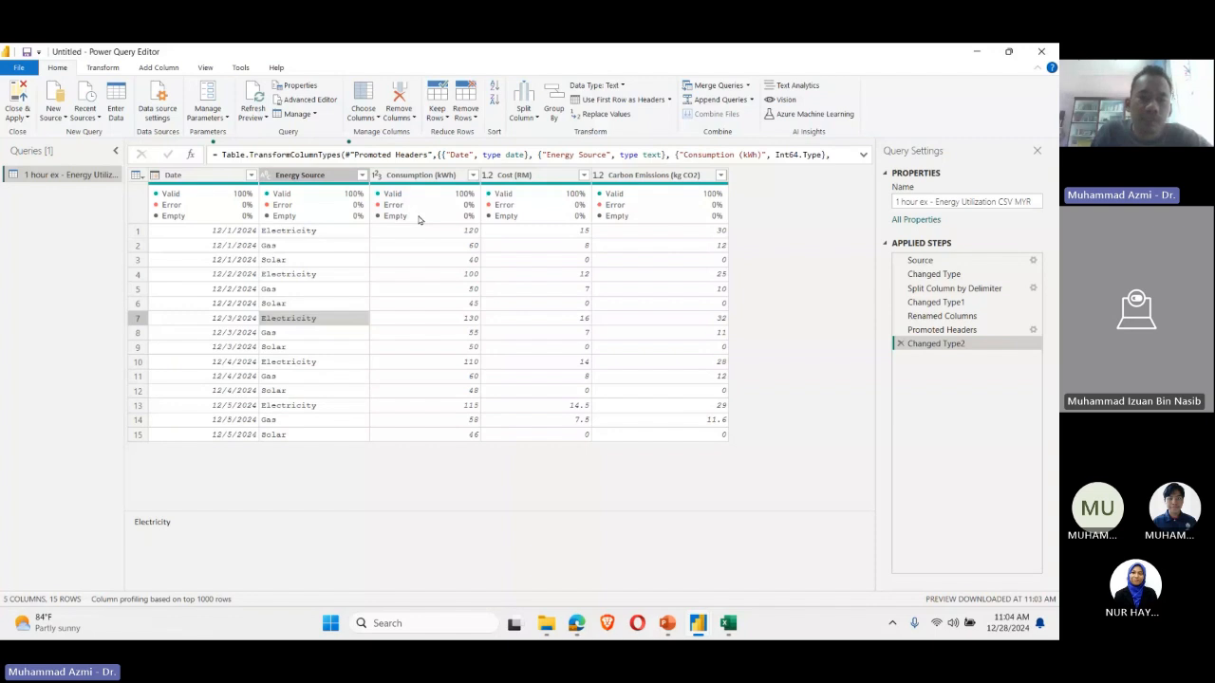
Step: Check the values in the Consumption, Cost (RM) and Carbon Emissions columns and view the Cost column's data type options without changing the type
left_click(469, 231)
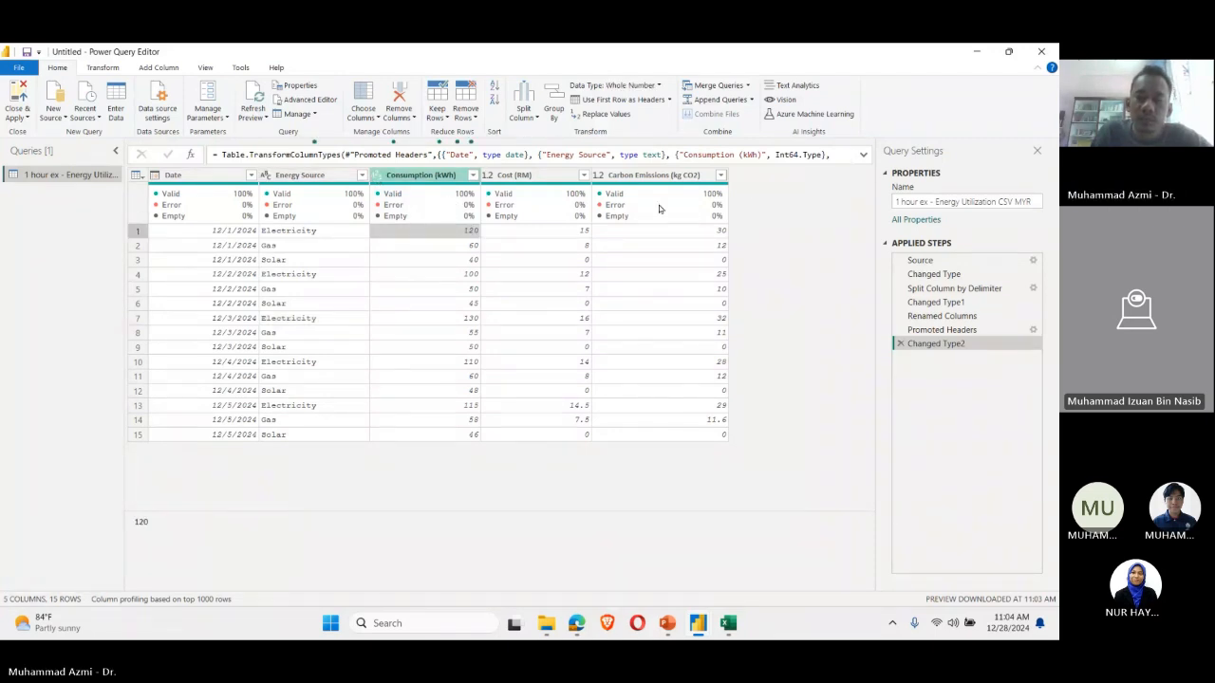
left_click(991, 315)
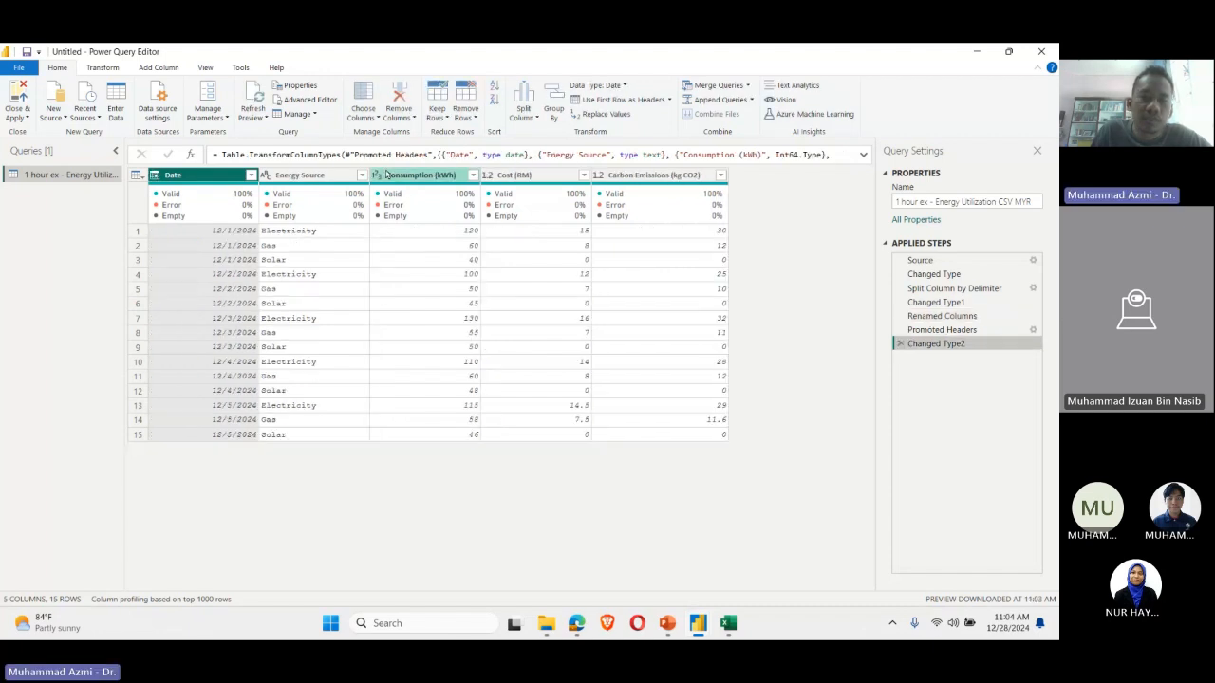
left_click(489, 175)
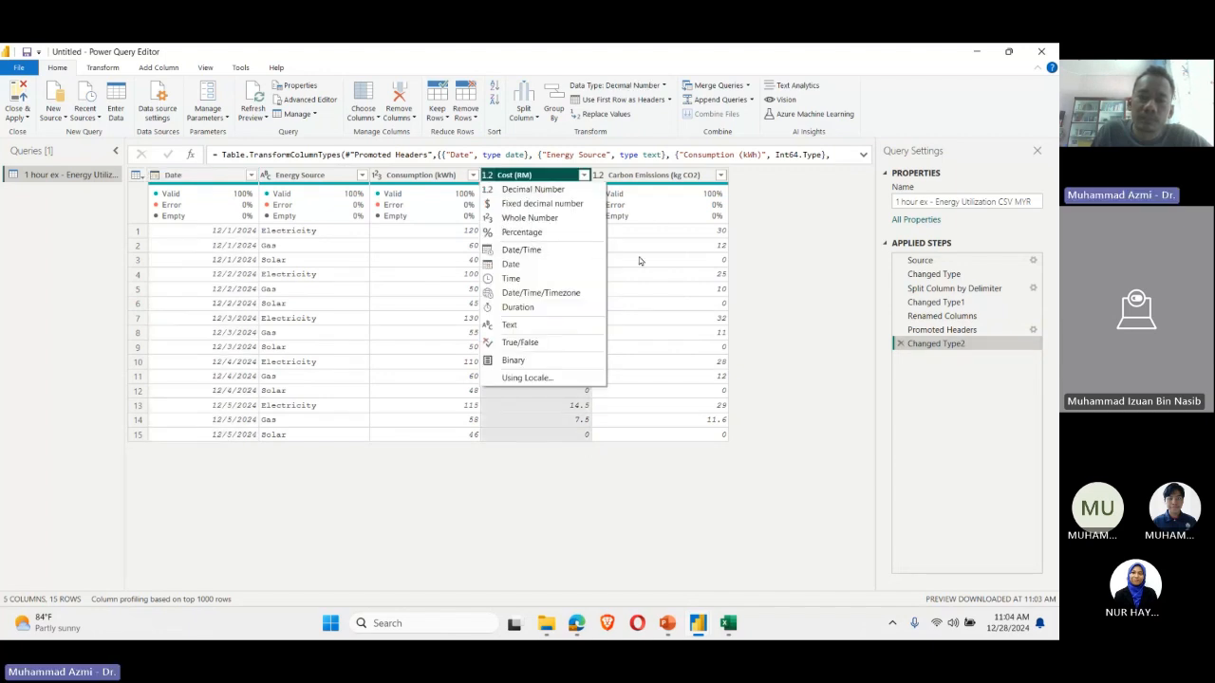
left_click(803, 270)
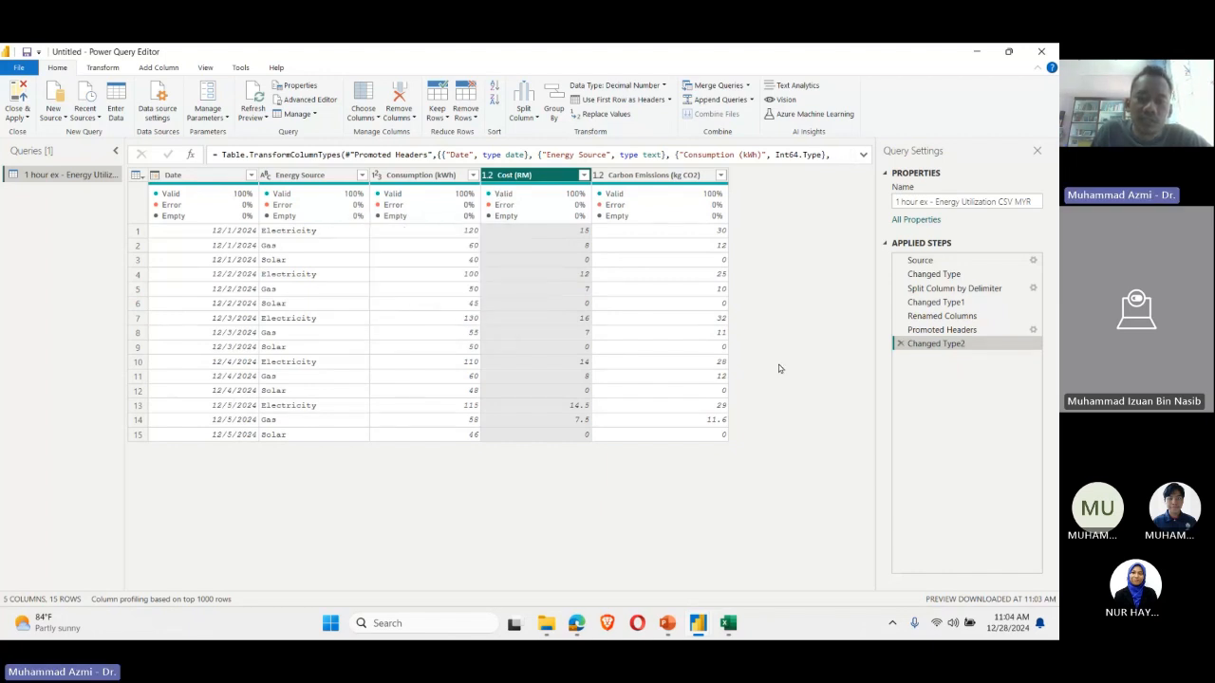
left_click(533, 408)
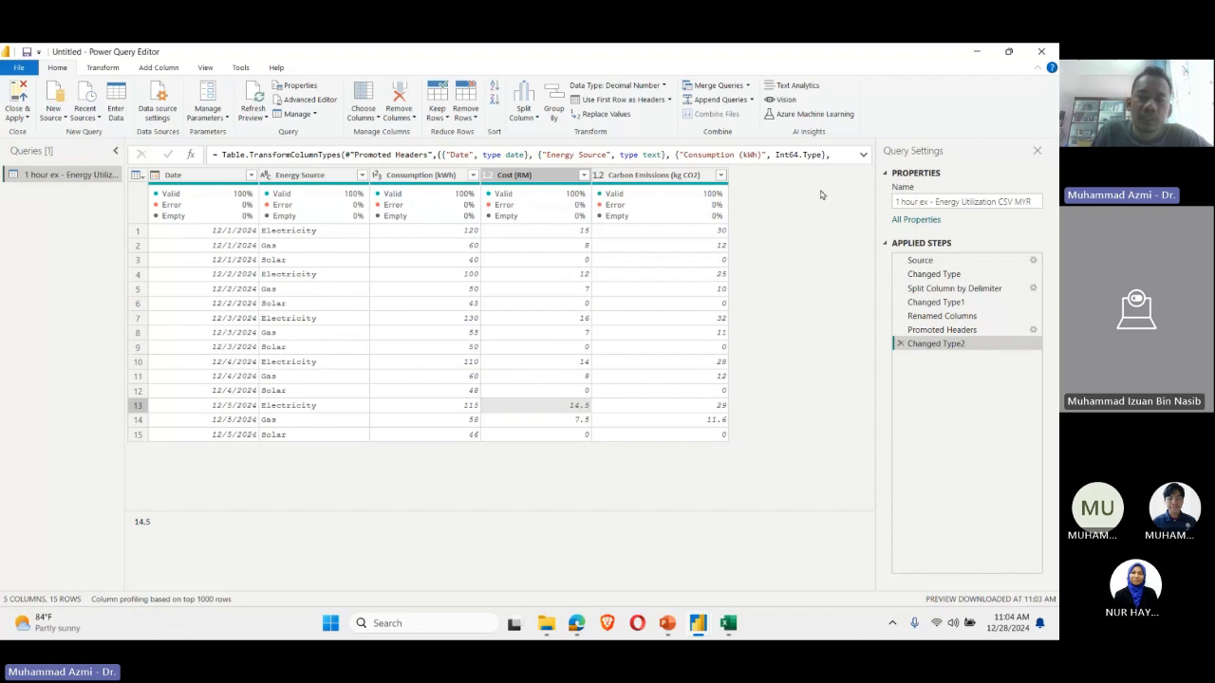
key("Right")
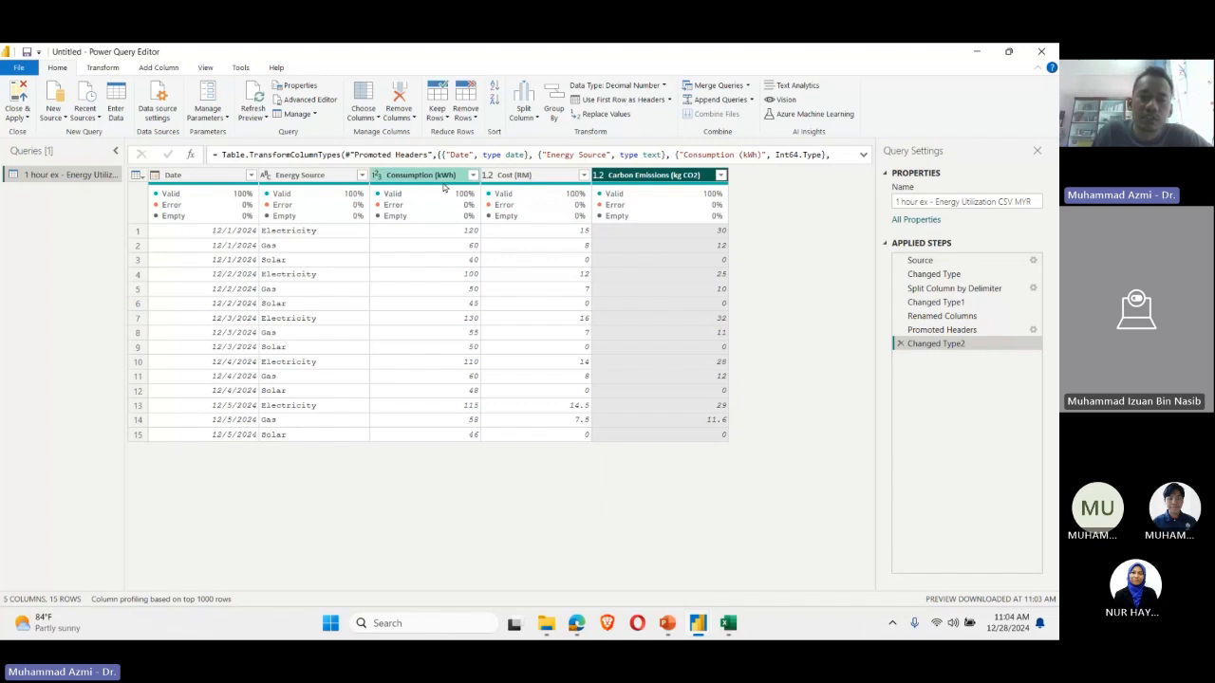
Step: Start a new custom column named "Cost per consumption"
left_click(104, 67)
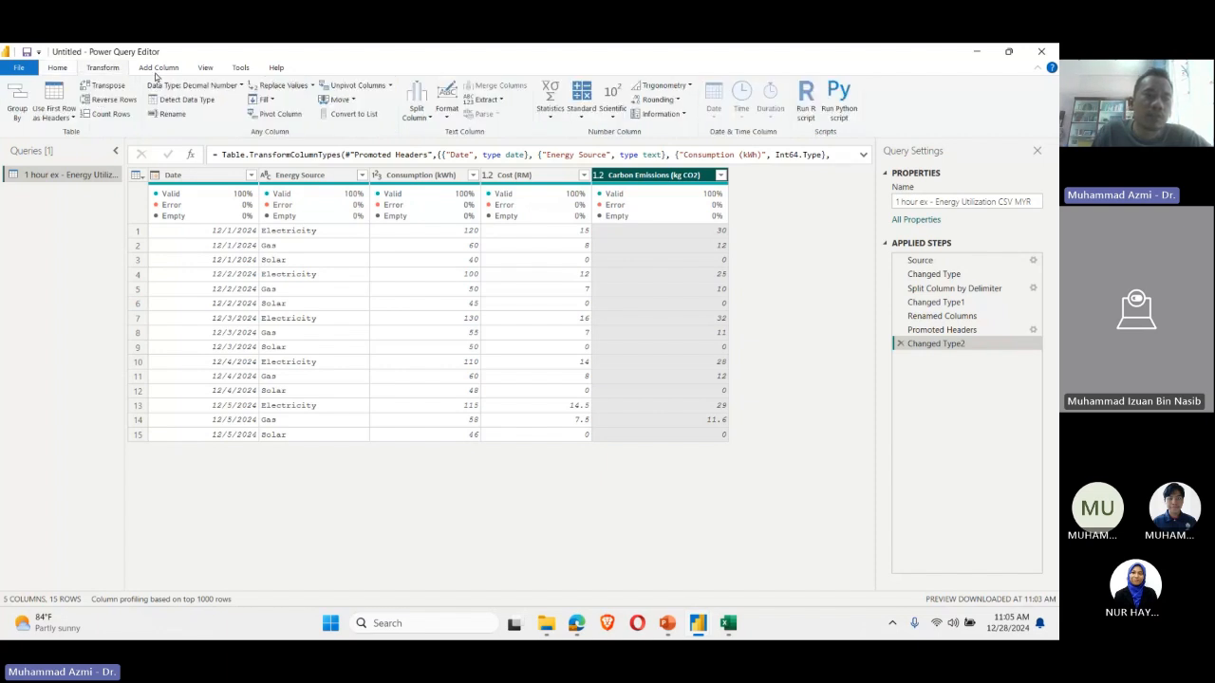
left_click(152, 68)
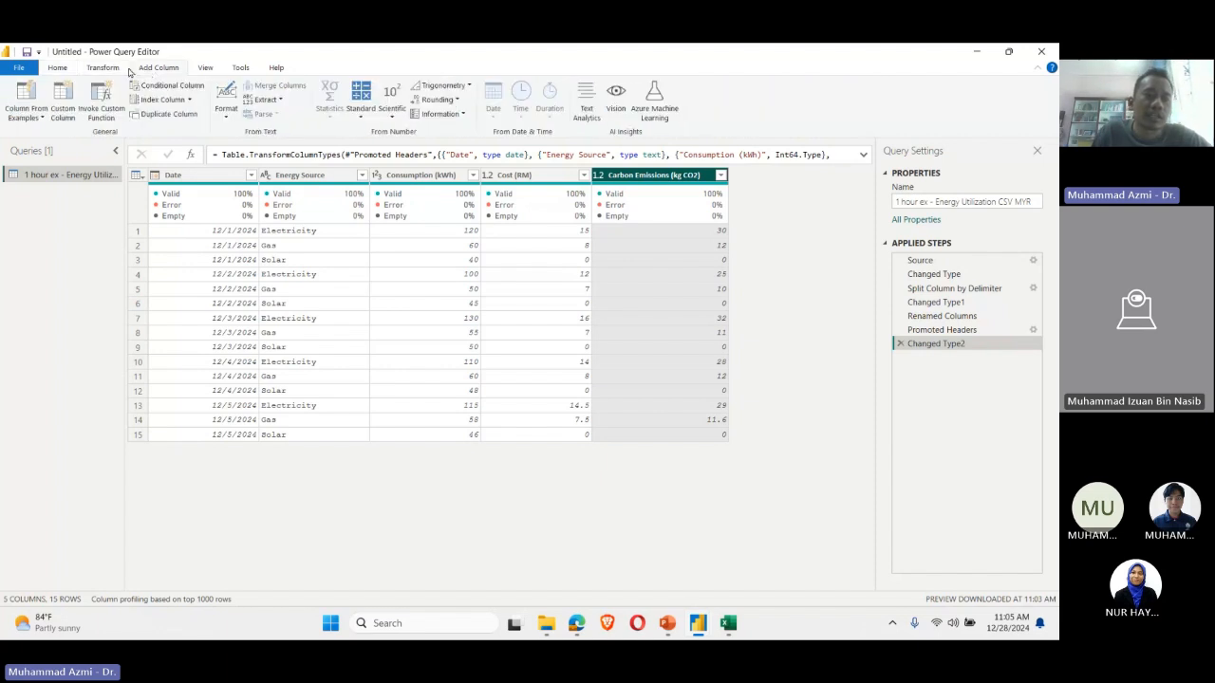
left_click(65, 115)
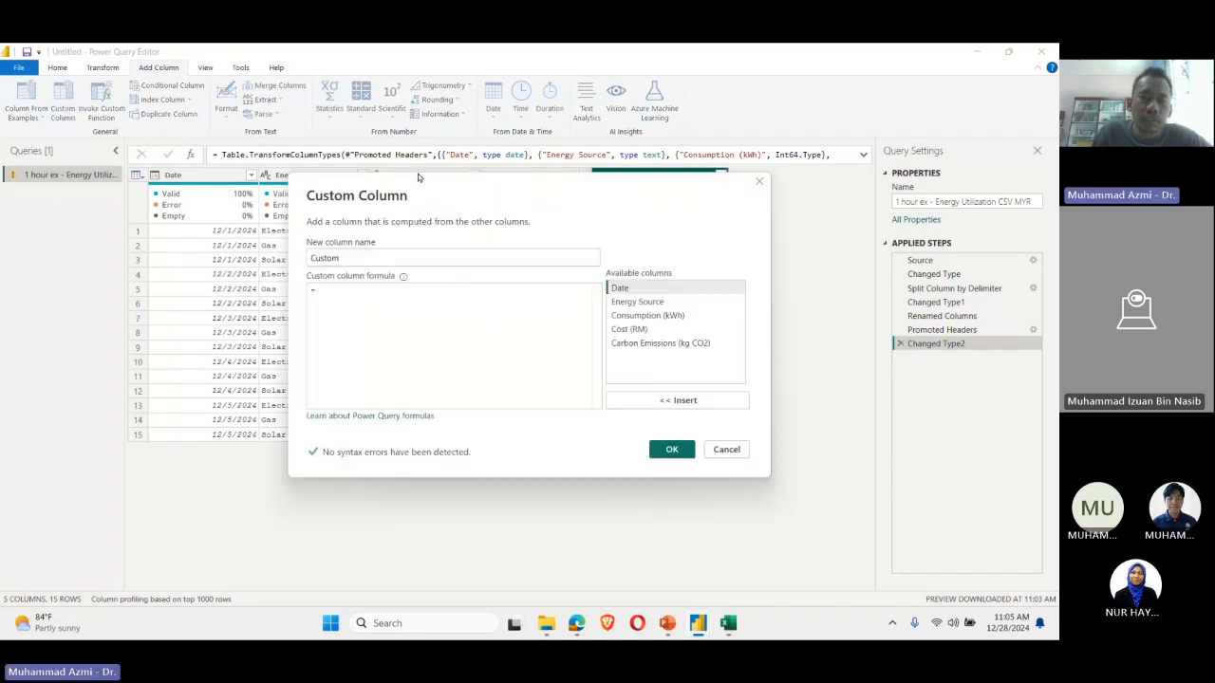
left_click_drag(450, 186, 494, 196)
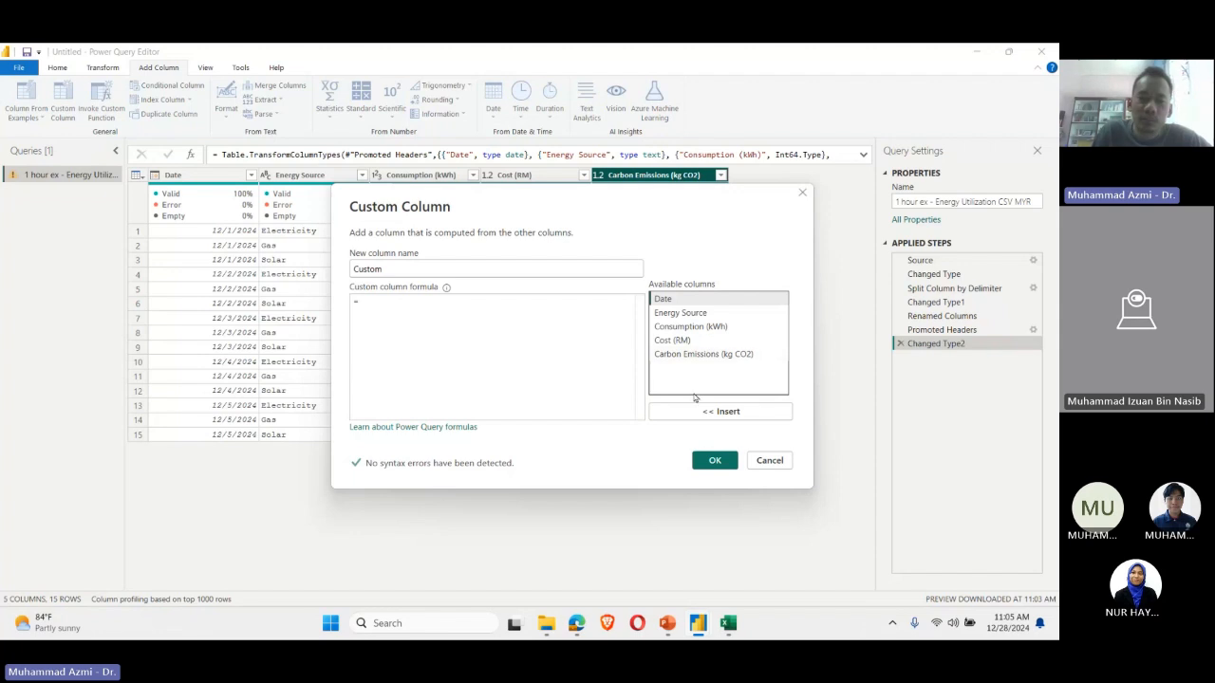
double_click(499, 266)
type("Cost per ")
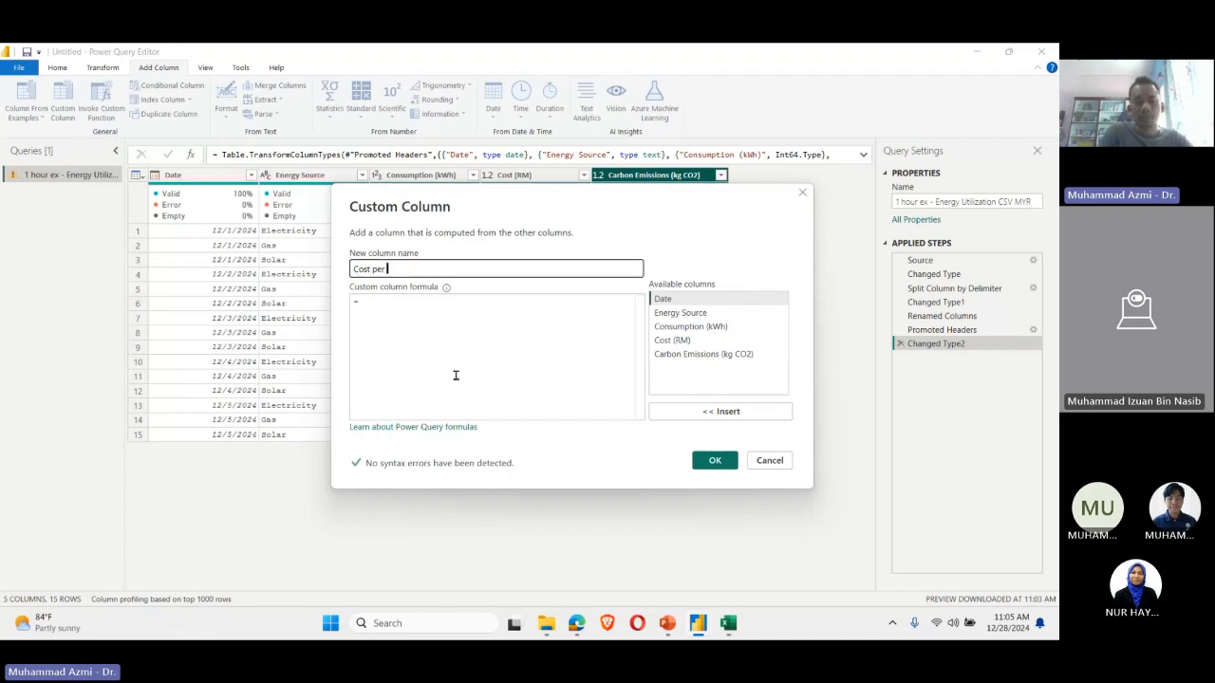
type("conuu")
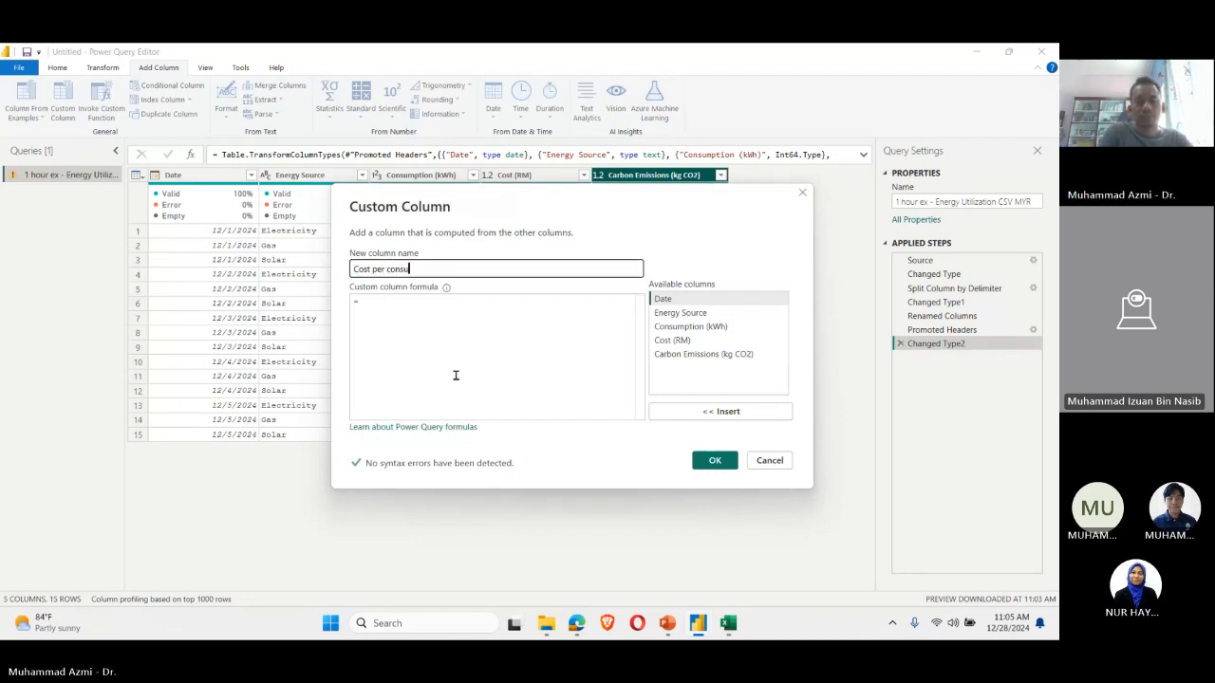
type("mption")
left_click(455, 380)
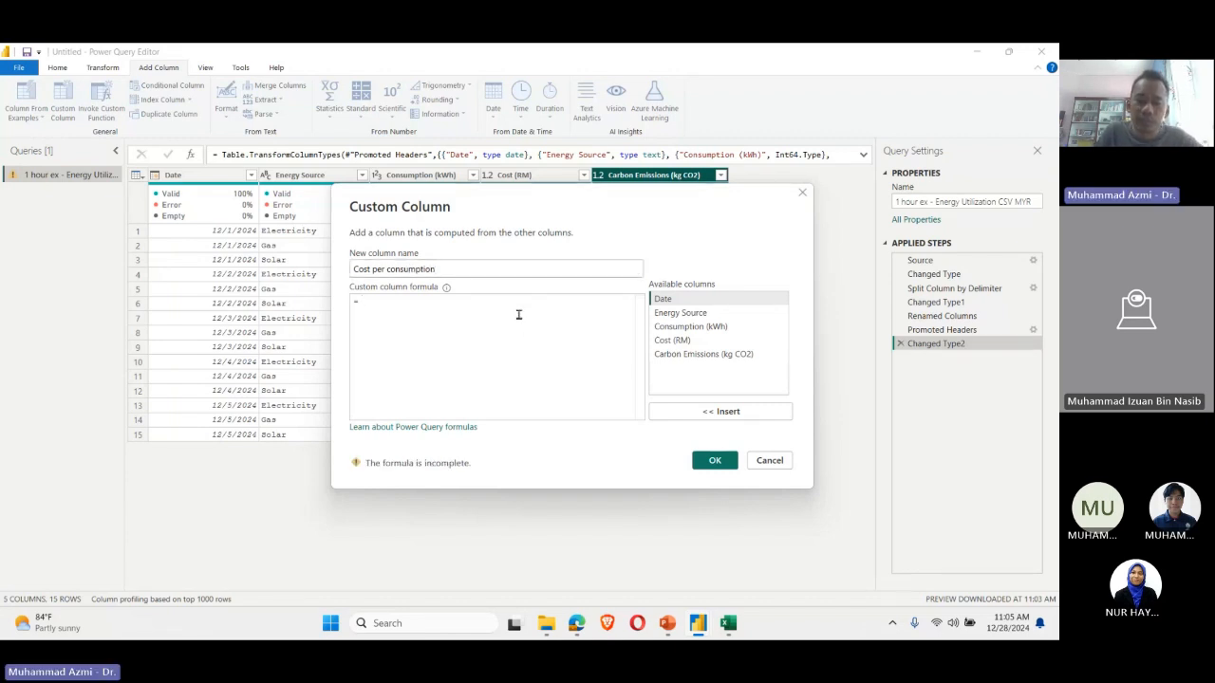
Step: Define the custom column's formula as Cost (RM) divided by Consumption (kWh) and add the column to the table
left_click(678, 340)
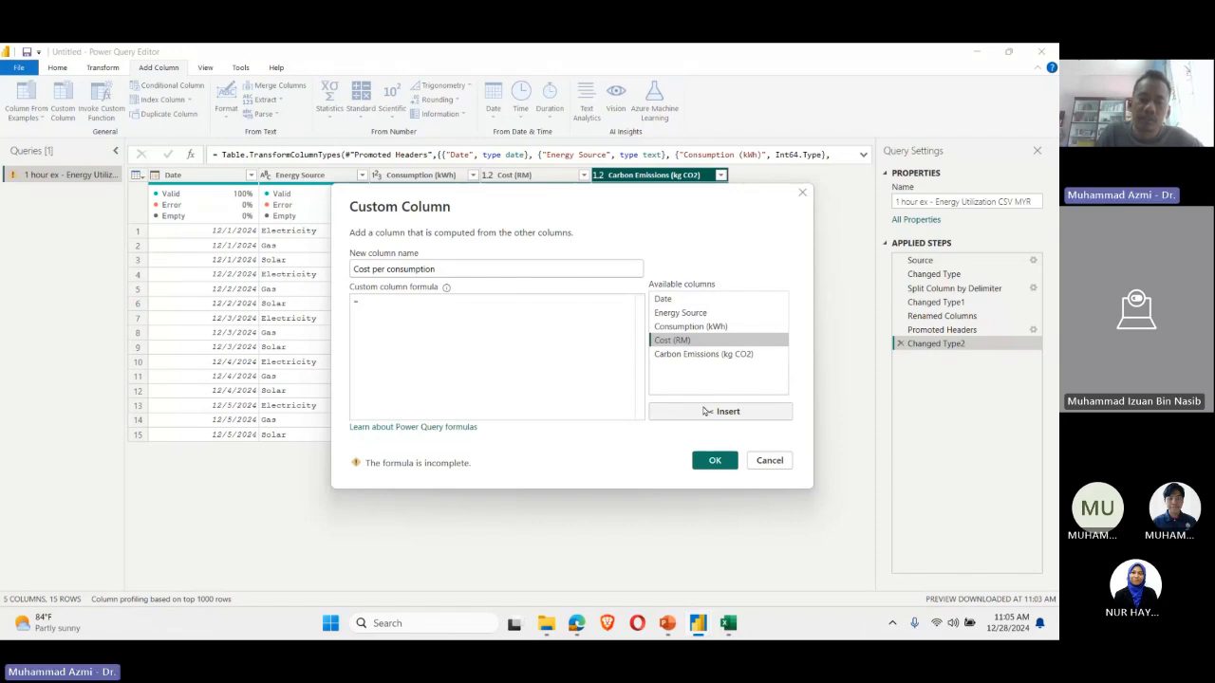
left_click(706, 411)
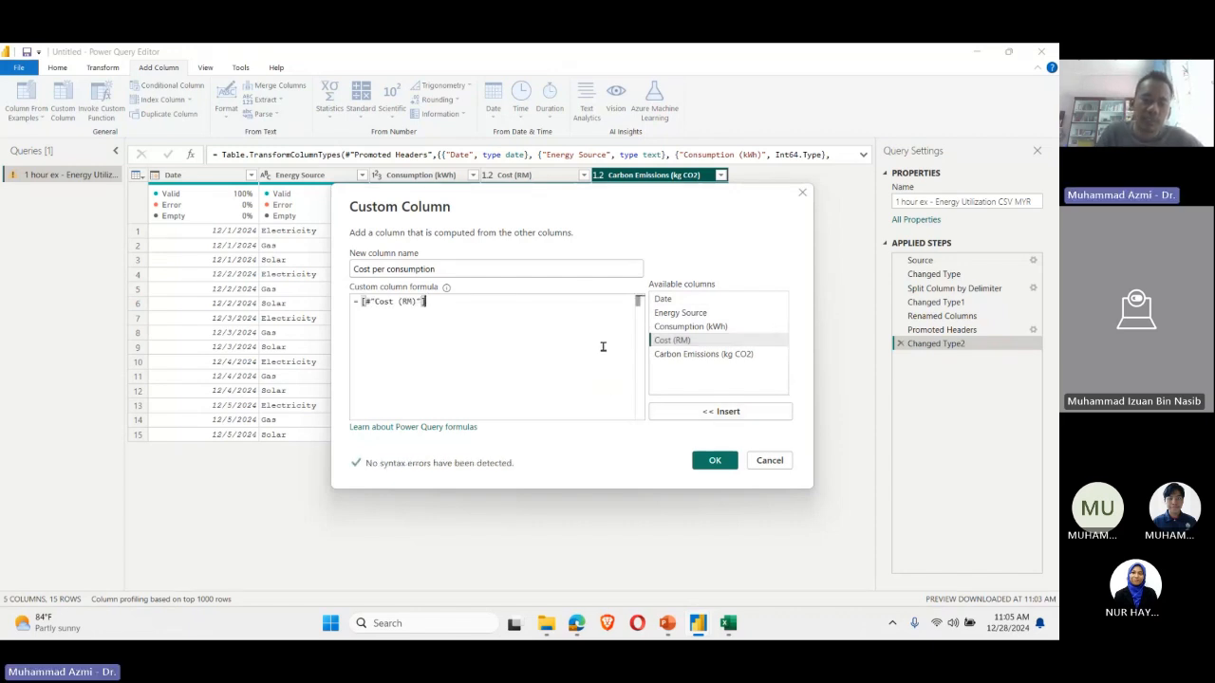
type("/")
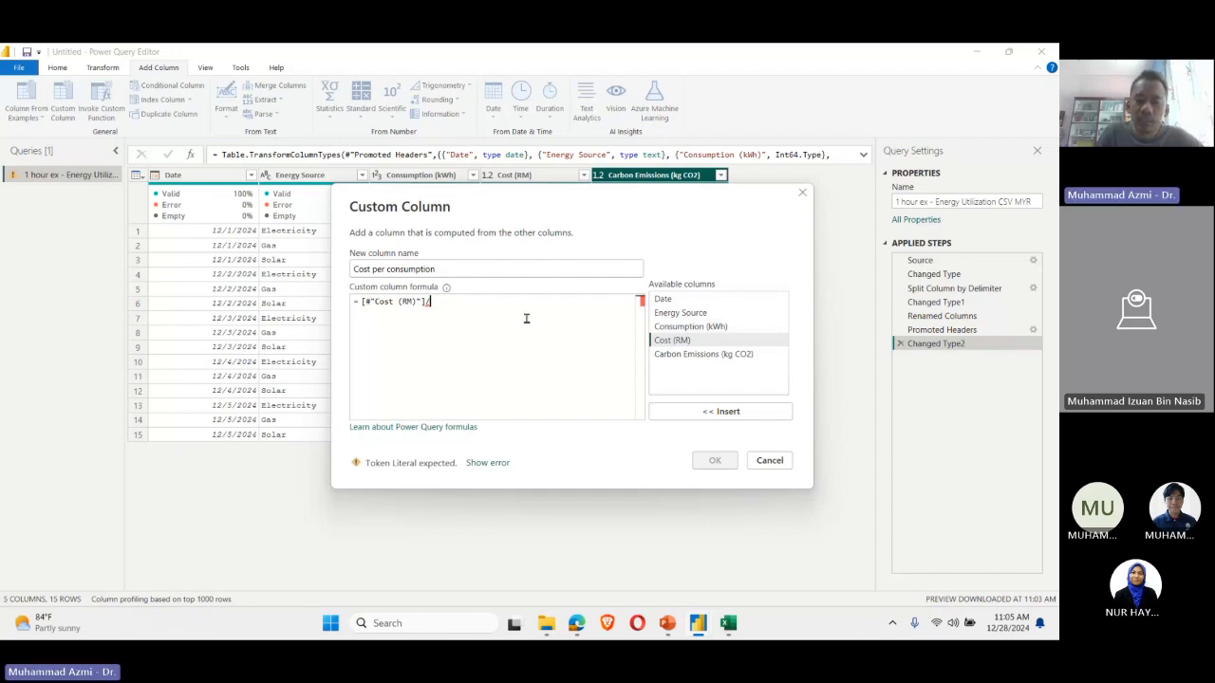
left_click(690, 326)
left_click(722, 411)
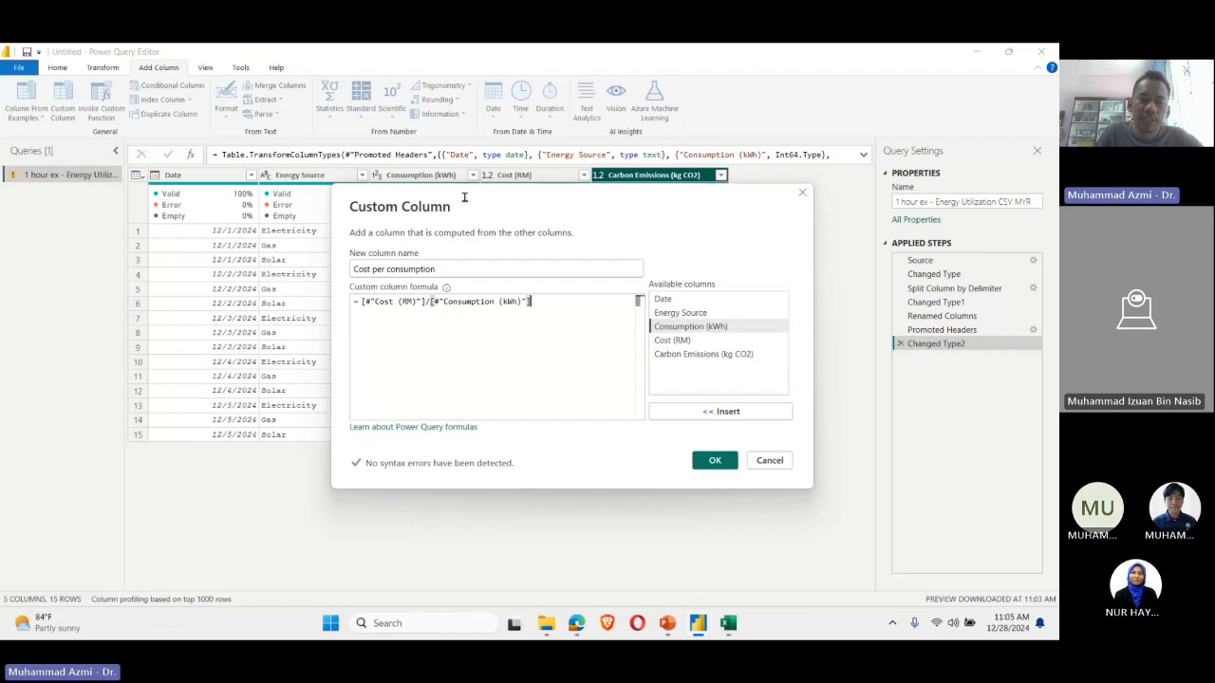
left_click(705, 461)
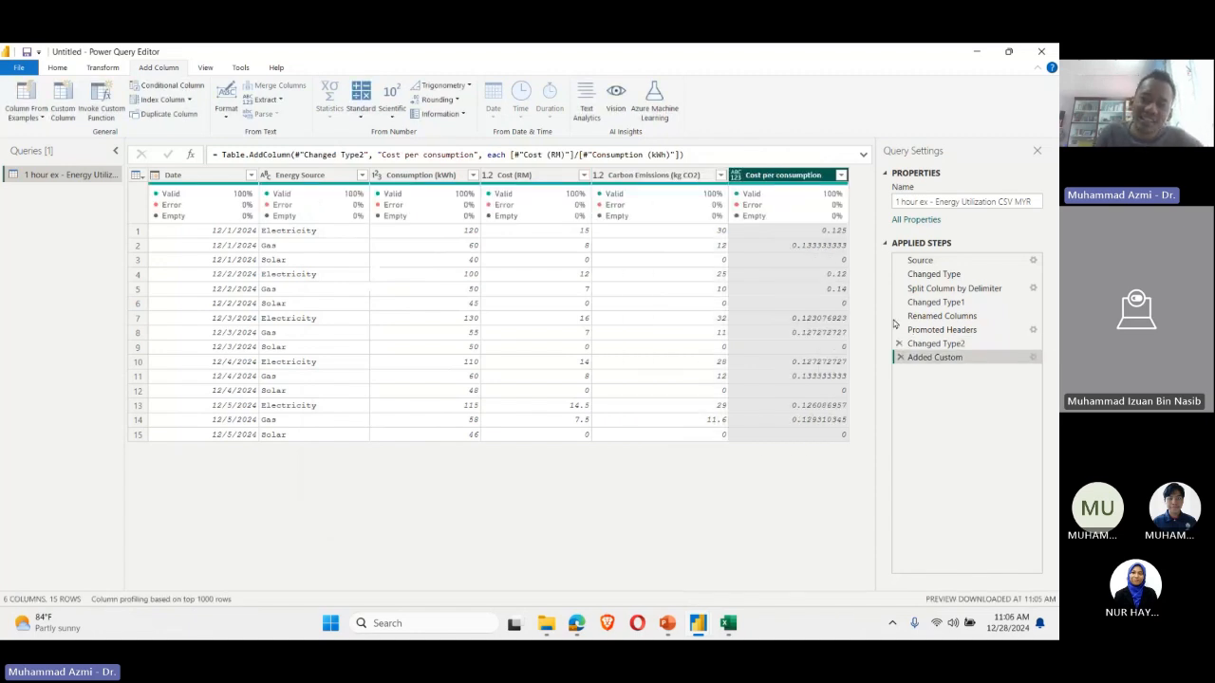
Step: Look over the Cost per consumption values and round that existing column to 2 decimal places
left_click(760, 391)
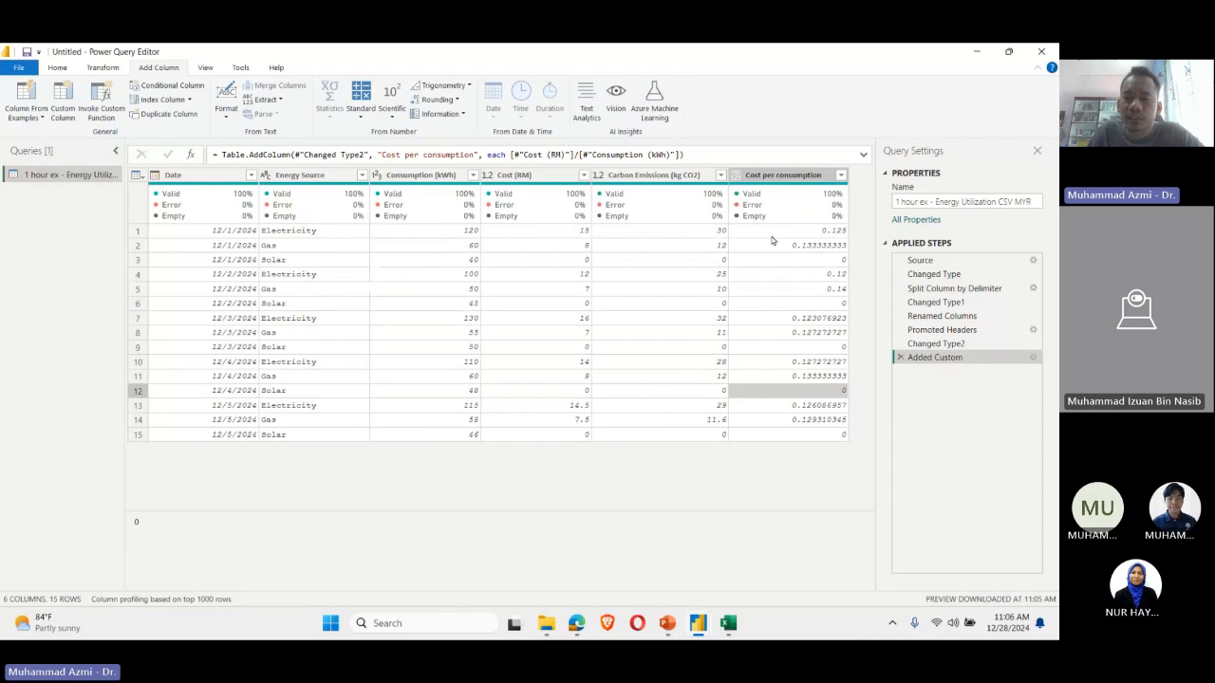
left_click(816, 231)
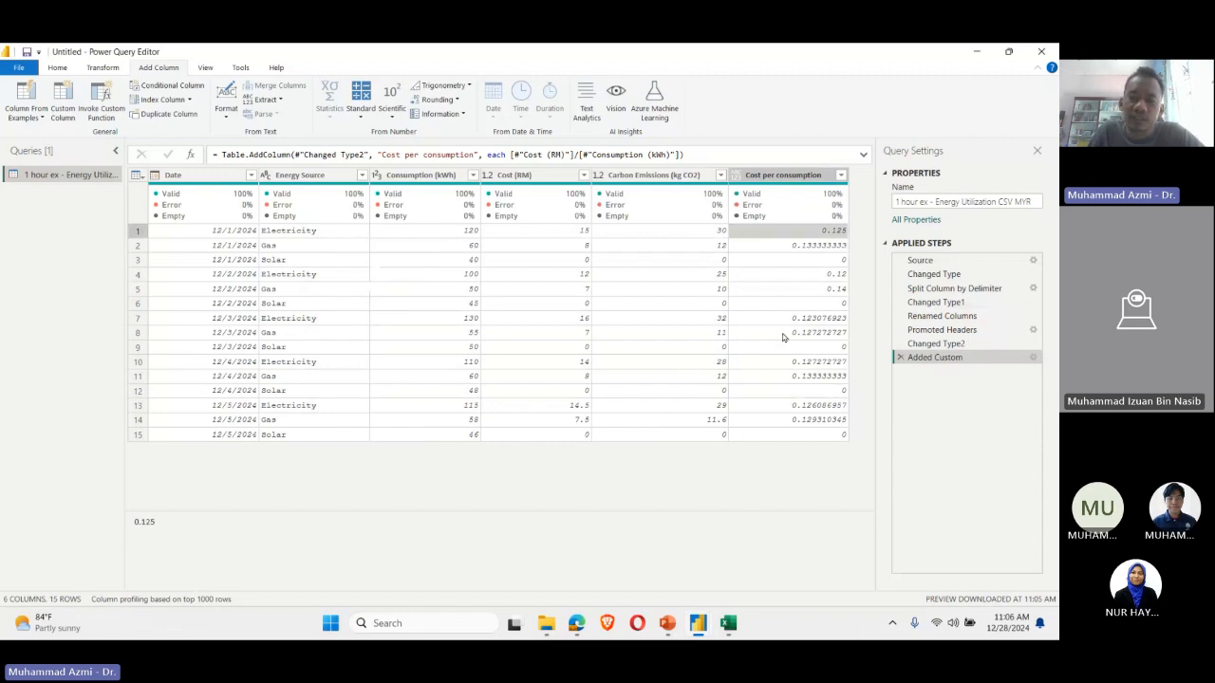
left_click(780, 434)
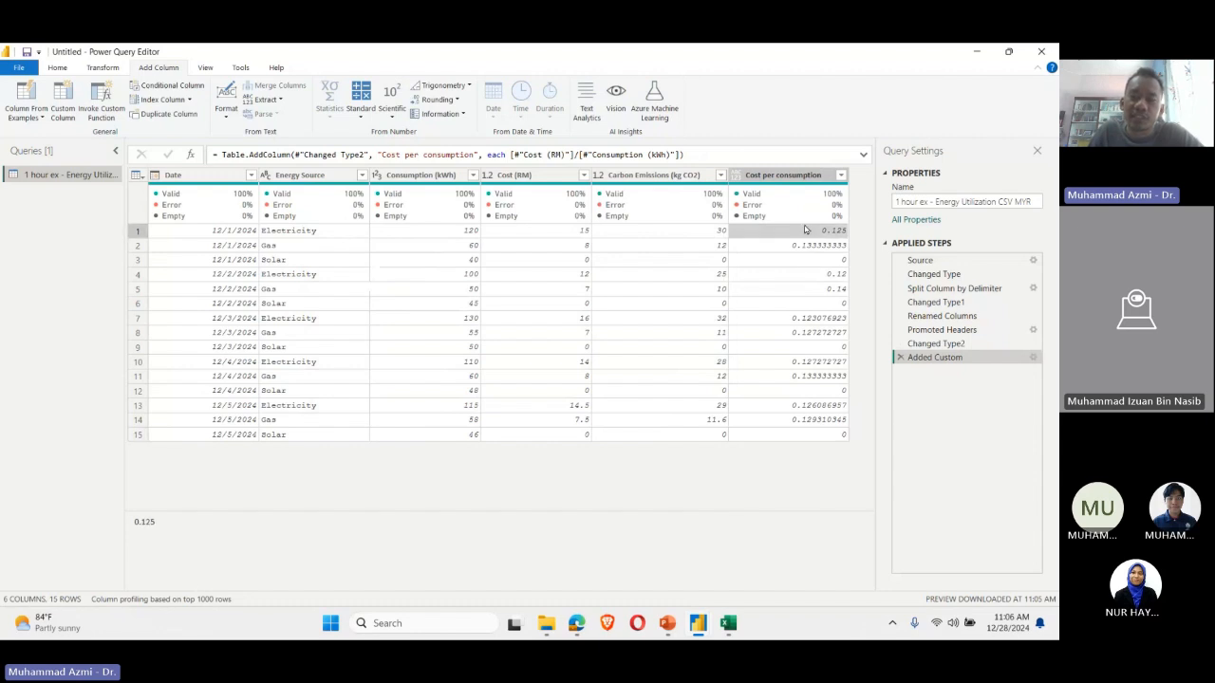
left_click(799, 177)
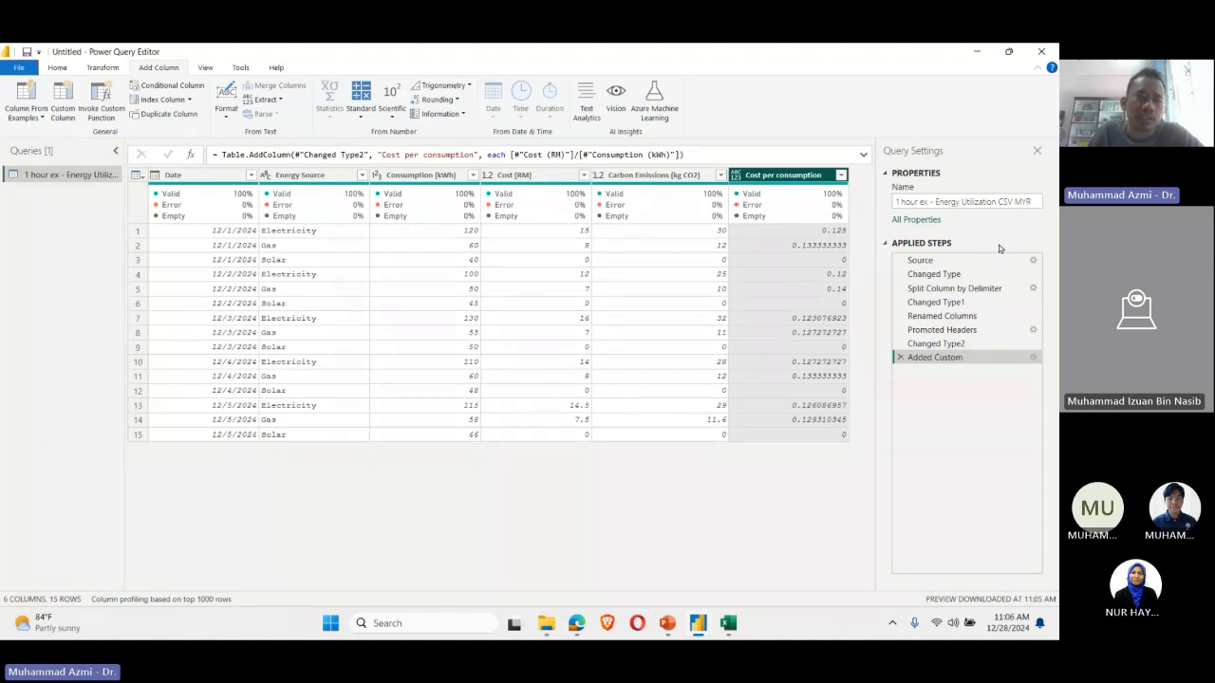
left_click(102, 68)
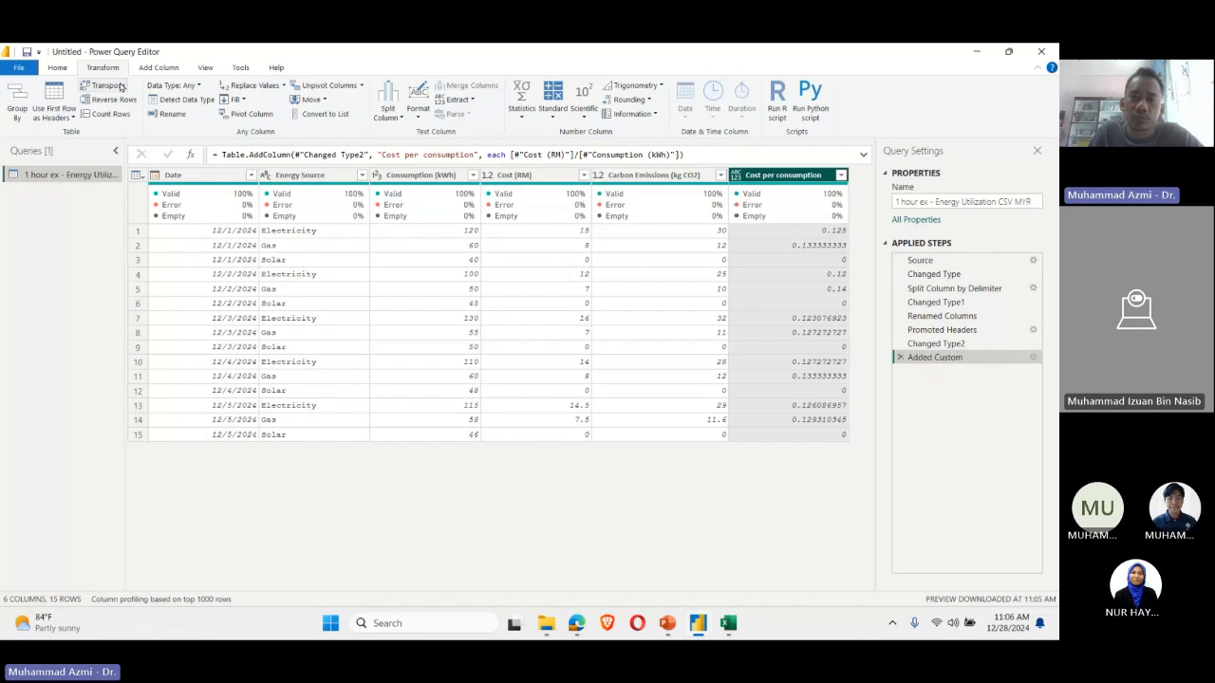
left_click(648, 101)
left_click(646, 145)
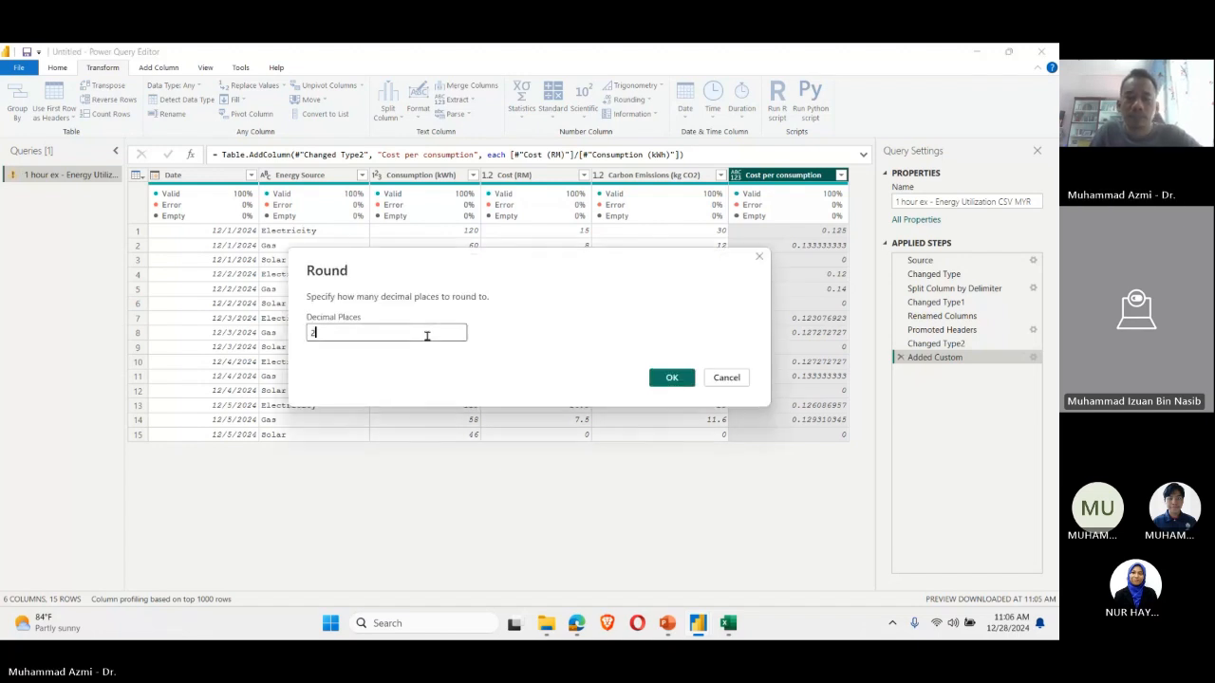
type("2")
left_click(659, 373)
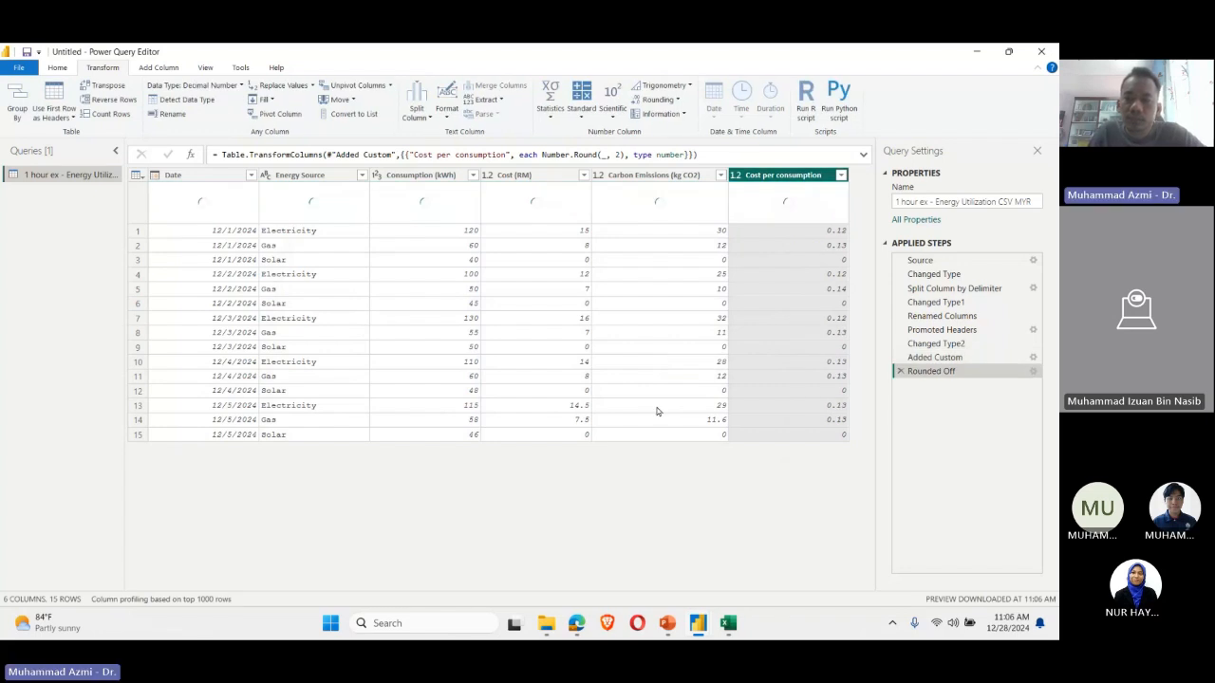
Step: Examine the rounded Cost per consumption values in several rows and compare the first row with its consumption figure
left_click(783, 233)
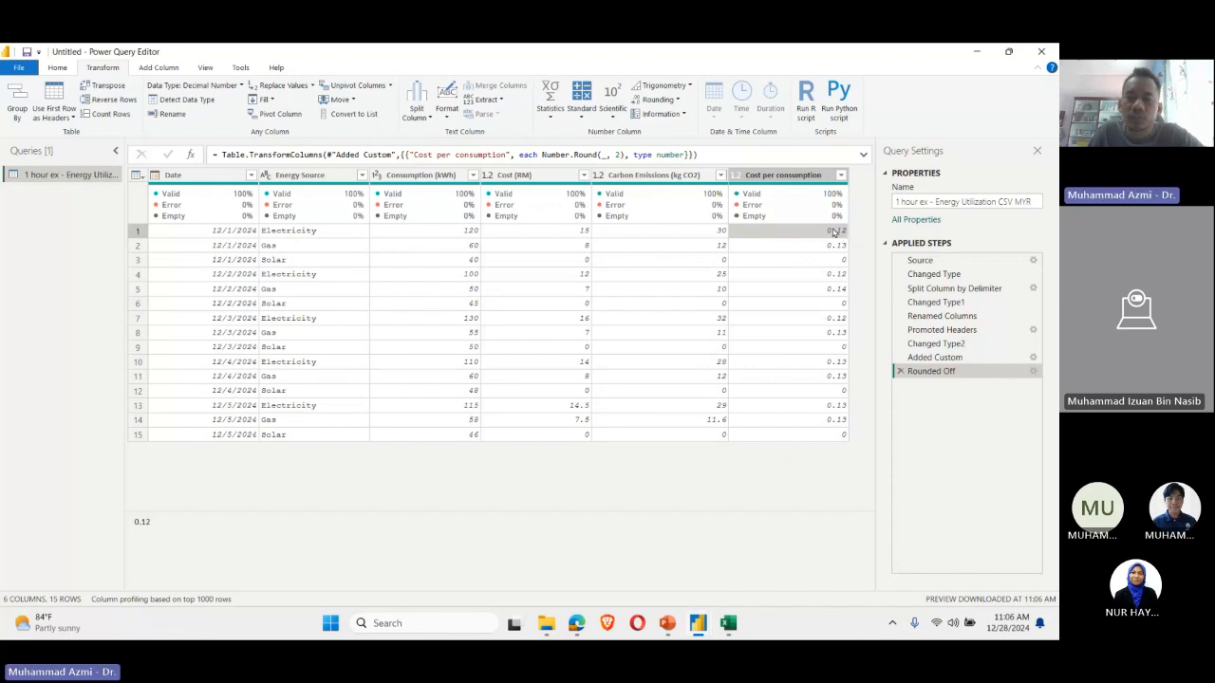
left_click(471, 235)
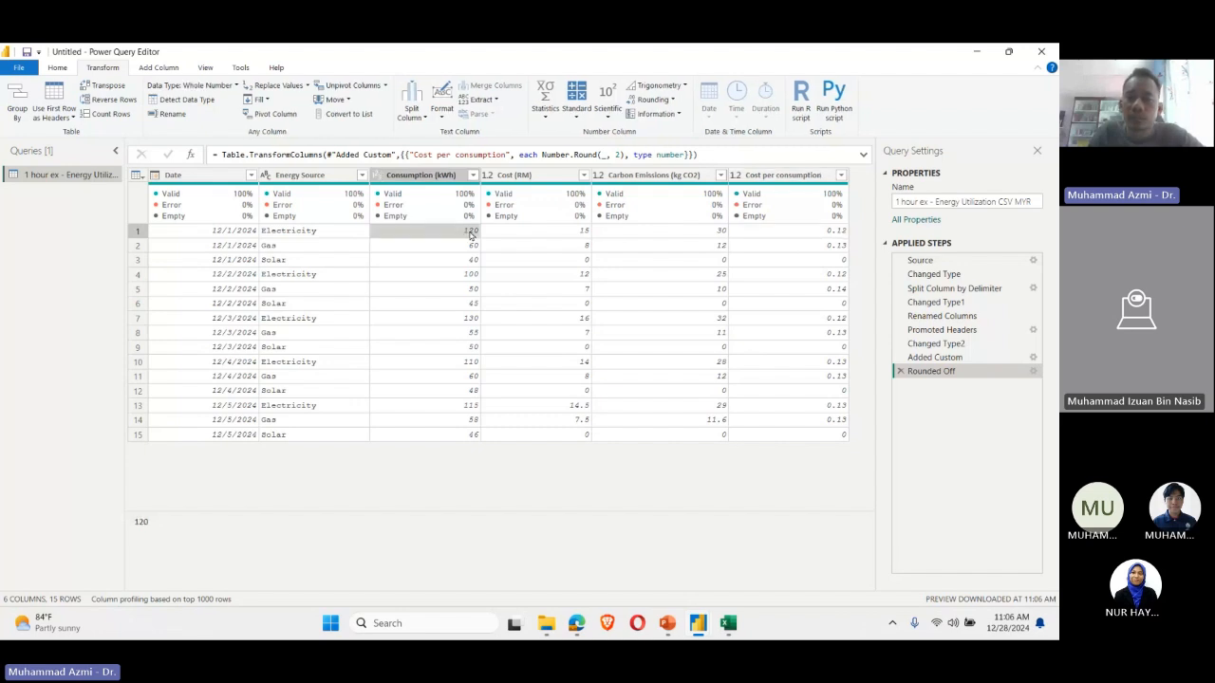
left_click(835, 291)
left_click(836, 320)
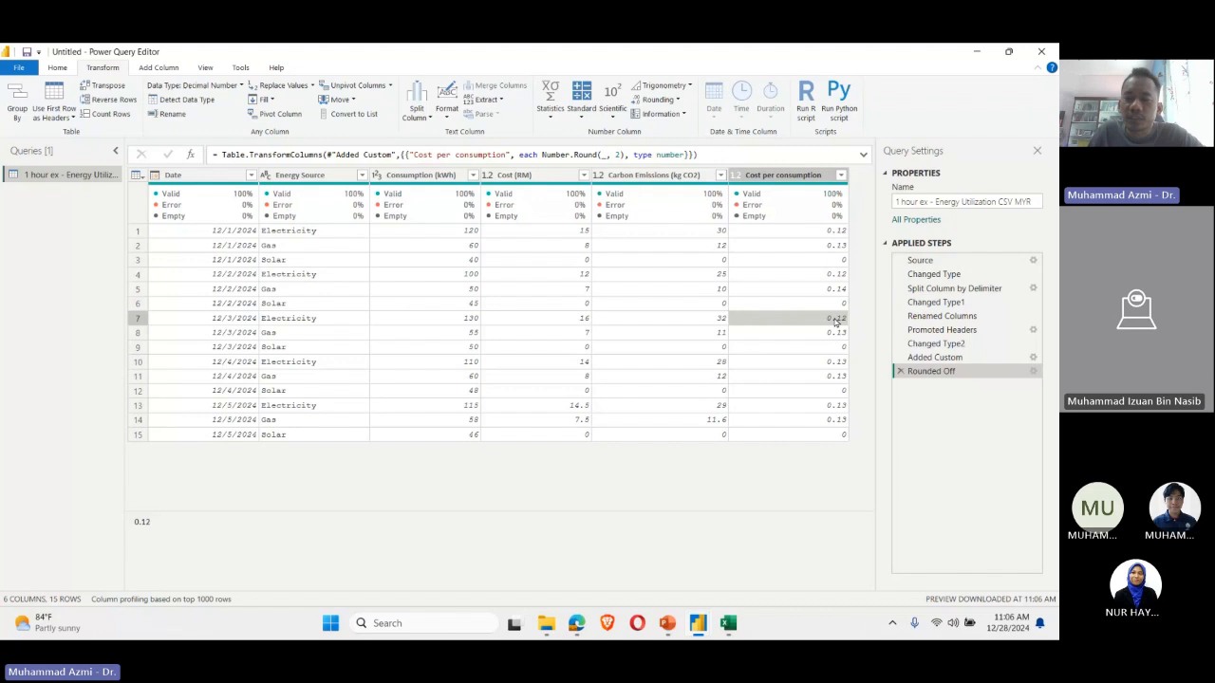
left_click(835, 362)
left_click(835, 376)
left_click(833, 405)
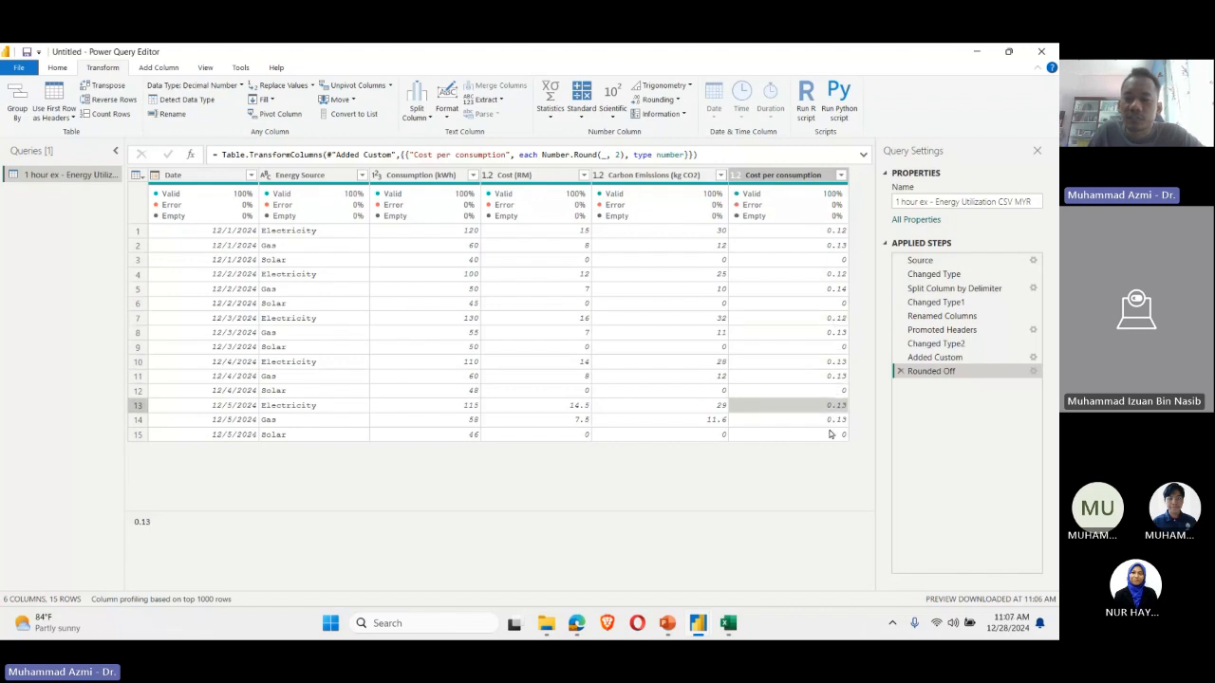
left_click(832, 419)
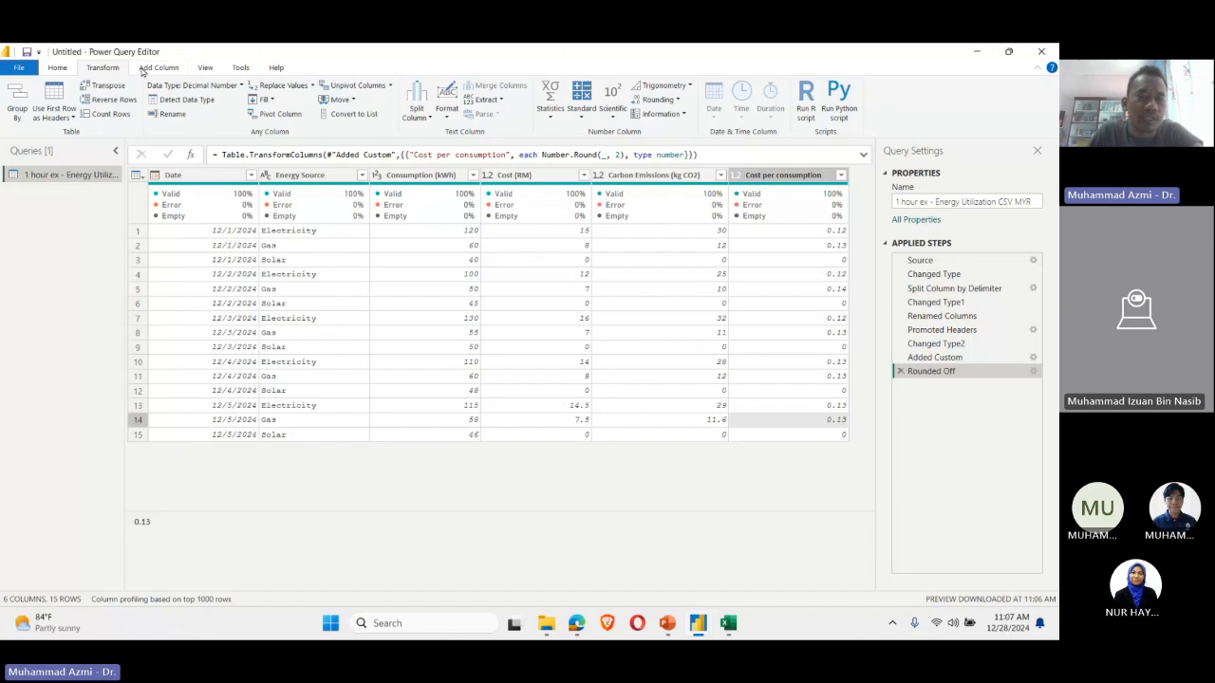
Step: Close the query editor and apply the pending query changes to the report
left_click(154, 68)
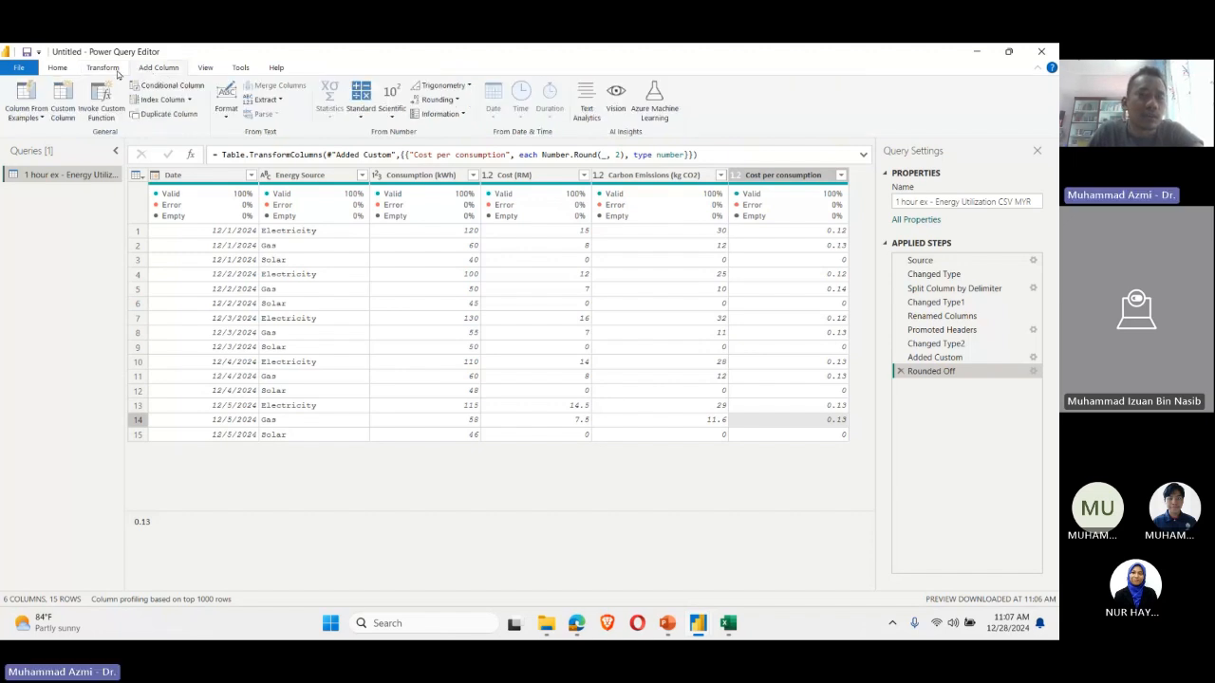
left_click(117, 72)
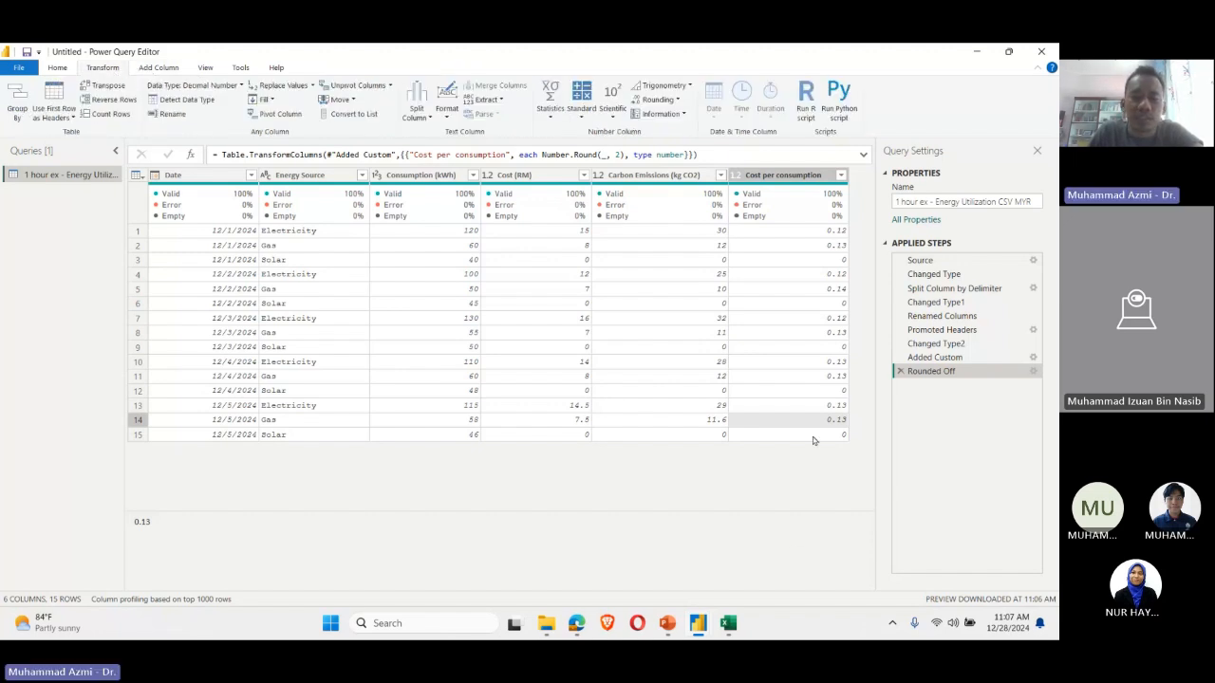
left_click(57, 68)
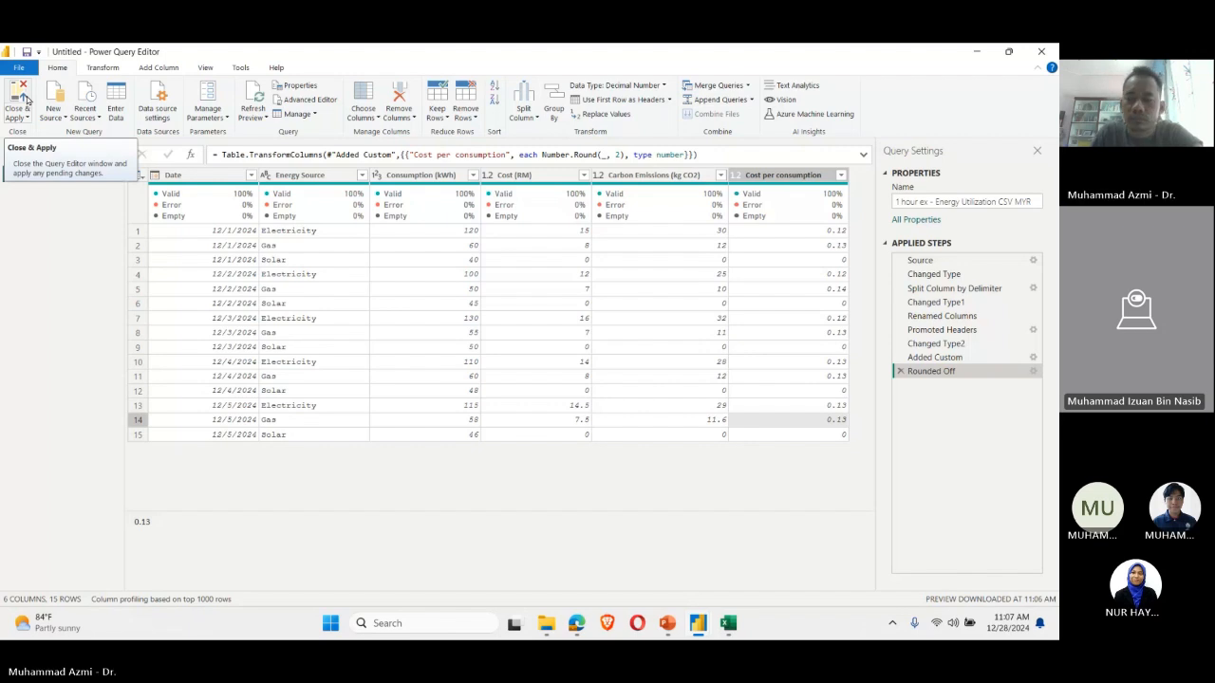
left_click(26, 97)
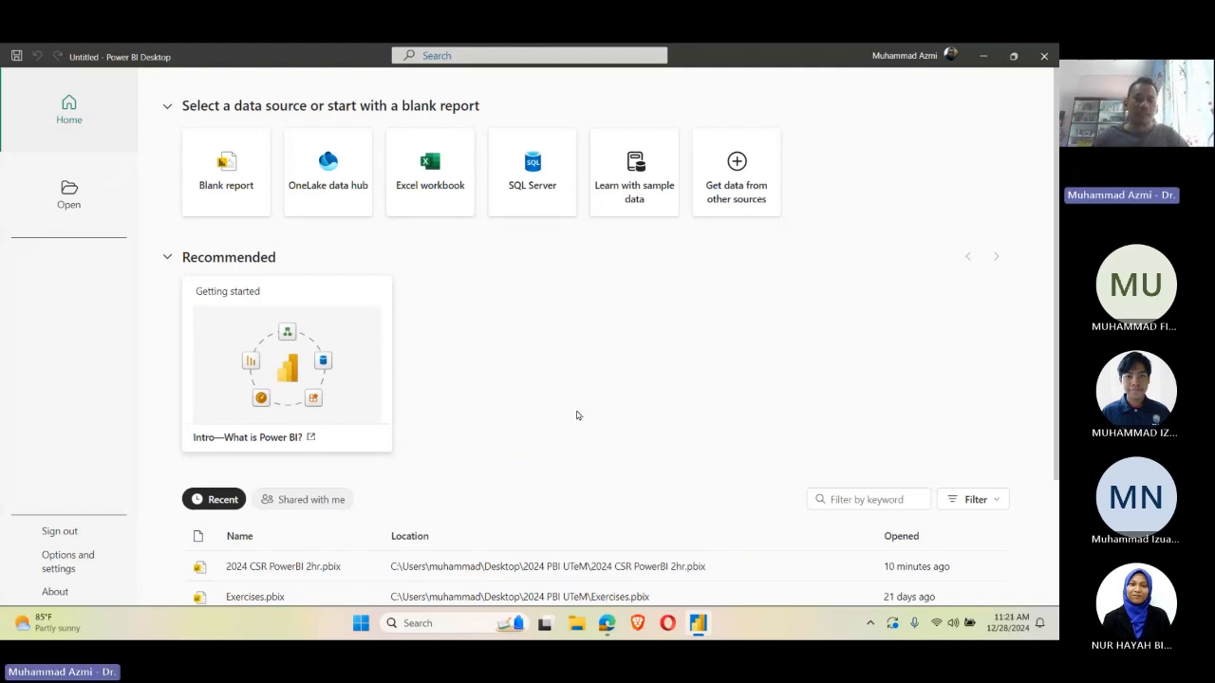
Step: Create a new blank report from the start screen
left_click(228, 190)
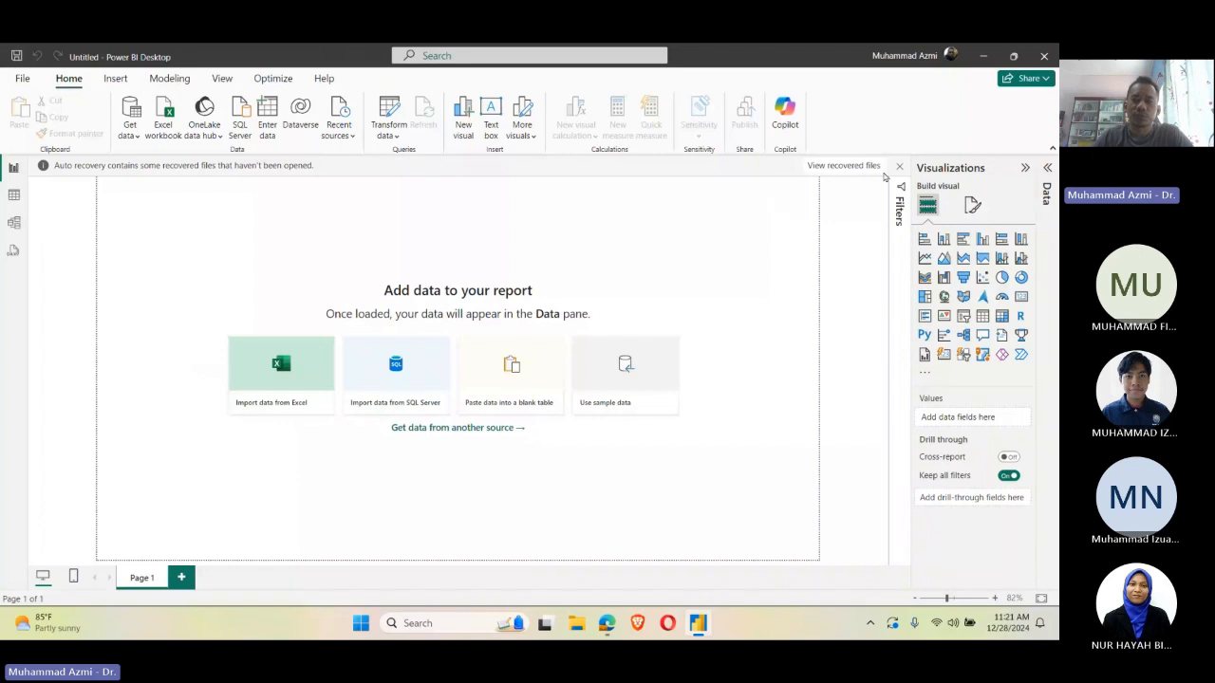
Step: Dismiss the auto recovery notice and remove the recovered files
left_click(899, 165)
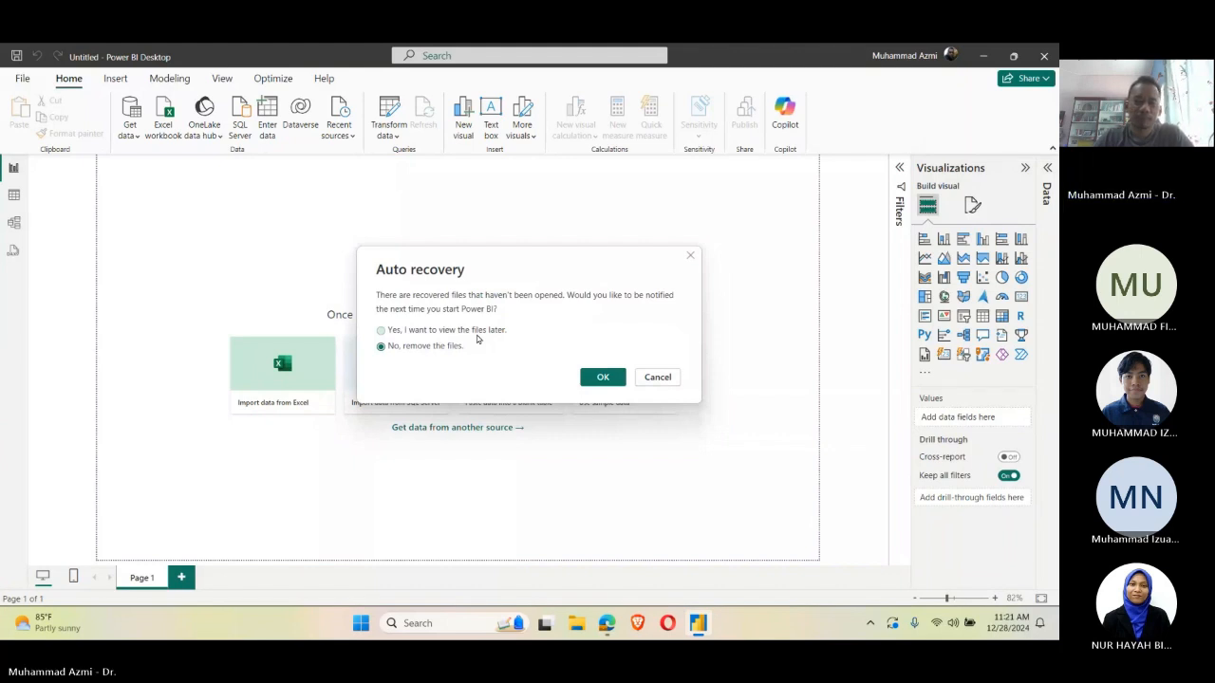
left_click(590, 380)
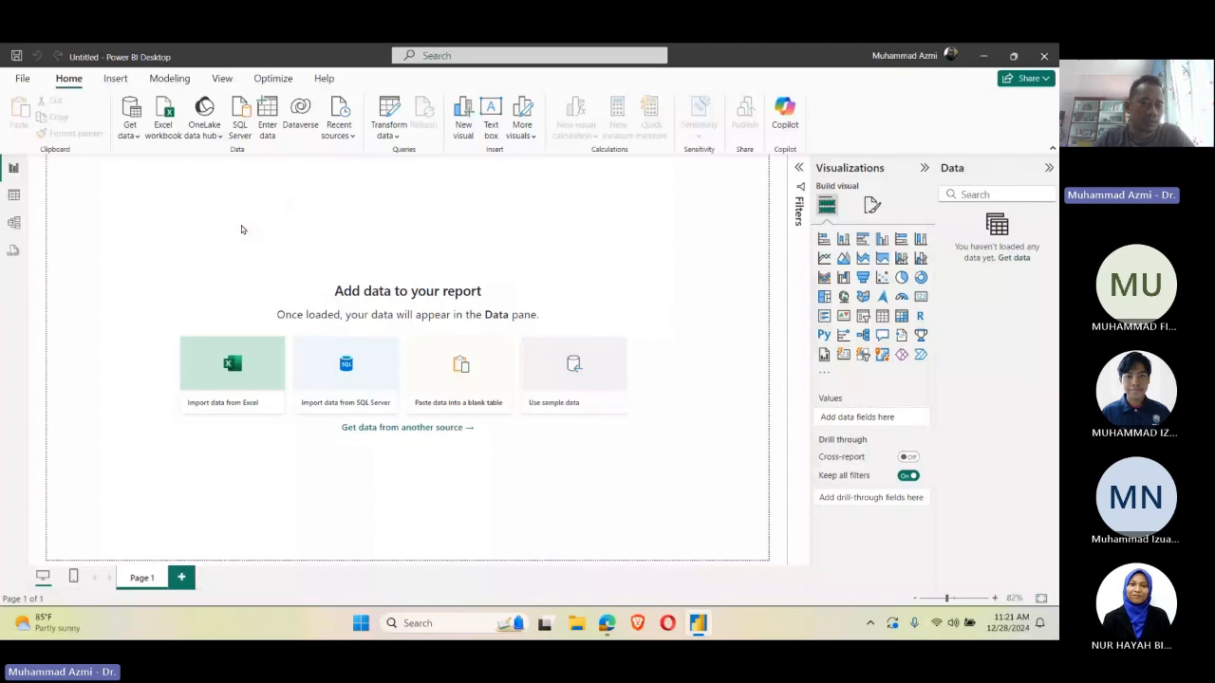
Step: Show all file types when importing and open the "1 hour ex - Energy Utilization CSV MYR" file as the data source
left_click(205, 371)
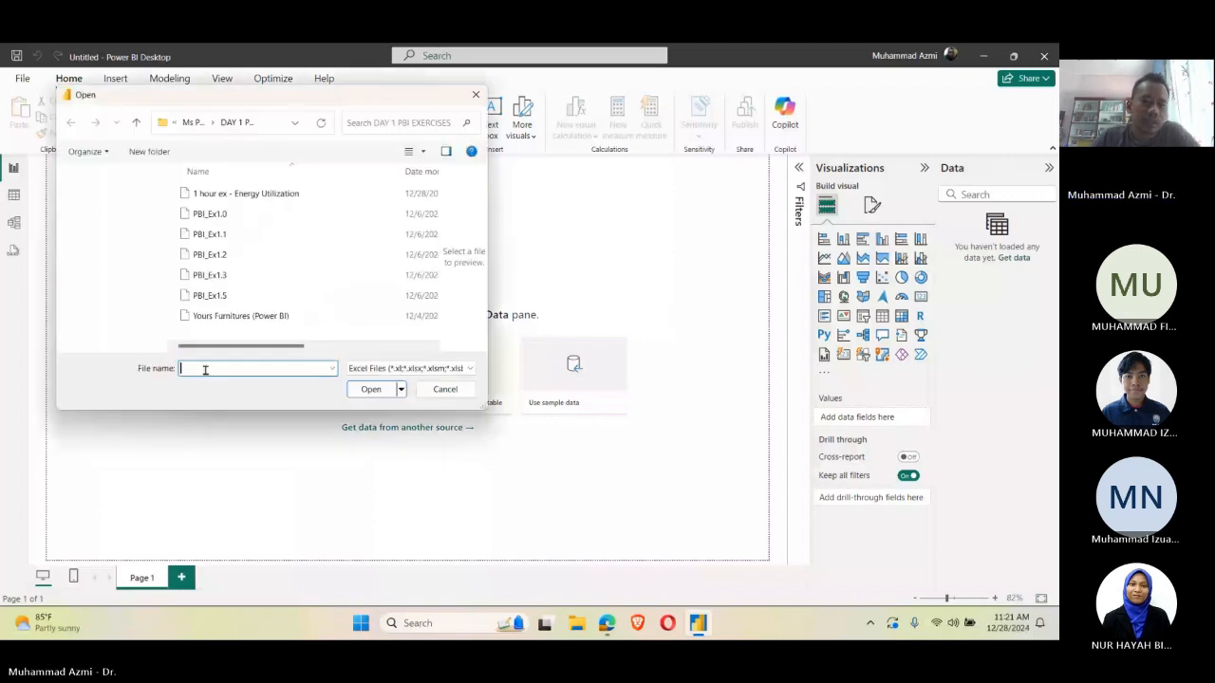
left_click(446, 368)
left_click(432, 394)
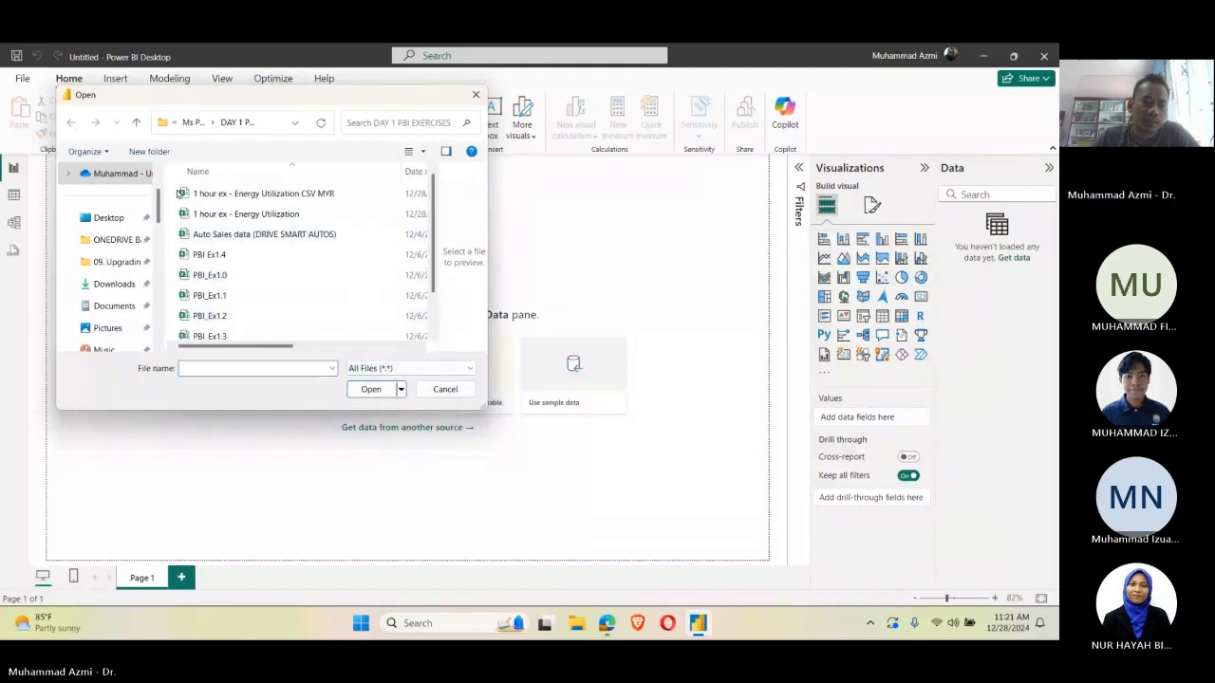
left_click(198, 194)
left_click(380, 391)
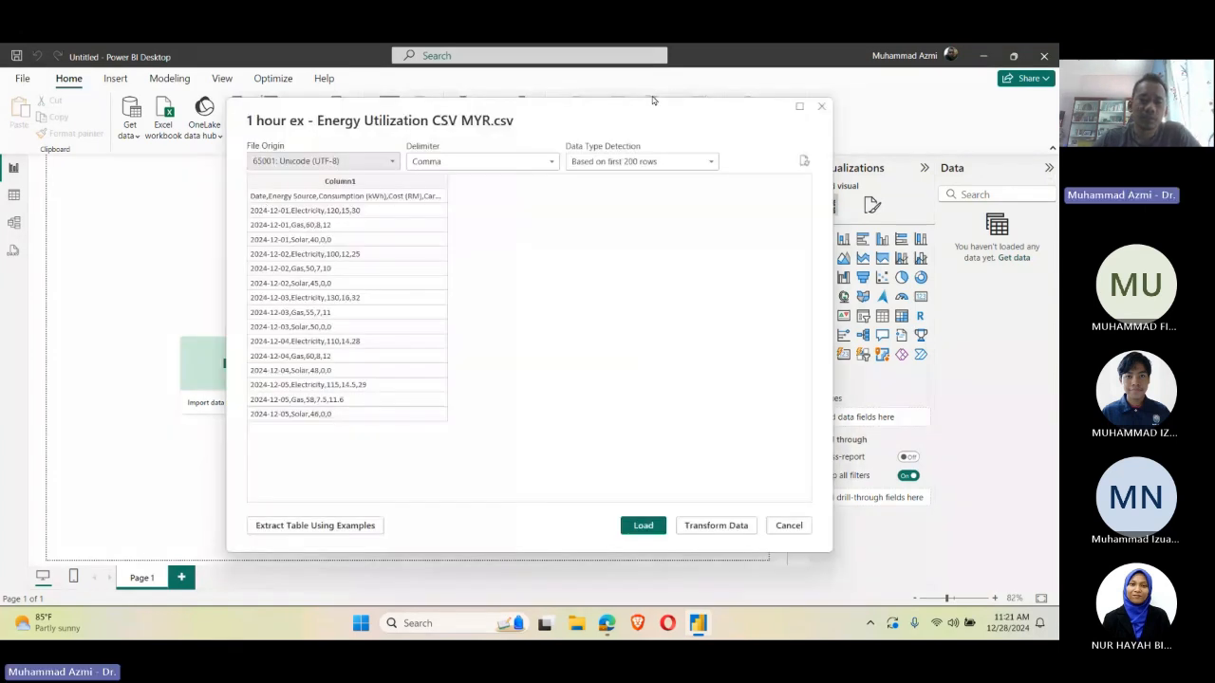
Step: Keep Comma as the import delimiter and open the previewed CSV data in the Power Query Editor for transformation
left_click(493, 163)
left_click(490, 192)
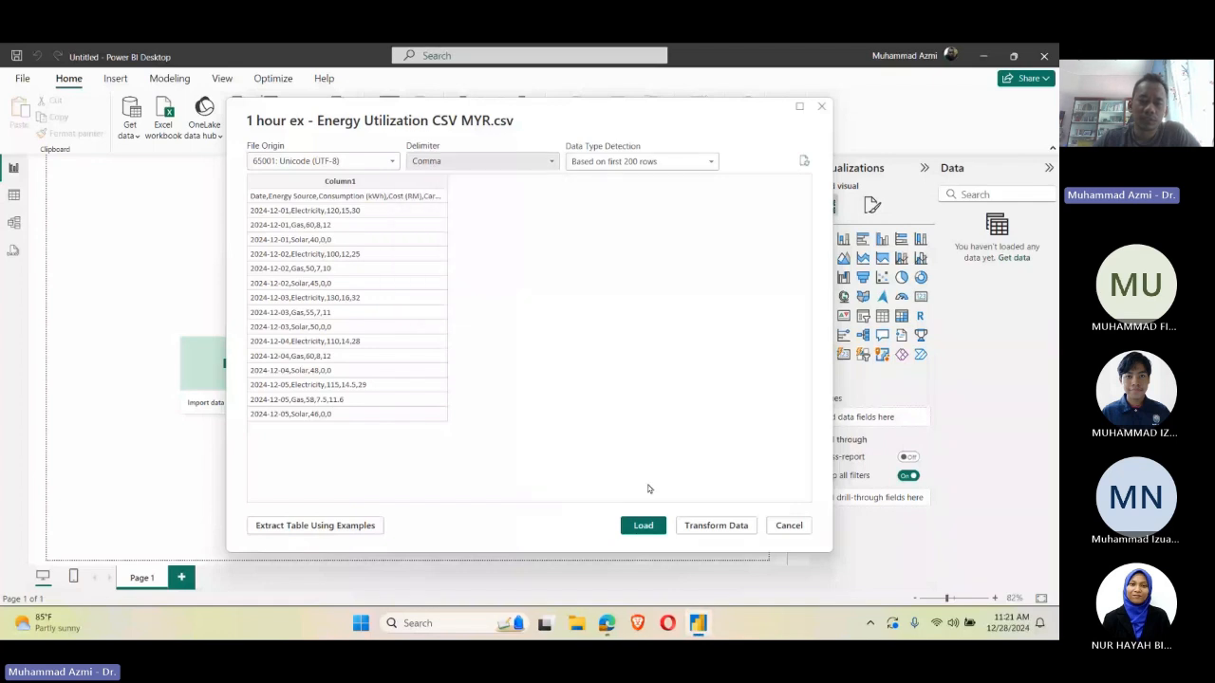
left_click(657, 526)
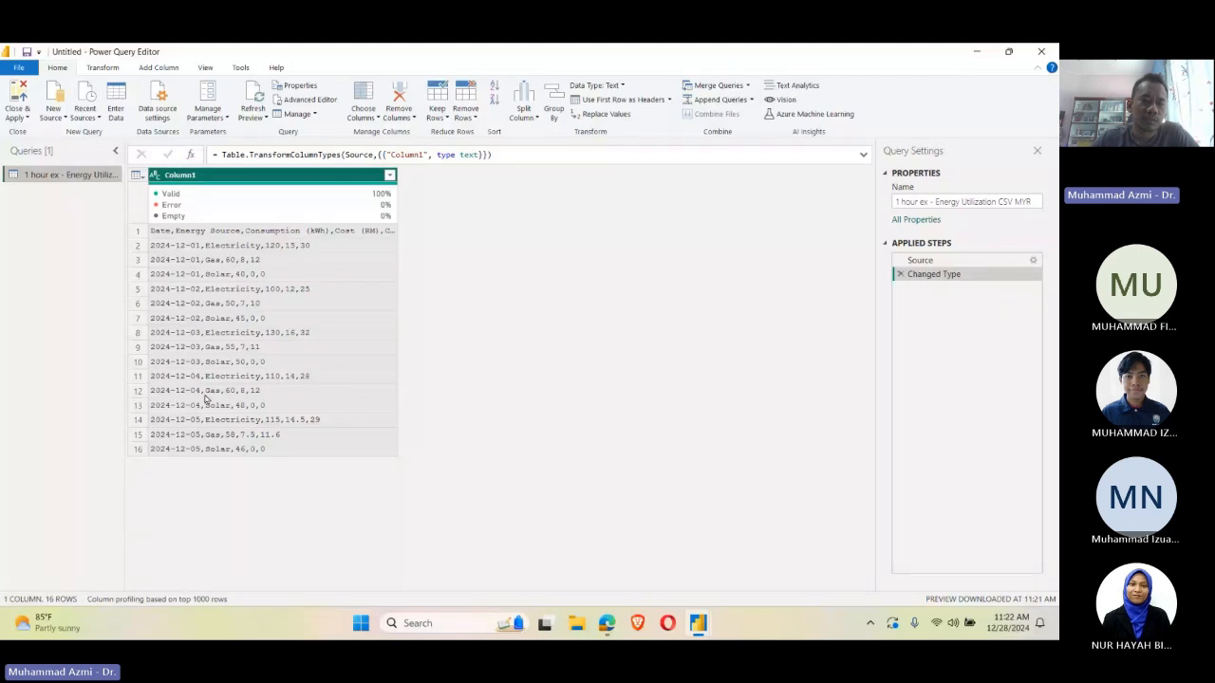
Step: Promote the first row of the unsplit single-column table to the column header
left_click(154, 234)
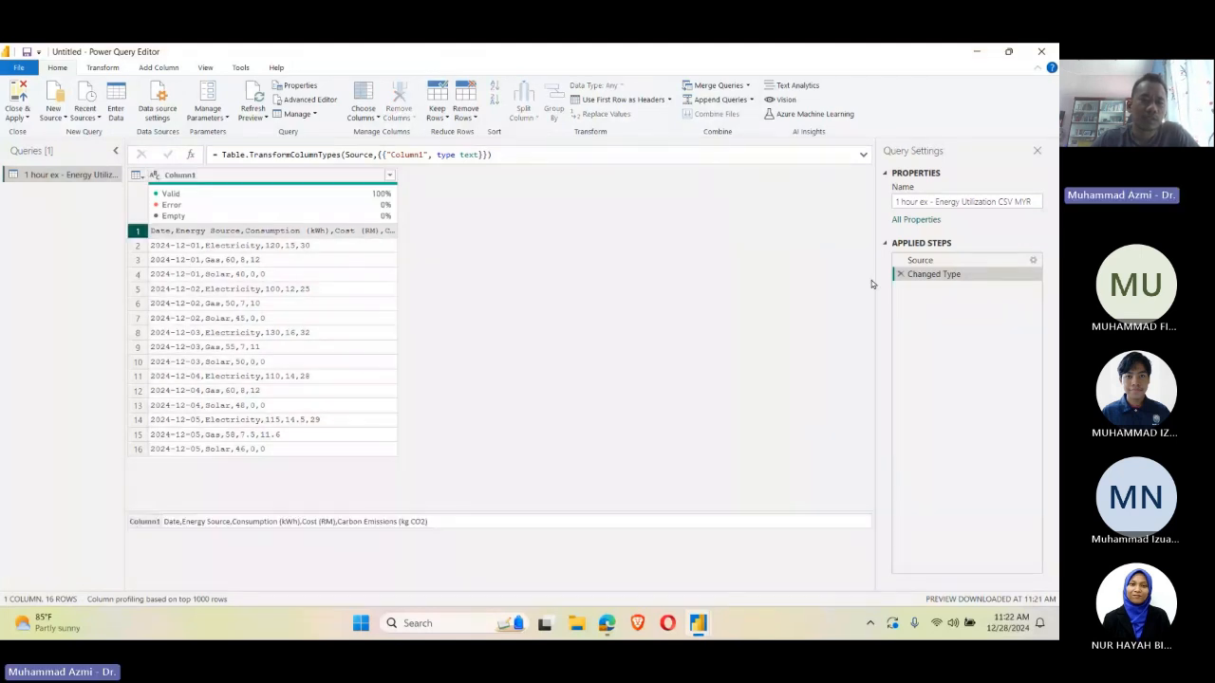
left_click(626, 99)
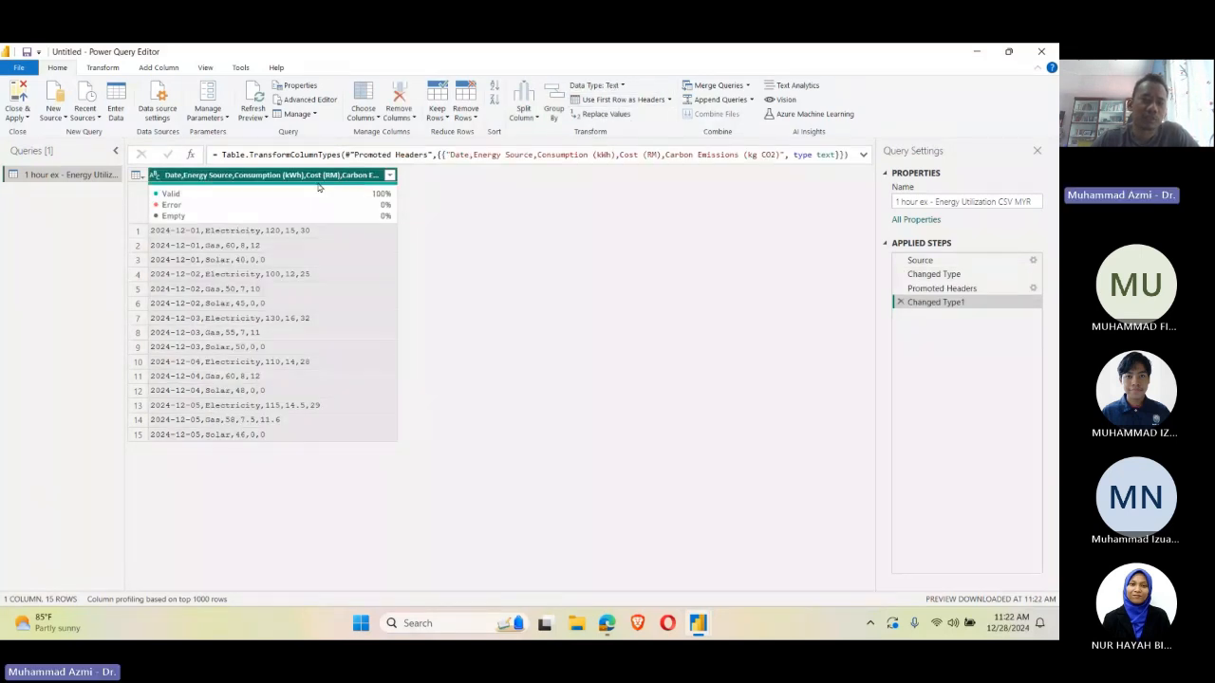
mouse_move(318, 187)
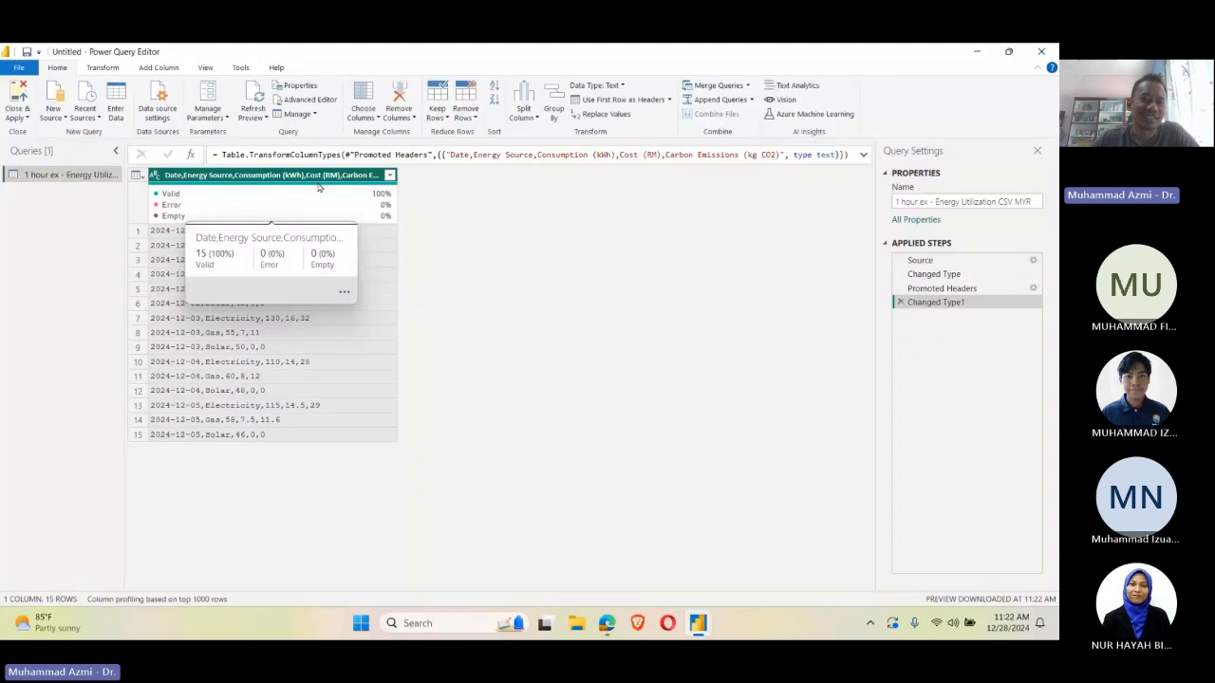
left_click(532, 269)
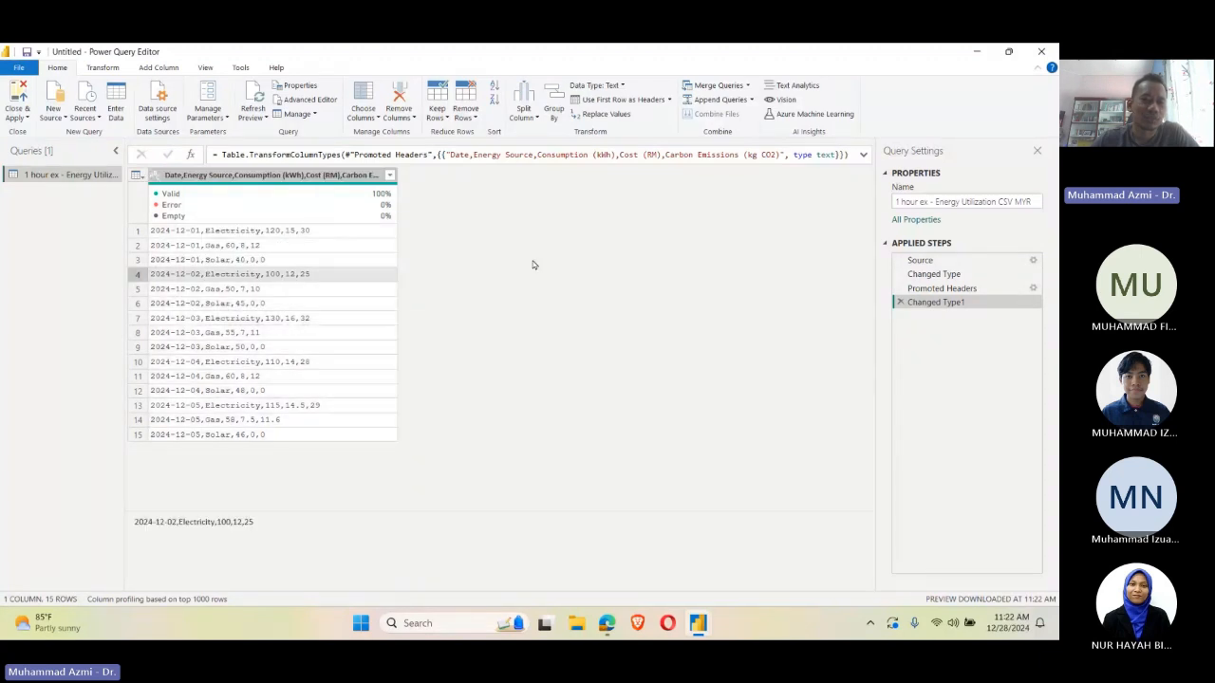
Step: Split the combined column with the promoted header by comma at each occurrence of the delimiter
left_click(353, 176)
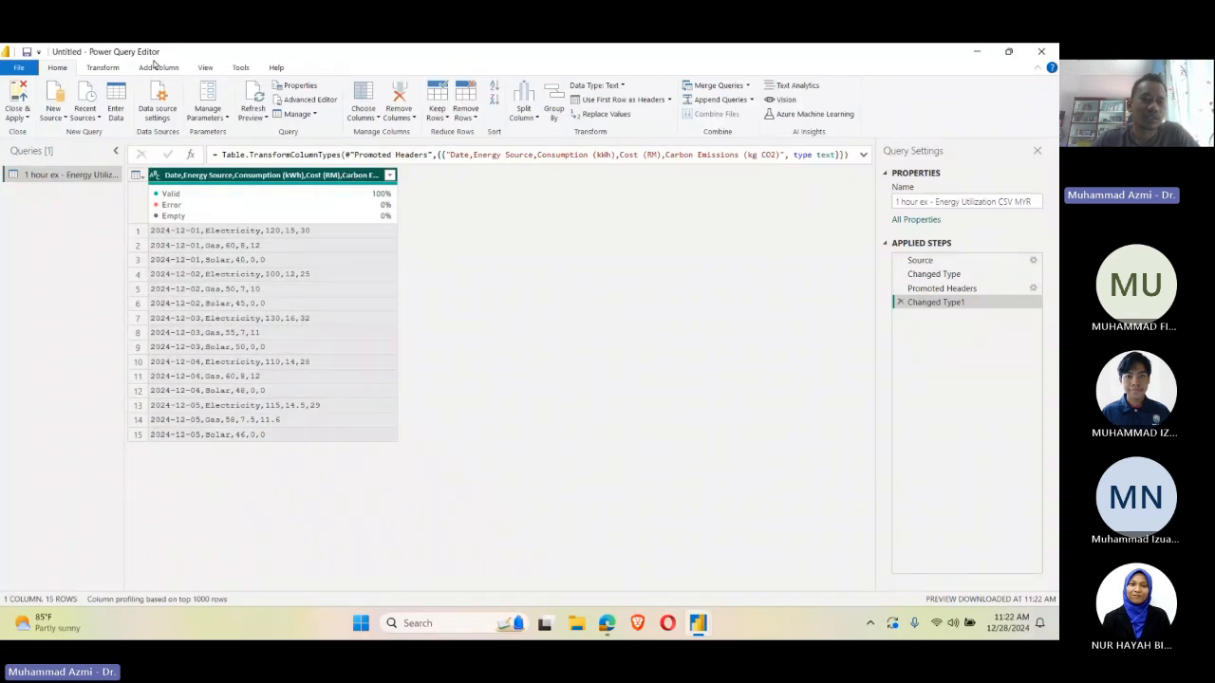
left_click(101, 67)
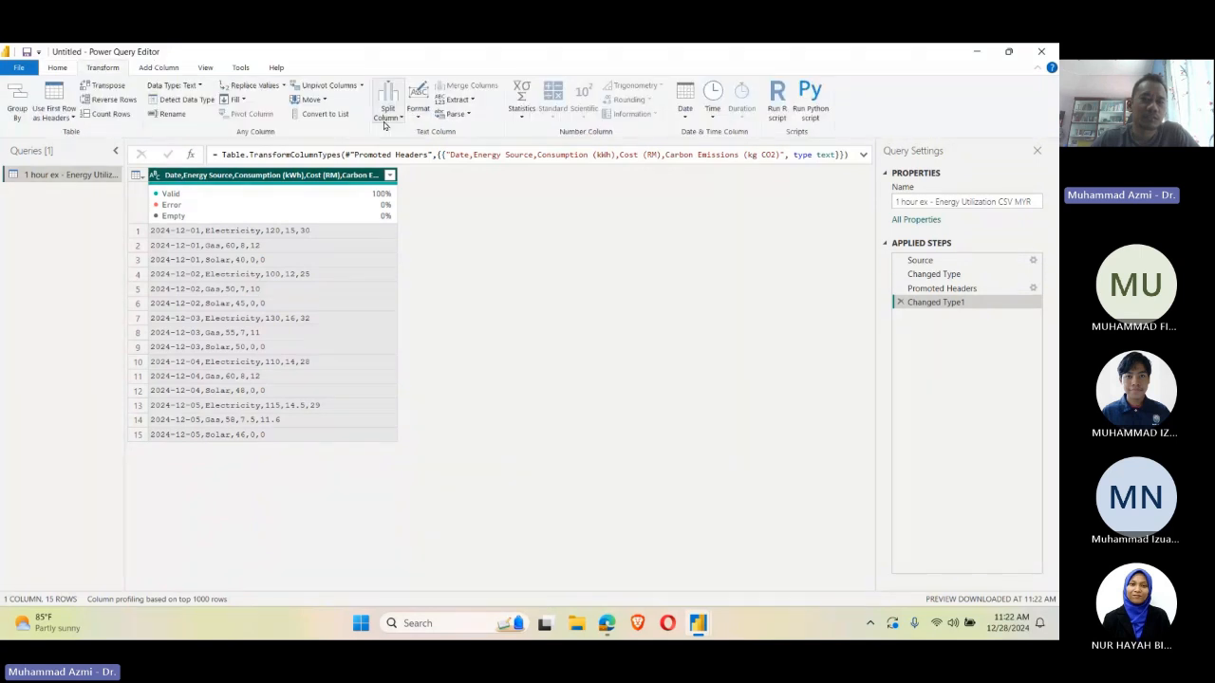
left_click(385, 125)
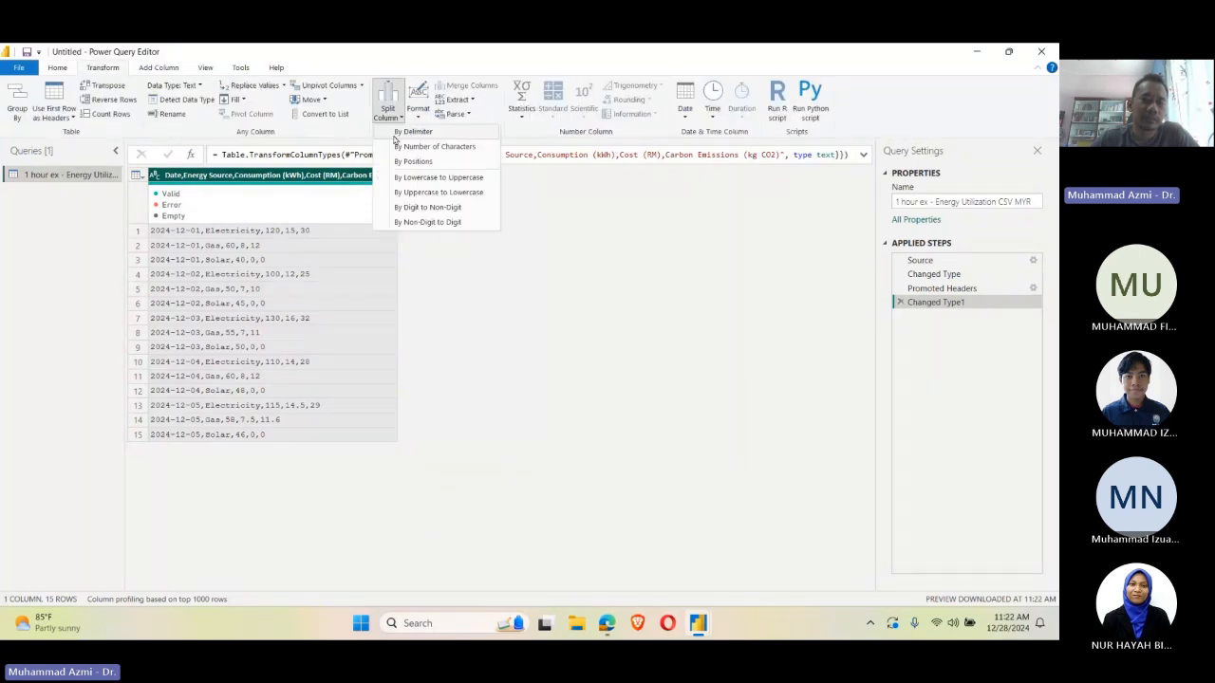
left_click(424, 134)
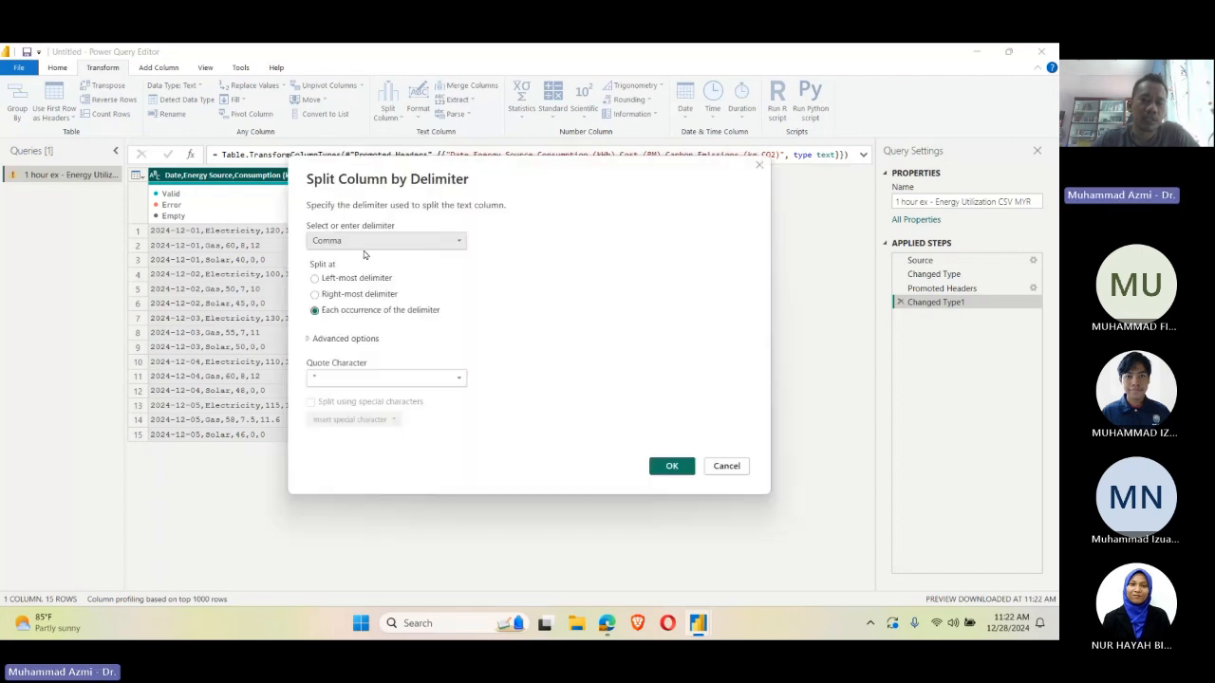
left_click(671, 464)
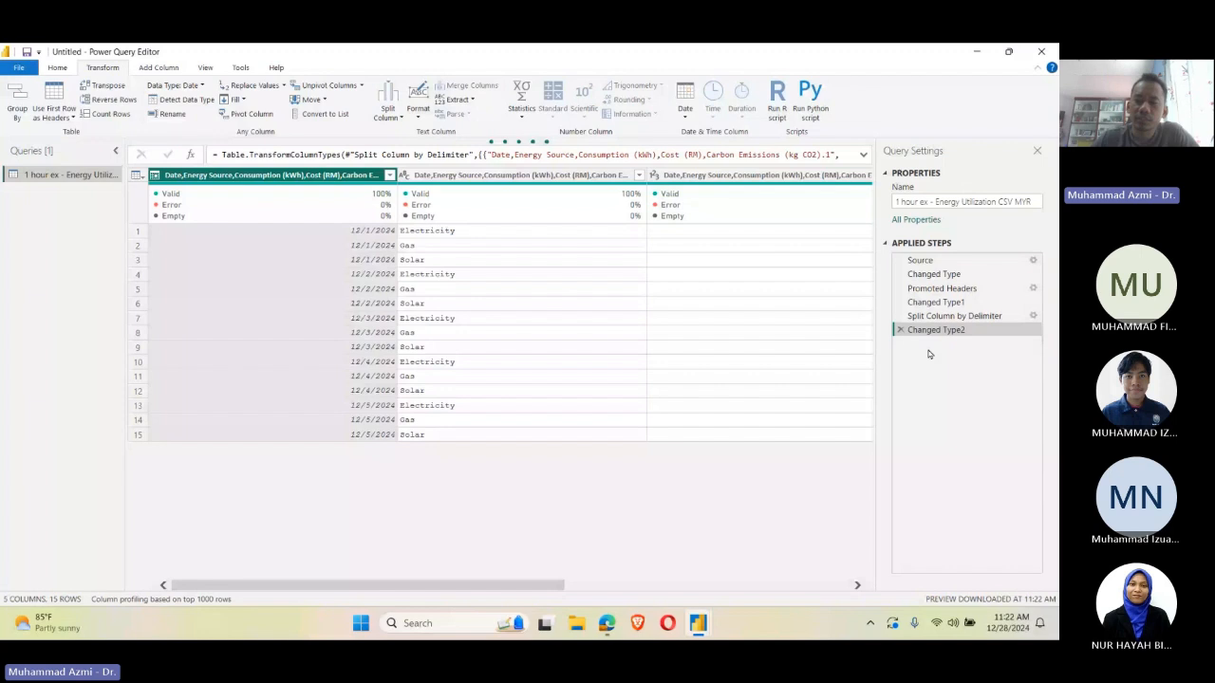
Step: Delete the applied steps Changed Type2, Split Column by Delimiter, Changed Type1 and Promoted Headers from the query
left_click(899, 330)
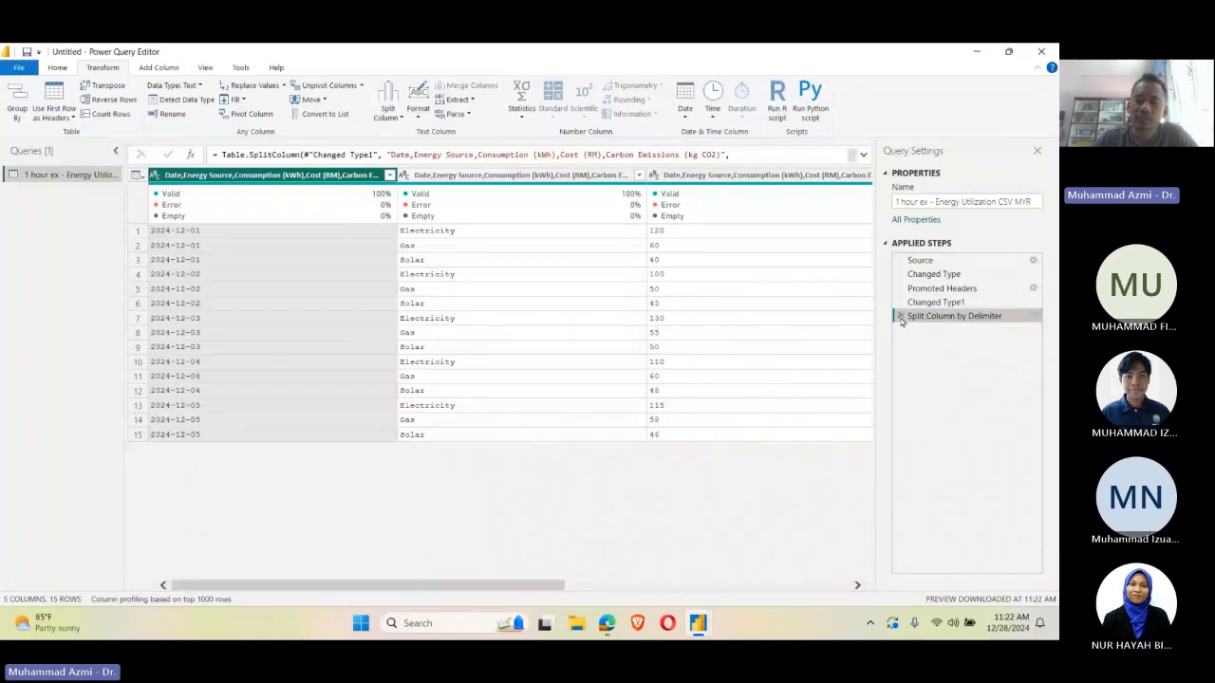
left_click(899, 316)
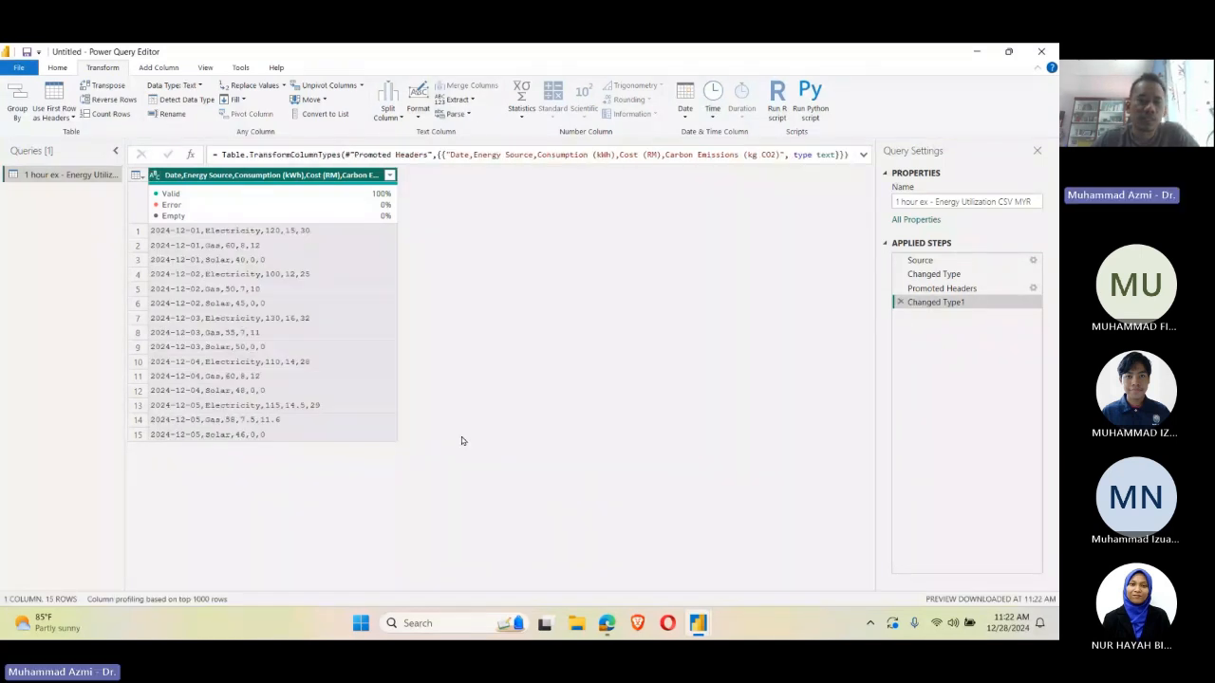
left_click(900, 302)
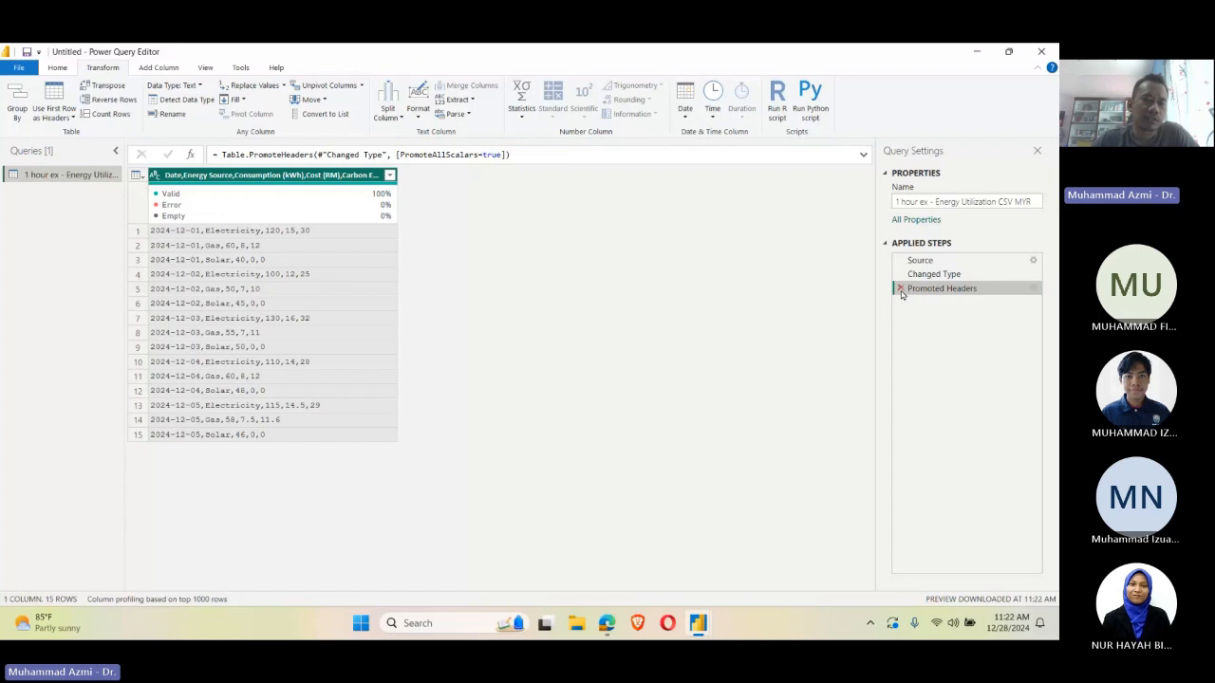
left_click(901, 289)
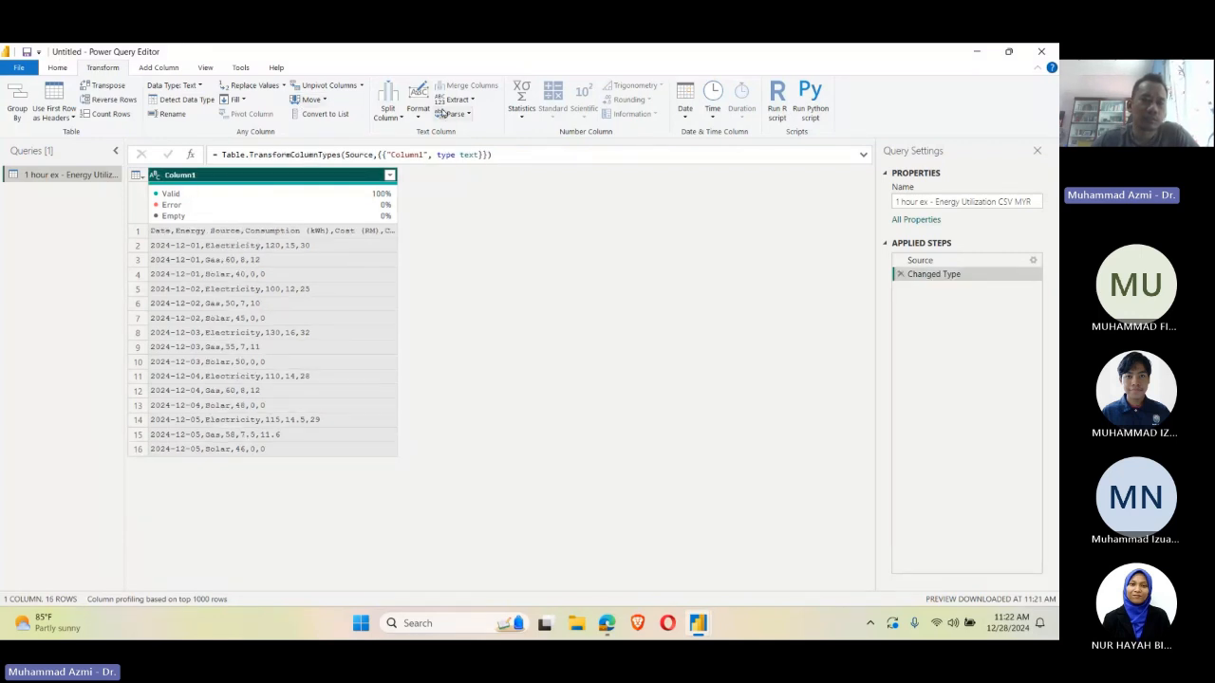
Step: Split Column1 by comma at each occurrence of the delimiter, with its header text still in the first row
left_click(388, 112)
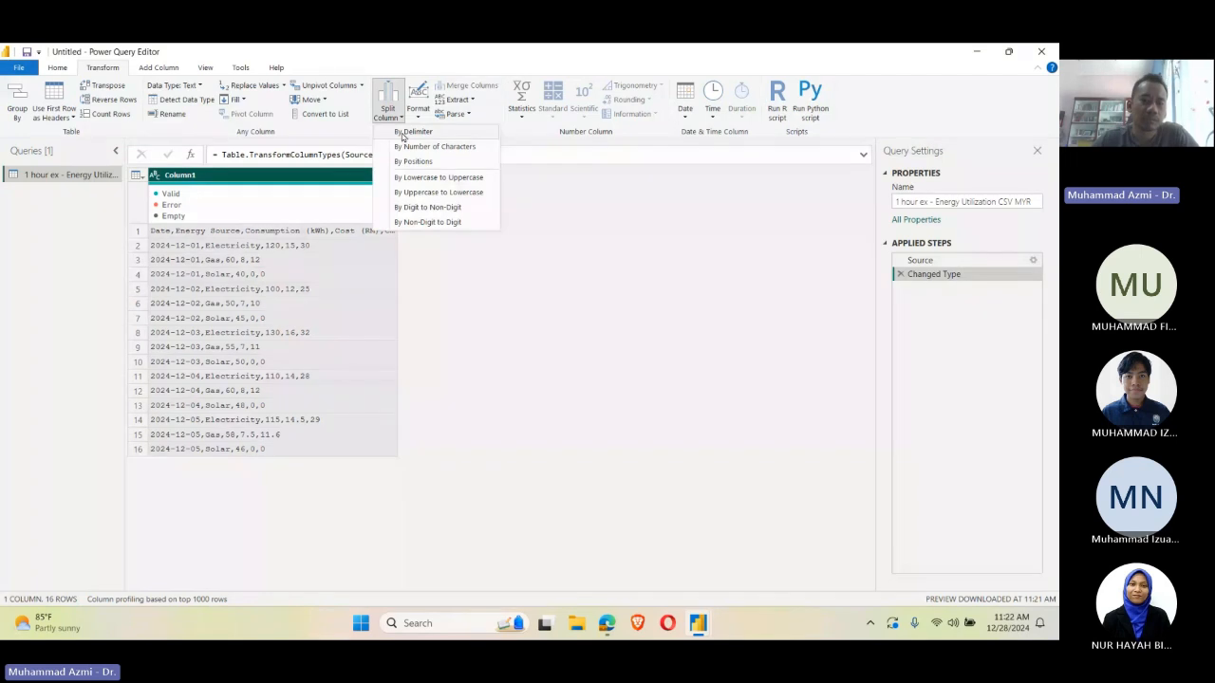
left_click(408, 132)
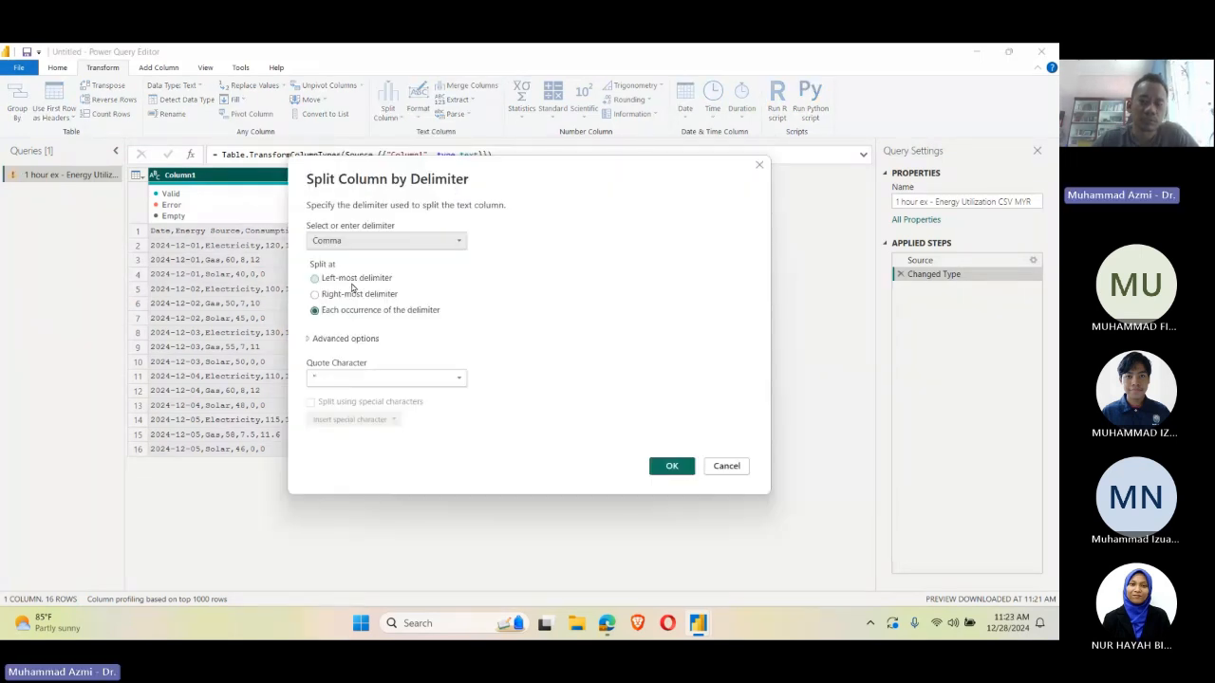
left_click(671, 466)
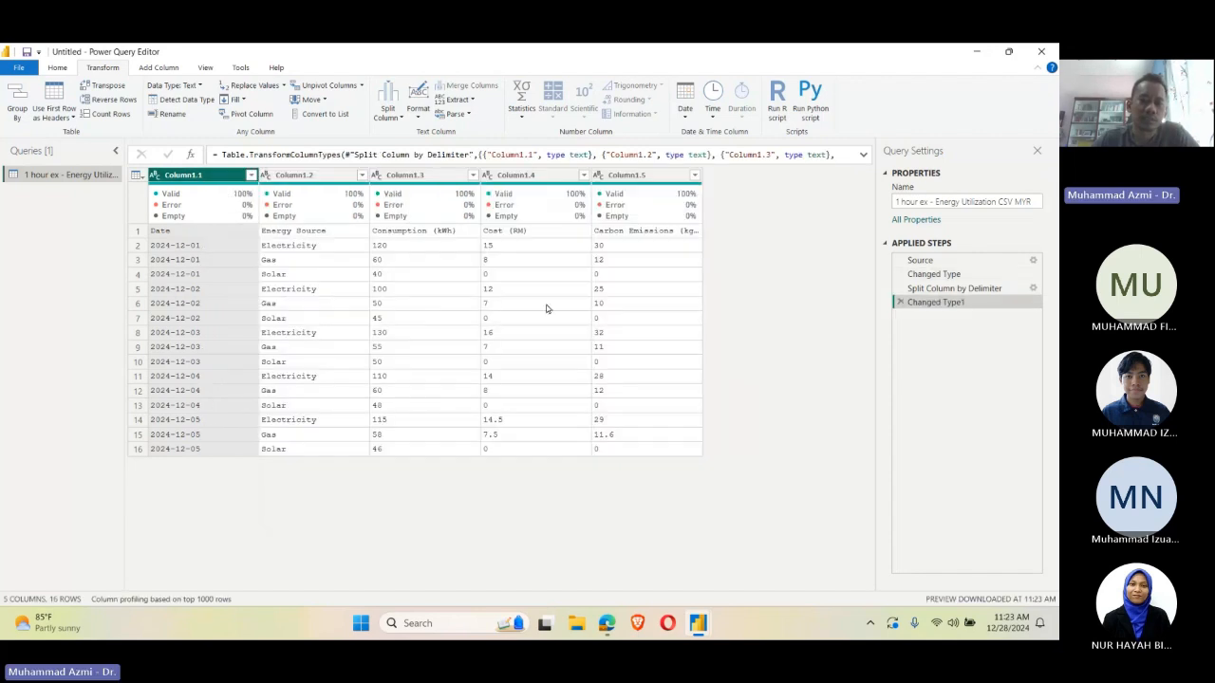
Step: Use the first row of the split table as the column headers
left_click(138, 231)
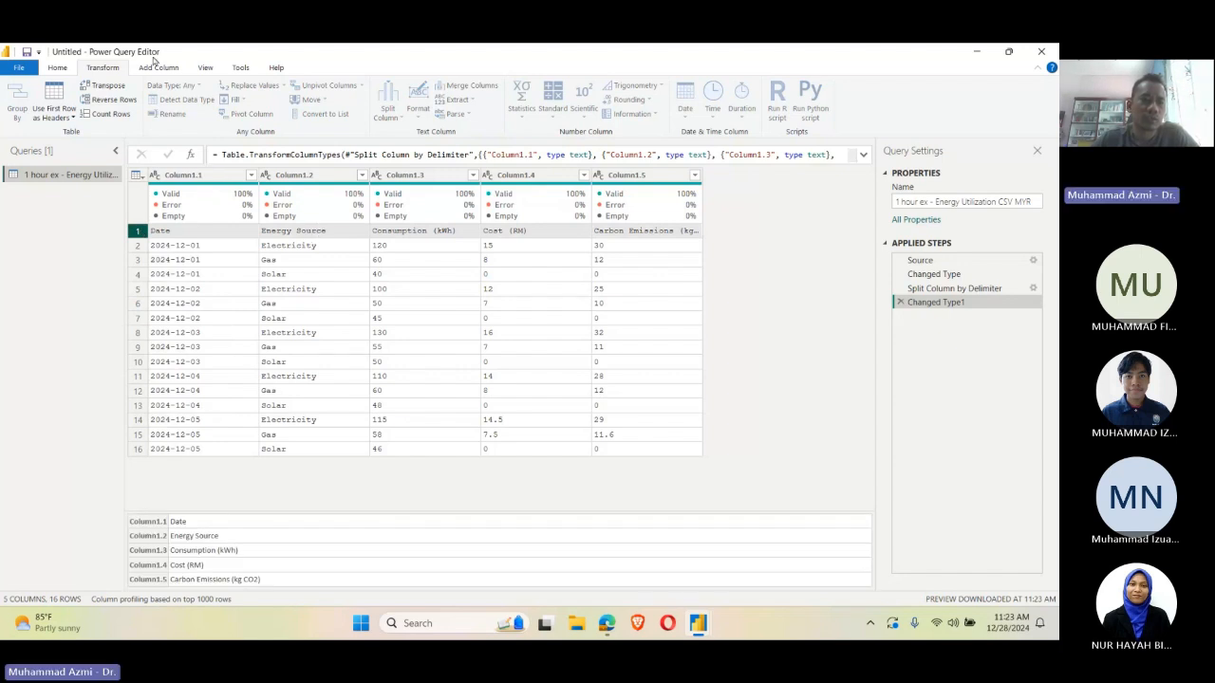
left_click(58, 67)
left_click(605, 103)
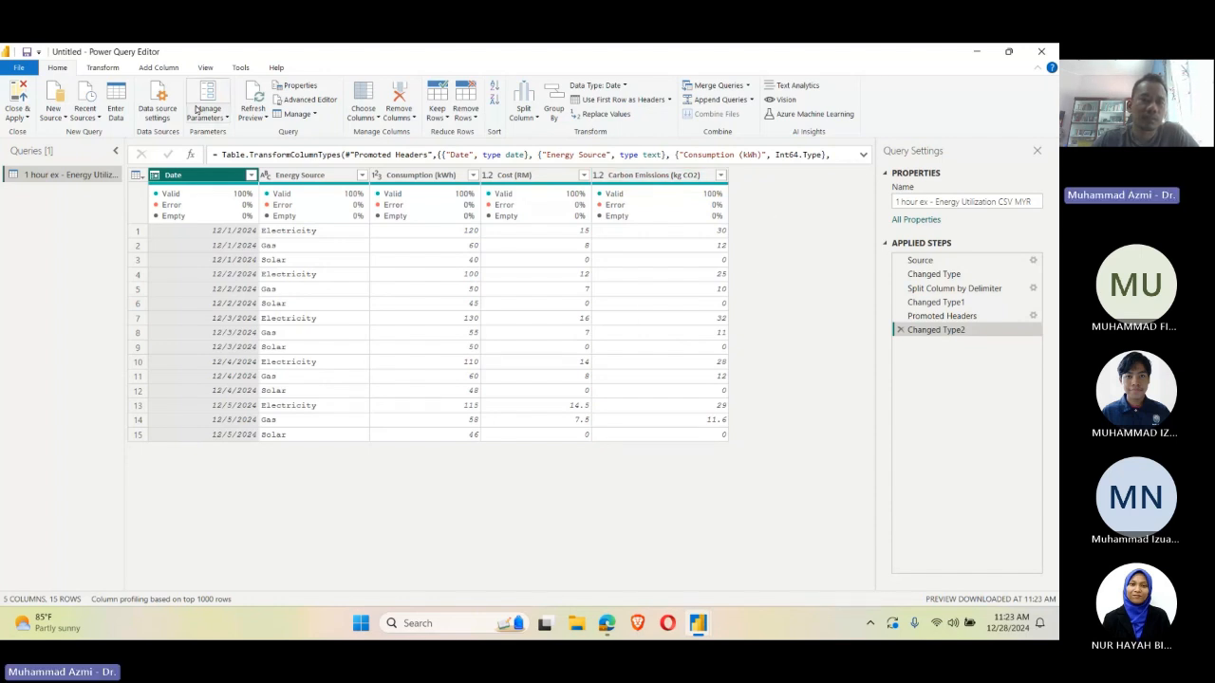
Step: Start a new custom column and name it "Cost per KWh"
left_click(155, 72)
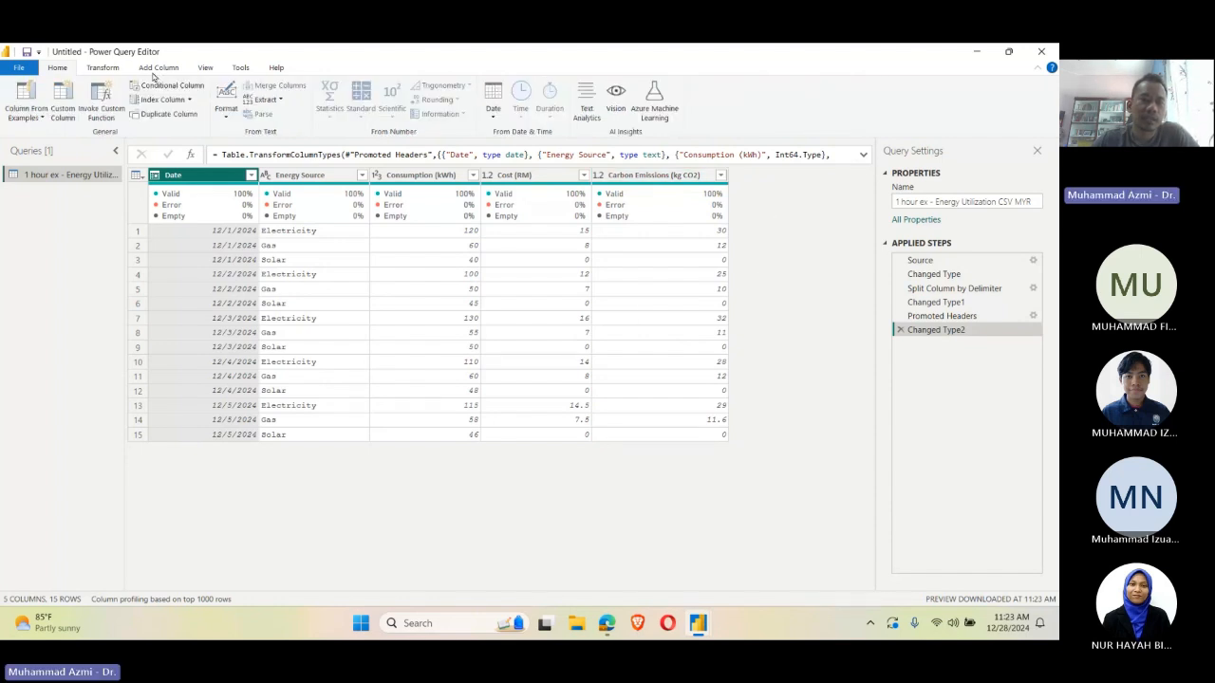
left_click(61, 100)
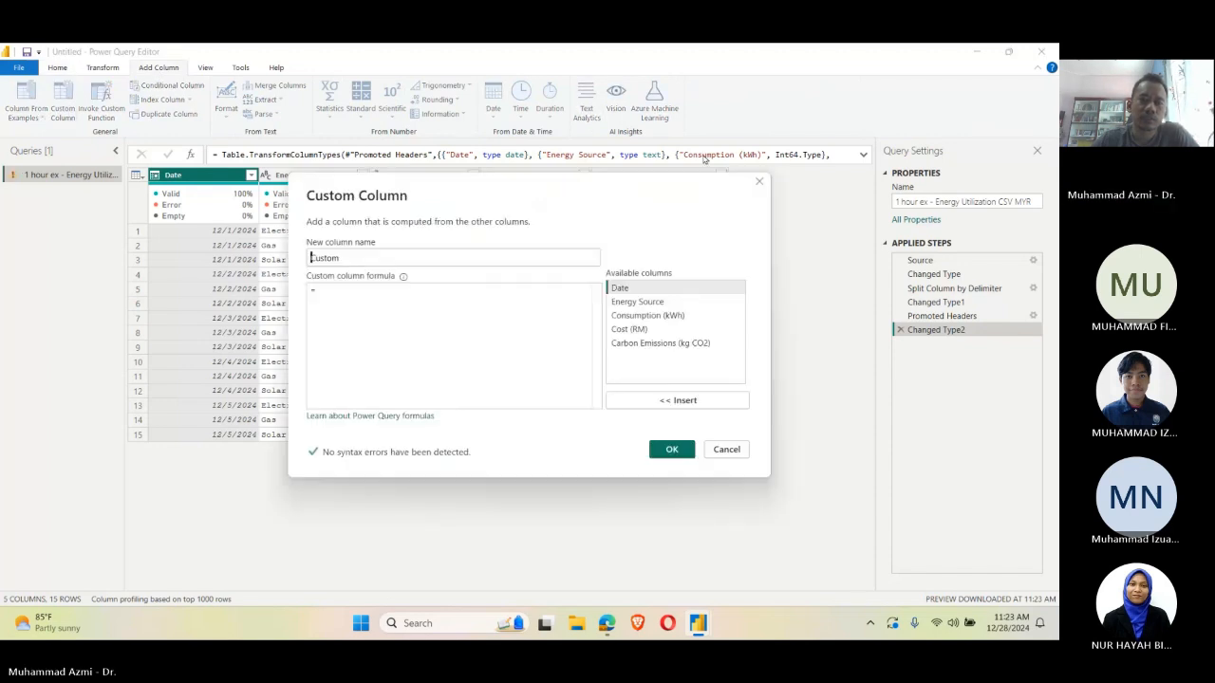
left_click(462, 296)
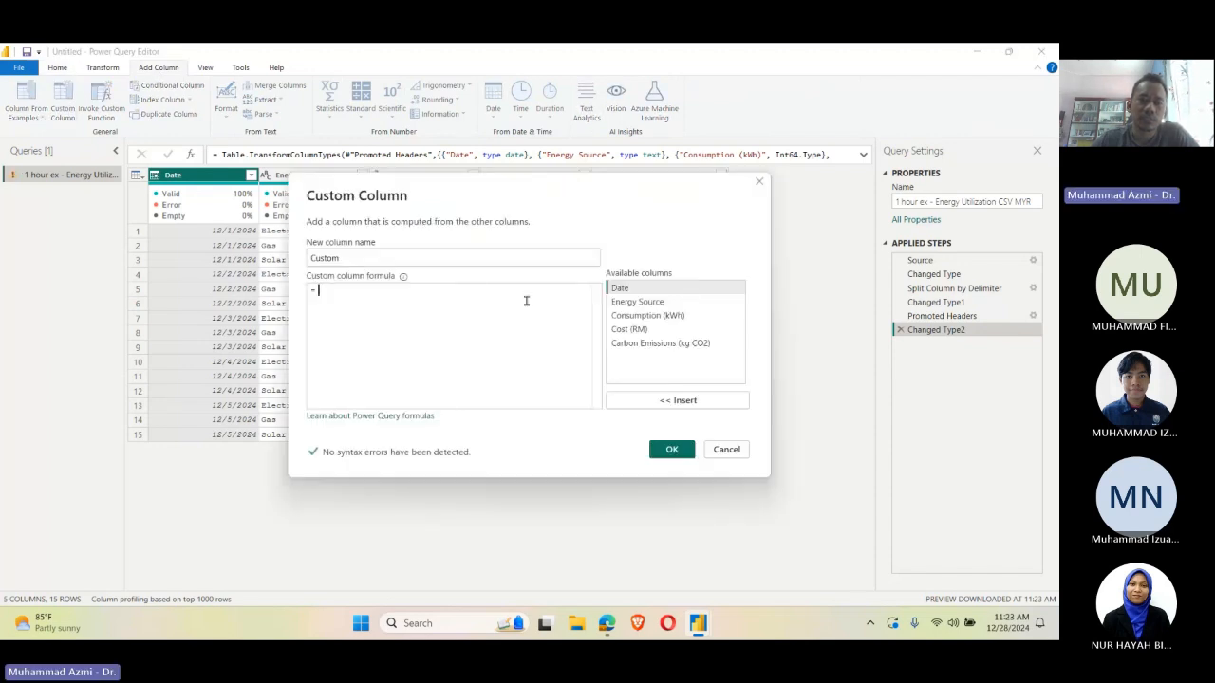
double_click(450, 260)
type("Cost per Kw")
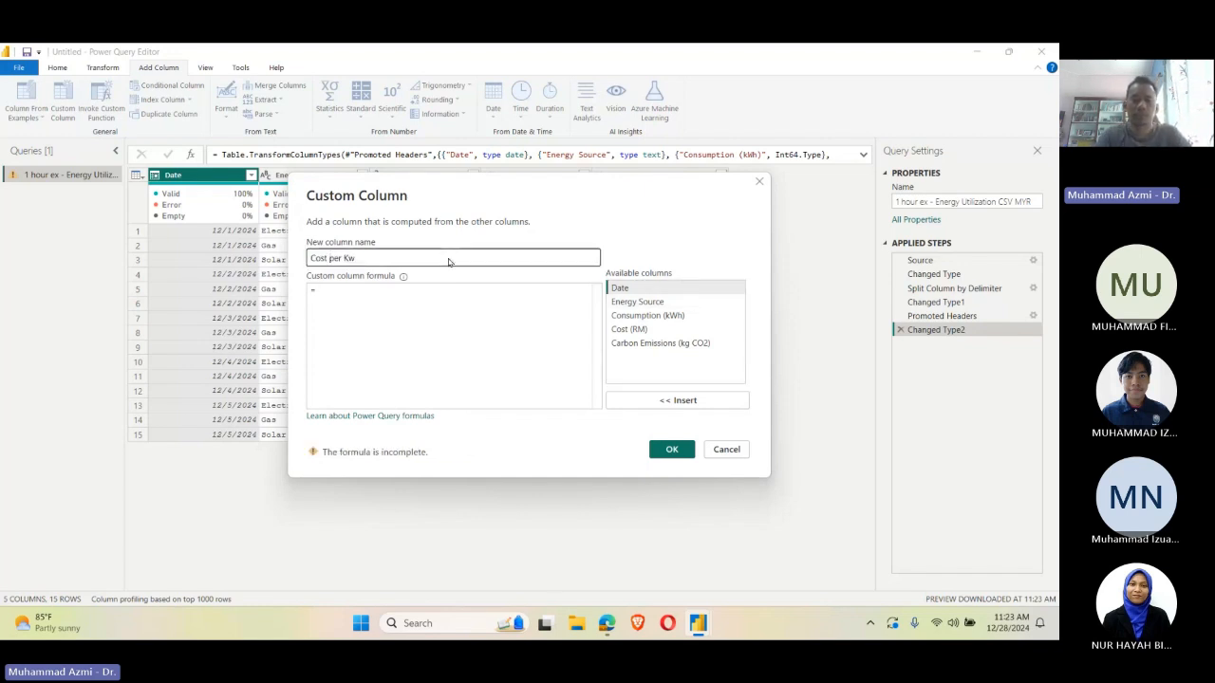
key("BackSpace")
type("Wh")
Step: Define the custom column's formula as [#"Cost (RM)"]/[#"Consumption (kWh)"] and add the column to the table
left_click(367, 286)
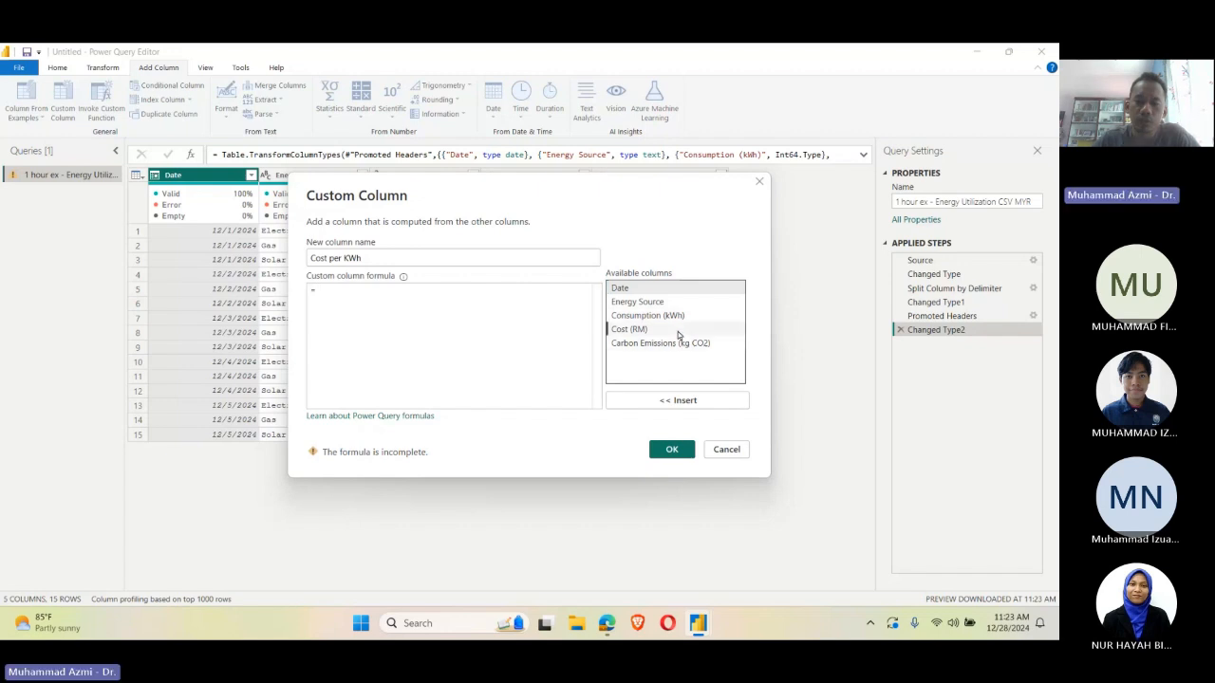
left_click(665, 329)
left_click(670, 401)
type("/")
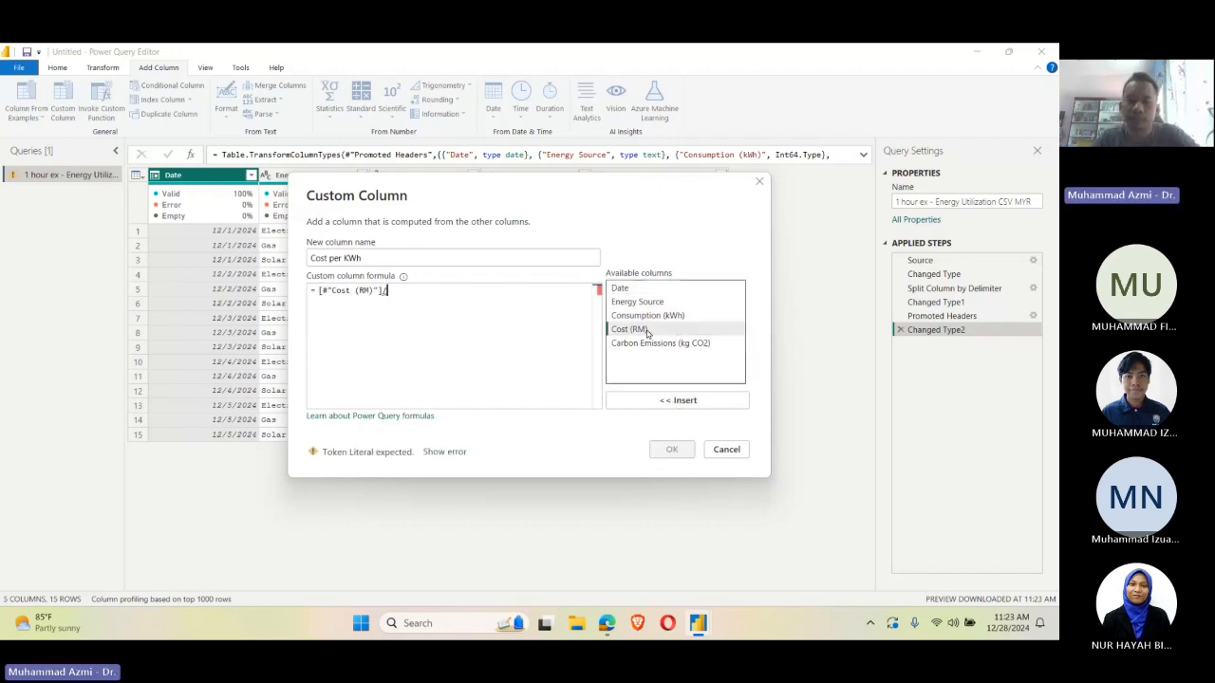
left_click(656, 317)
left_click(672, 399)
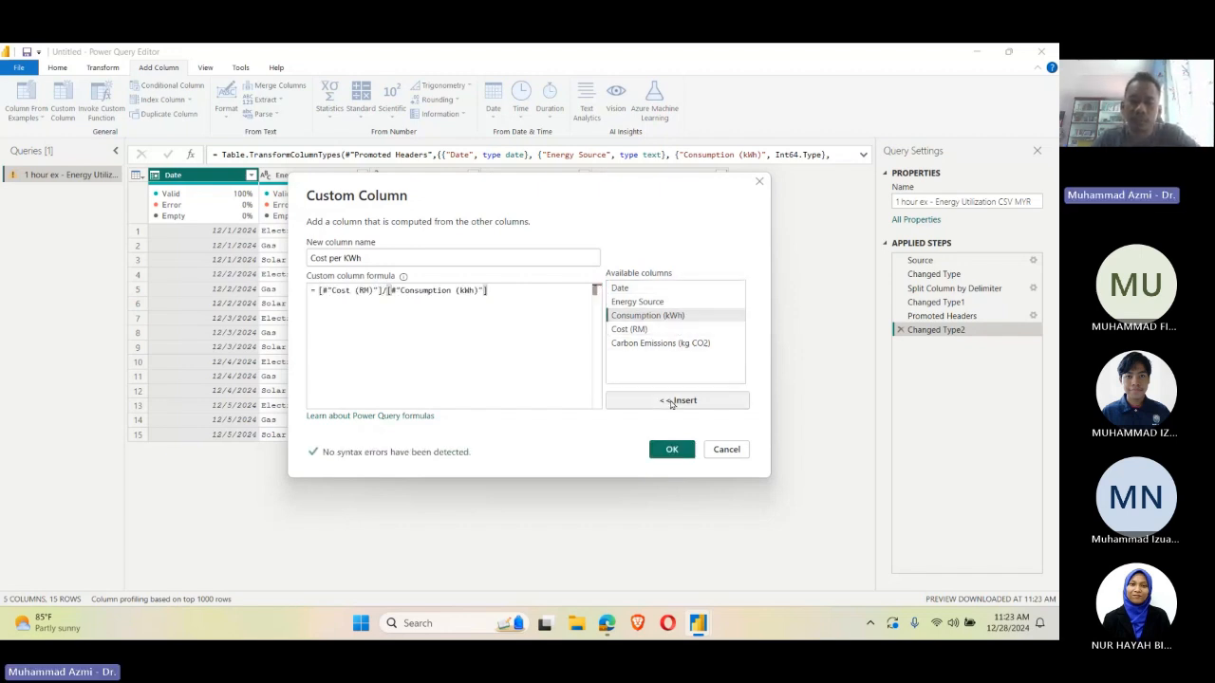
left_click(672, 449)
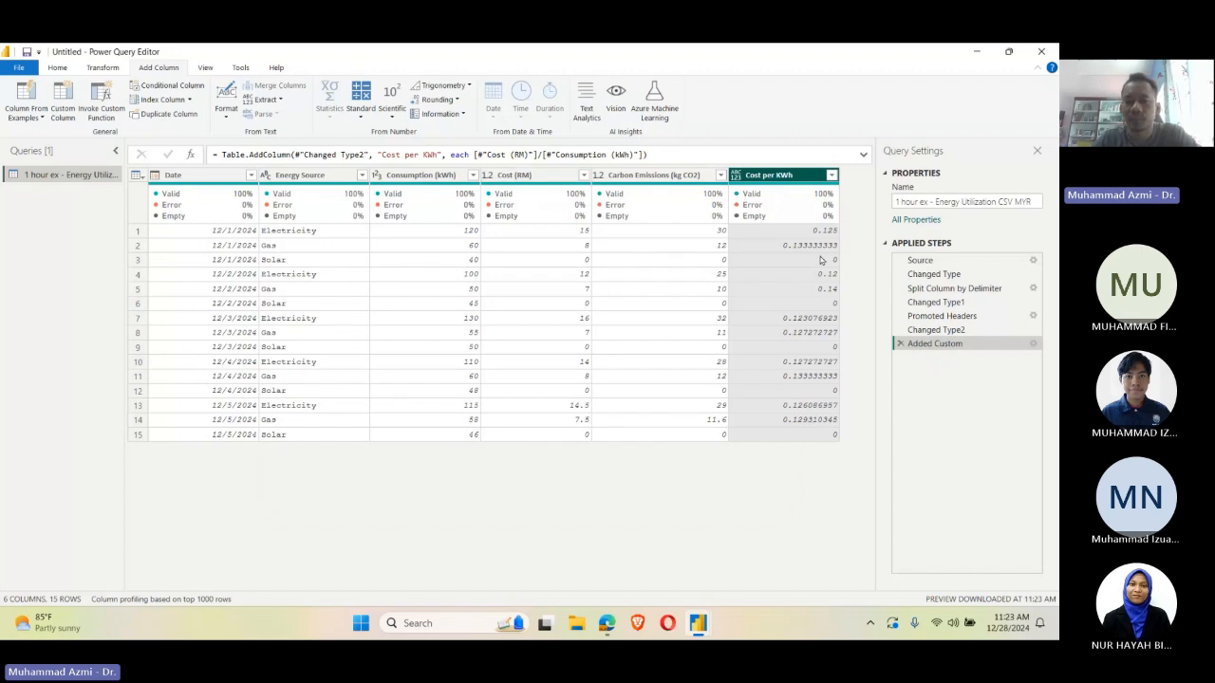
Step: Round the Cost per KWh column's values to 2 decimal places
left_click(109, 67)
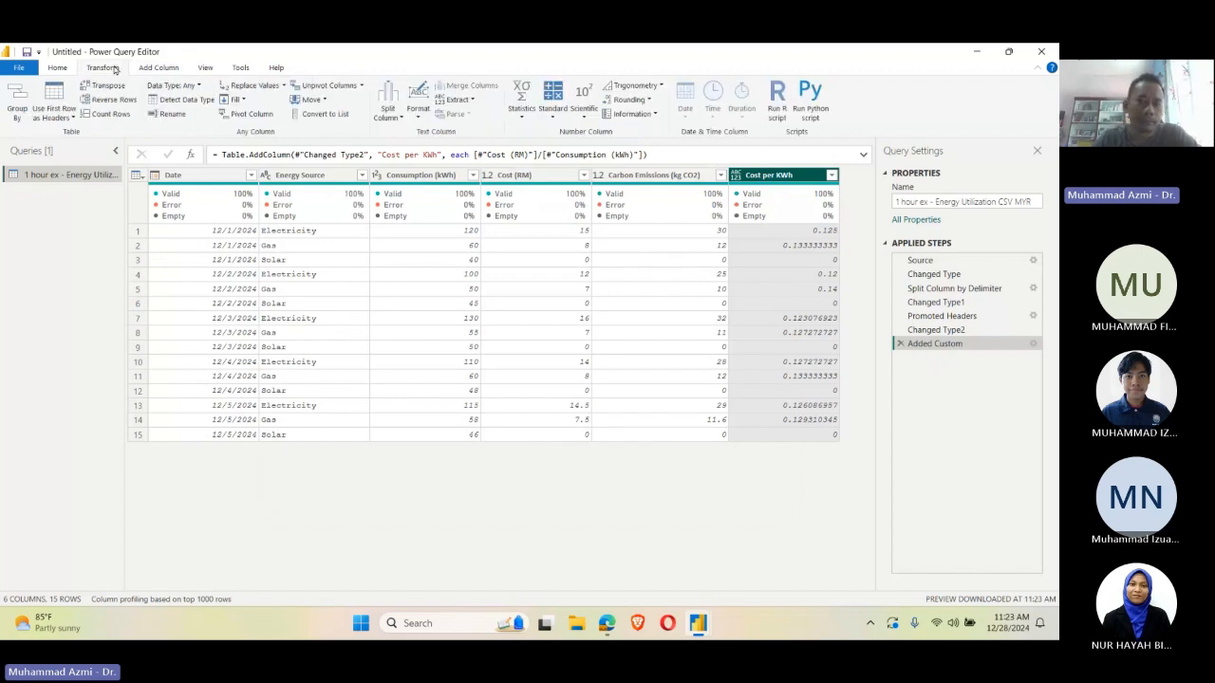
left_click(627, 99)
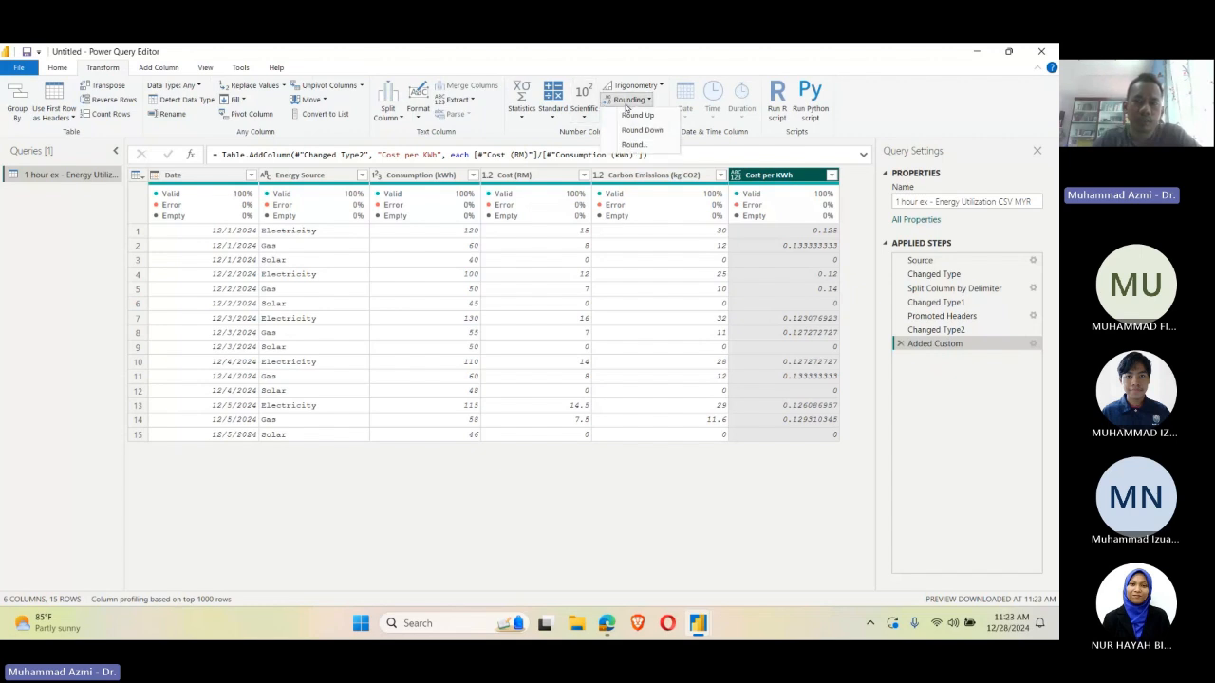
left_click(634, 144)
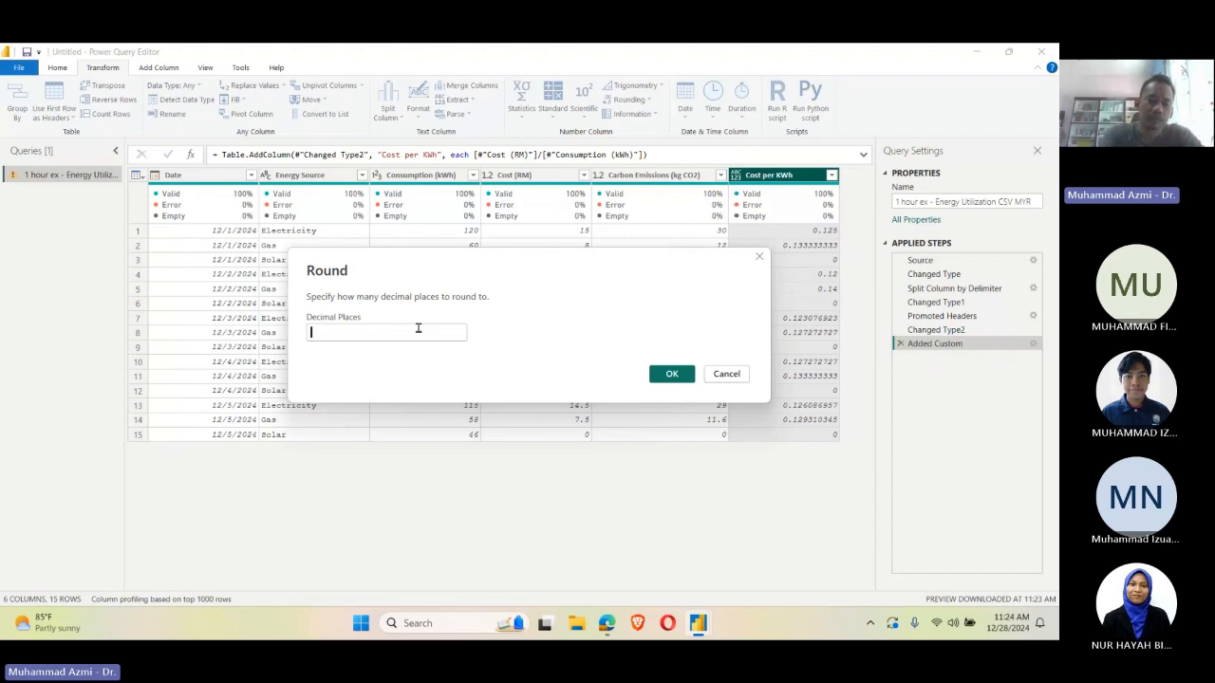
type("2")
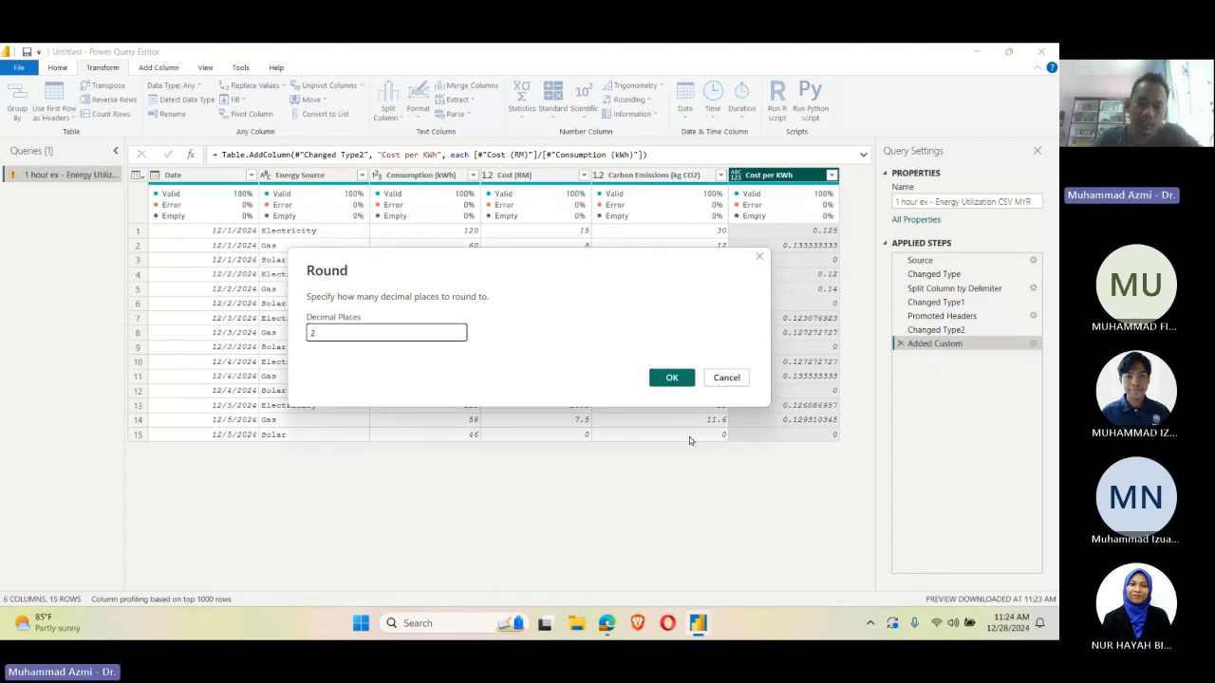
left_click(672, 378)
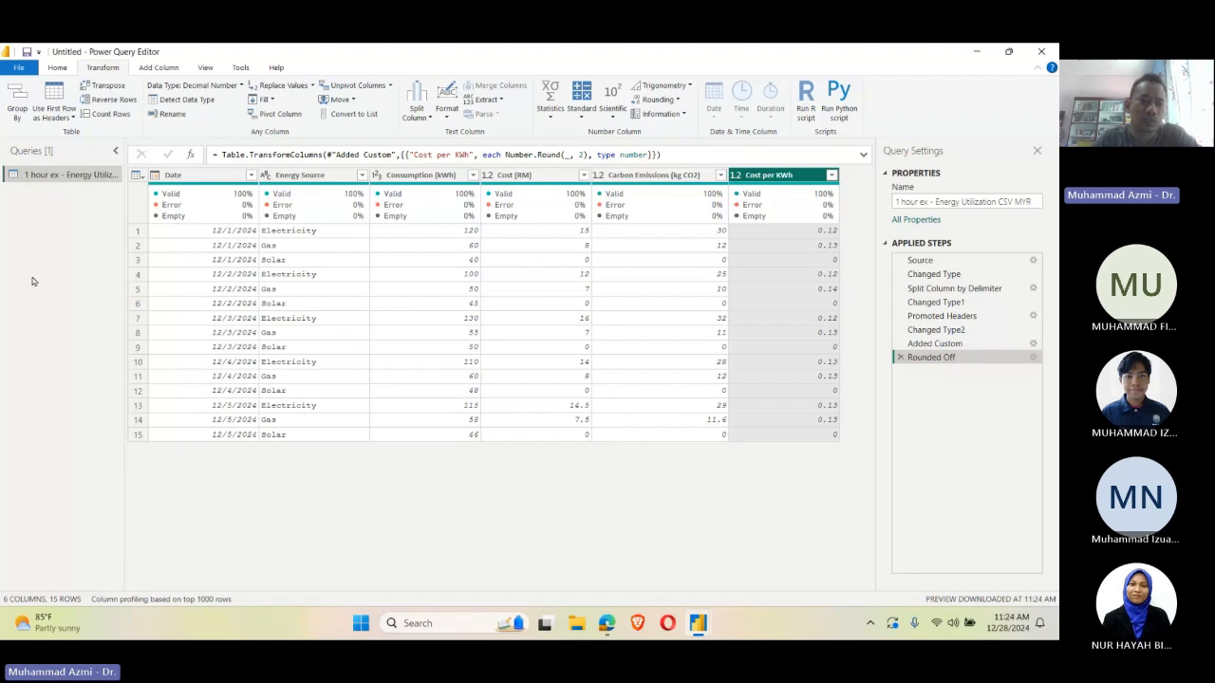
Step: Close the query editor with its changes applied, load the energy table into the report and expand its fields
left_click(57, 67)
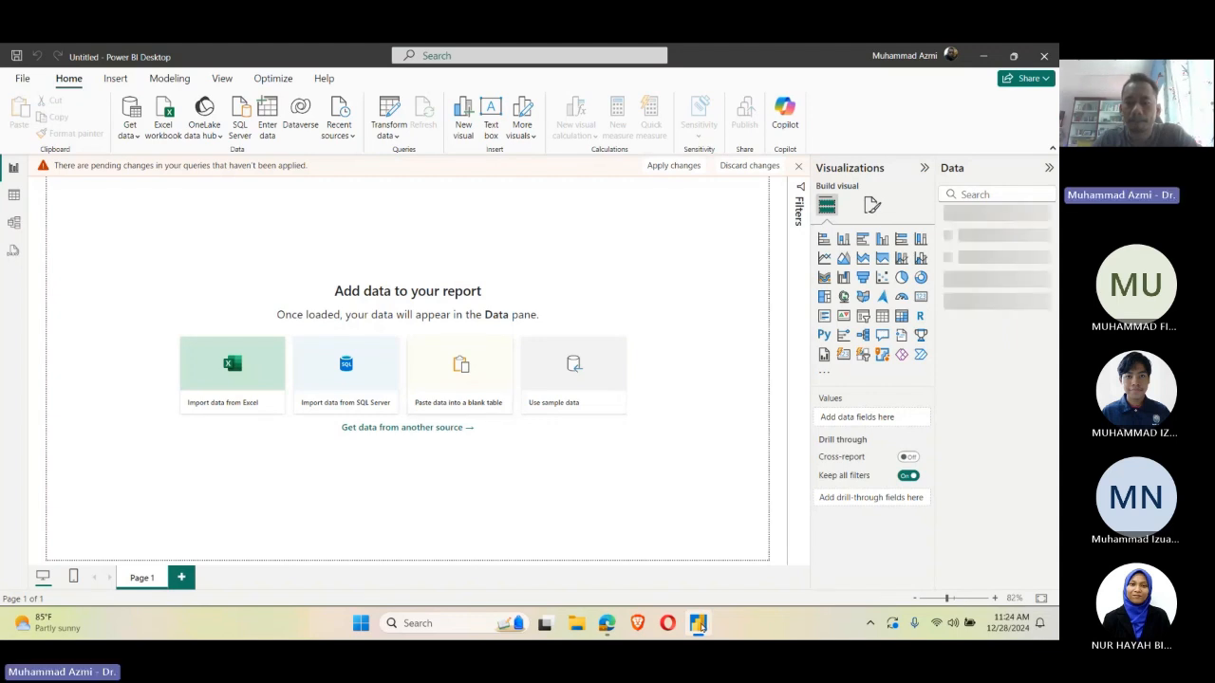
mouse_move(699, 624)
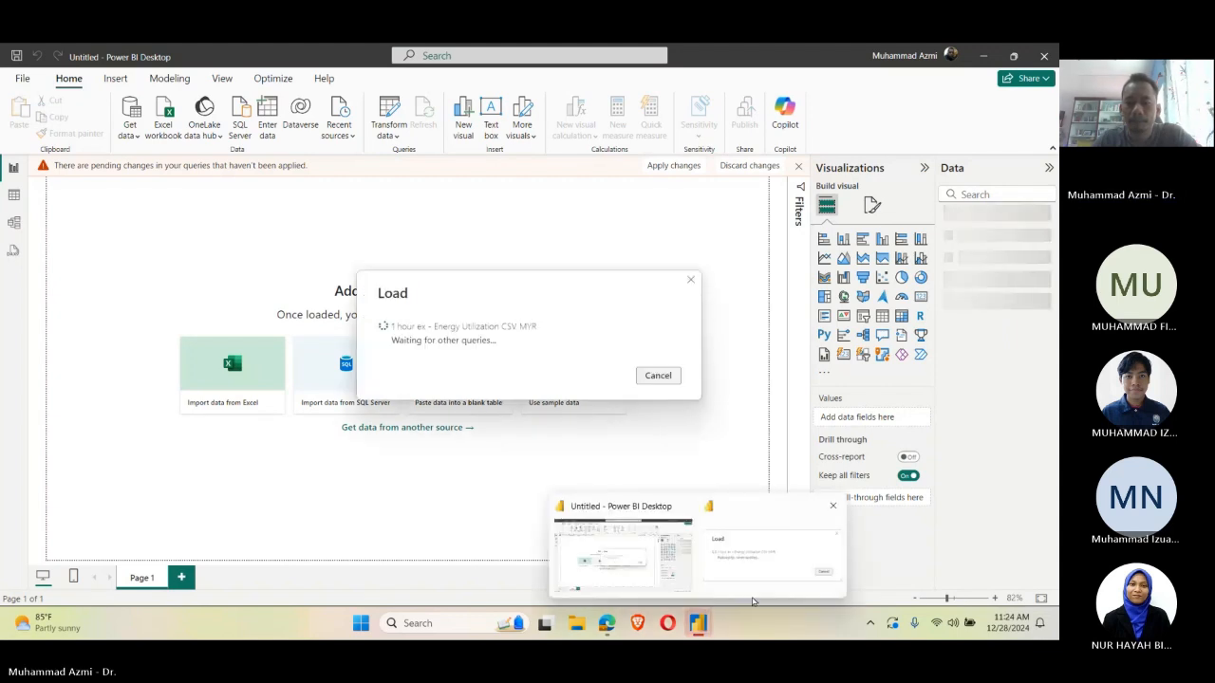
mouse_move(756, 583)
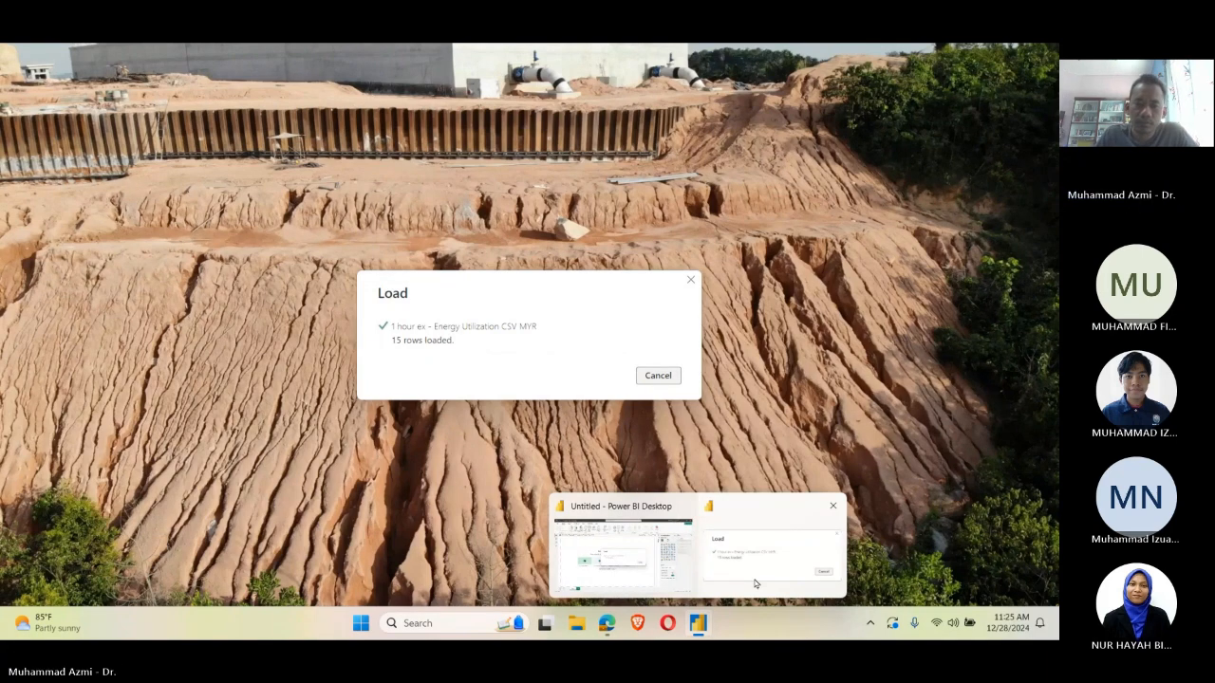
left_click(755, 584)
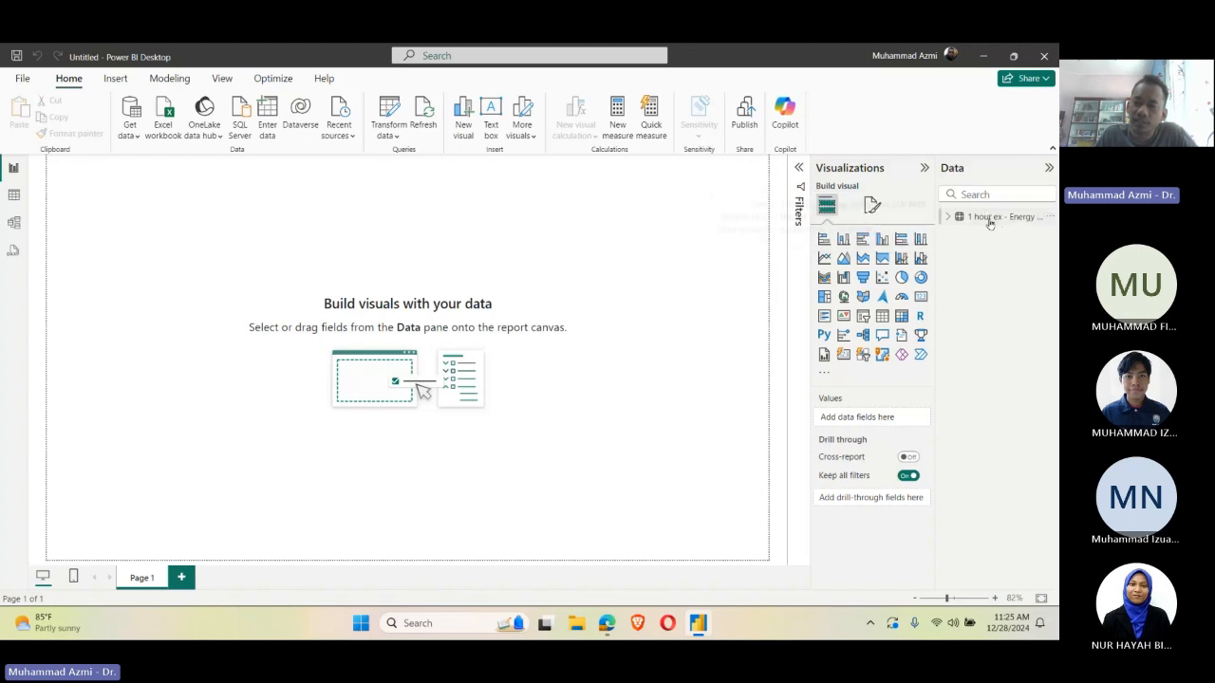
left_click(947, 218)
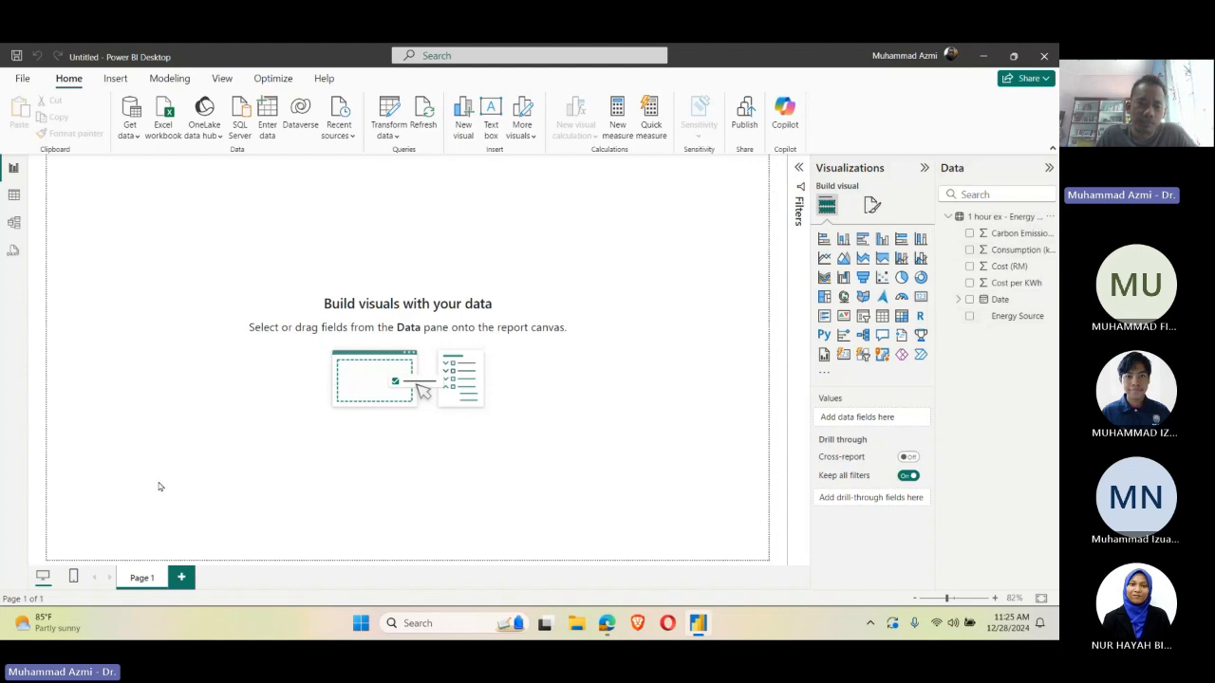
Step: Rename the report page to "Dashboard 1"
double_click(147, 576)
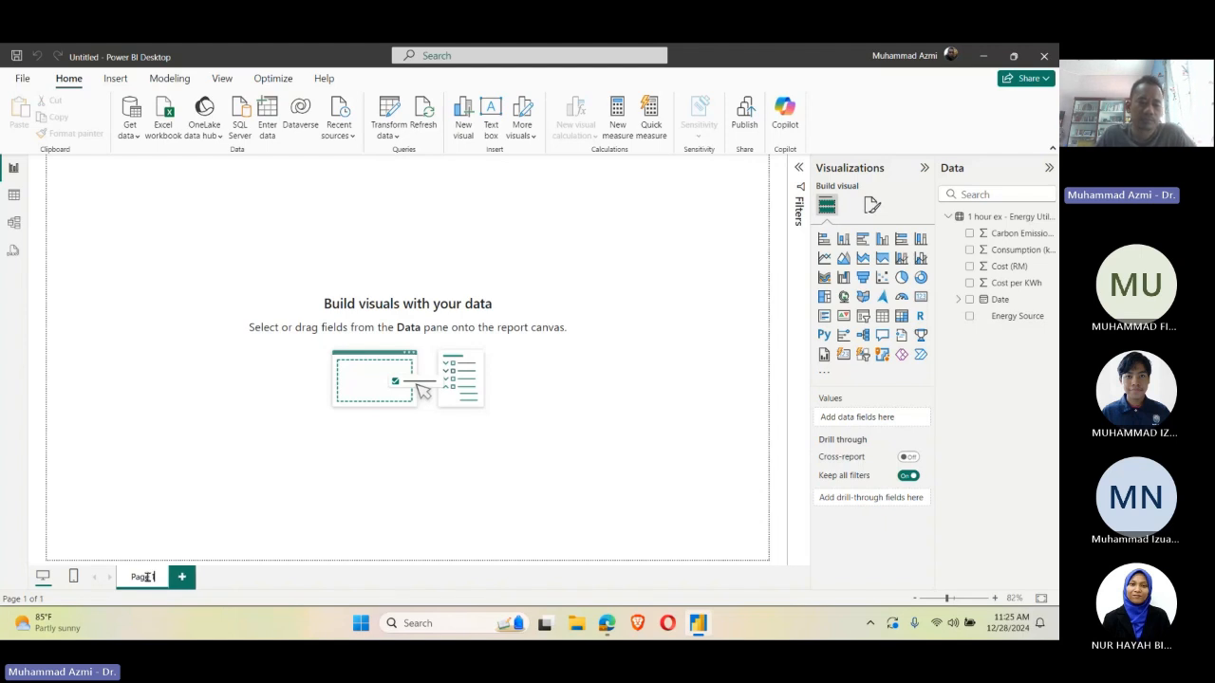
key("BackSpace")
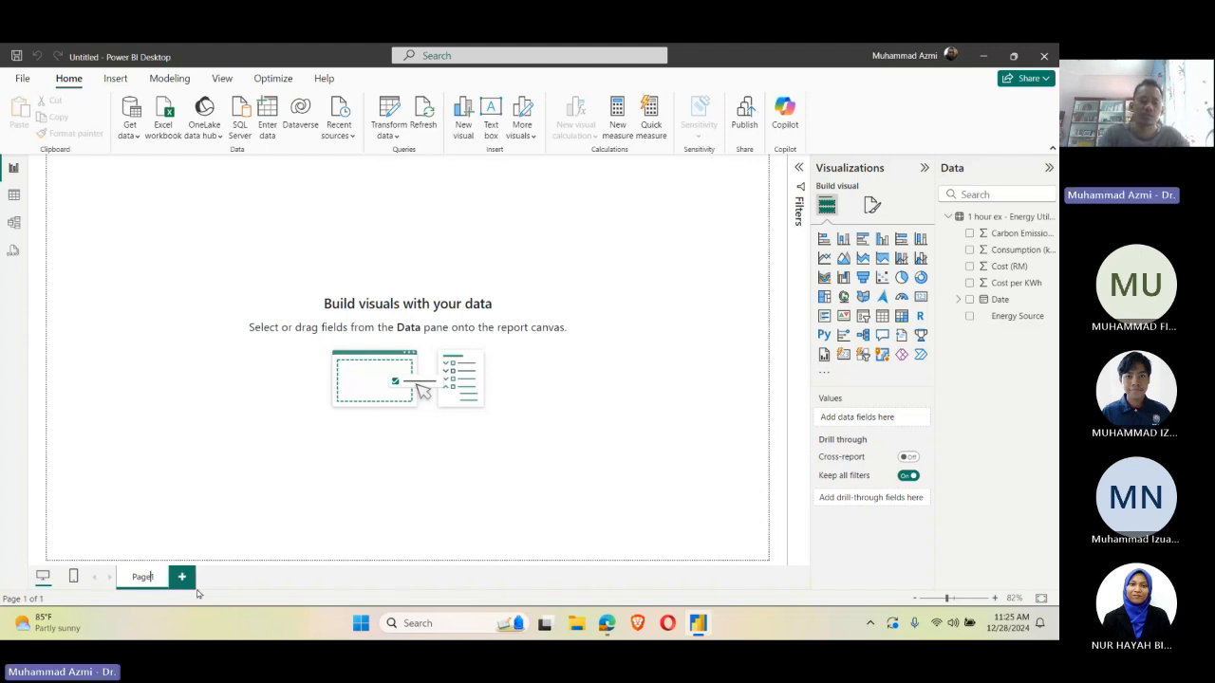
key("BackSpace")
key("BackSpace")
key("BackSpace")
key("BackSpace")
type("Dashboard 1")
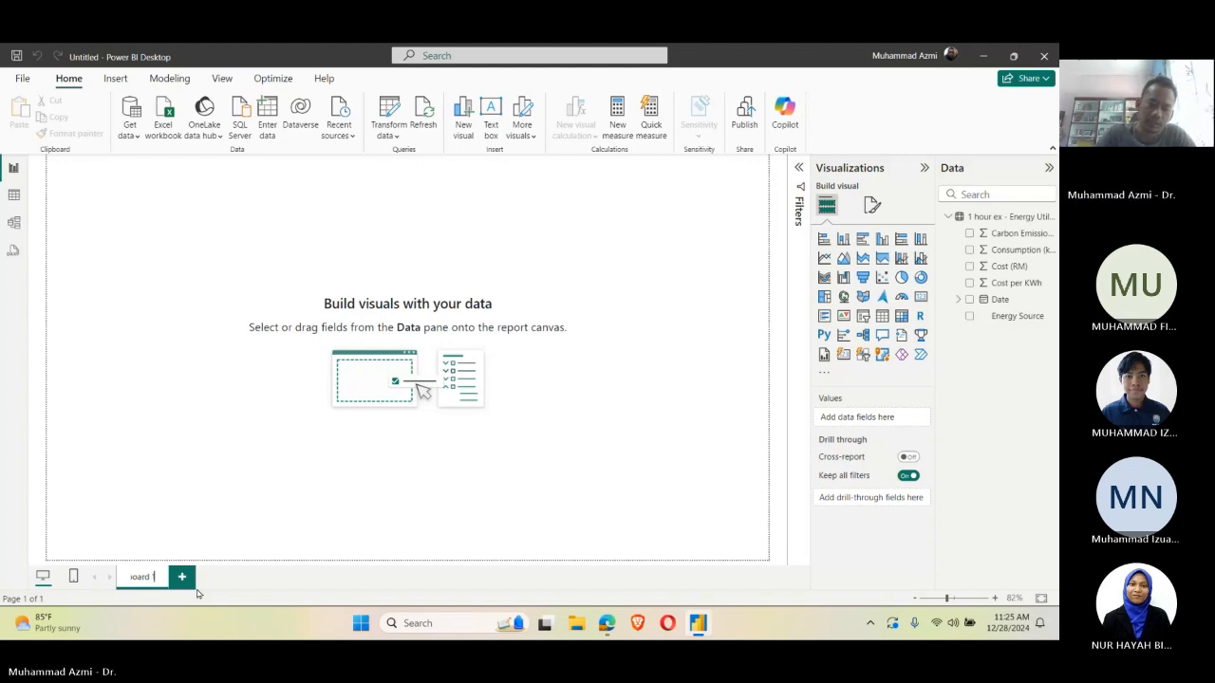
key("Return")
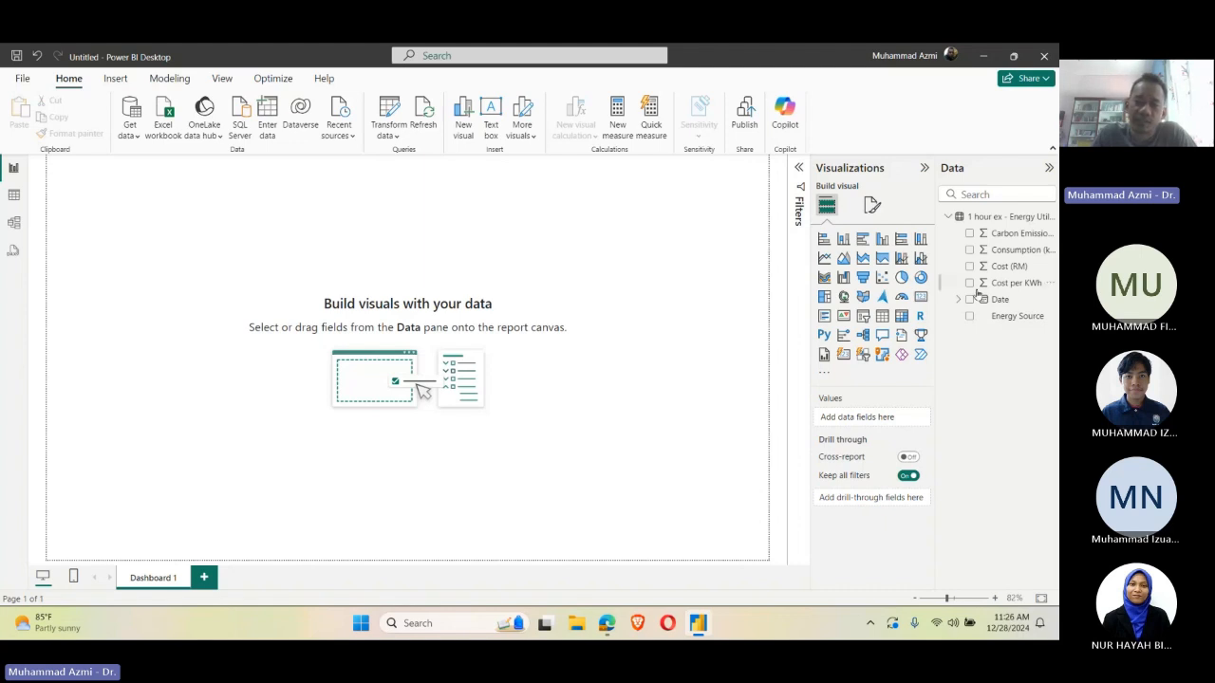
Step: Add a line chart with the Date Hierarchy on the X-axis and Consumption (kWh) on the Y-axis
left_click(824, 259)
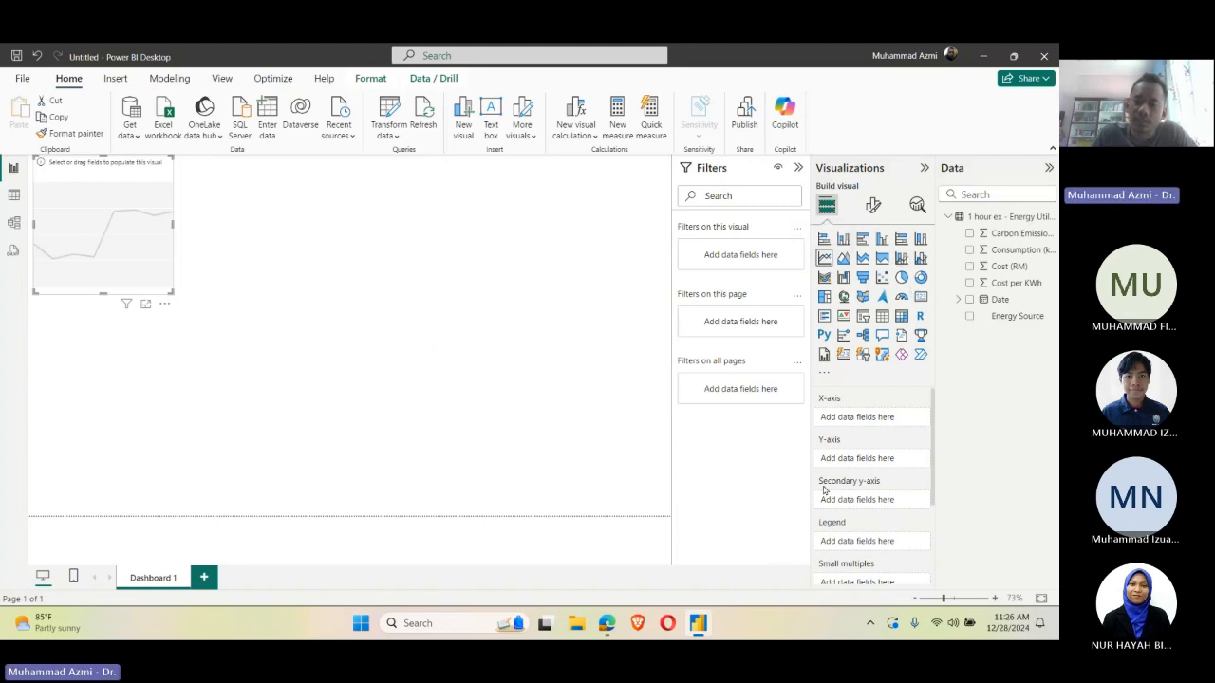
left_click(959, 300)
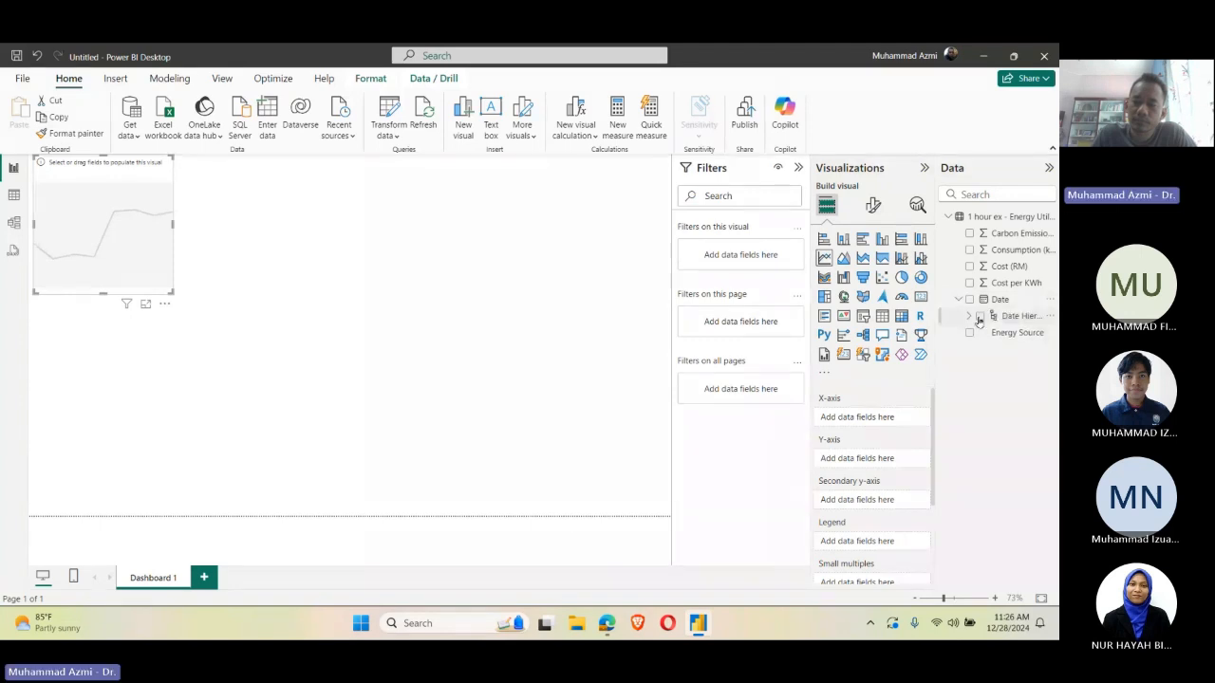
left_click(968, 316)
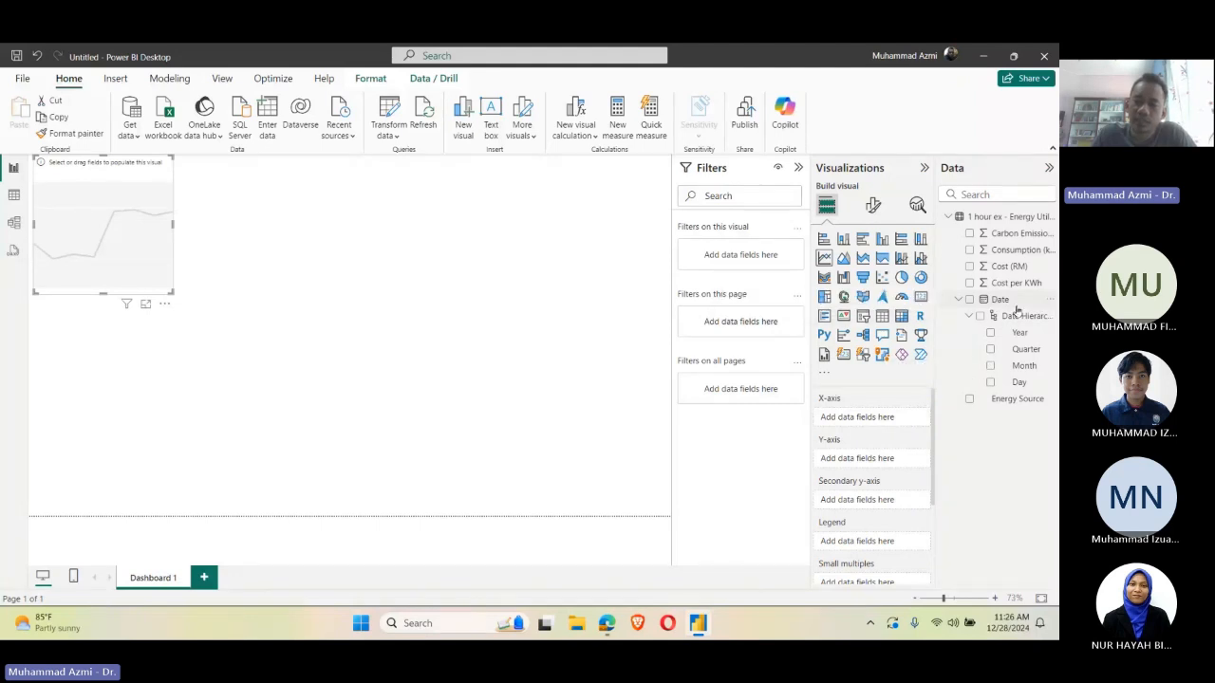
left_click(1013, 314)
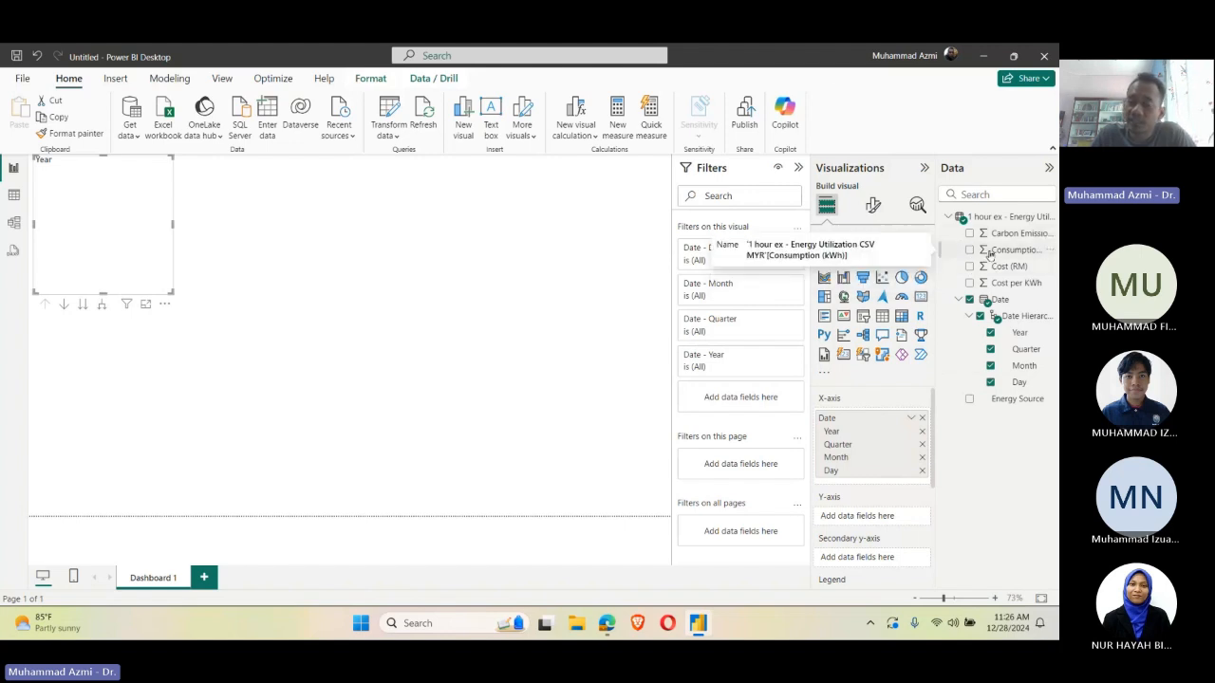
left_click_drag(1006, 251, 870, 516)
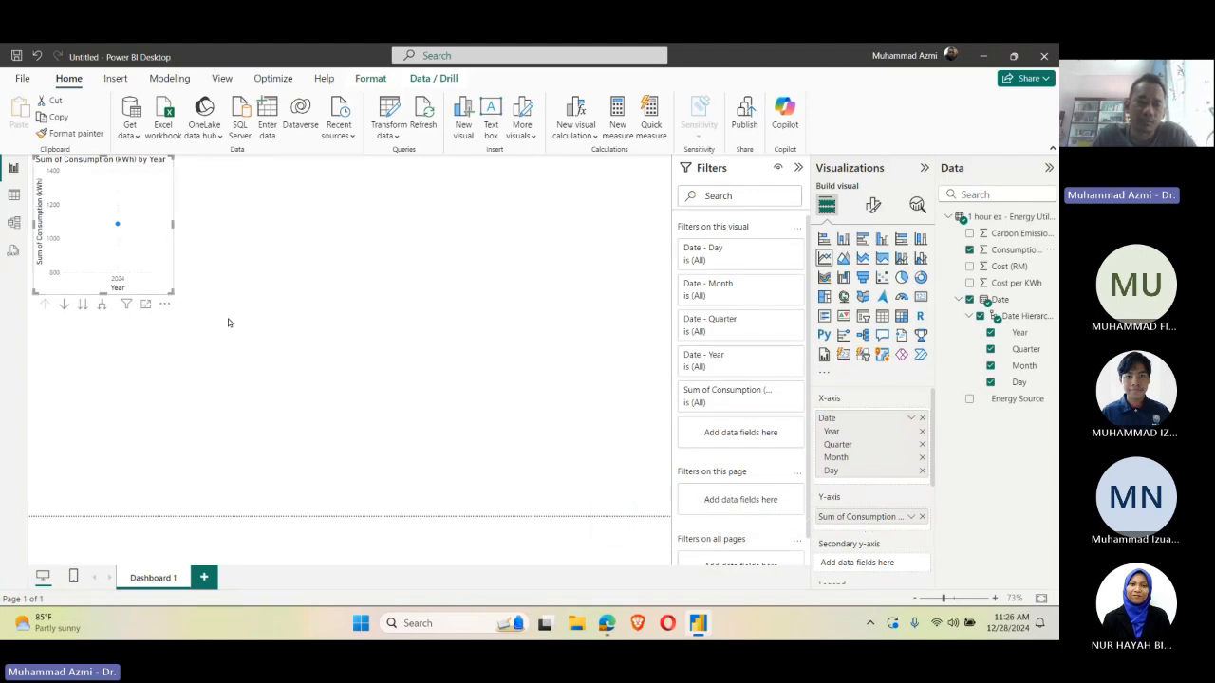
Step: Enlarge the line chart and remove Year, Quarter and Month from its X-axis so that it plots by Day
left_click_drag(173, 294, 464, 417)
mouse_move(277, 296)
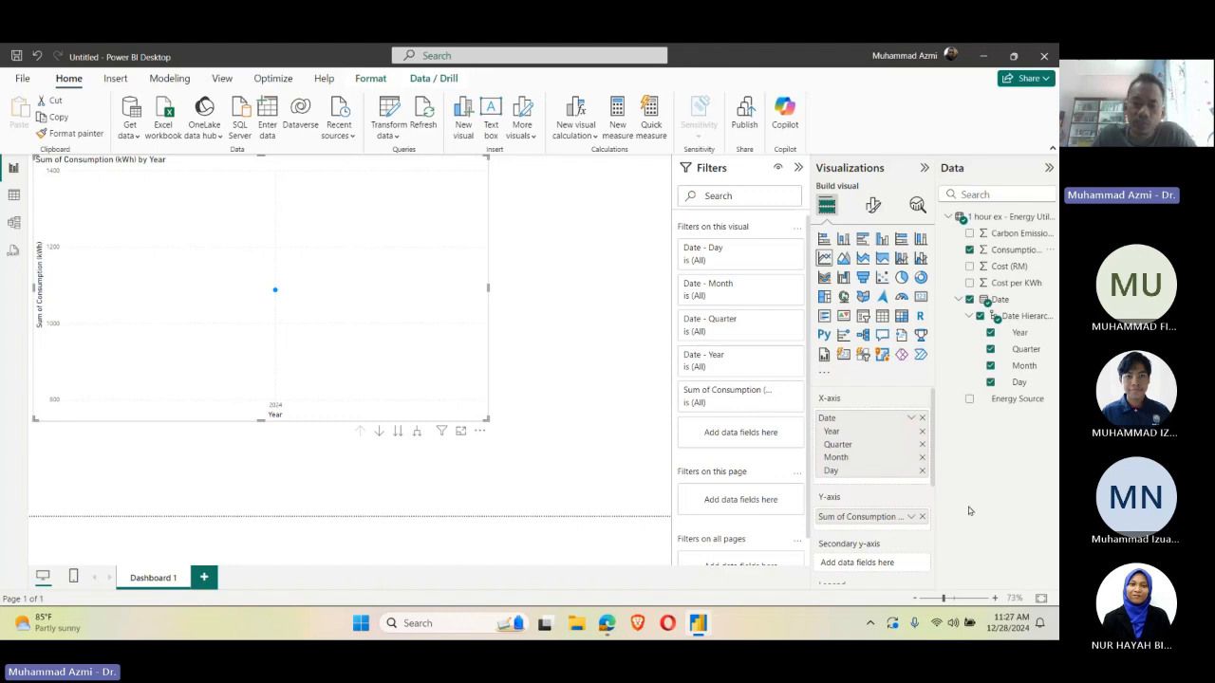
left_click(921, 432)
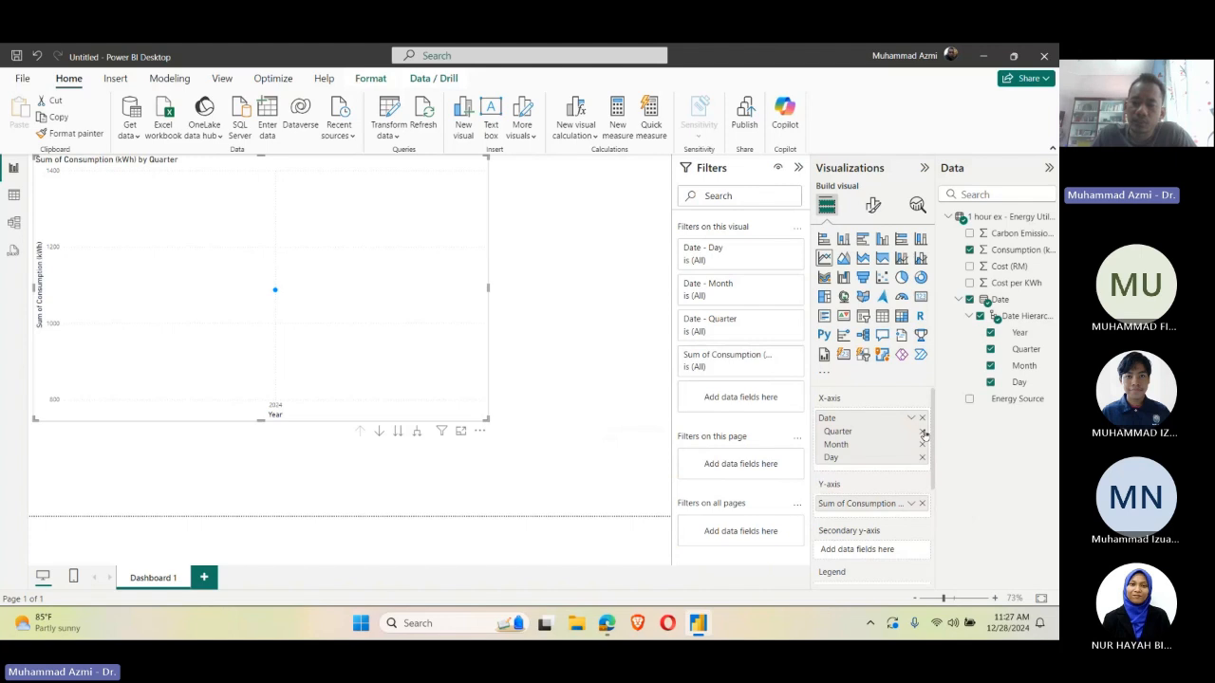
left_click(921, 431)
left_click(921, 432)
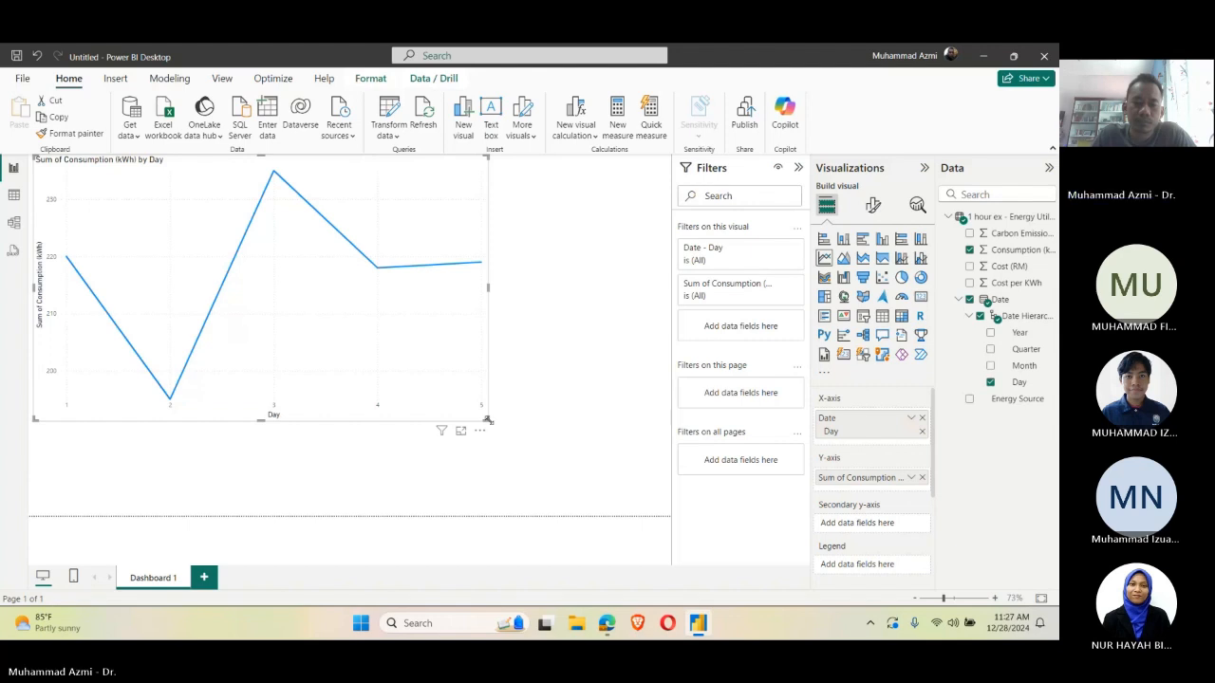
Step: Shrink the line chart within the page's upper-left area and collapse the filters to free up canvas space
left_click_drag(483, 419, 296, 326)
left_click(437, 318)
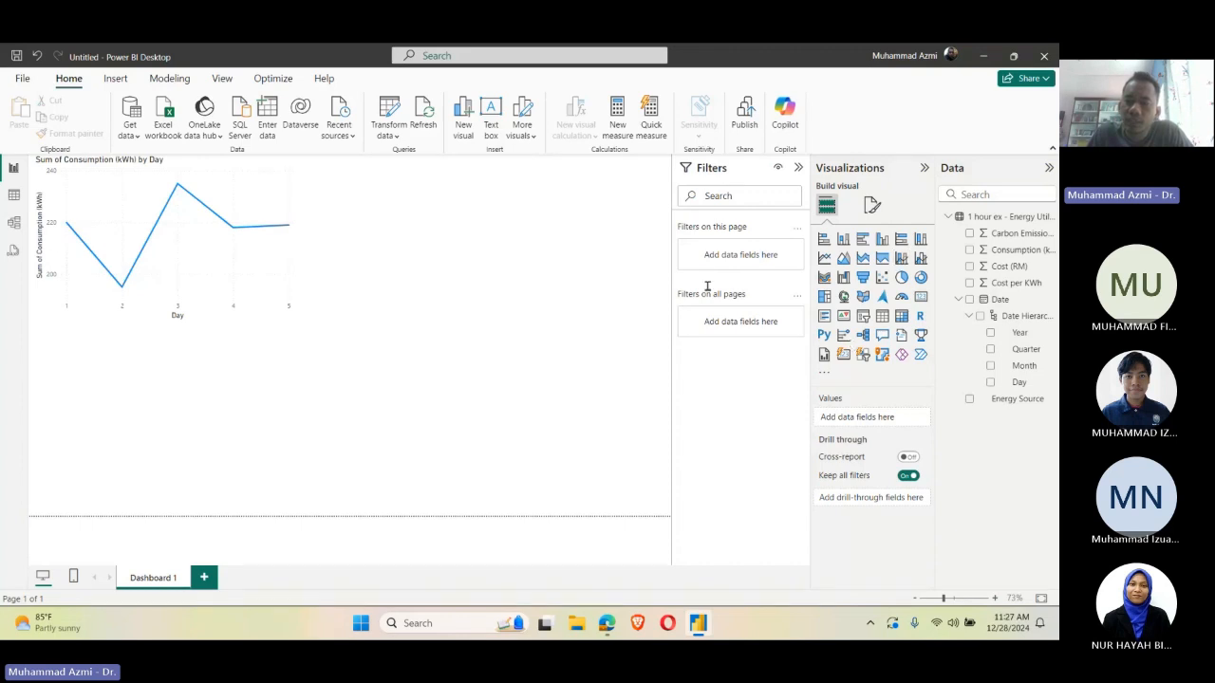
left_click(947, 217)
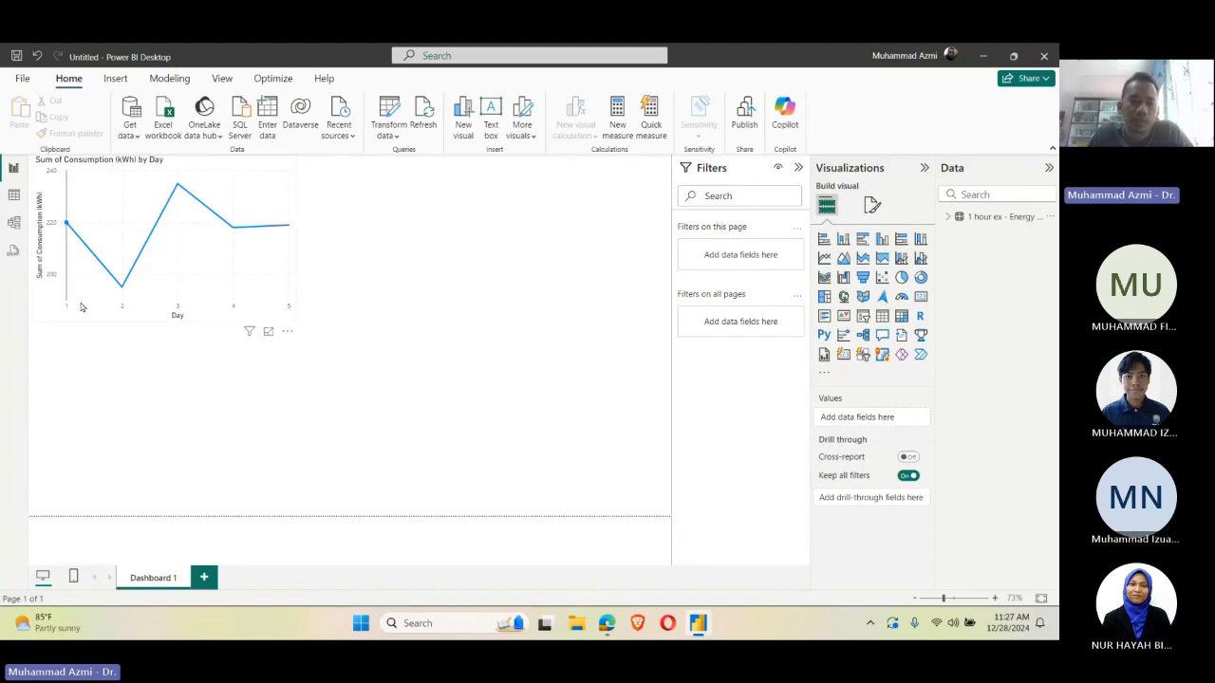
mouse_move(69, 287)
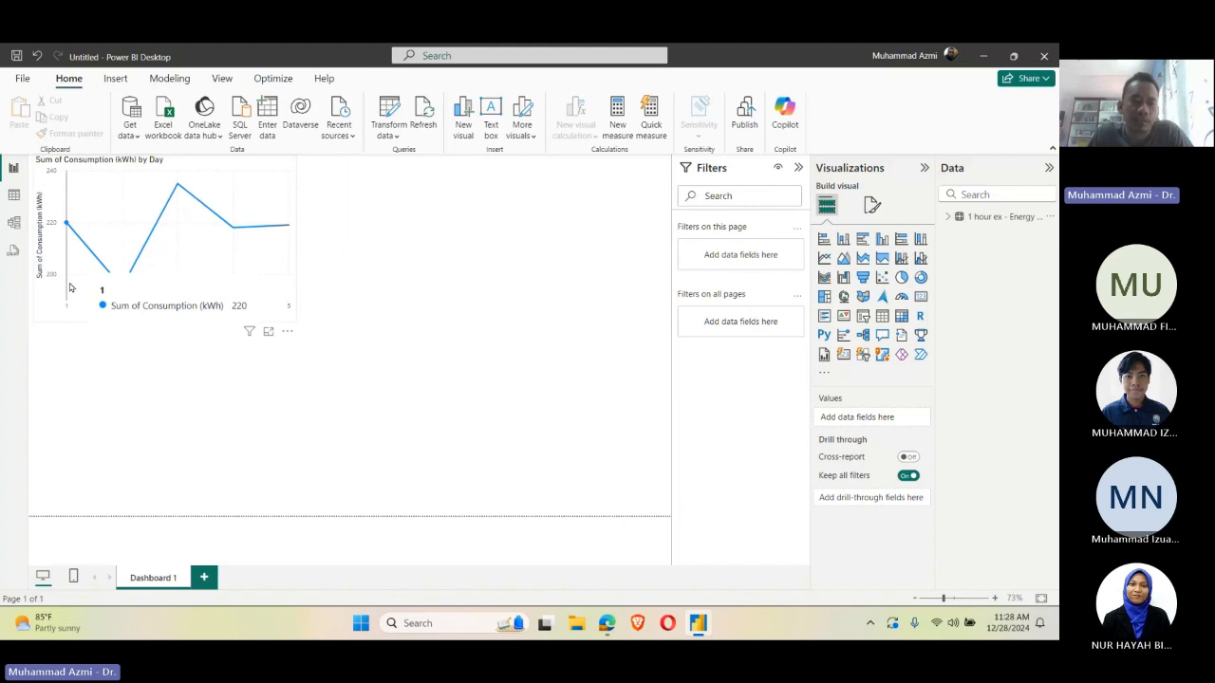
mouse_move(122, 288)
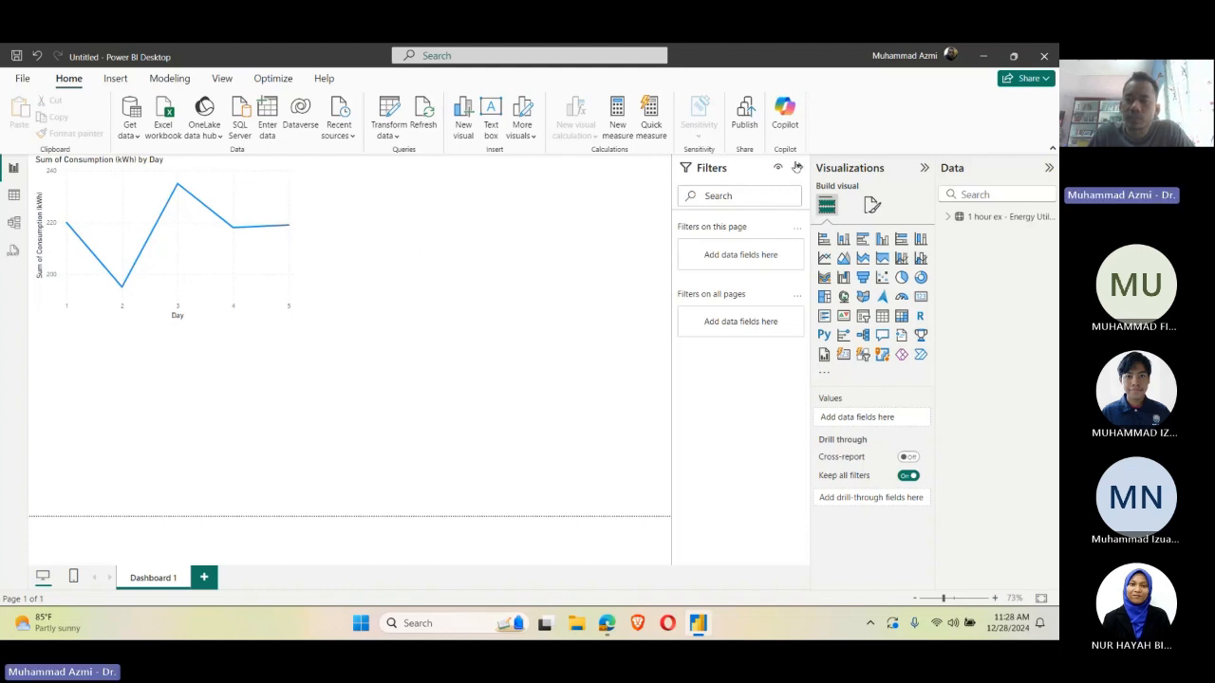
left_click(798, 167)
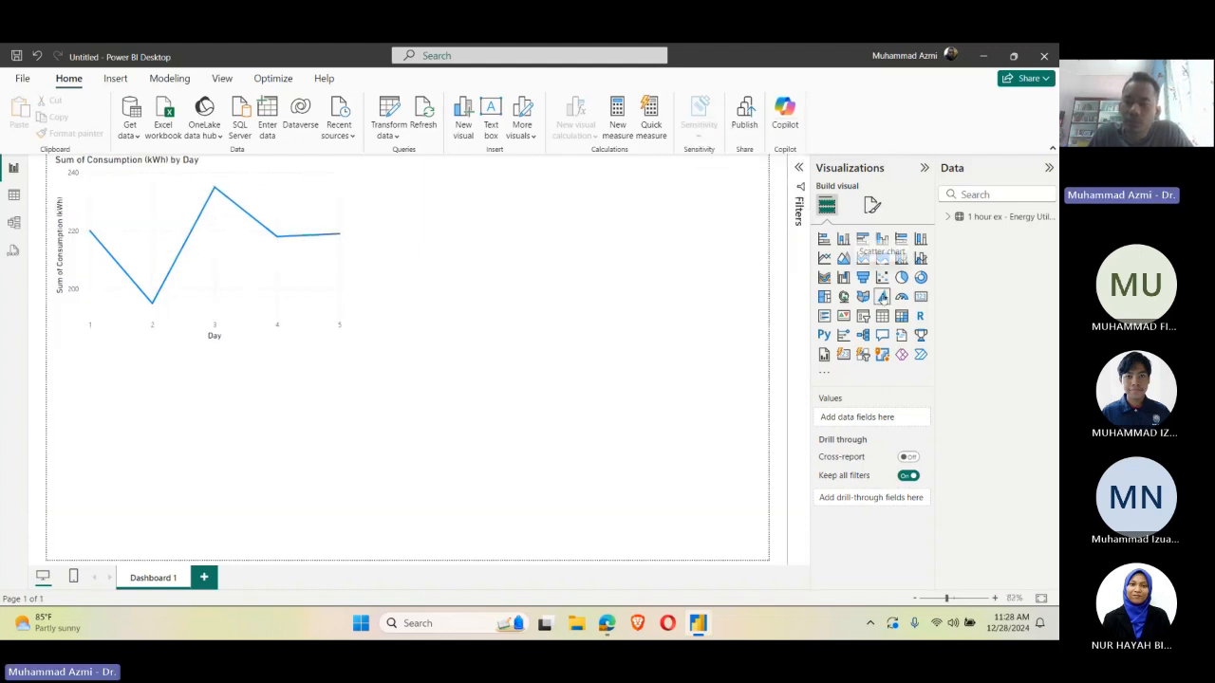
Step: Add a clustered bar chart below the line chart with Energy Source on the Y-axis and Consumption (kWh) on the X-axis
left_click(947, 217)
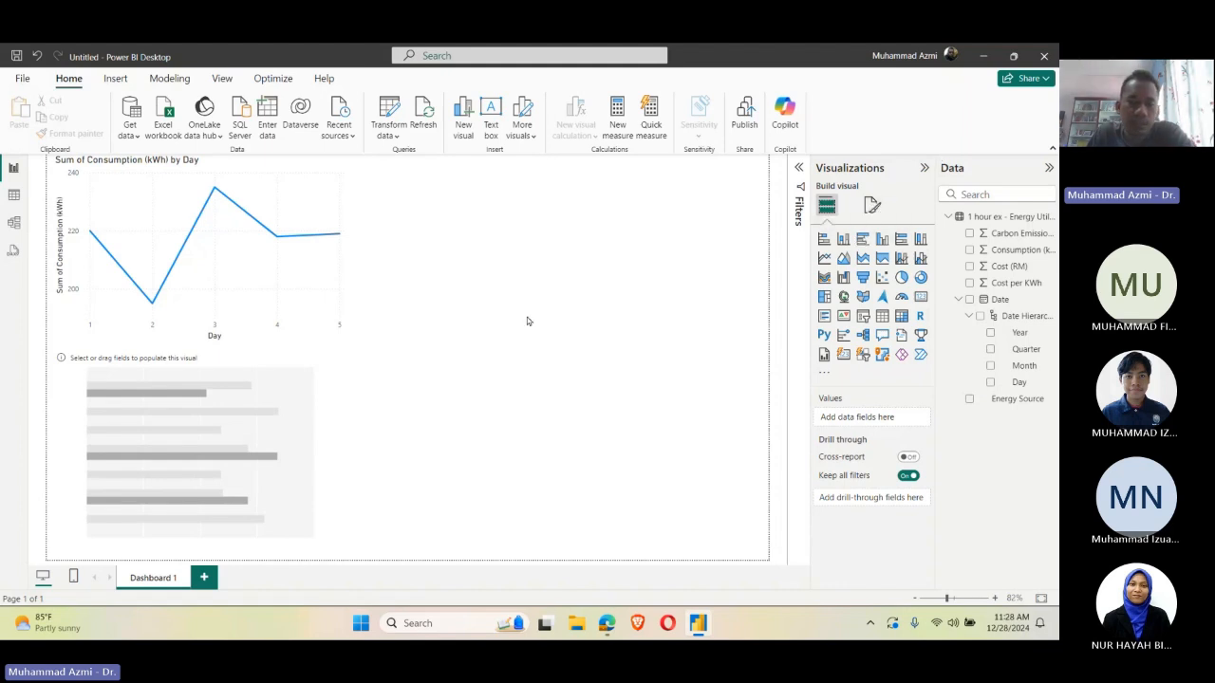
left_click(304, 397)
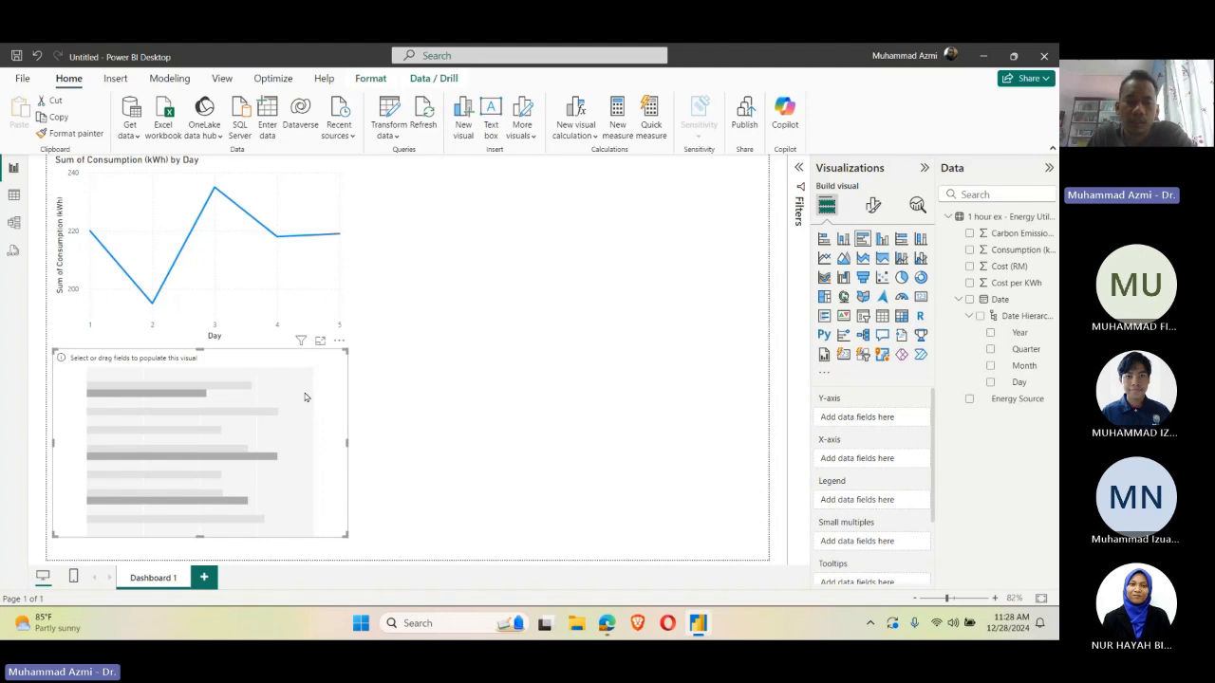
left_click(603, 343)
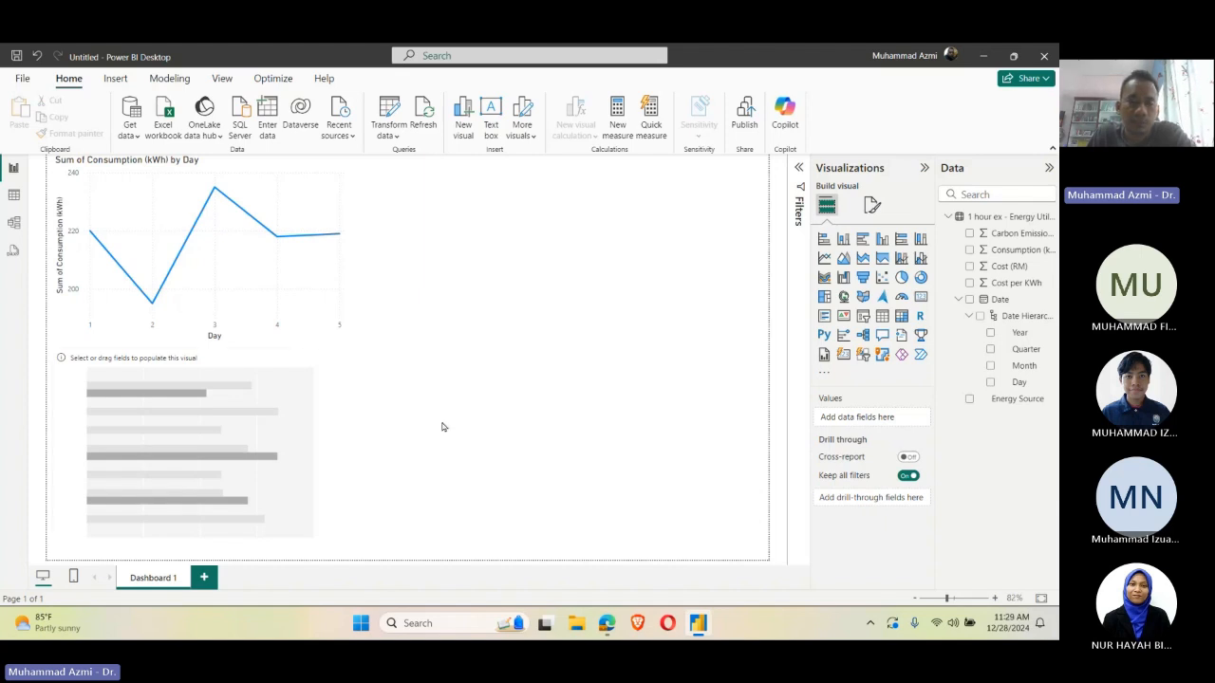
left_click(326, 419)
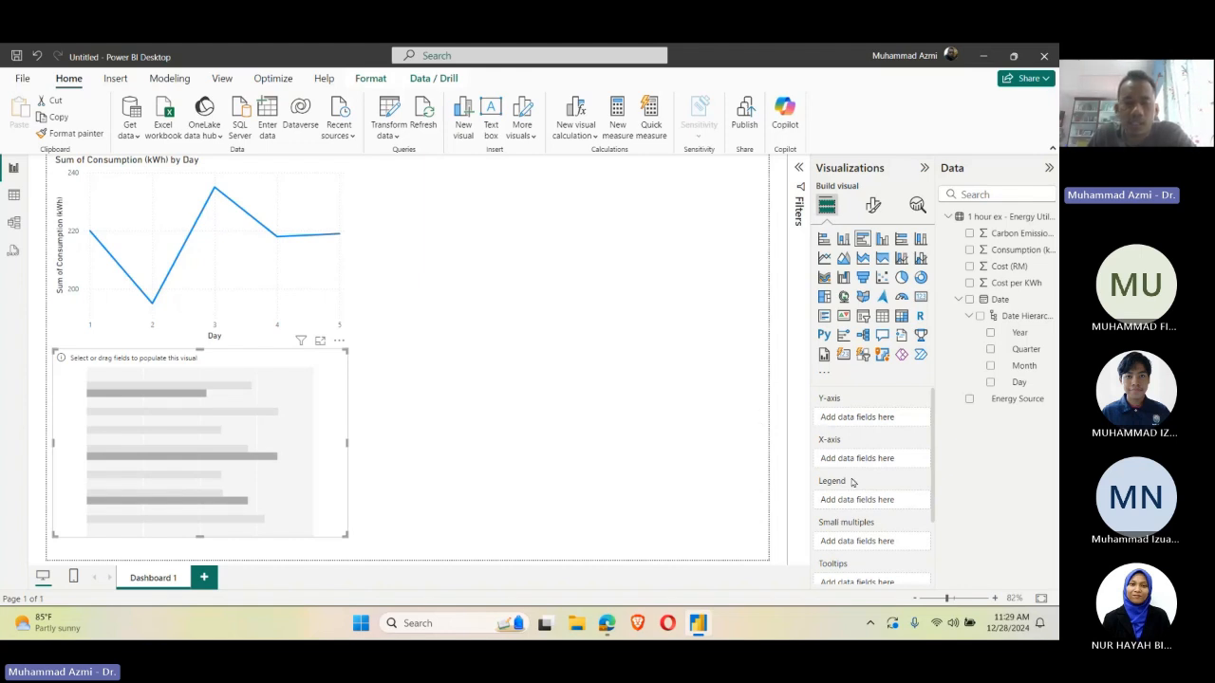
left_click(476, 339)
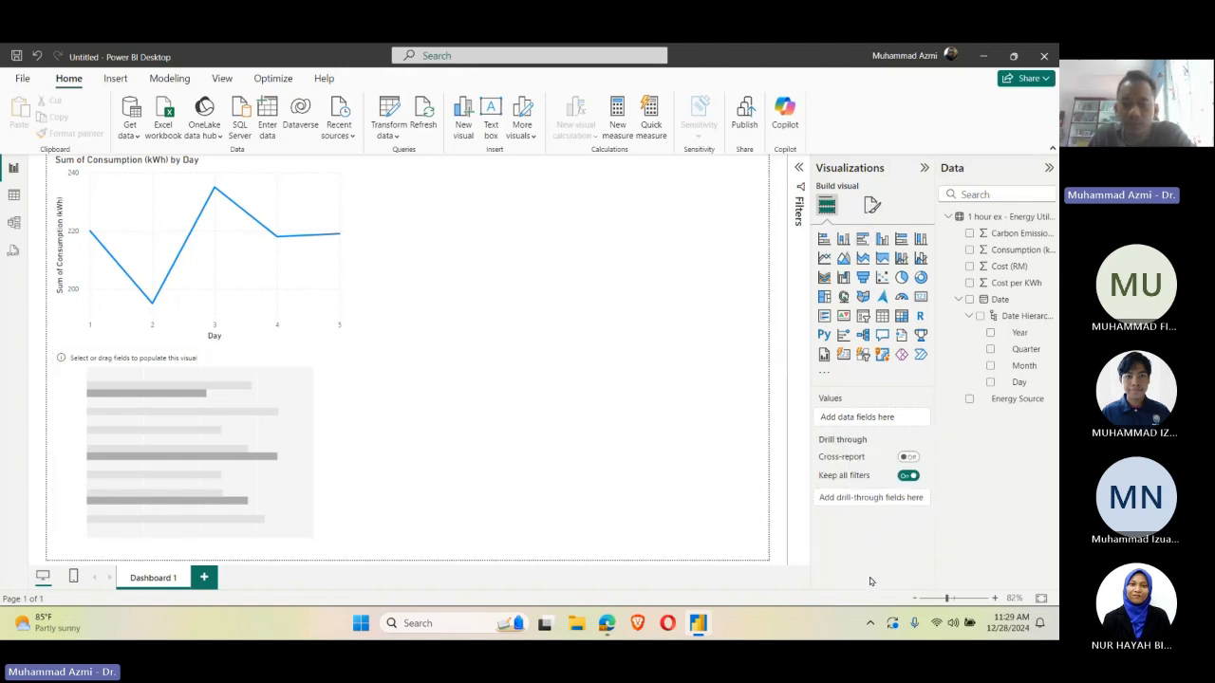
left_click(293, 427)
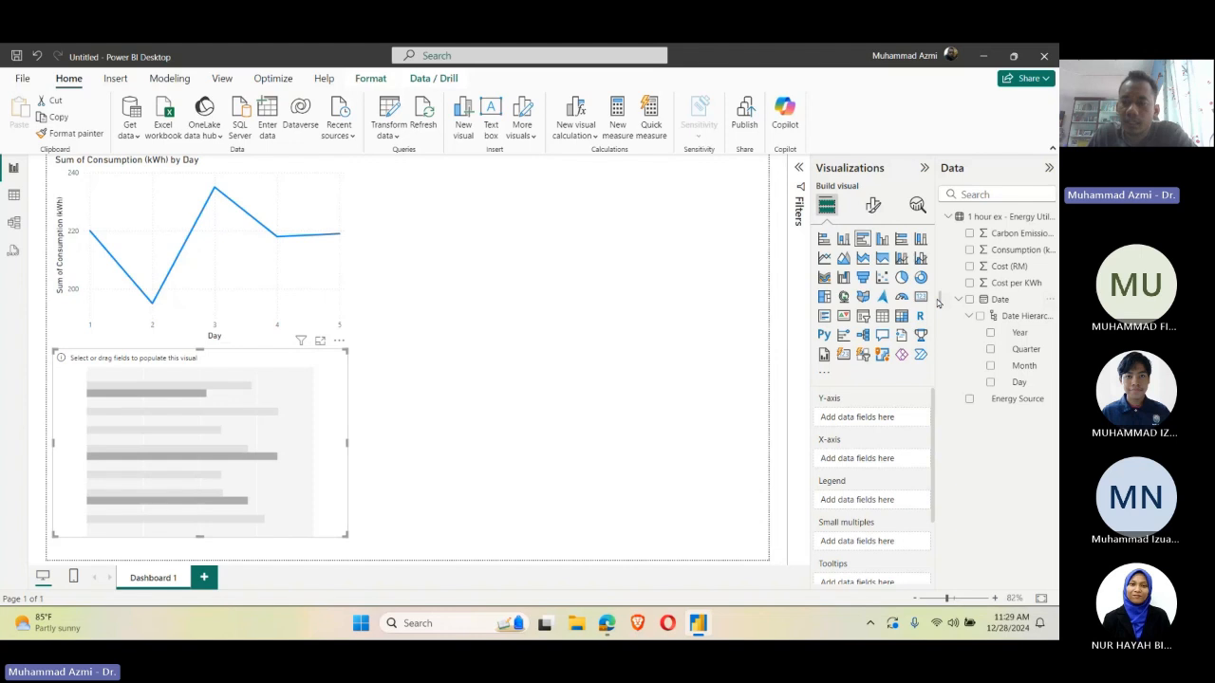
left_click(970, 403)
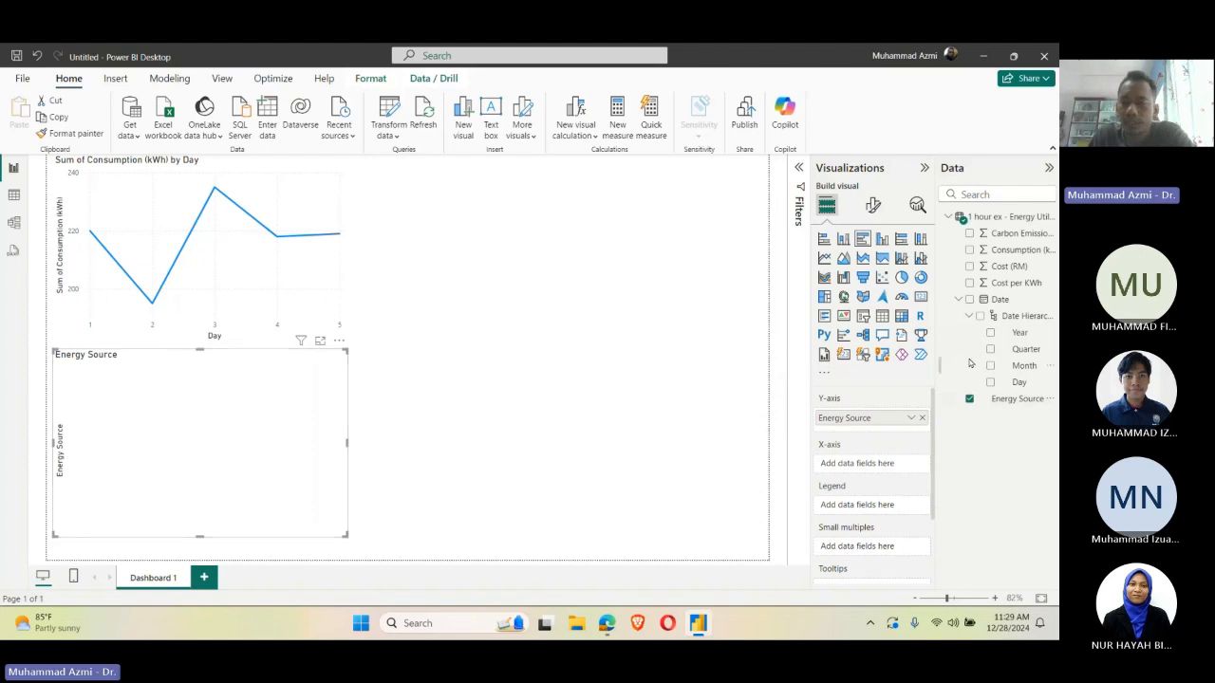
left_click(968, 250)
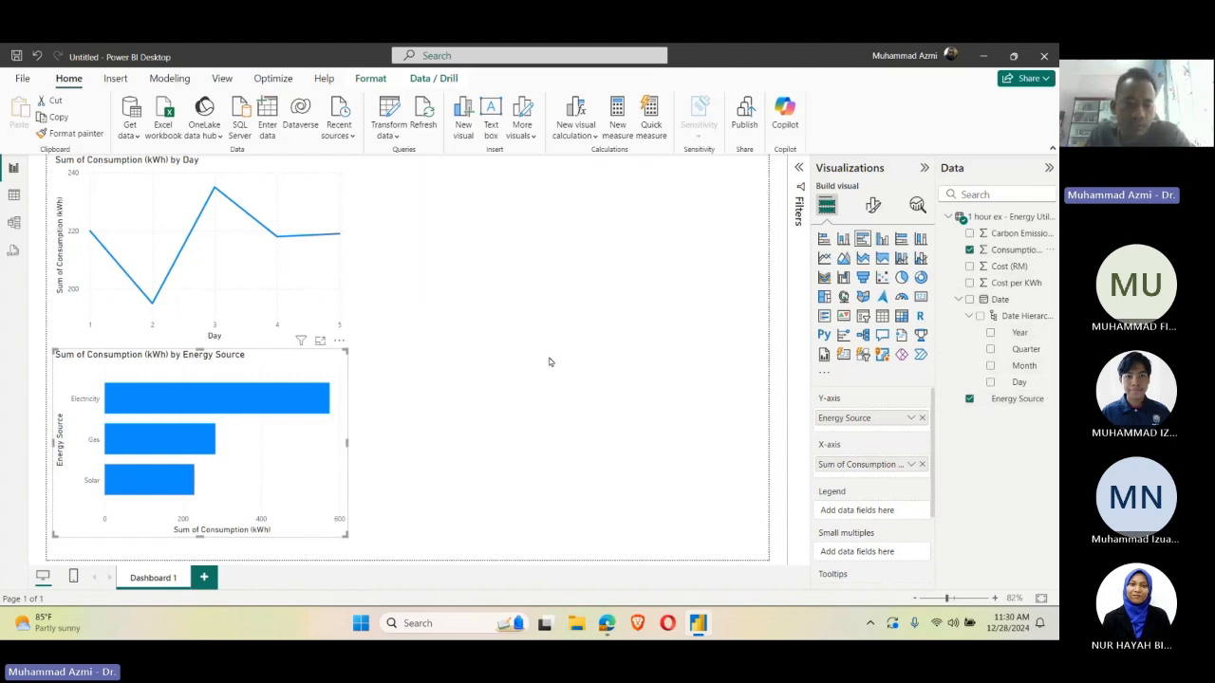
Step: Try the energy source bar chart as a donut chart and return it to a clustered bar chart
left_click(604, 441)
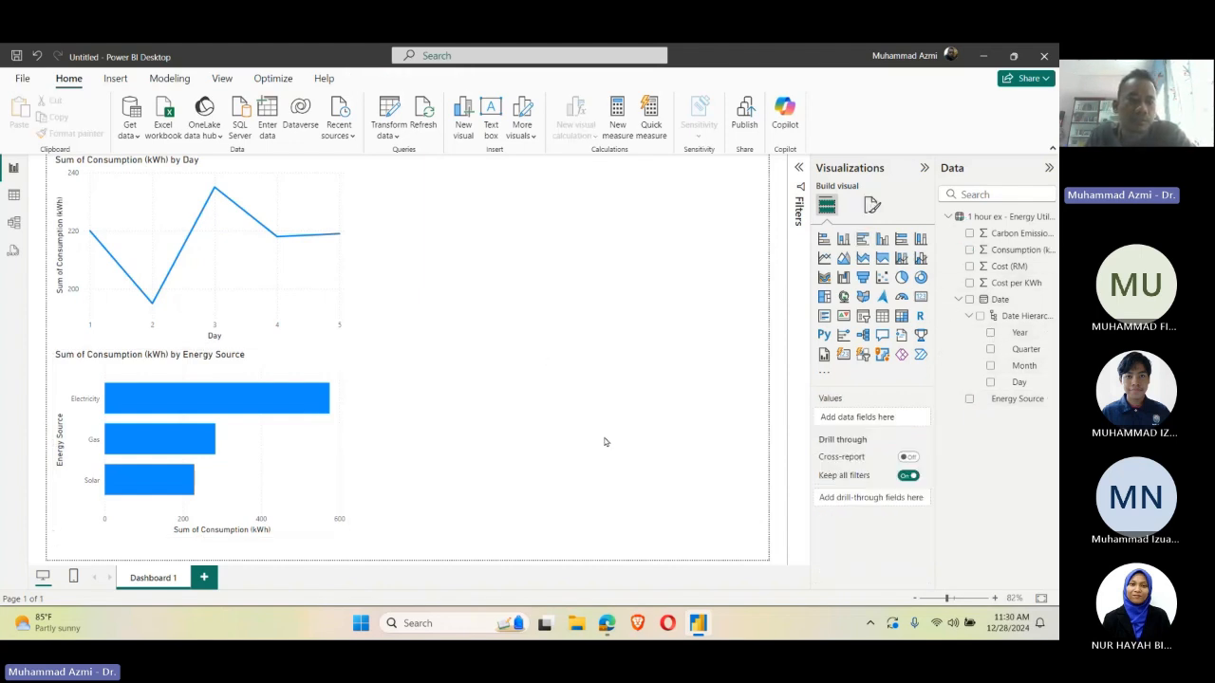
left_click(275, 466)
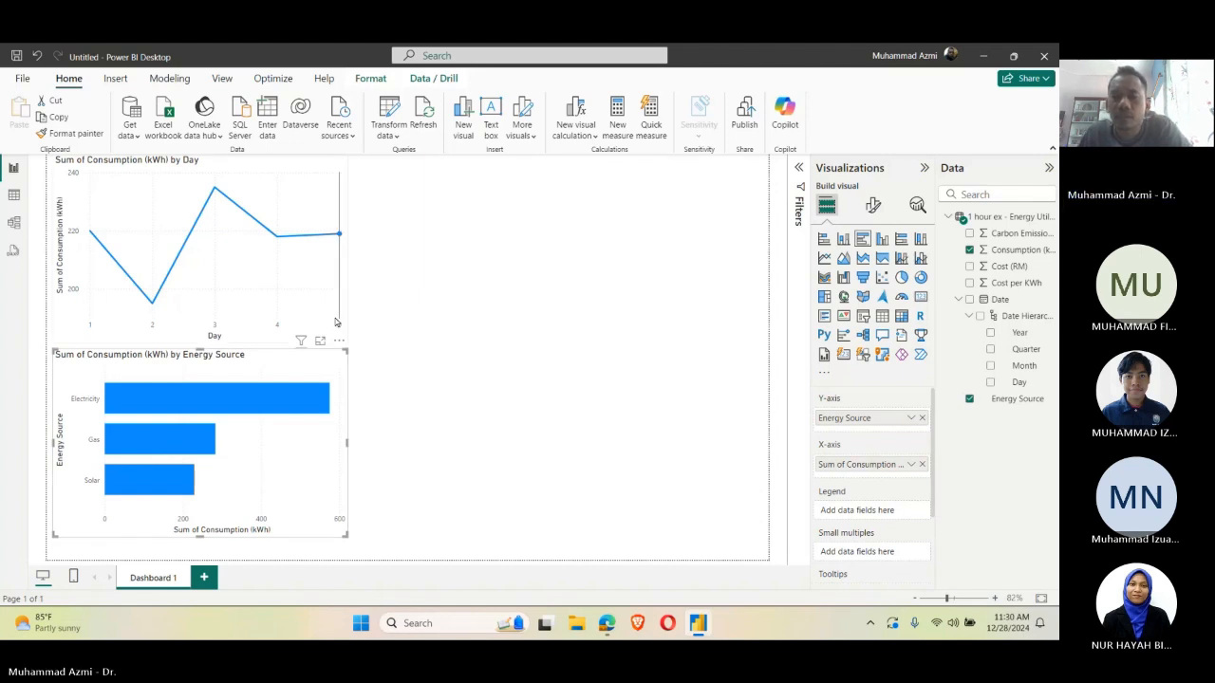
left_click(543, 312)
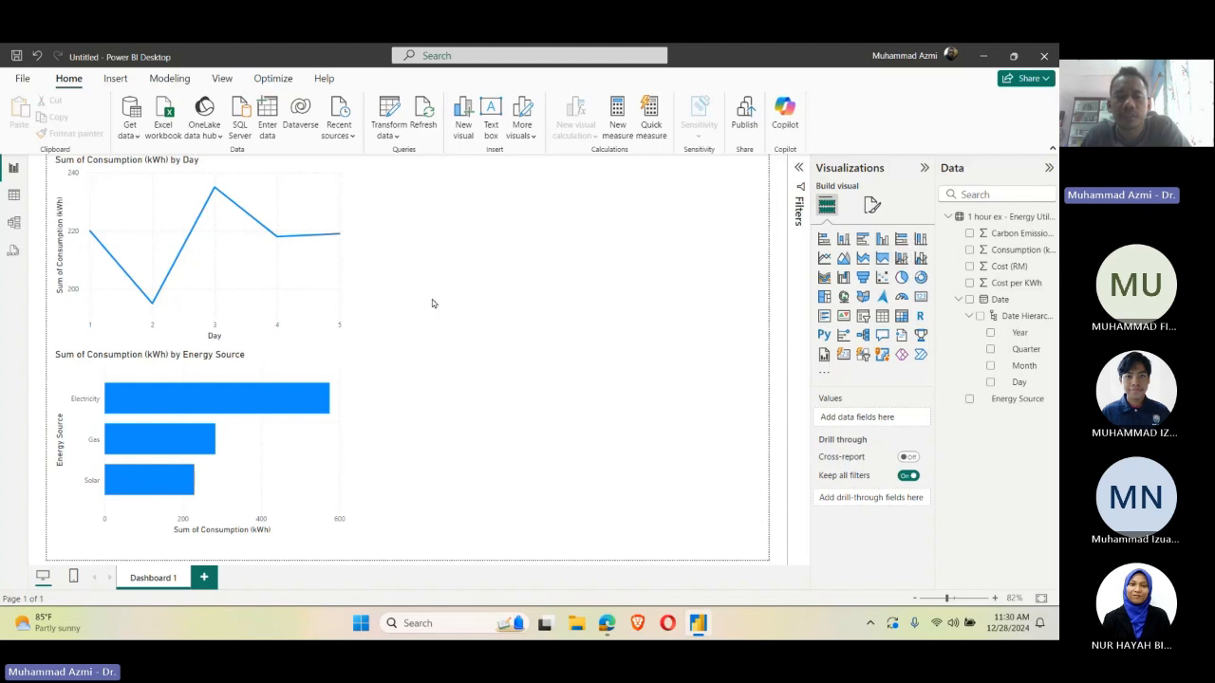
left_click(298, 486)
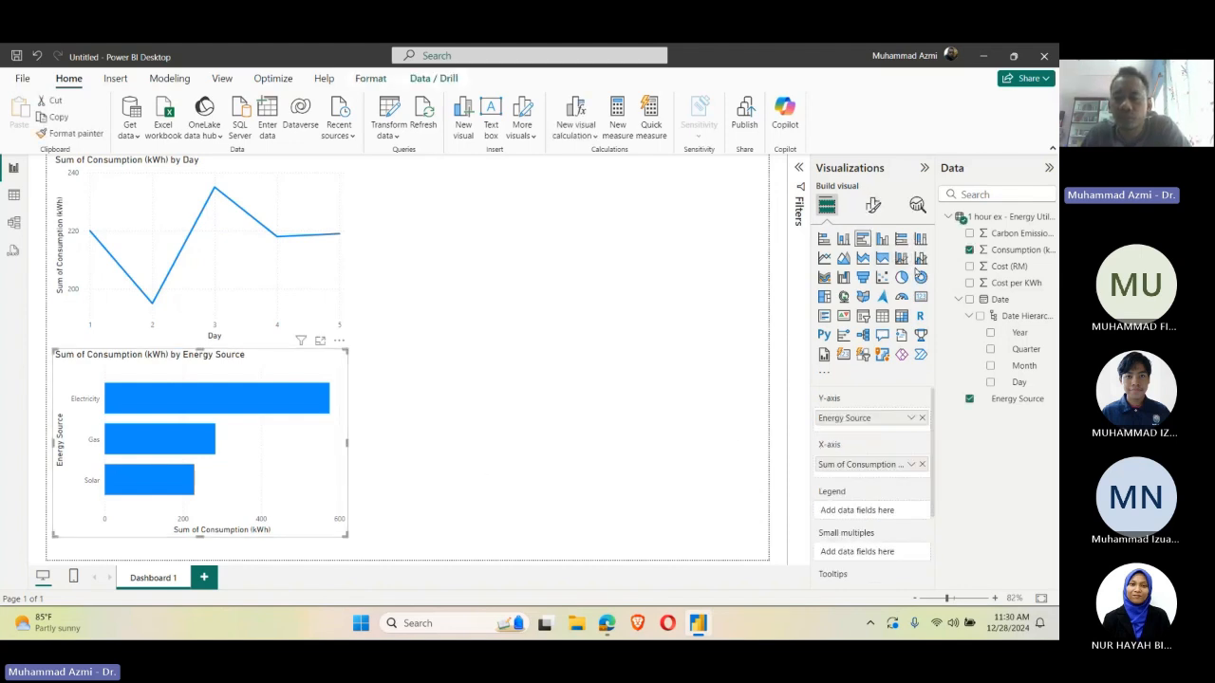
left_click(920, 277)
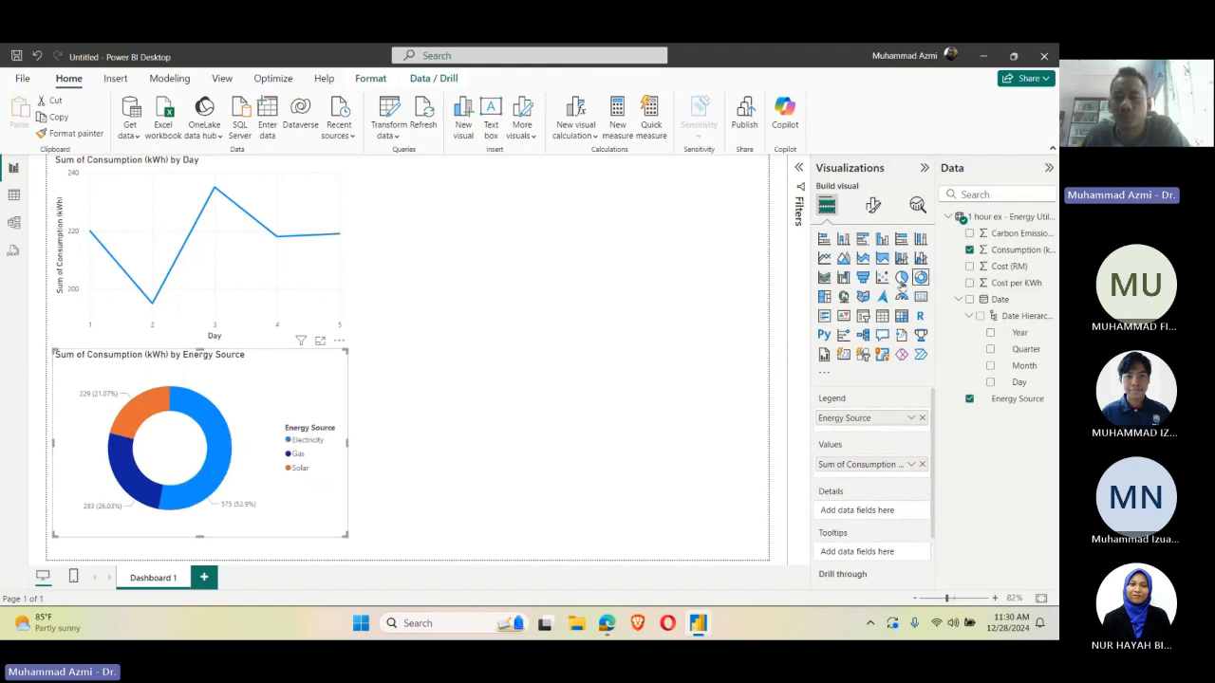
left_click(862, 239)
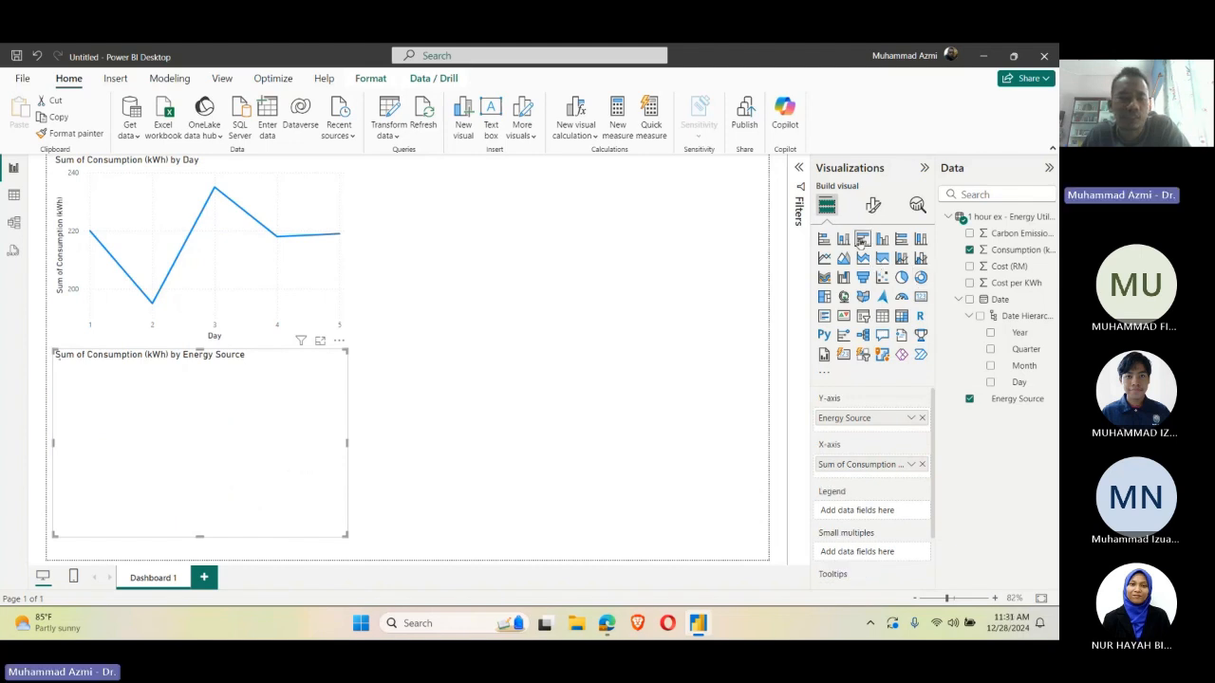
left_click(491, 374)
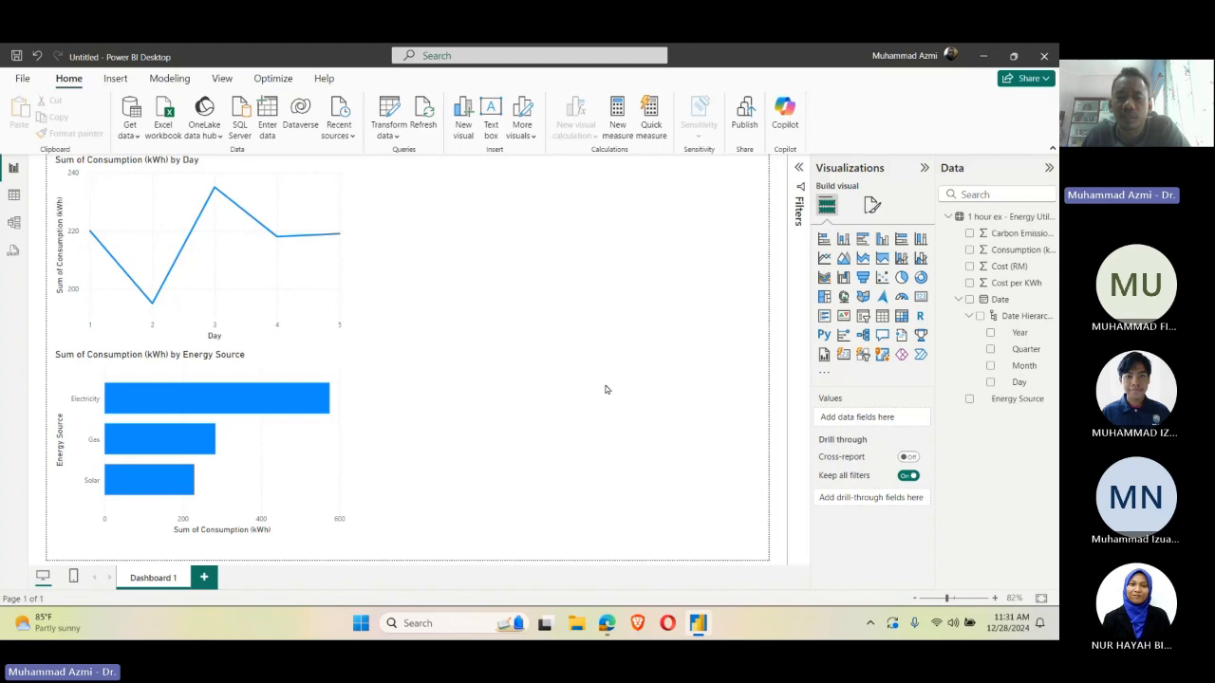
double_click(434, 318)
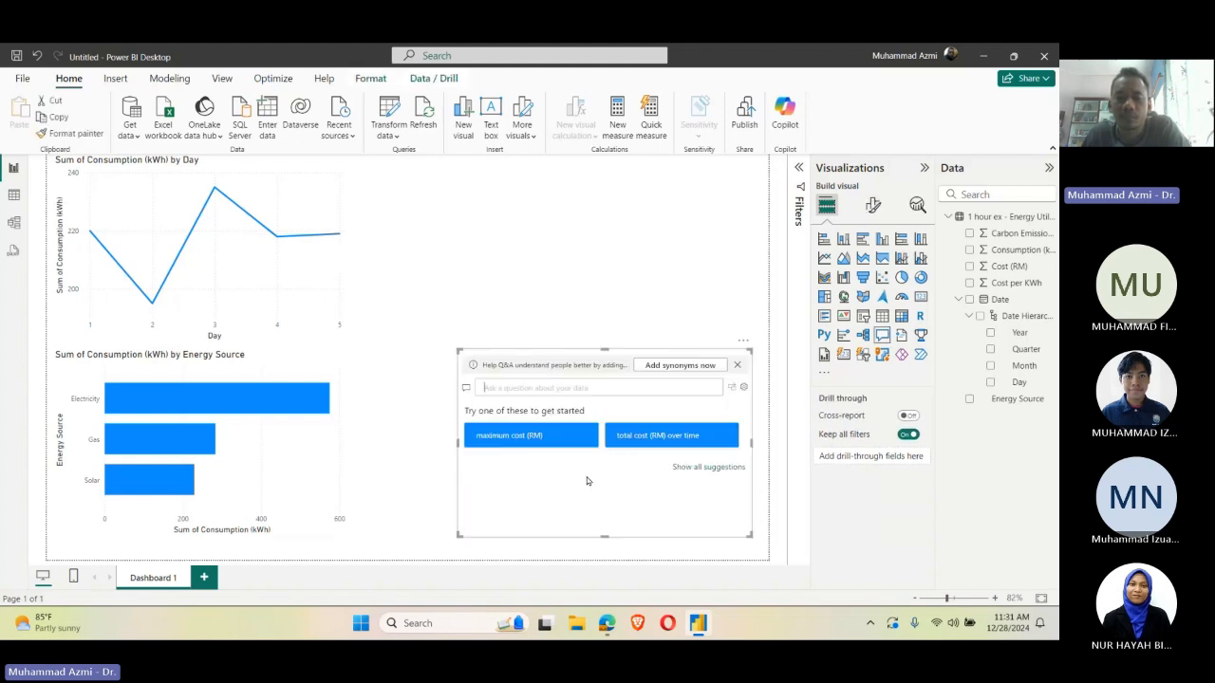
left_click(442, 487)
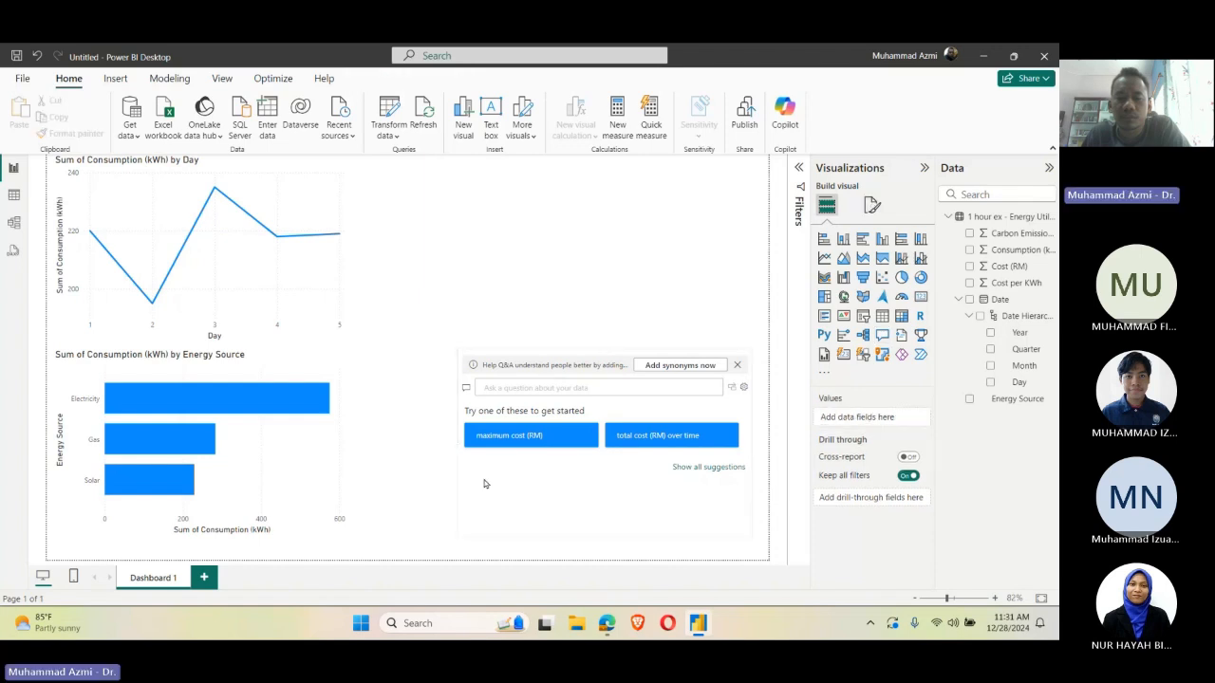
left_click(535, 484)
left_click_drag(750, 350, 763, 439)
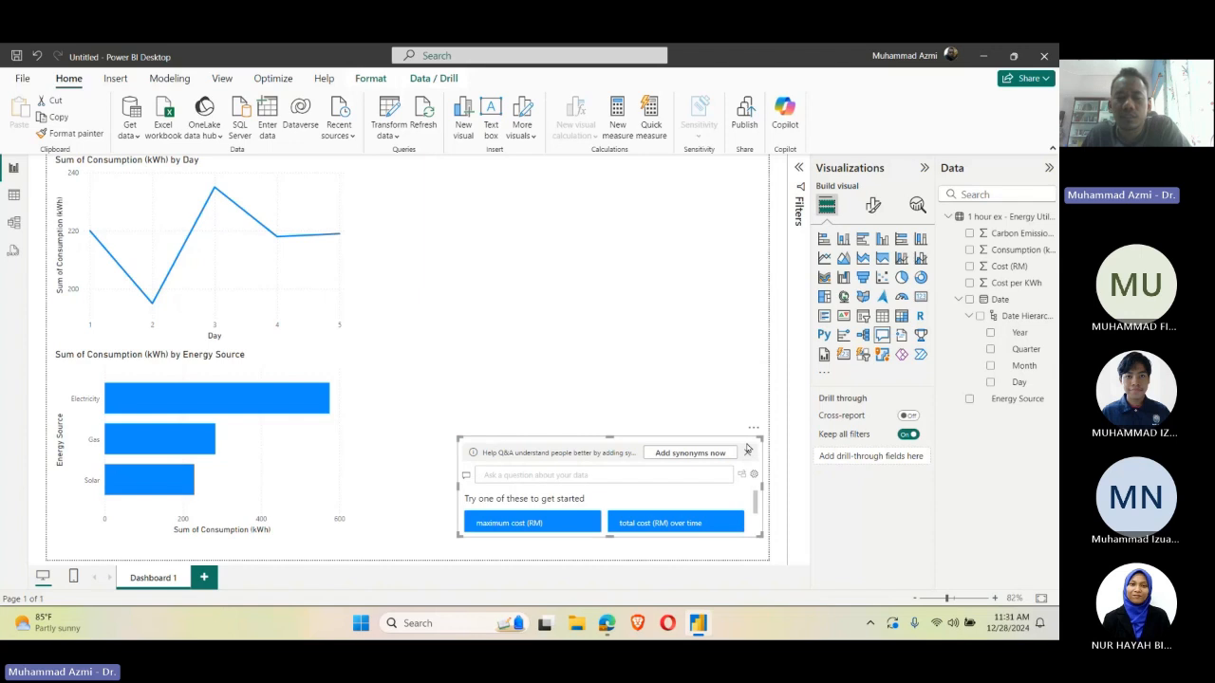
key("Delete")
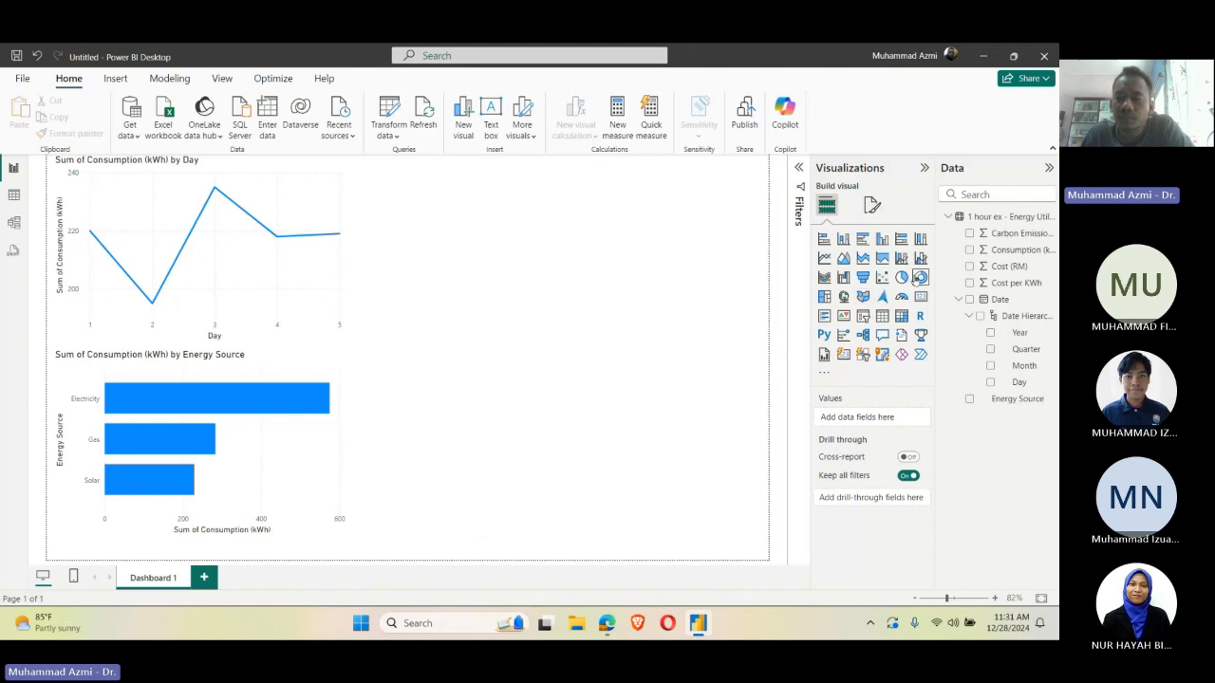
Step: Add a donut chart beside the line chart with Energy Source as legend and Carbon Emissions (kg CO2) as values
left_click(917, 277)
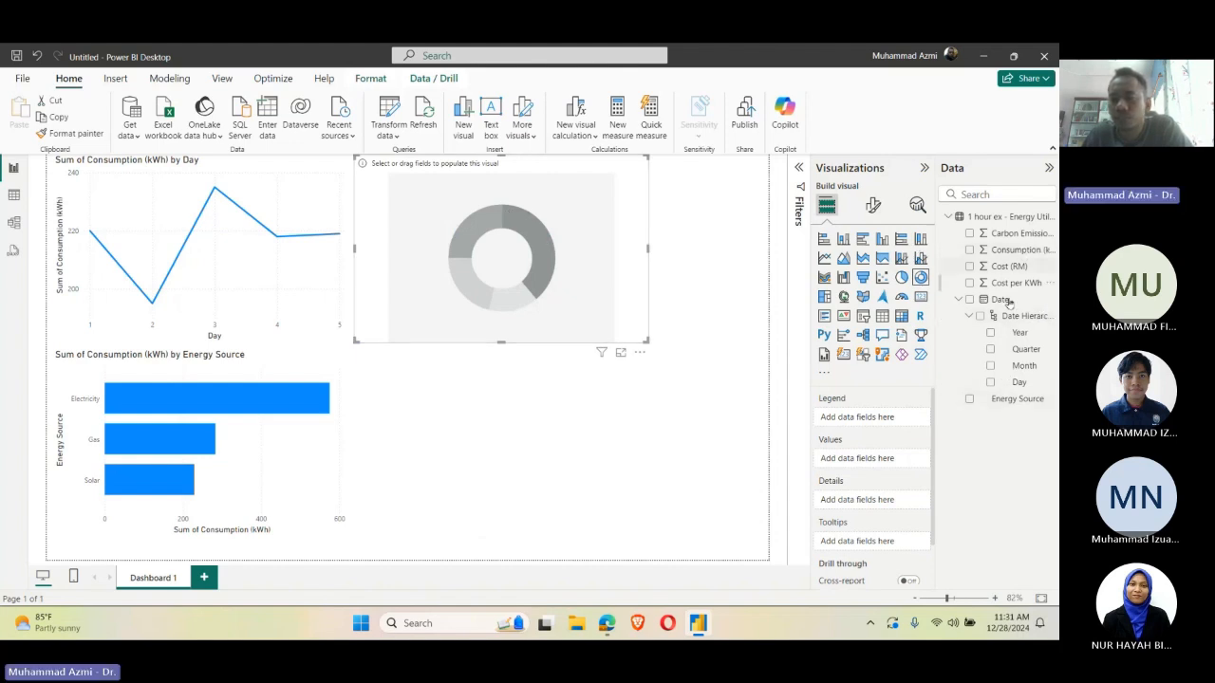
left_click(969, 399)
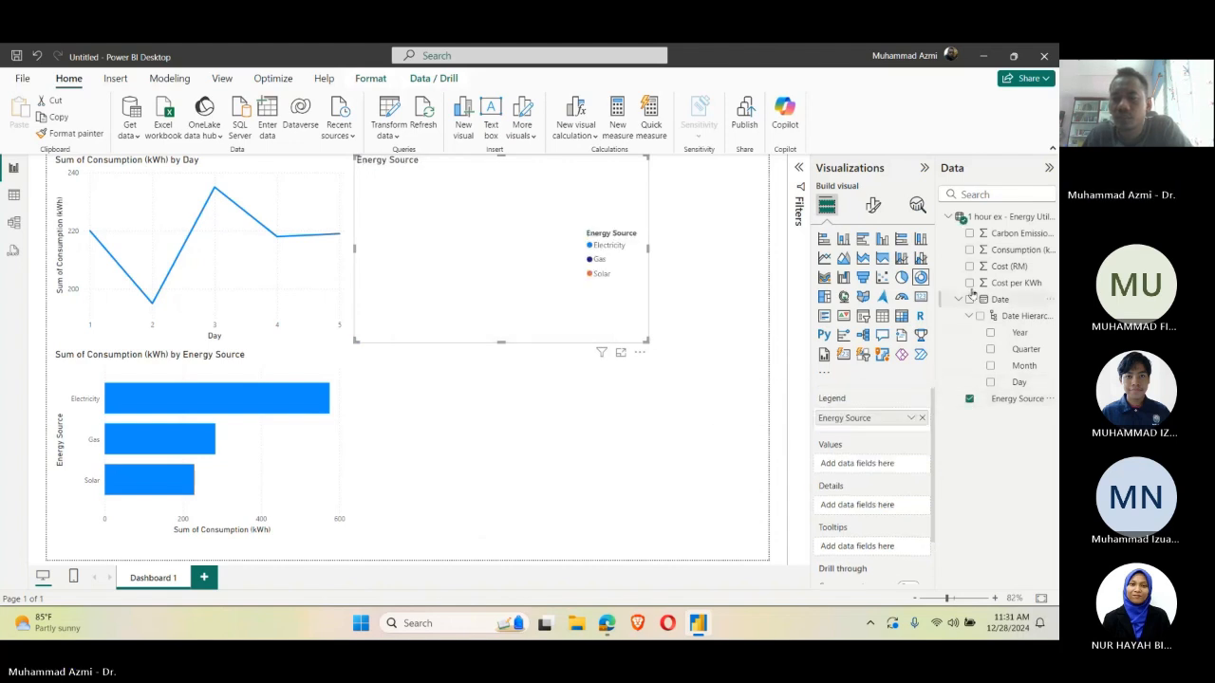
left_click(969, 266)
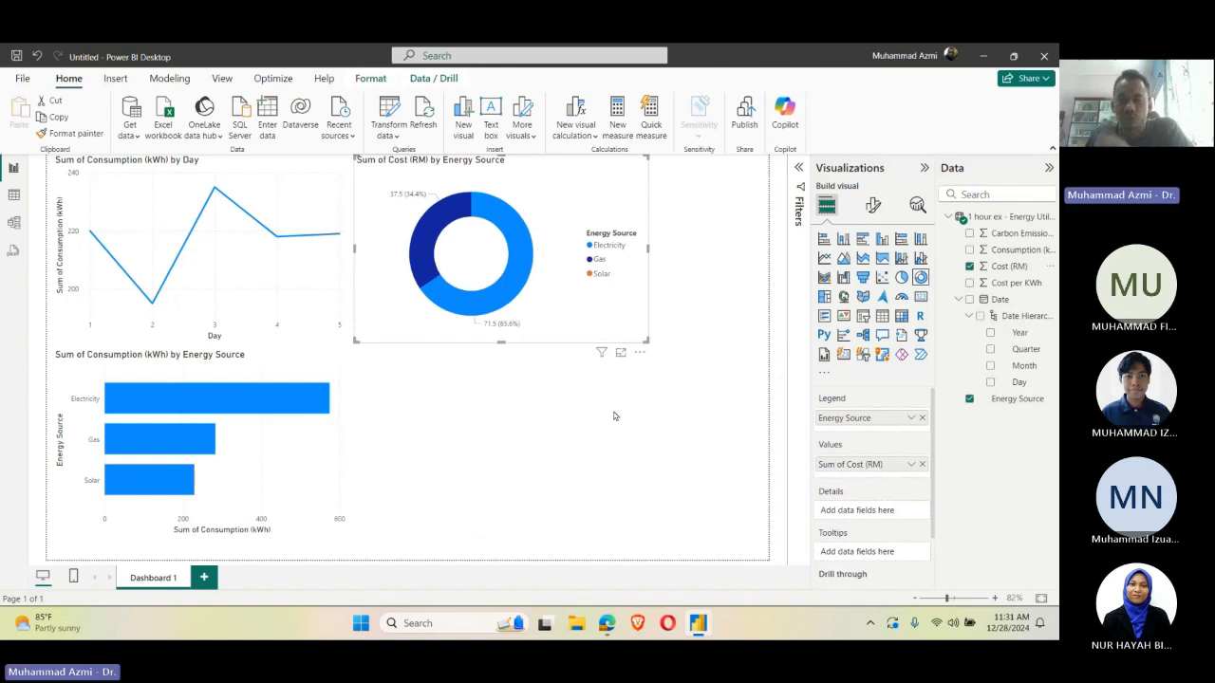
left_click(969, 233)
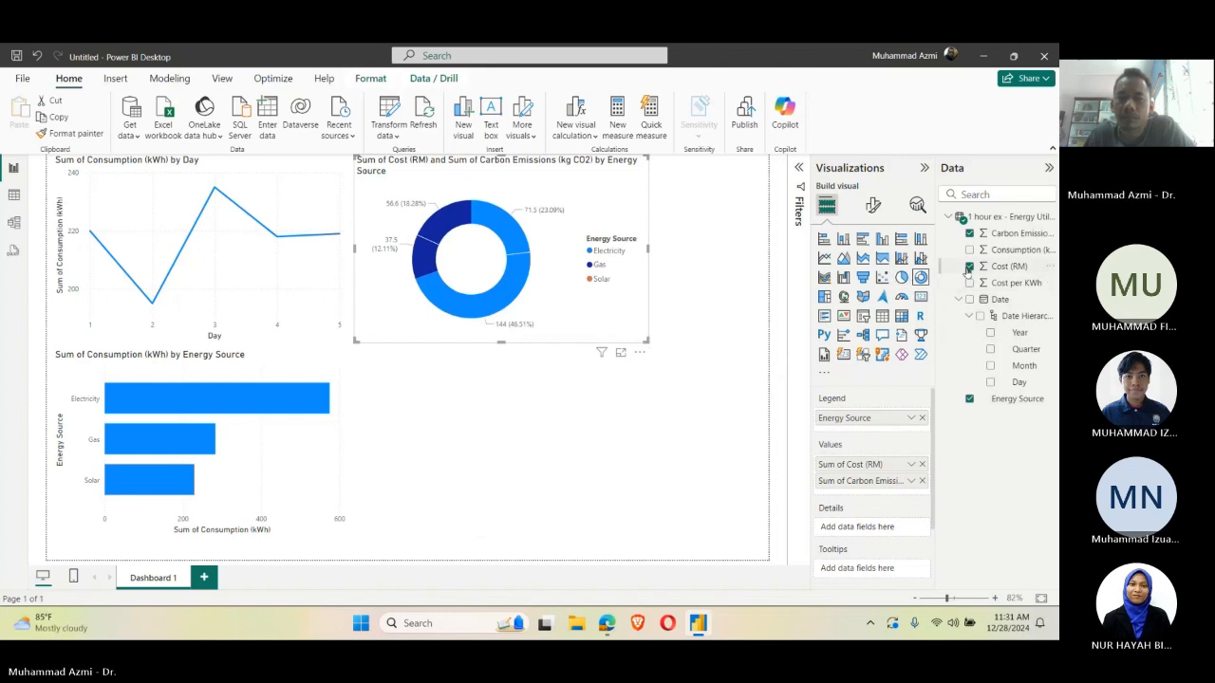
left_click(968, 267)
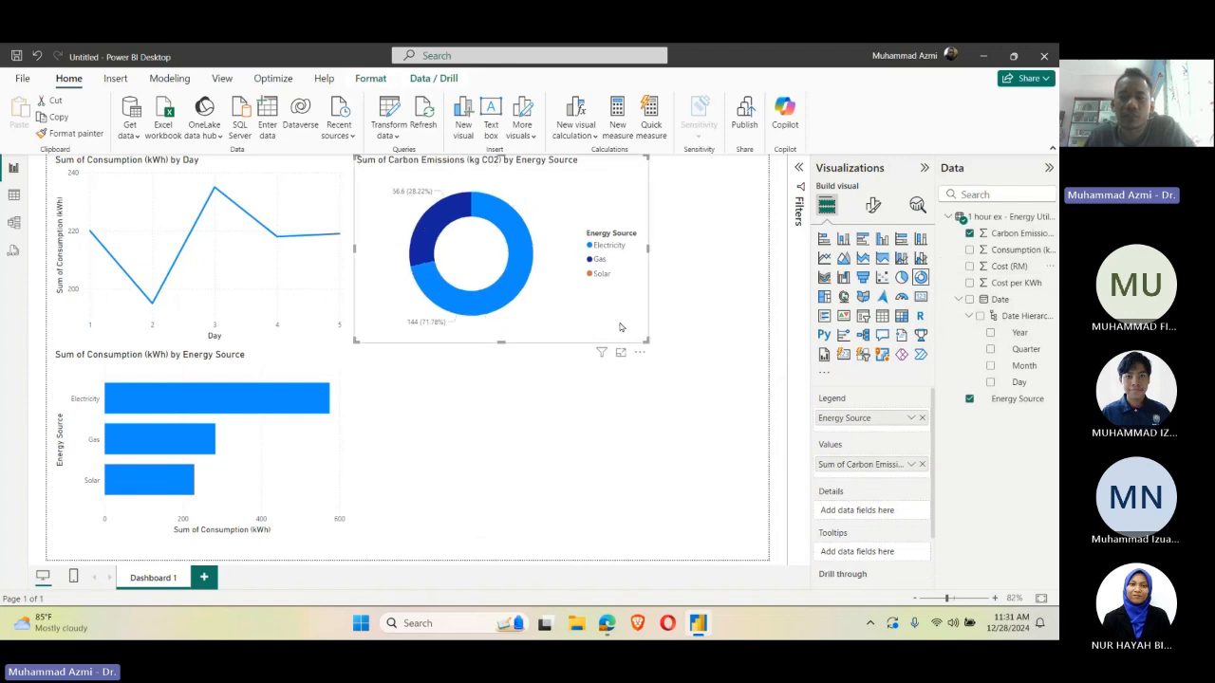
left_click(712, 263)
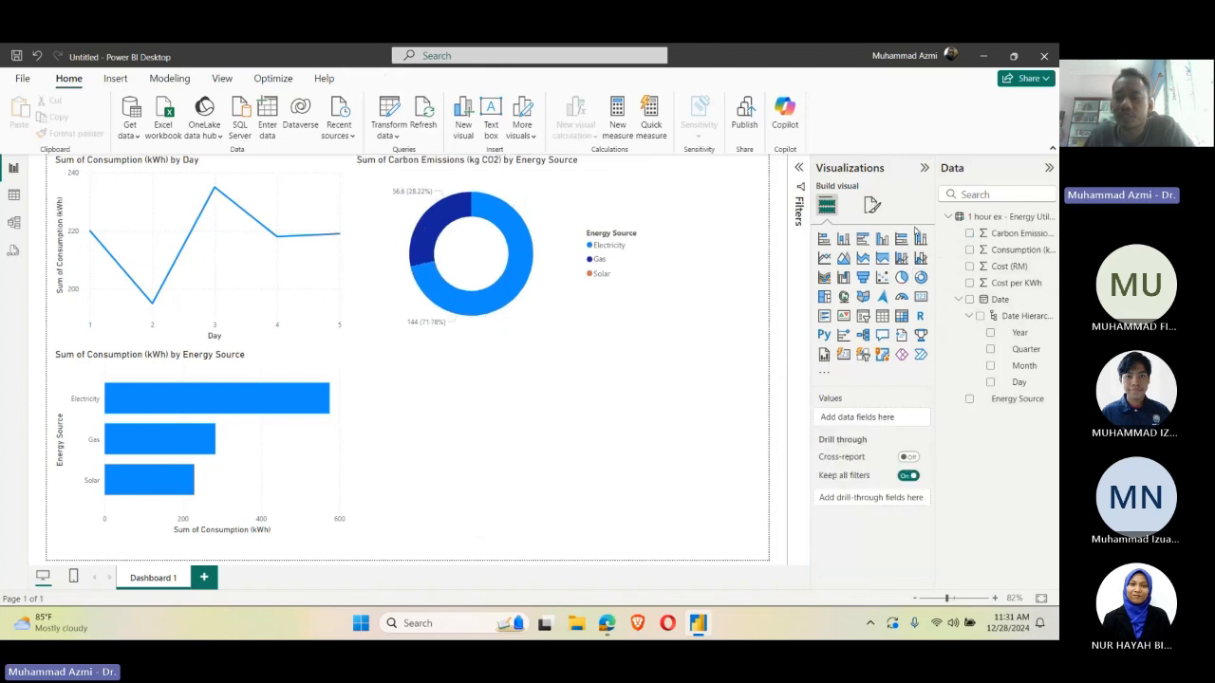
Step: Make the carbon emissions donut chart slightly taller
left_click(560, 315)
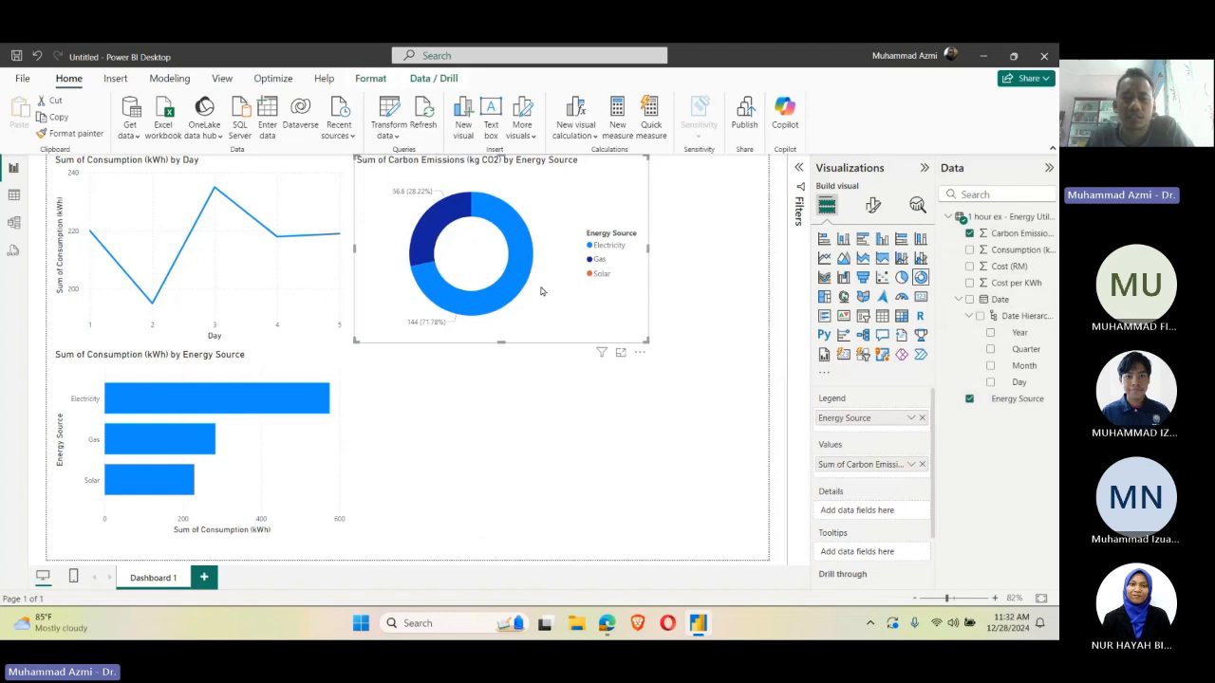
mouse_move(644, 339)
left_mouse_down()
mouse_move(641, 370)
mouse_move(644, 359)
left_mouse_up()
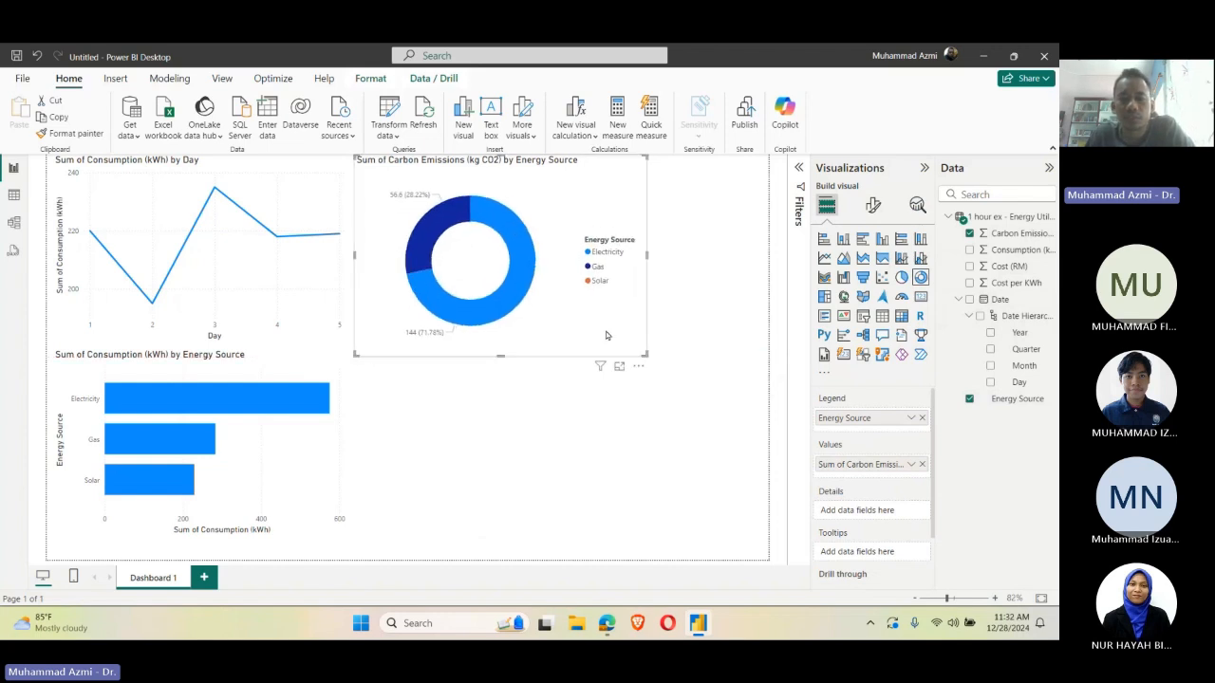
left_click(617, 366)
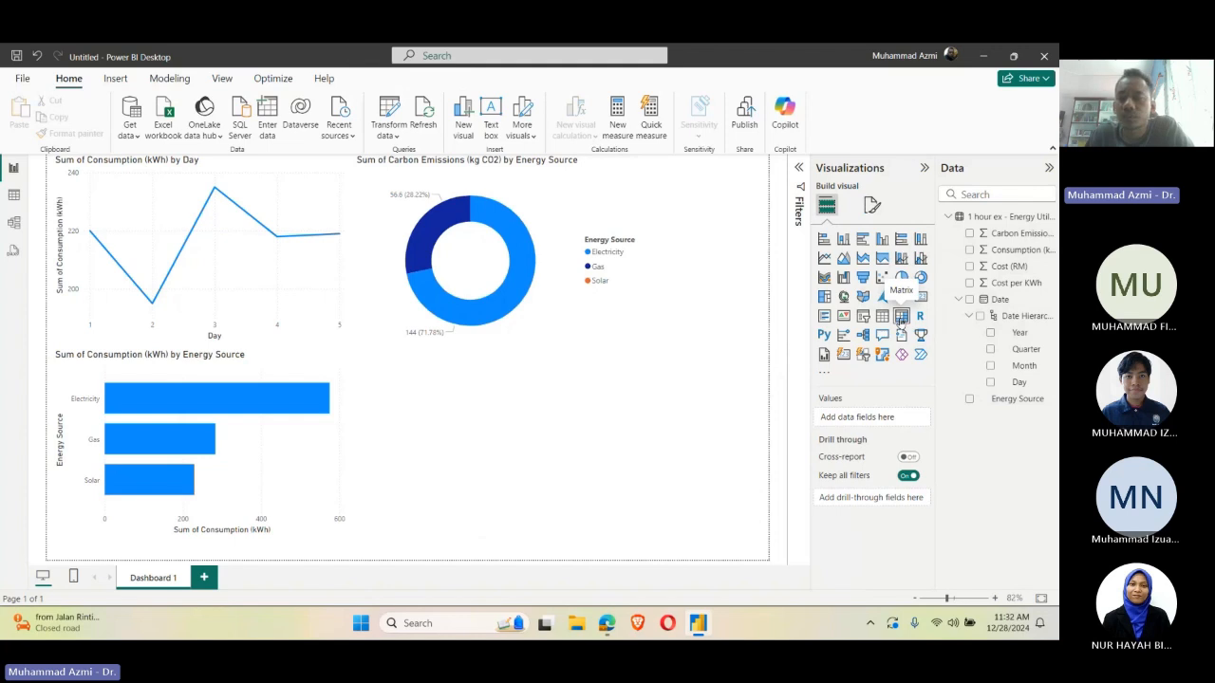
Step: Add a matrix visual below the donut chart and widen it to about the donut chart's width
left_click(903, 316)
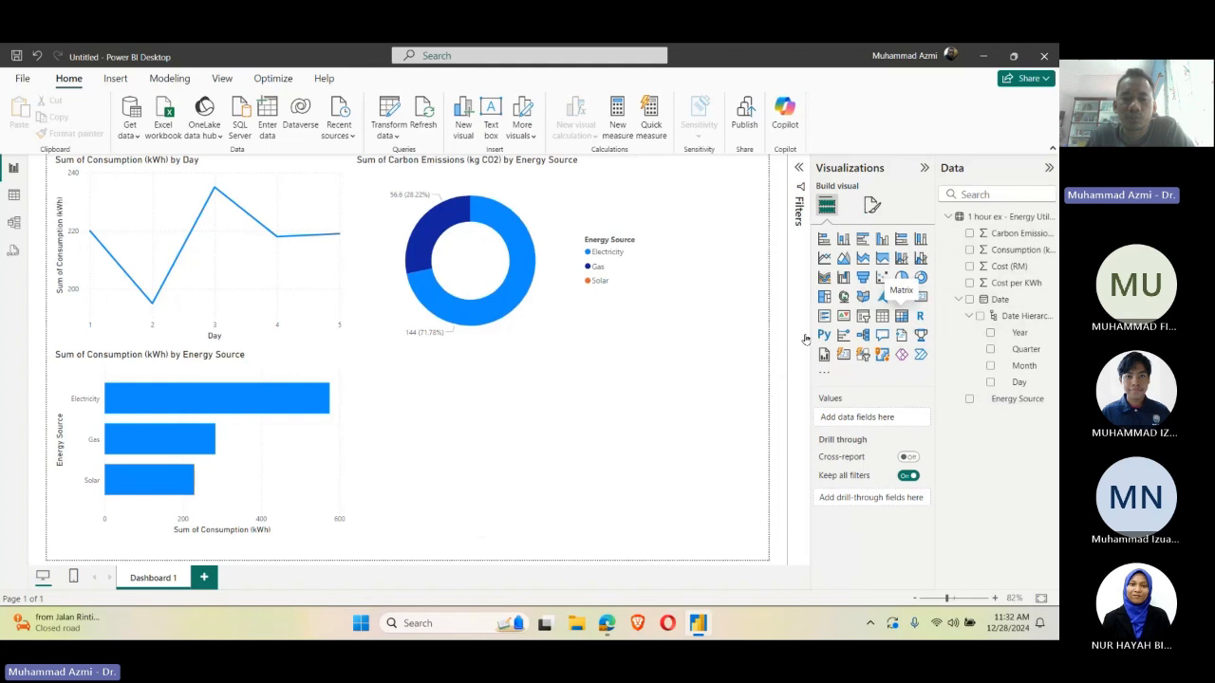
left_click_drag(725, 226, 424, 402)
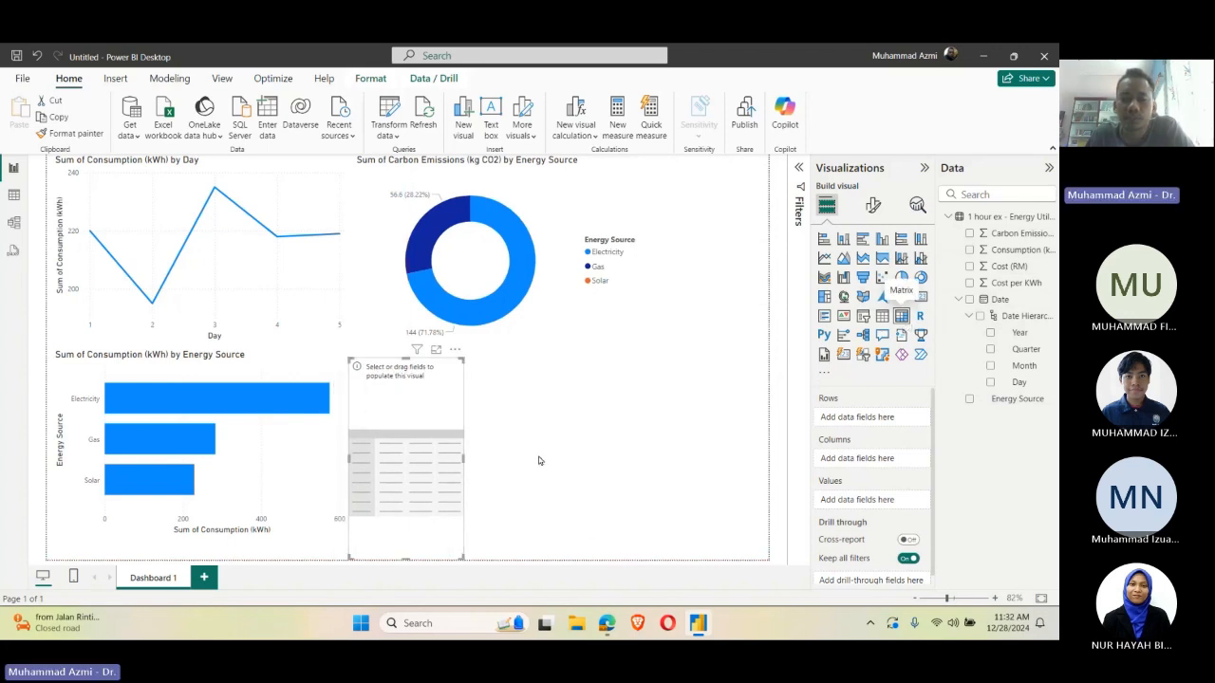
left_click_drag(463, 459, 654, 437)
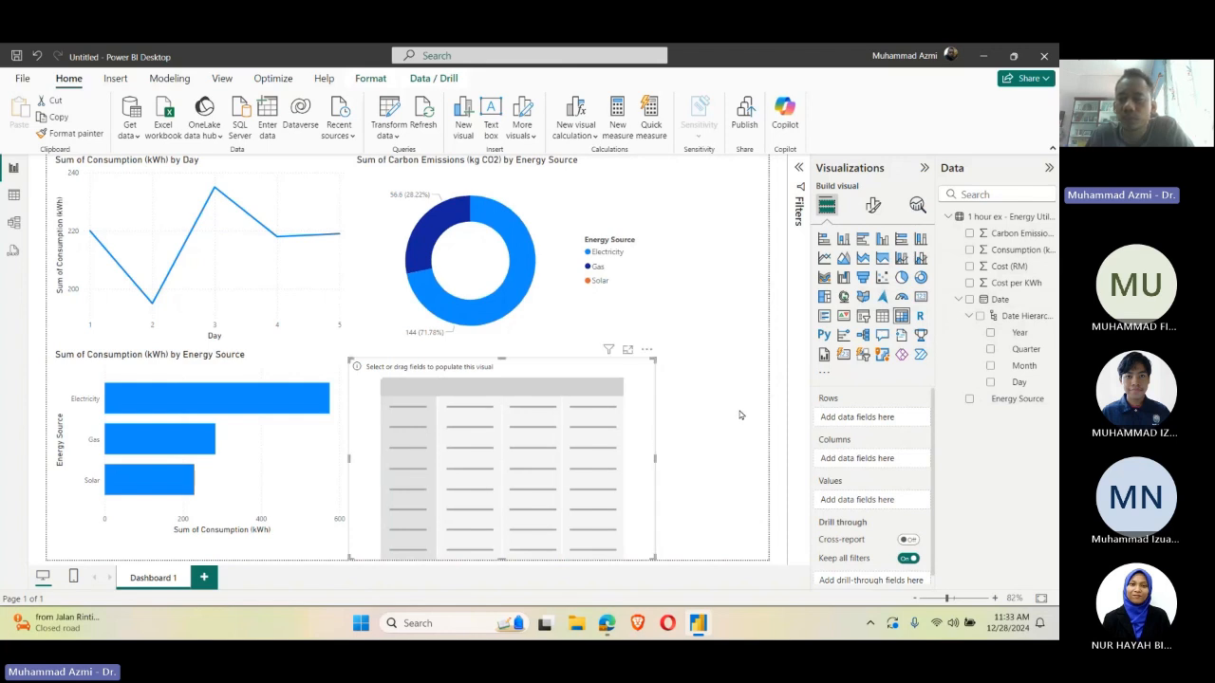
Step: Populate the matrix with Date on rows and Cost (RM) and Carbon Emissions (kg CO2) as values
left_click(969, 299)
left_click(970, 268)
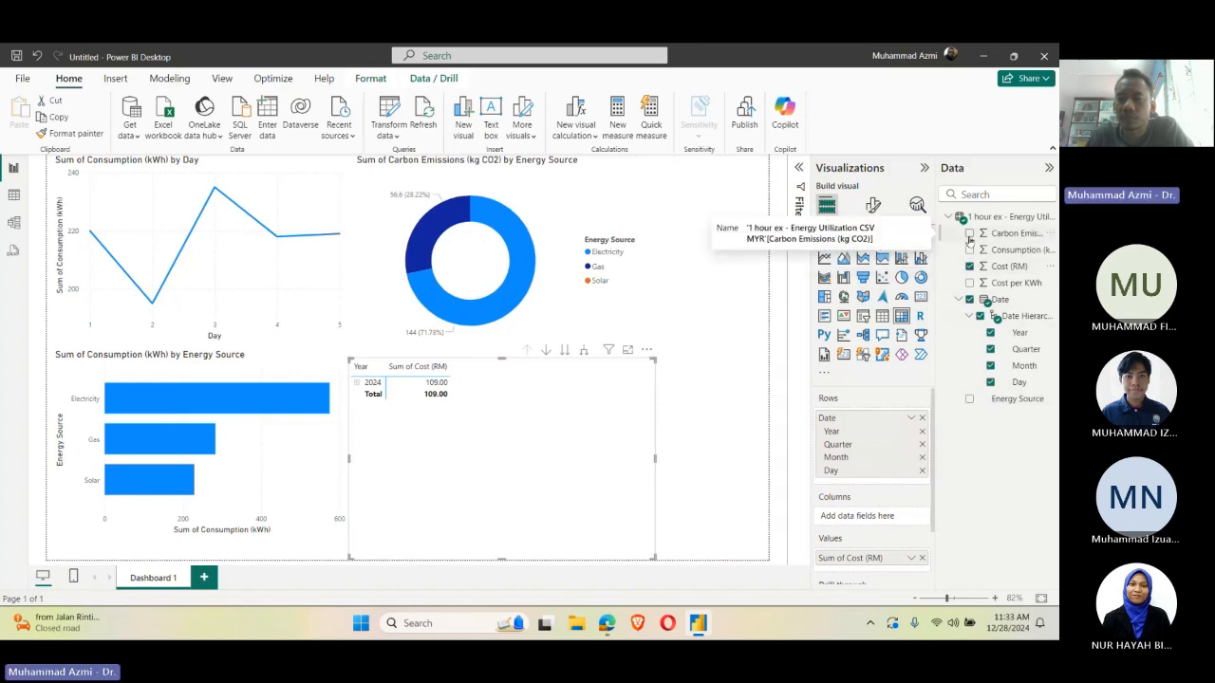
left_click(969, 233)
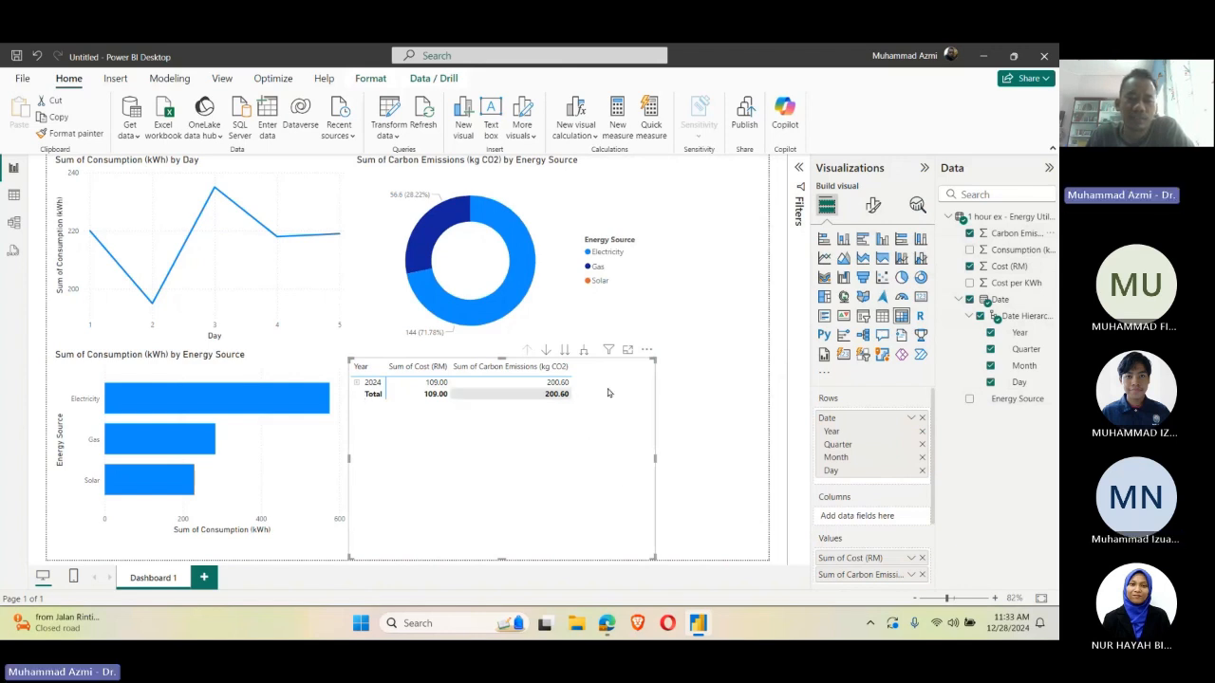
left_click(676, 418)
Step: Expand the matrix rows for 2024, Qtr 4 and December down to individual days and shorten the matrix to fit
left_click(512, 456)
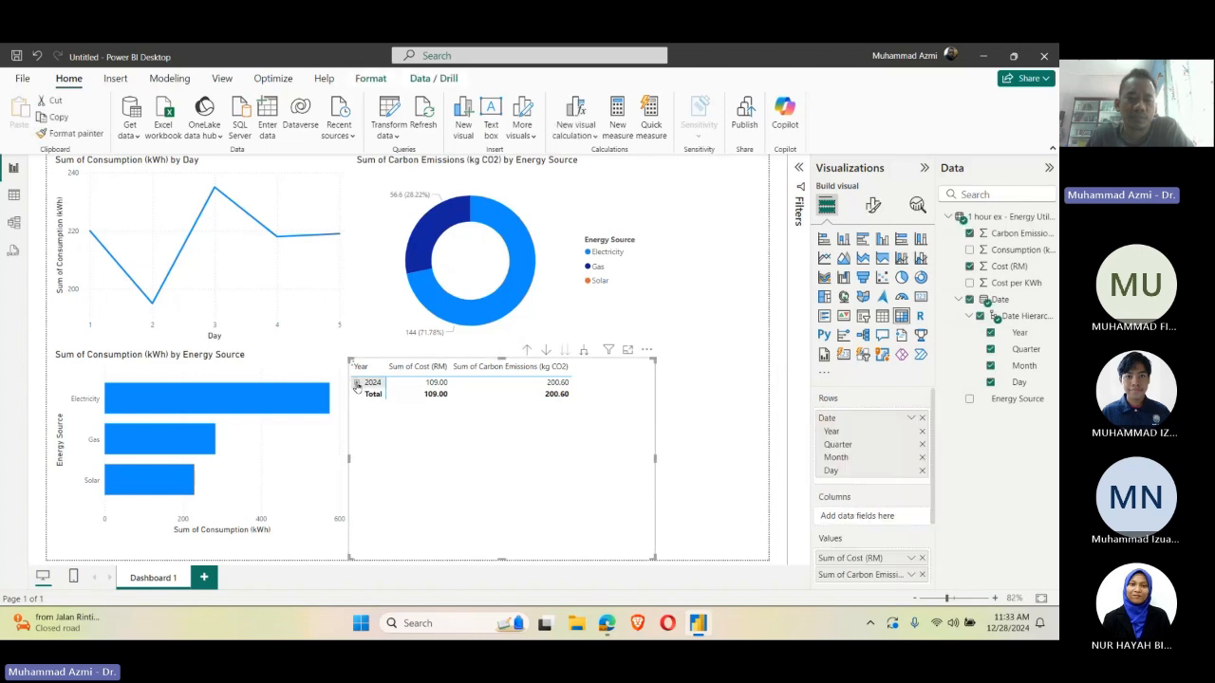
left_click(357, 382)
left_click(361, 394)
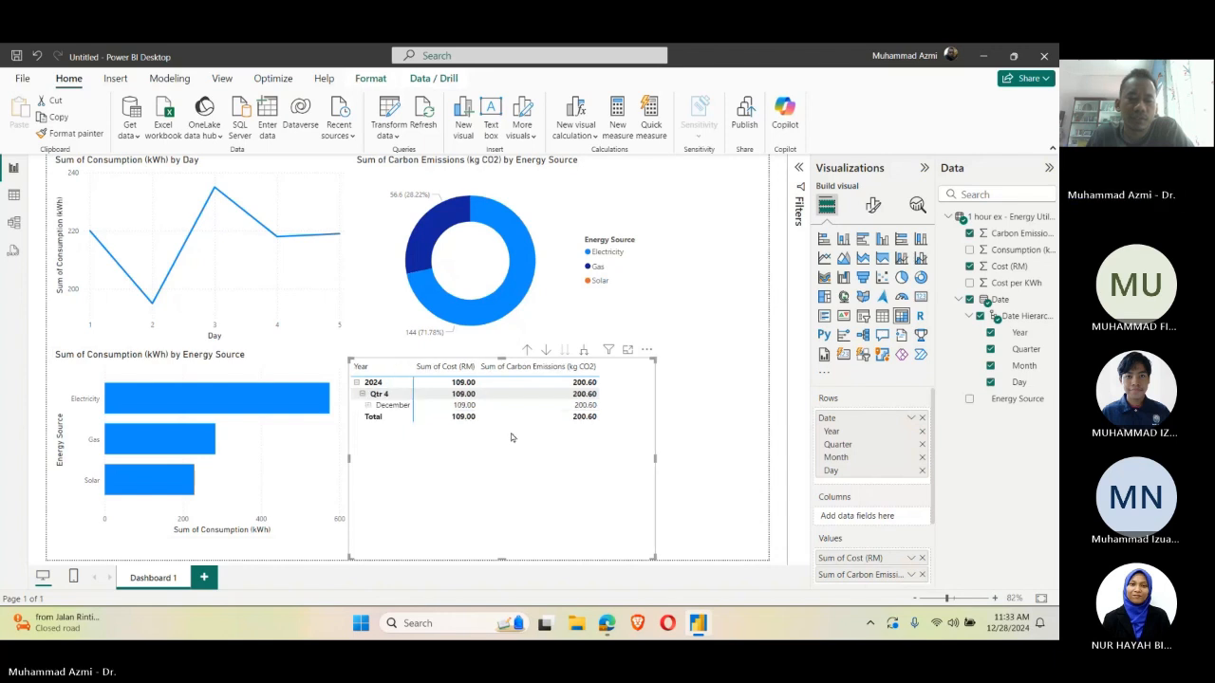
left_click(368, 405)
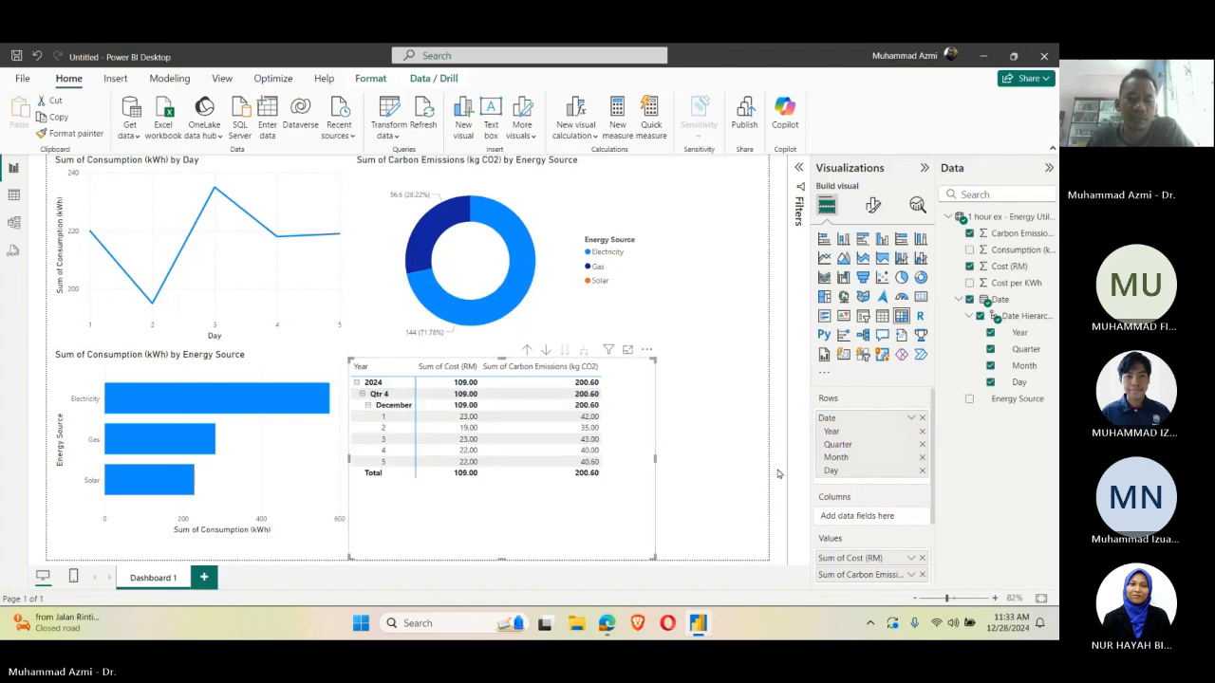
left_click_drag(655, 558, 649, 487)
left_click(678, 470)
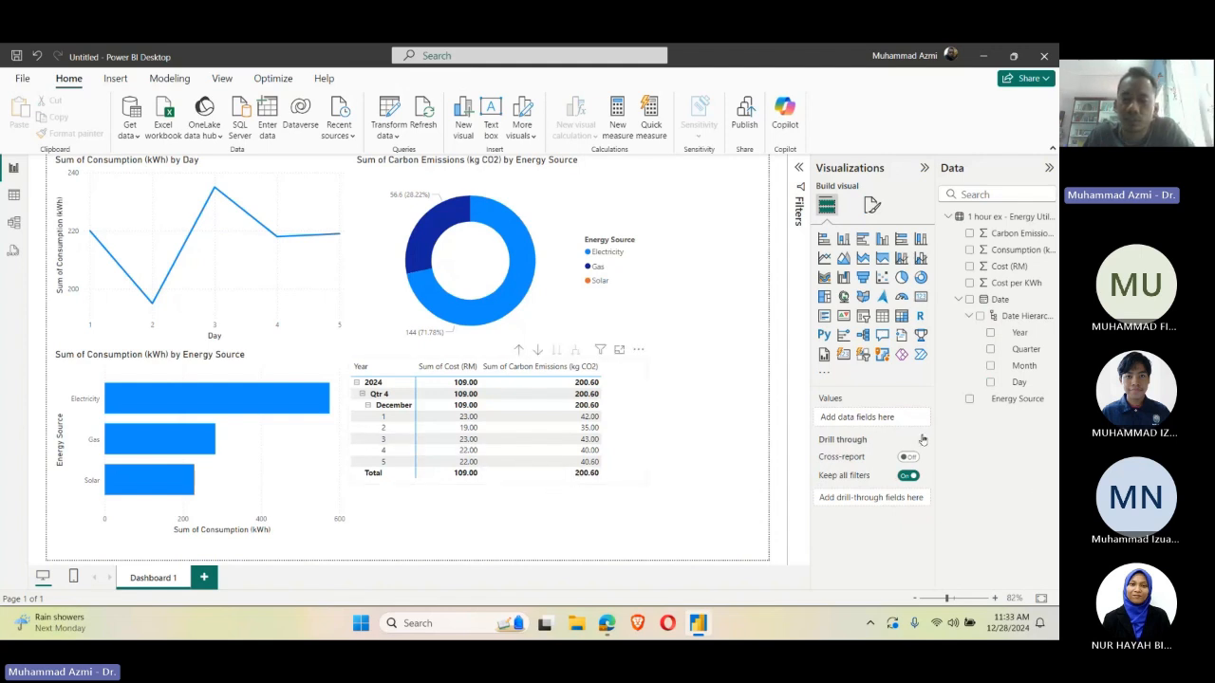
Step: Add Energy Source to the matrix columns and check the remaining day rows
left_click(969, 400)
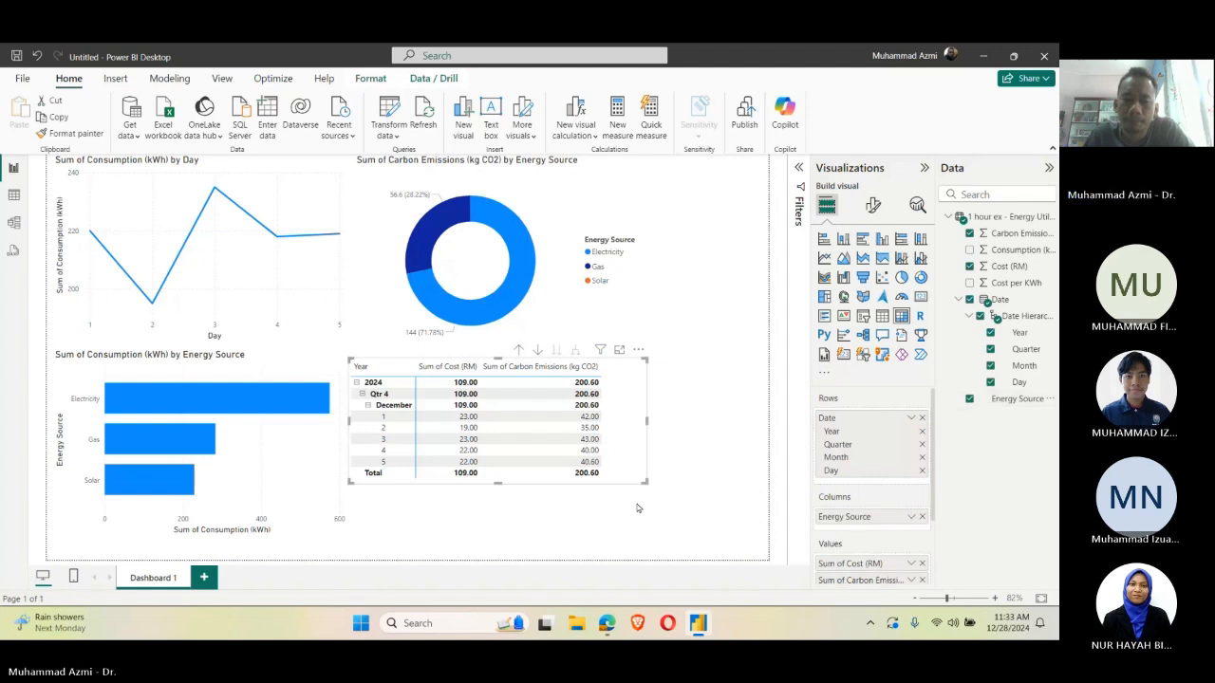
left_click(665, 436)
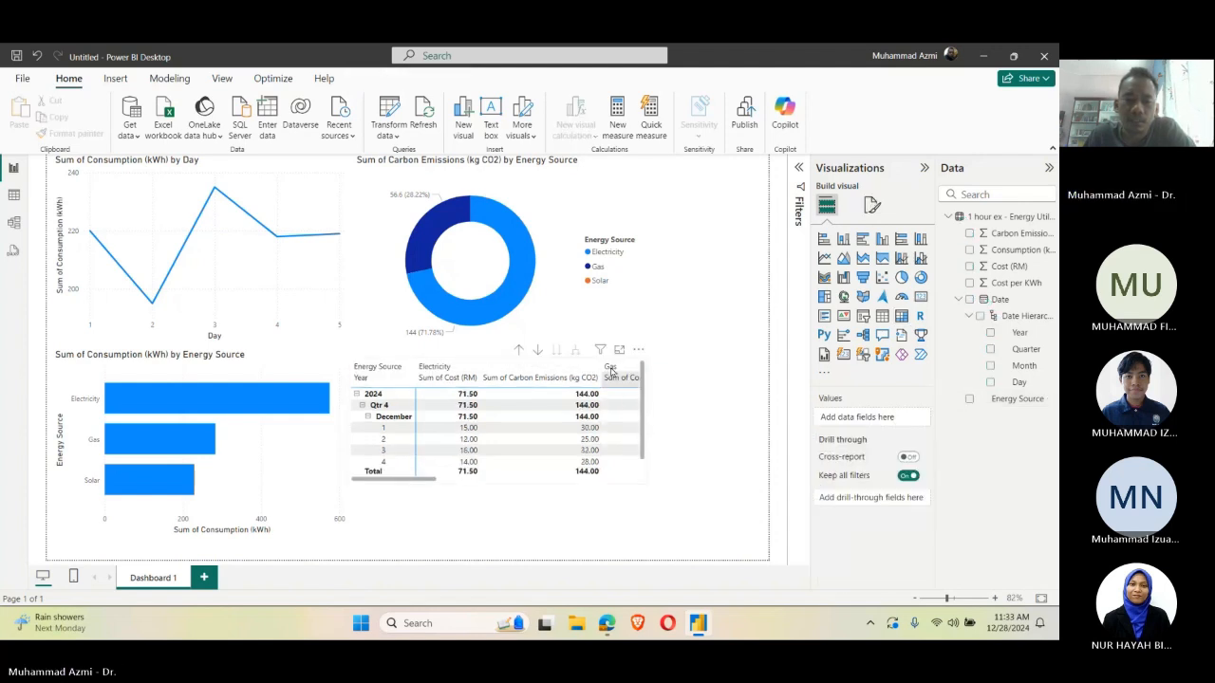
scroll(642, 481, "down", 1)
left_click(642, 479)
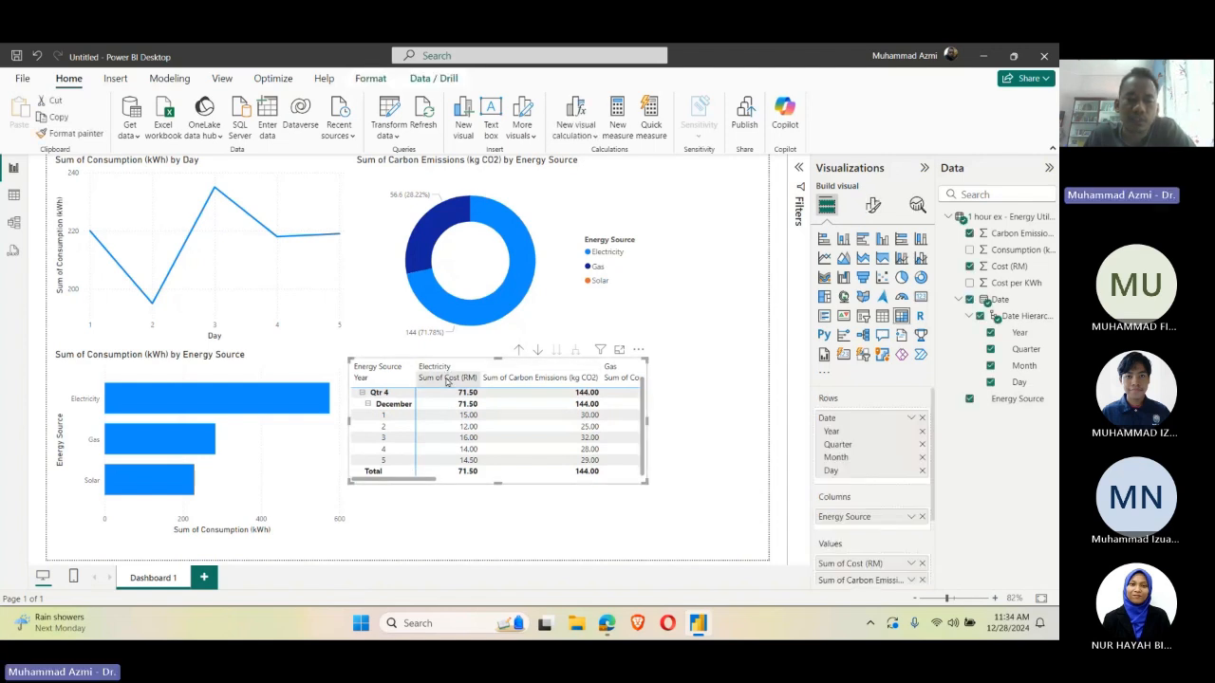
Step: Cross-filter the dashboard by Electricity from the matrix and by Gas from the donut chart to compare the visuals
left_click(487, 368)
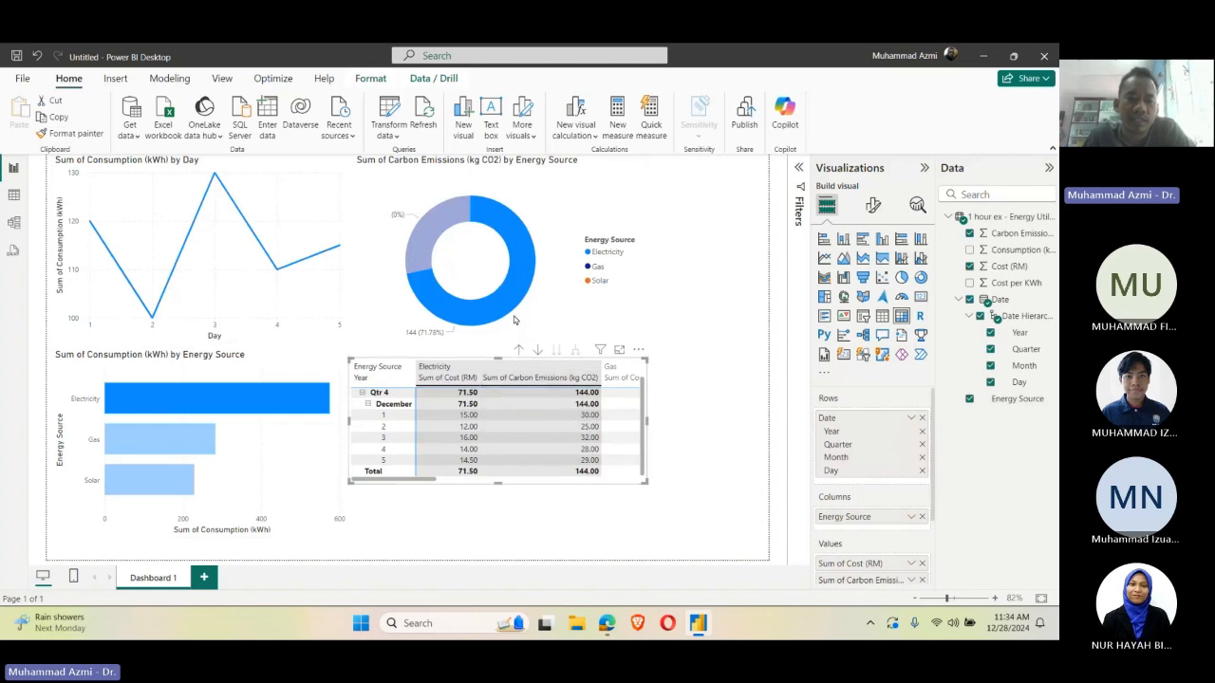
left_click(423, 243)
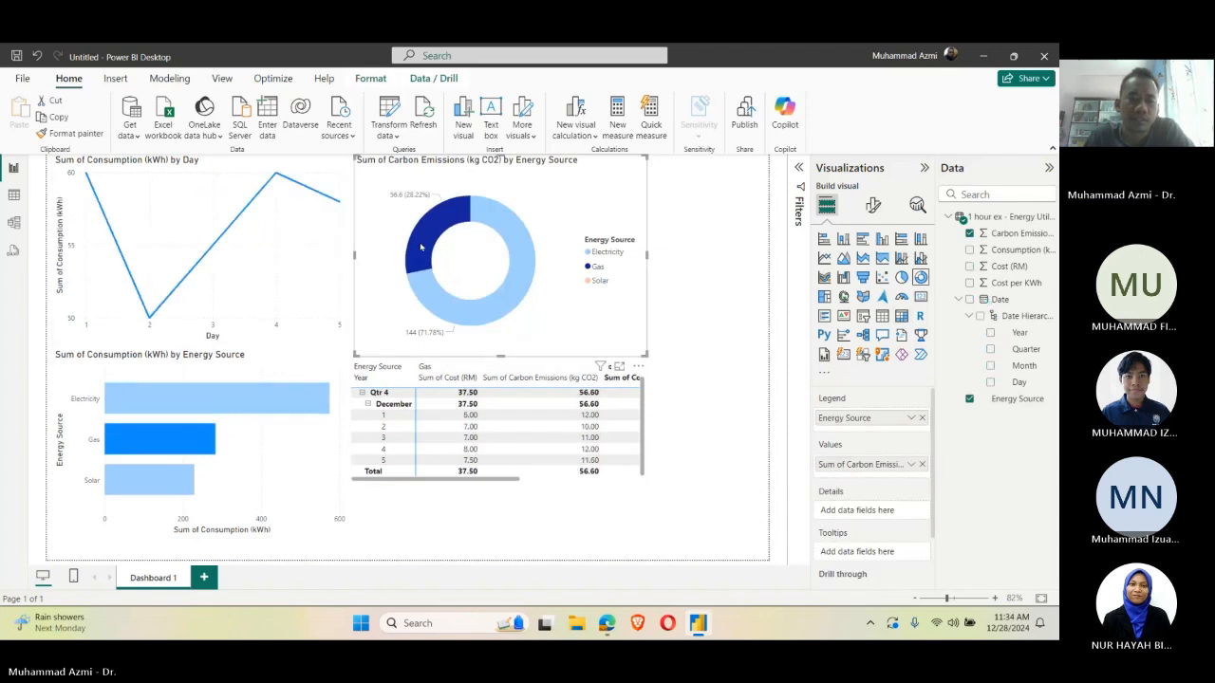
left_click(418, 253)
left_click(417, 253)
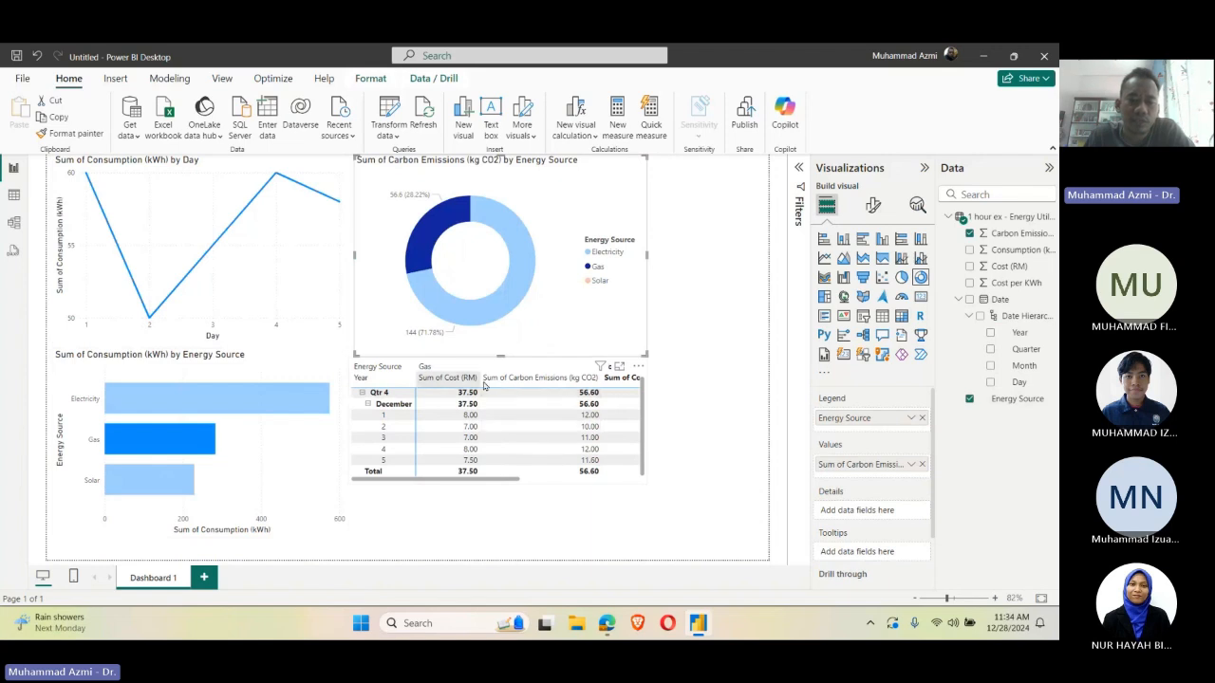
Step: Cross-filter the dashboard by Solar from the bar chart and lengthen the matrix down to the page's lower edge
left_click(164, 494)
left_click(164, 494)
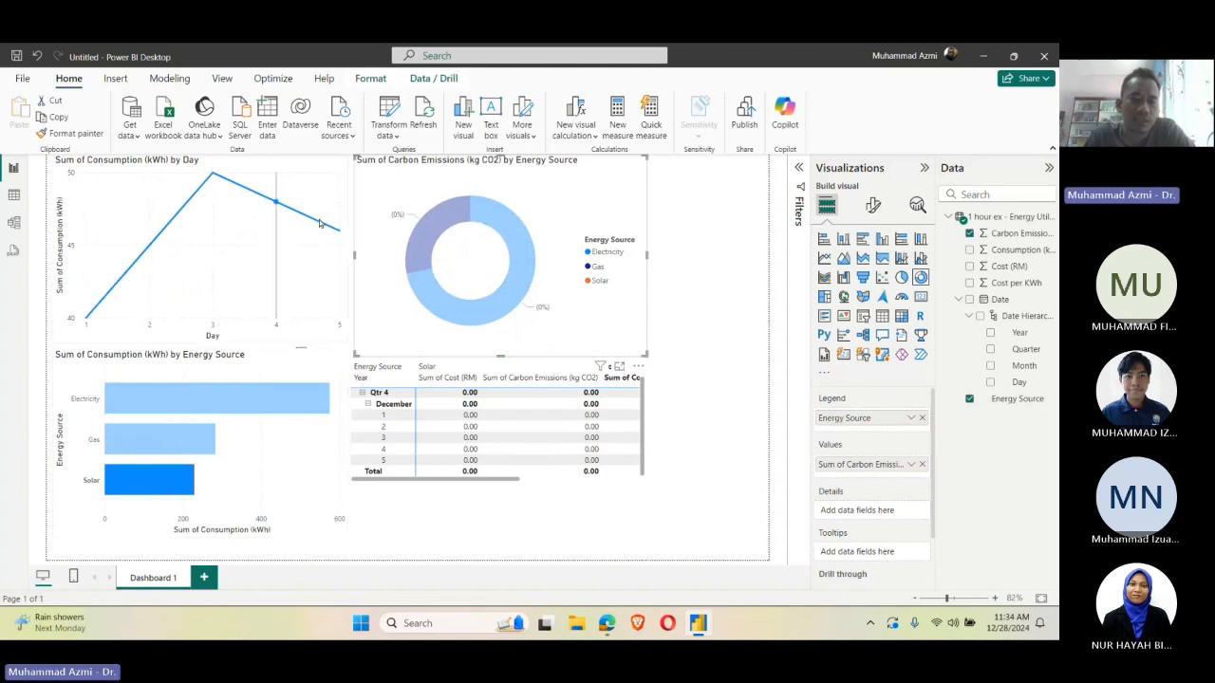
mouse_move(487, 482)
left_mouse_down()
mouse_move(645, 484)
mouse_move(477, 491)
left_mouse_up()
left_click(480, 472)
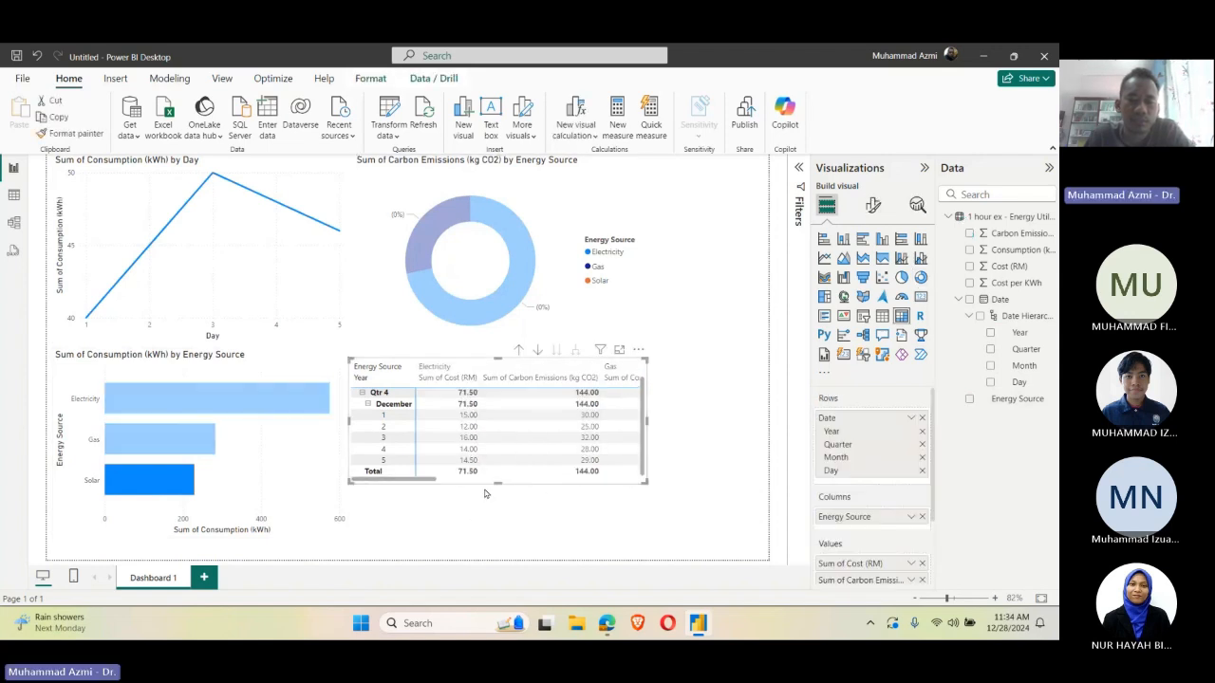
left_click_drag(498, 483, 497, 560)
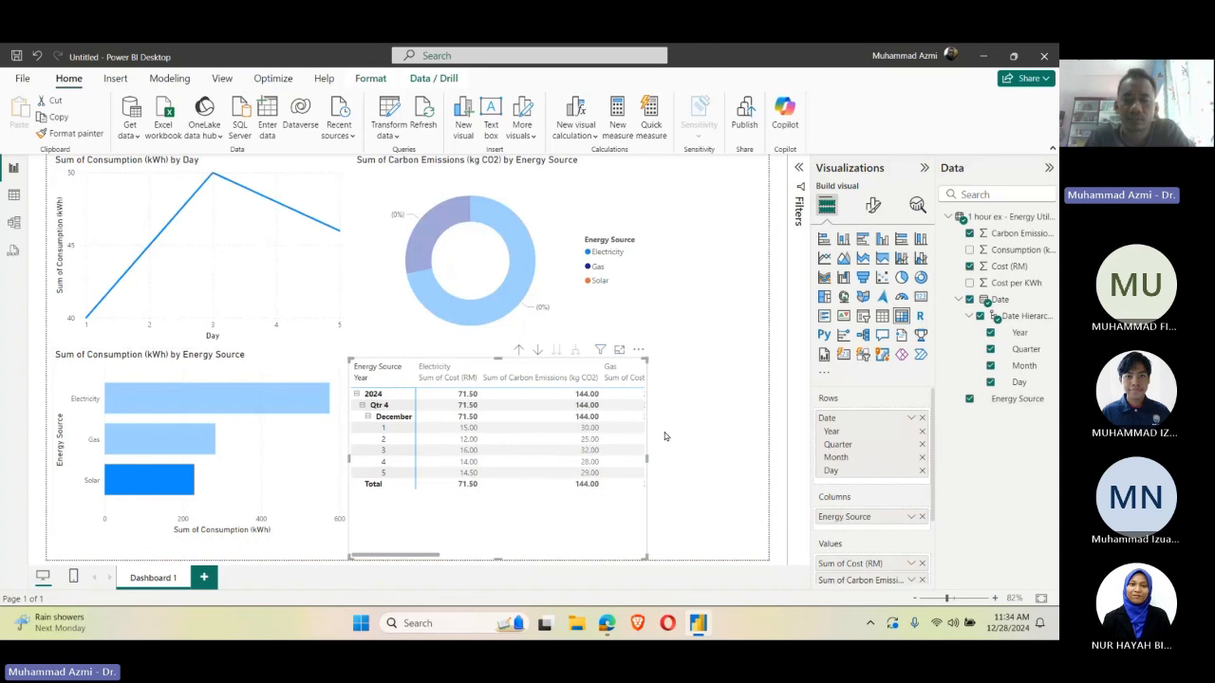
left_click(671, 431)
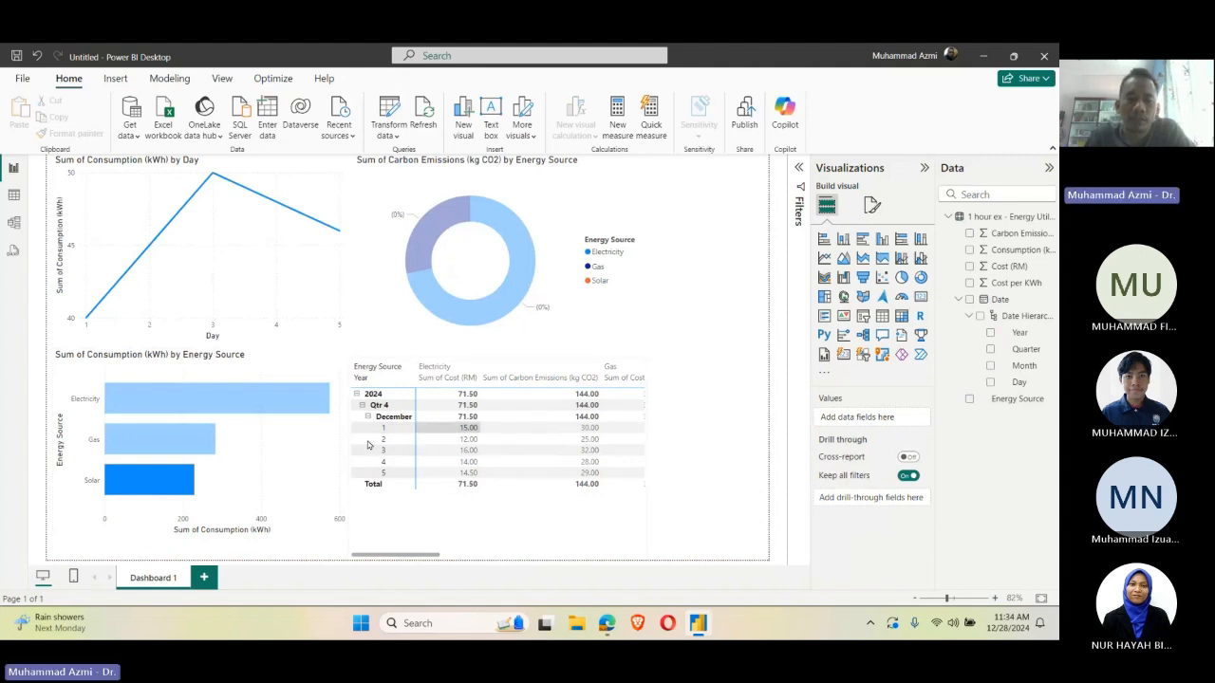
Step: Cross-filter the visuals by Electricity from the matrix and the donut chart, and clear the highlighting
left_click(463, 401)
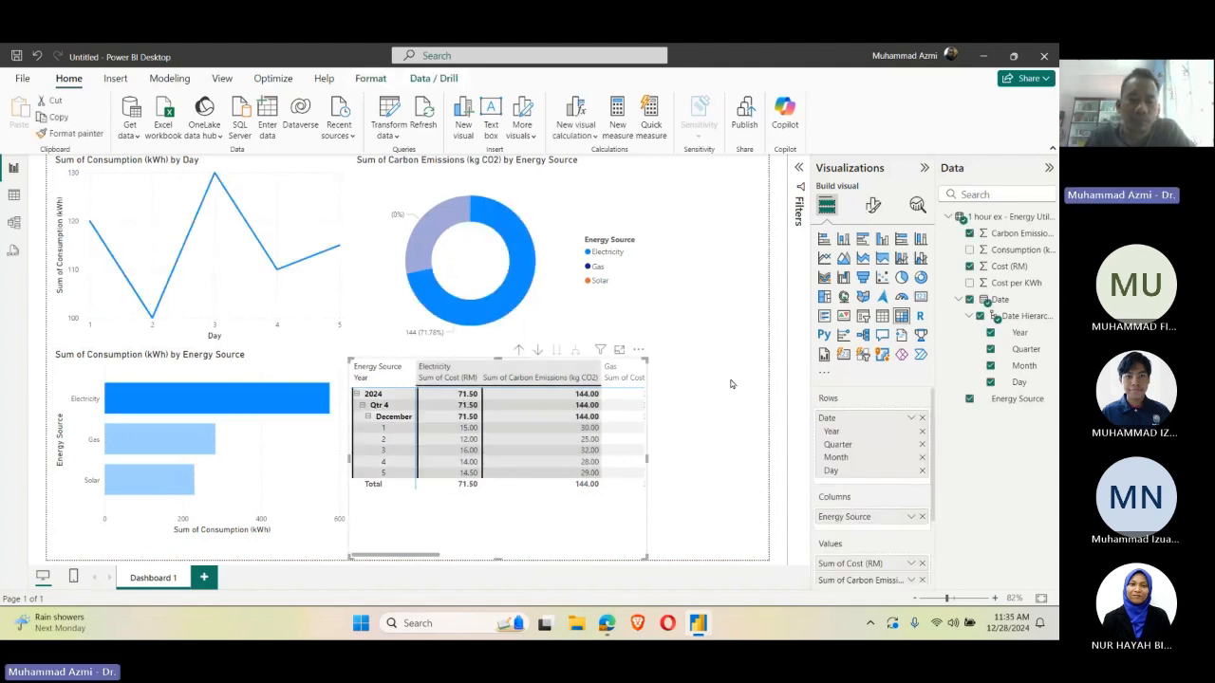
left_click(692, 348)
left_click(517, 280)
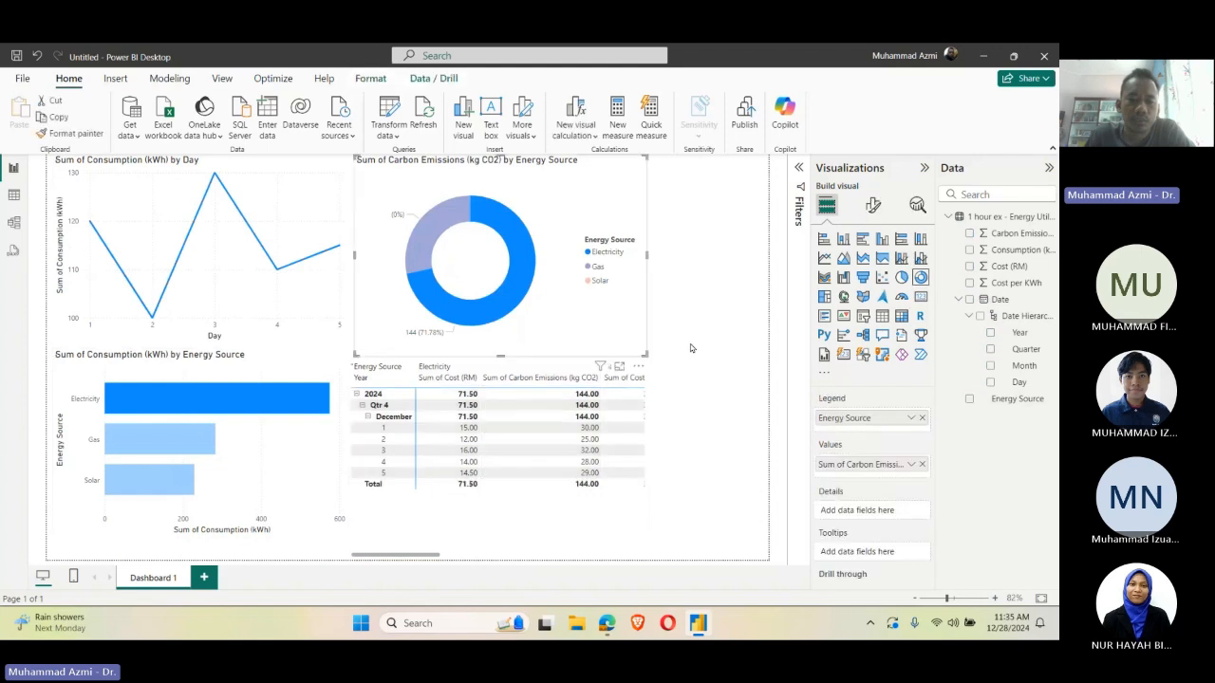
left_click(691, 347)
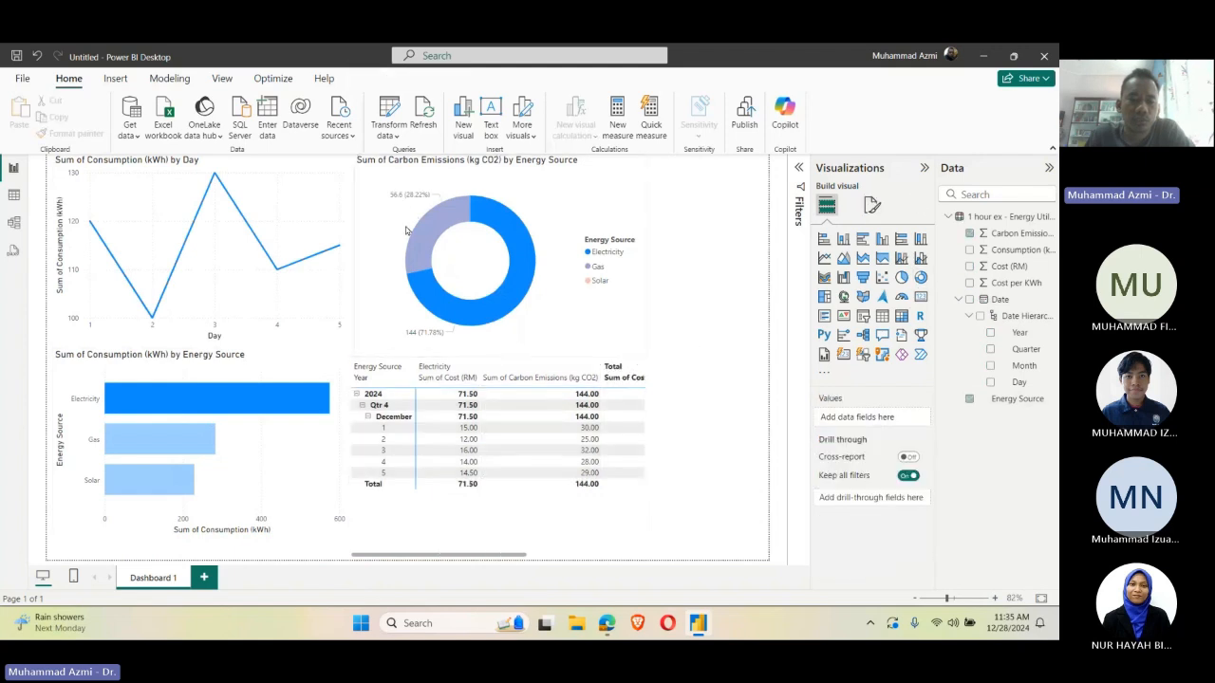
left_click(512, 285)
left_click(740, 310)
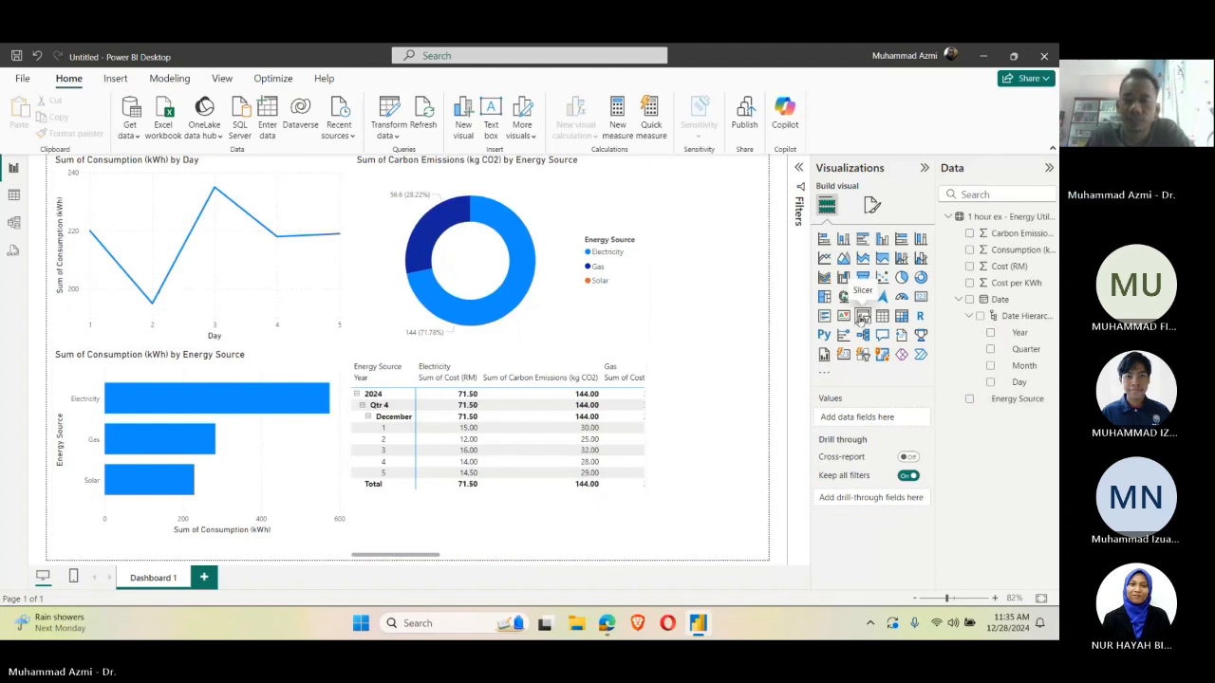
Step: Duplicate the Dashboard 1 page, rename the copy as Dashboard 2, and compare the two pages
right_click(169, 577)
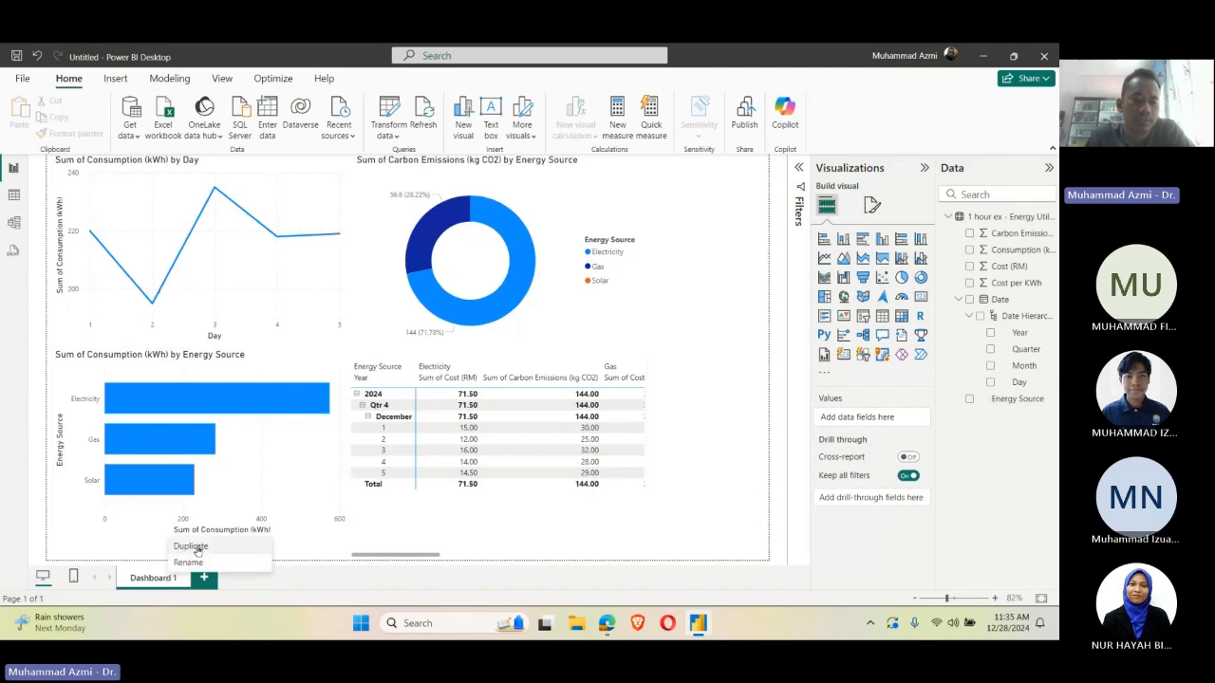
left_click(190, 546)
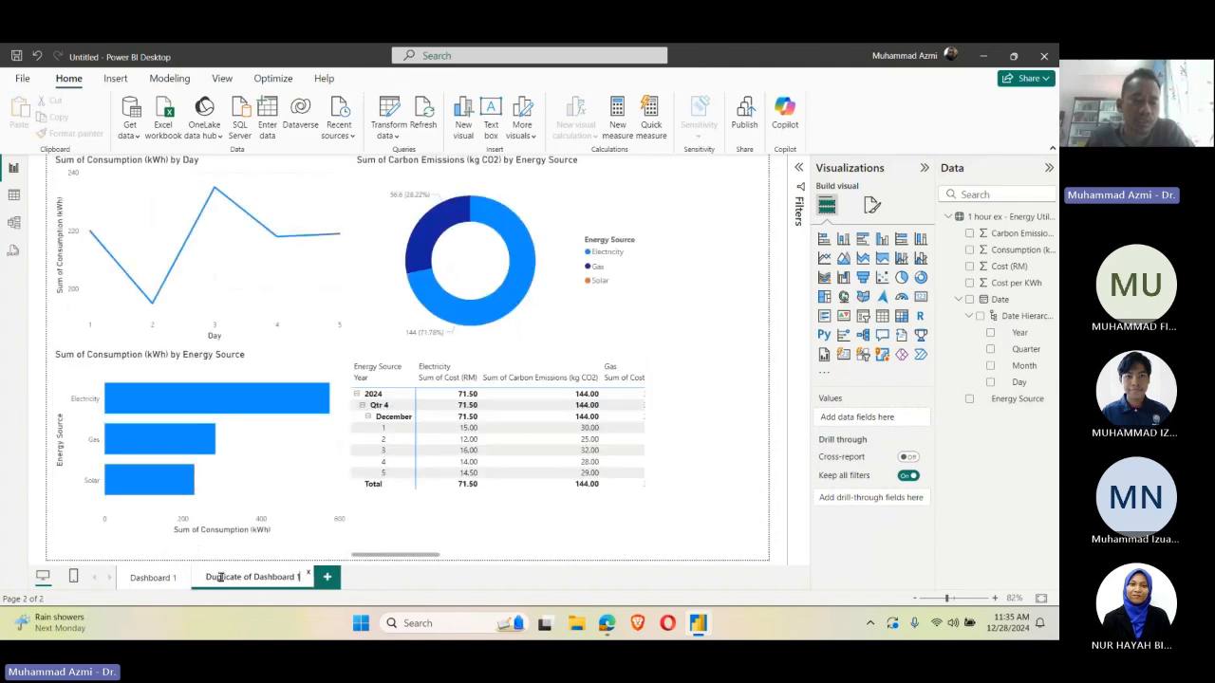
double_click(254, 576)
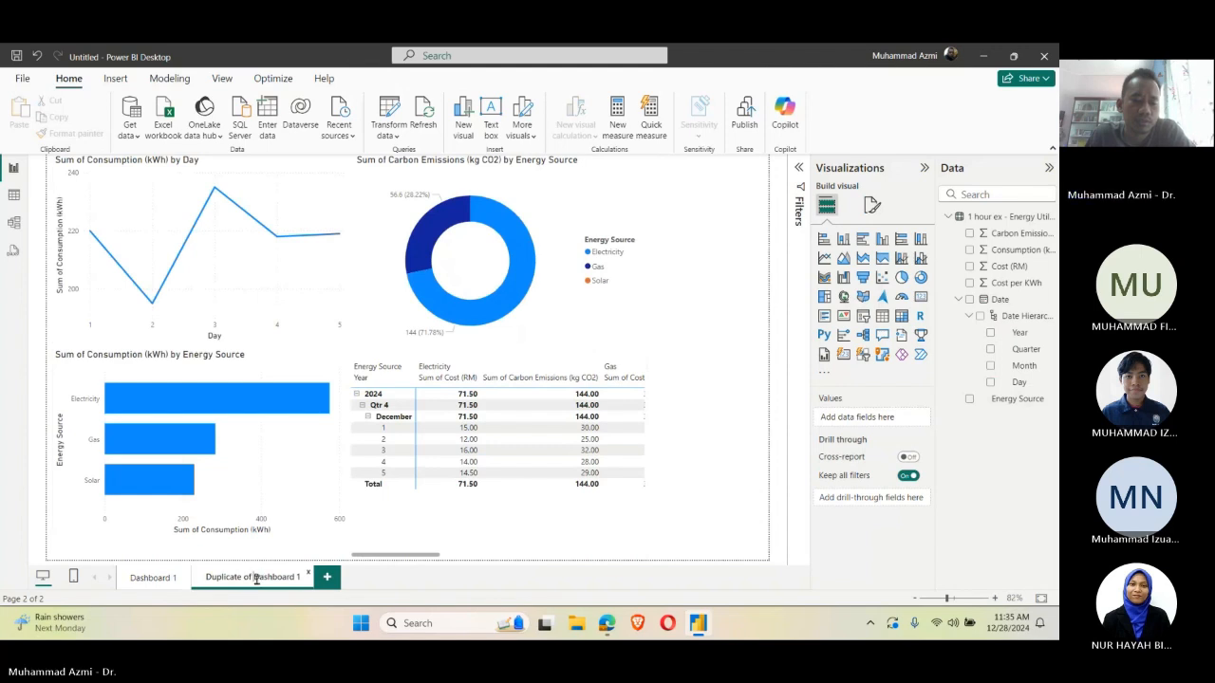
left_click_drag(253, 576, 204, 572)
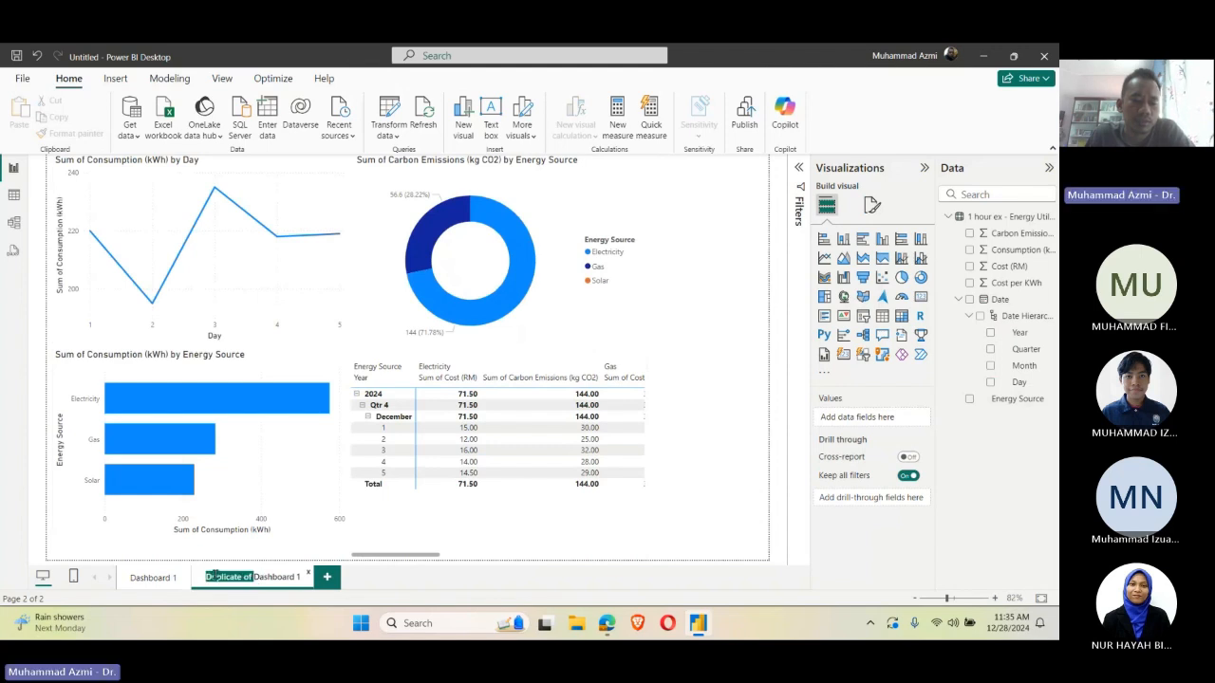
key("BackSpace")
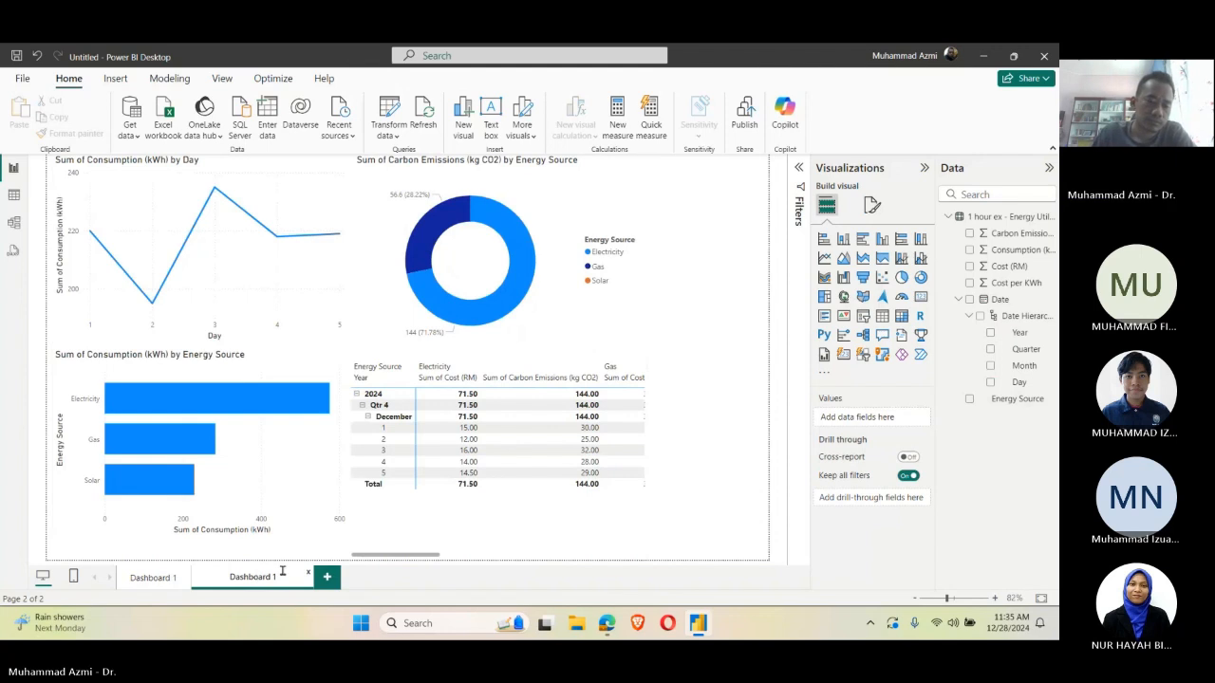
key("BackSpace")
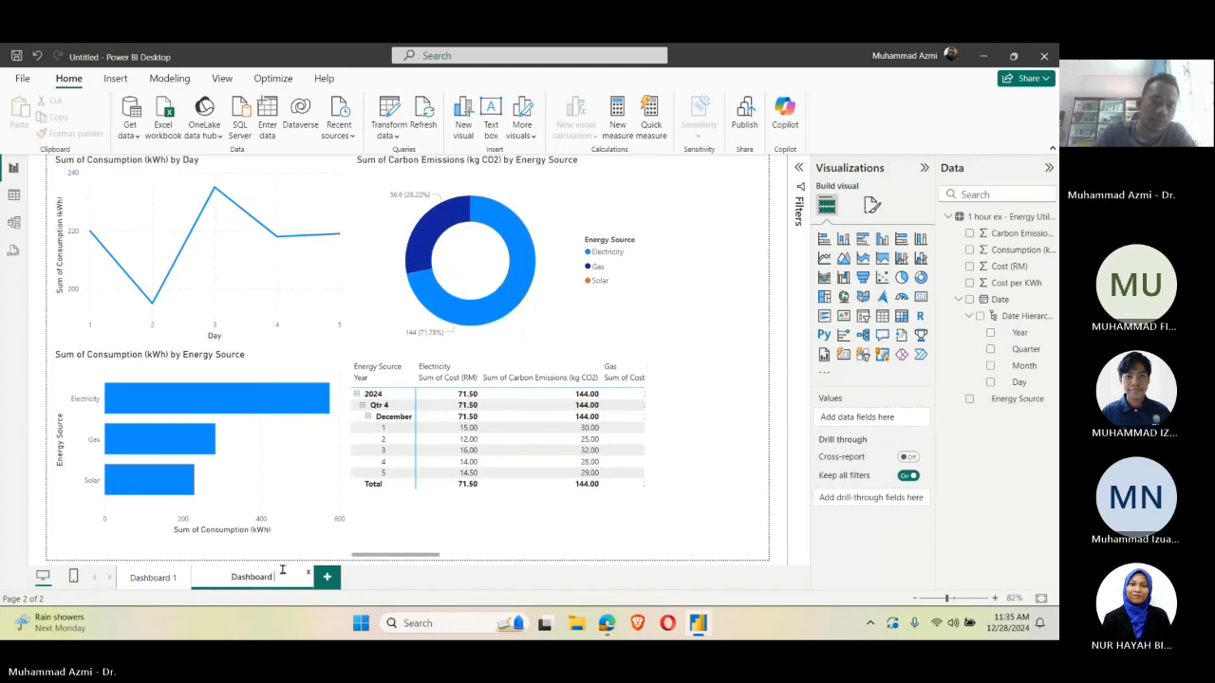
type("2")
key("Return")
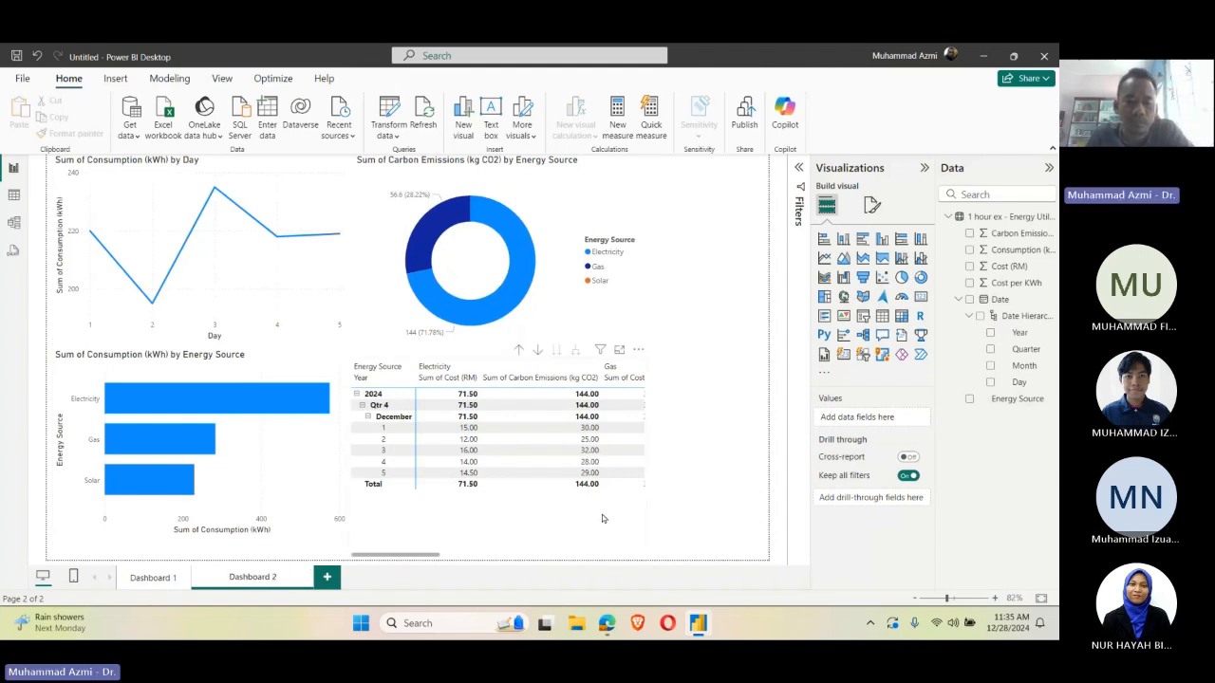
left_click(163, 579)
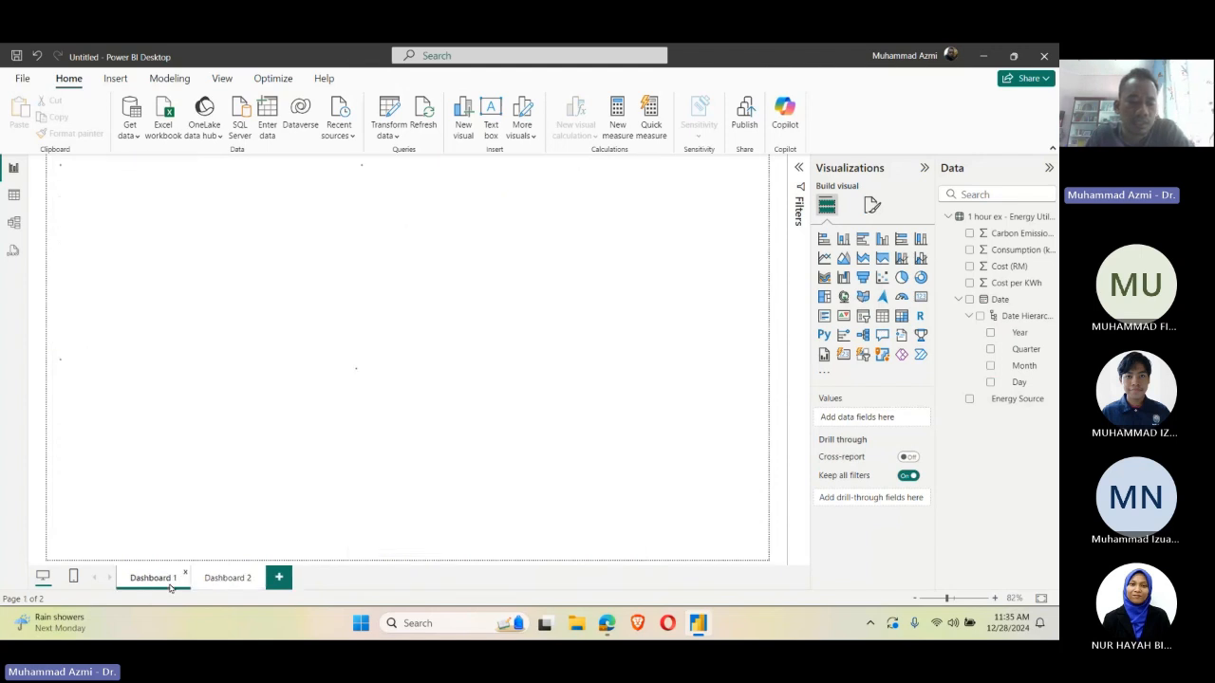
left_click(219, 583)
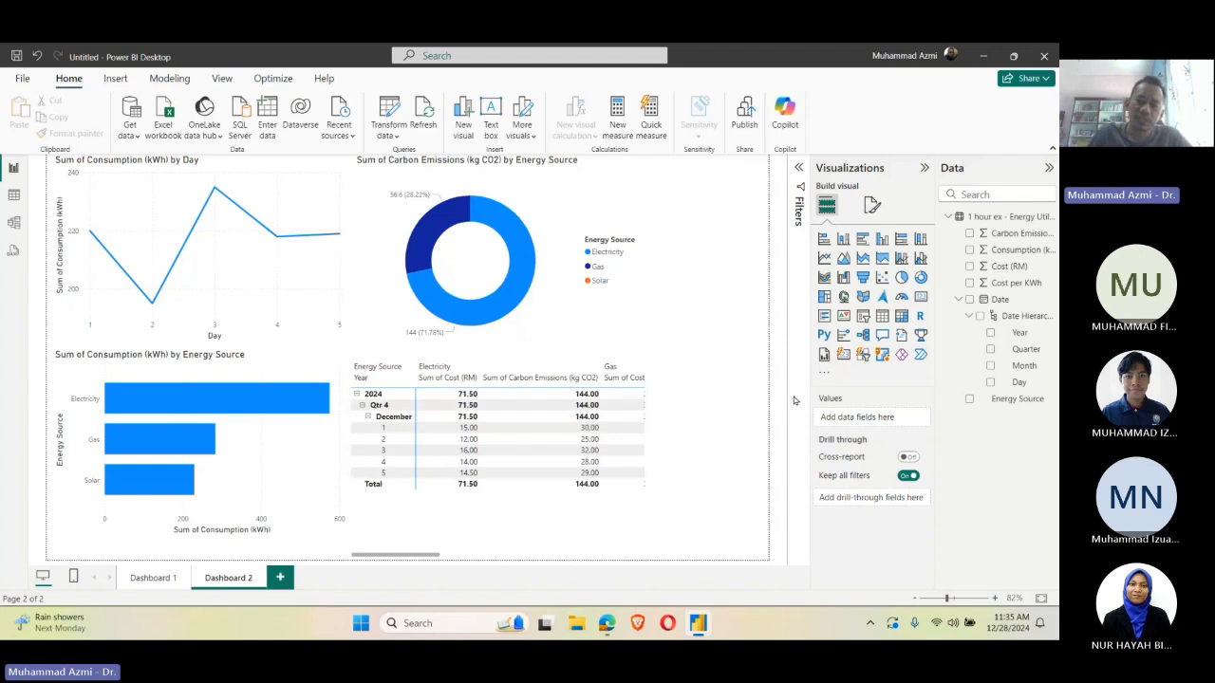
Step: Add a slicer for Energy Source beside the donut chart on Dashboard 2
left_click(862, 316)
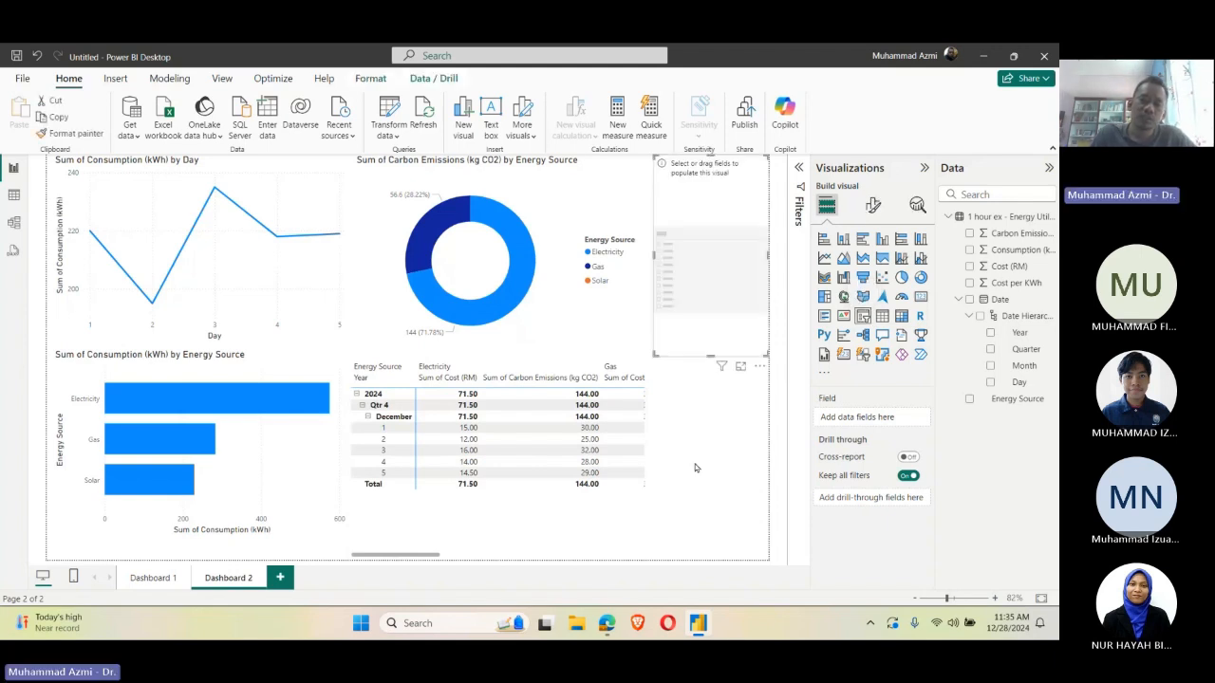
key("Escape")
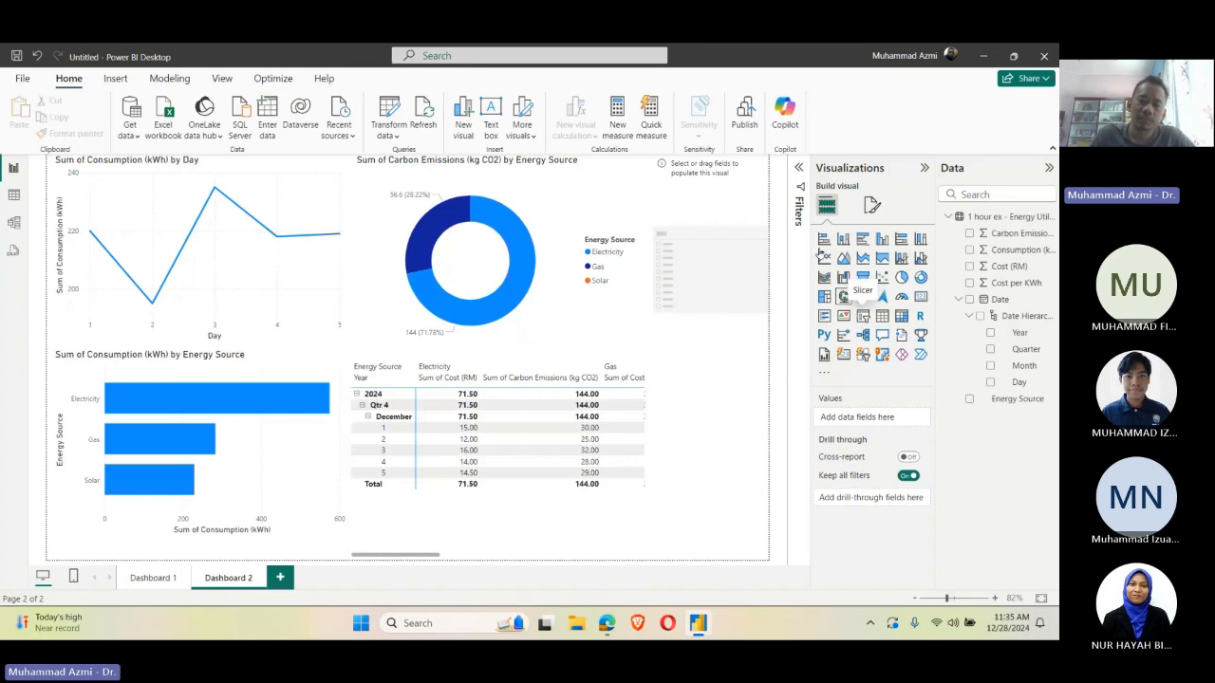
left_click(745, 193)
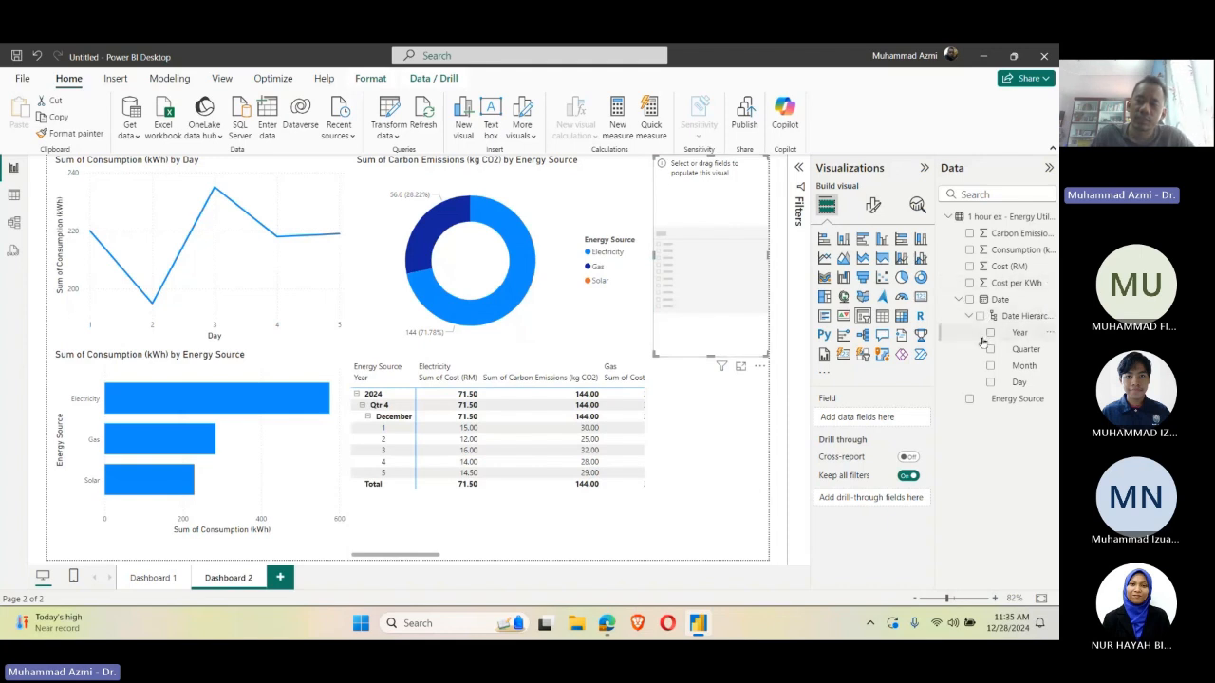
left_click(969, 399)
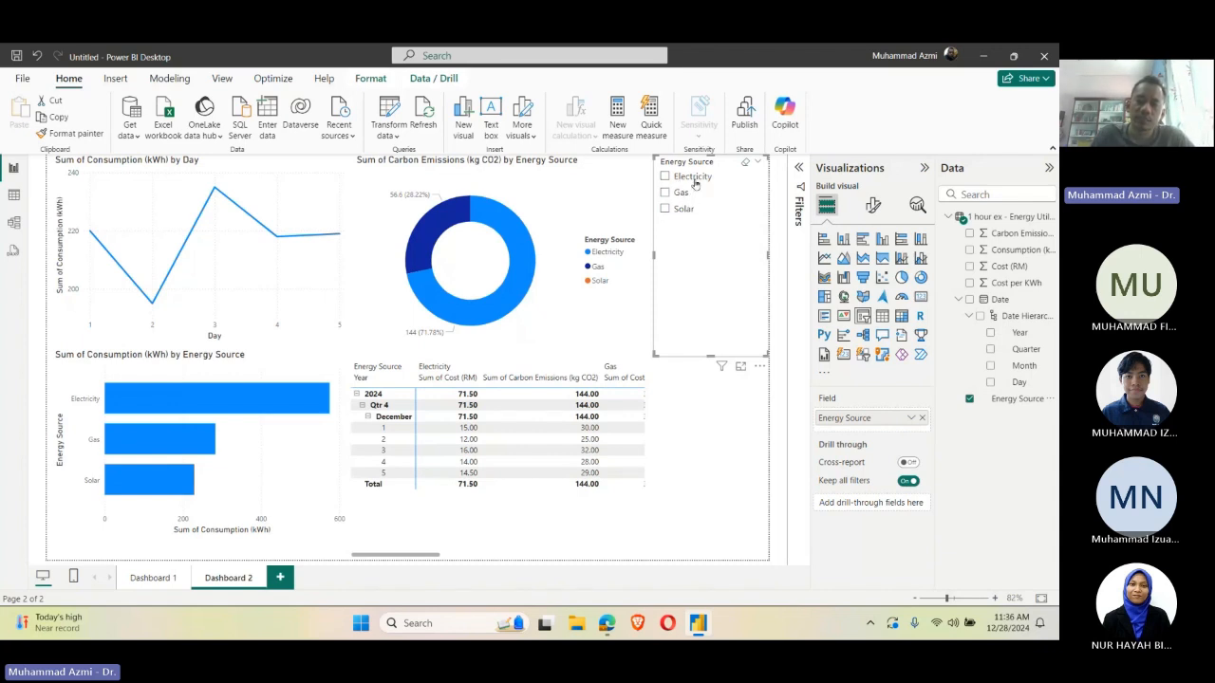
Step: Test the Energy Source slicer list by filtering the page by Electricity, Gas and Solar, ending on Electricity
left_click(665, 177)
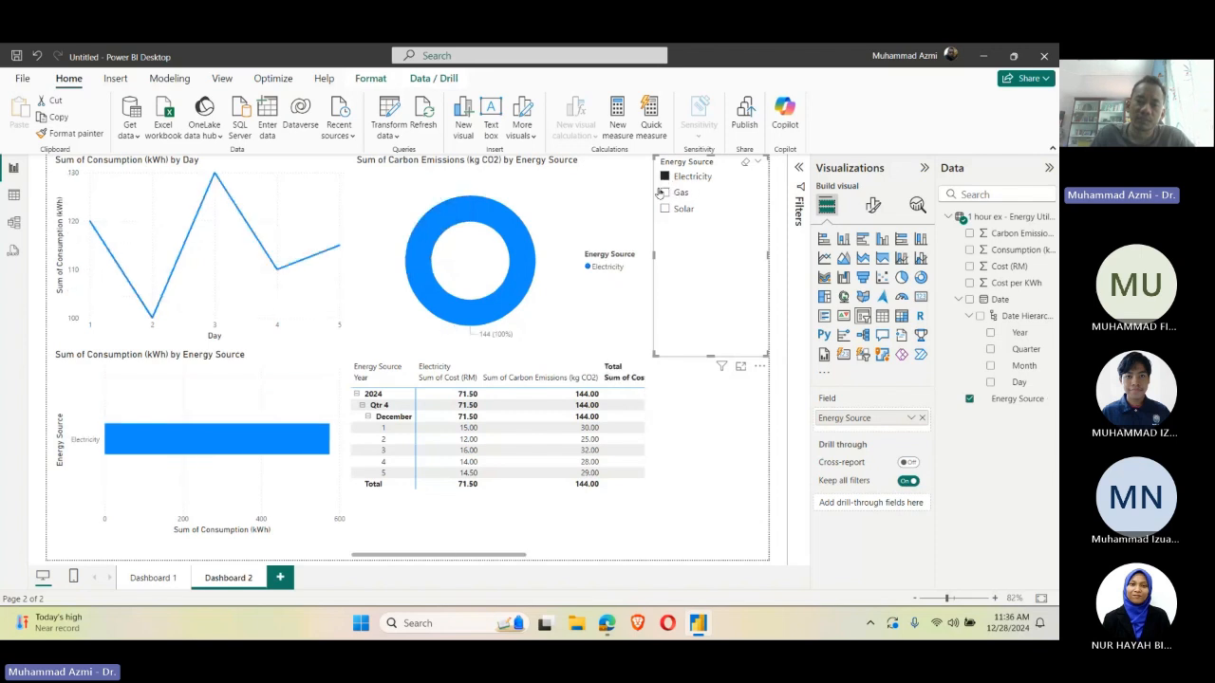
left_click(664, 192)
left_click(665, 208)
left_click(663, 192)
left_click(665, 178)
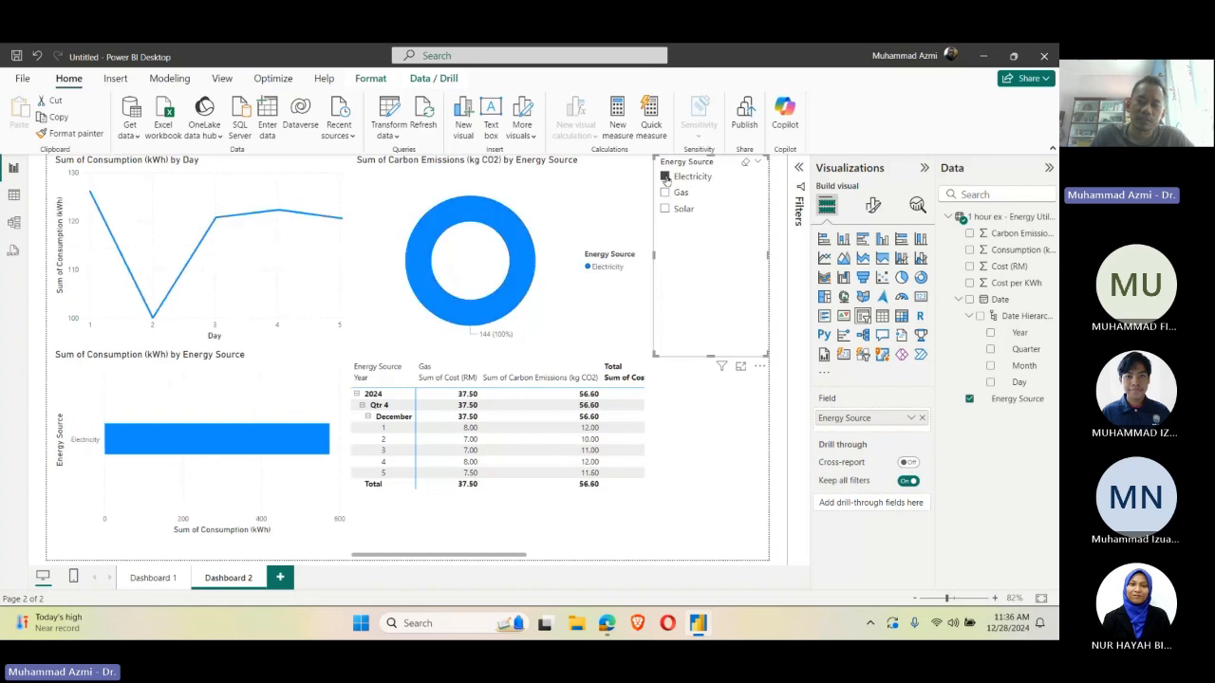
Step: Set the Energy Source slicer's style to Tile and shrink it so the three tiles stack in one column
left_click(872, 205)
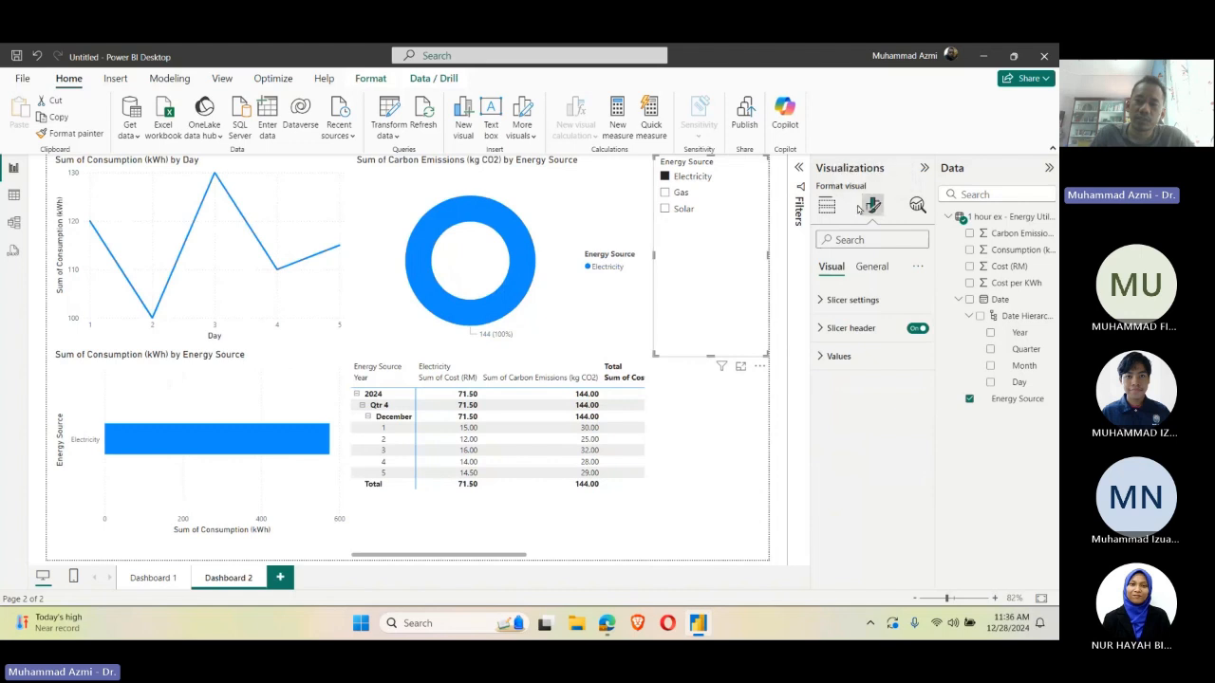
left_click(851, 302)
left_click(871, 368)
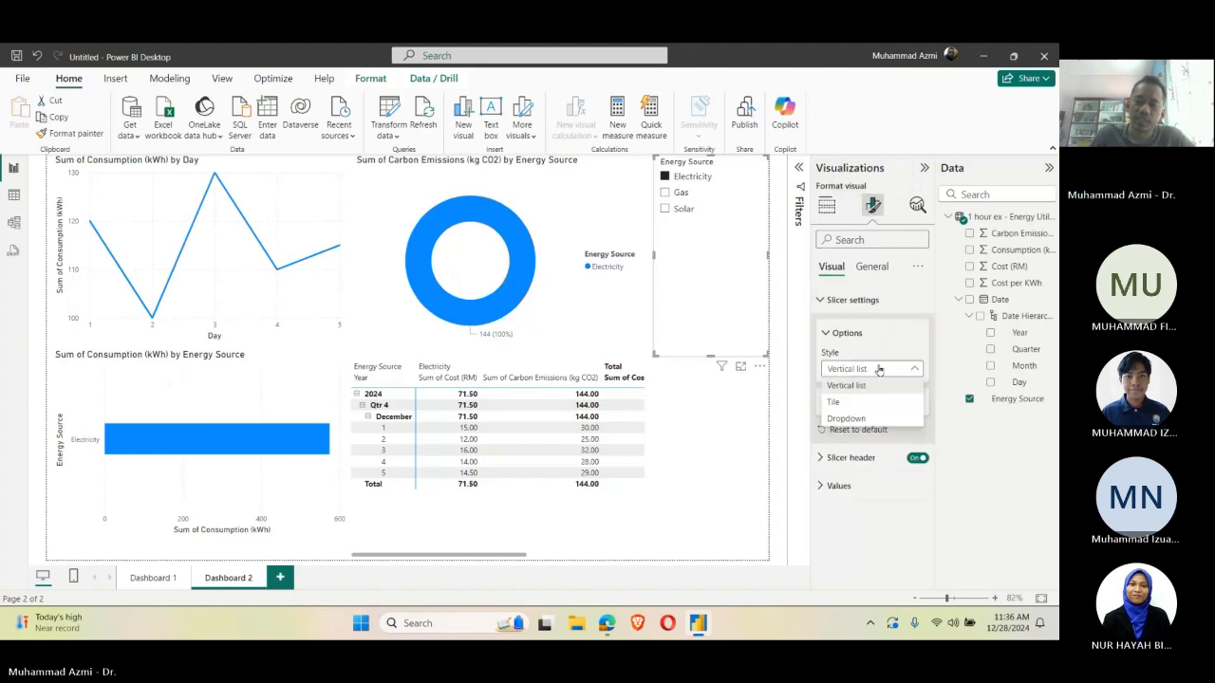
left_click(879, 406)
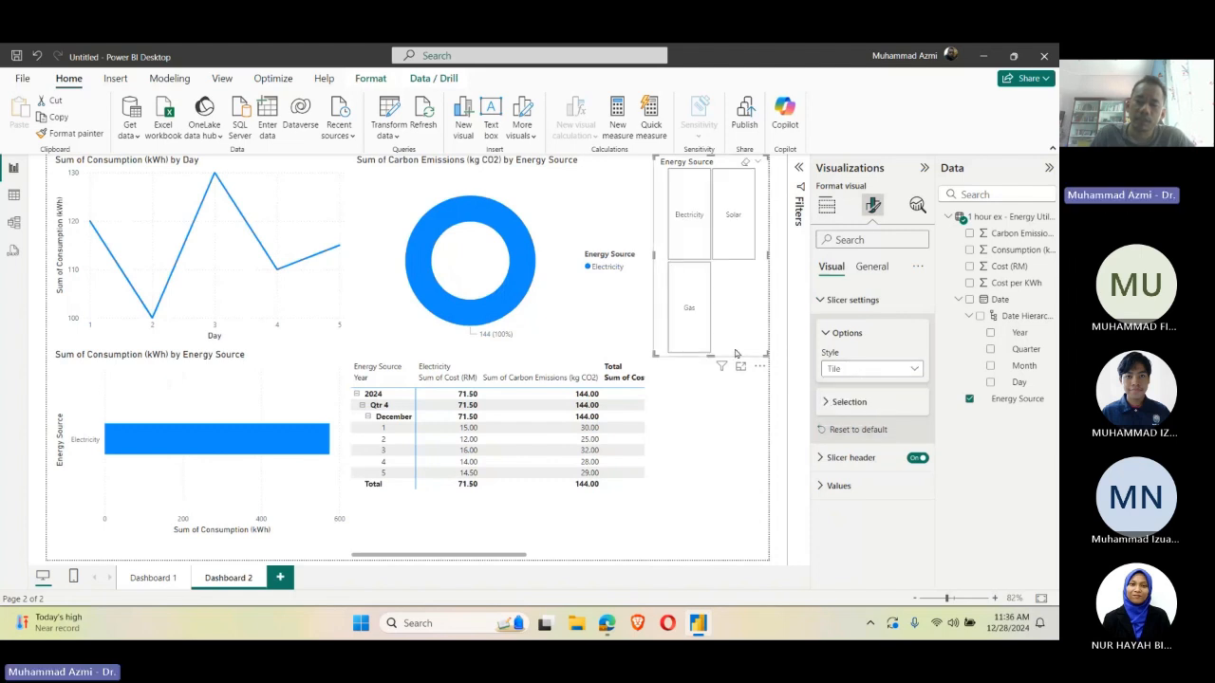
left_click_drag(712, 357, 714, 345)
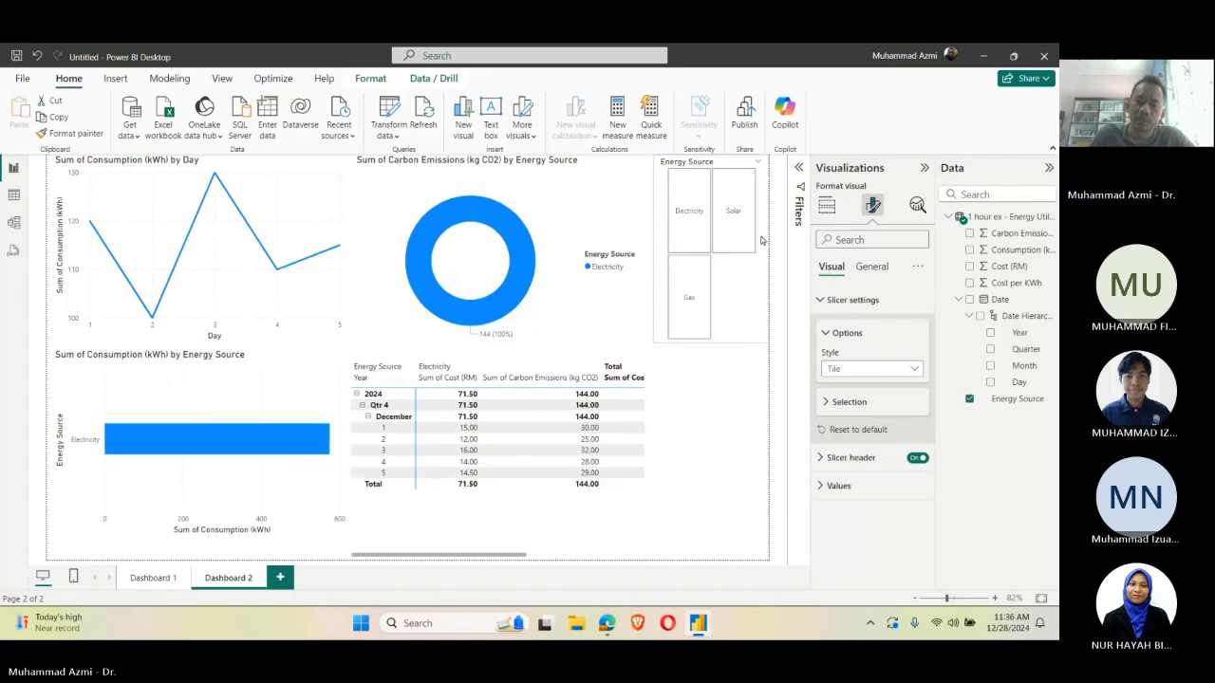
left_click_drag(766, 251, 759, 249)
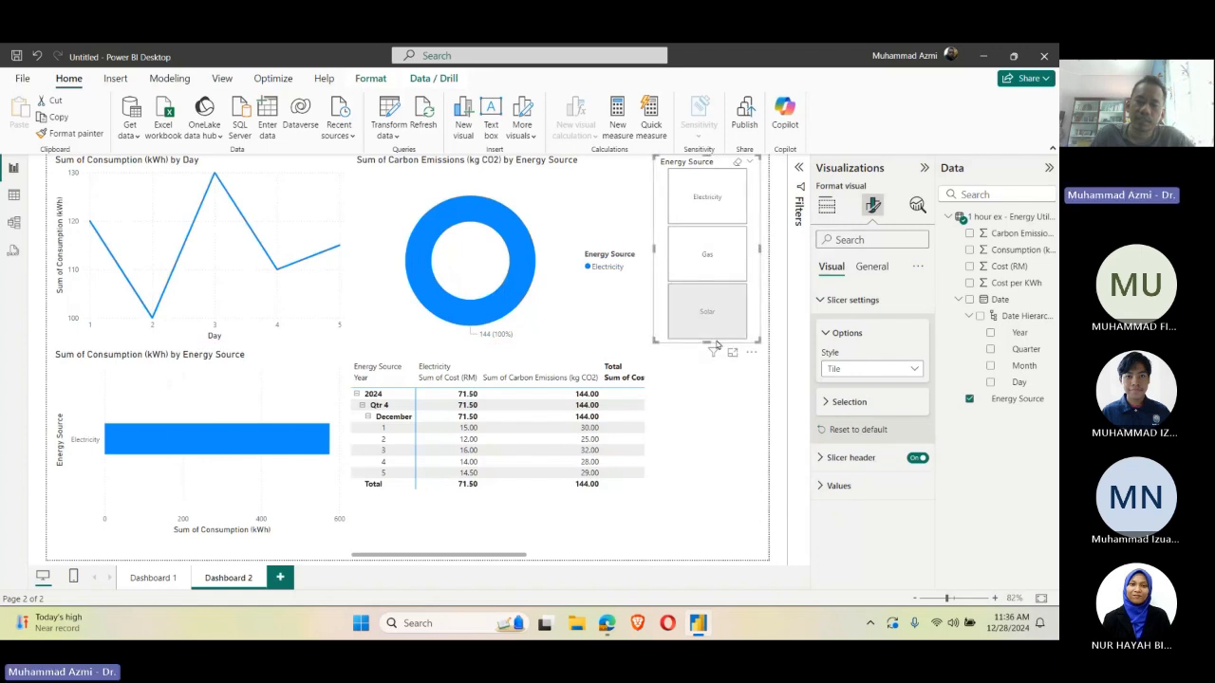
left_click_drag(706, 341, 775, 281)
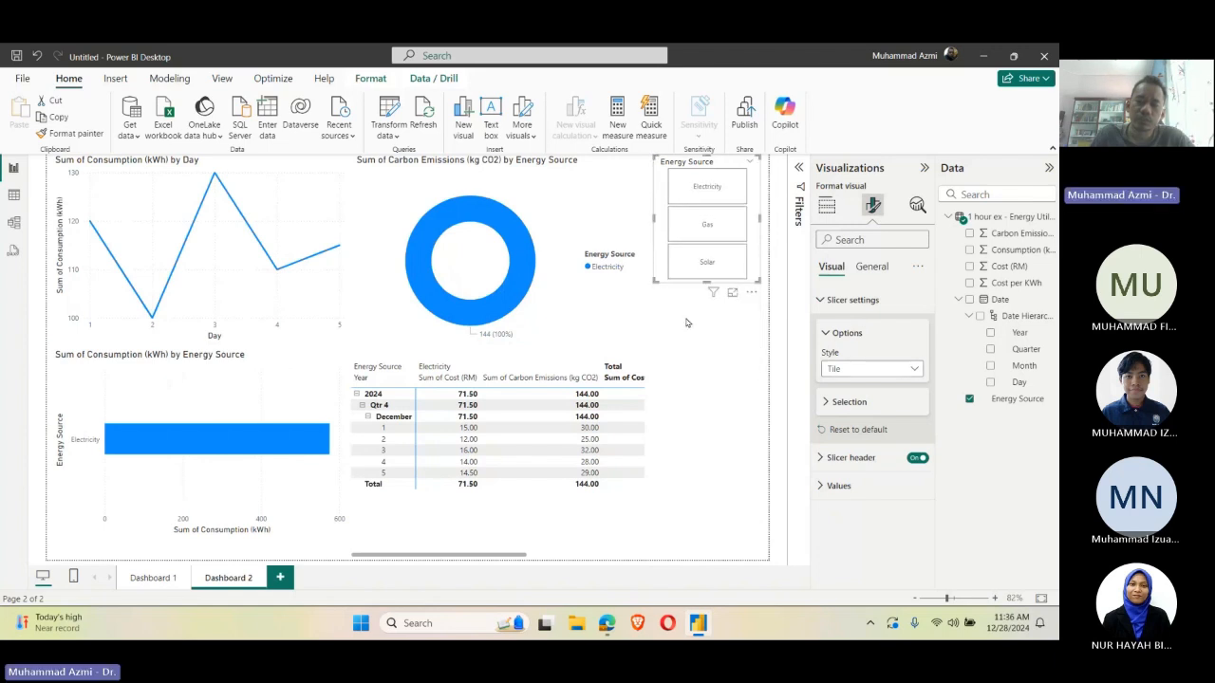
left_click(687, 322)
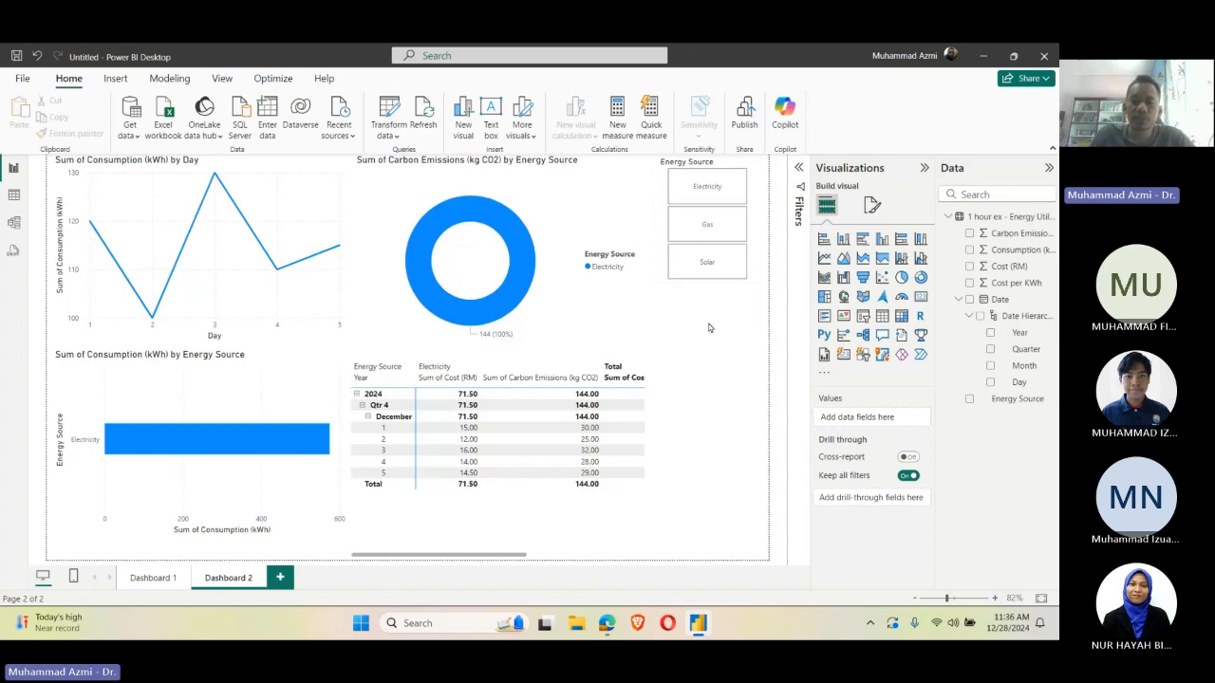
Step: Test the slicer tiles by filtering the page by Electricity, Gas and Solar in turn, and clear the selection
left_click(690, 197)
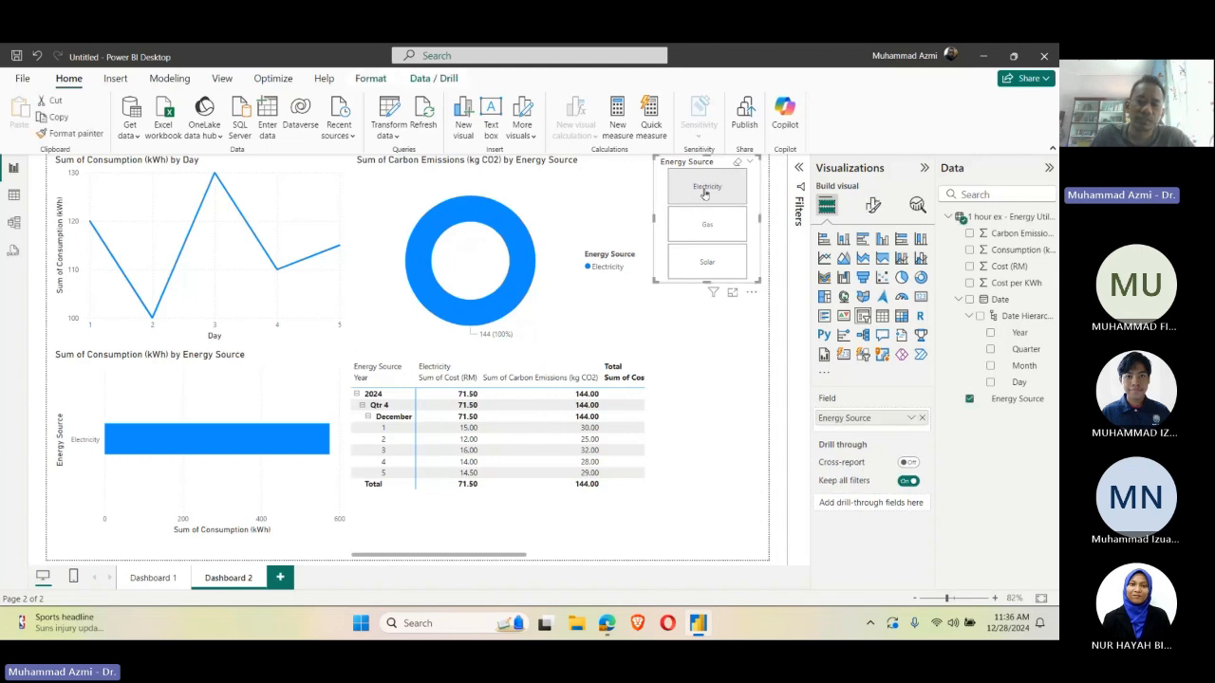
left_click(704, 192)
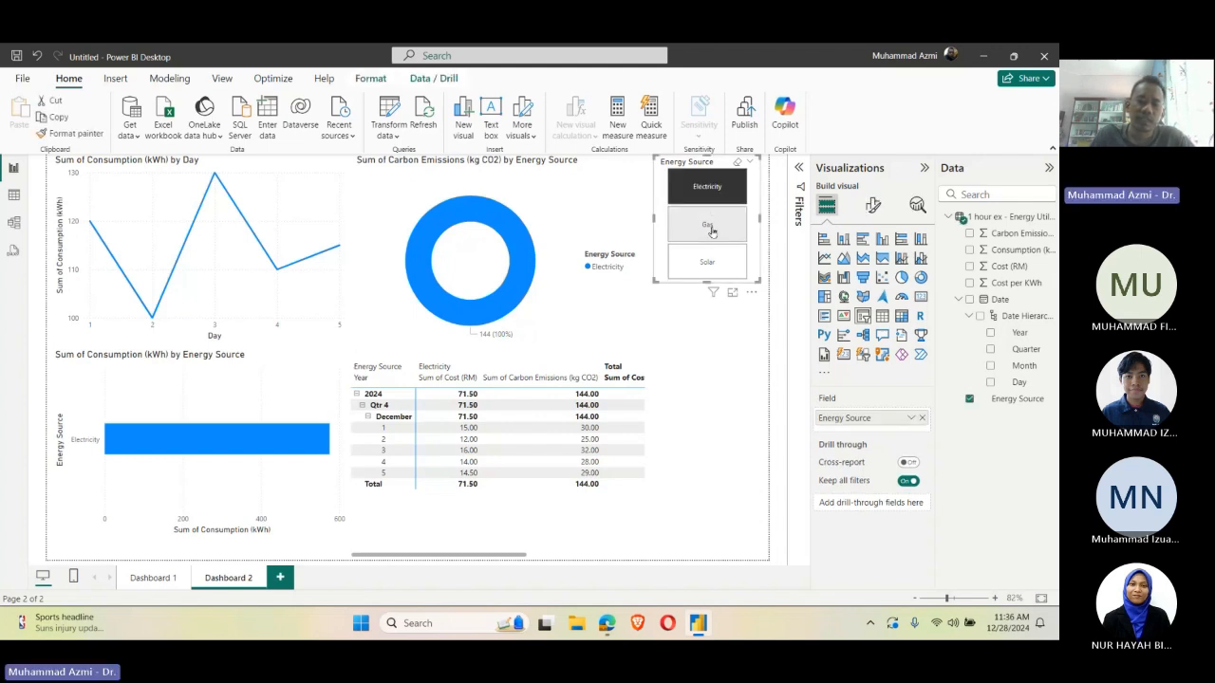
left_click(711, 231)
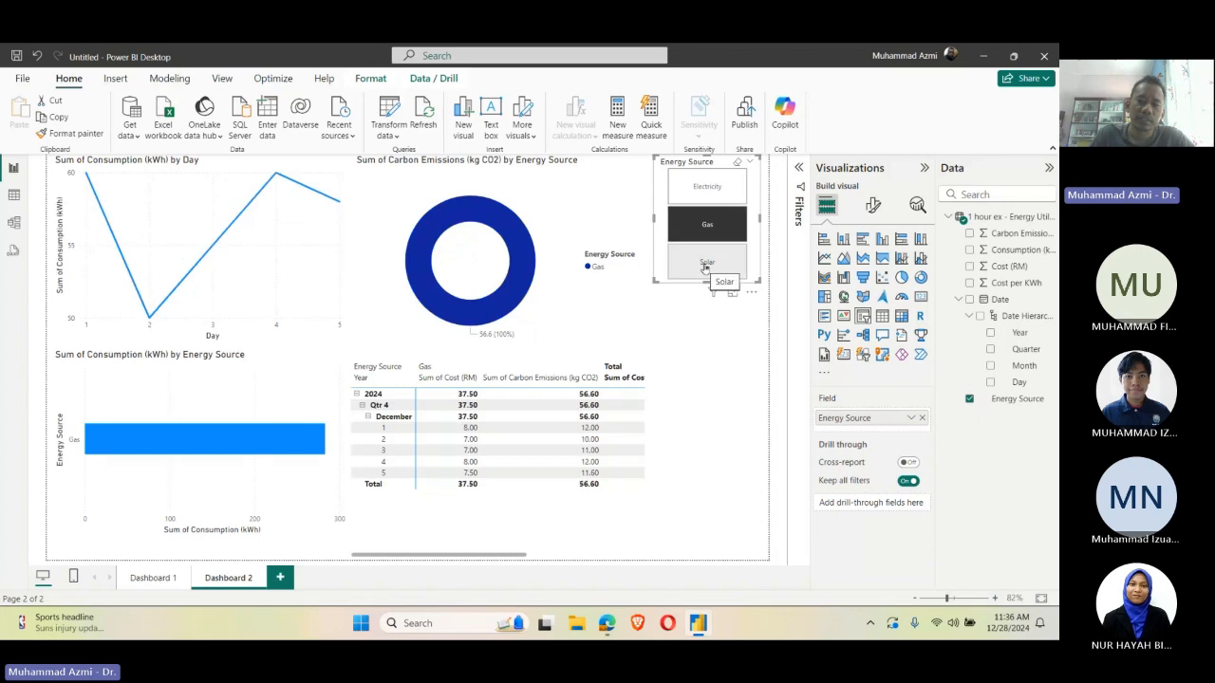
left_click(705, 265)
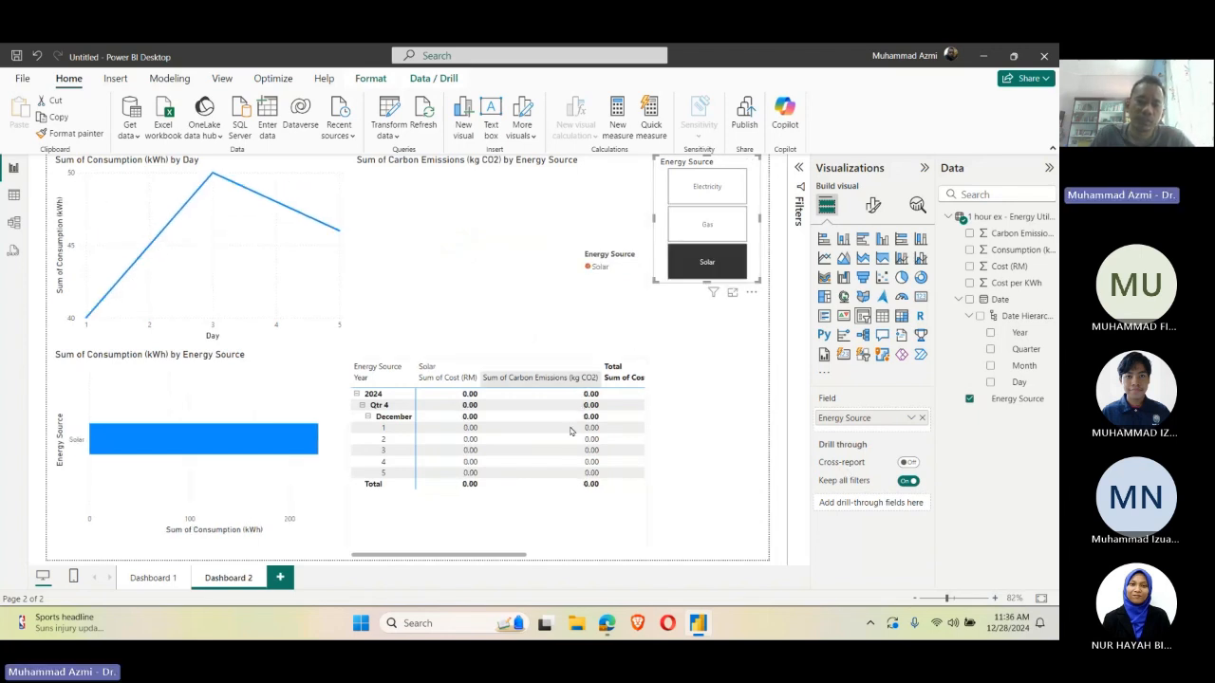
left_click(707, 262)
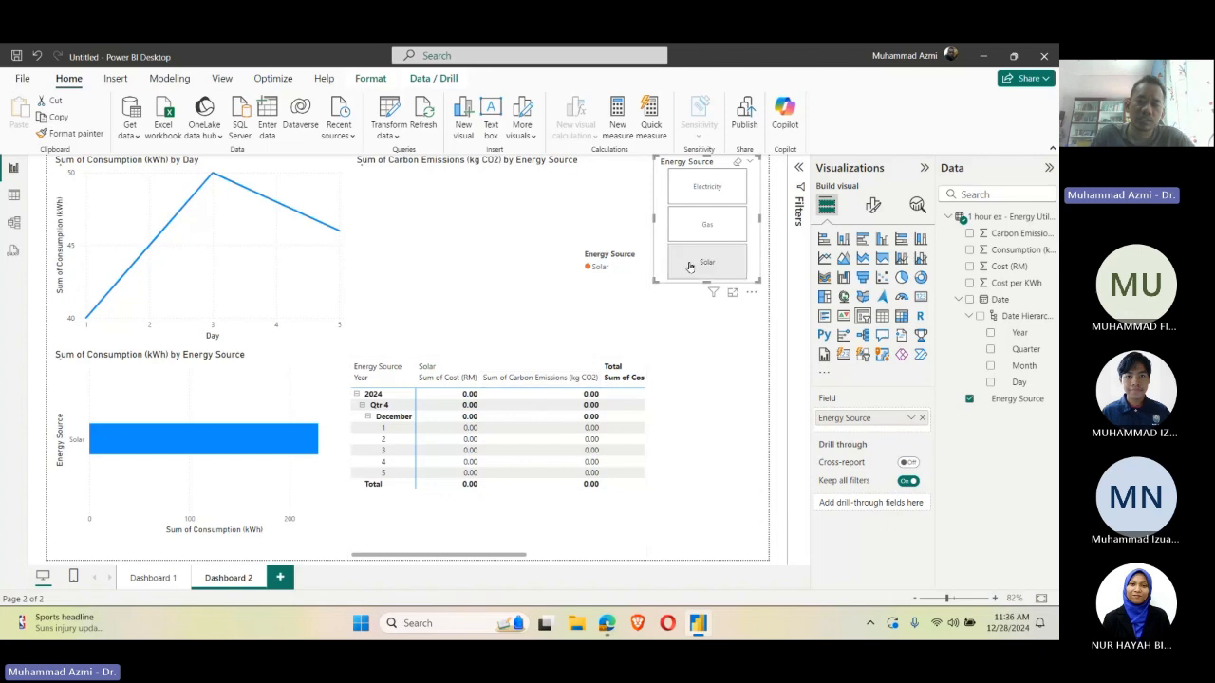
left_click(729, 396)
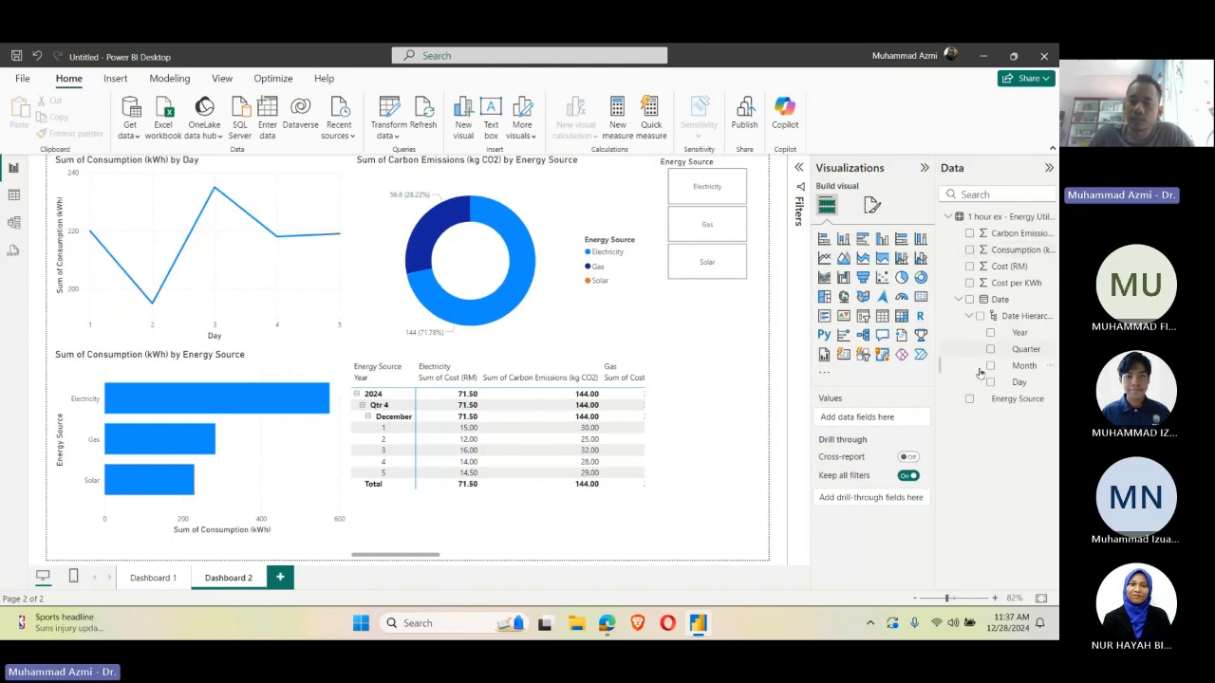
Step: Open the presentation "IR4 Big Data - Introduction to Power BI - 2 hour special" from the Ms Power BI folder in 11. Consultations
left_click(959, 298)
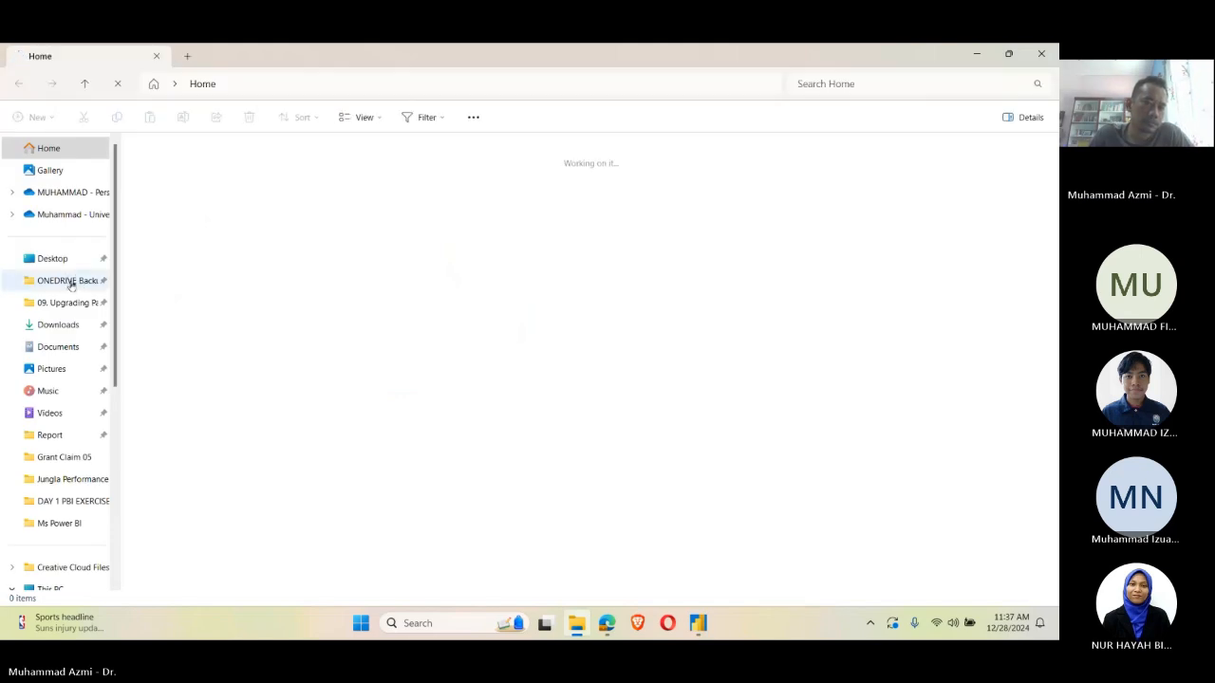
left_click(71, 285)
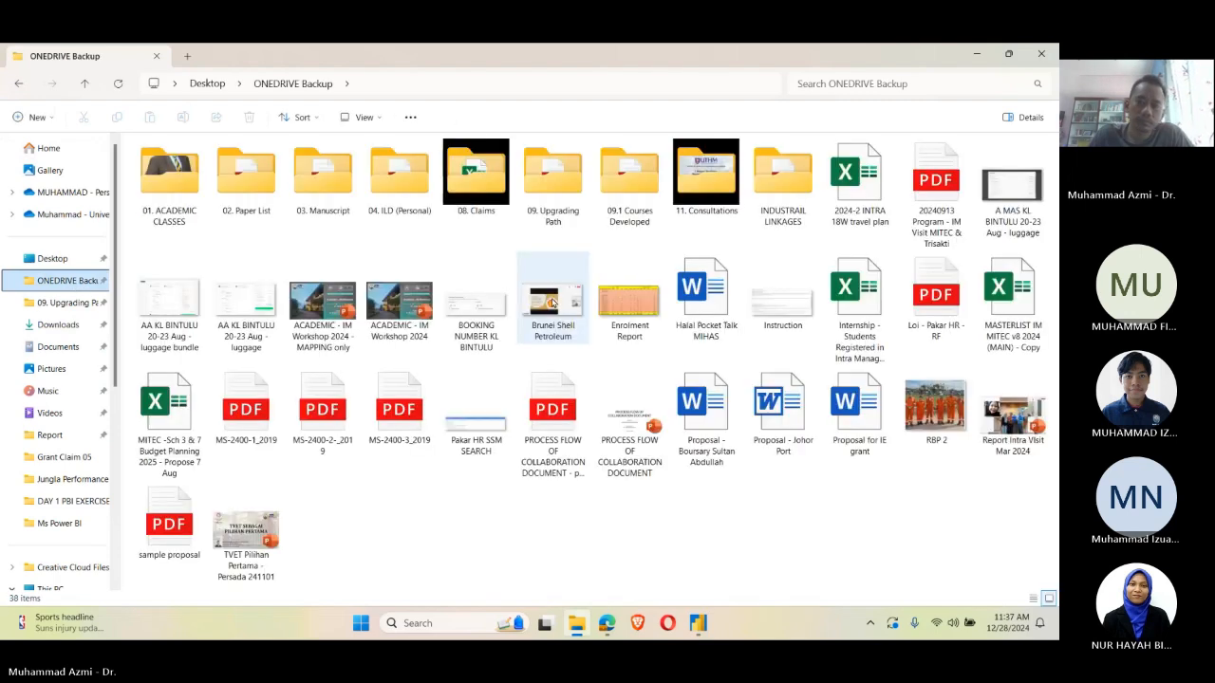
left_click(710, 207)
double_click(709, 208)
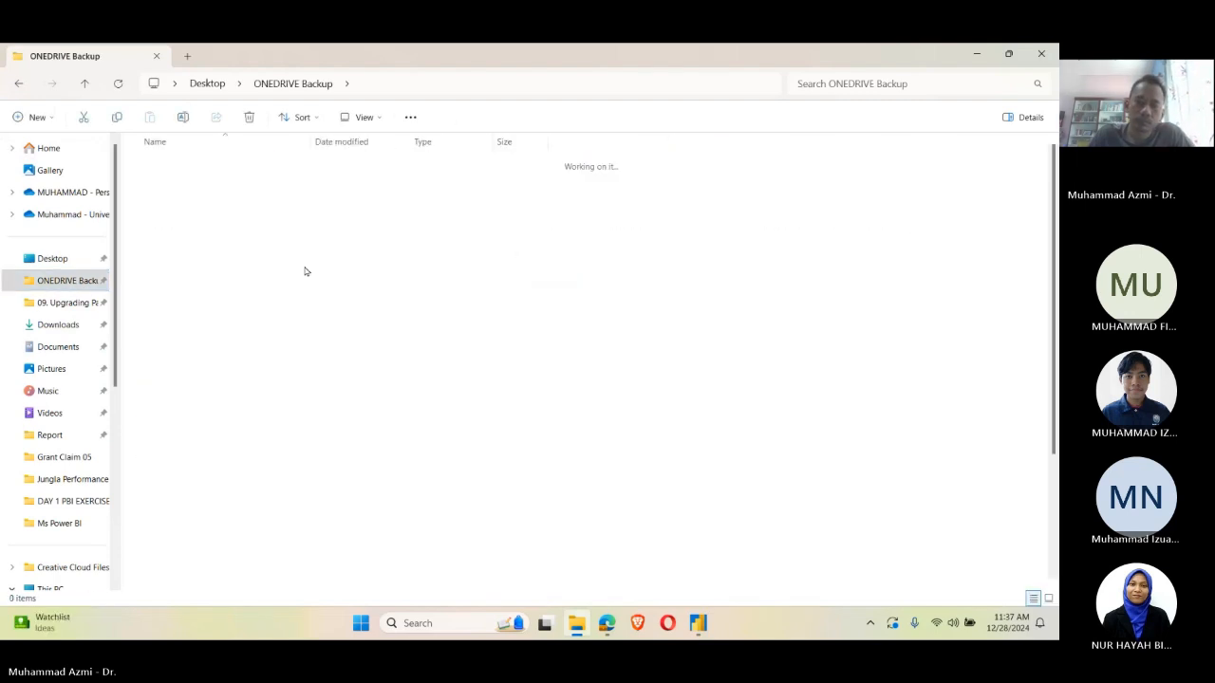
left_click(202, 372)
double_click(202, 373)
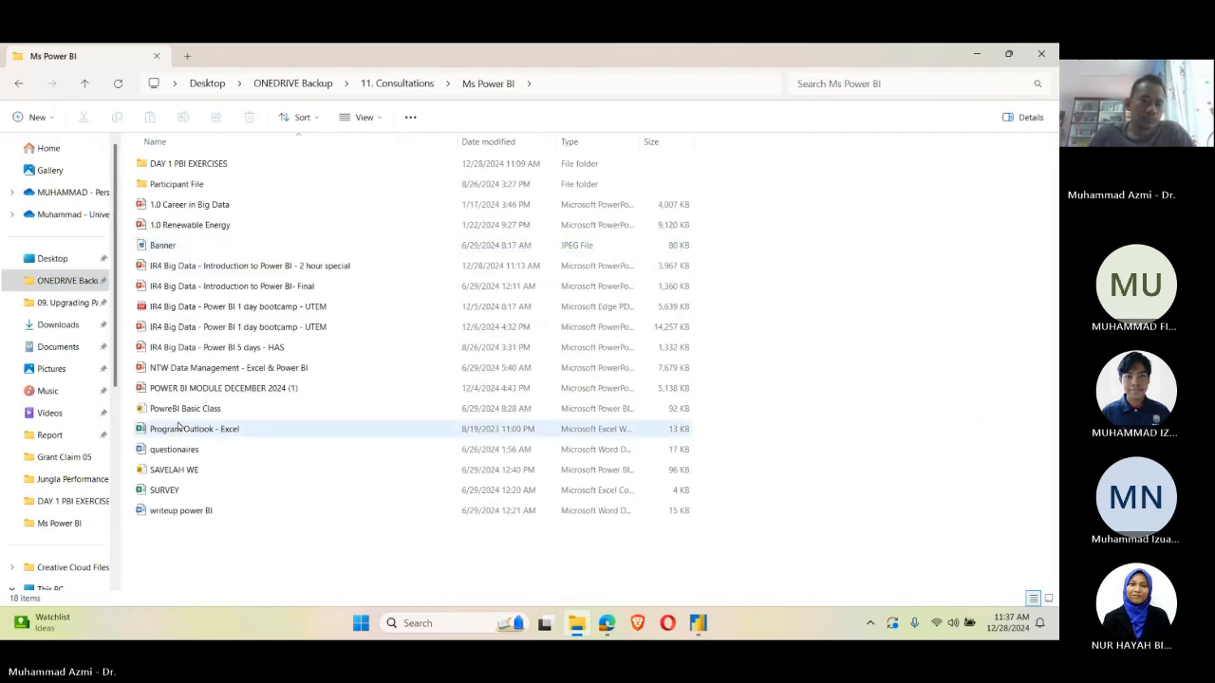
left_click(328, 266)
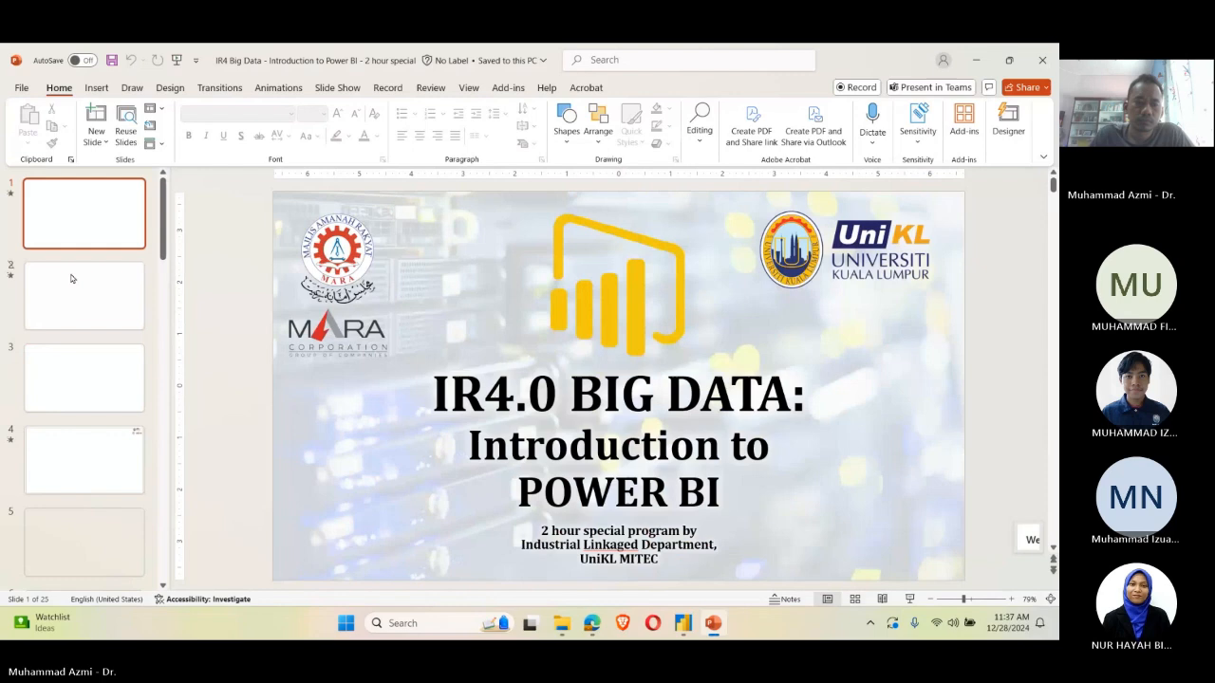
Step: Review the EX 1.2 – Pivot Table Building instructions on slide 24, and return to the Power BI report
scroll(122, 360, "down", 15)
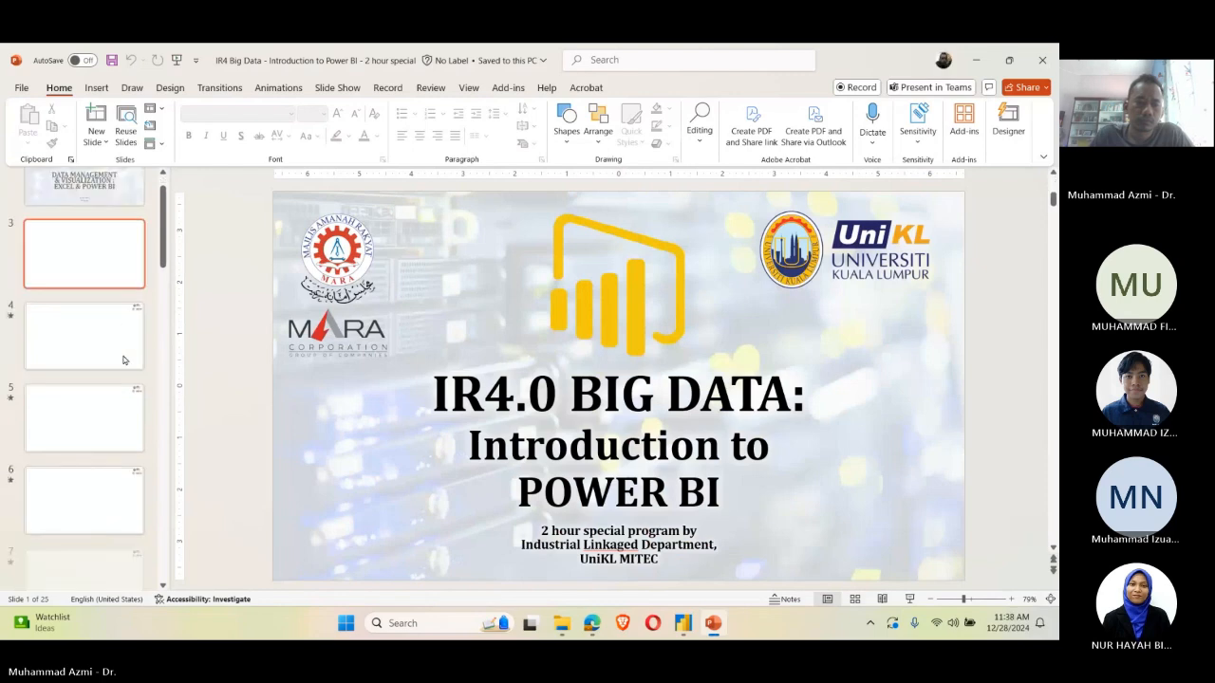
left_click(111, 459)
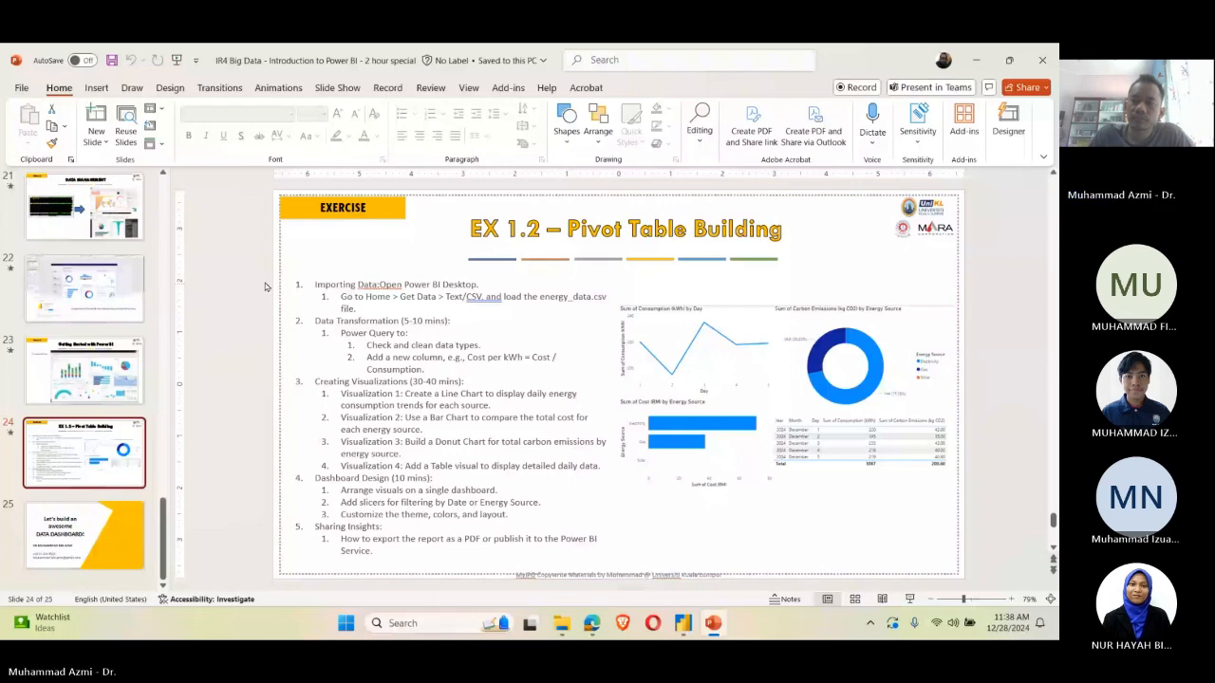
key("alt+Tab")
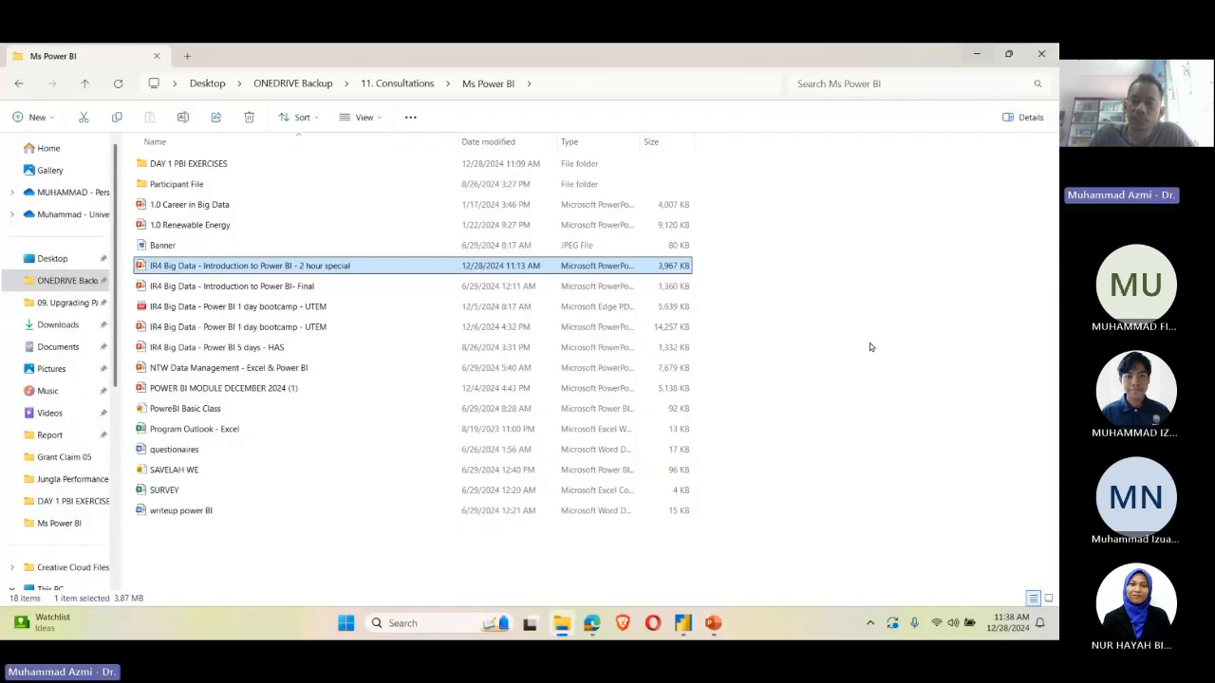
left_click(974, 51)
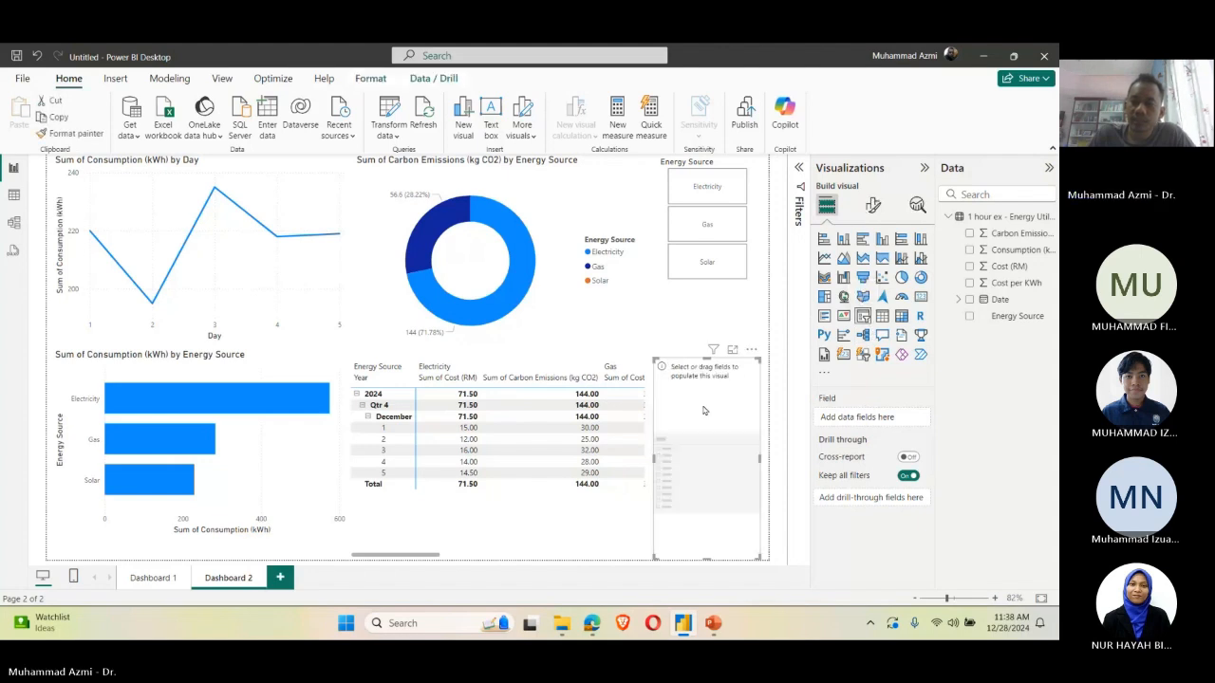
Step: Move the empty slicer directly below the Energy Source tiles and assign it the Day field of the Date hierarchy
left_click_drag(703, 410, 716, 329)
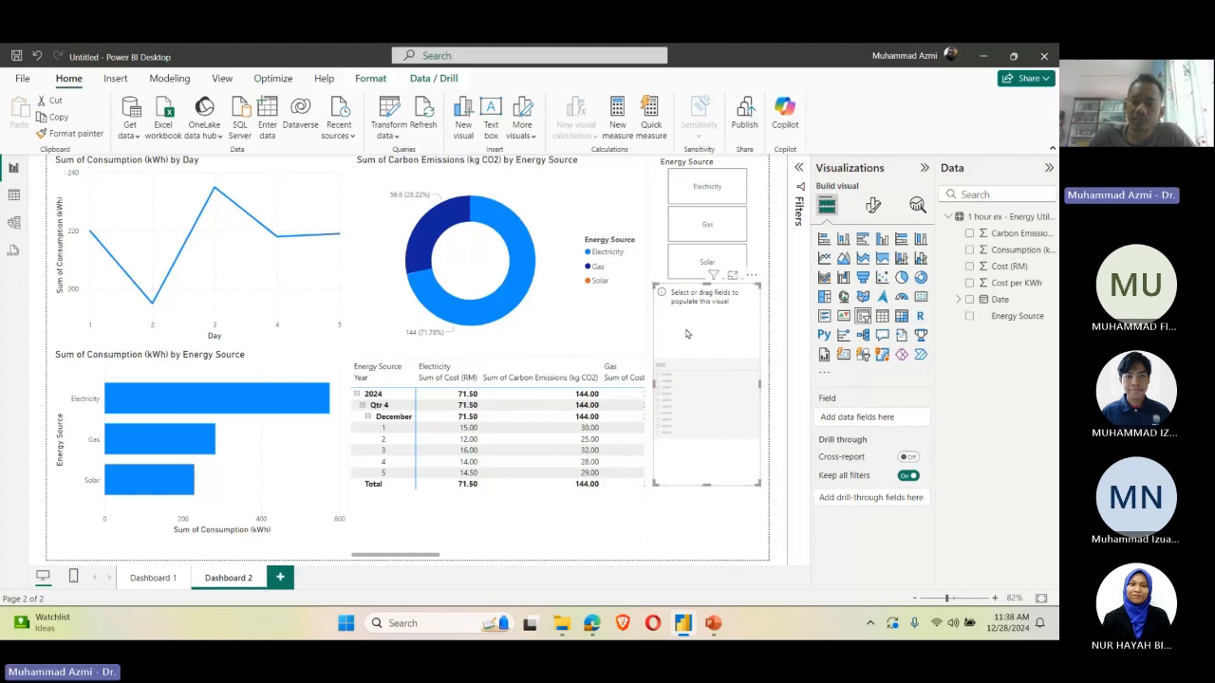
left_click(958, 299)
left_click(990, 382)
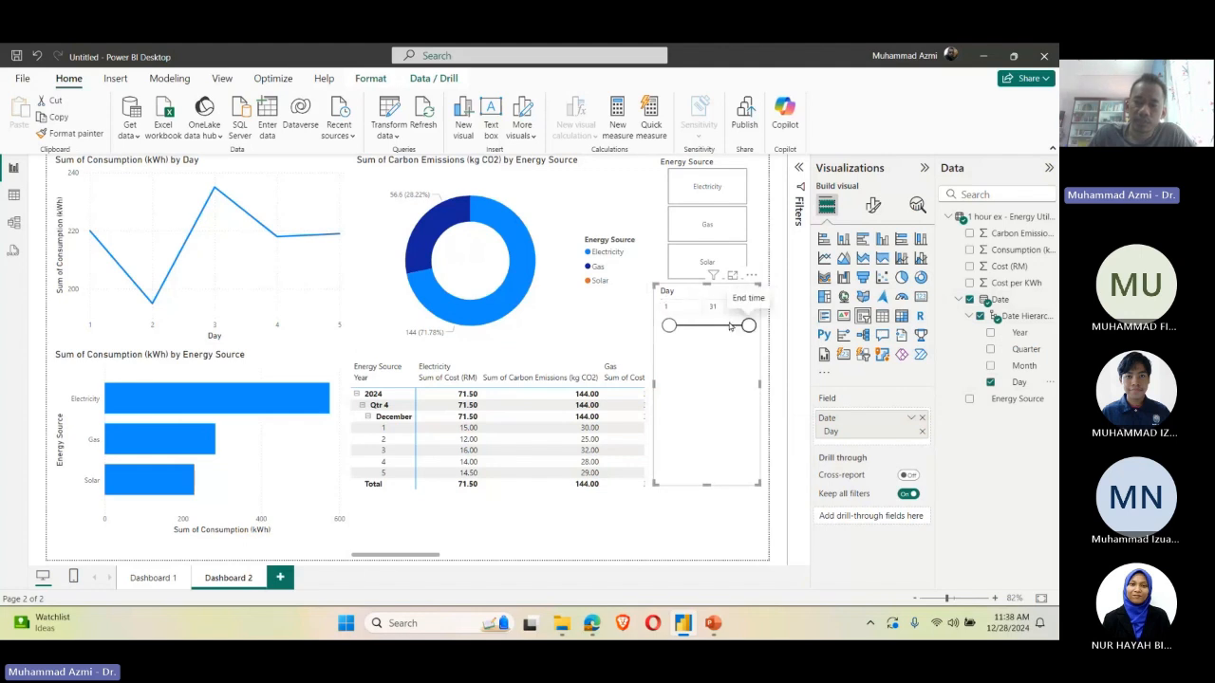
Step: Narrow the Day slicer's range to days 1 to 5
left_click_drag(748, 325, 679, 326)
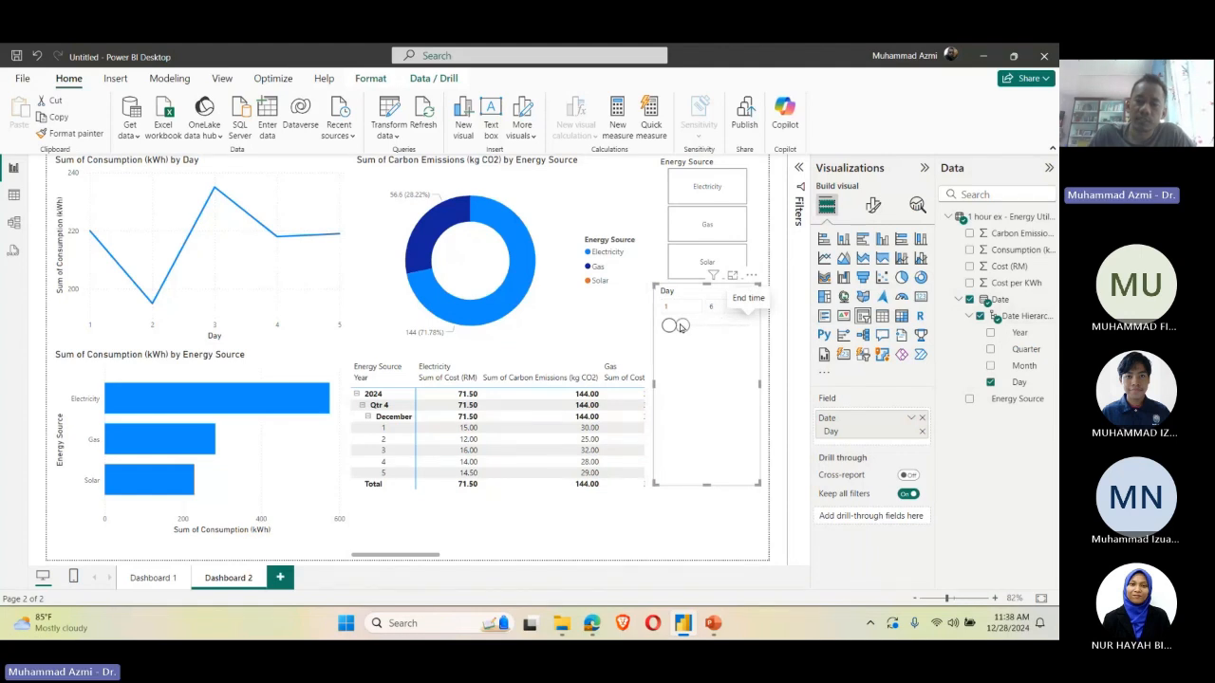
left_click_drag(679, 327, 677, 333)
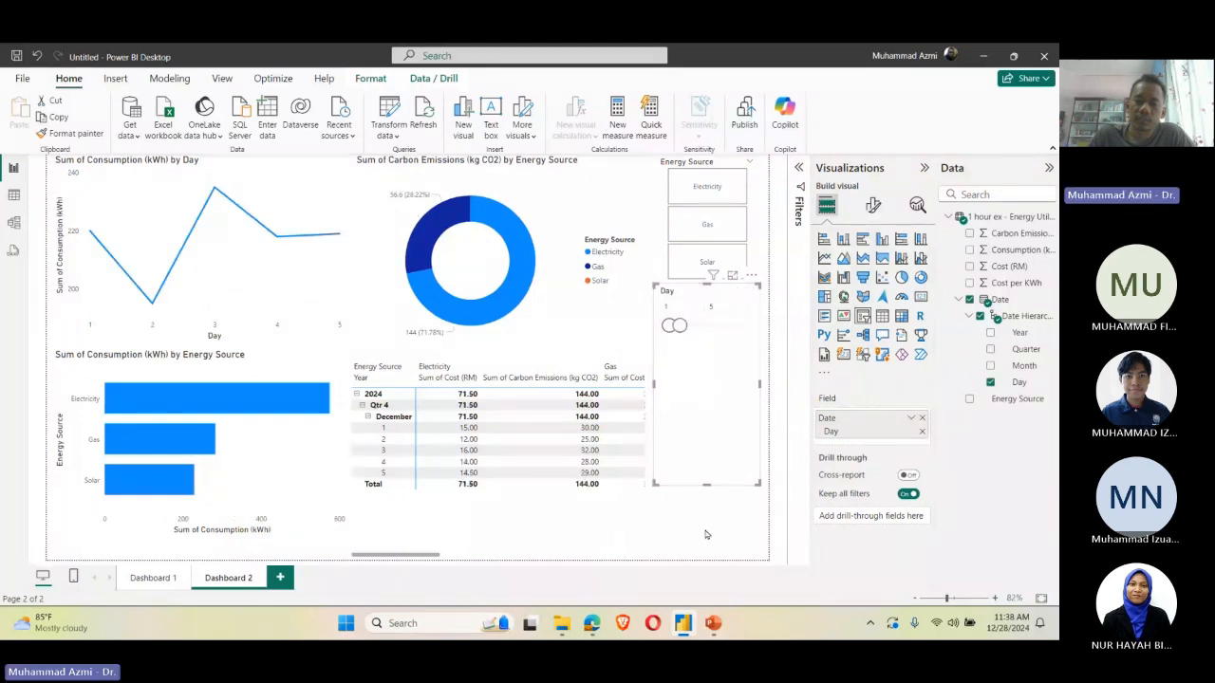
left_click(705, 534)
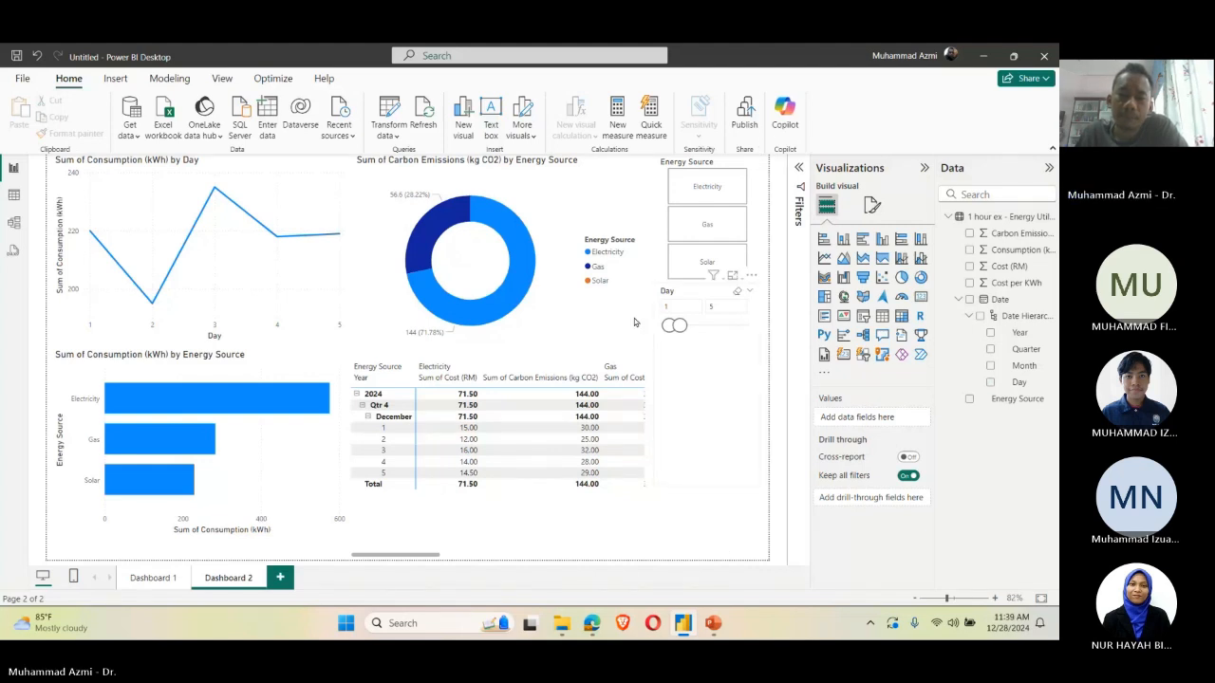
Step: Filter the page by Electricity with the Energy Source tiles and limit the Day slicer to days 1 to 3
left_click(706, 187)
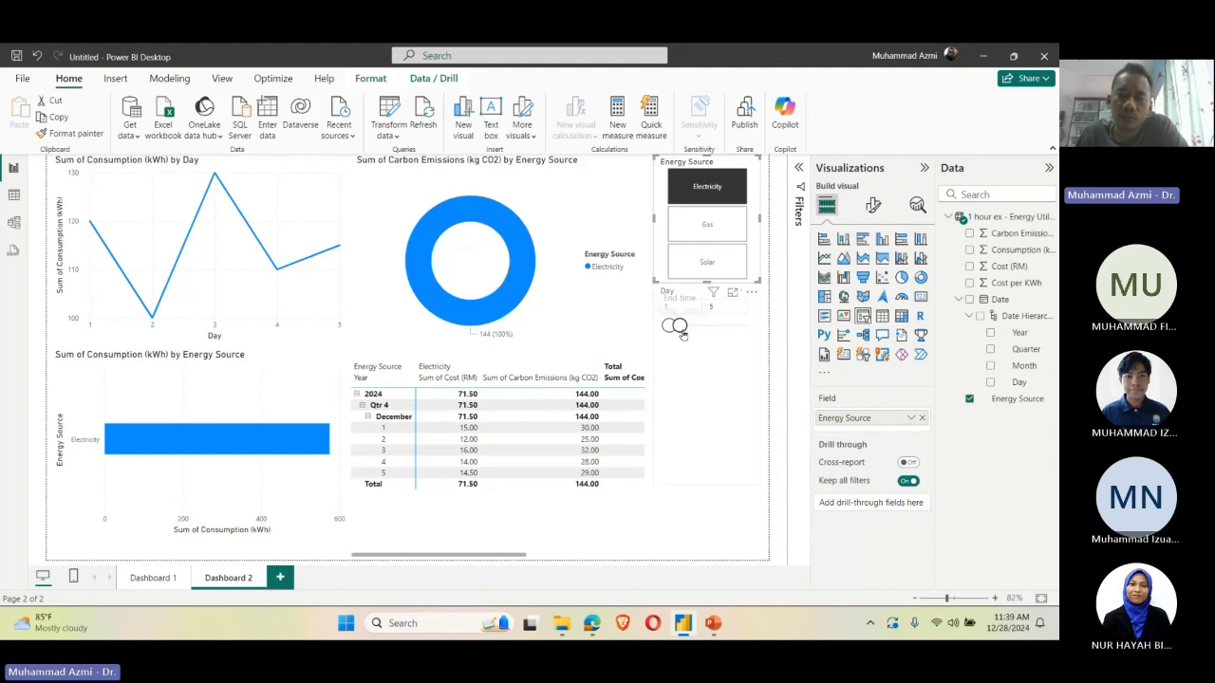
left_click_drag(681, 334, 680, 335)
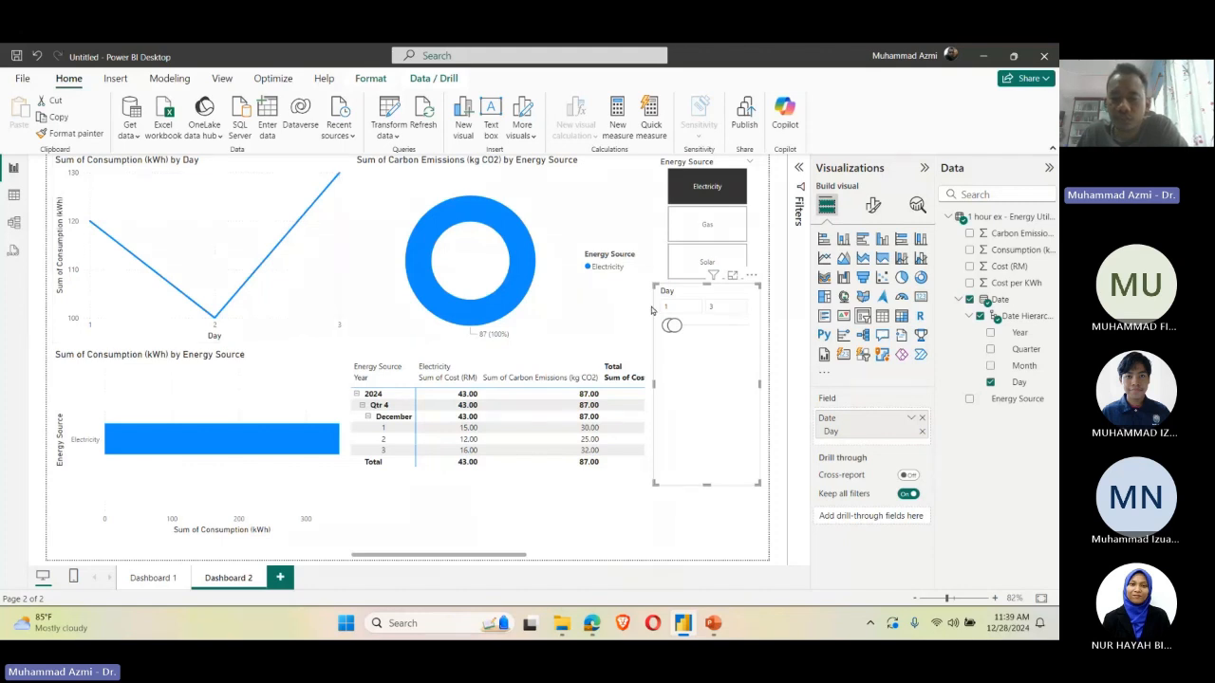
left_click(722, 533)
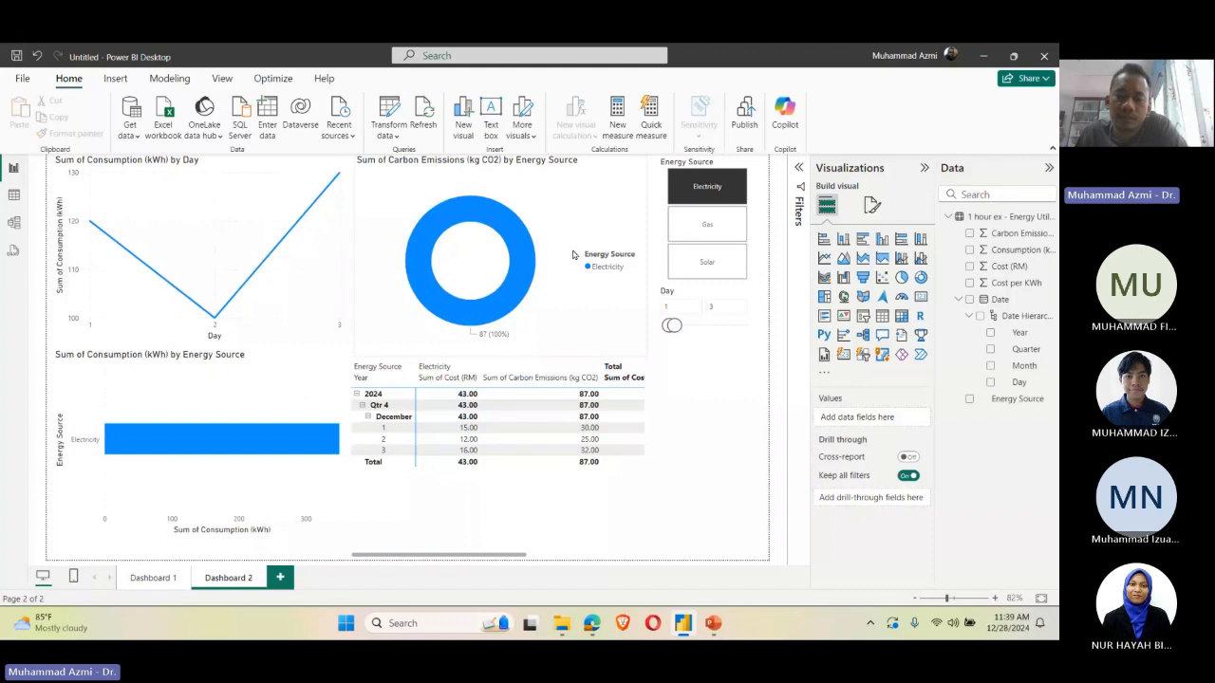
Step: Shorten the Day slicer so it fits closely around its slider, and extend its range to days 1 to 31
left_click(691, 306)
left_click_drag(703, 361, 711, 344)
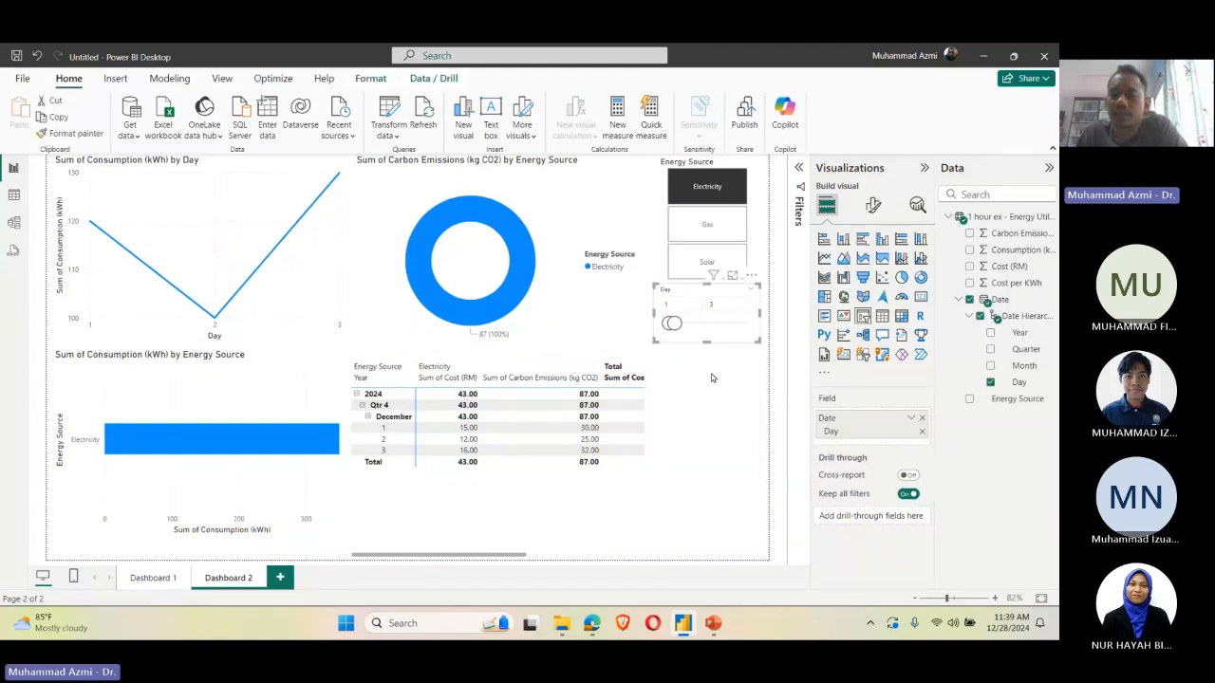
left_click(711, 377)
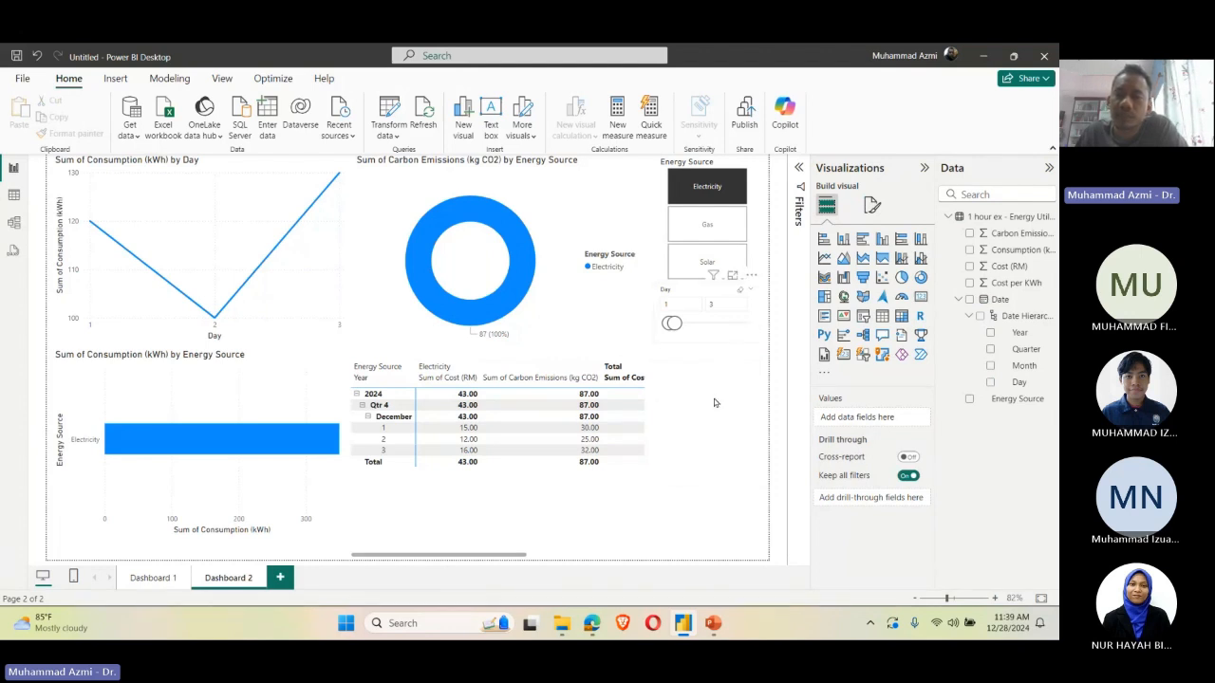
left_click(718, 305)
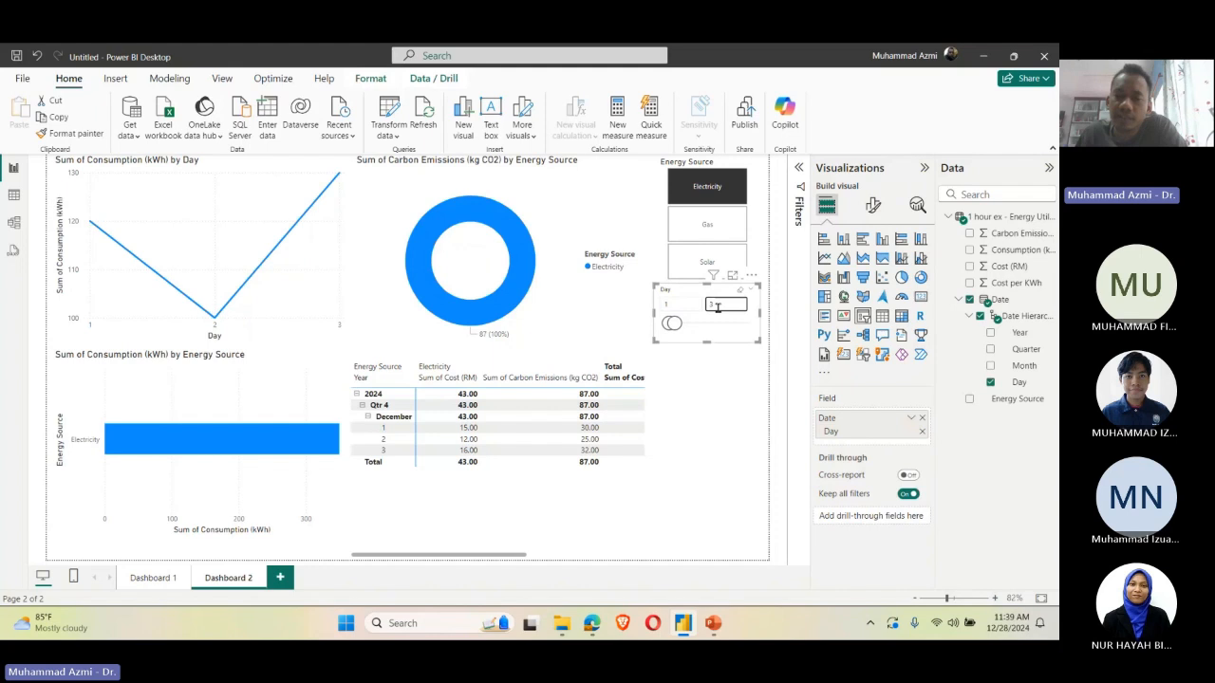
left_click_drag(675, 324, 762, 332)
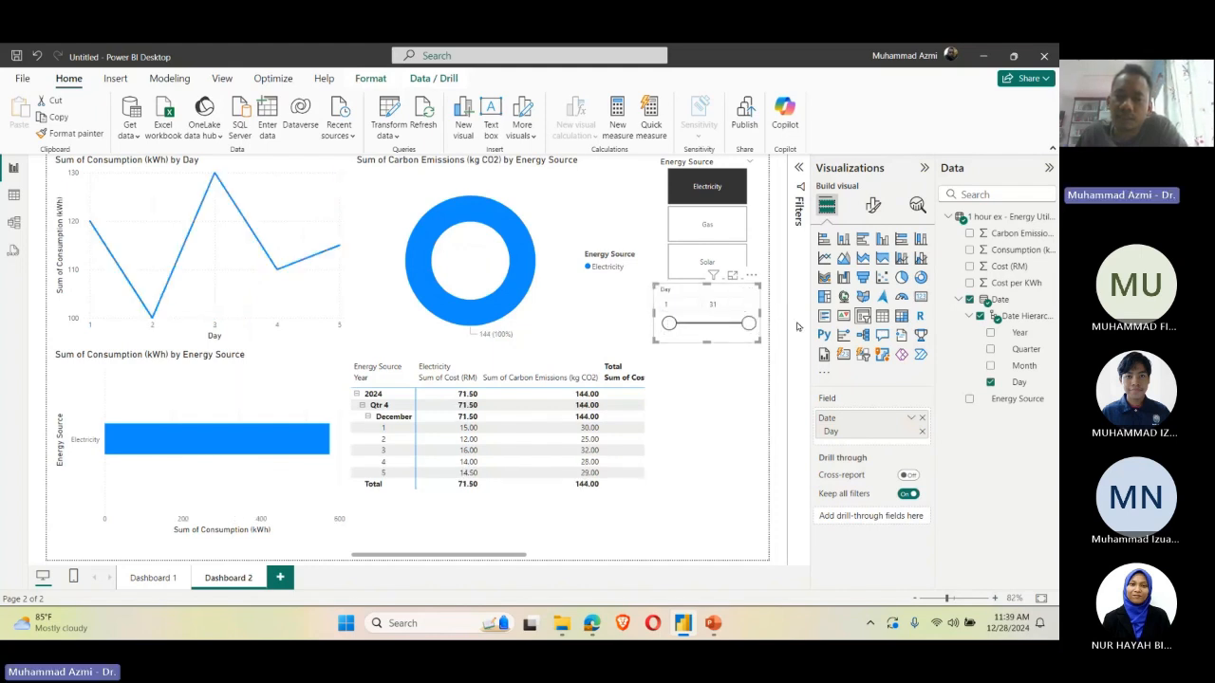
Step: Examine the Day slicer's formatting options for style, values and slider, and return to its data fields
left_click(875, 209)
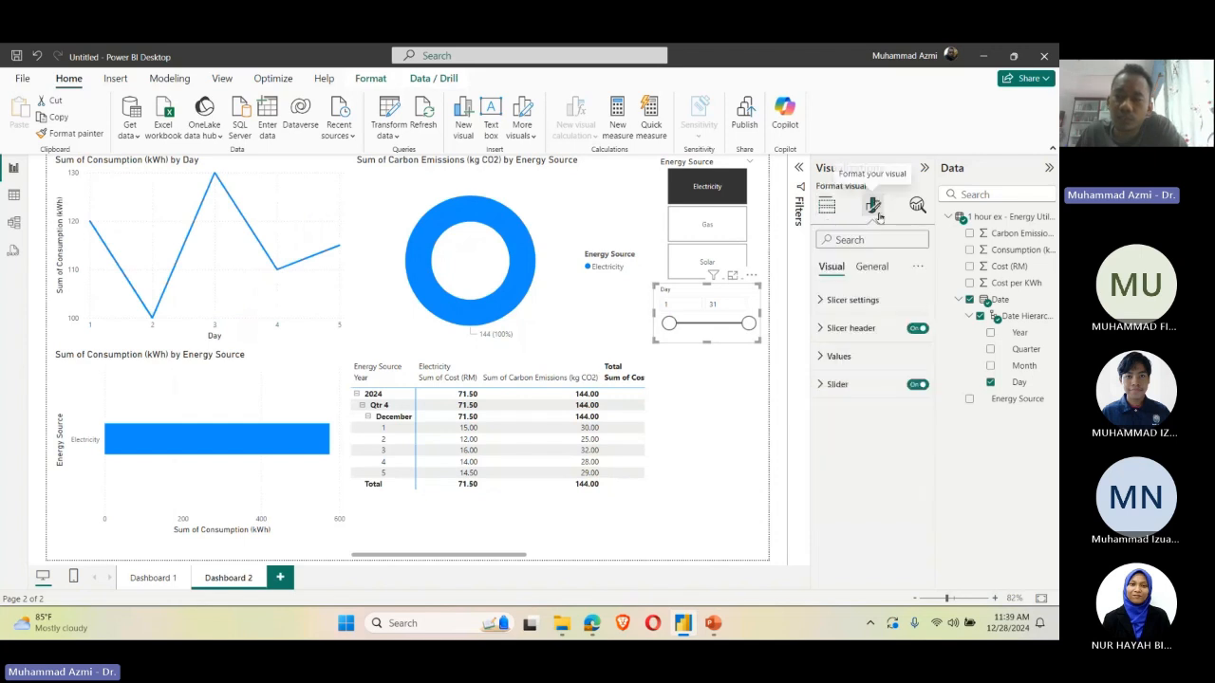
left_click(854, 300)
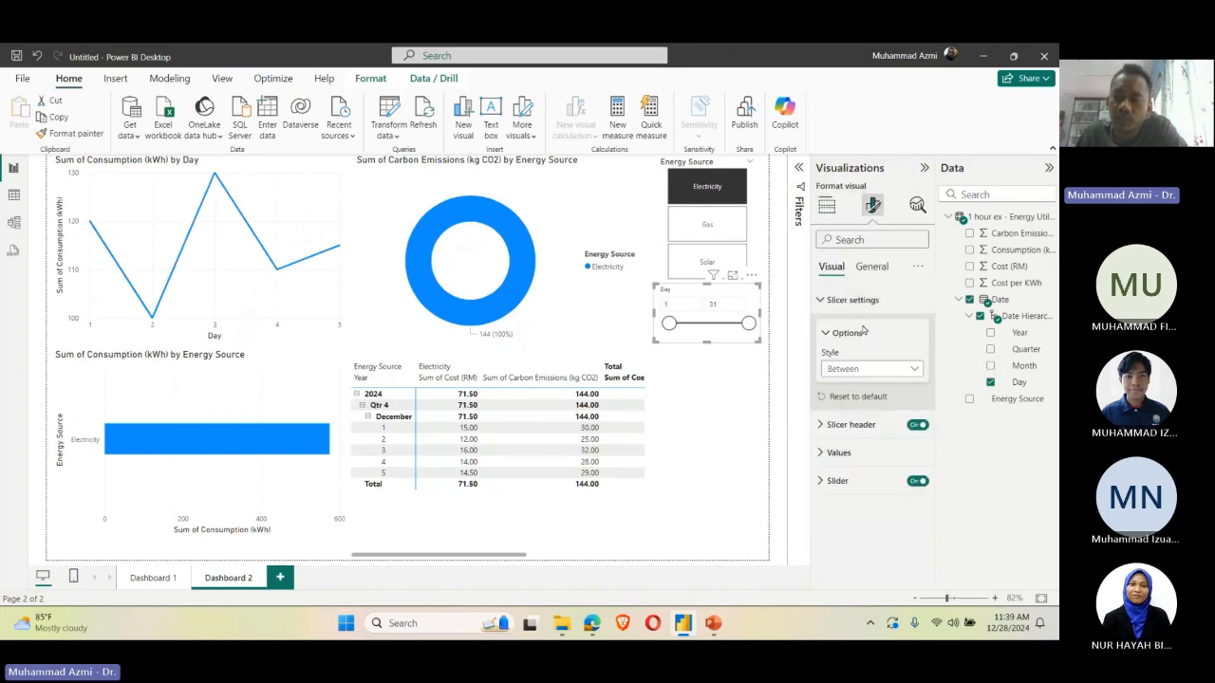
left_click(869, 369)
left_click(881, 372)
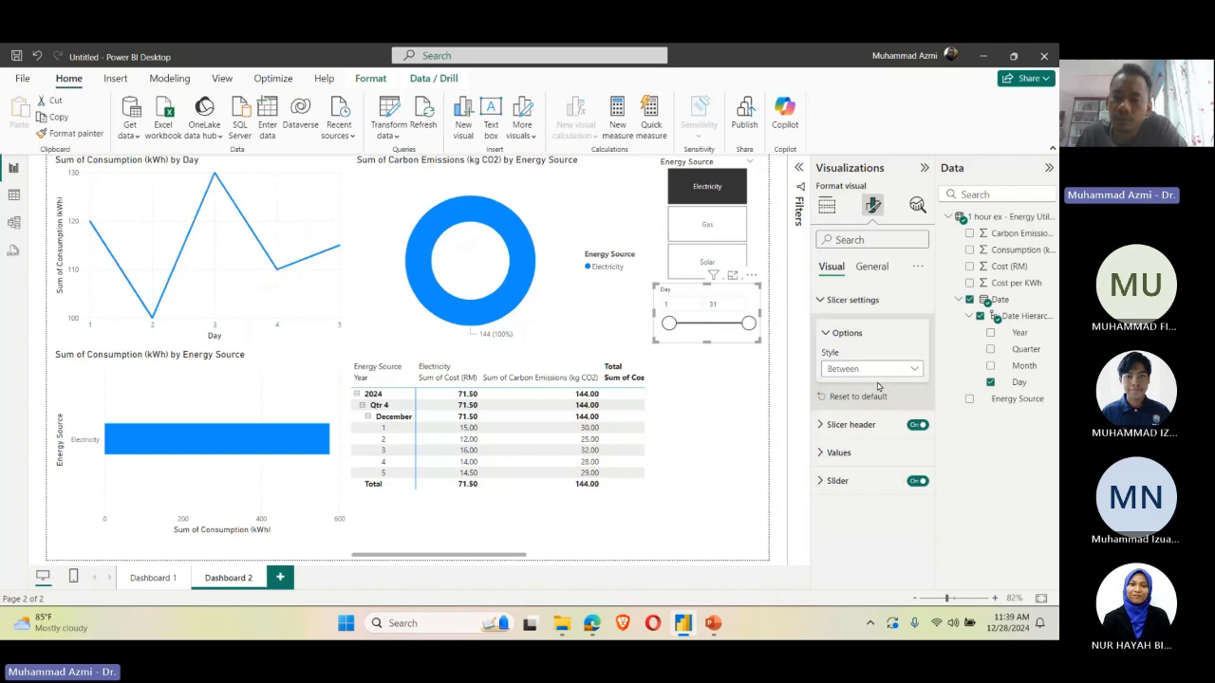
left_click(850, 462)
scroll(859, 494, "down", 2)
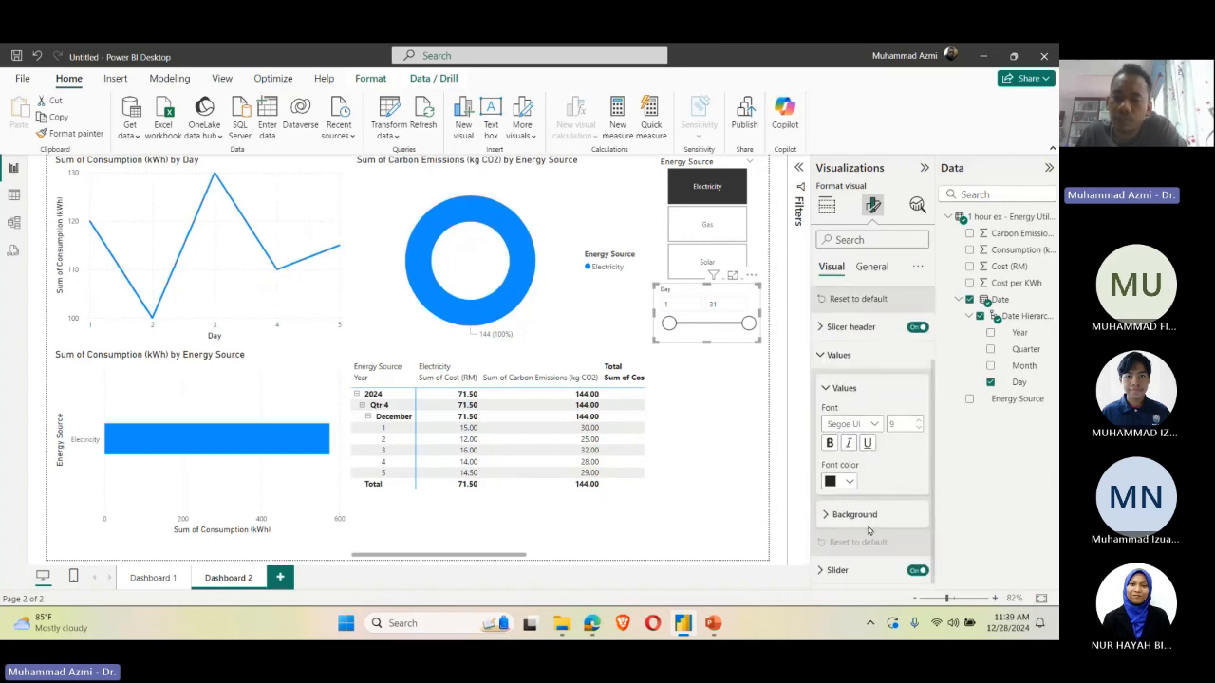
left_click(837, 570)
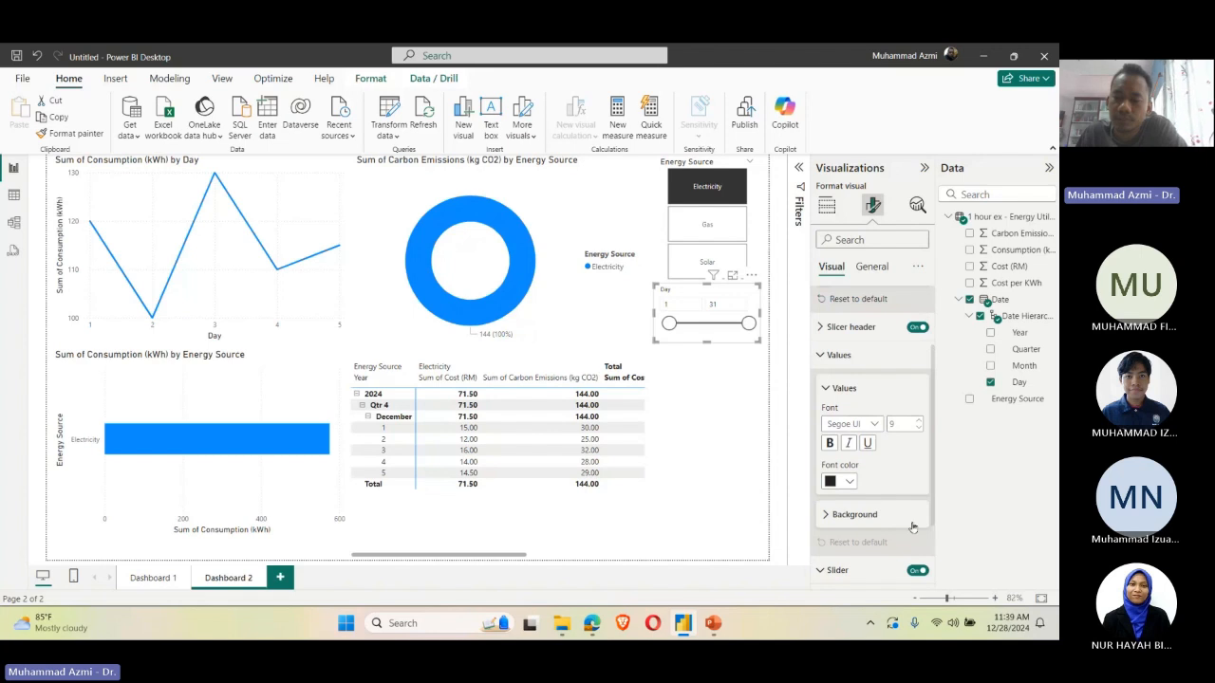
scroll(908, 526, "down", 2)
scroll(901, 427, "up", 4)
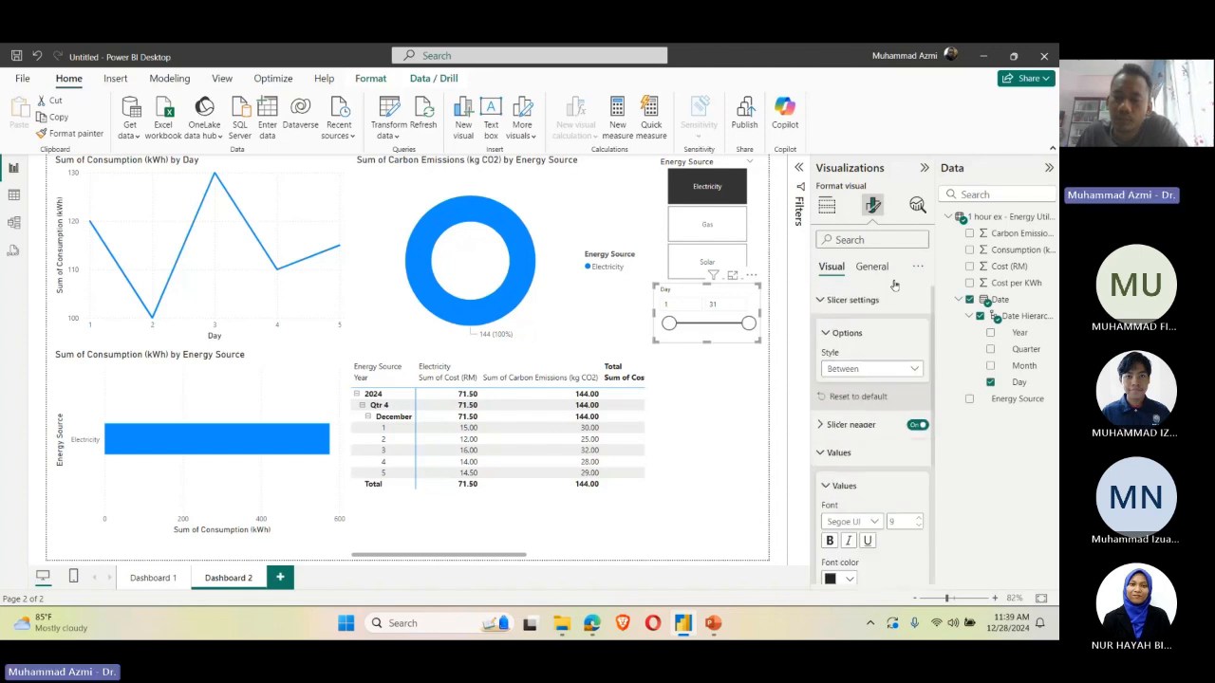
left_click(826, 205)
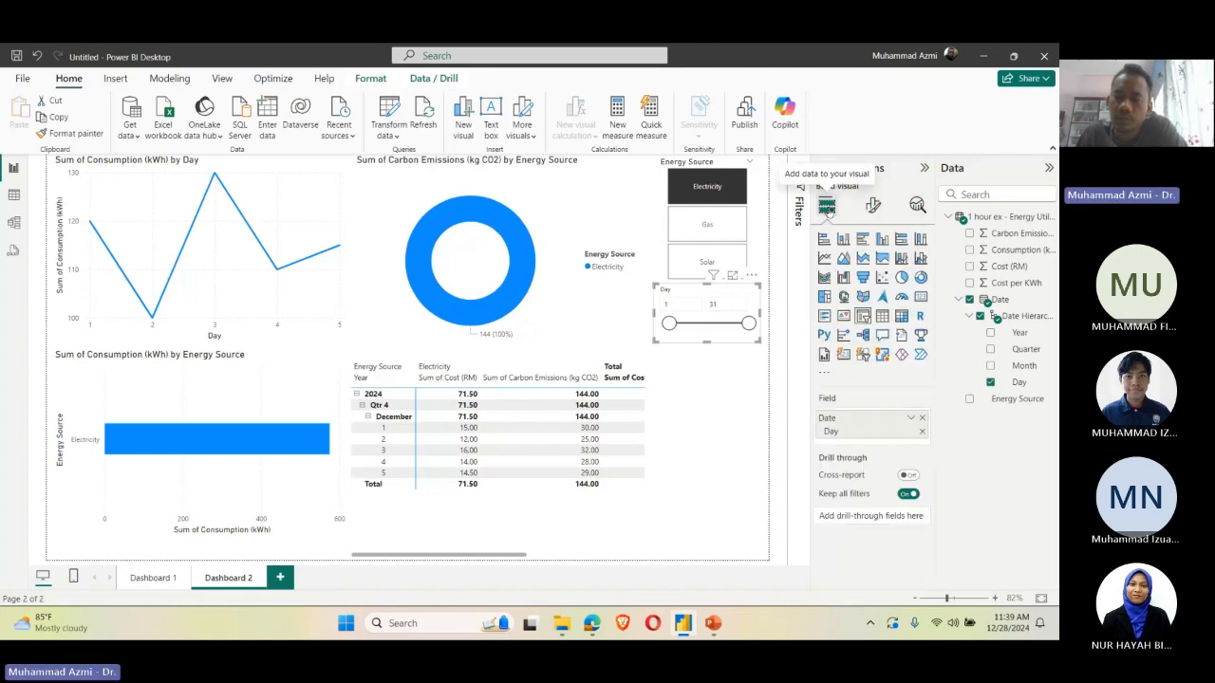
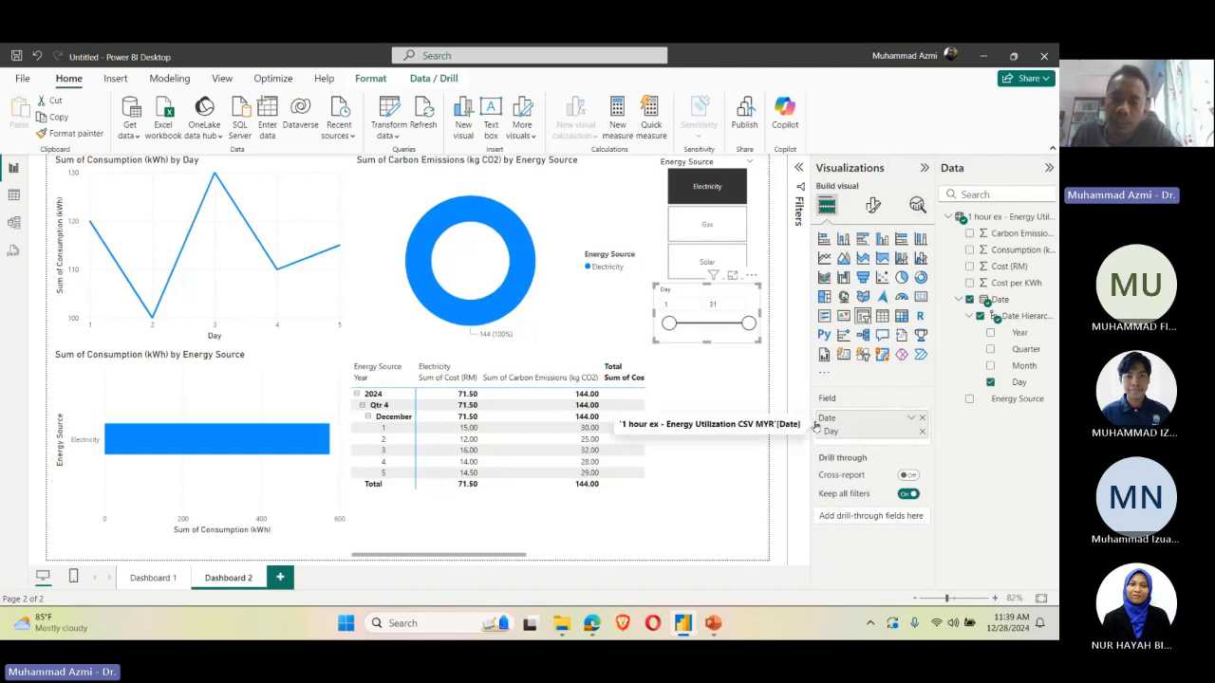
Step: Add Month to the Day slicer and lengthen the slicer so the full list of months fits
left_click(711, 303)
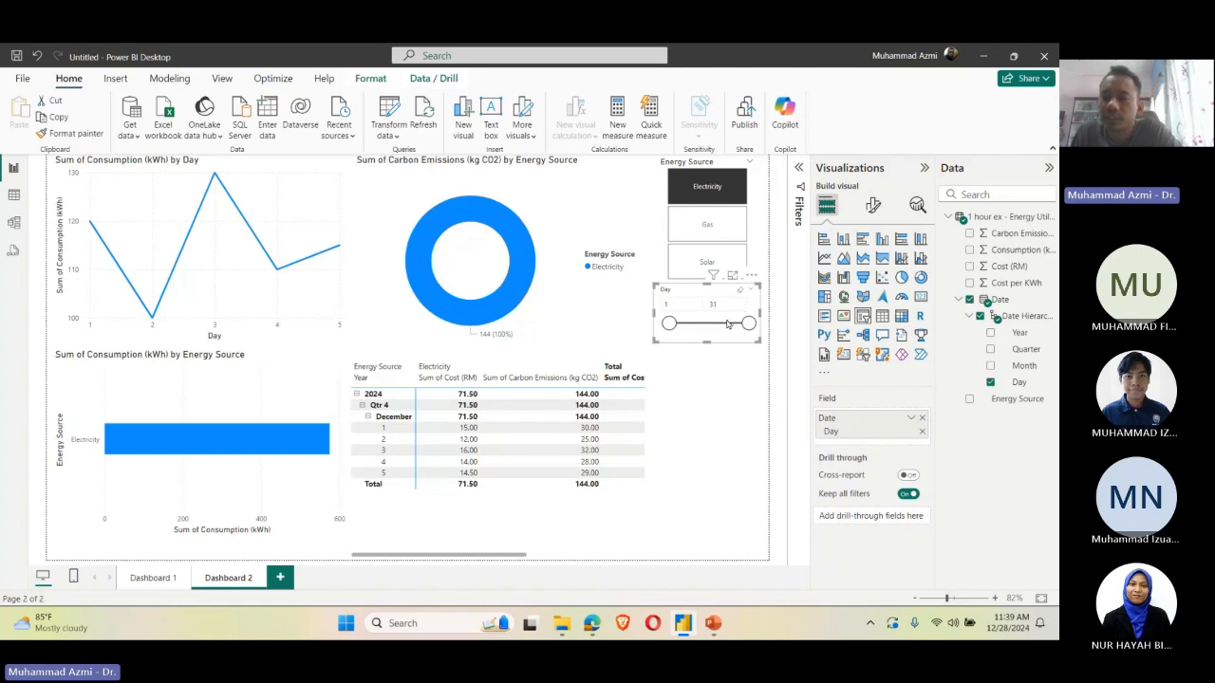
left_click(989, 366)
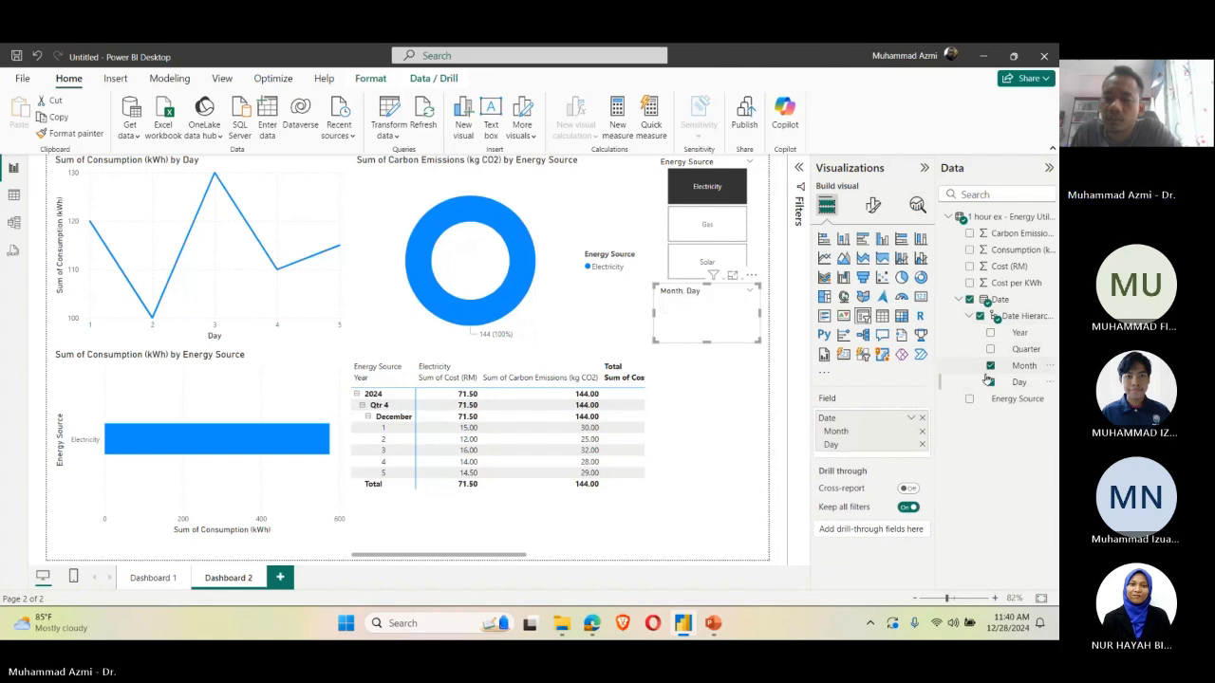
left_click_drag(707, 342, 723, 499)
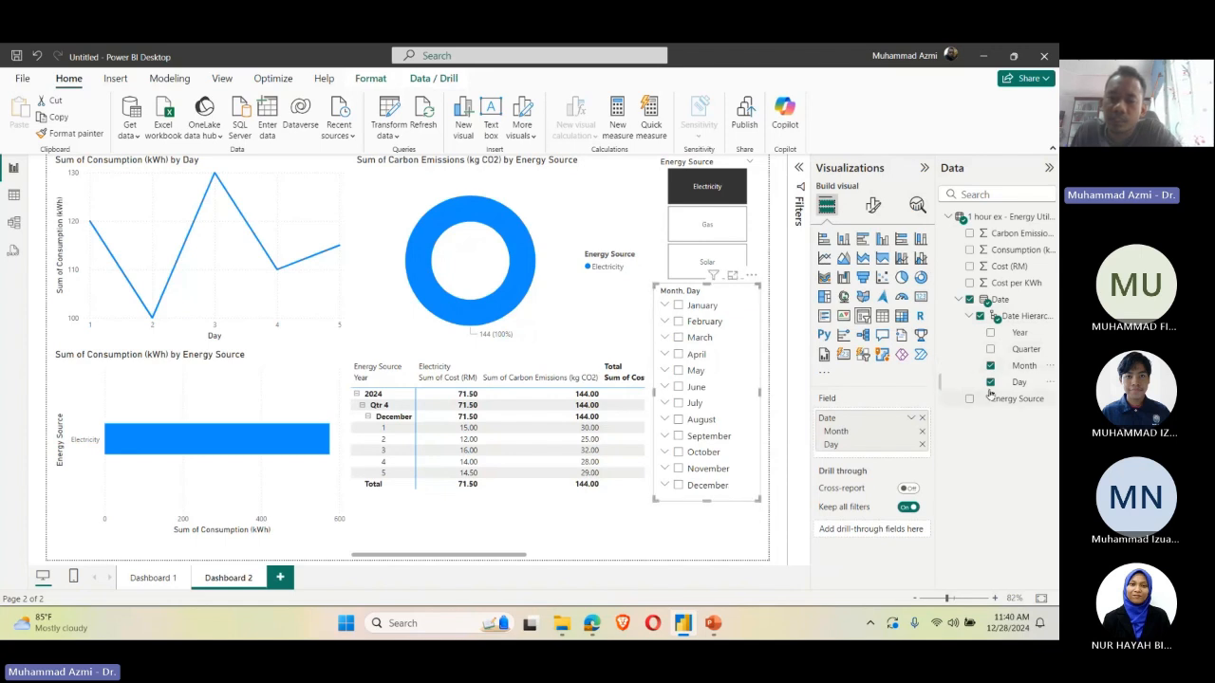
Step: Expand January in the Month and Day slicer, try filtering by the month and its days 1 and 2, and collapse it
left_click(665, 306)
left_click(679, 308)
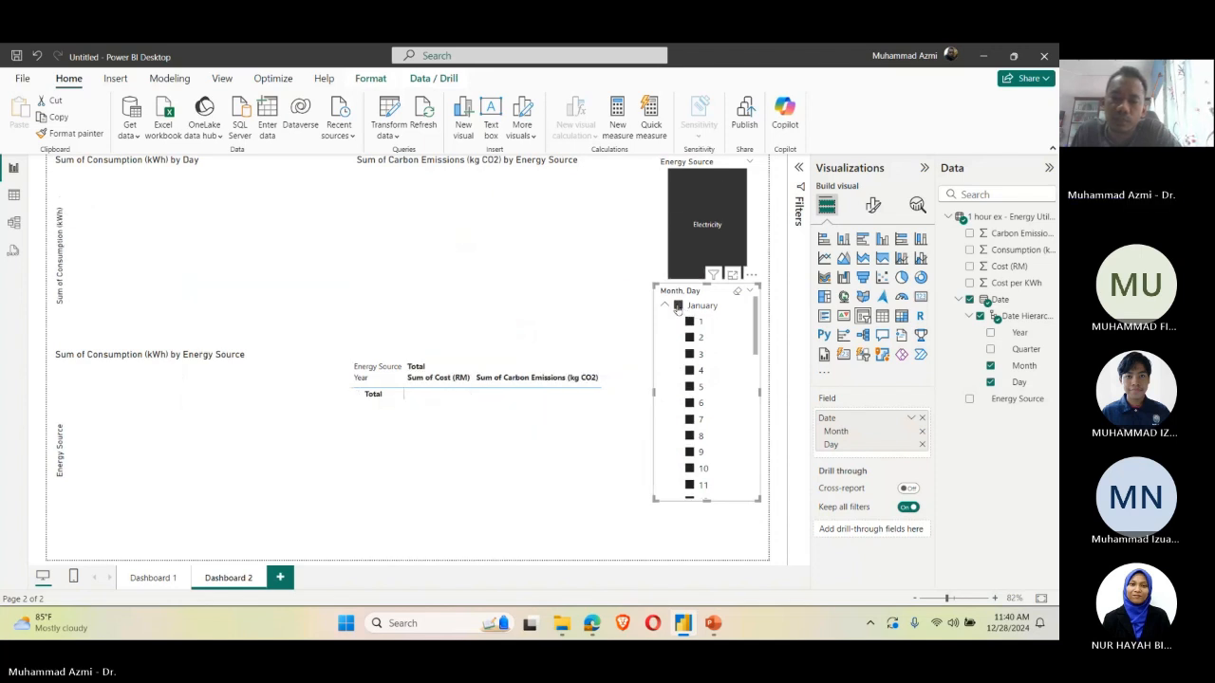
left_click(679, 309)
left_click(689, 322)
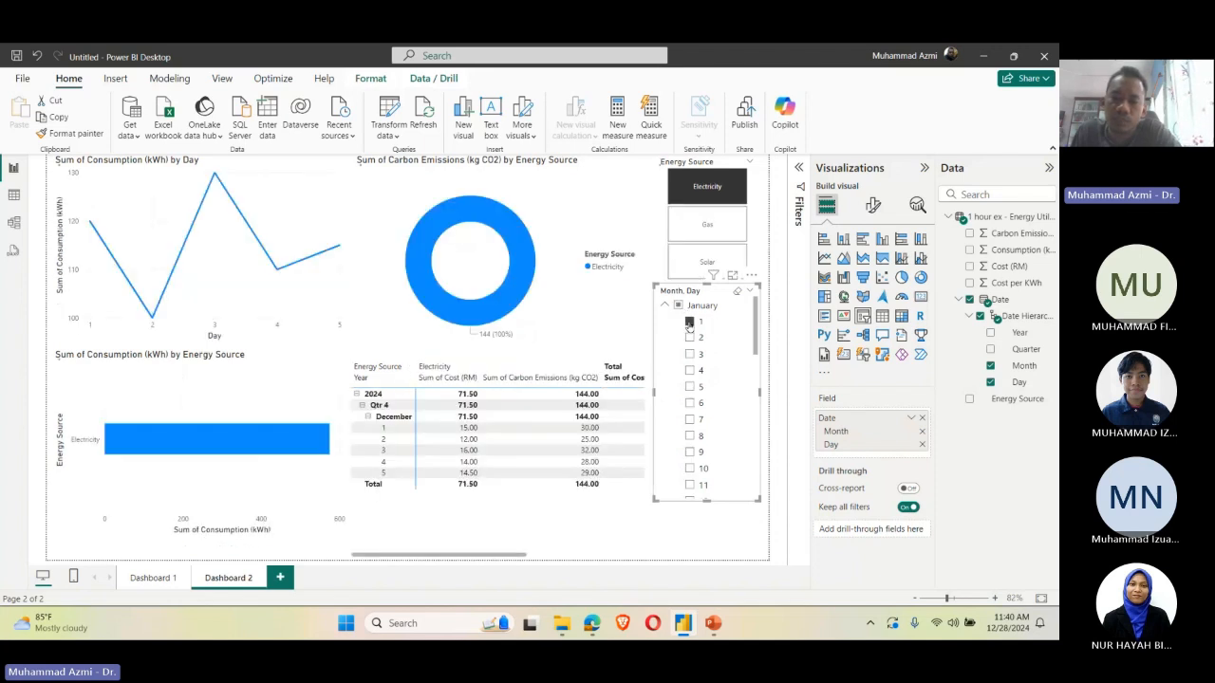
left_click(690, 338)
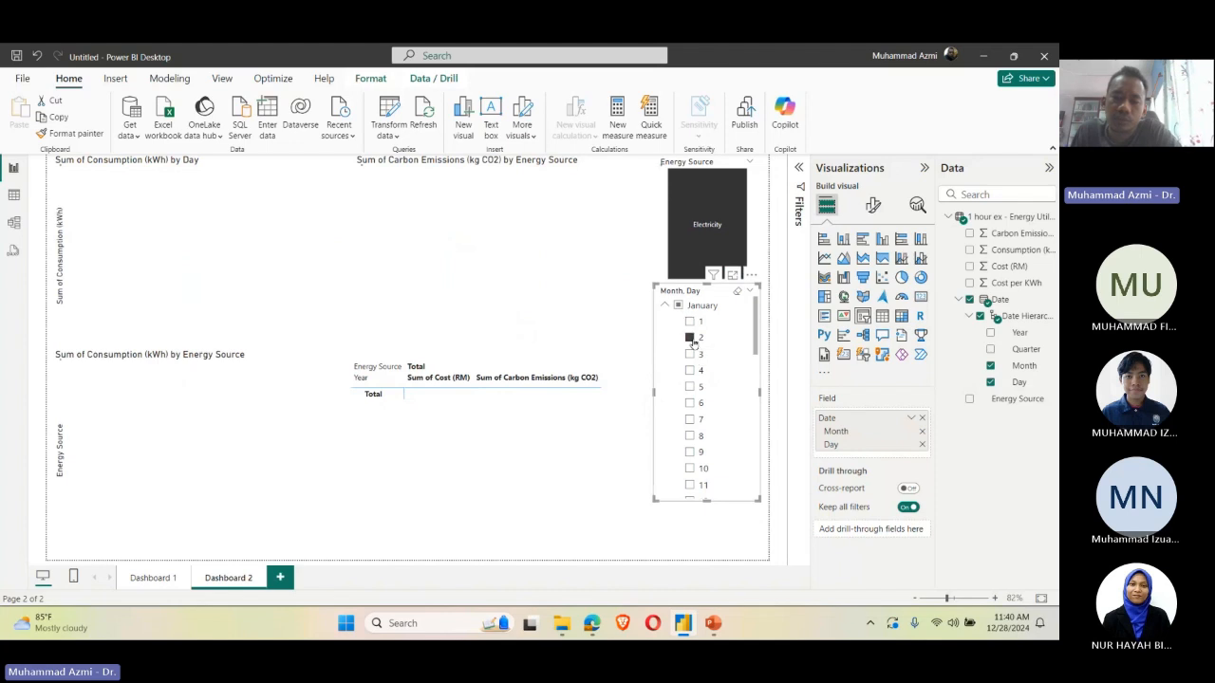
left_click(678, 305)
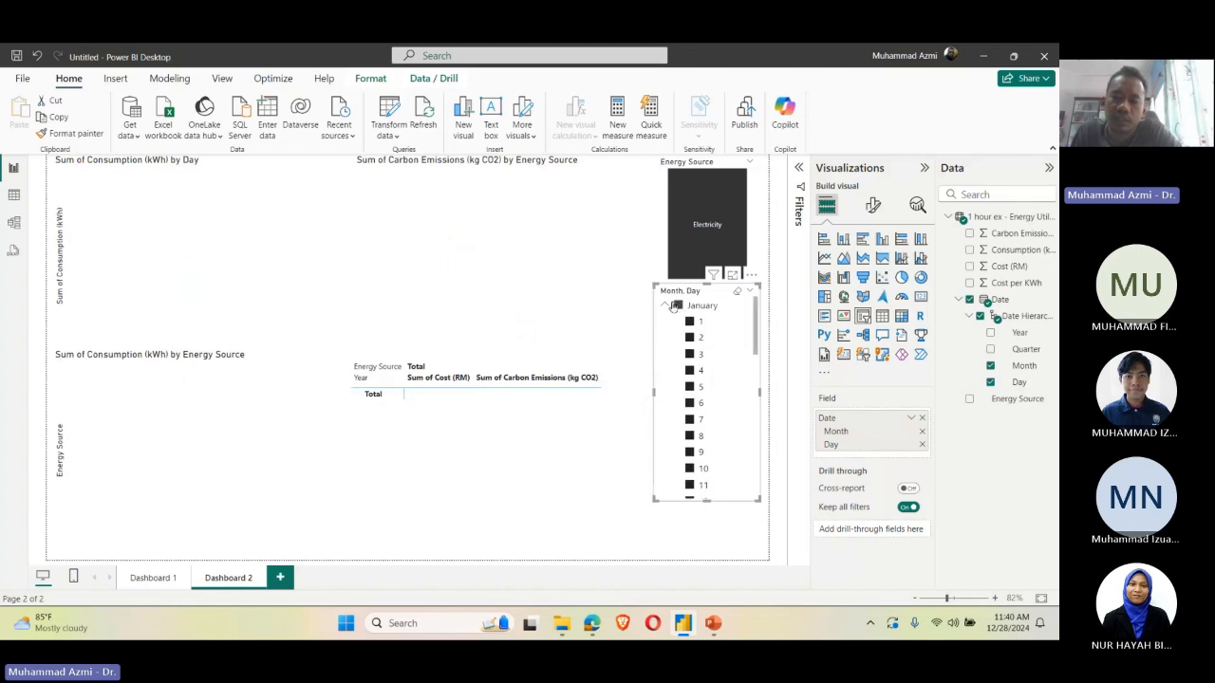
left_click(668, 305)
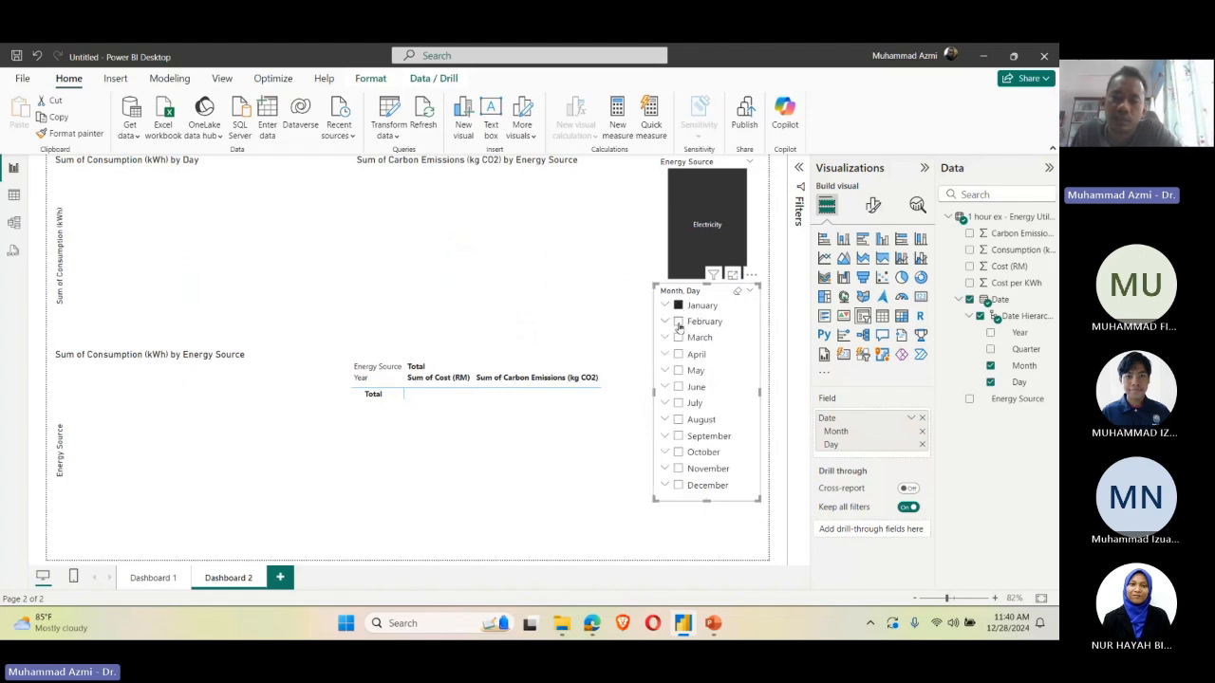
Step: Filter the page by December in the slicer, expand its days, and try toggling individual days
left_click(666, 488)
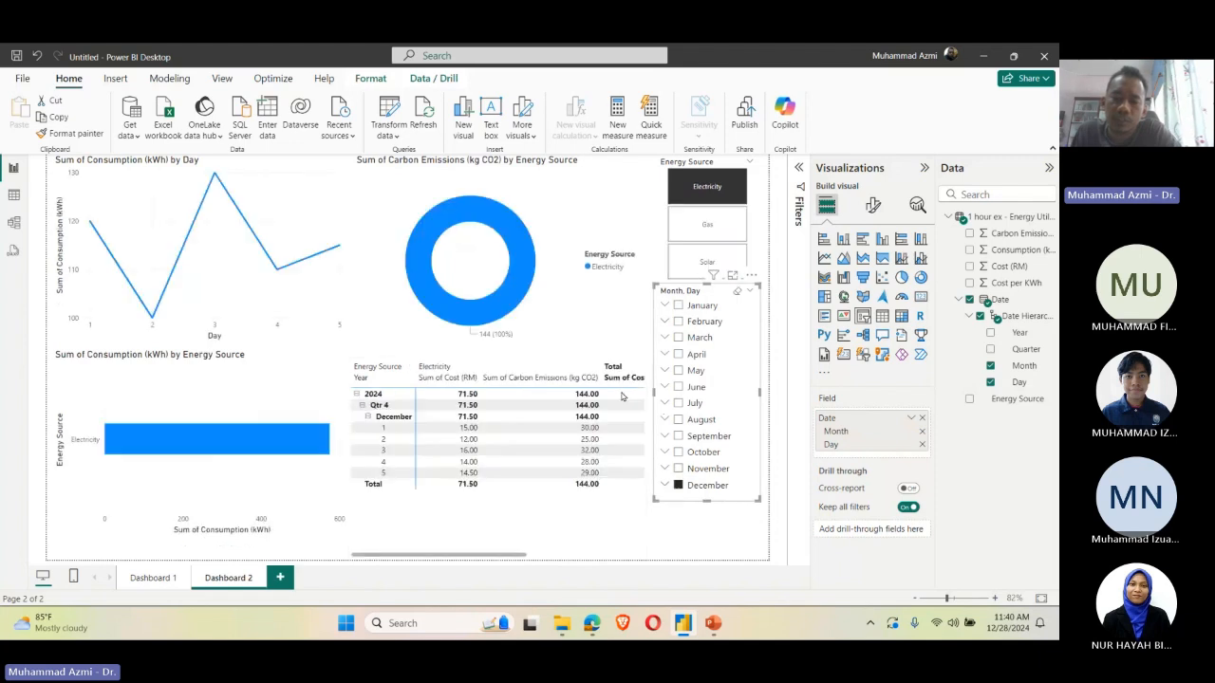
left_click(665, 486)
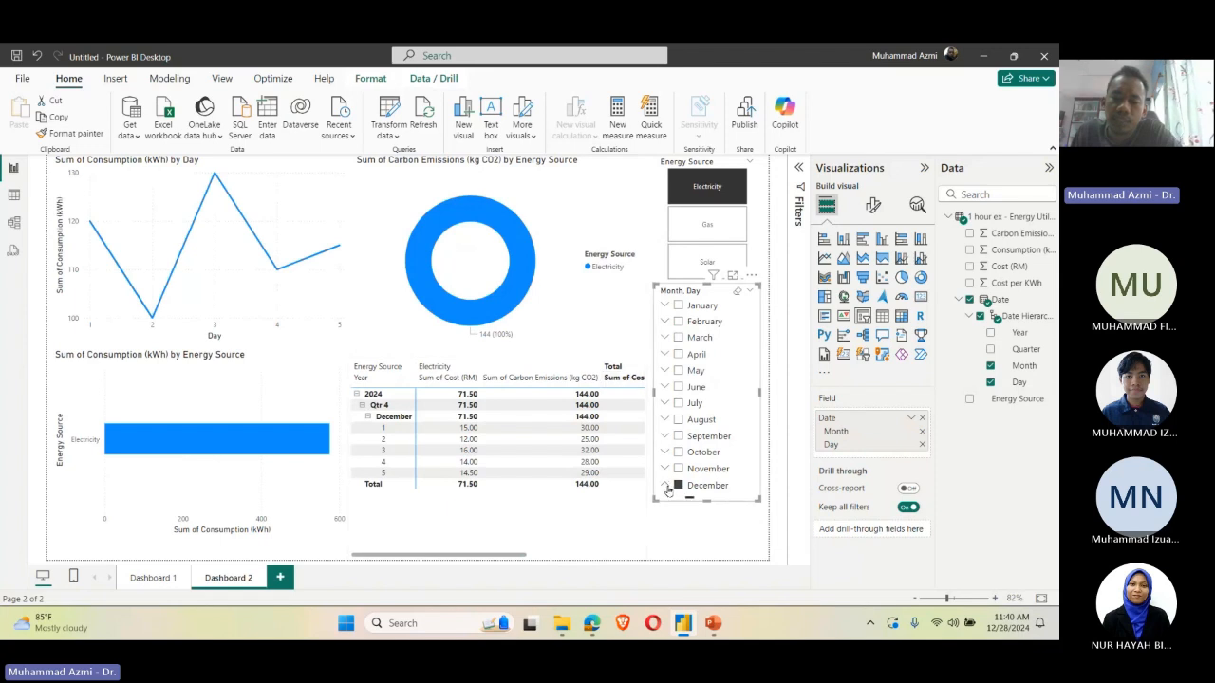
scroll(703, 470, "down", 4)
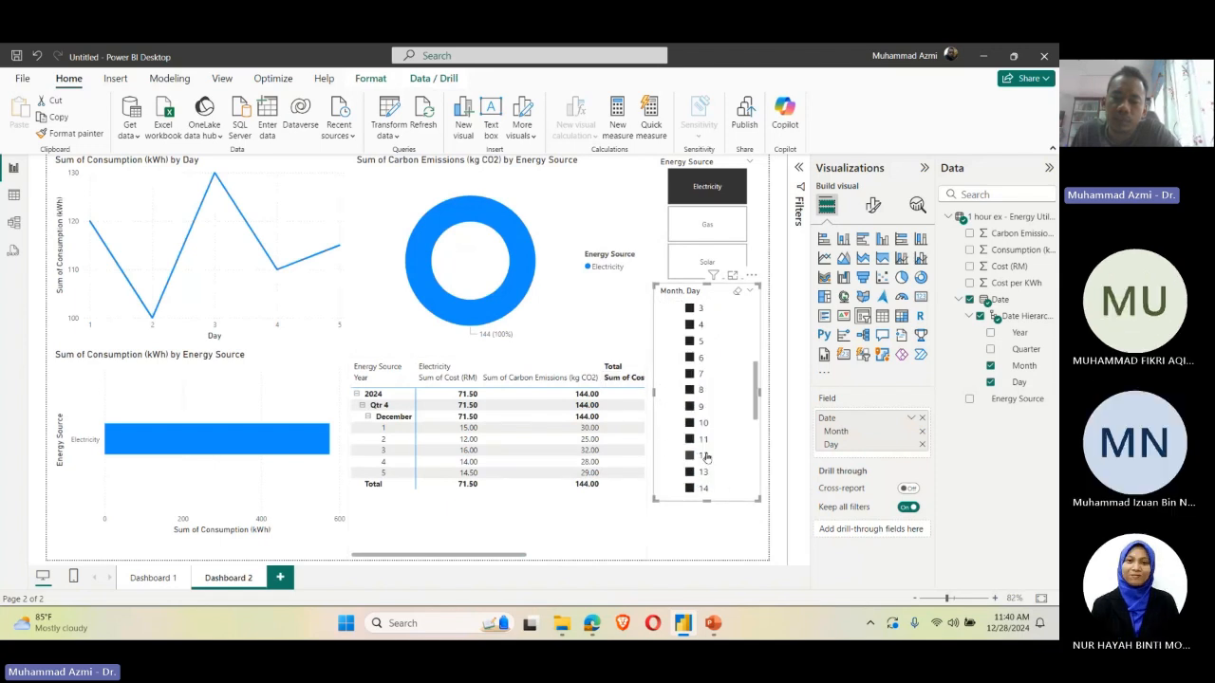
scroll(705, 457, "up", 3)
left_click(690, 332)
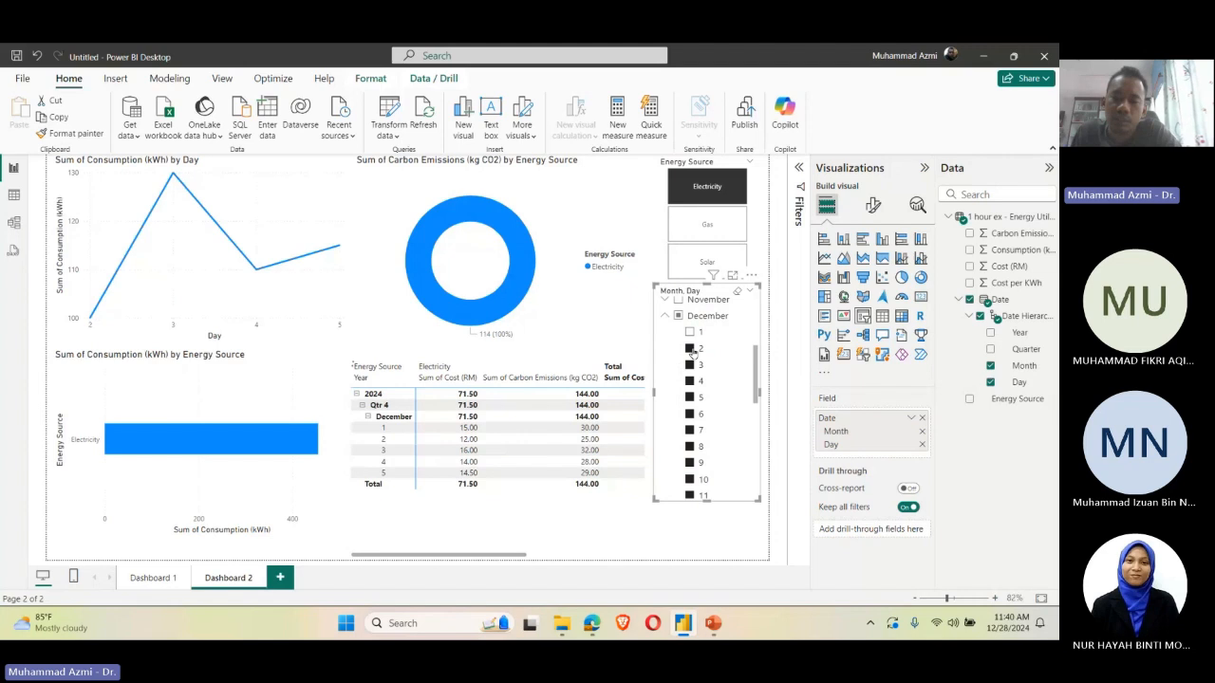
left_click(694, 349)
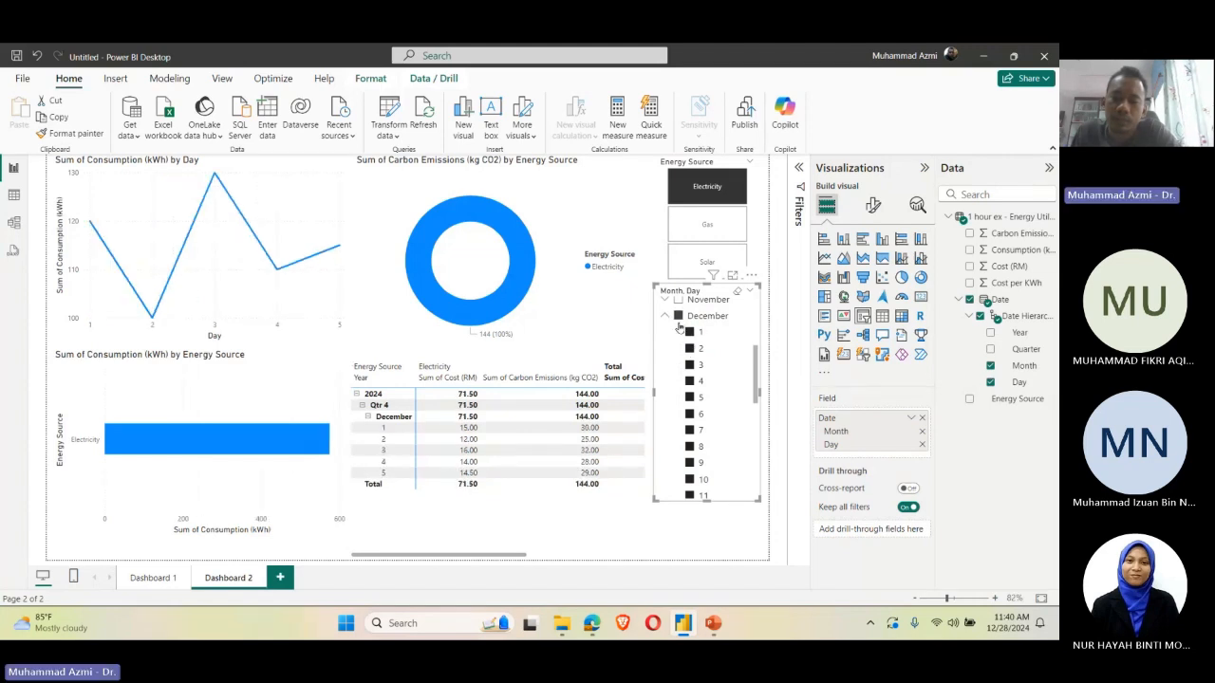
Step: Highlight the December day 1 row in the matrix and clear the slicer's December selection, keeping the slicer directly below Energy Source
left_click(607, 428)
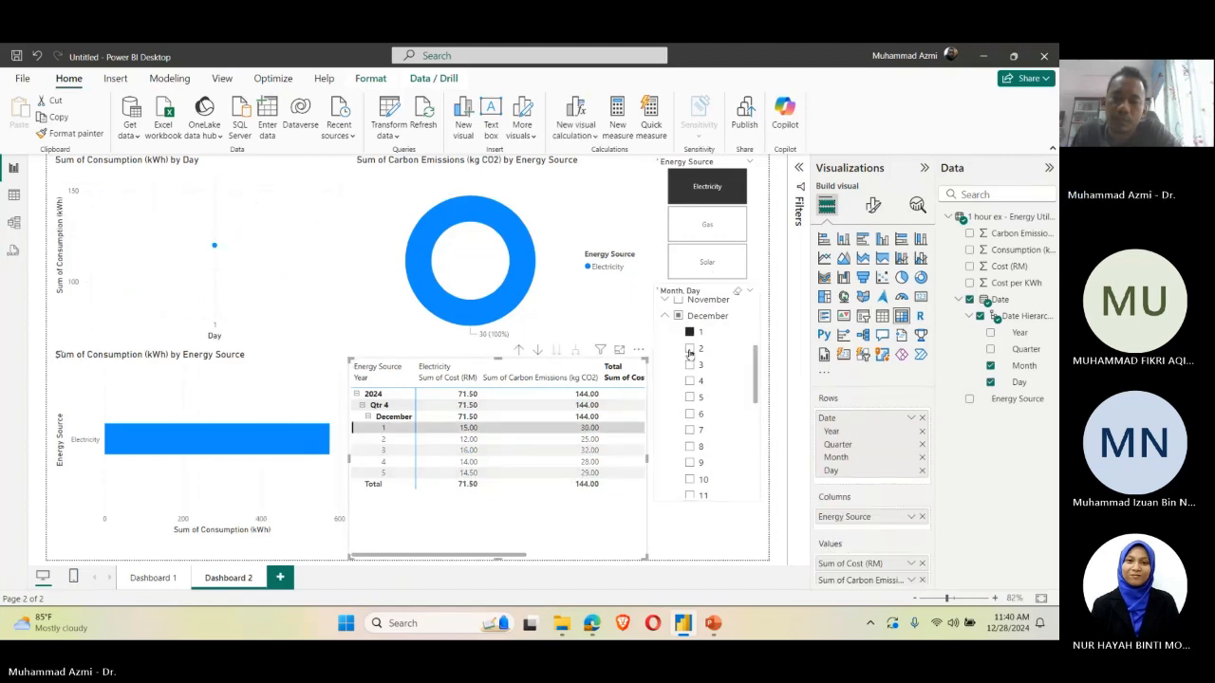
left_click(687, 353)
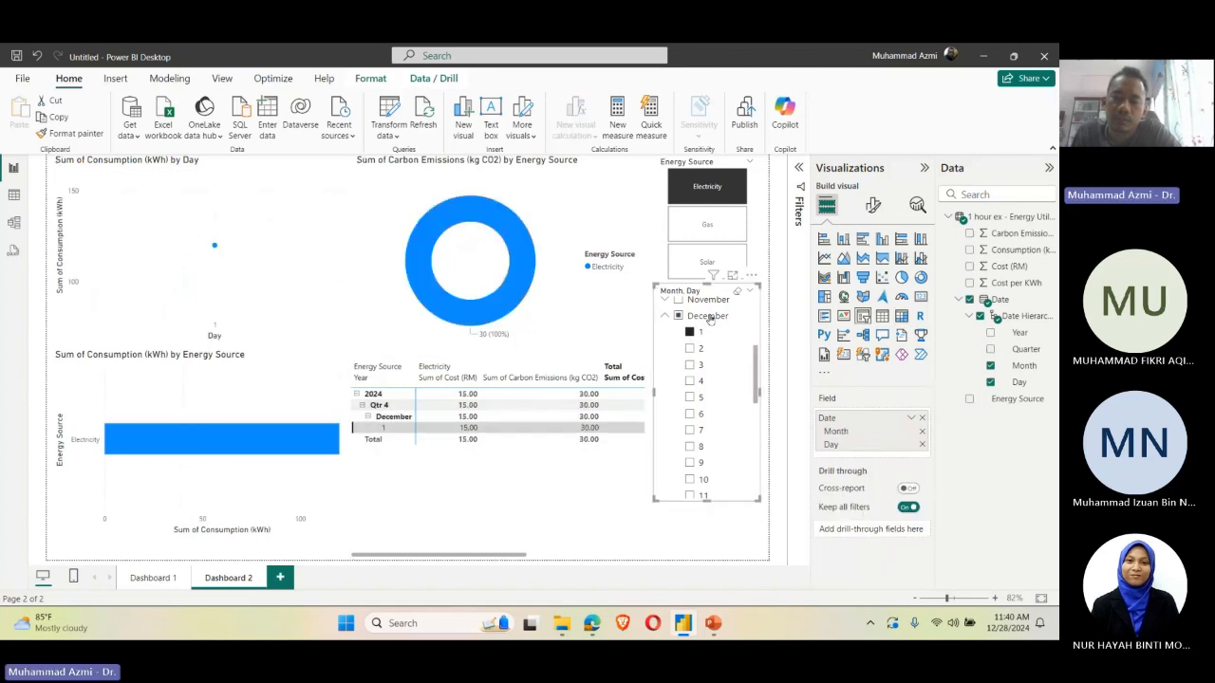
left_click(713, 321)
left_click(715, 323)
left_click_drag(760, 434, 767, 493)
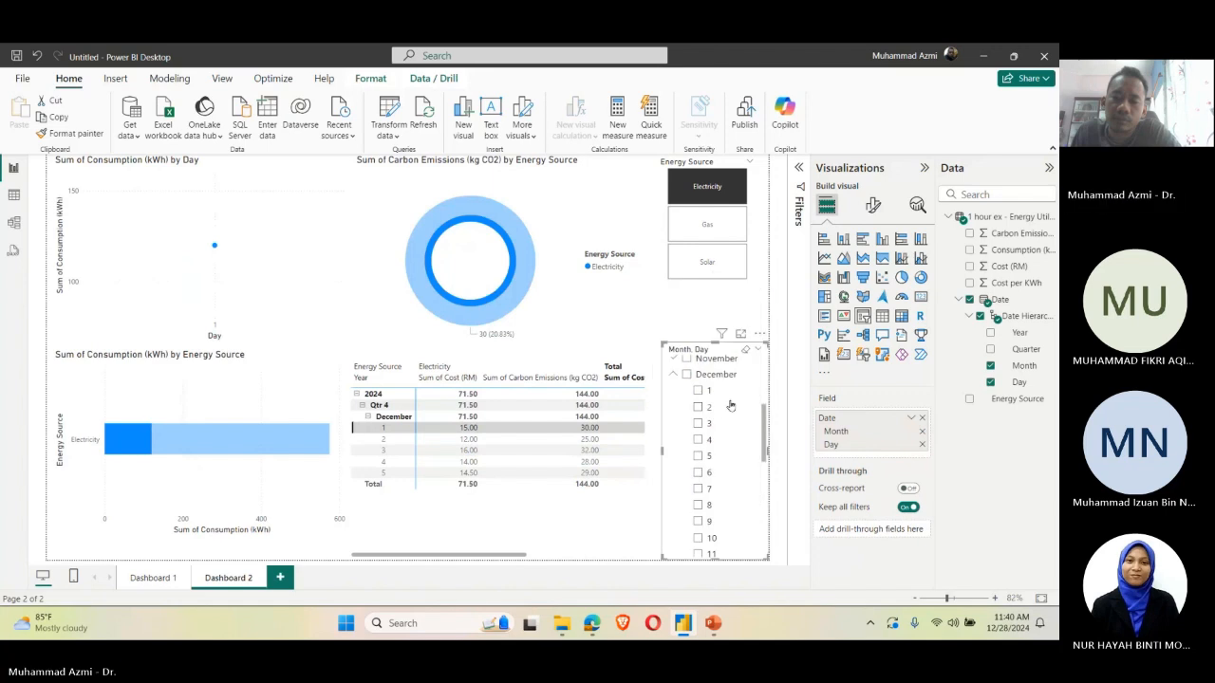
left_click_drag(749, 409, 744, 351)
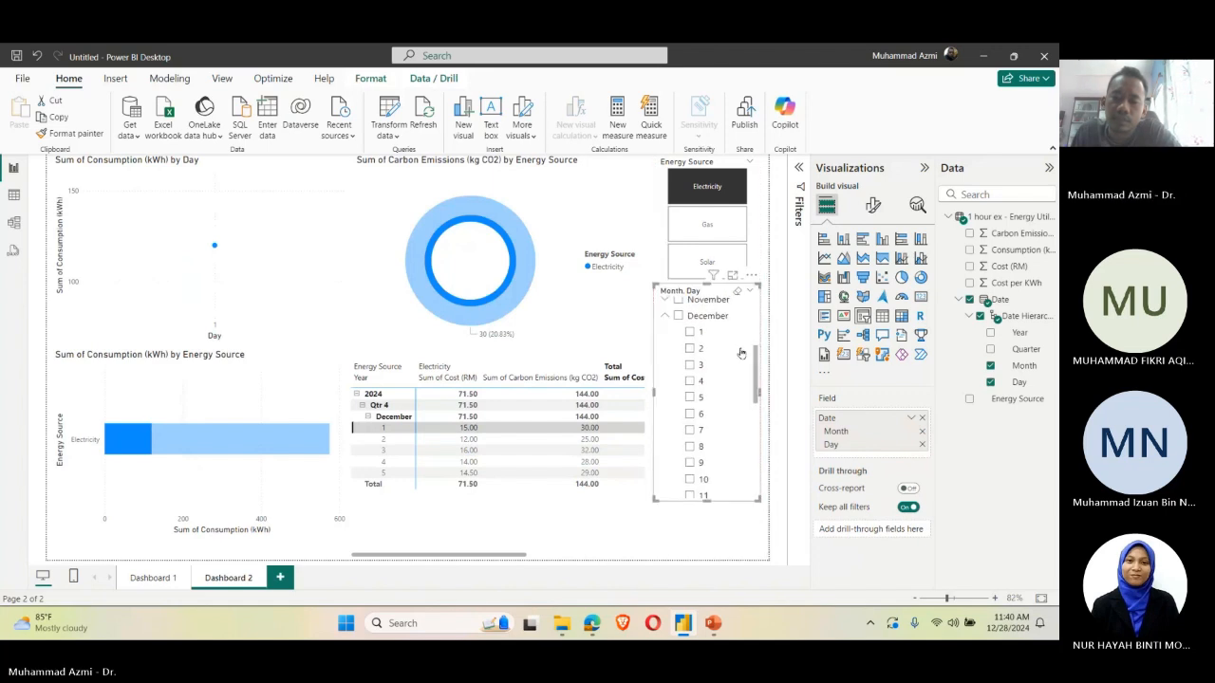
Step: Select December in the slicer, exclude days 3 to 11 from the selection, and collapse the month
left_click(714, 321)
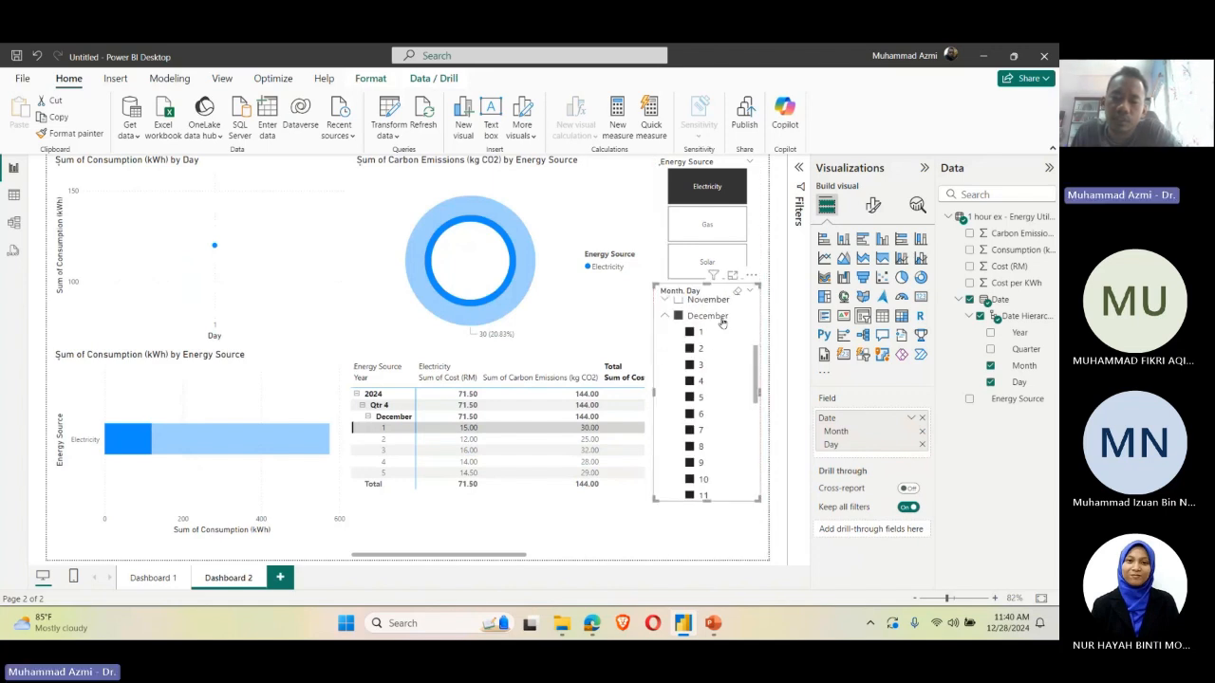
left_click(692, 366)
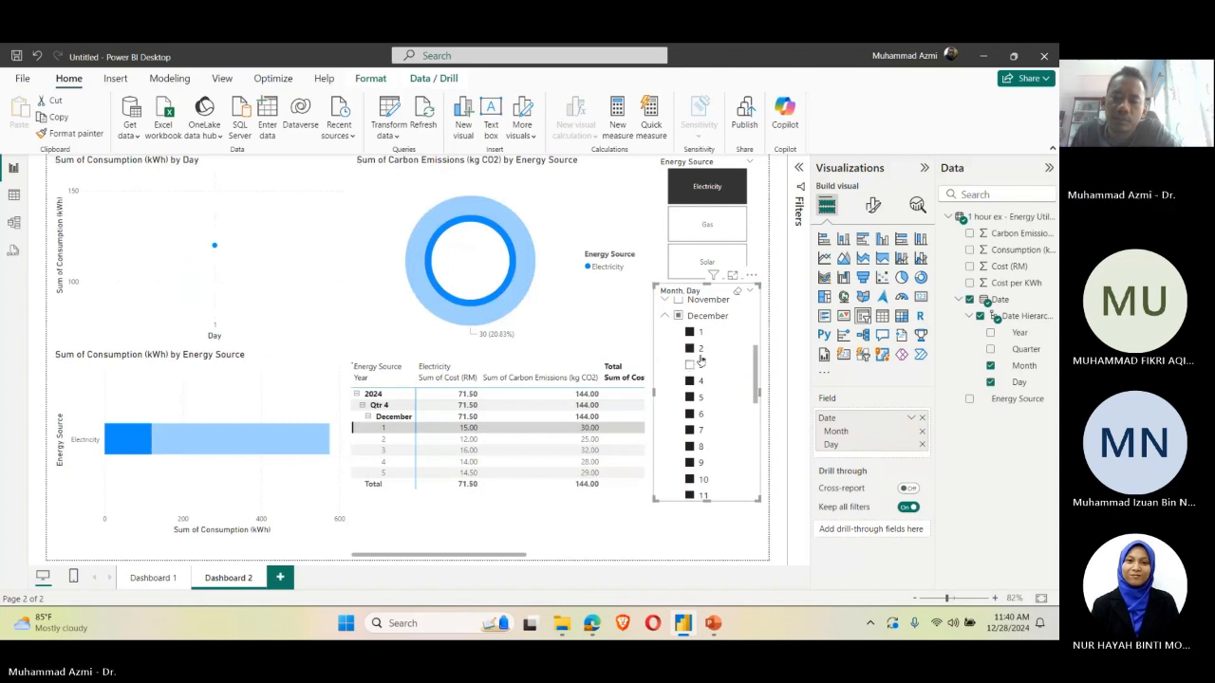
left_click(690, 381)
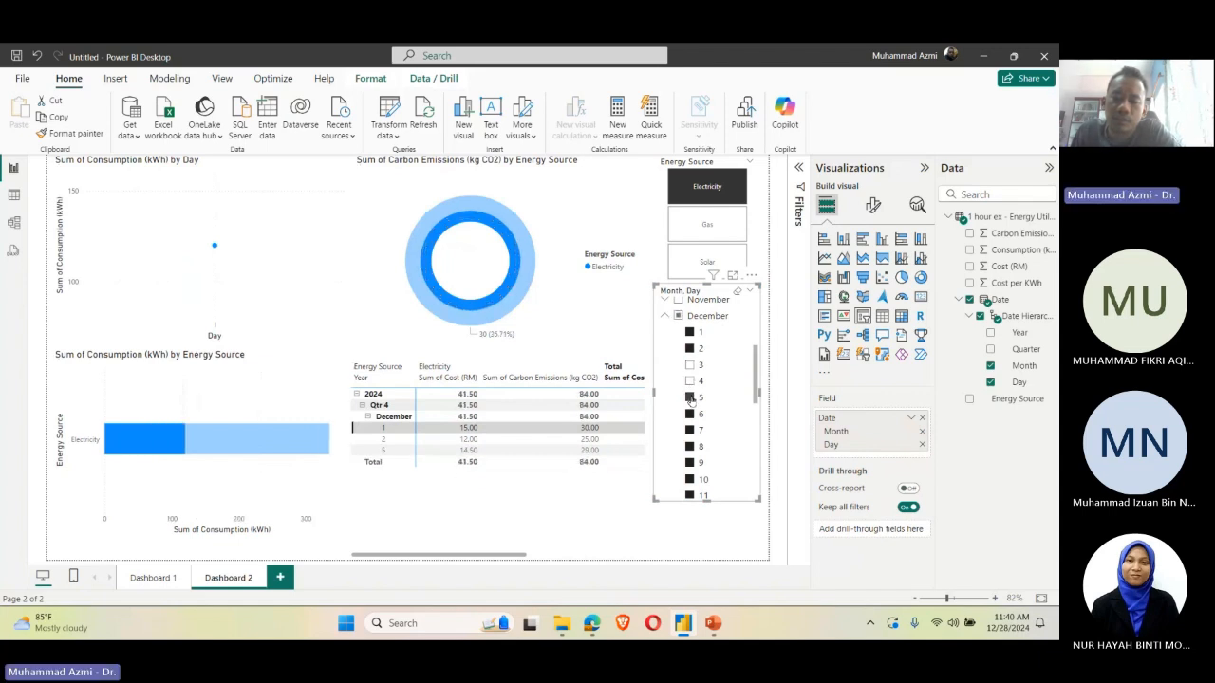
left_click(690, 397)
left_click(690, 414)
left_click(690, 430)
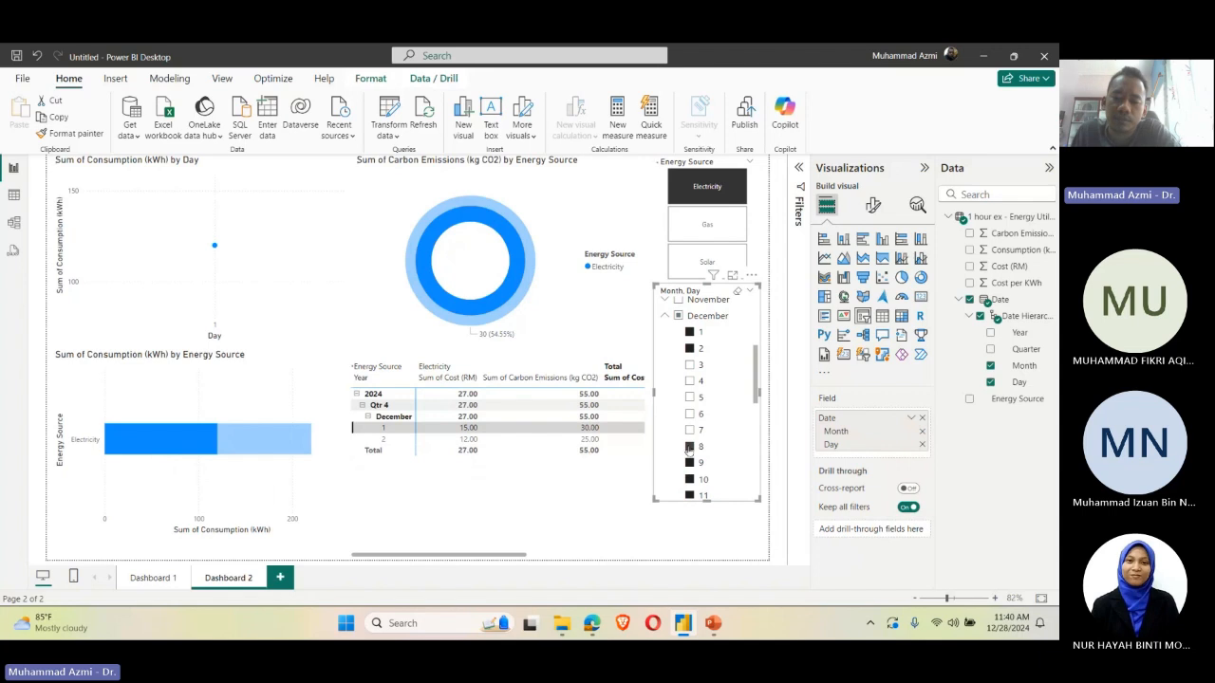
left_click(689, 446)
left_click(690, 462)
left_click(690, 480)
left_click(690, 496)
scroll(714, 322, "up", 1)
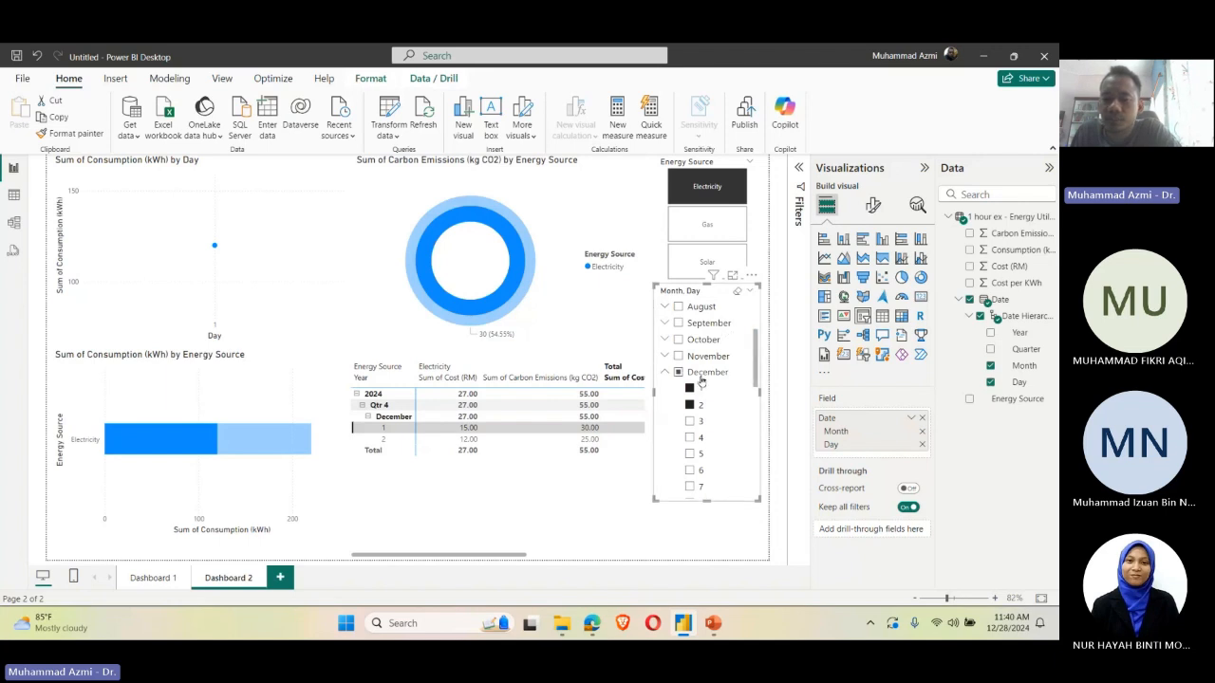
left_click(665, 372)
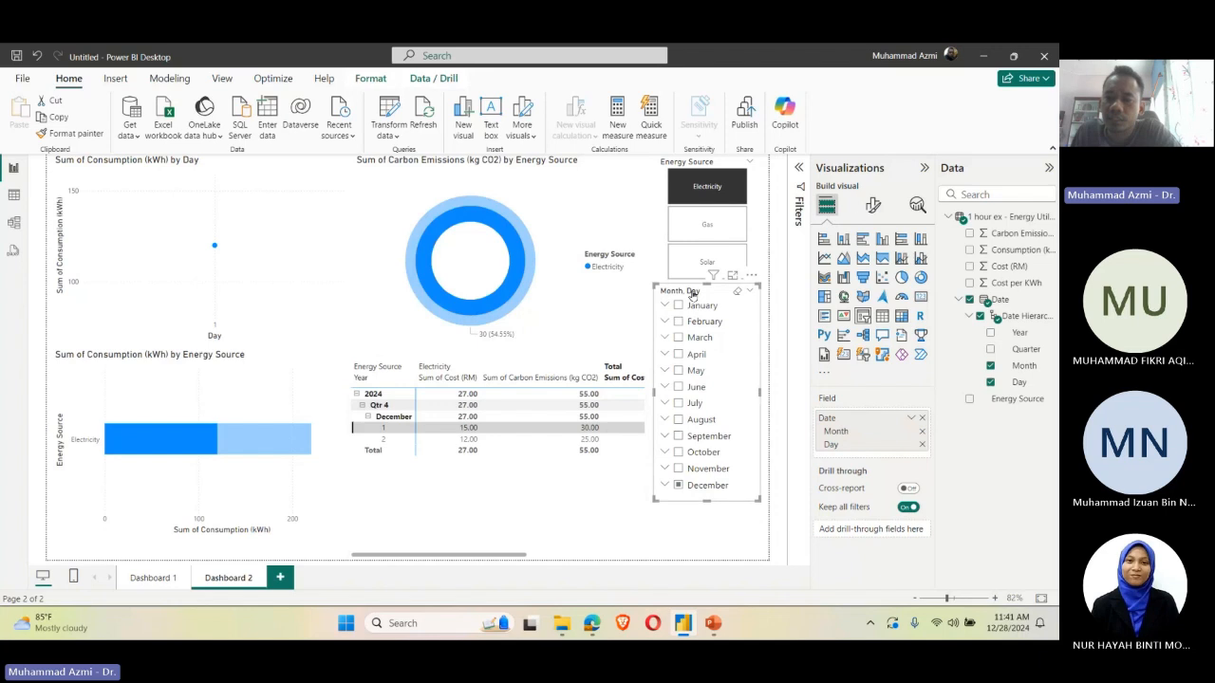
Step: Examine the Month and Day slicer's general and visual formatting options, including its available styles
left_click(872, 205)
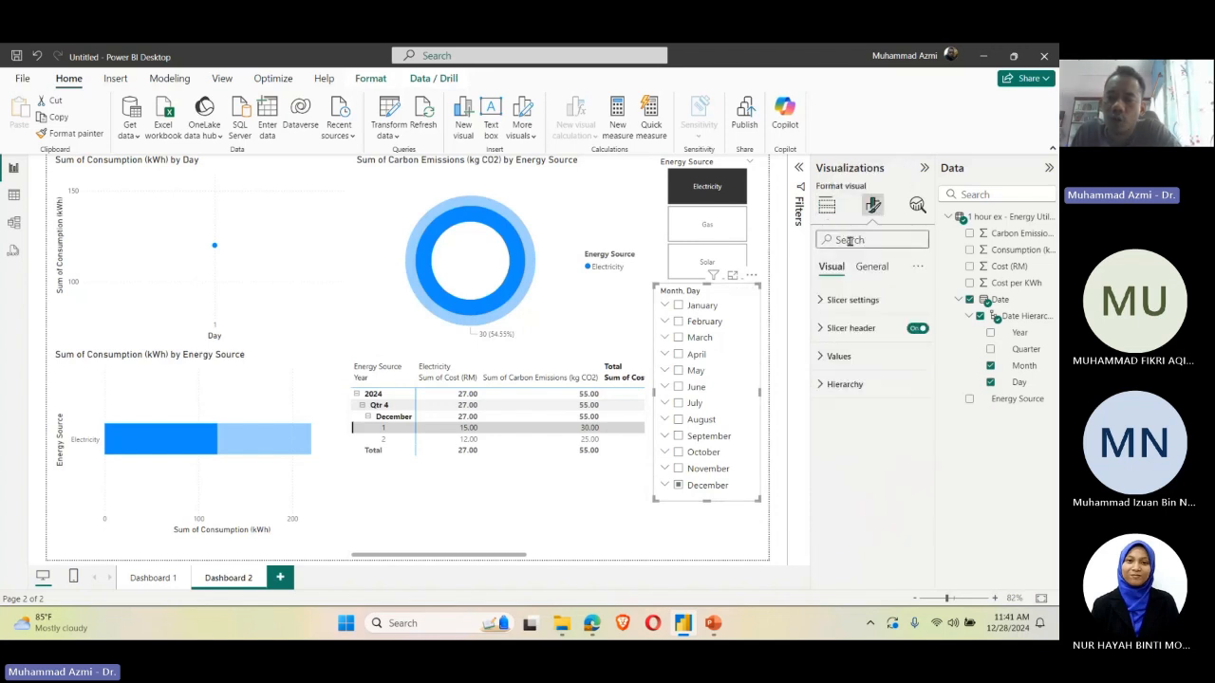
left_click(871, 266)
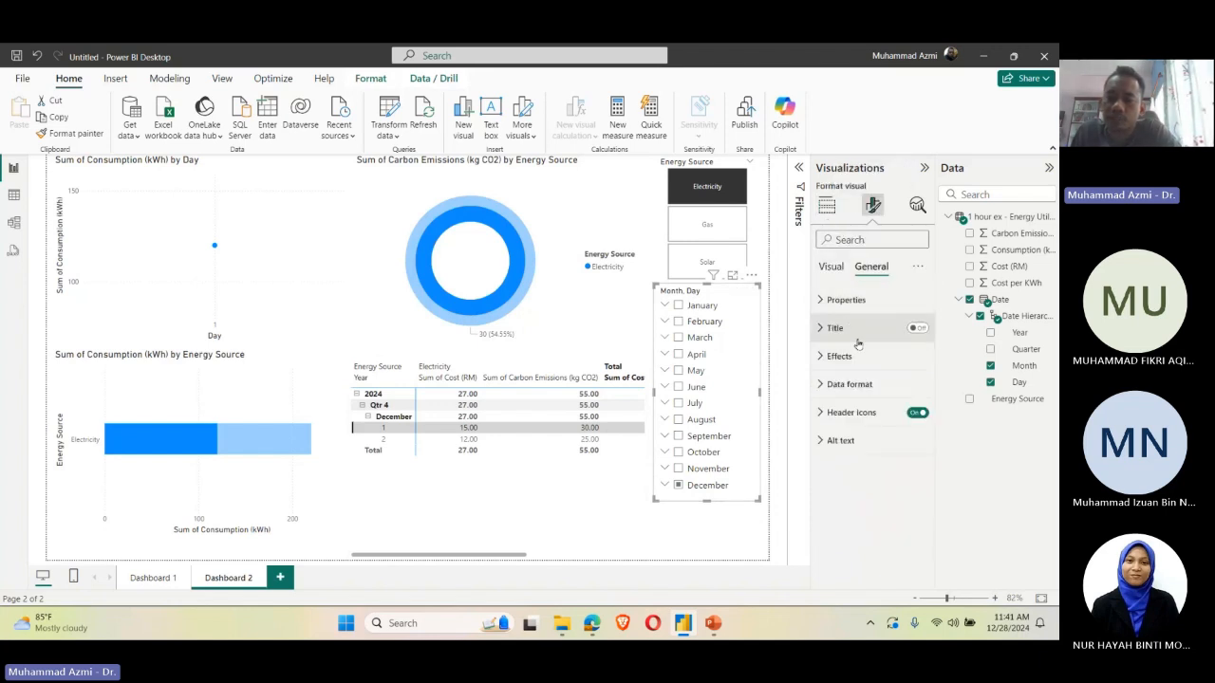
left_click(832, 267)
left_click(859, 300)
left_click(868, 368)
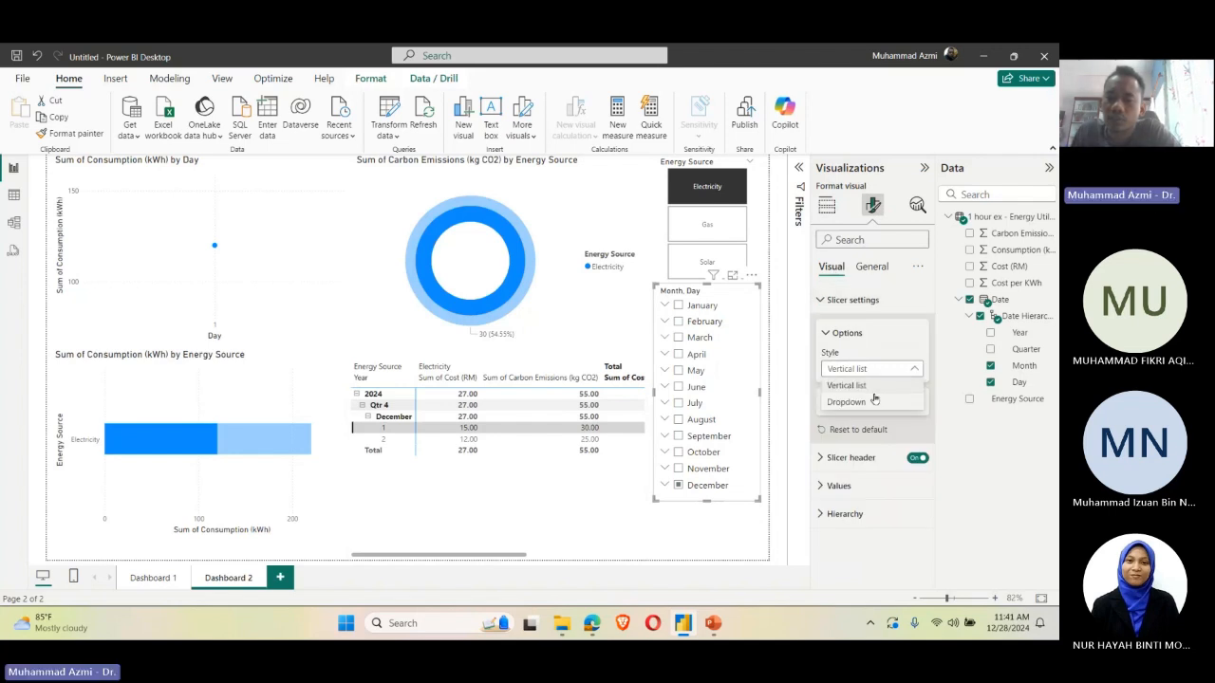
Step: Remove Day from the slicer so that it uses only the Month field
left_click(988, 370)
left_click(989, 367)
left_click(990, 380)
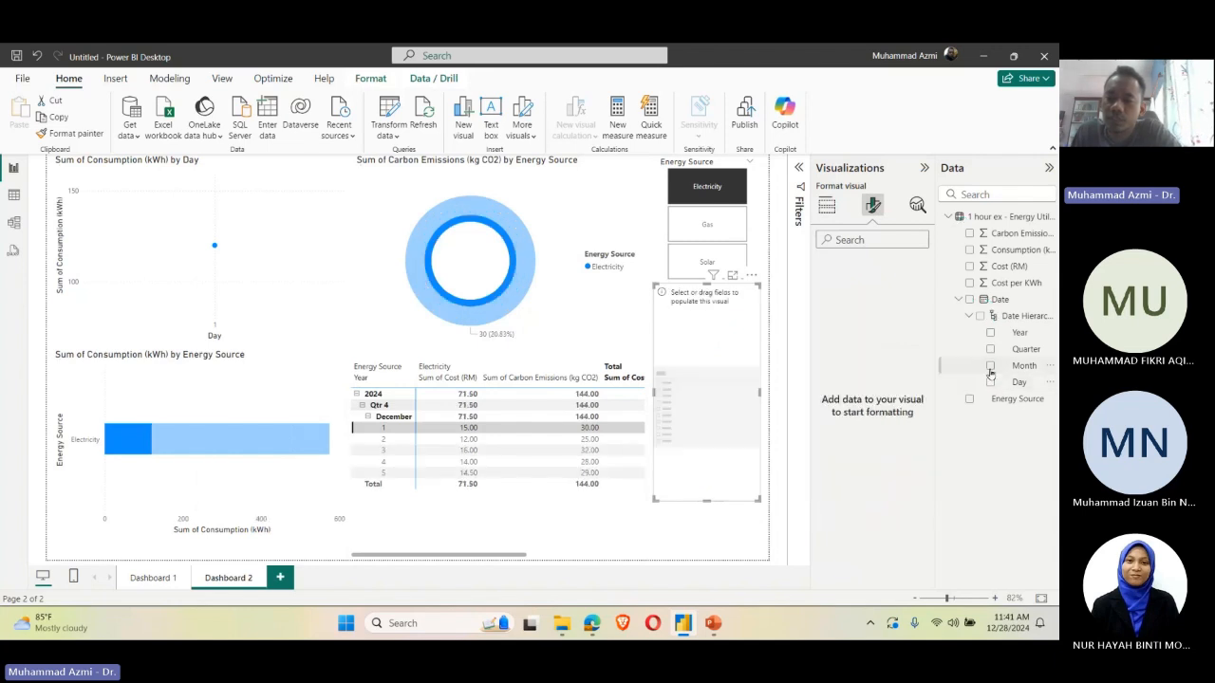
left_click(990, 366)
Step: Set the Month slicer's style to Tile, trying the Dropdown style as well for comparison
left_click(860, 369)
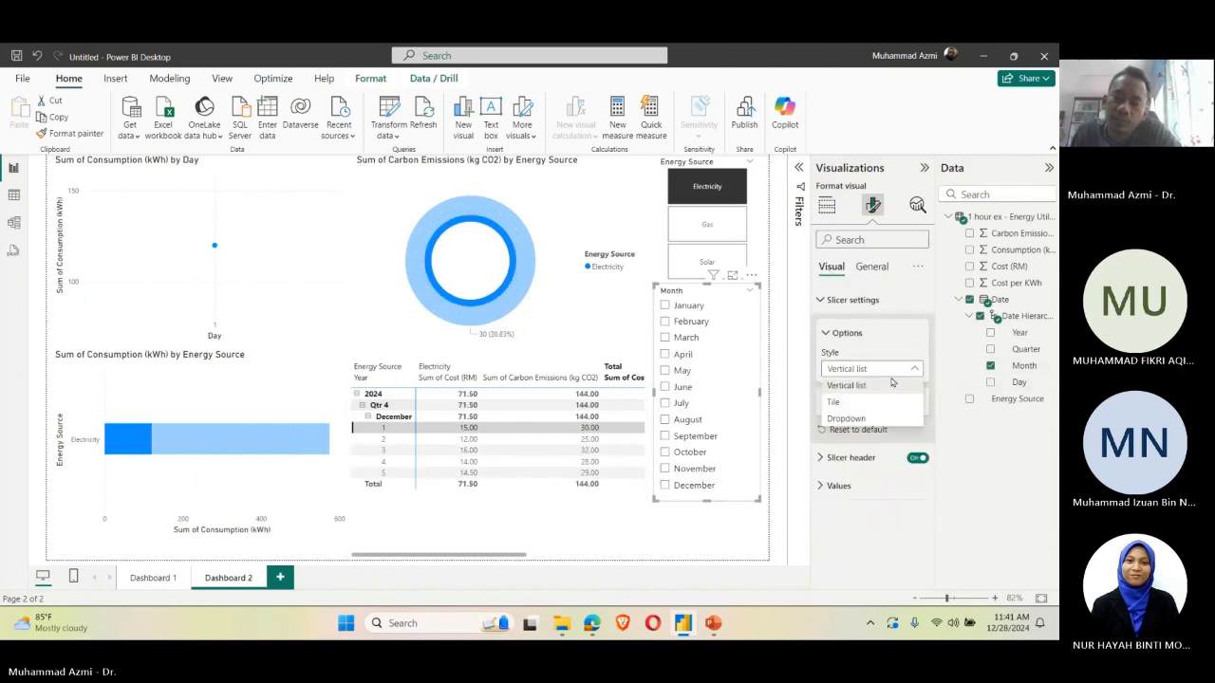
left_click(878, 401)
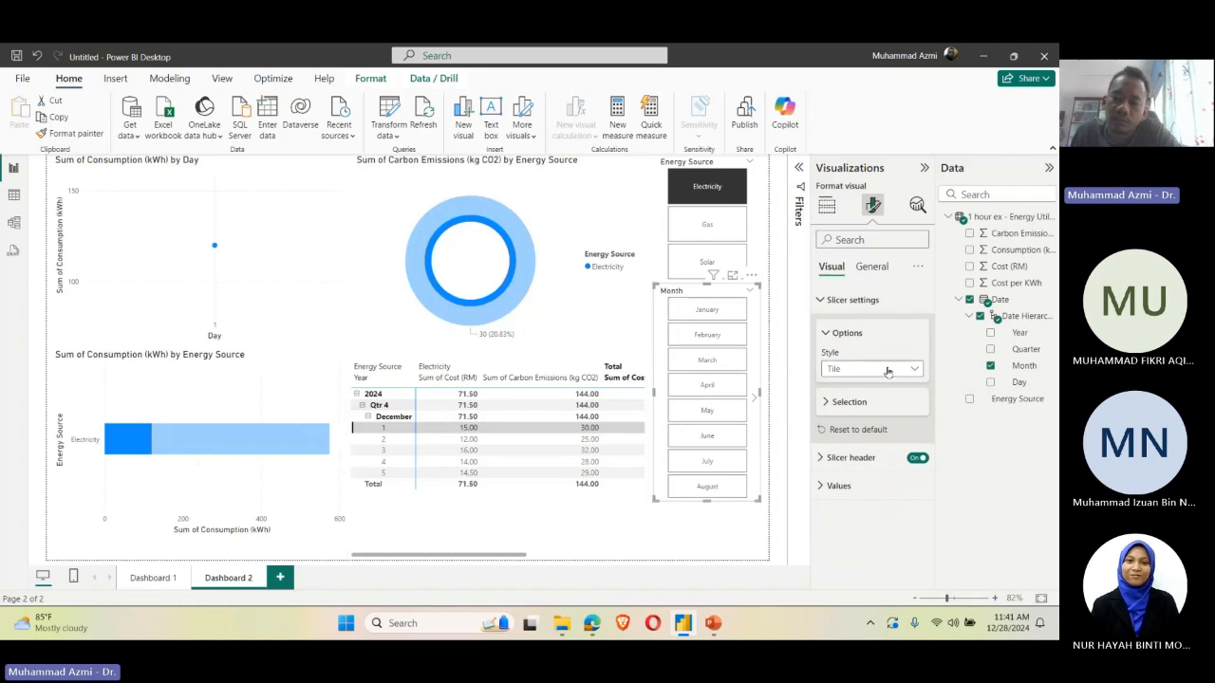
left_click(887, 371)
left_click(880, 419)
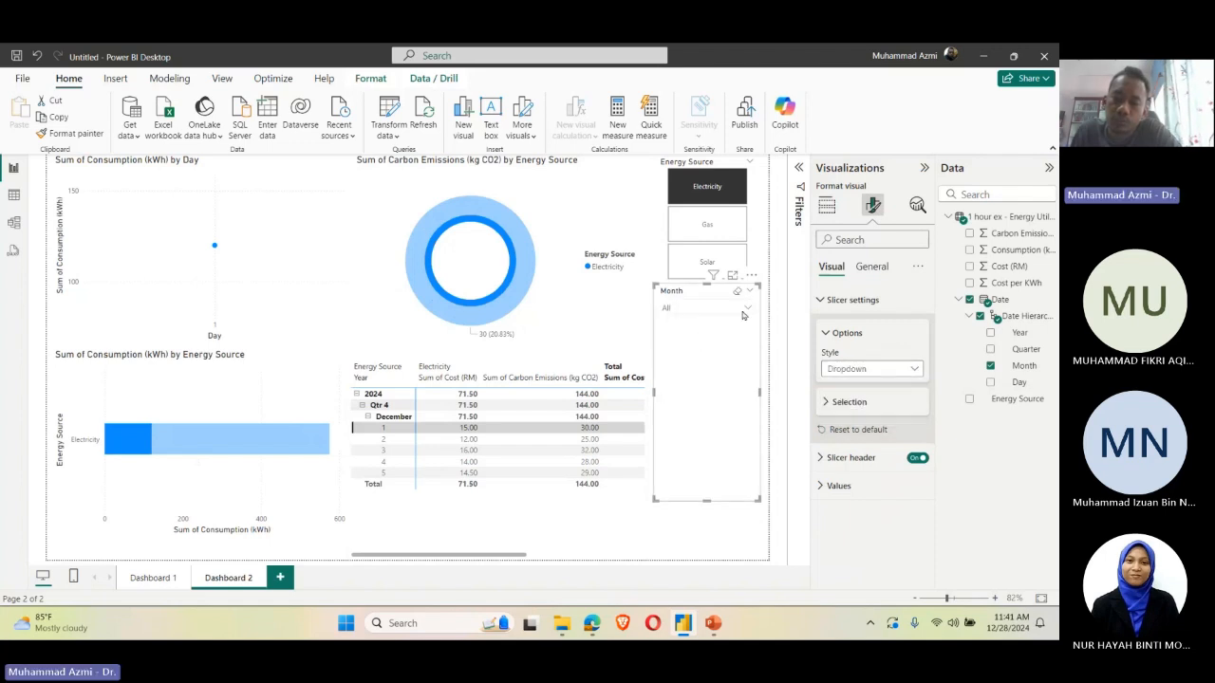
left_click(882, 370)
left_click(875, 402)
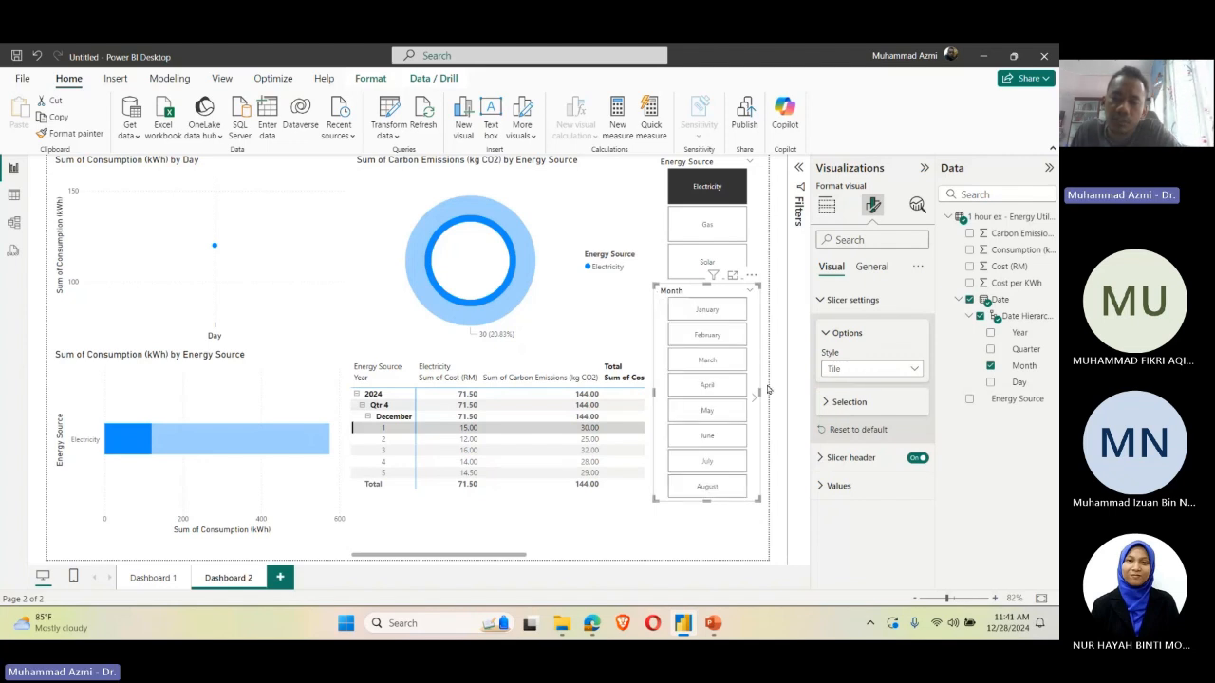
Step: Try filtering the page by the January tile, and filter it by December in the Month slicer instead
left_click(769, 339)
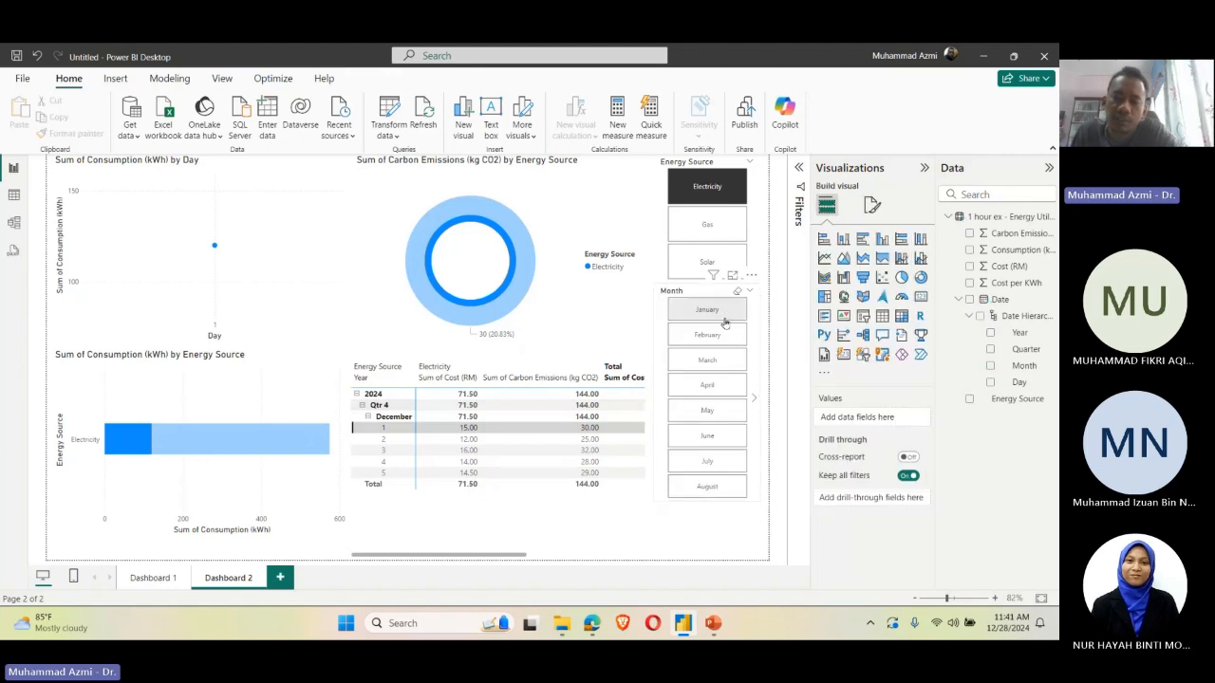
left_click(724, 316)
left_click(669, 313)
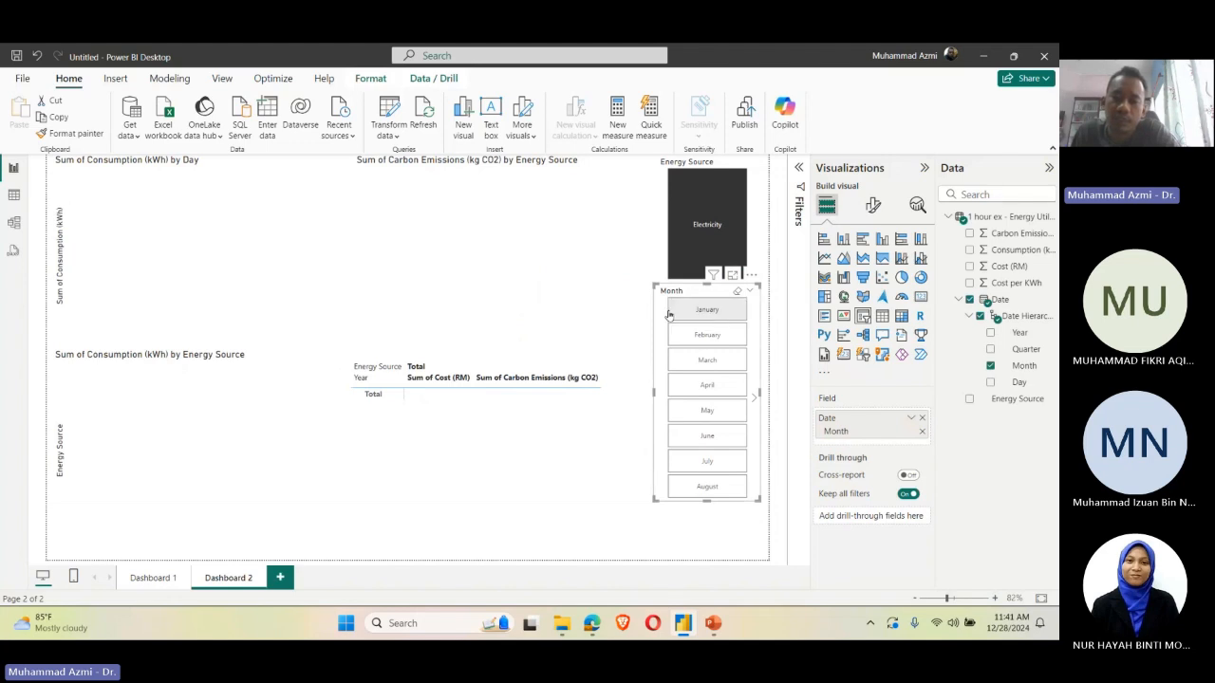
left_click(669, 314)
scroll(711, 437, "down", 2)
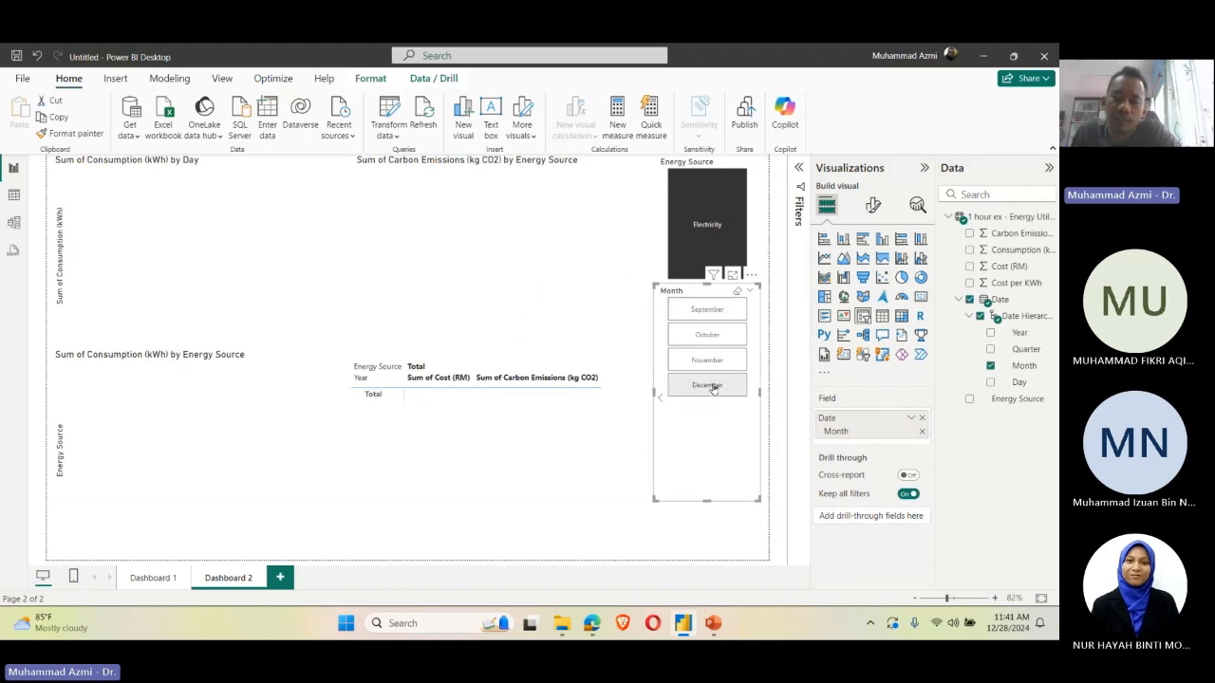
left_click(713, 387)
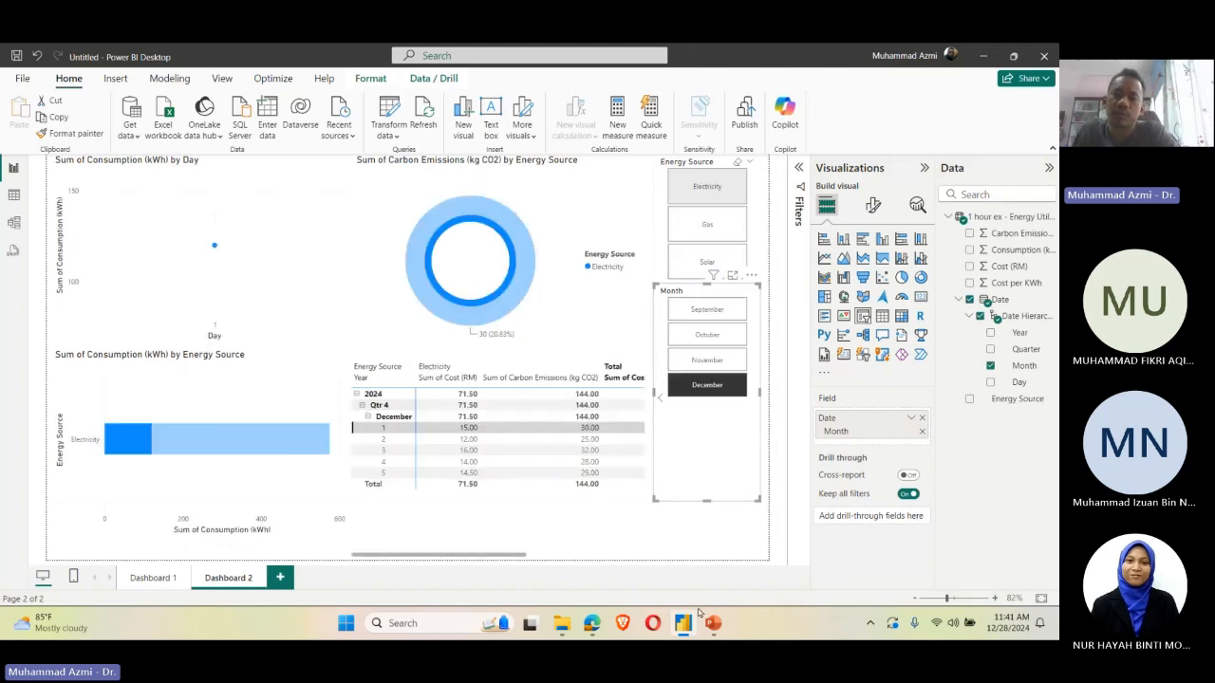
Step: Clear the December filter and the highlighted matrix row so the Dashboard 2 visuals use all the data
left_click(699, 455)
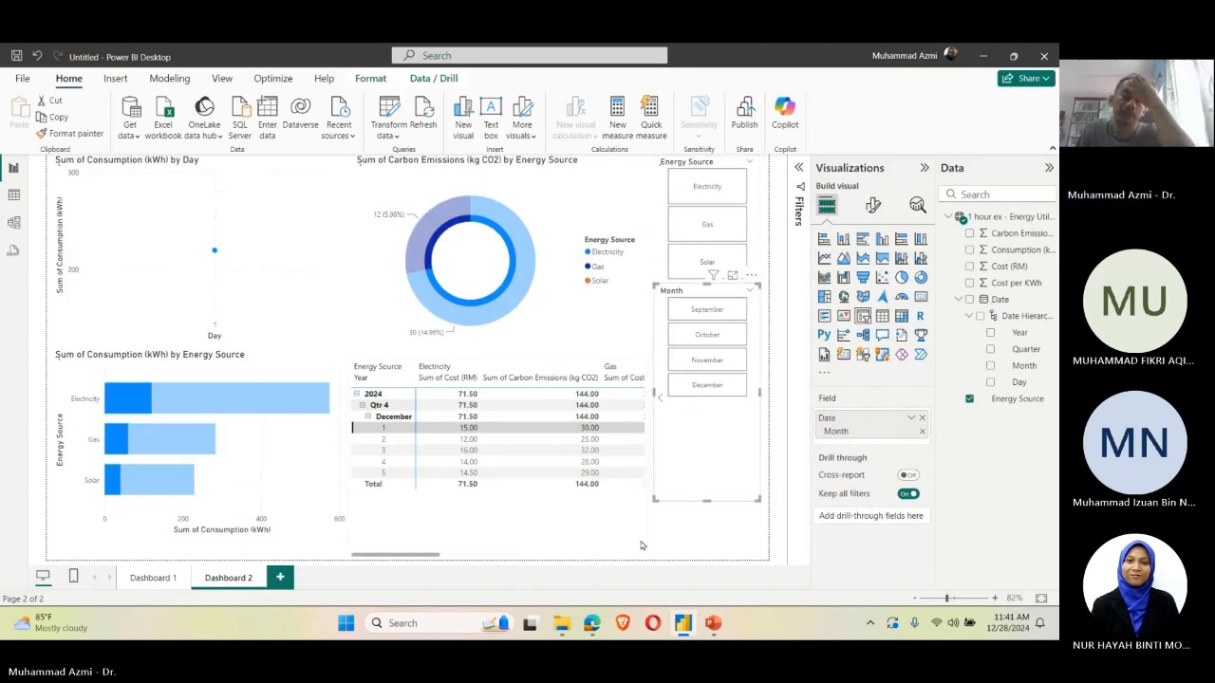
left_click(560, 531)
left_click(530, 342)
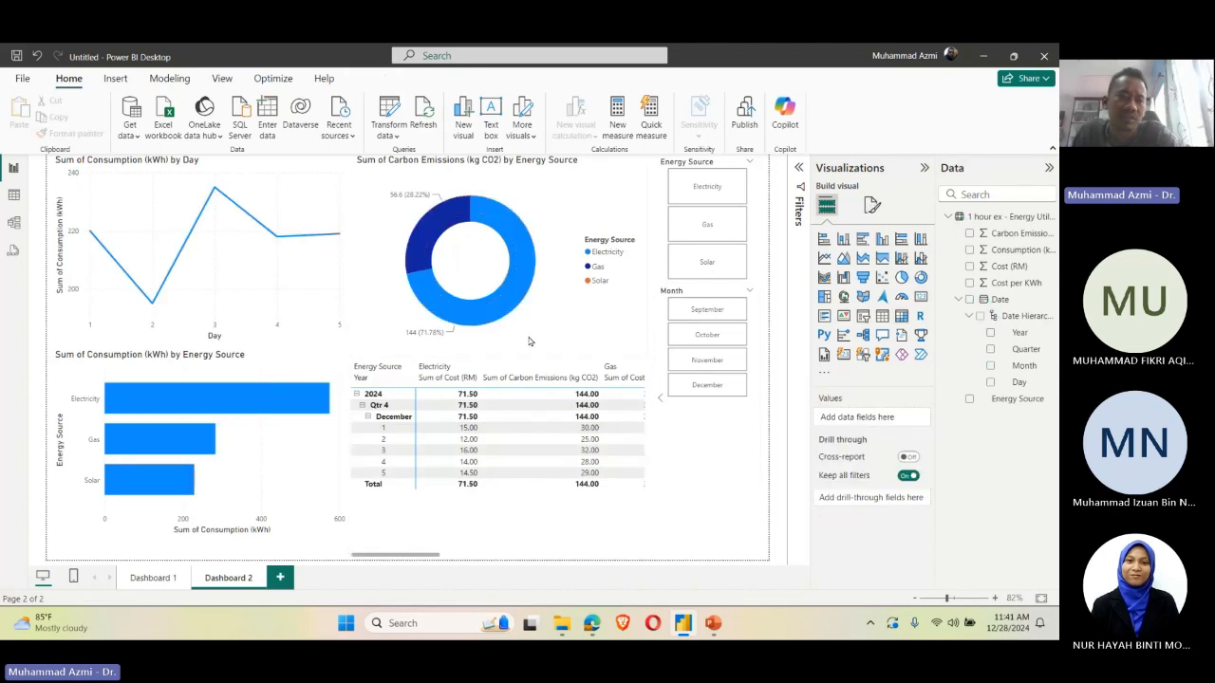
left_click(707, 224)
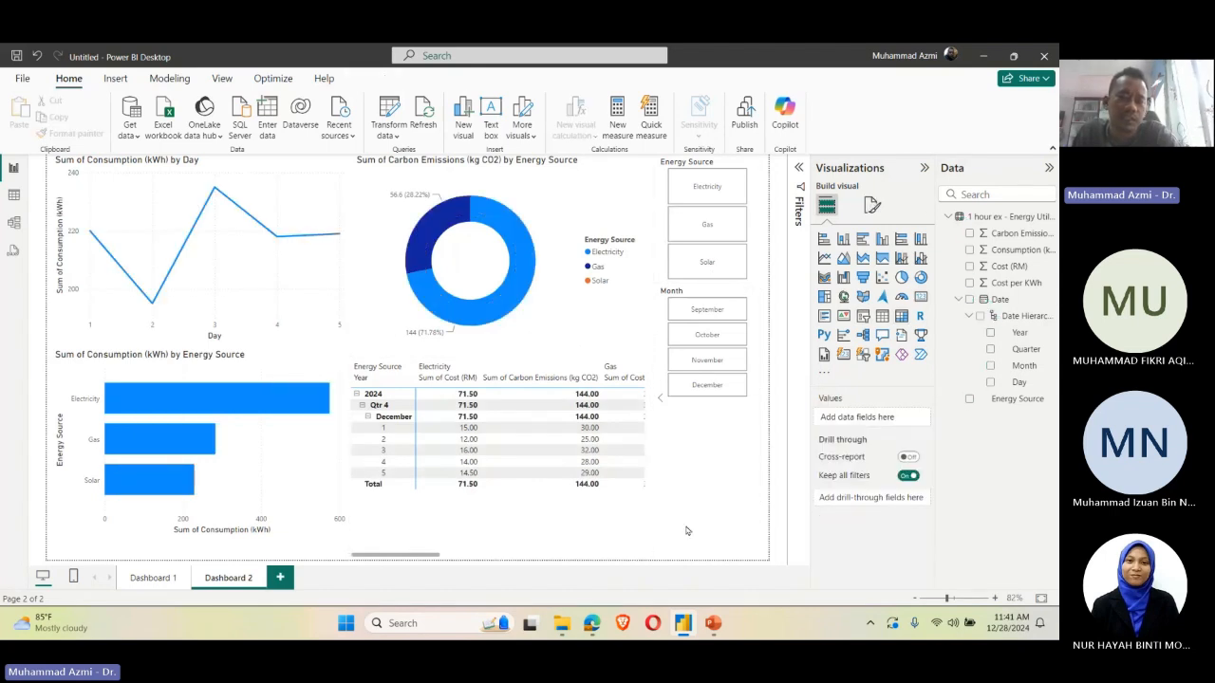
left_click(719, 493)
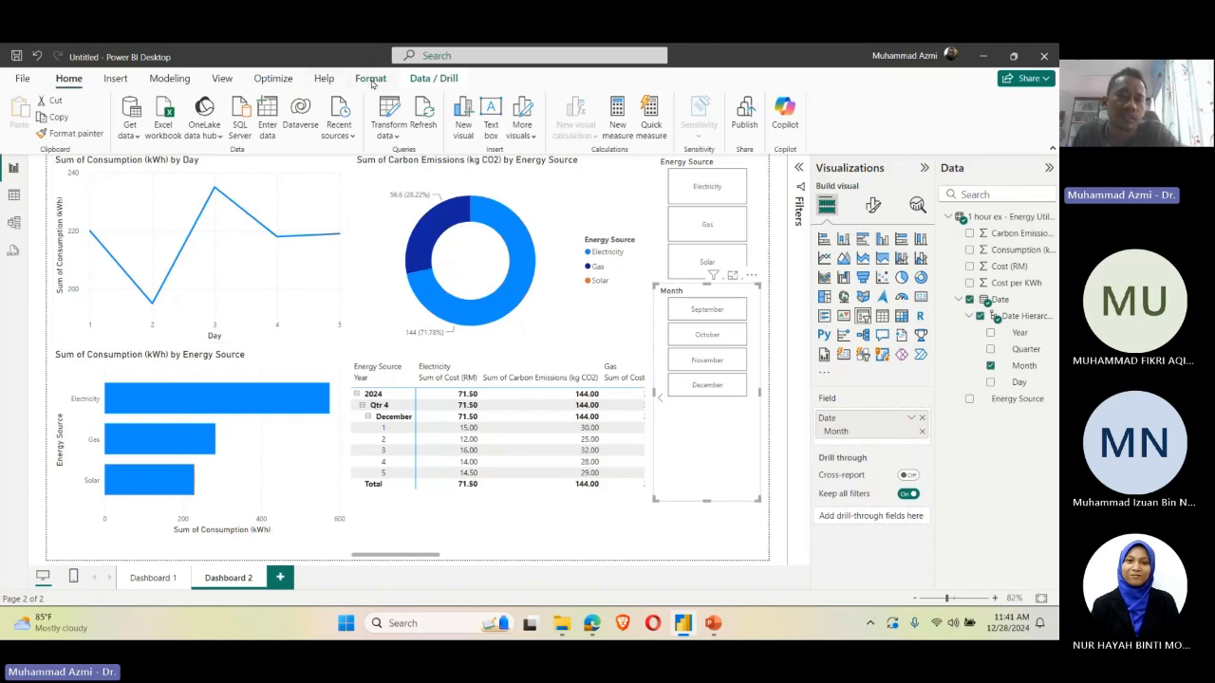
Step: Try the Accessible Default and Accessible City park report themes, followed by the dark blue accessible theme
left_click(371, 82)
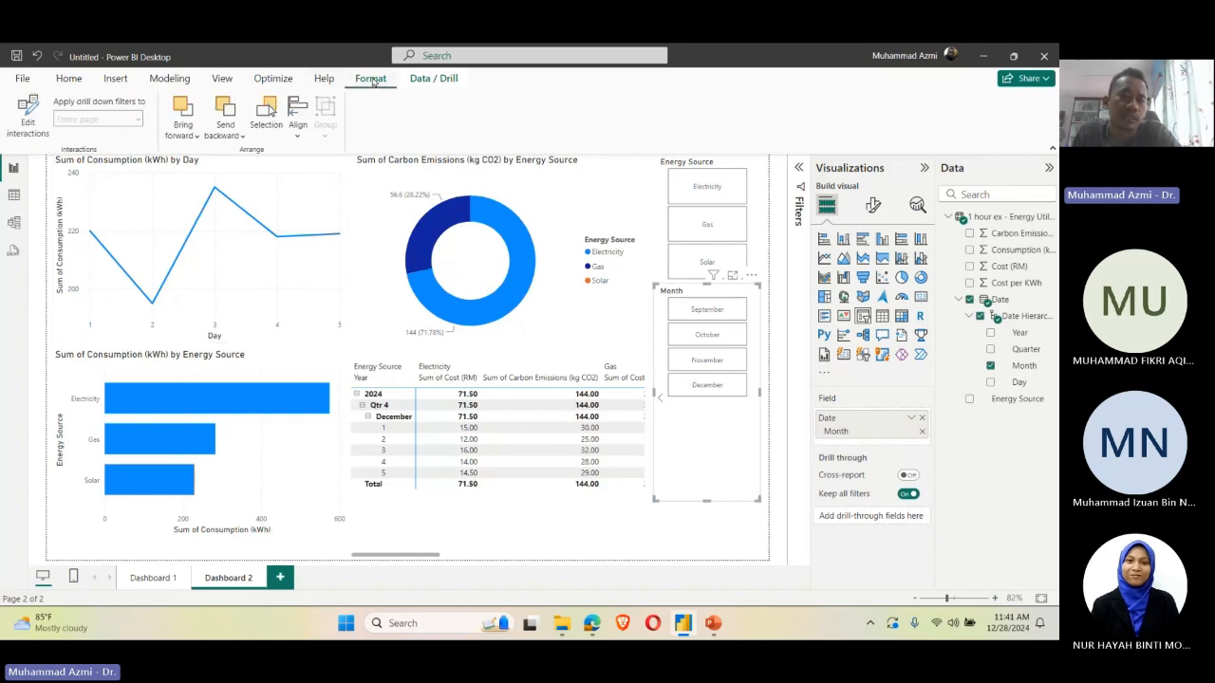
left_click(434, 79)
left_click(171, 79)
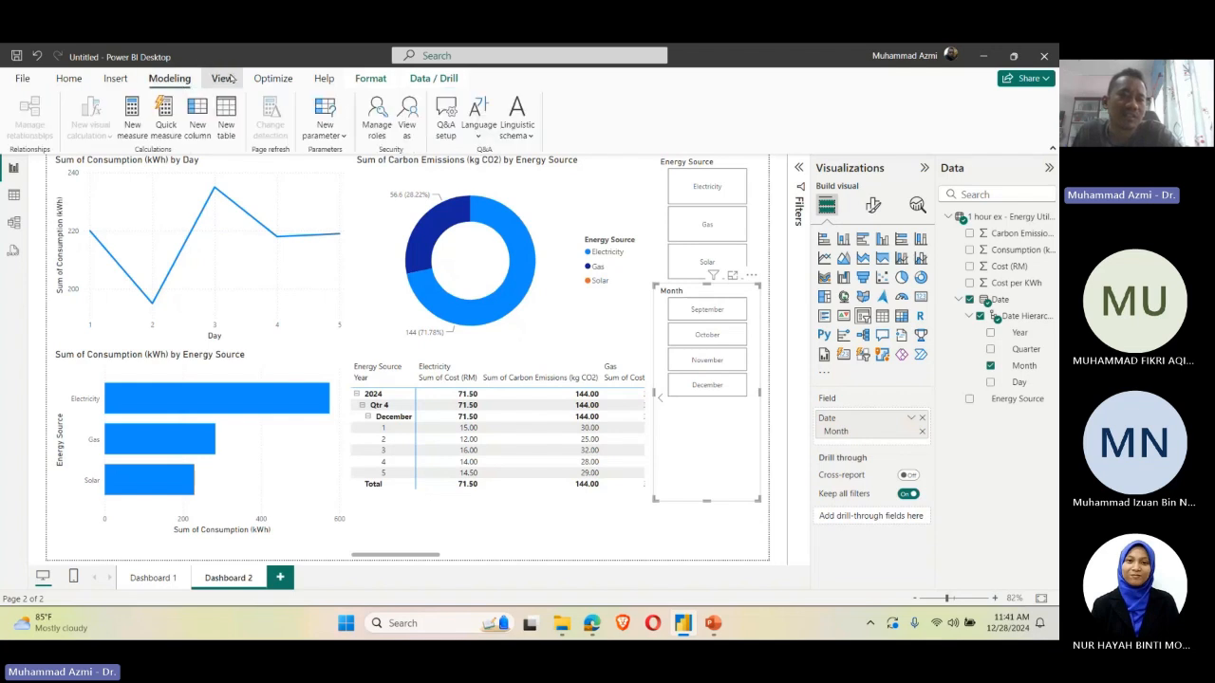
left_click(223, 80)
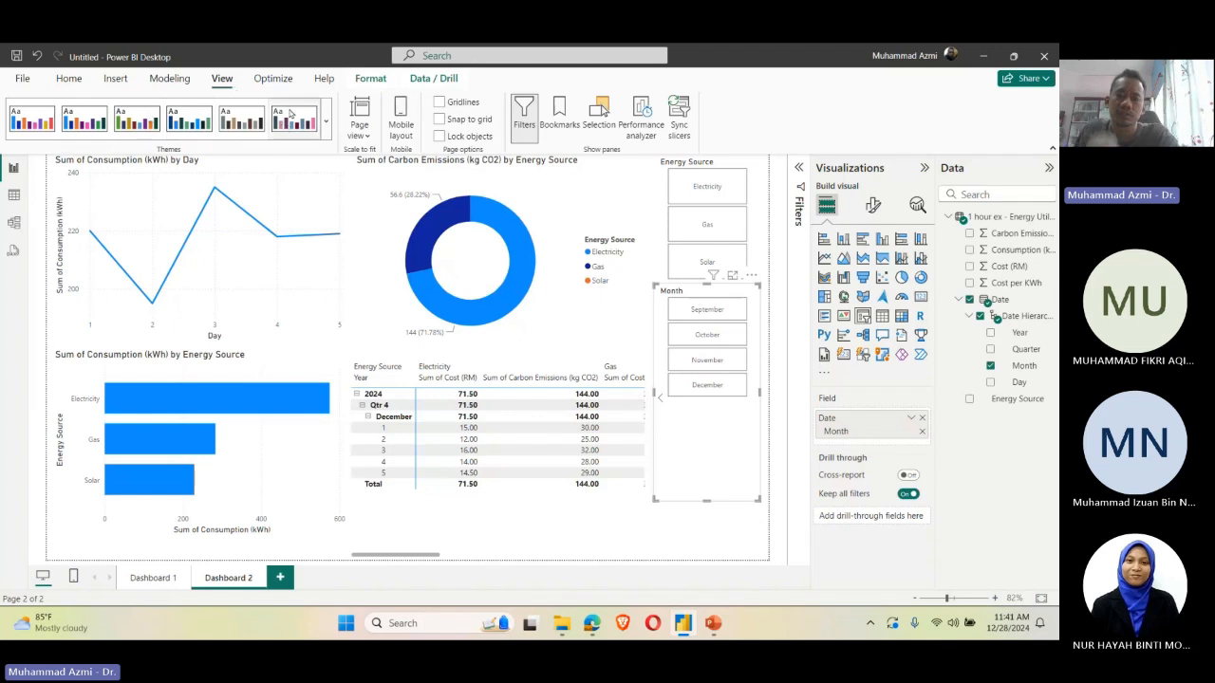
left_click(638, 534)
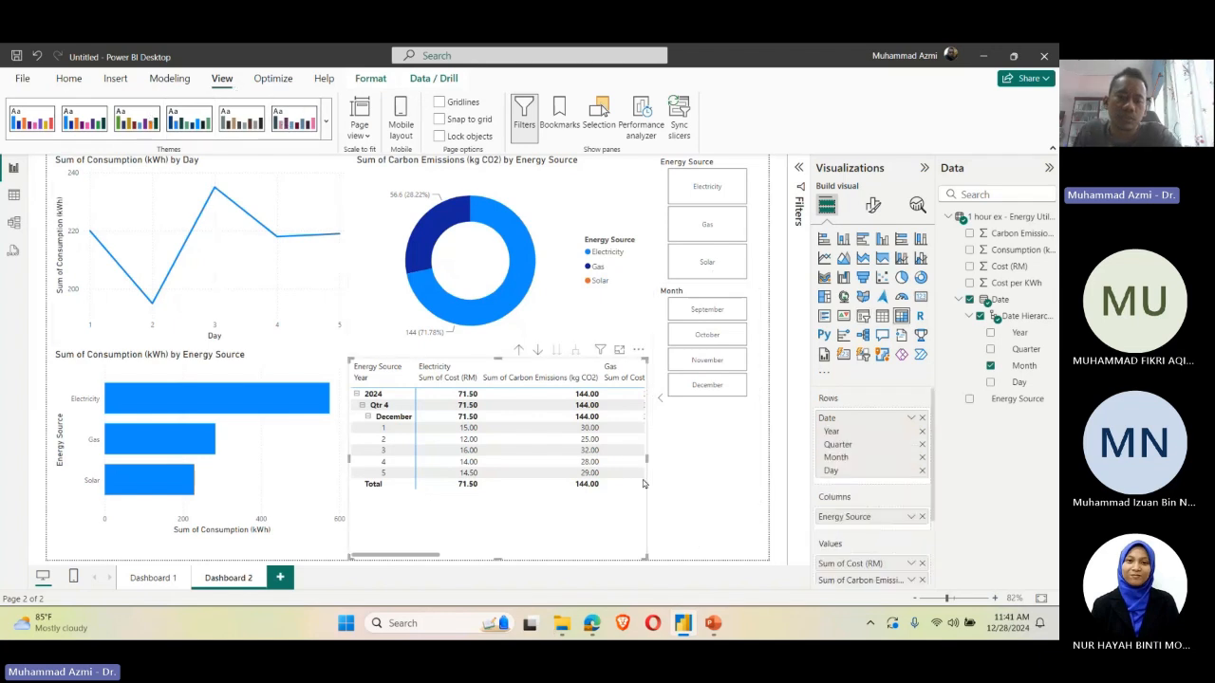
left_click(702, 548)
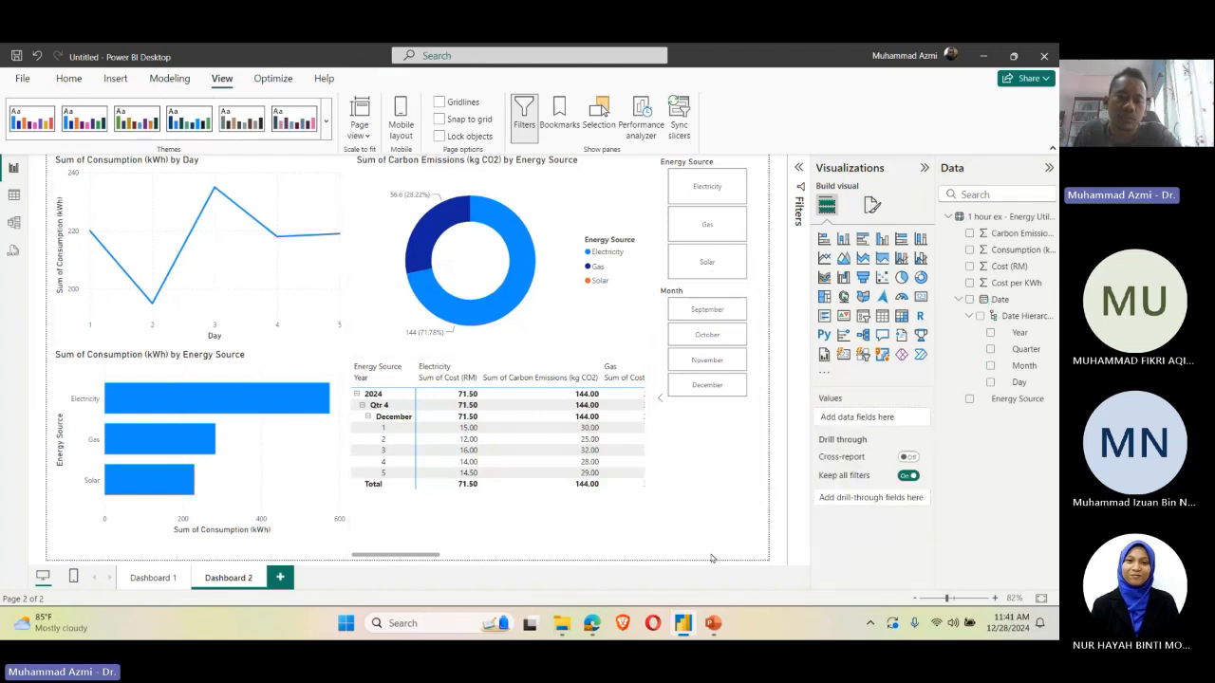
left_click(82, 133)
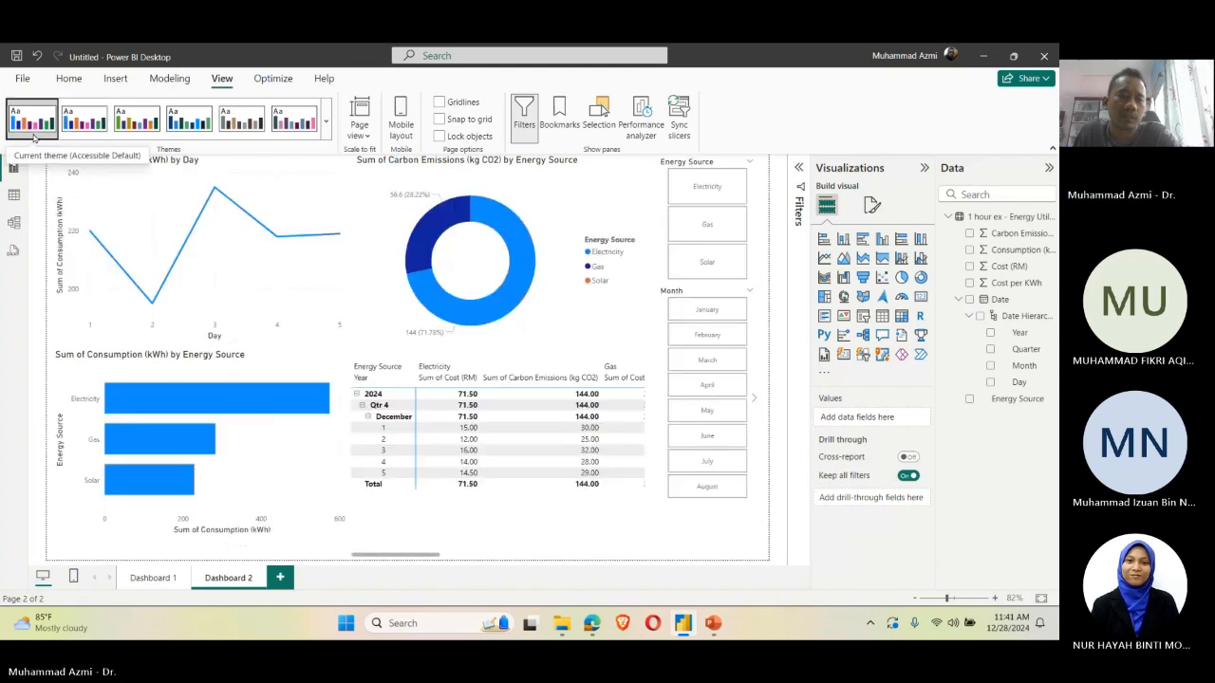
left_click(134, 125)
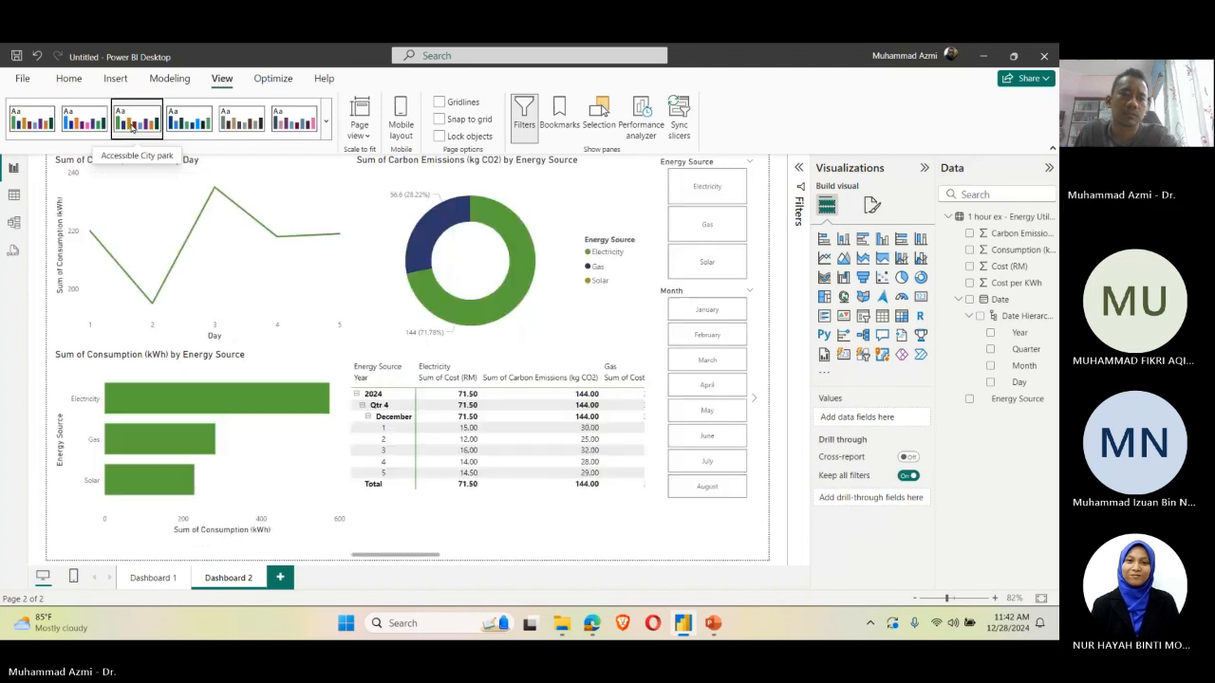
left_click(185, 118)
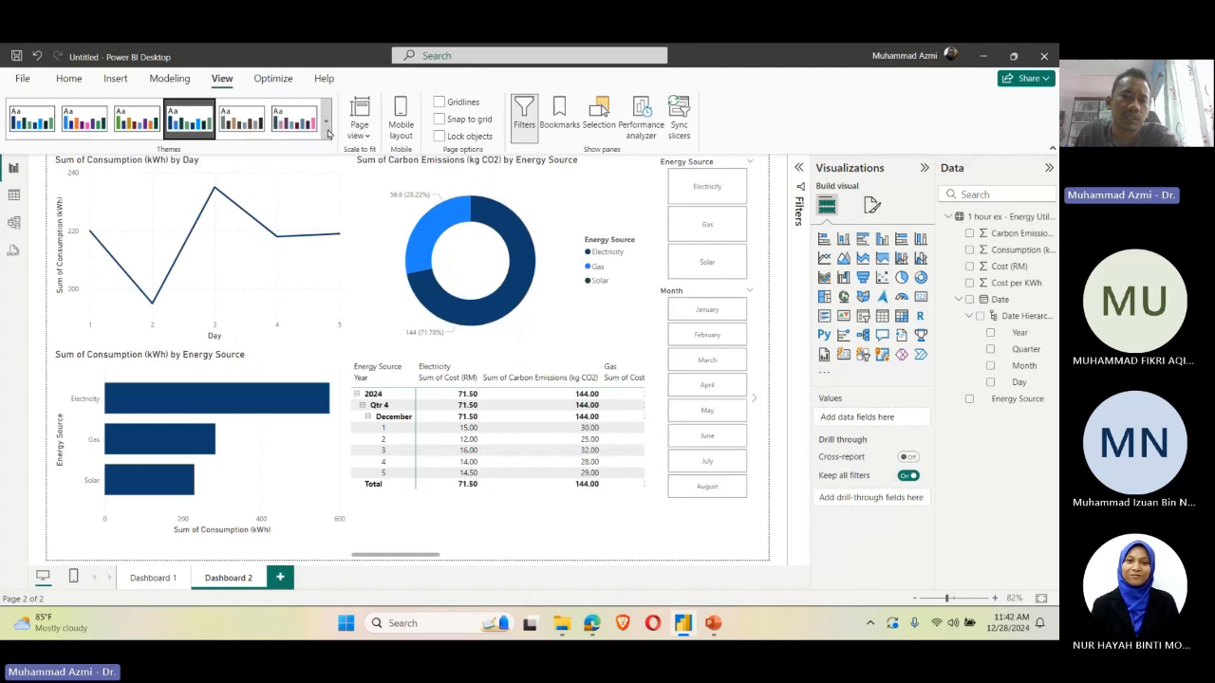
Step: Try a navy-and-red built-in theme from the full theme gallery, and apply the Electric theme instead
left_click(325, 123)
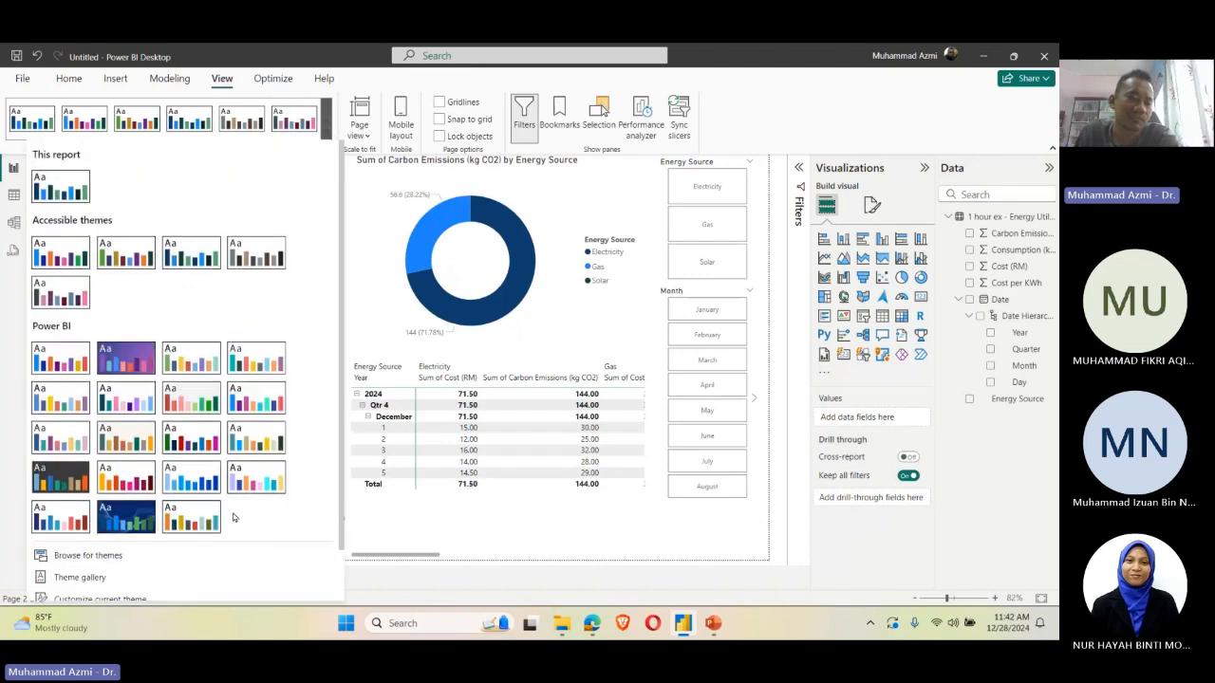
left_click(65, 523)
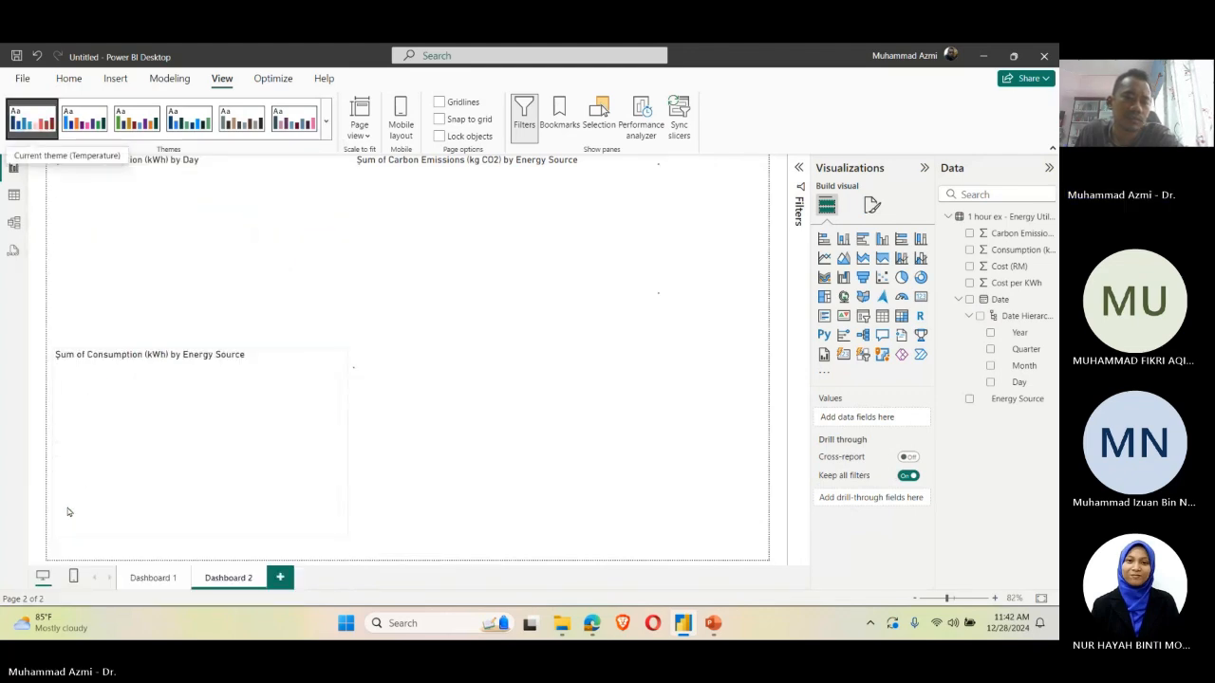
left_click(328, 124)
scroll(221, 473, "down", 1)
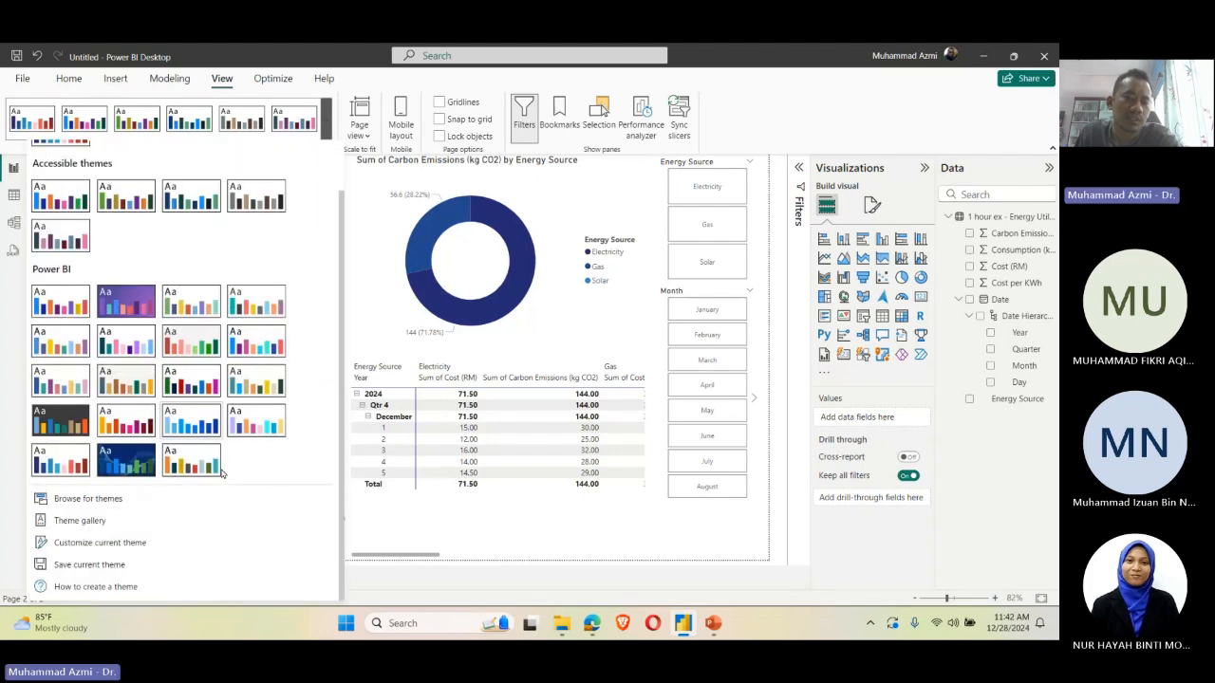
scroll(126, 361, "up", 1)
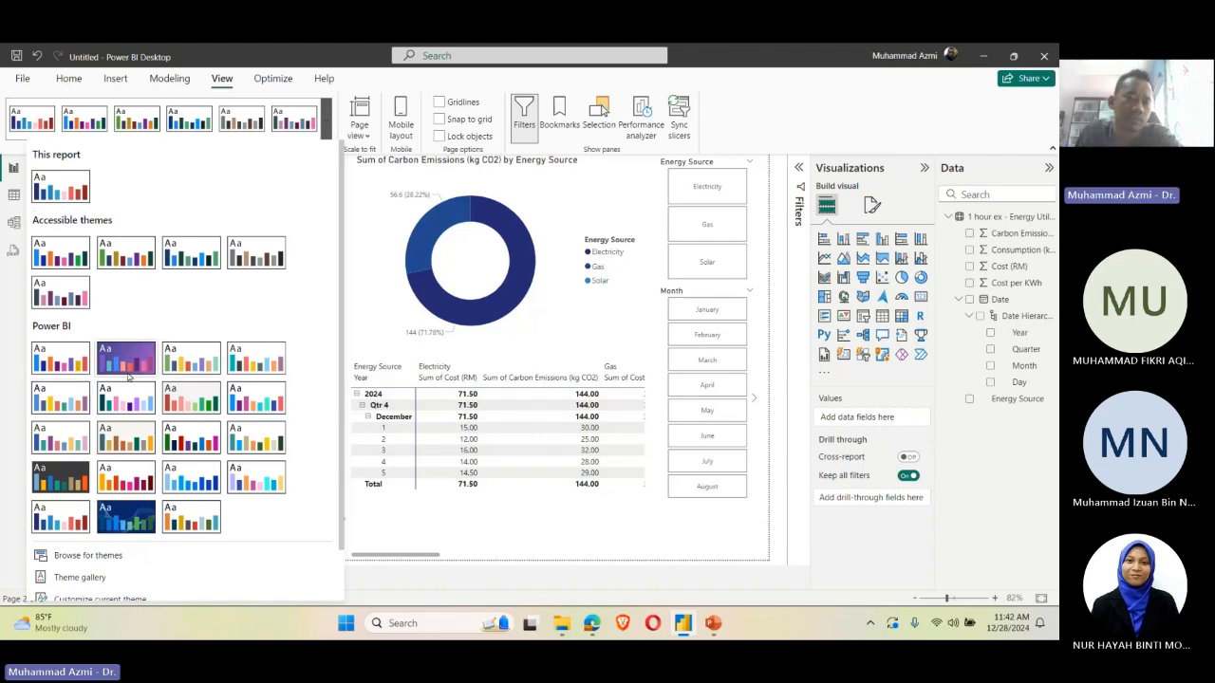
left_click(239, 400)
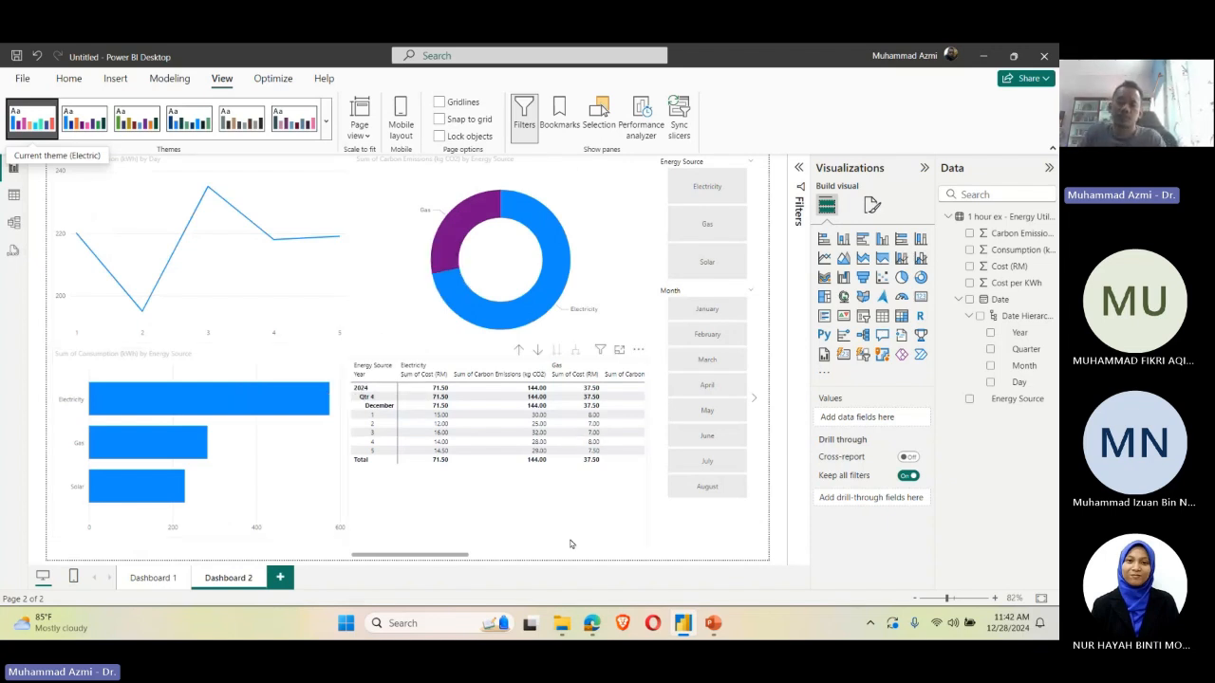
Step: Examine the donut chart's visual and general formatting options, including its effects and title settings
left_click(596, 244)
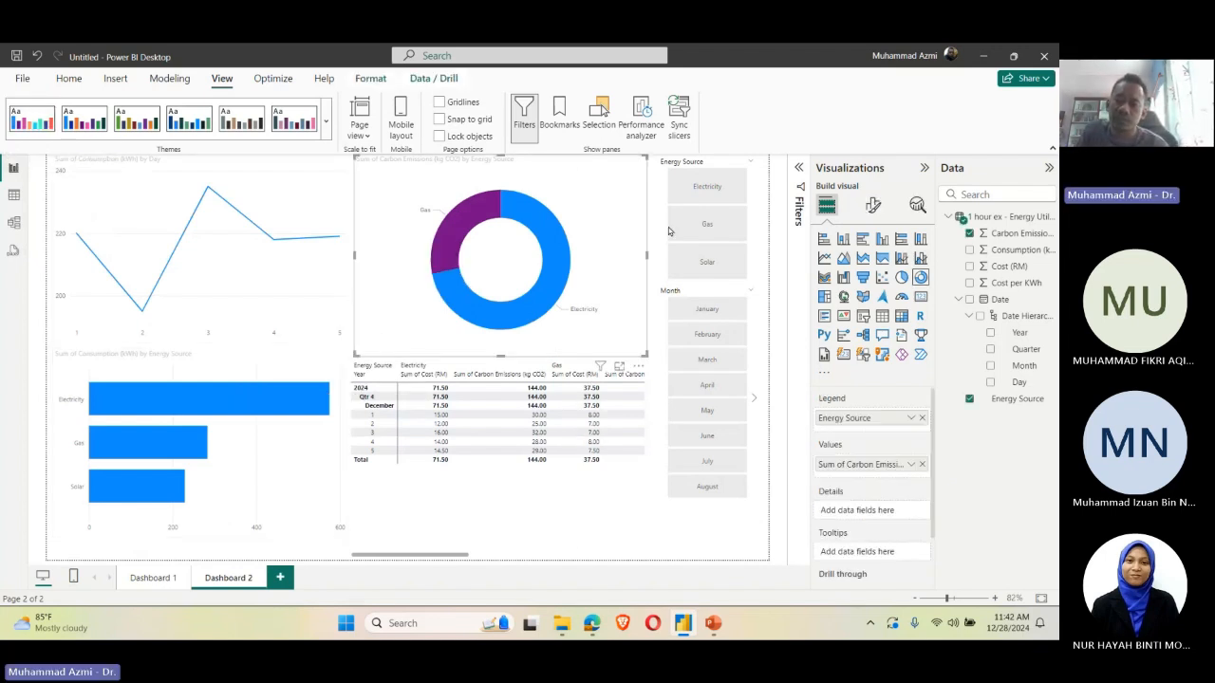
left_click(871, 207)
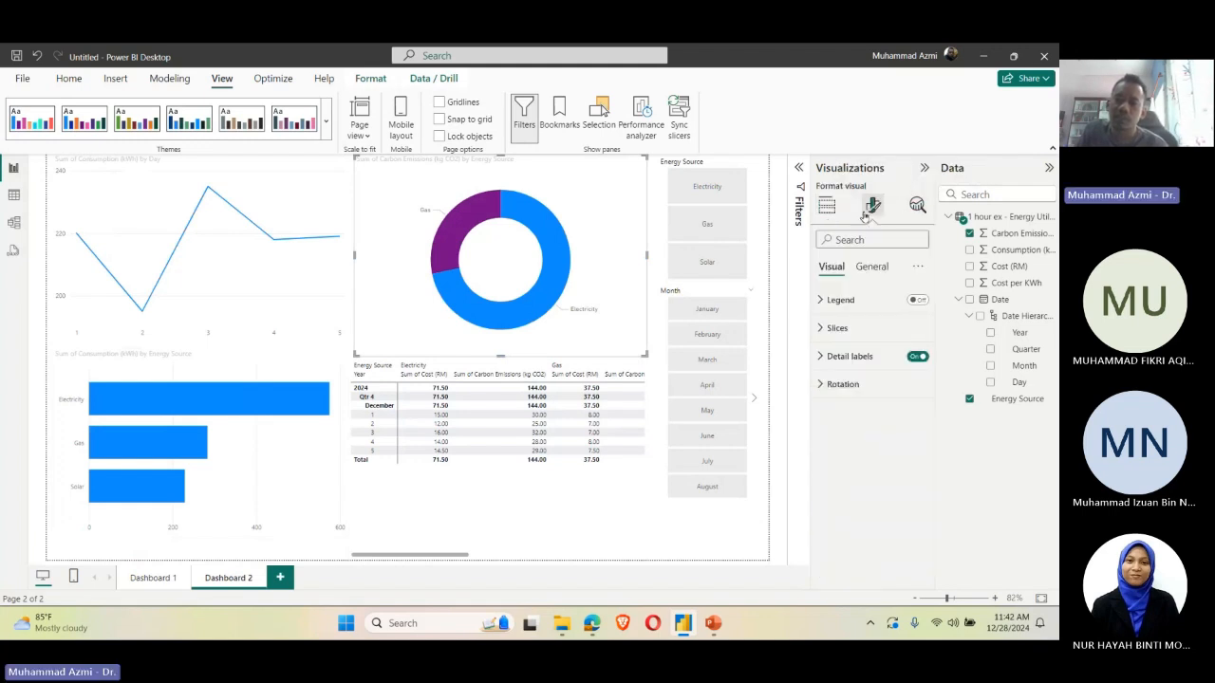
left_click(873, 268)
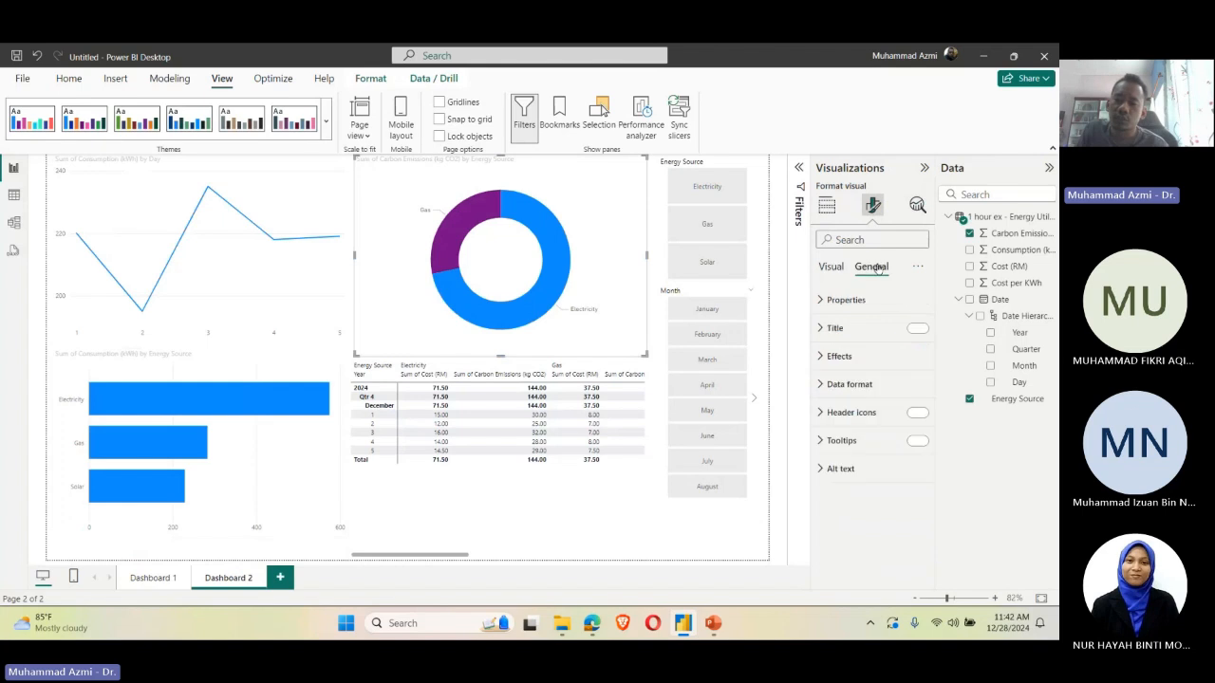
left_click(839, 356)
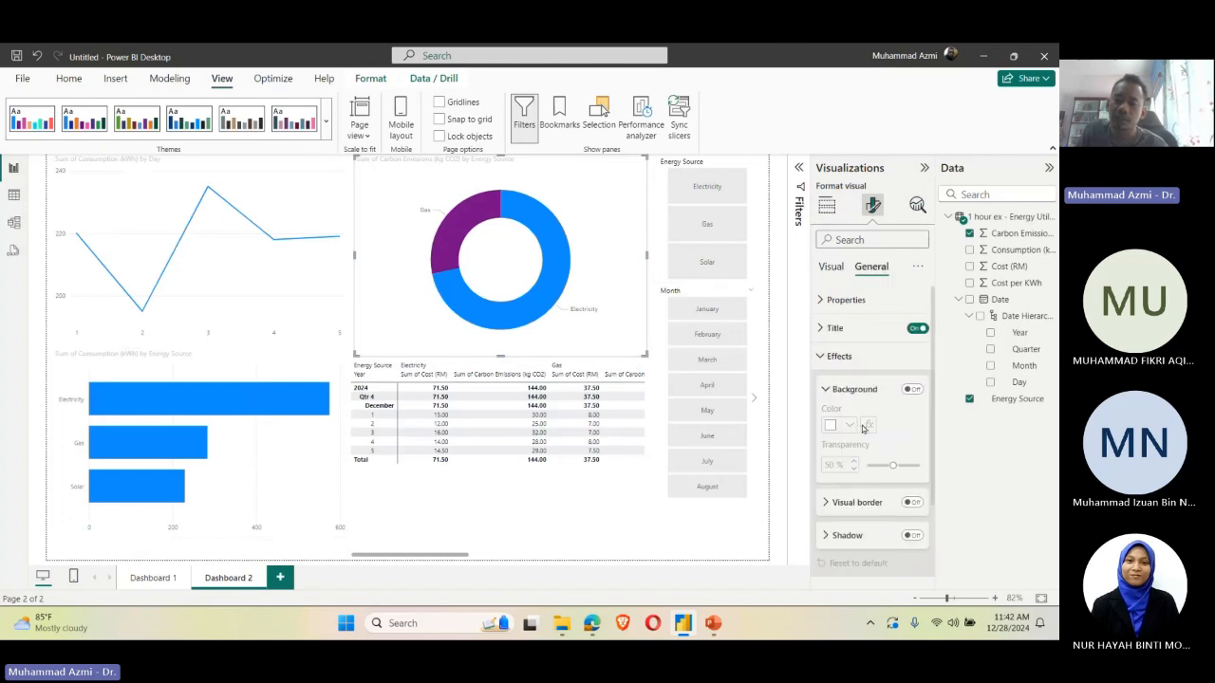
left_click(834, 328)
left_click(834, 328)
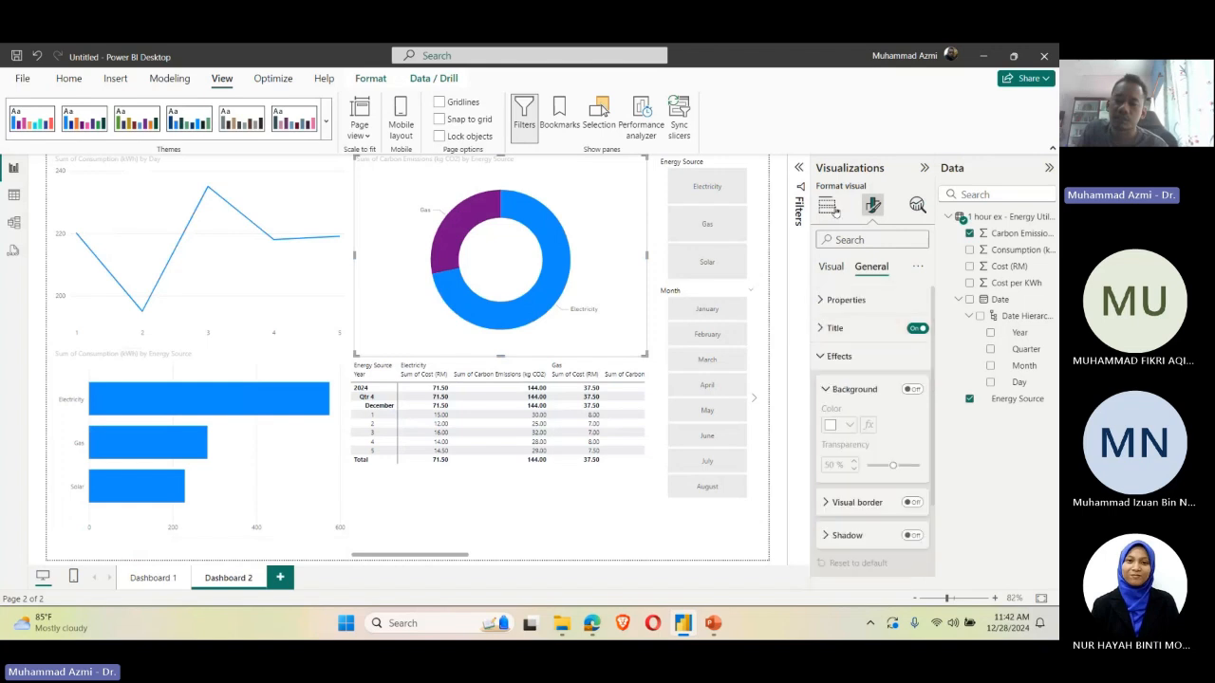
left_click(835, 329)
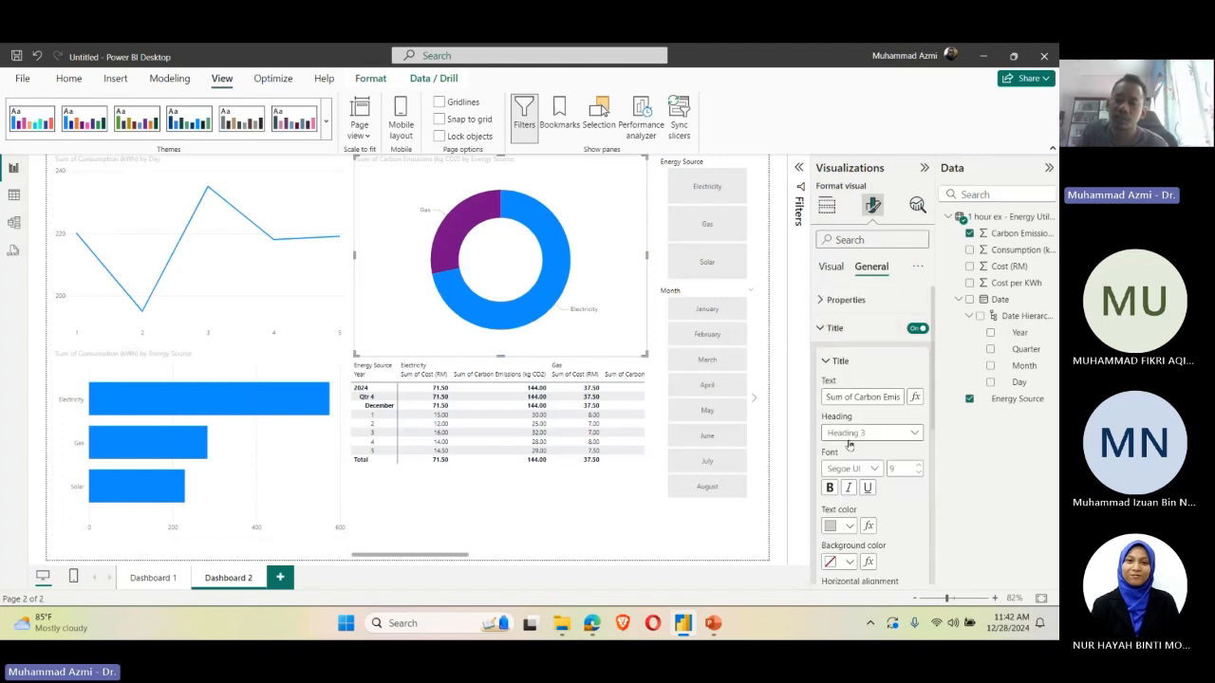
left_click(841, 361)
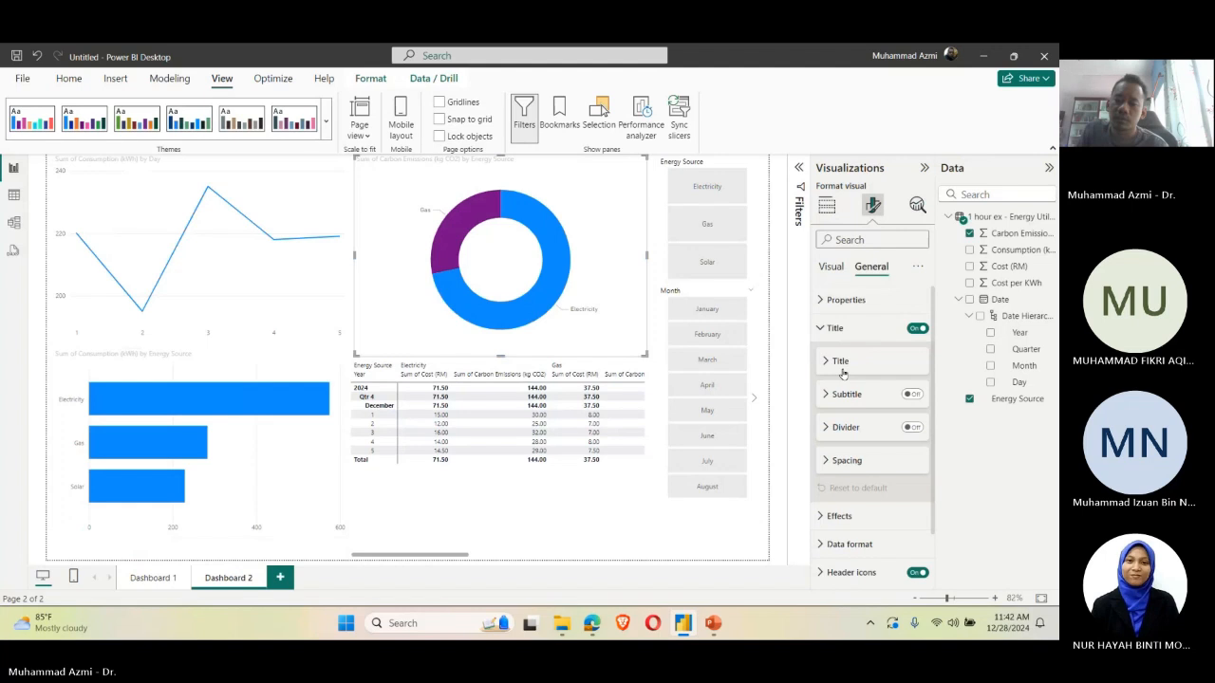
left_click(841, 427)
left_click(842, 427)
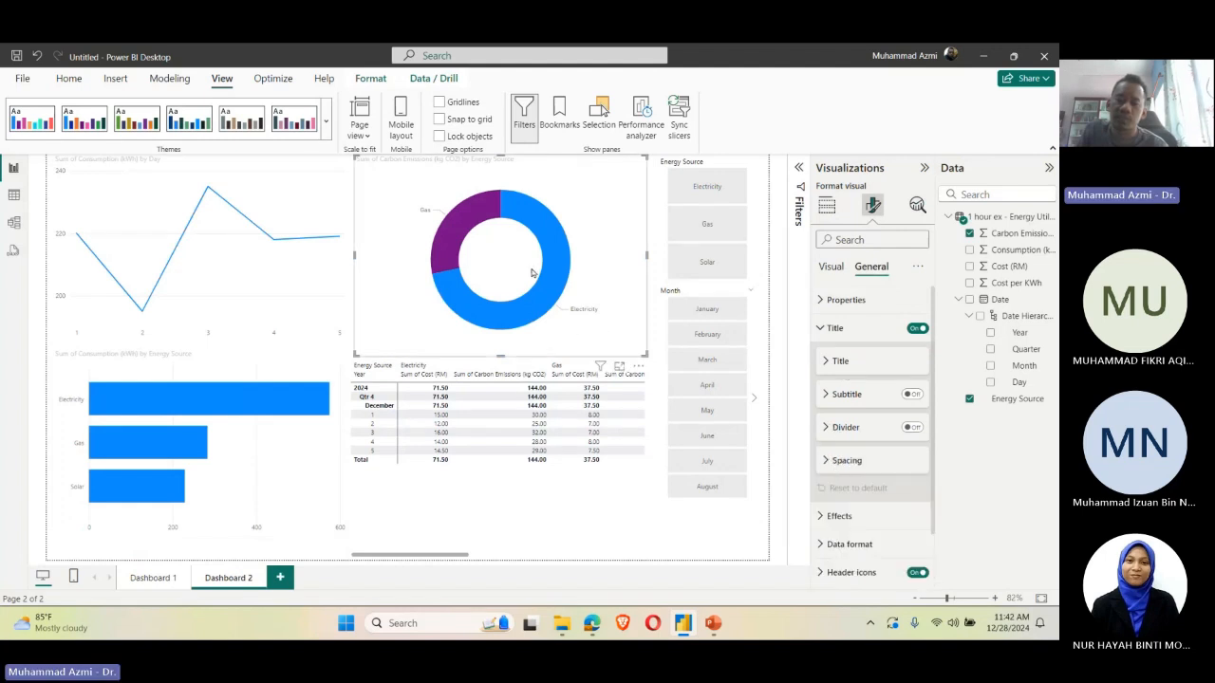
left_click(916, 266)
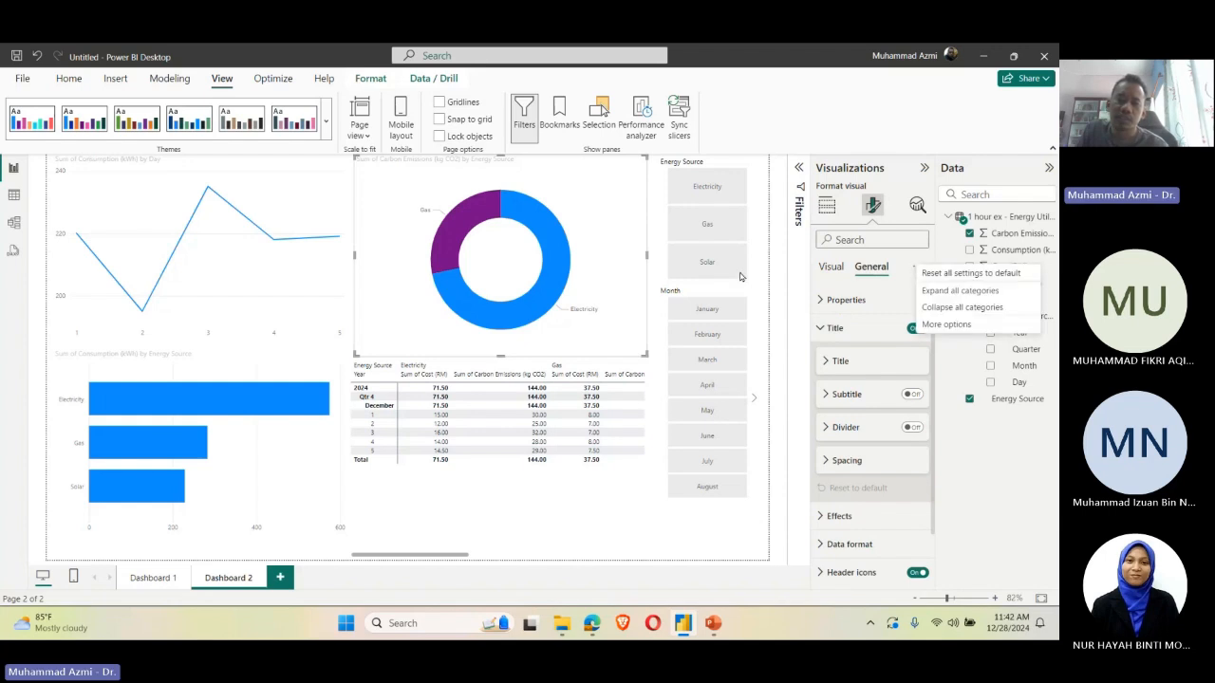
left_click(623, 512)
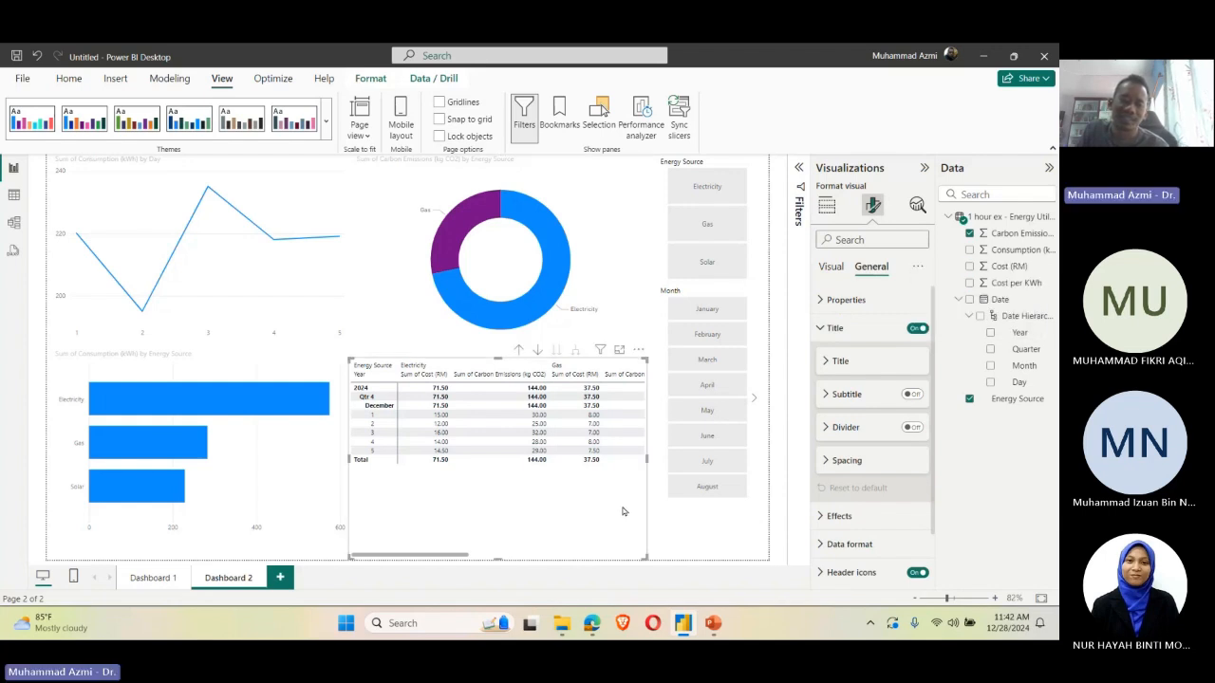
Step: Replace the Electric theme with the Accessible Default report theme
left_click(675, 520)
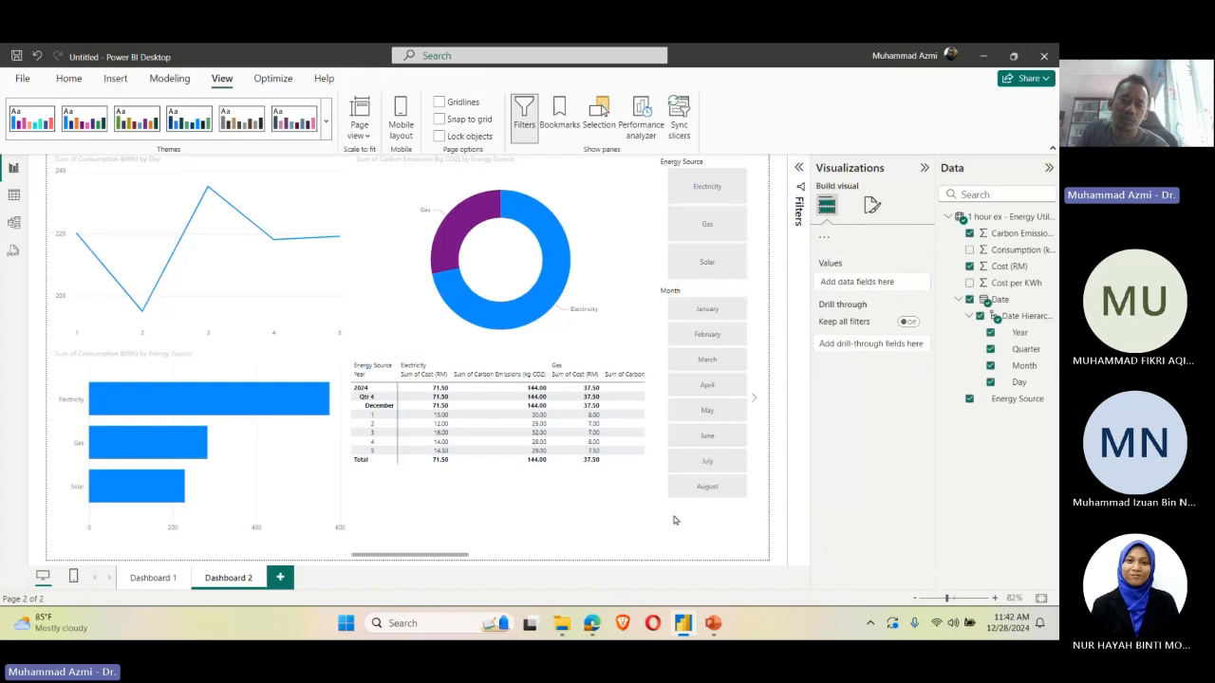
left_click(330, 123)
left_click(80, 190)
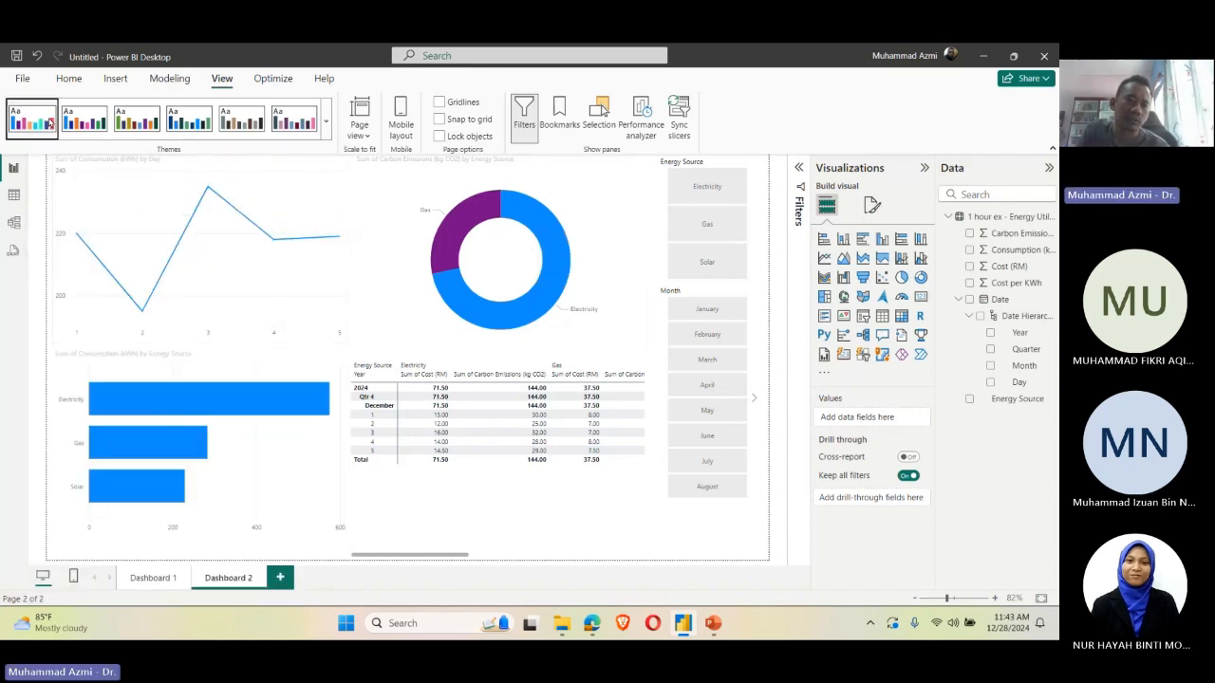
left_click(326, 122)
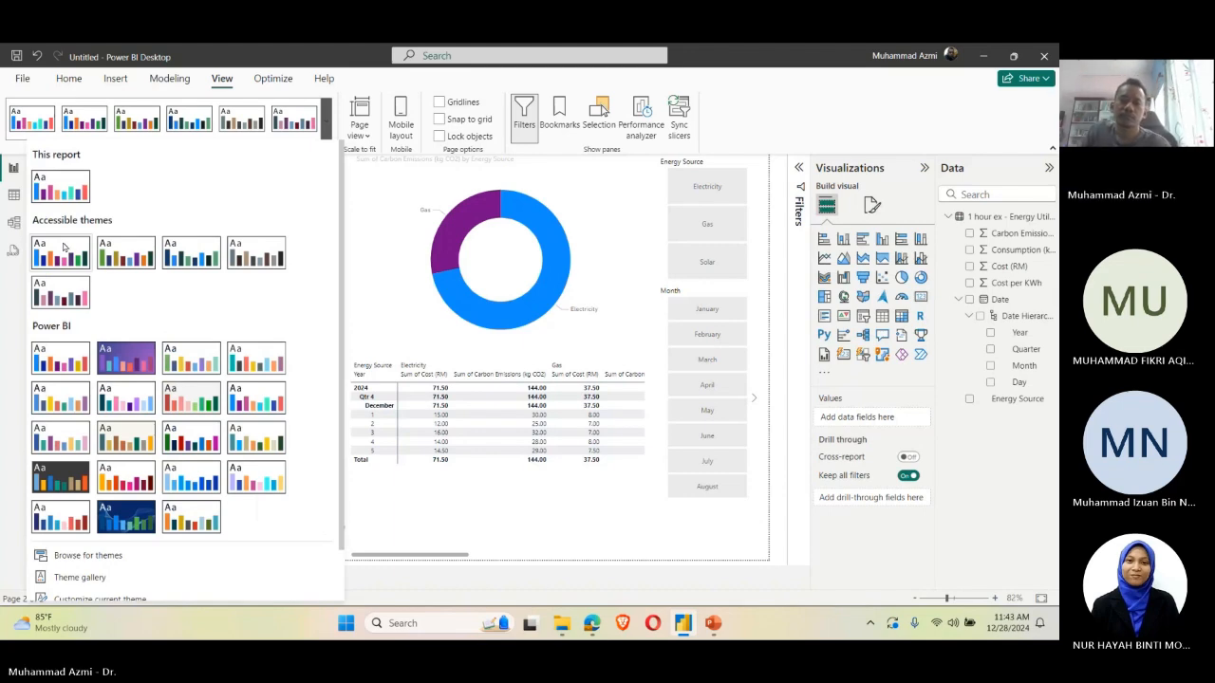
Step: Cross-highlight the dashboard visuals by the Electricity slice of the donut chart
left_click(516, 275)
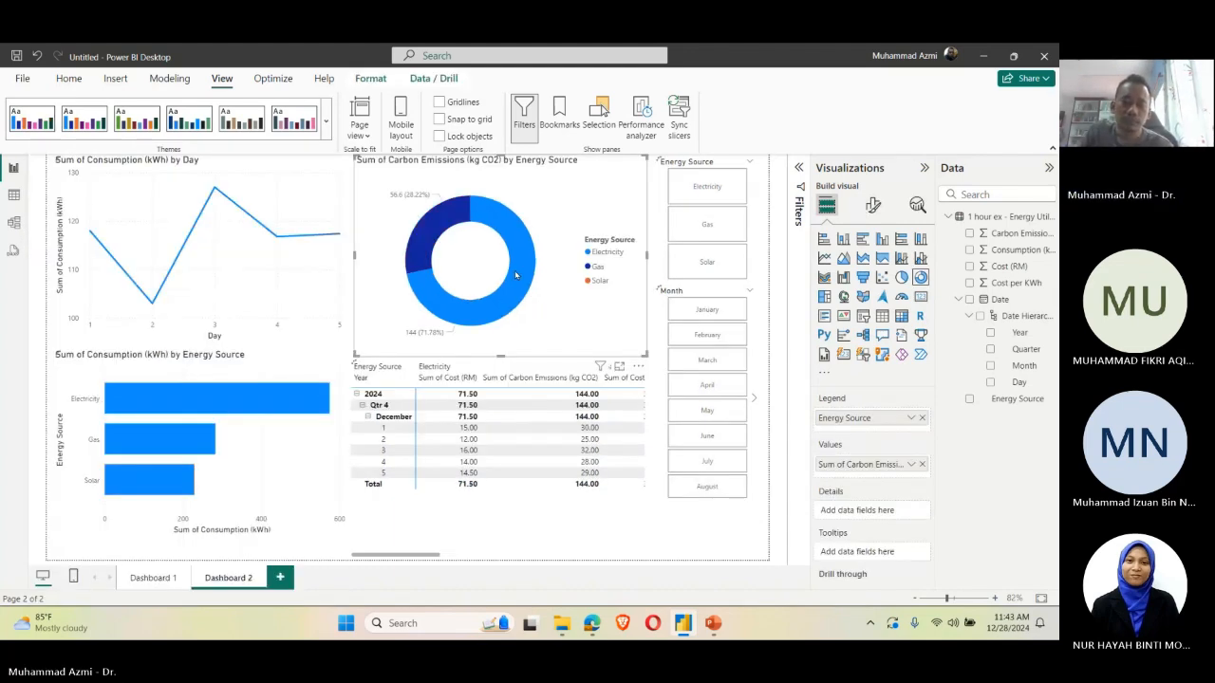
left_click(517, 275)
left_click(670, 526)
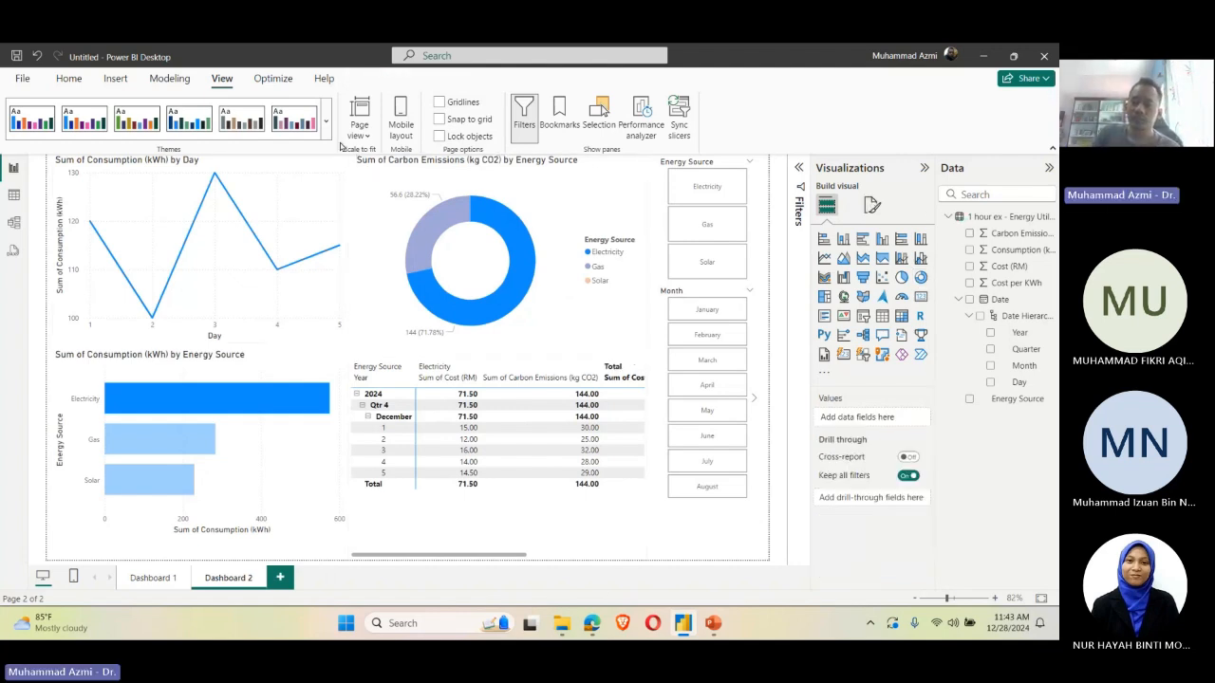
Step: Collapse the Visualizations and Data panes to widen the report view, and switch to the Dashboard 1 page
left_click(924, 168)
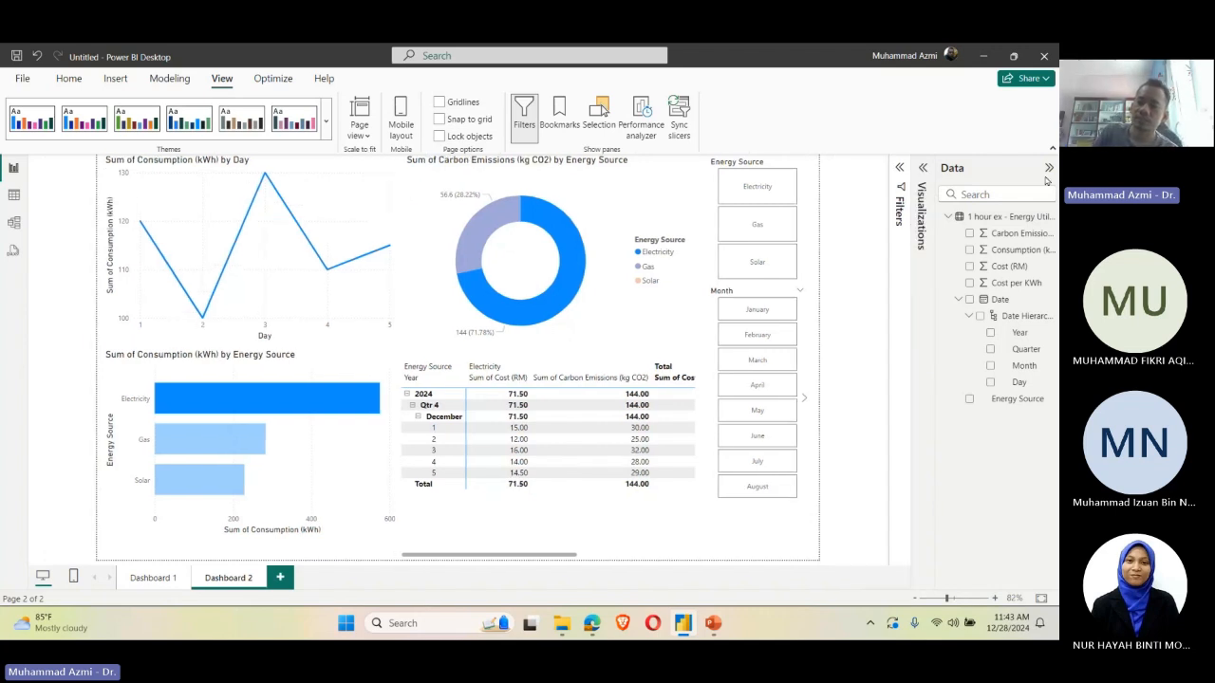
left_click(1048, 168)
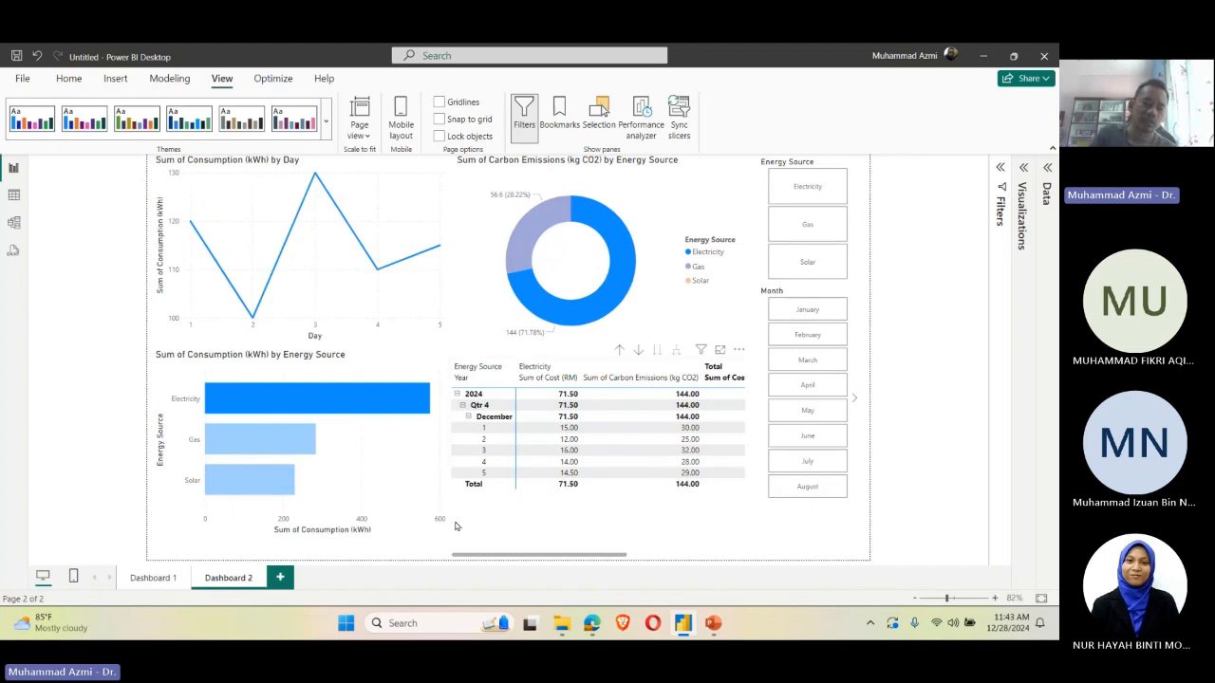
left_click(169, 581)
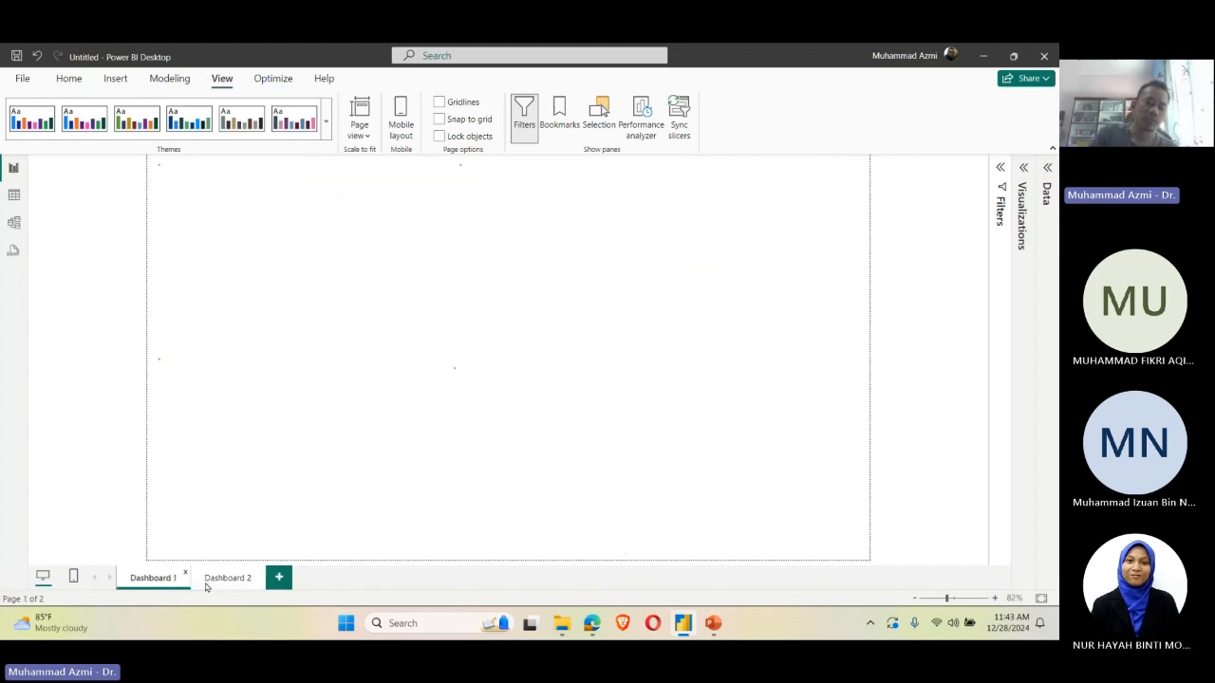
Step: Auto-create a mobile layout for the Dashboard 2 page and review how its visuals are stacked
left_click(227, 579)
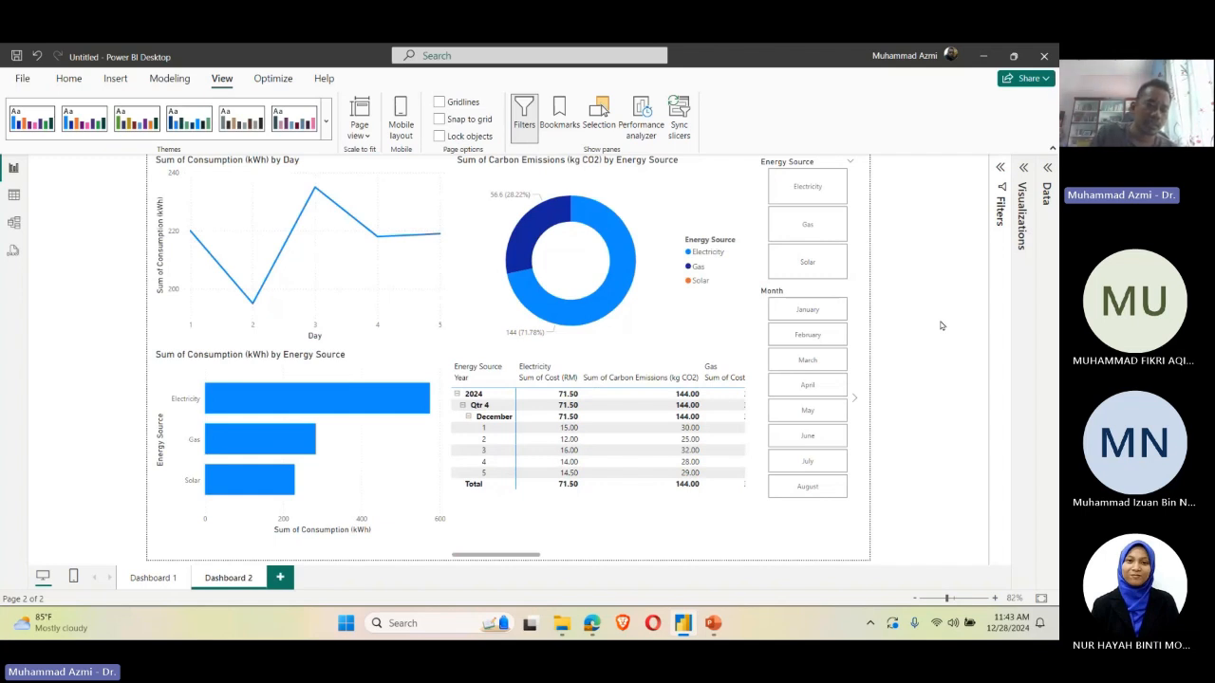
left_click(72, 576)
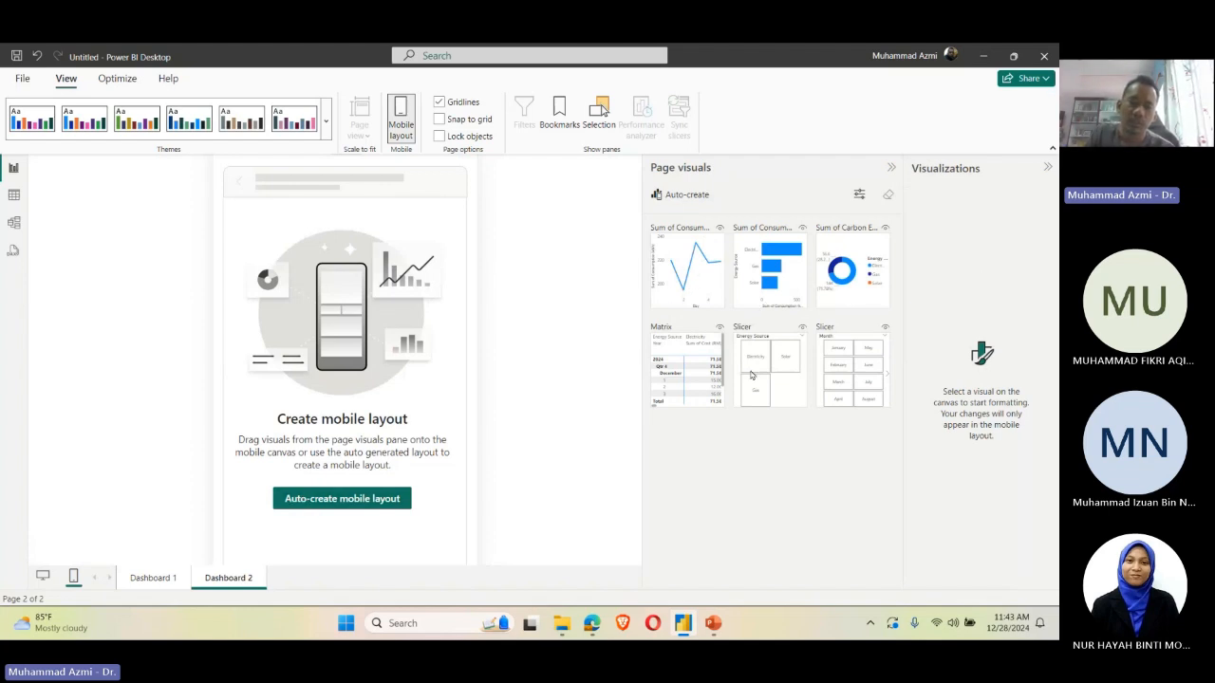
left_click(333, 504)
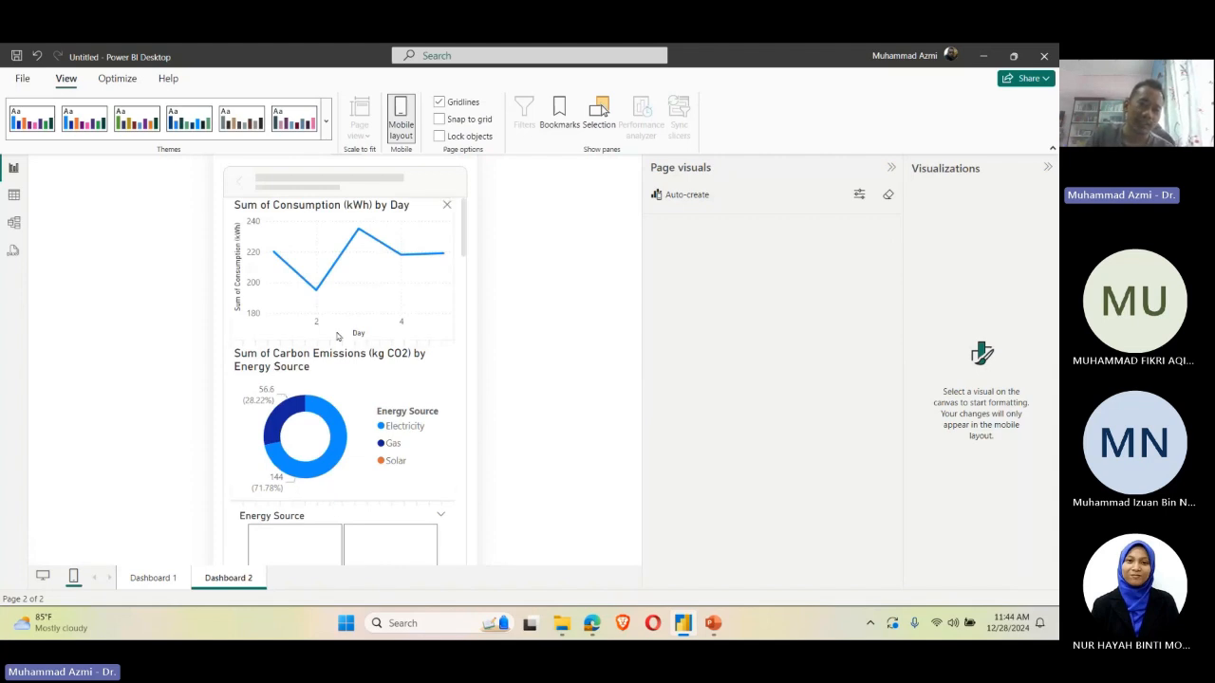
scroll(361, 332, "down", 4)
scroll(390, 324, "down", 8)
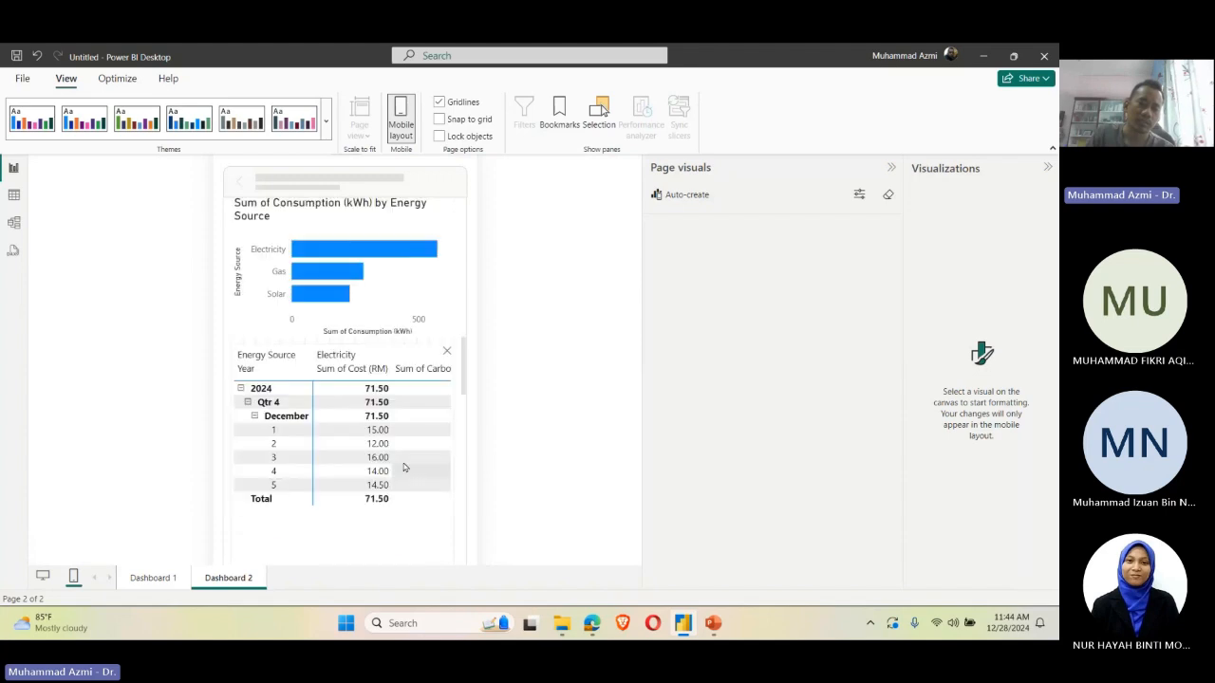
scroll(389, 465, "up", 10)
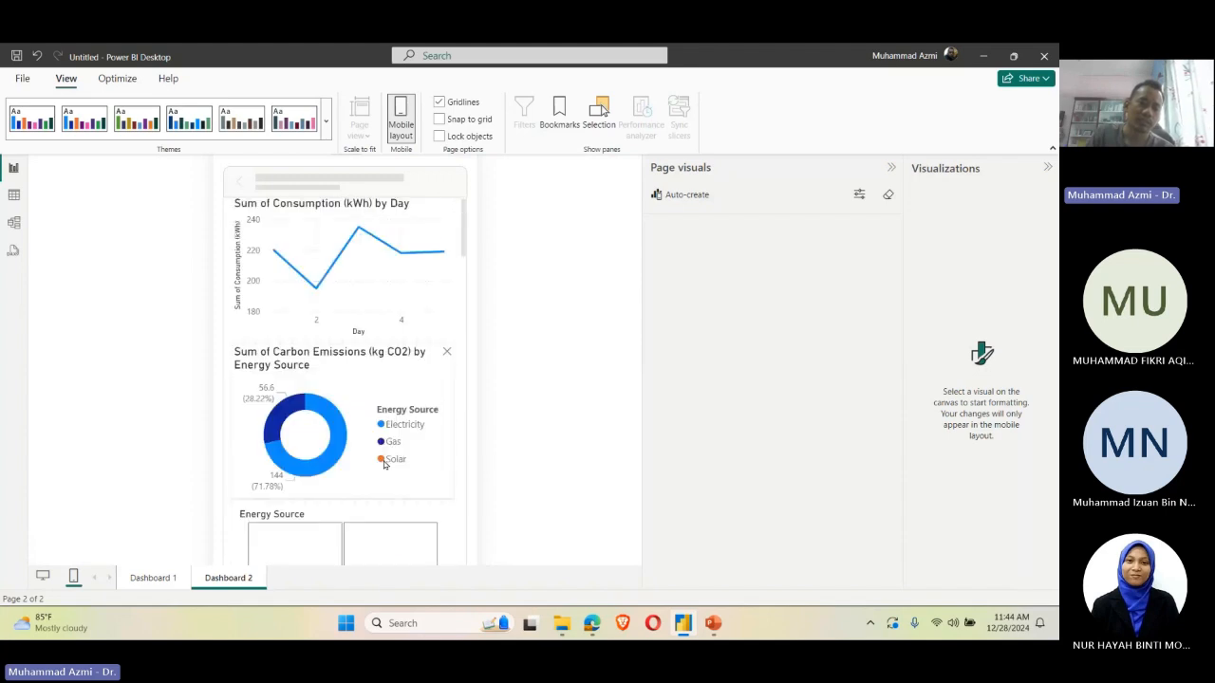
scroll(384, 464, "down", 5)
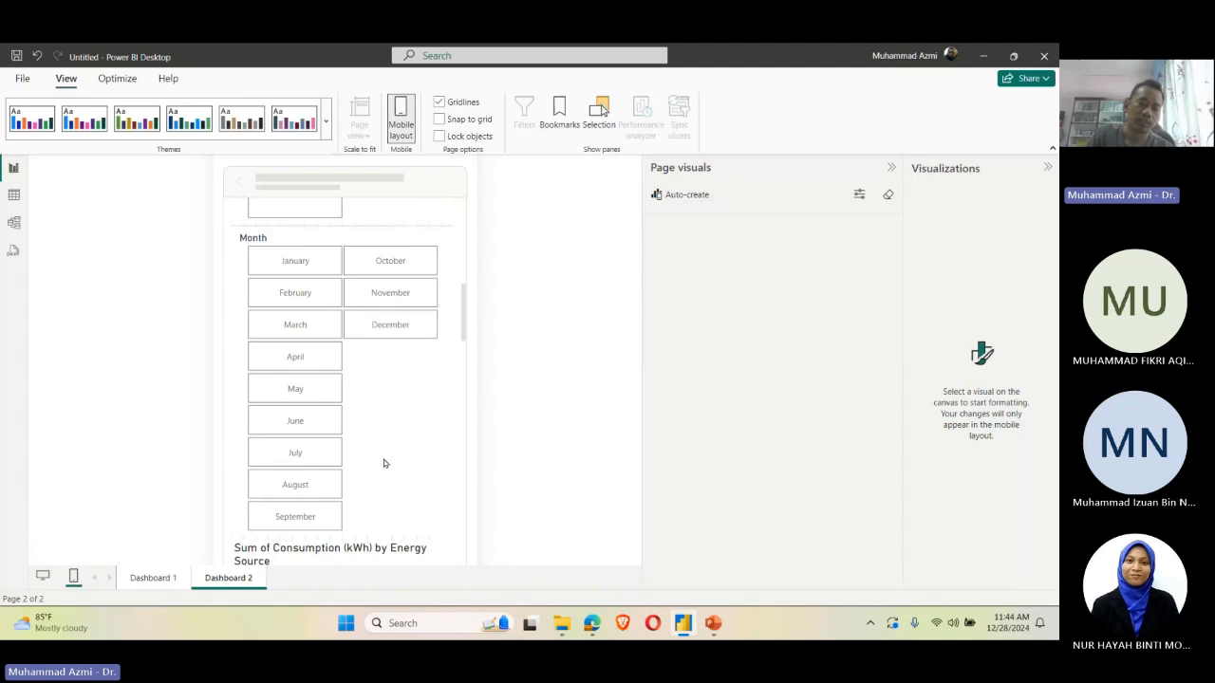
Step: Move the Sum of Consumption (kWh) by Energy Source bar chart up to sit beneath the donut chart in the mobile layout
scroll(383, 463, "down", 5)
left_click(343, 252)
left_click_drag(343, 254, 331, 211)
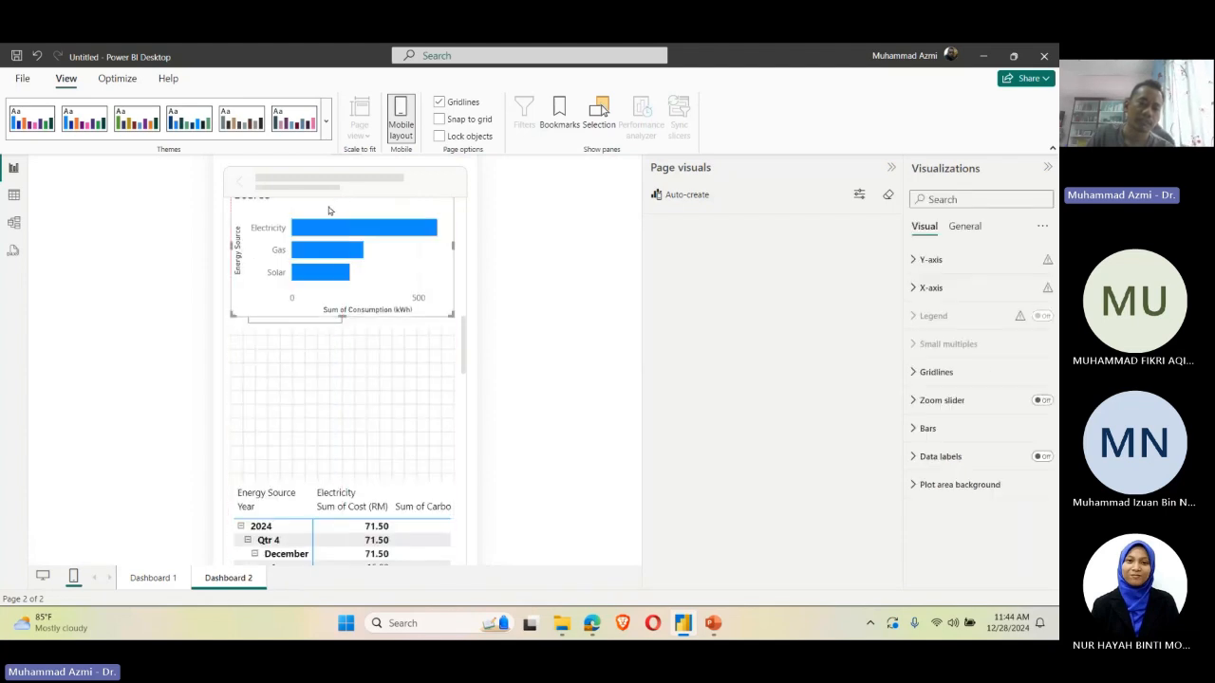
scroll(404, 347, "up", 4)
left_click_drag(370, 538, 343, 221)
scroll(351, 275, "up", 3)
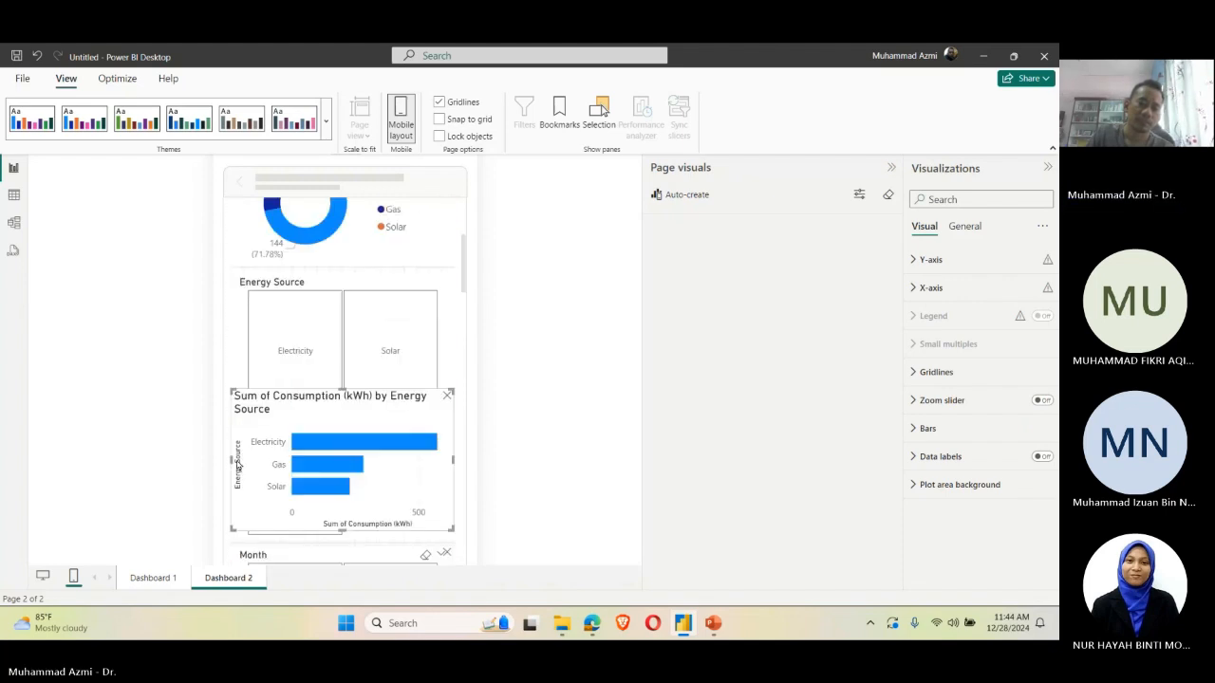
left_click_drag(395, 512, 407, 382)
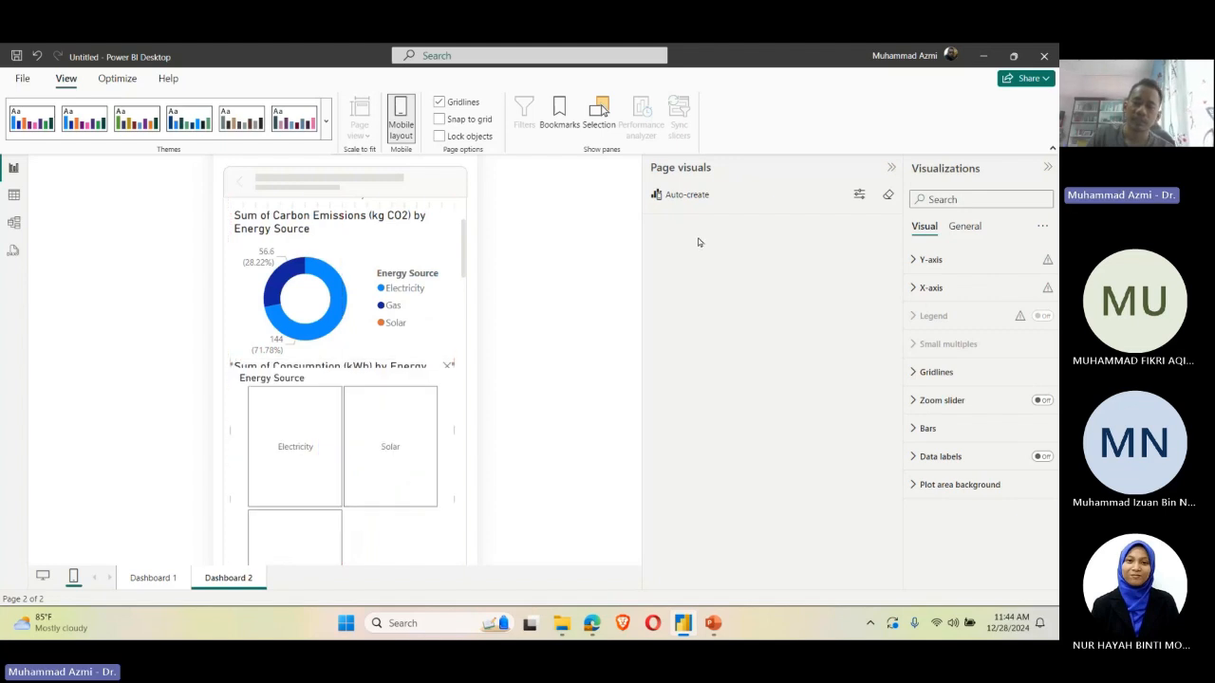
left_click(859, 195)
left_click(387, 397)
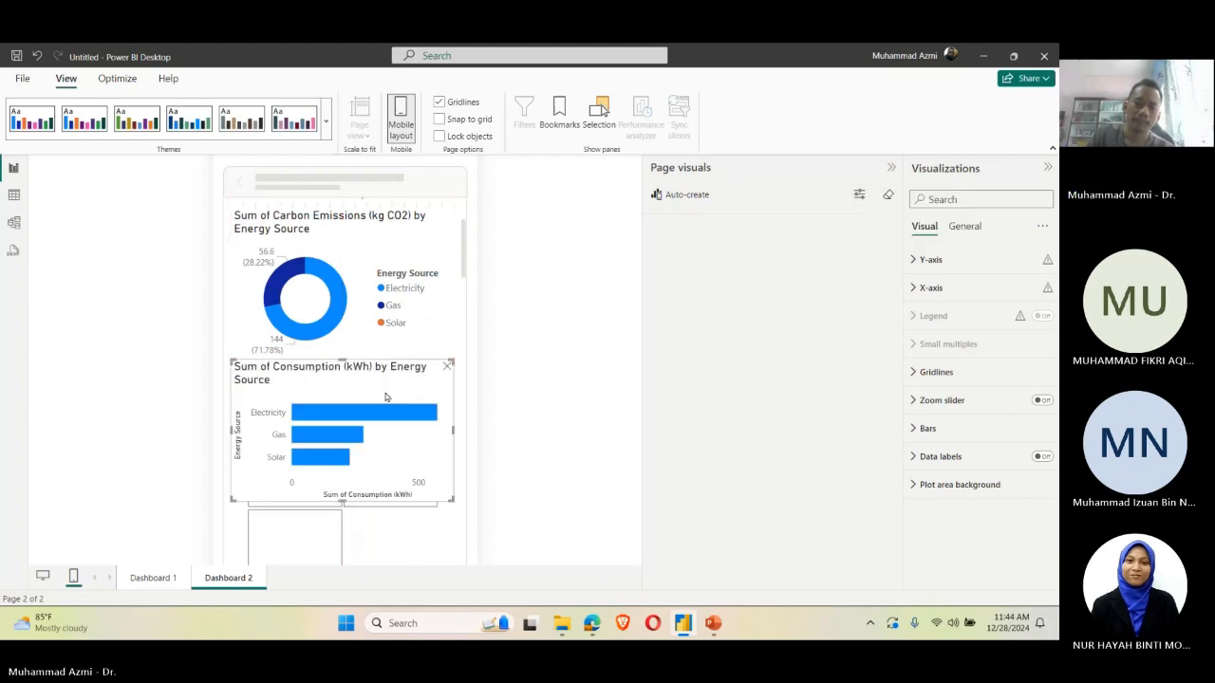
left_click_drag(400, 368, 400, 332)
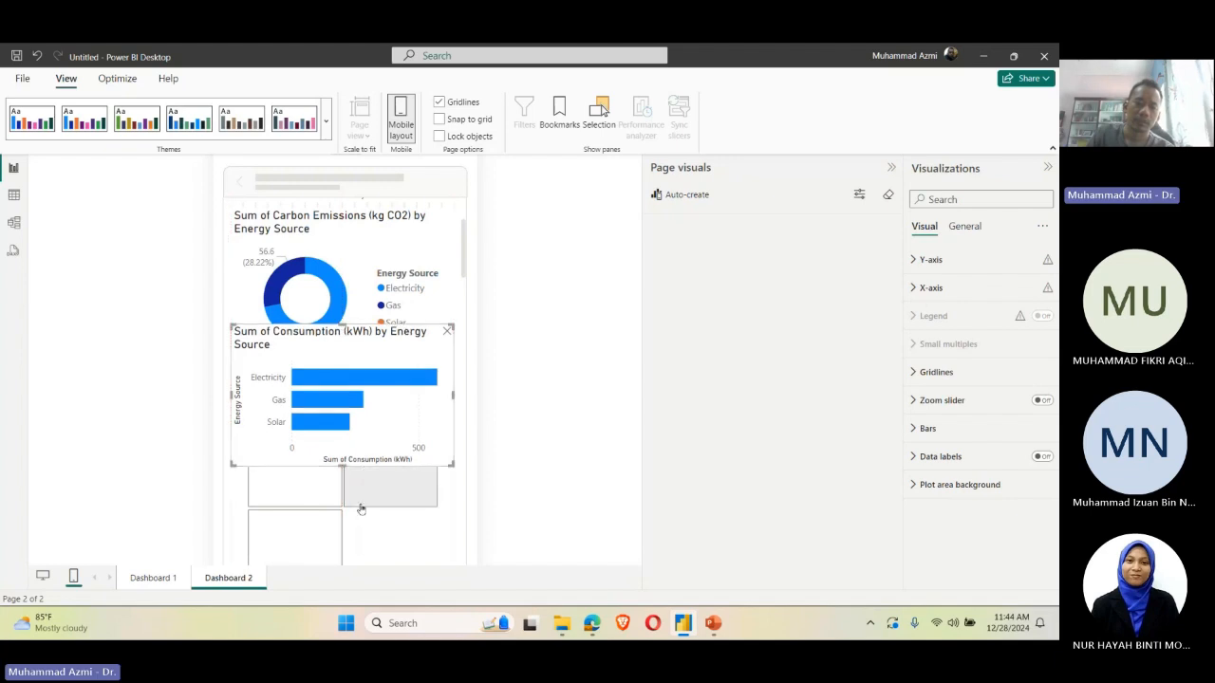
Step: Shift the Energy Source and Month slicers down the mobile canvas to clear space below the bar chart
left_click(360, 510)
left_click(379, 496)
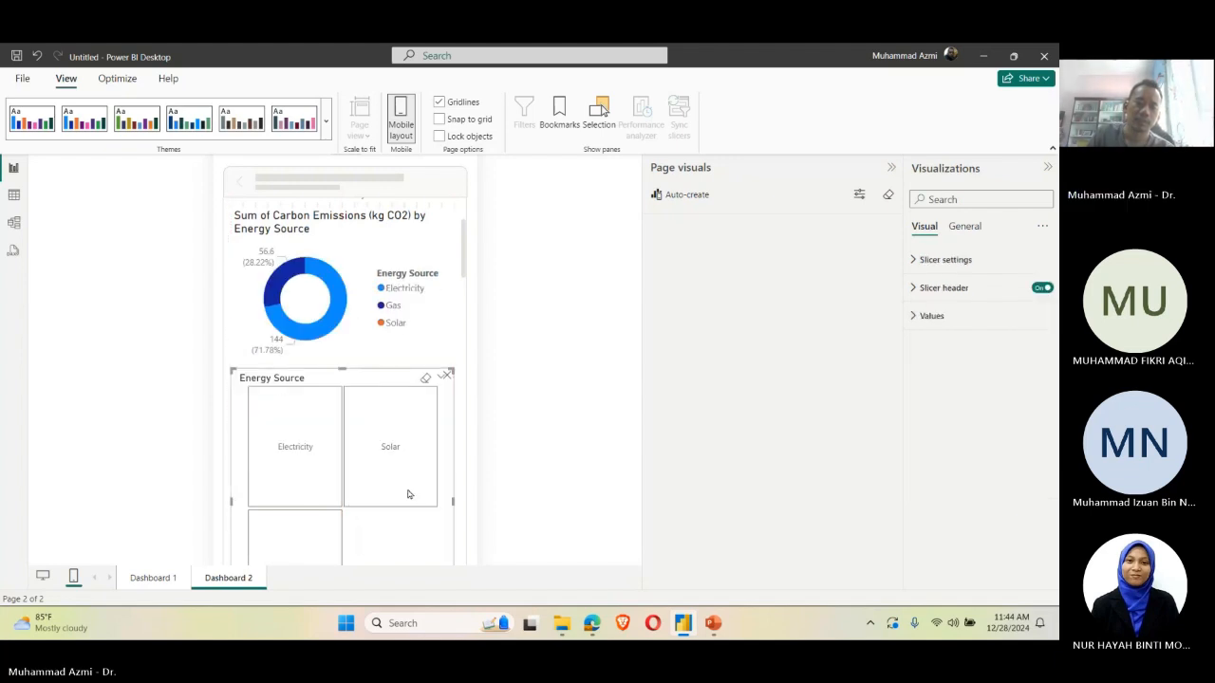
scroll(407, 493, "down", 3)
scroll(423, 315, "up", 4)
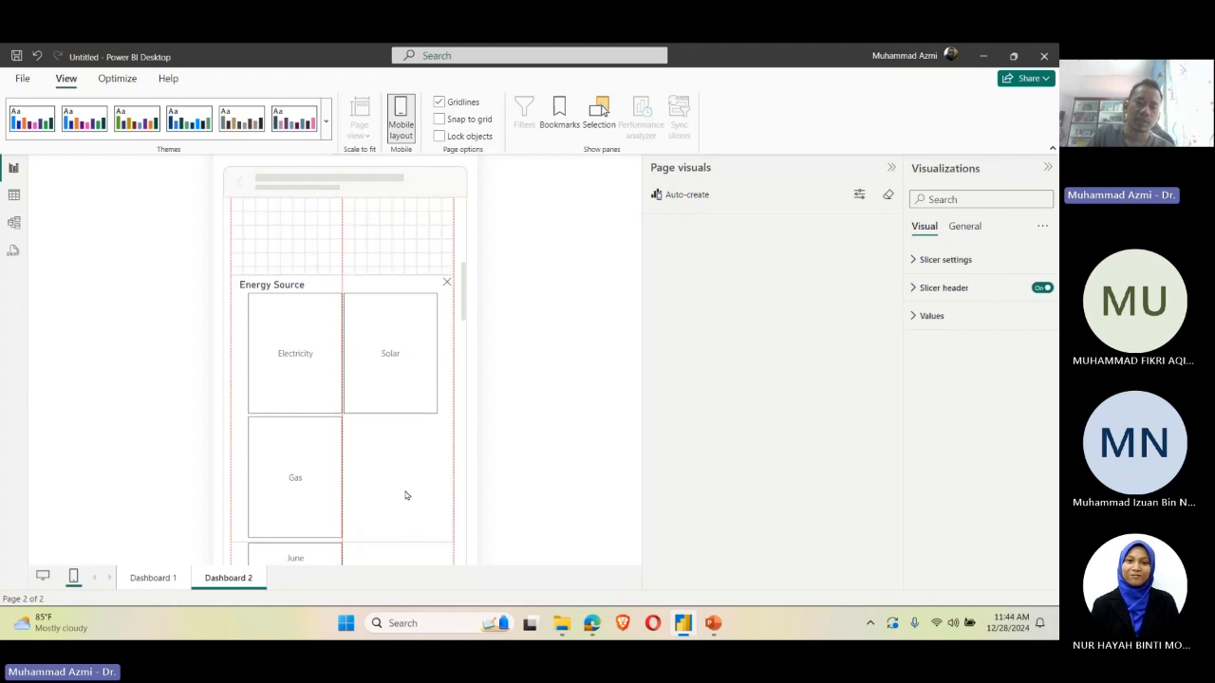
scroll(404, 426, "down", 5)
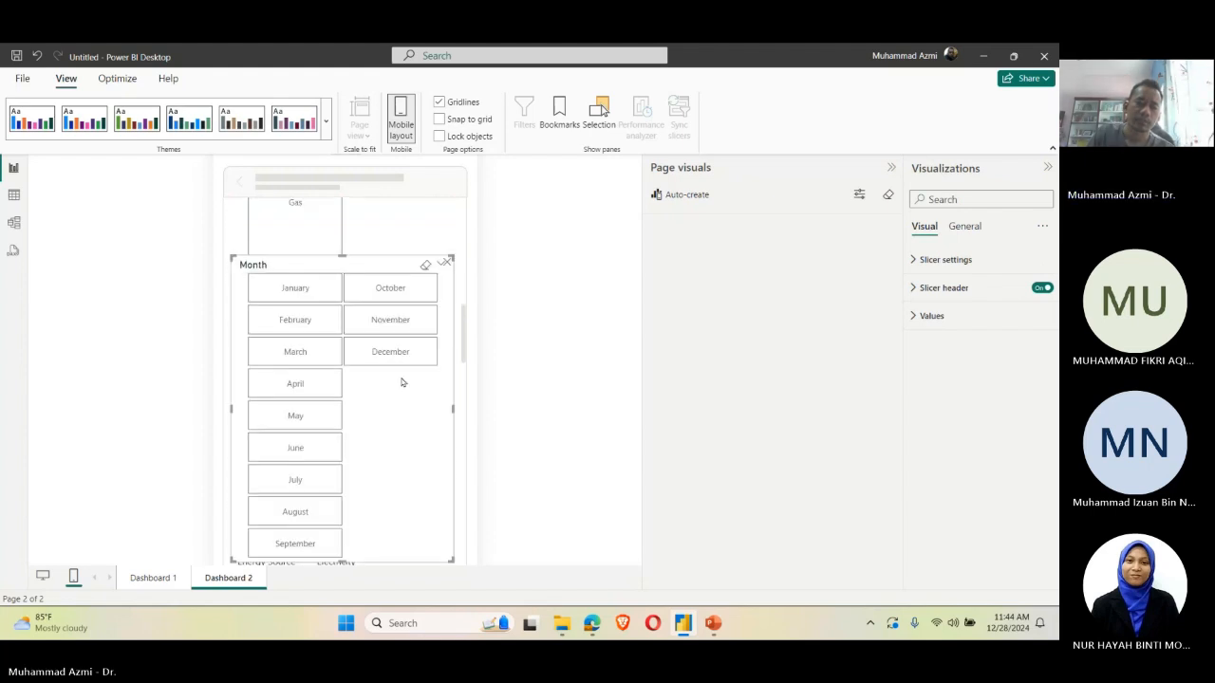
scroll(381, 414, "down", 3)
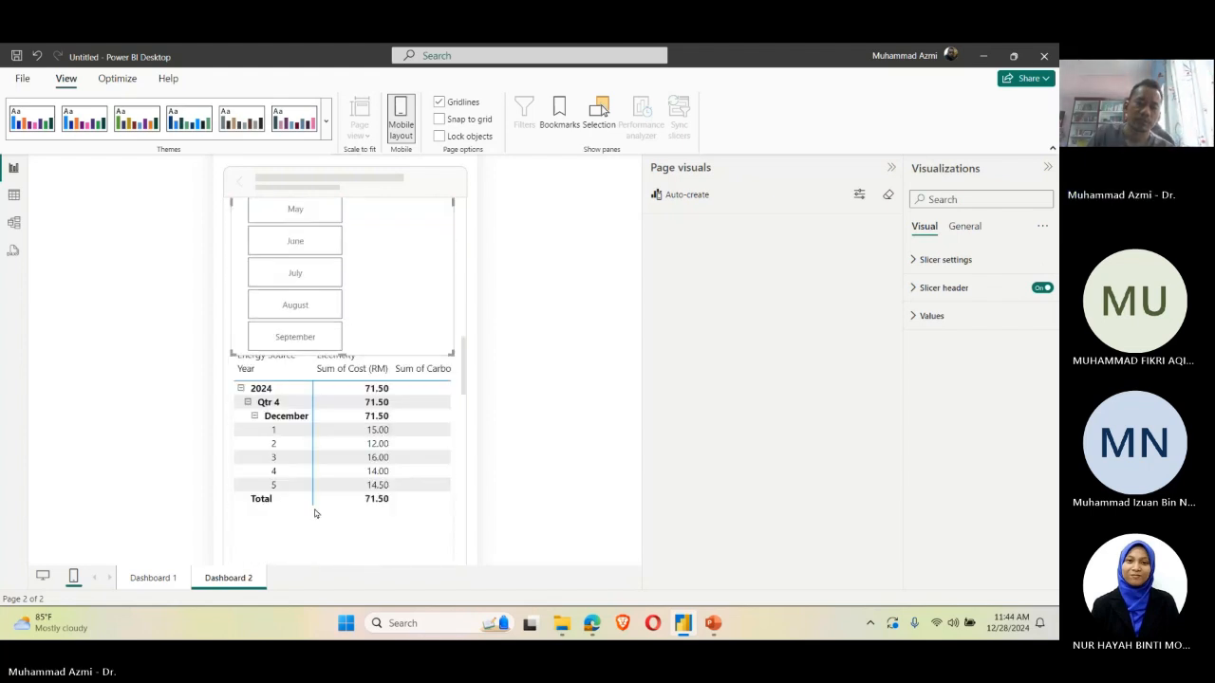
Step: Move the cost and carbon emissions matrix up the mobile canvas, below the bar chart and ahead of the slicers
left_click(305, 500)
scroll(326, 313, "down", 3)
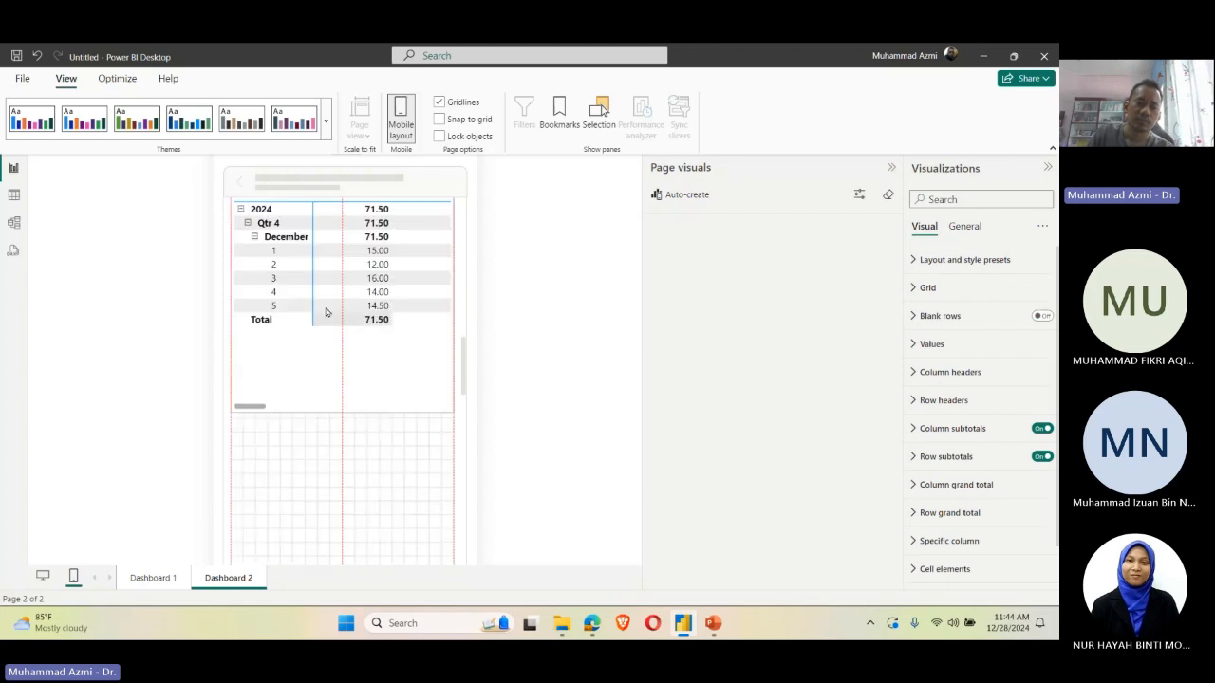
scroll(331, 335, "up", 4)
scroll(379, 428, "down", 1)
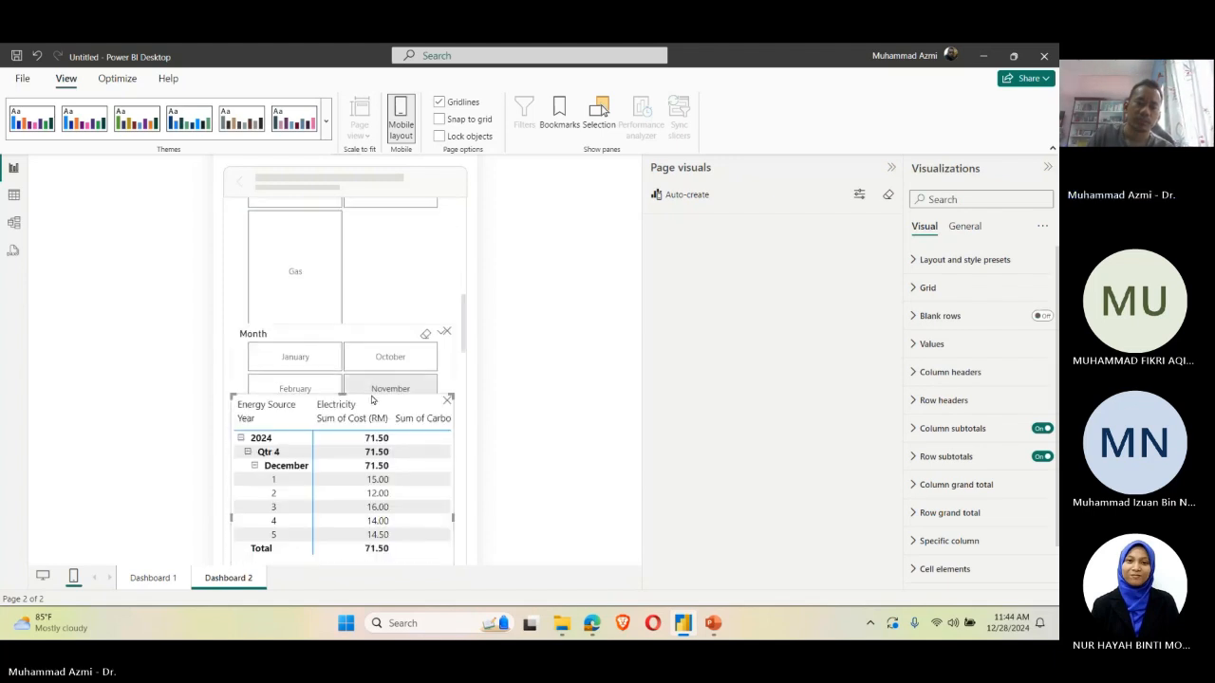
scroll(394, 527, "down", 1)
left_click_drag(389, 516, 395, 368)
scroll(395, 368, "up", 3)
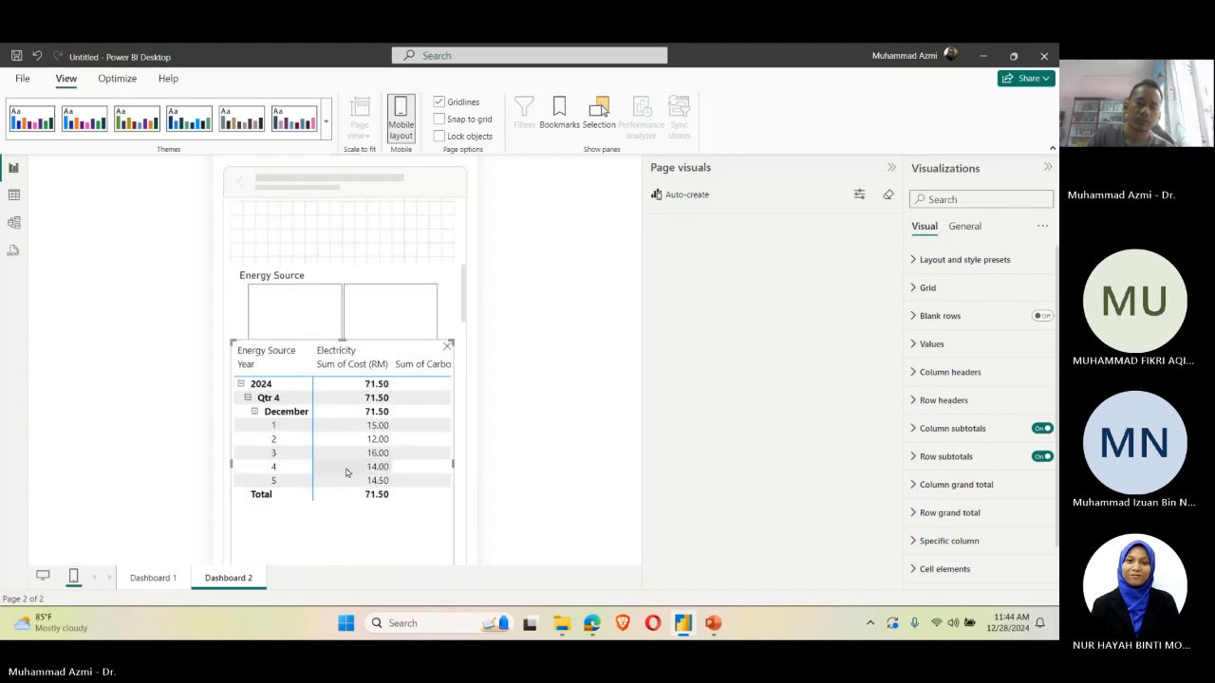
scroll(383, 482, "down", 1)
scroll(385, 483, "down", 2)
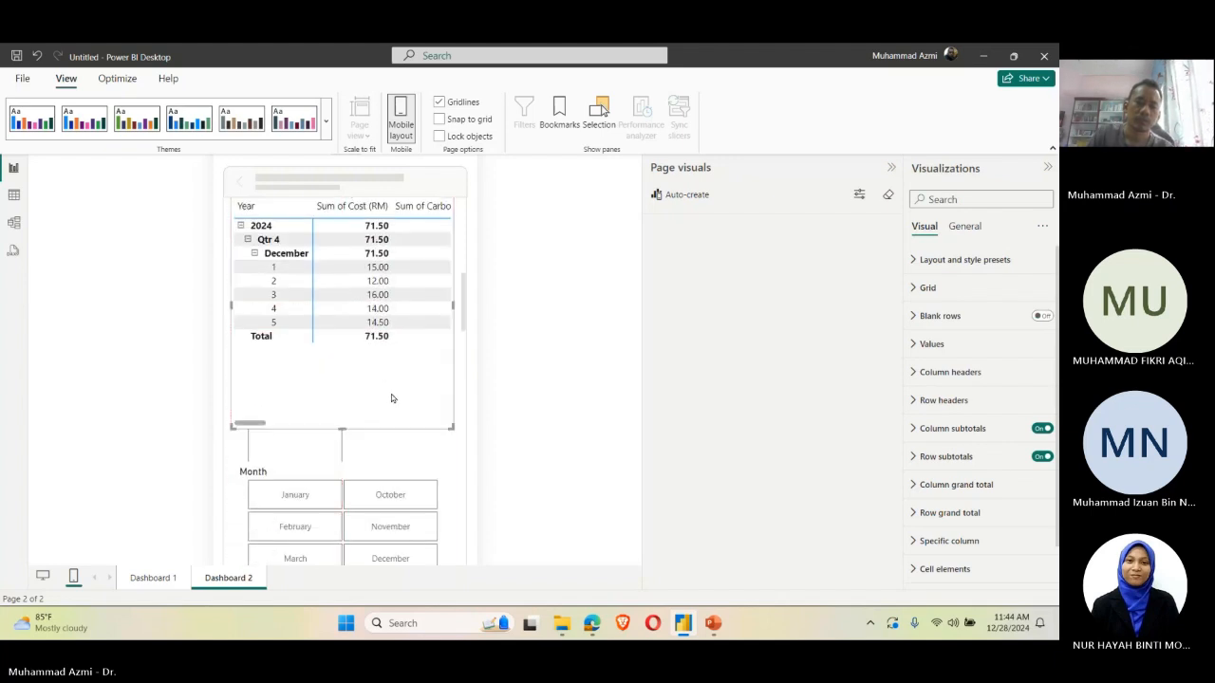
scroll(391, 394, "up", 4)
scroll(401, 414, "down", 1)
scroll(411, 520, "down", 5)
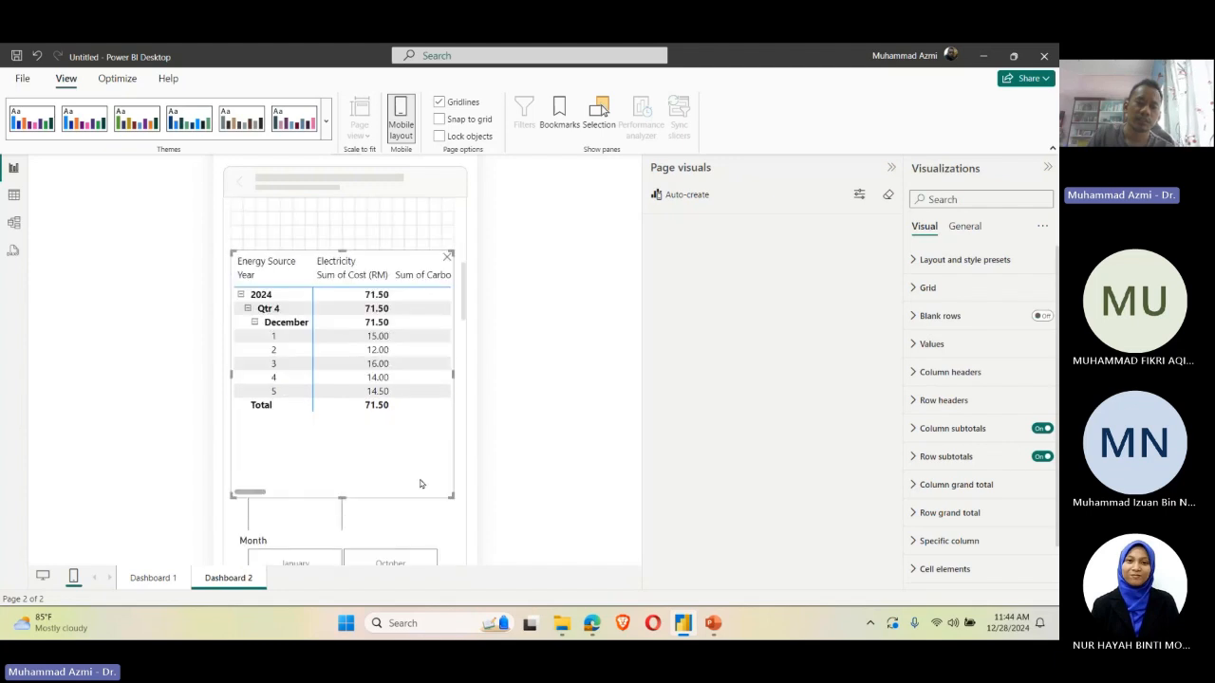
Step: Check the mobile layout of Dashboard 1, and compare the desktop and mobile layouts of Dashboard 2
left_click(156, 577)
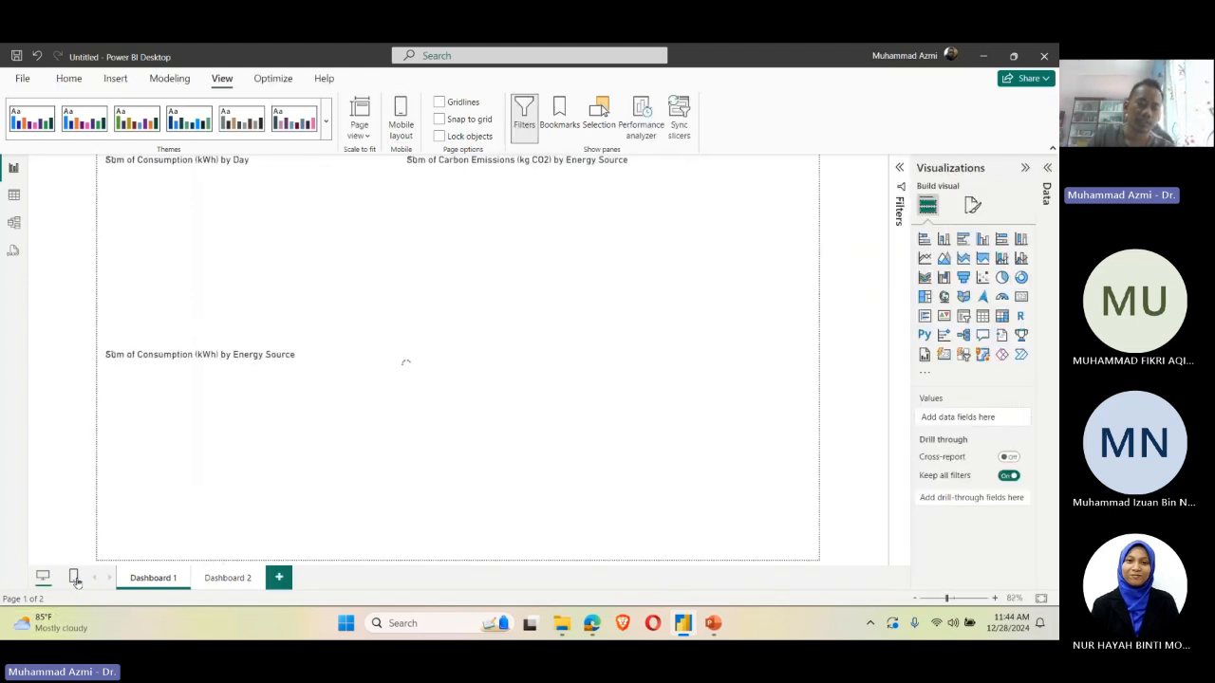
left_click(75, 577)
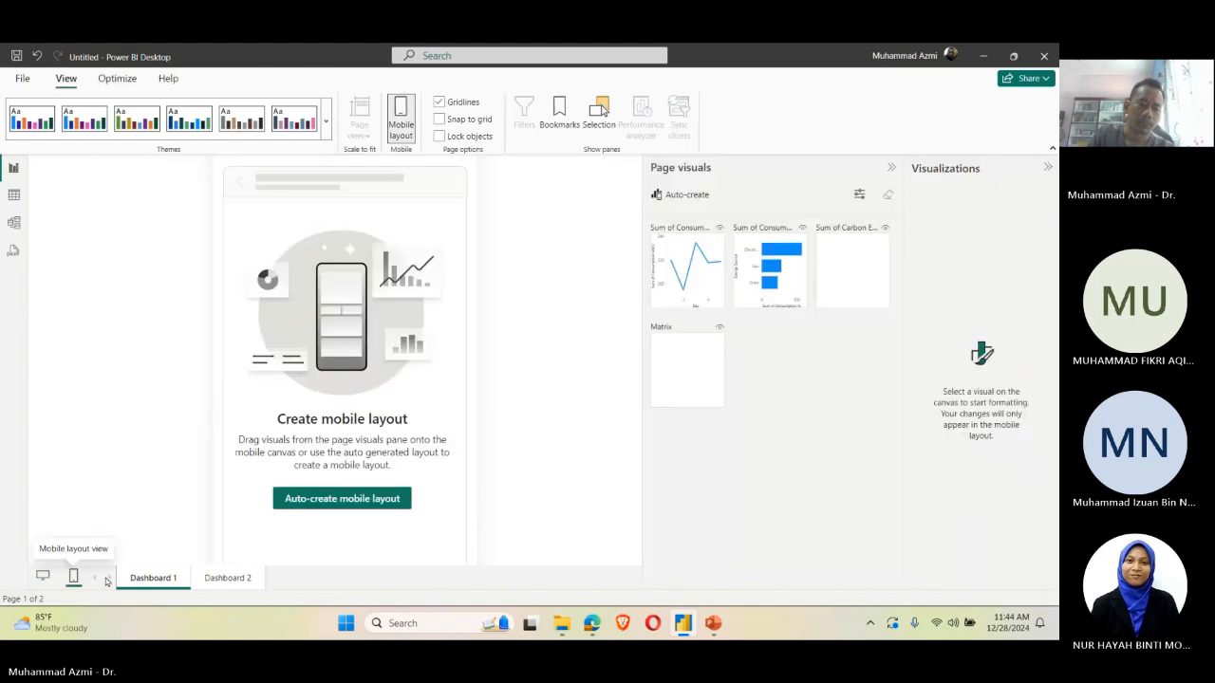
left_click(222, 581)
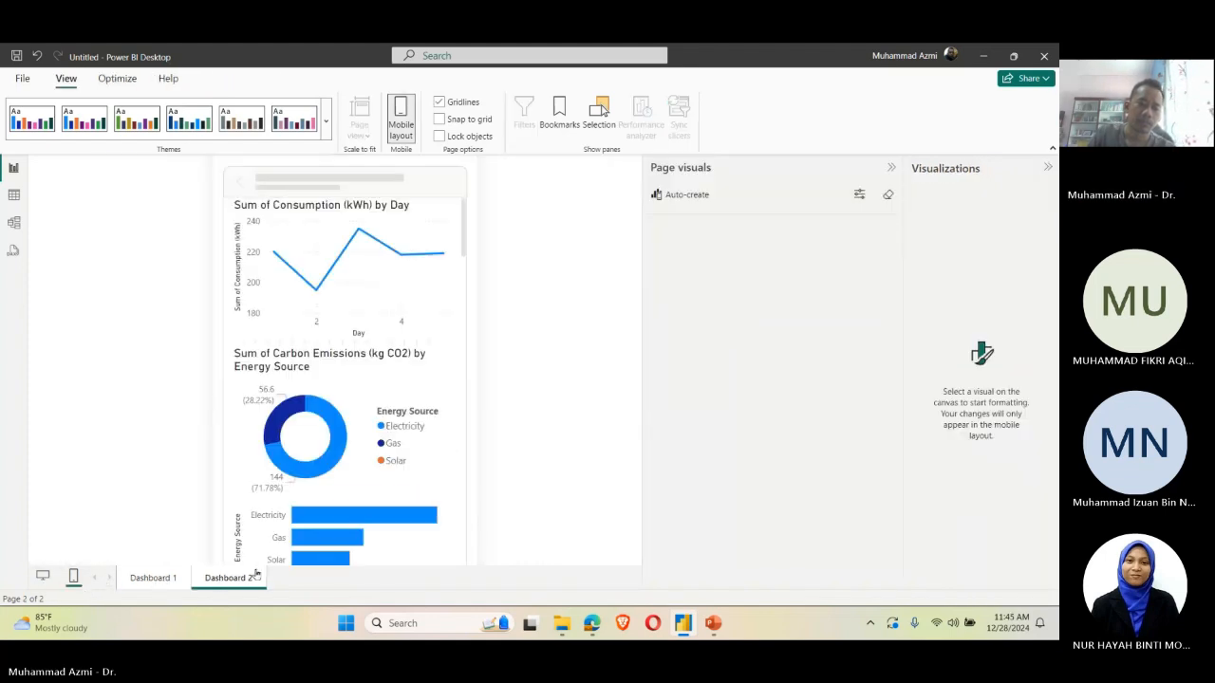
left_click(43, 576)
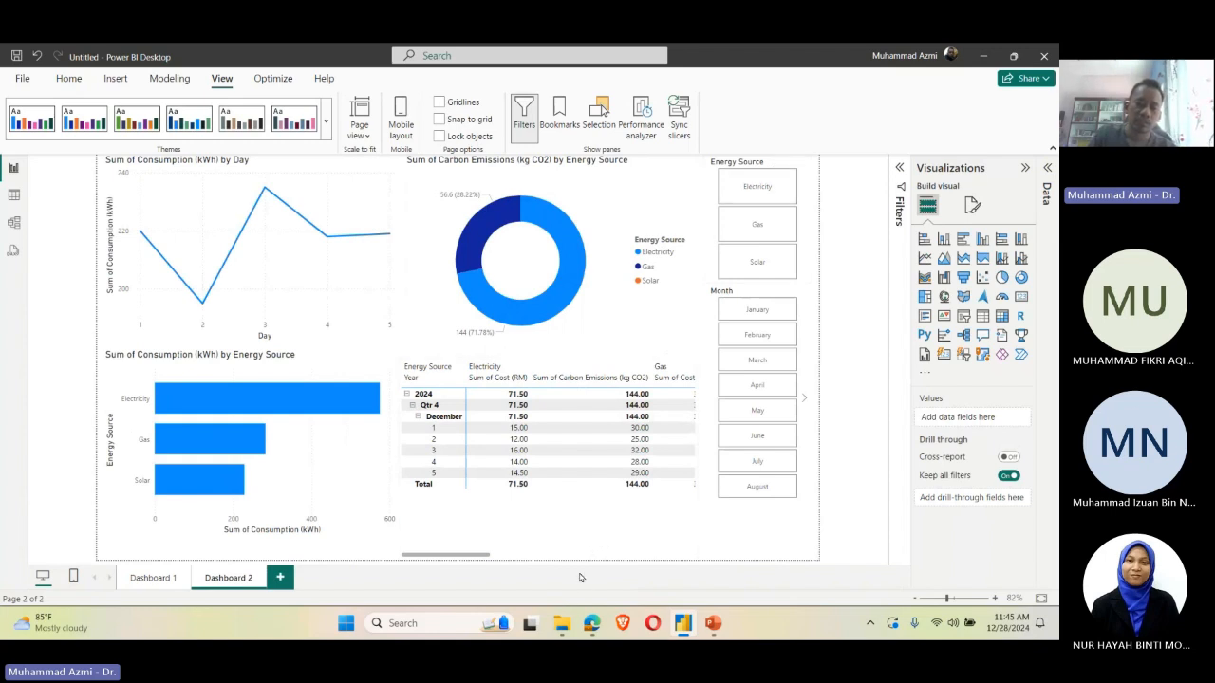
left_click(73, 576)
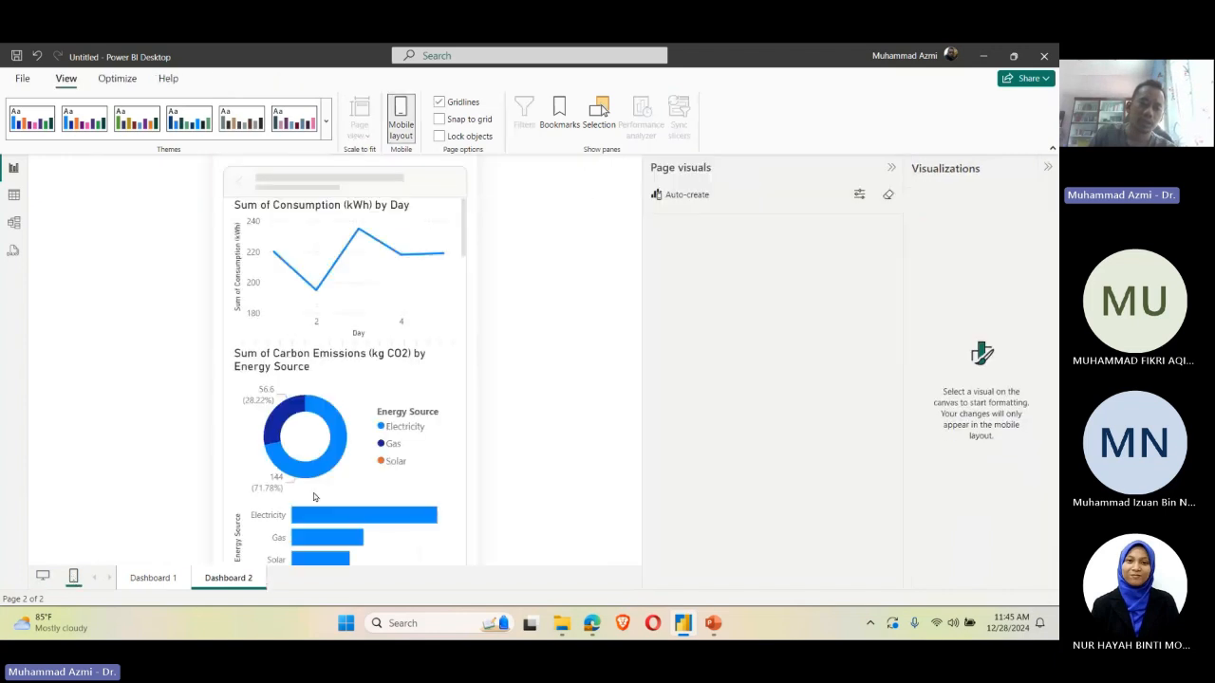
Step: Narrow the Energy Source slicer to half the mobile canvas width in a single column below the matrix
scroll(366, 415, "down", 10)
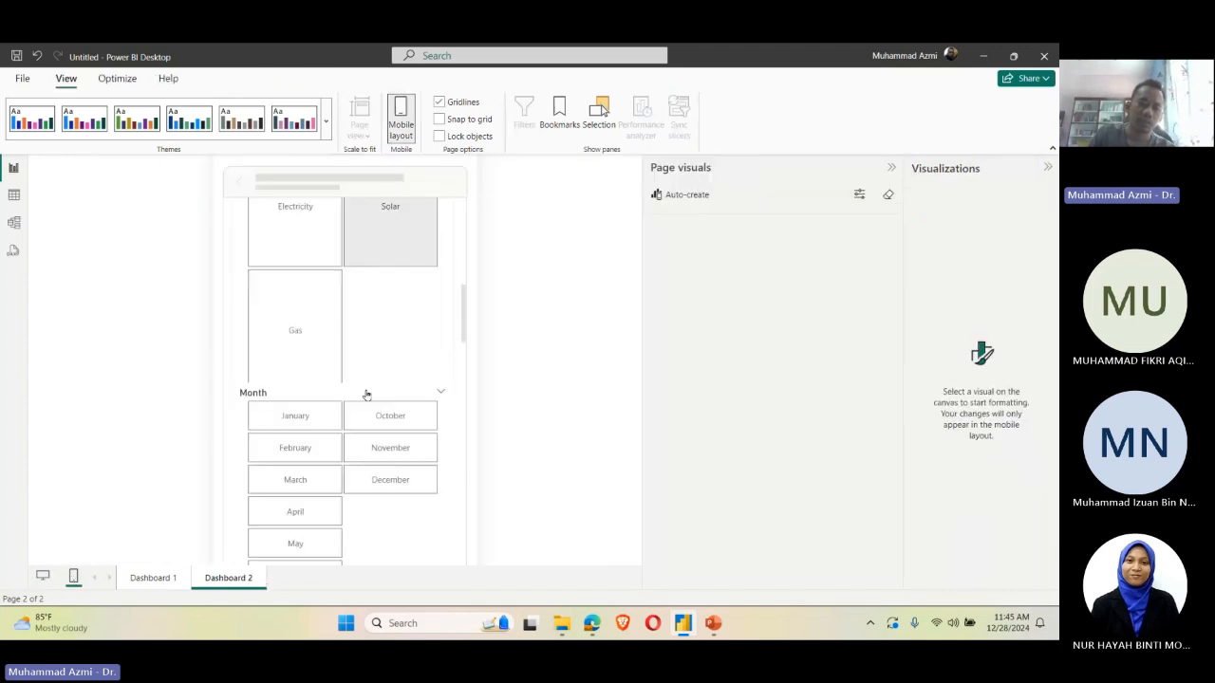
scroll(367, 394, "down", 1)
left_click(347, 302)
scroll(398, 387, "up", 1)
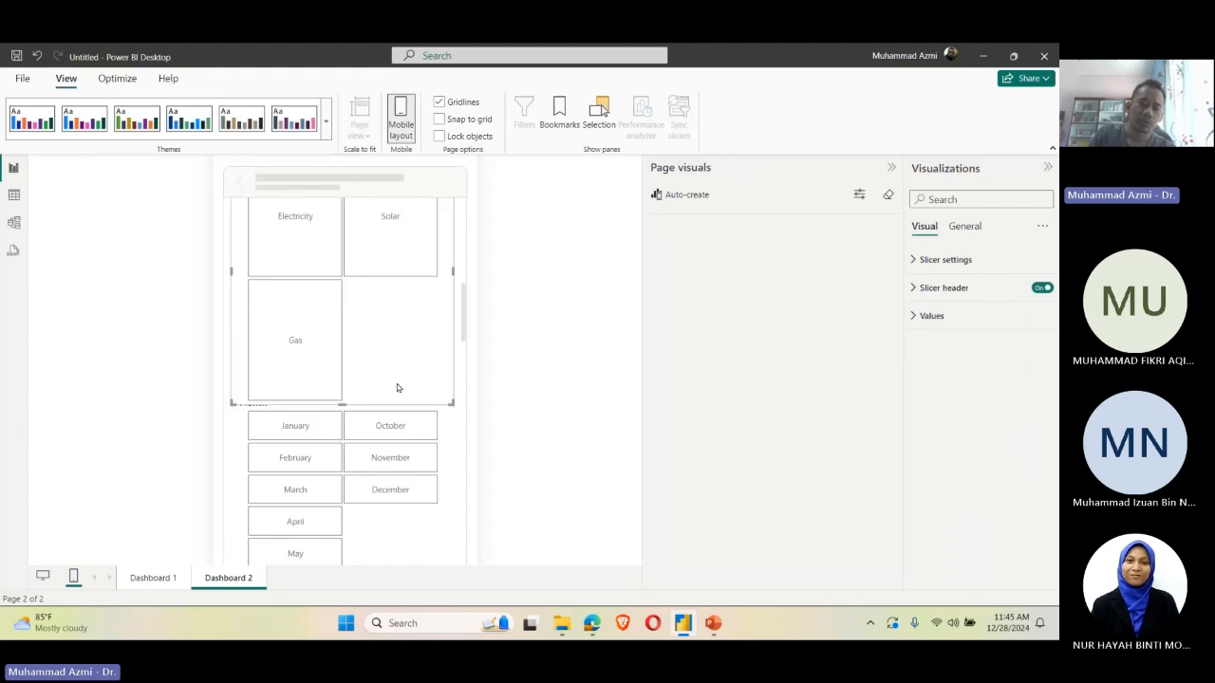
left_click_drag(453, 402, 336, 489)
Step: Narrow the Month slicer to the right half of the mobile canvas and align it beside the Energy Source slicer
left_click(394, 555)
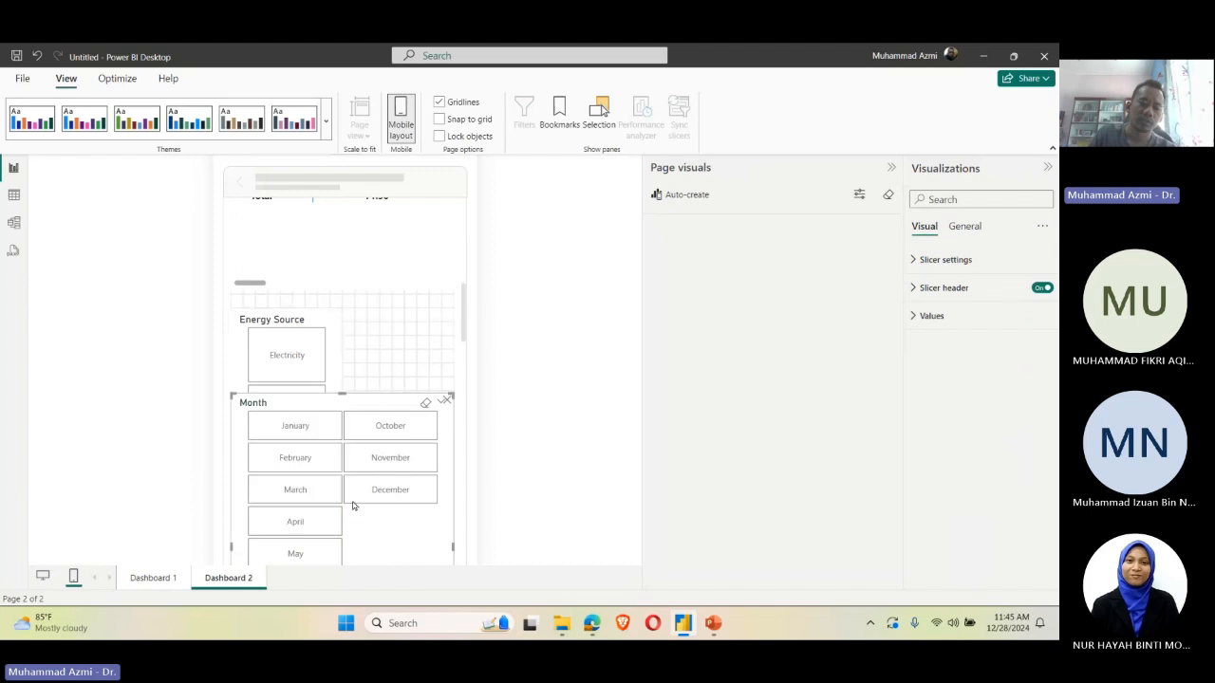
scroll(340, 471, "down", 2)
left_click_drag(230, 408, 348, 428)
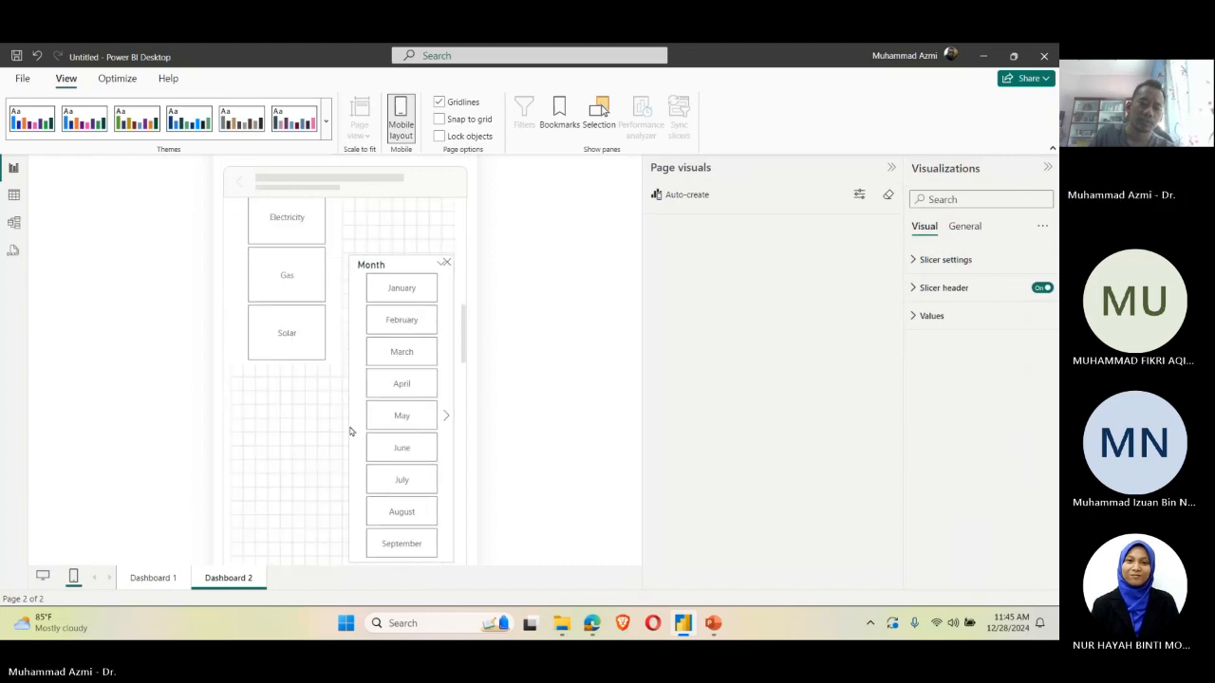
scroll(358, 397, "up", 2)
scroll(358, 396, "up", 1)
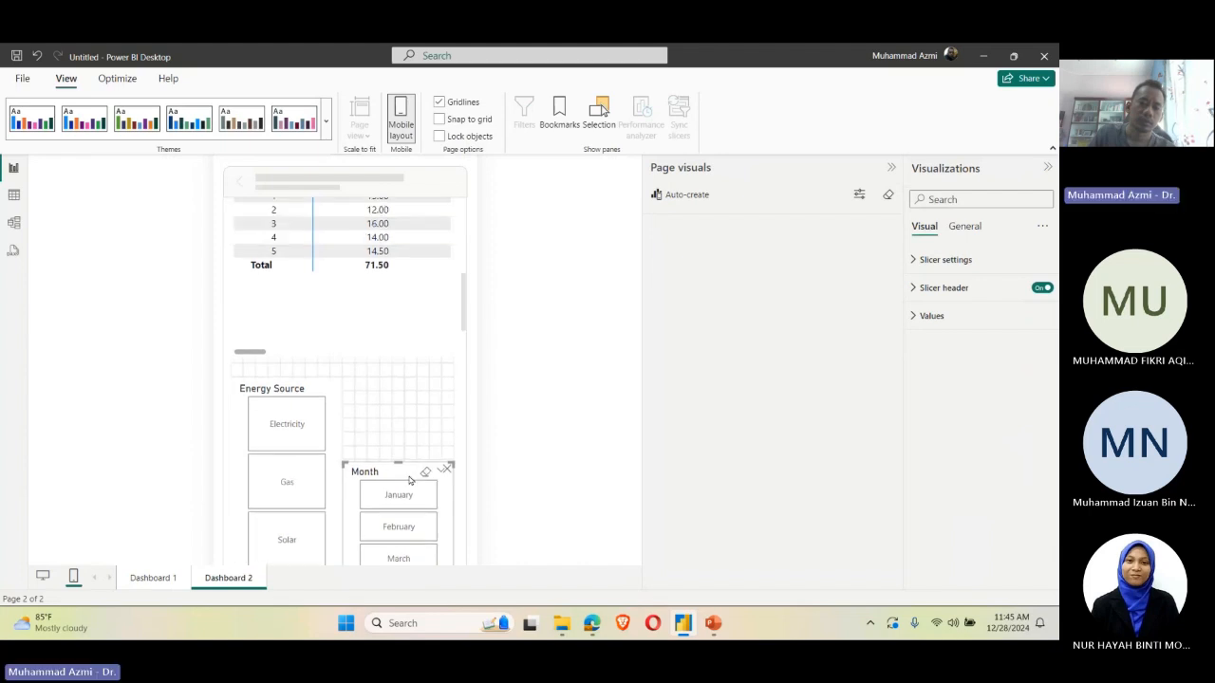
left_click_drag(411, 474, 410, 392)
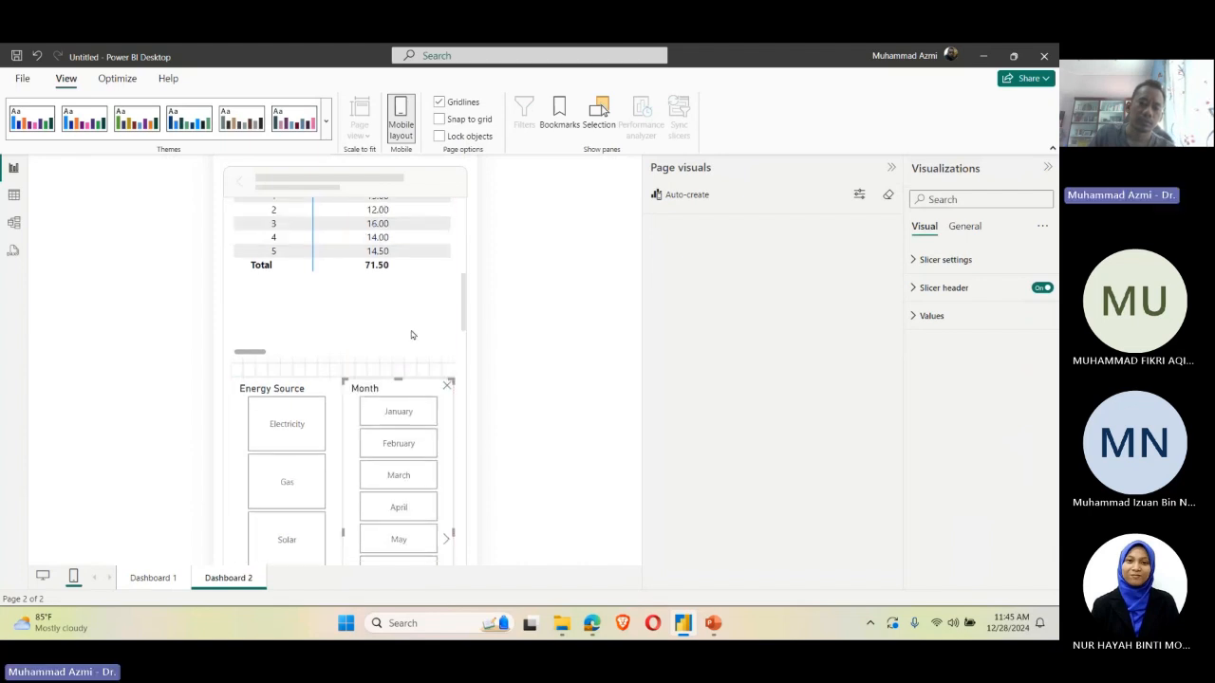
Step: Move the Energy Source and Month slicers up directly beneath the matrix, keep them level, and review the mobile layout
scroll(410, 325, "up", 5)
scroll(410, 325, "up", 1)
scroll(285, 324, "down", 6)
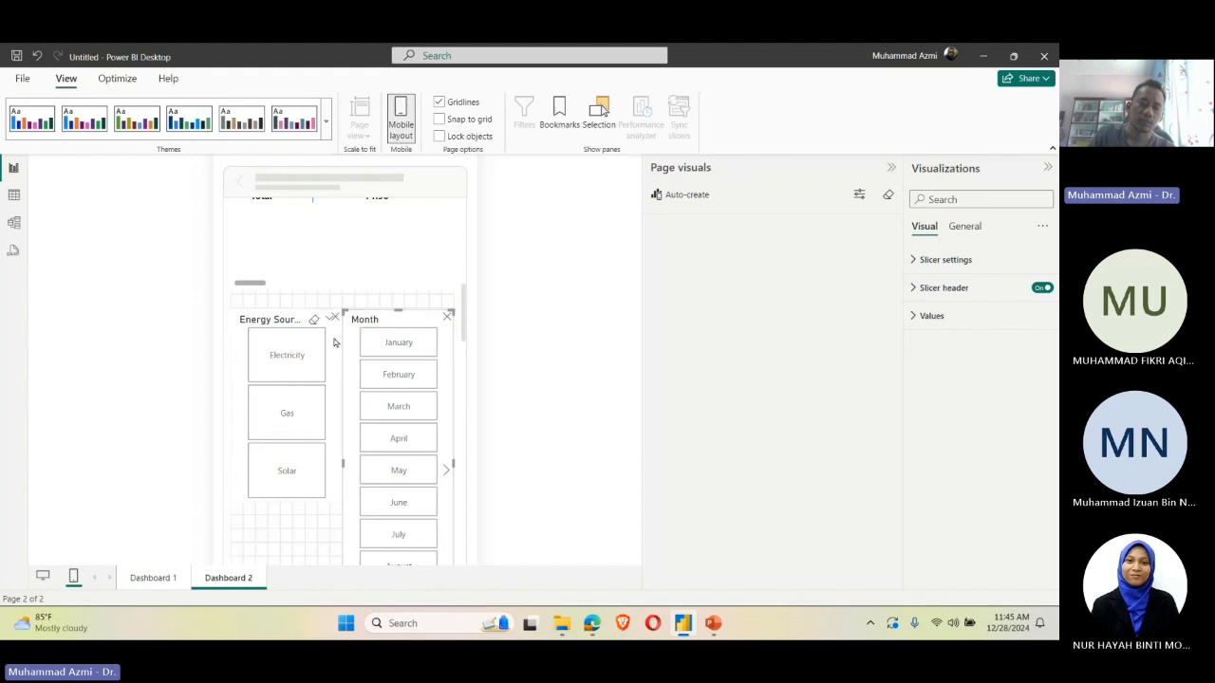
left_click_drag(285, 332, 298, 313)
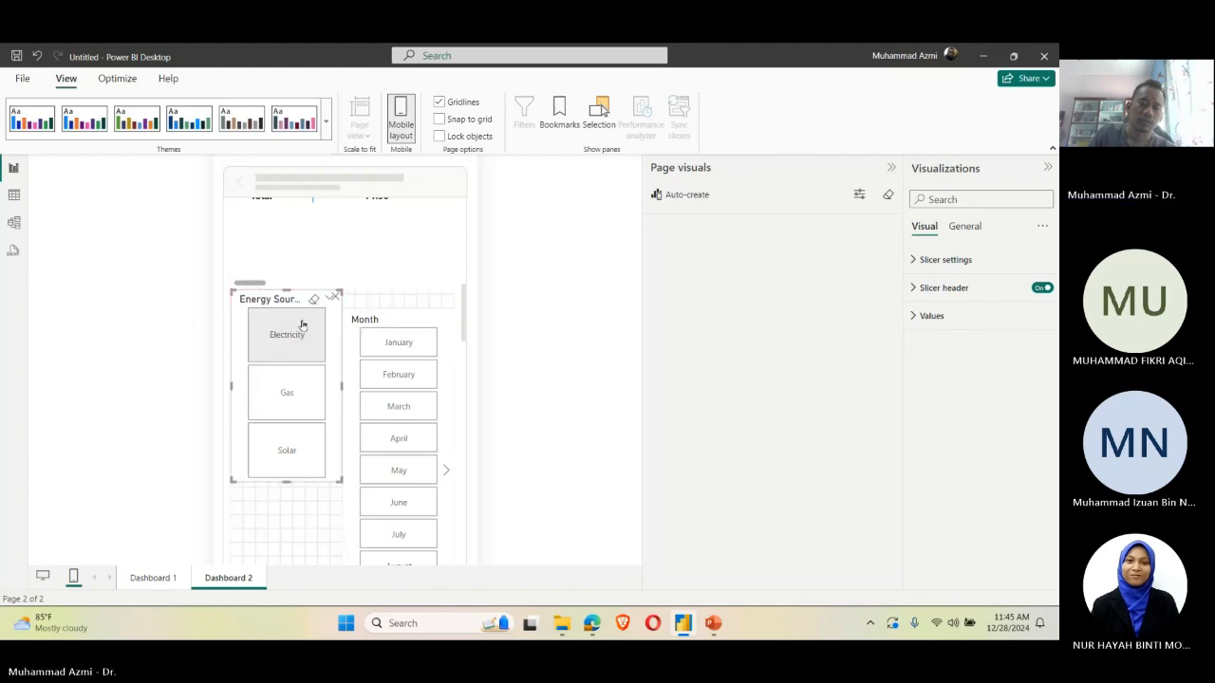
left_click_drag(350, 360, 351, 340)
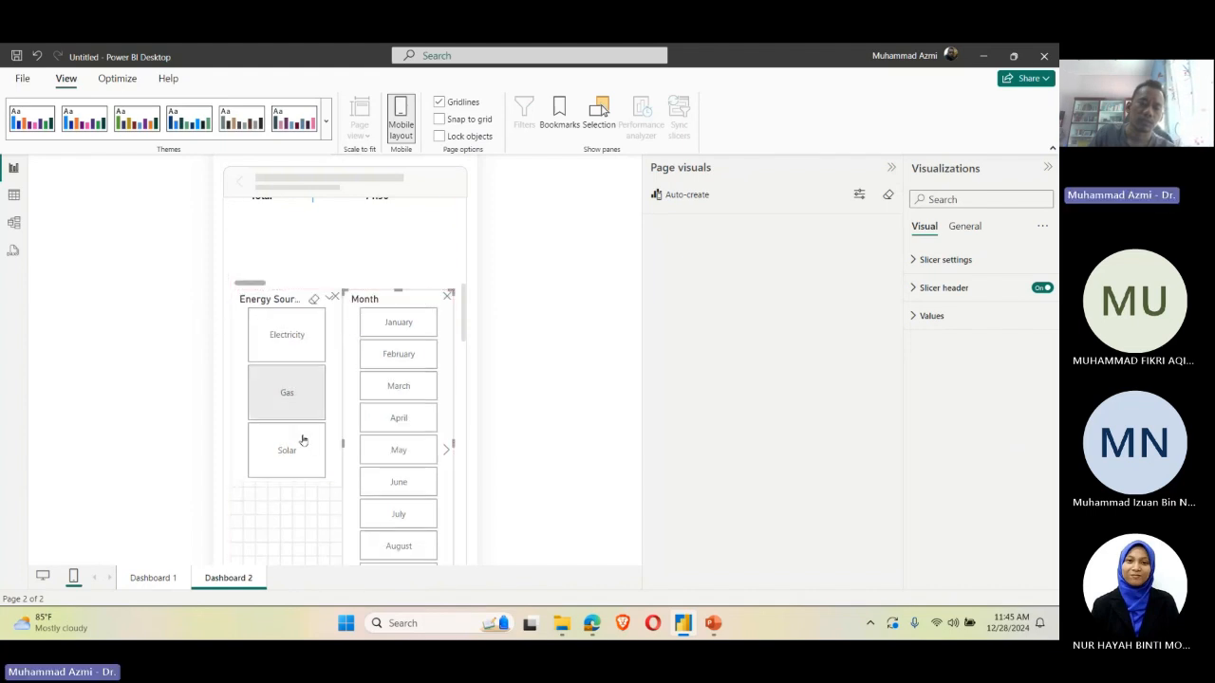
left_click(313, 481)
scroll(430, 263, "up", 10)
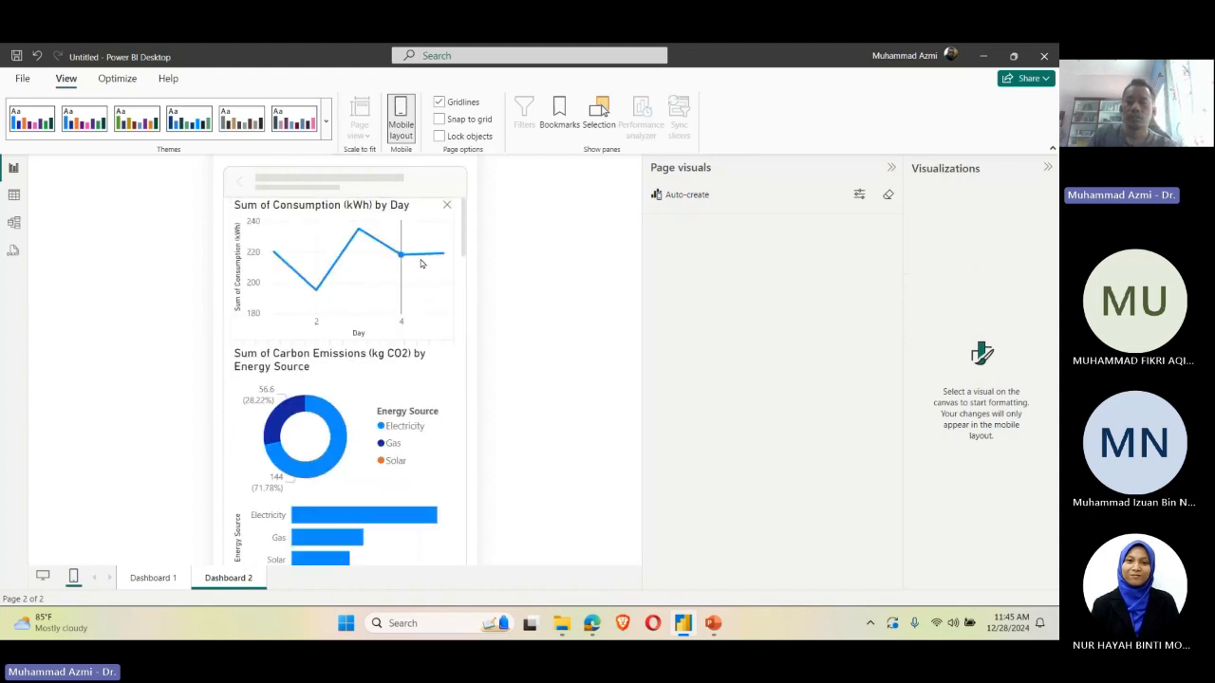
Step: Collapse the Page visuals and Visualizations panes, and shorten the matrix on the mobile canvas to end just below its Total row
left_click(892, 166)
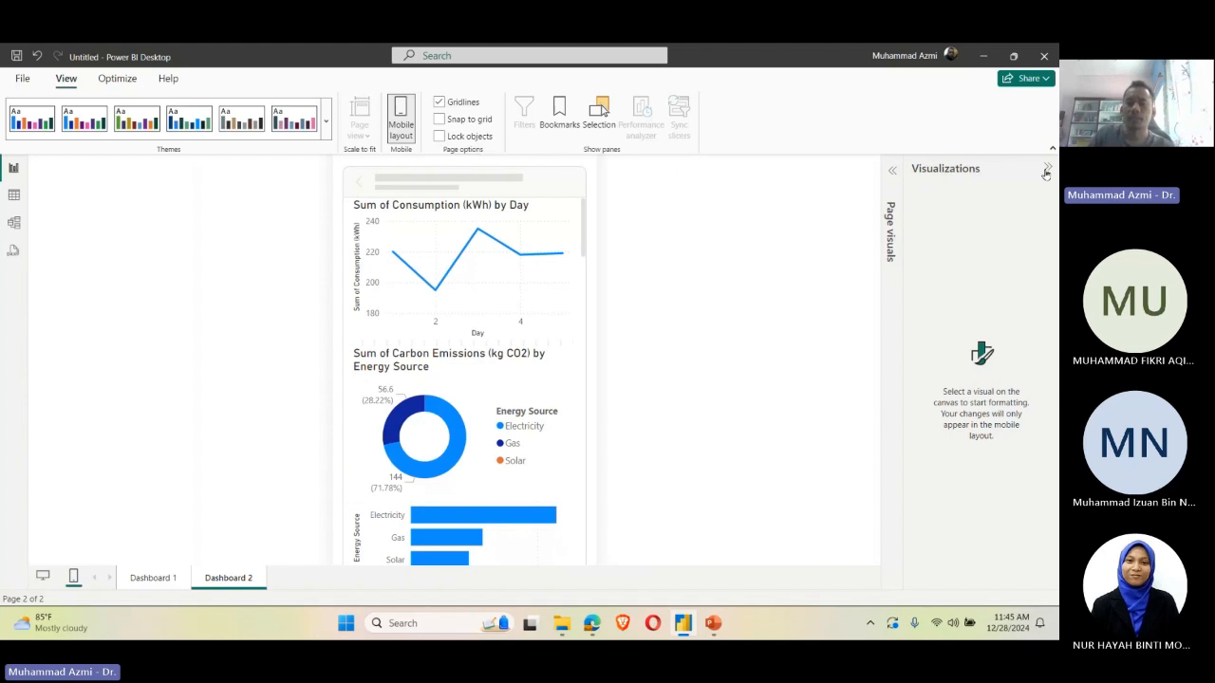
left_click(1047, 169)
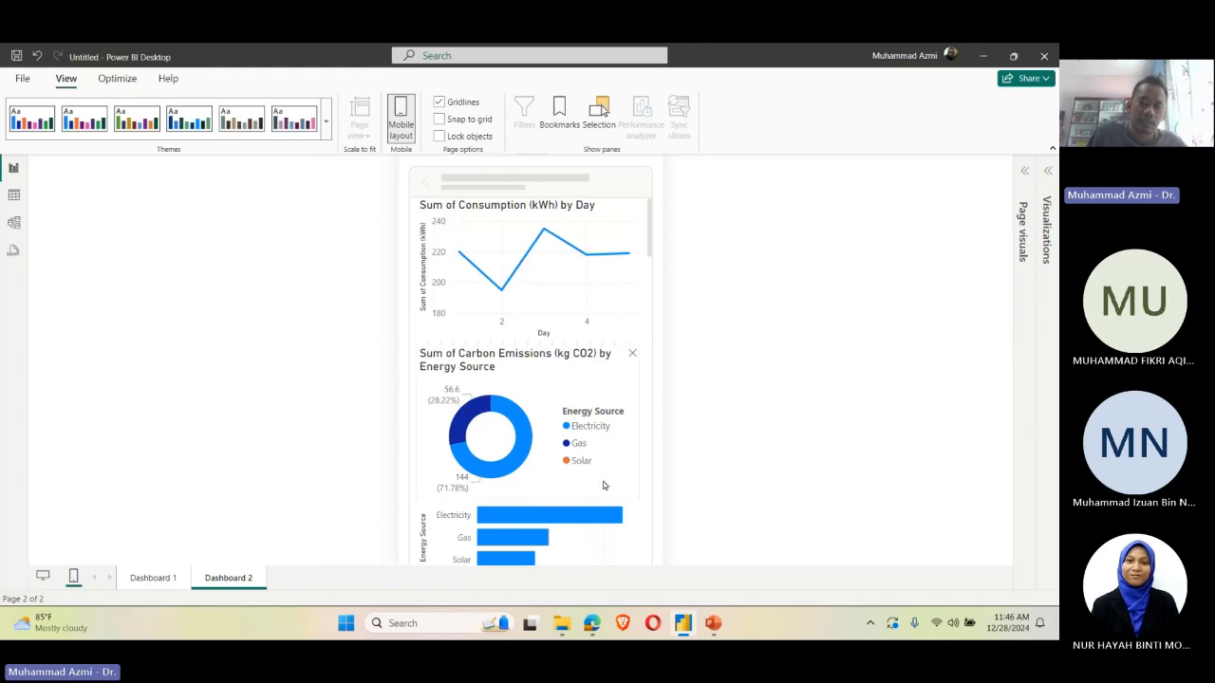
scroll(603, 485, "down", 10)
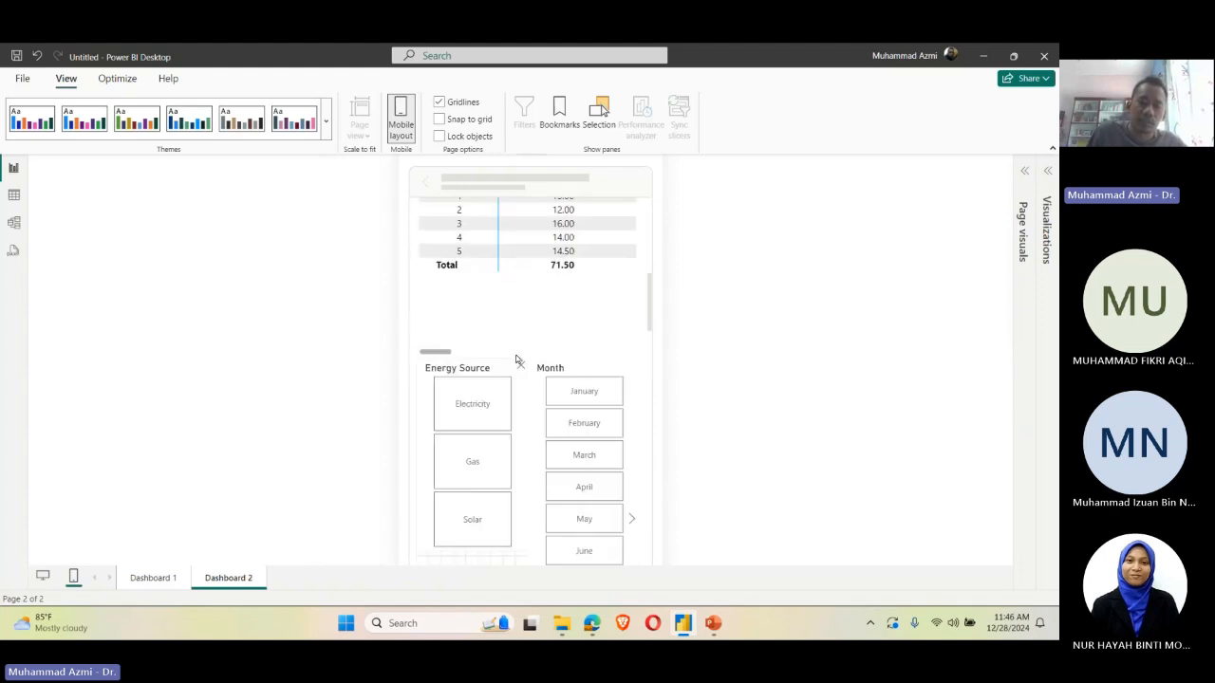
left_click(526, 313)
left_click_drag(528, 355, 491, 297)
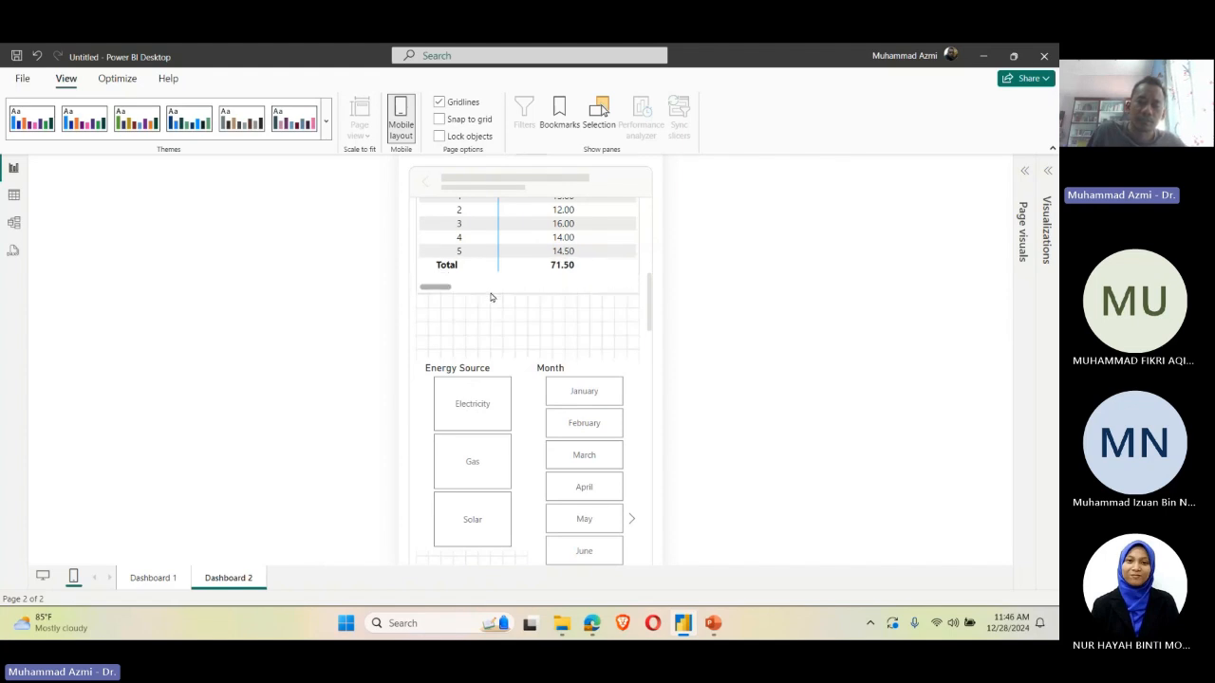
Step: Move the Energy Source and Month slicers up, side by side, directly beneath the shortened matrix
left_click_drag(510, 364, 524, 329)
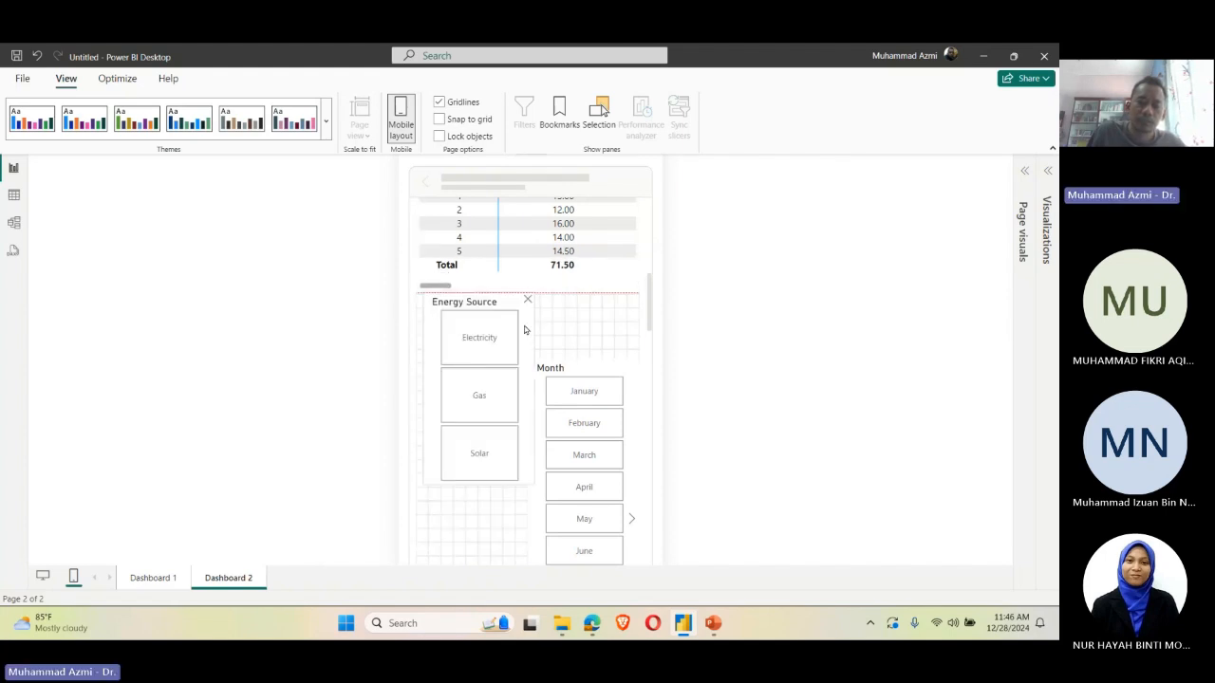
left_click(560, 388)
left_click_drag(528, 395, 542, 328)
left_click(683, 369)
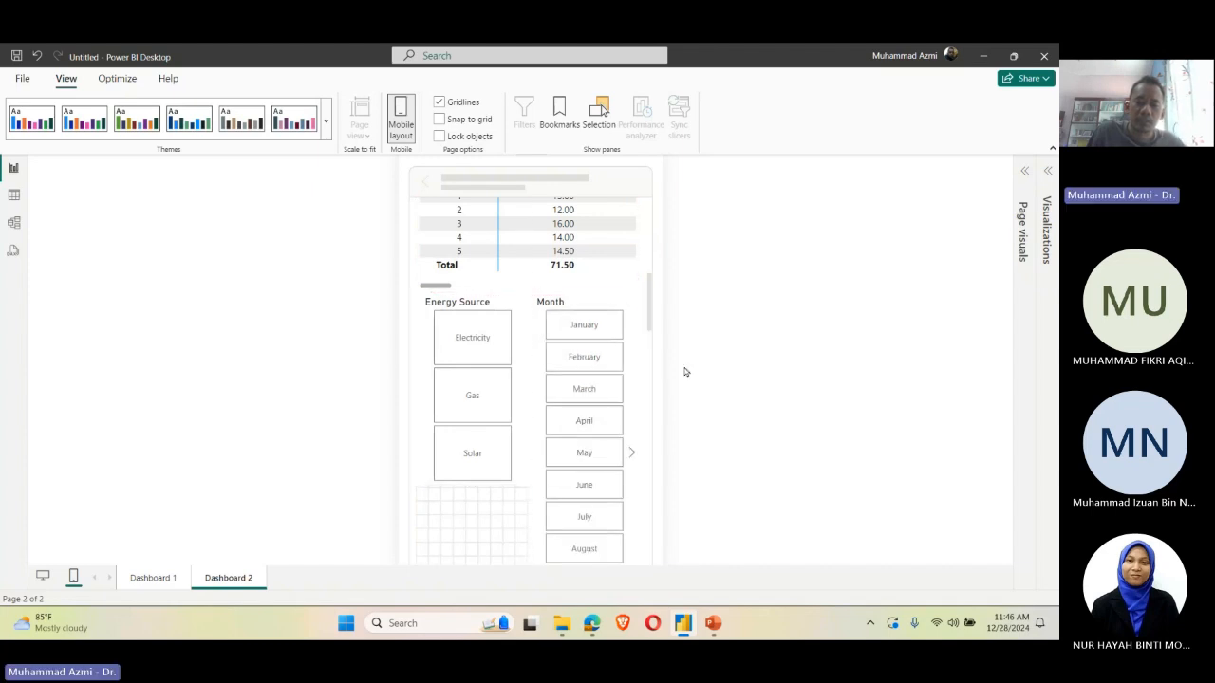
Step: Filter the page to Electricity, and shift the donut chart slightly up and the bar chart down to clear their overlap
left_click(472, 355)
scroll(607, 302, "up", 5)
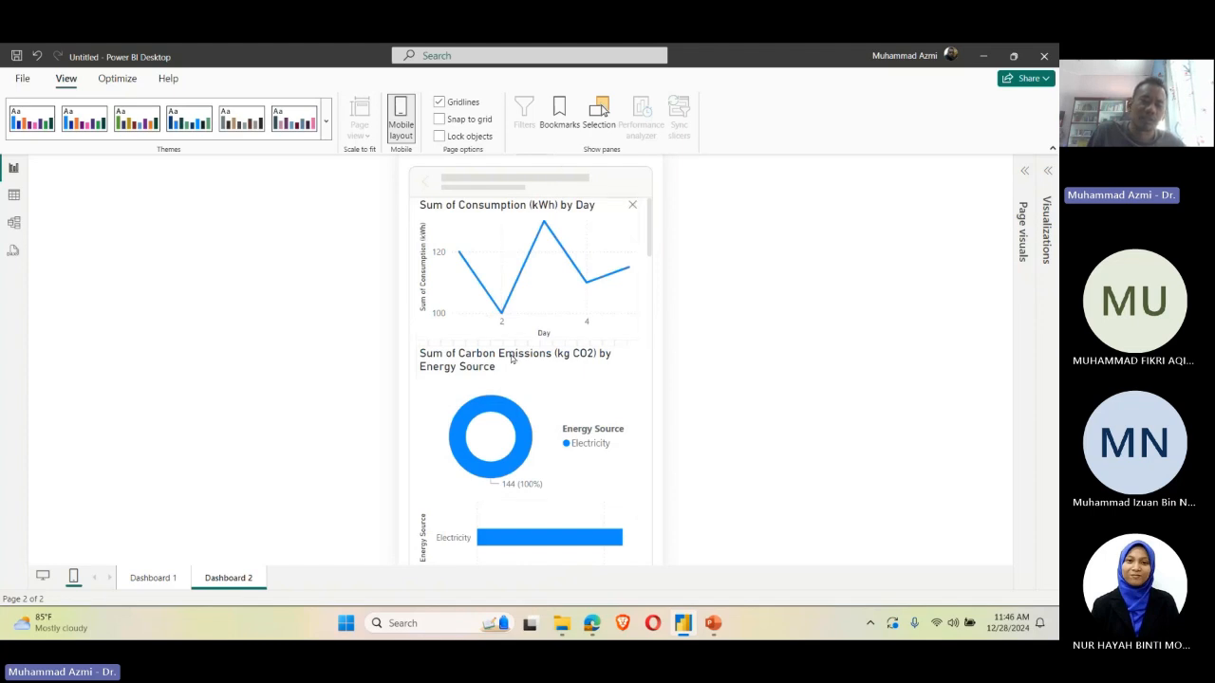
left_click_drag(560, 414, 562, 409)
left_click(559, 515)
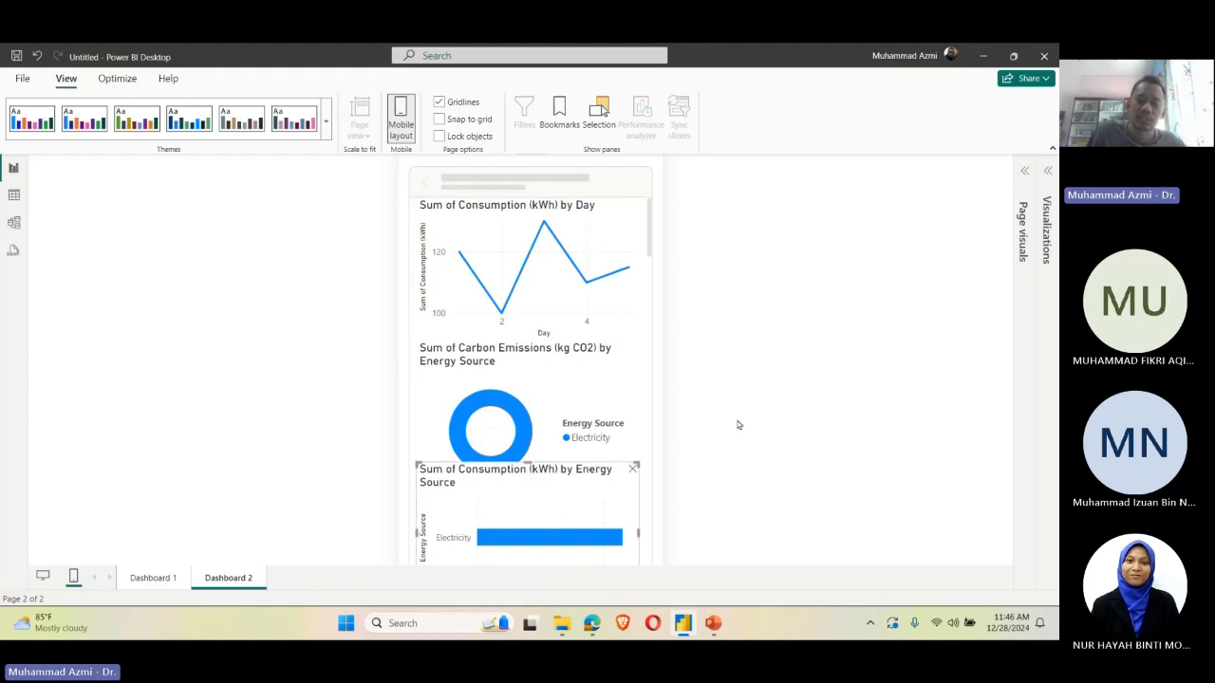
scroll(550, 342, "down", 3)
left_click_drag(551, 293, 550, 323)
Step: Select the day 1 cost in the matrix, and shift both slicers down together to free space beneath the matrix
left_click(559, 472)
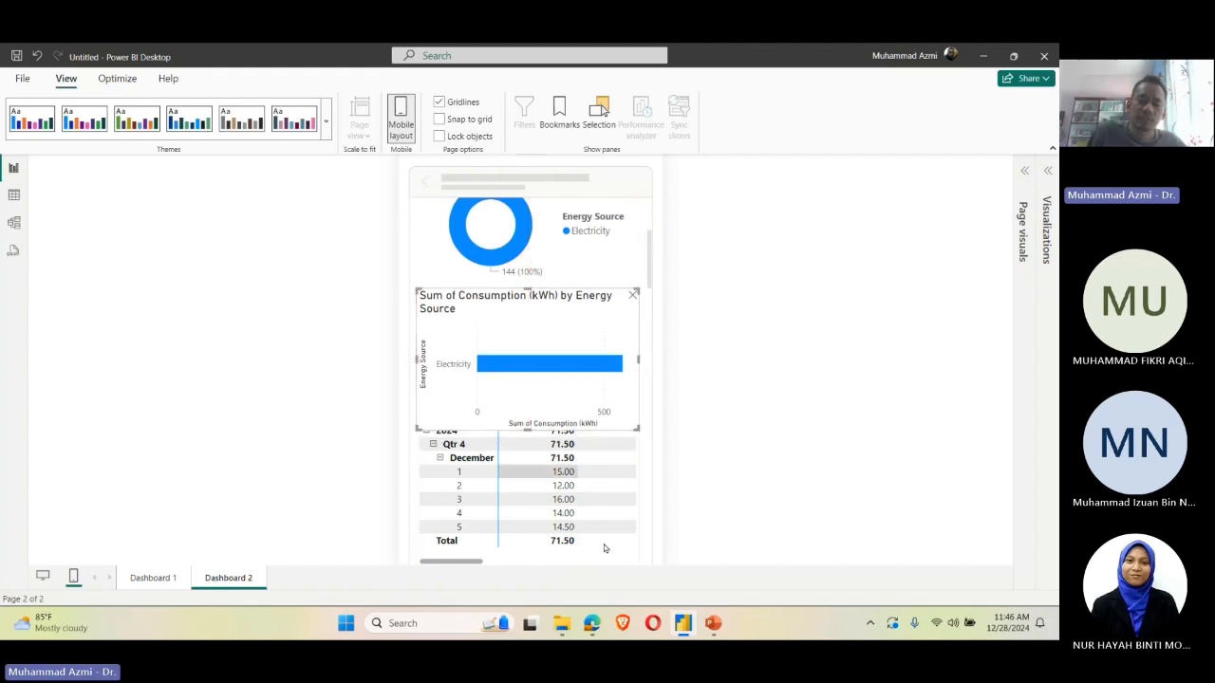
scroll(603, 544, "down", 3)
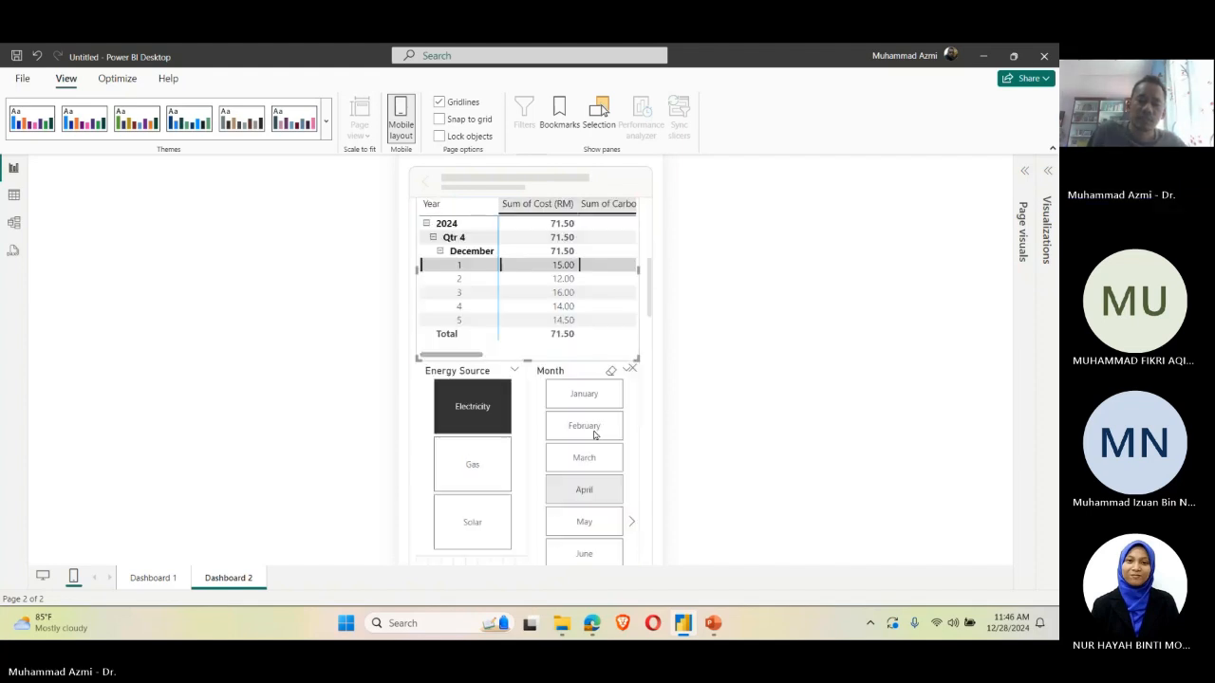
left_click(523, 408)
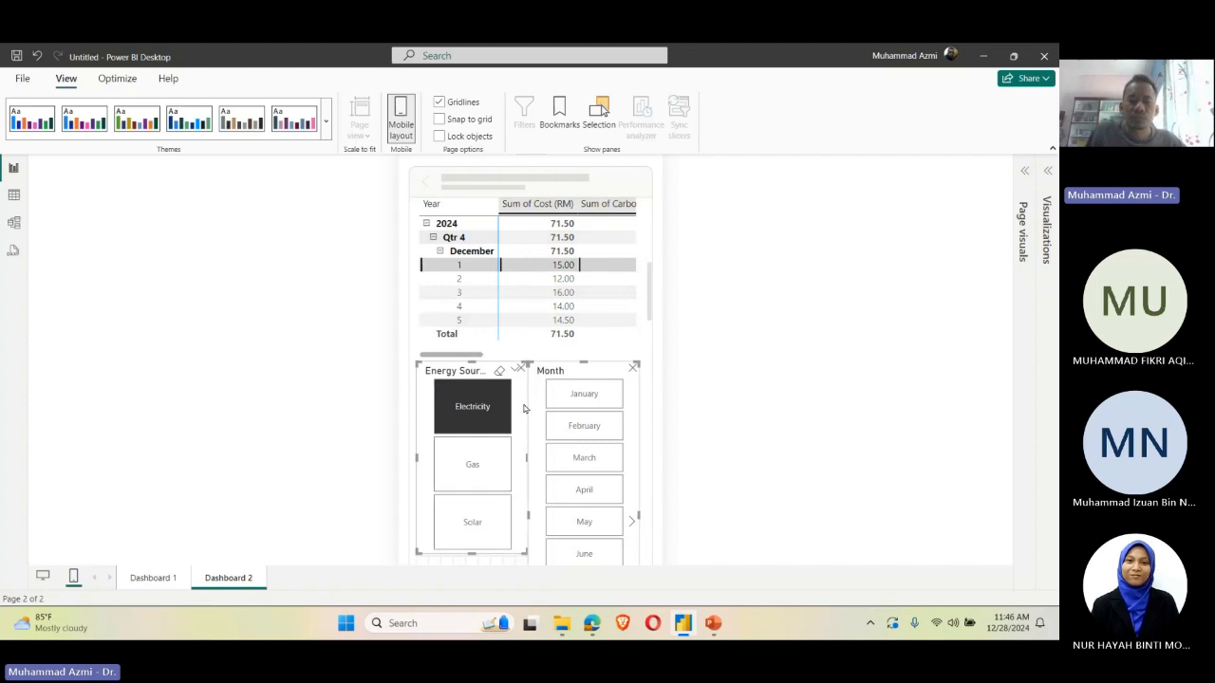
left_click_drag(533, 411, 532, 481)
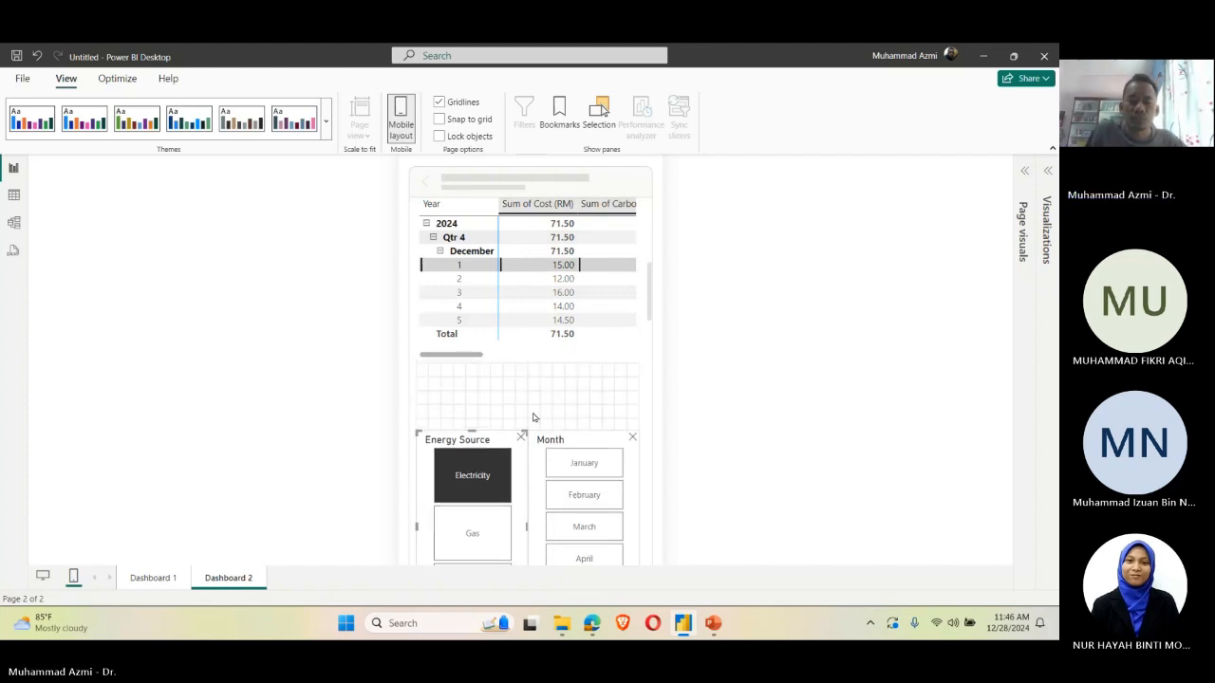
Step: Move the matrix down below the bar chart, and bring both slicers back up directly beneath it
left_click(530, 355)
scroll(475, 353, "up", 3)
scroll(476, 365, "down", 1)
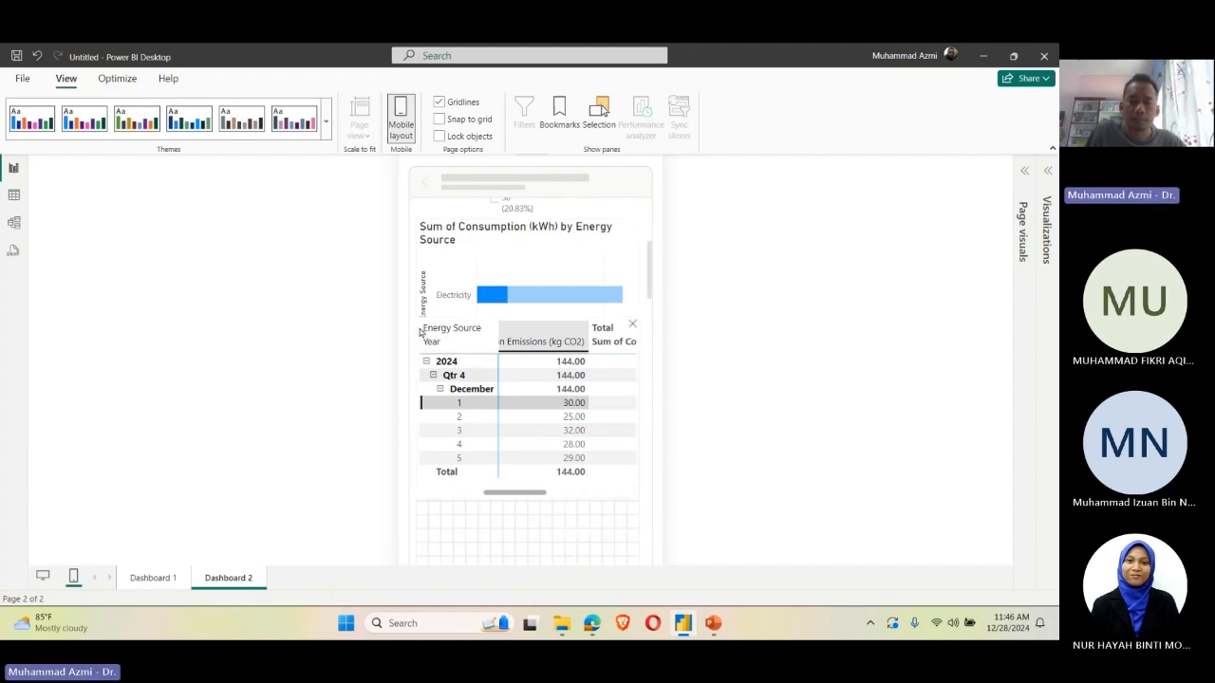
left_click_drag(421, 330, 423, 376)
scroll(524, 390, "down", 3)
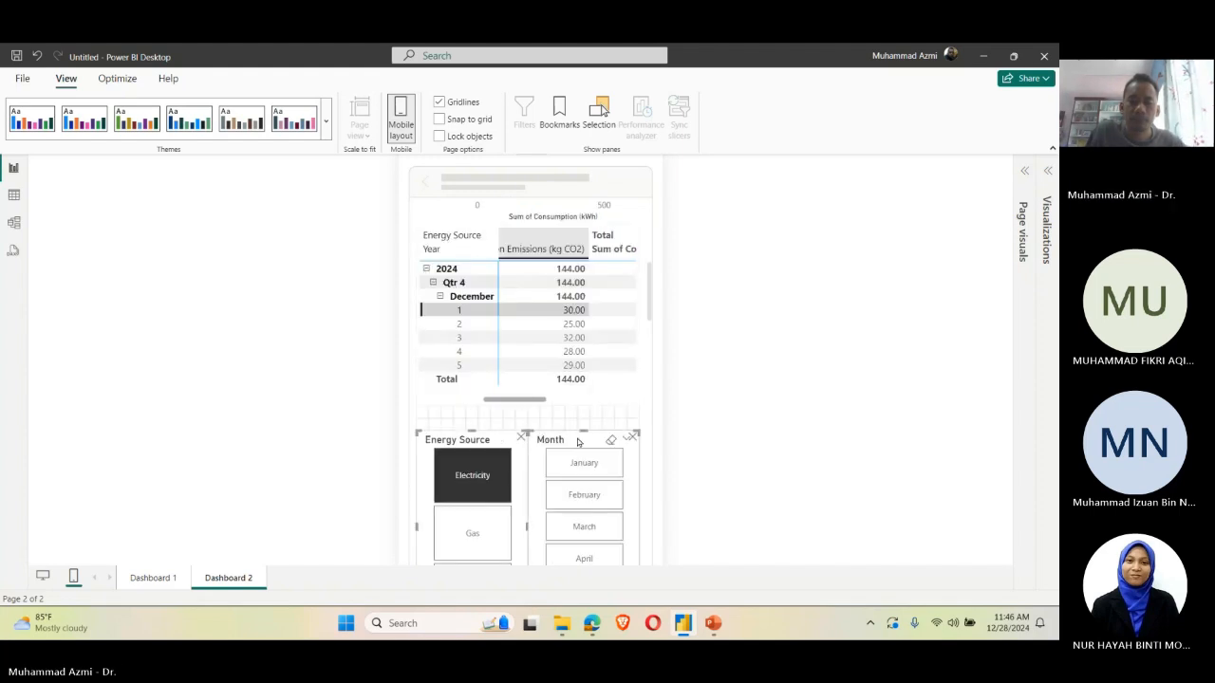
left_click_drag(576, 442, 573, 416)
left_click(797, 403)
Step: Clear the Electricity slicer filter and review the Dashboard 2 mobile layout from the charts down to the slicers
scroll(590, 326, "up", 1)
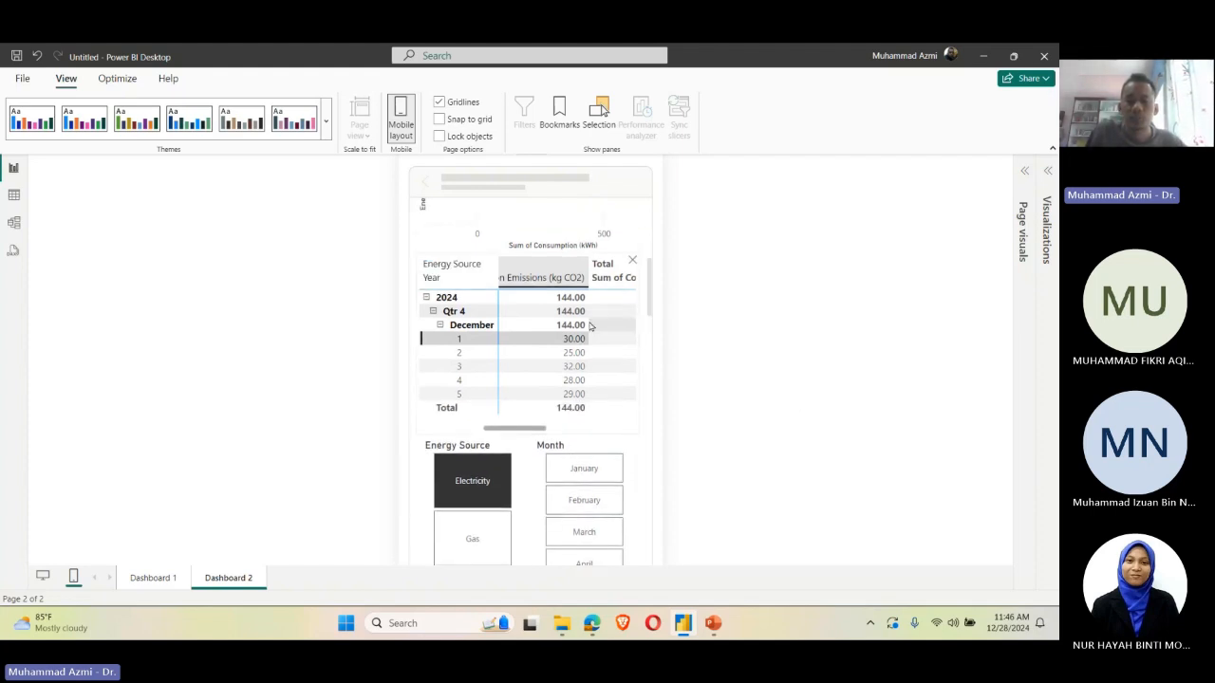
scroll(589, 318, "up", 5)
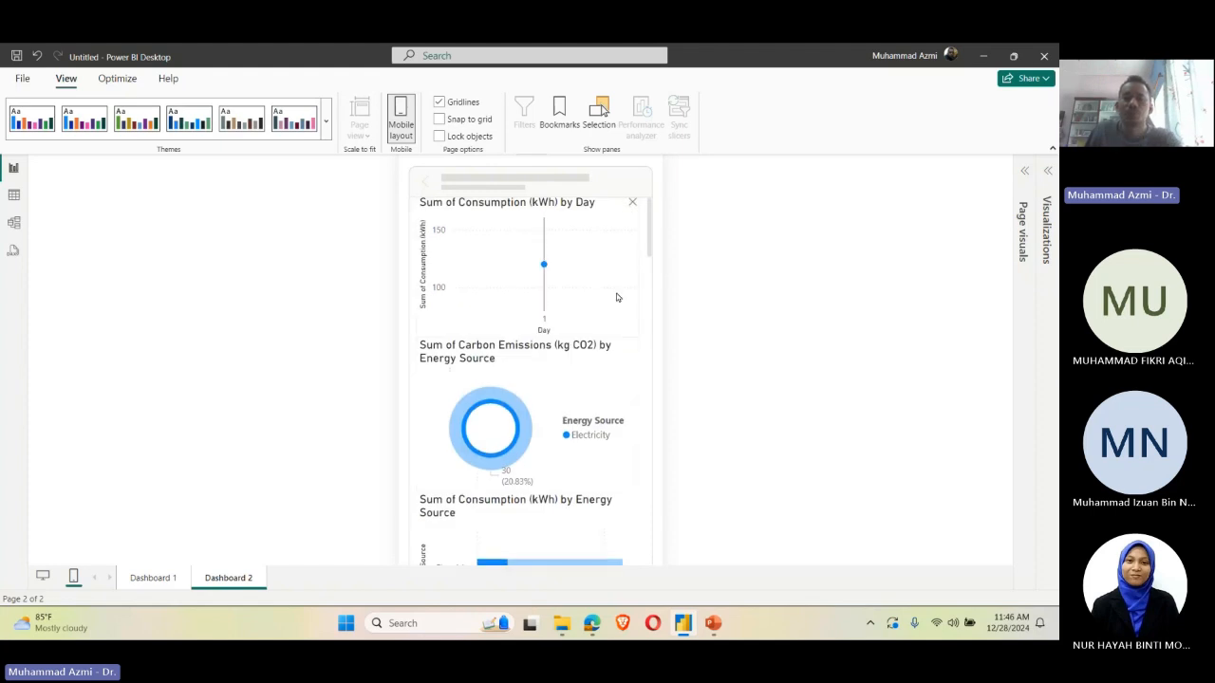
scroll(615, 297, "down", 5)
left_click(484, 401)
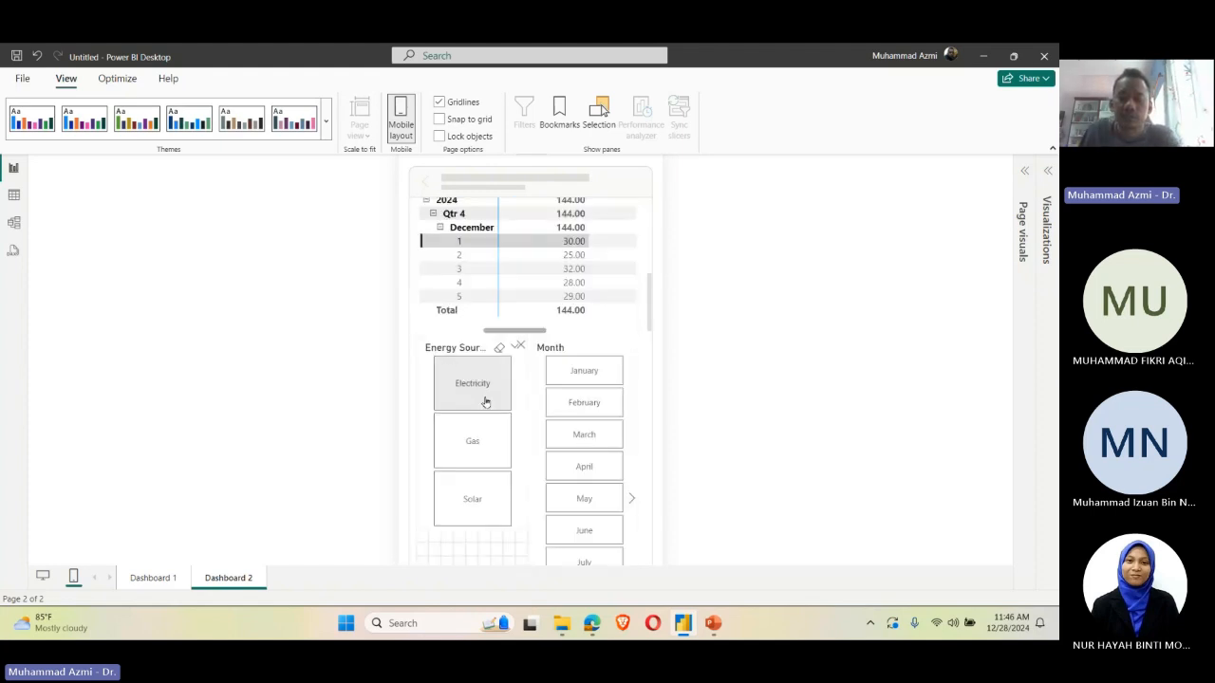
scroll(539, 414, "down", 4)
scroll(538, 415, "up", 3)
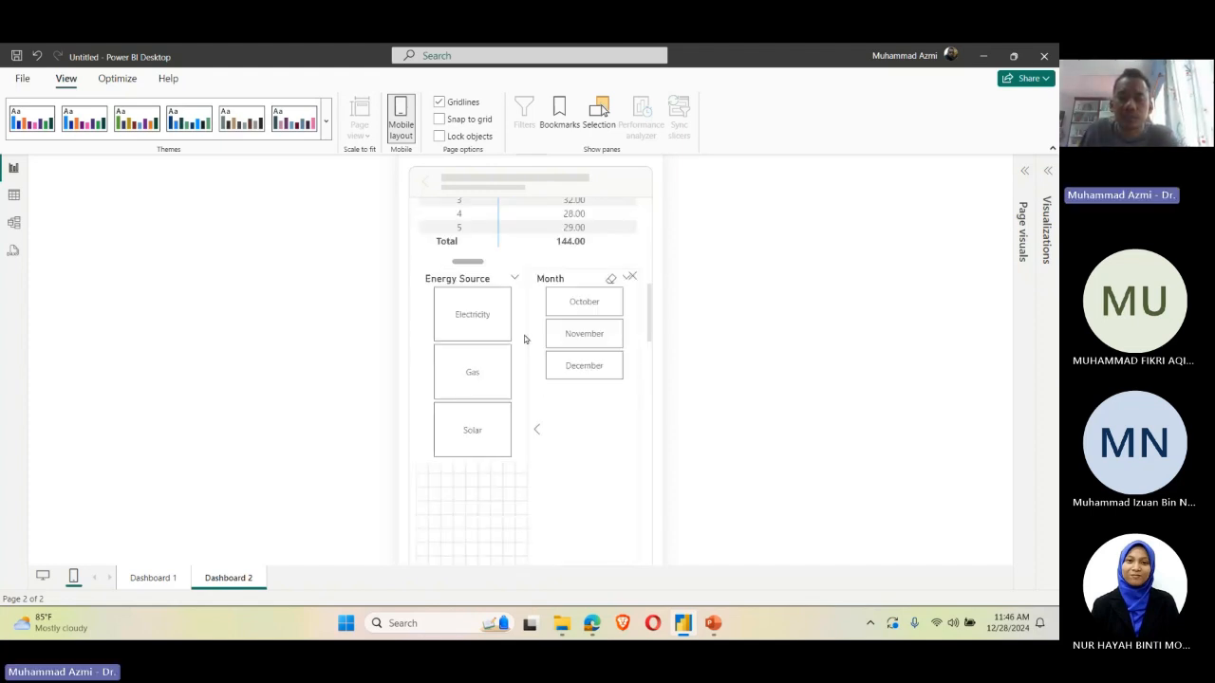
scroll(524, 335, "up", 2)
scroll(598, 469, "up", 2)
scroll(598, 468, "down", 5)
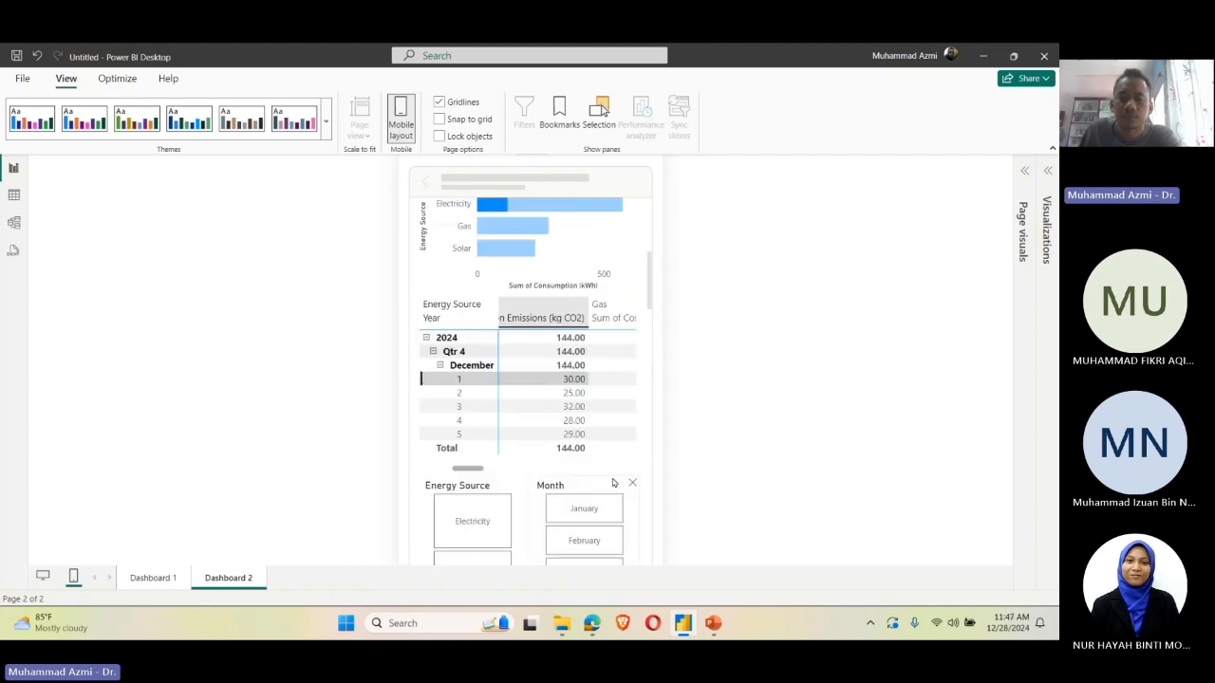
scroll(608, 427, "up", 2)
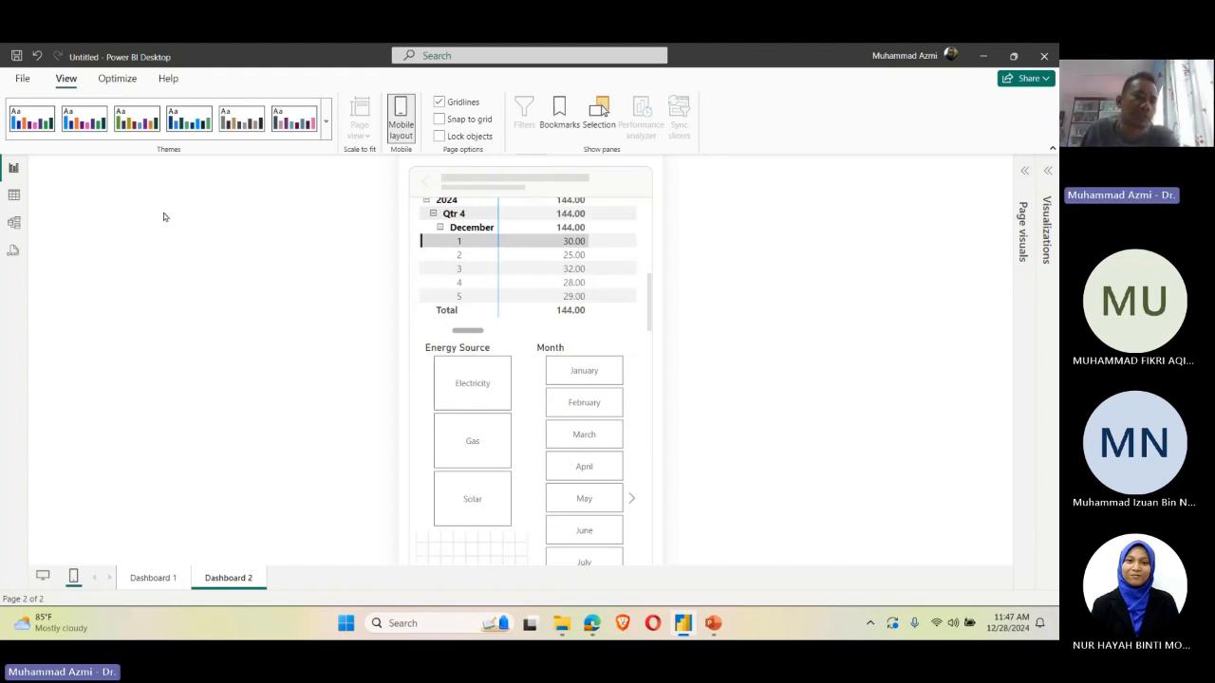
Step: Return Dashboard 2 to the desktop layout and start publishing, saving the report as "2 hour special" in the 2024 PBI UTeM folder
left_click(23, 79)
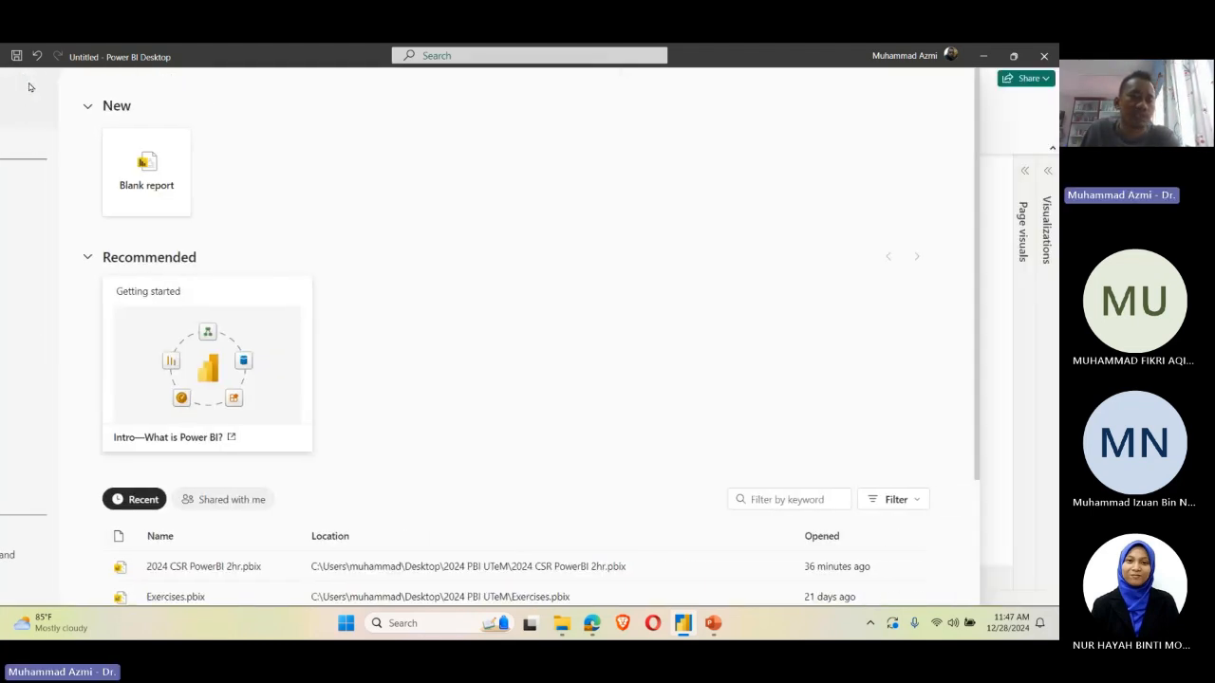
left_click(29, 88)
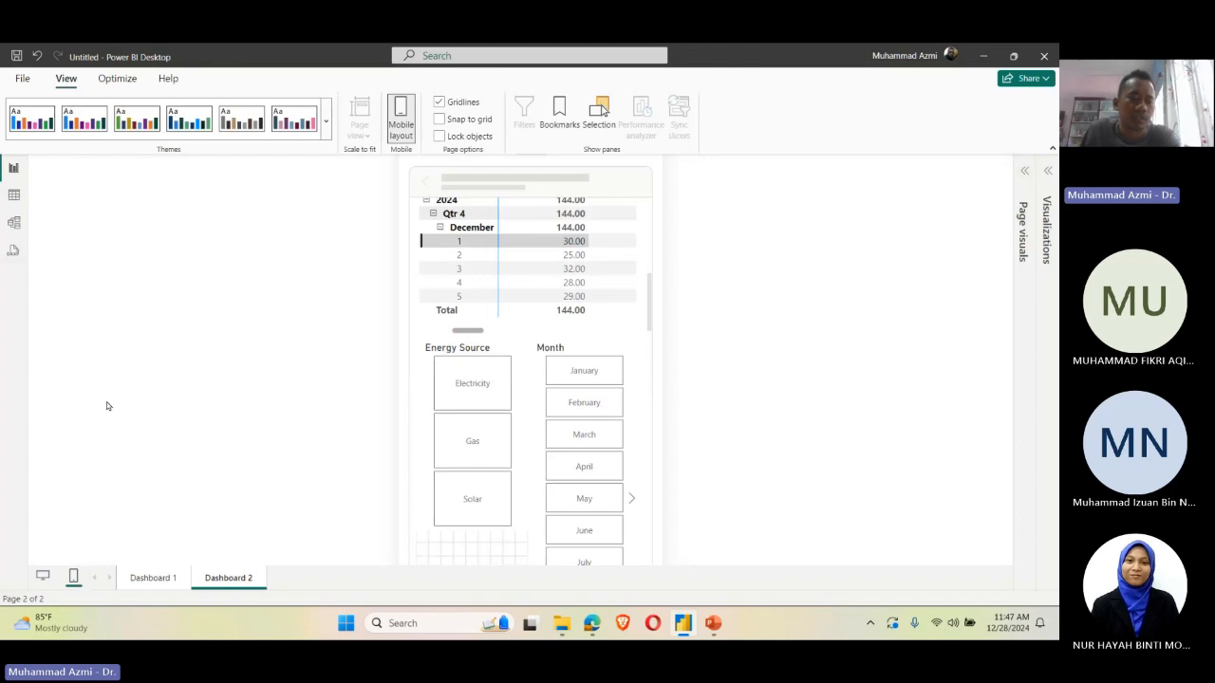
left_click(42, 579)
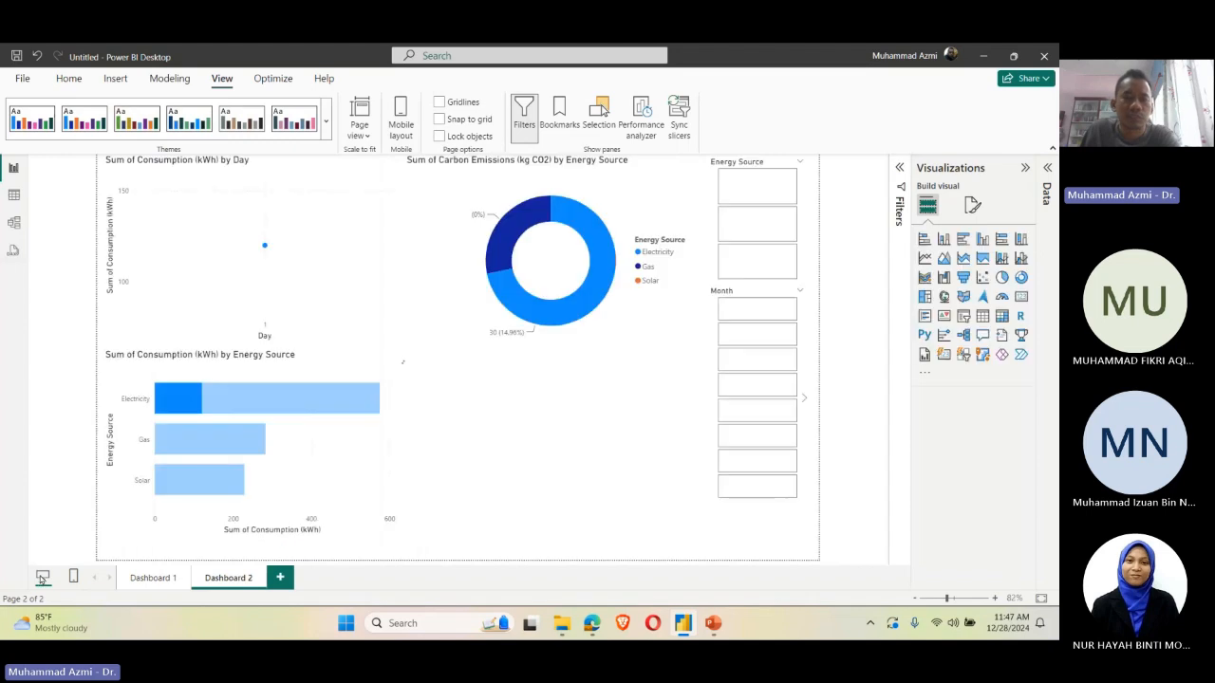
left_click(81, 81)
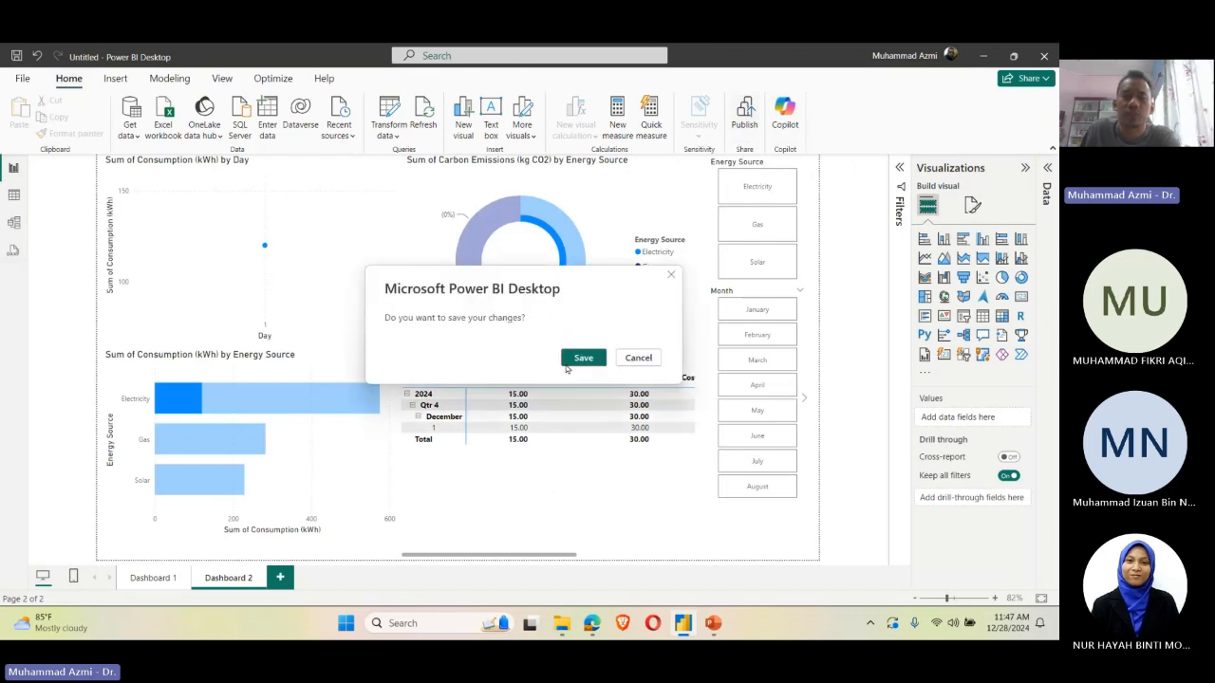
left_click(575, 357)
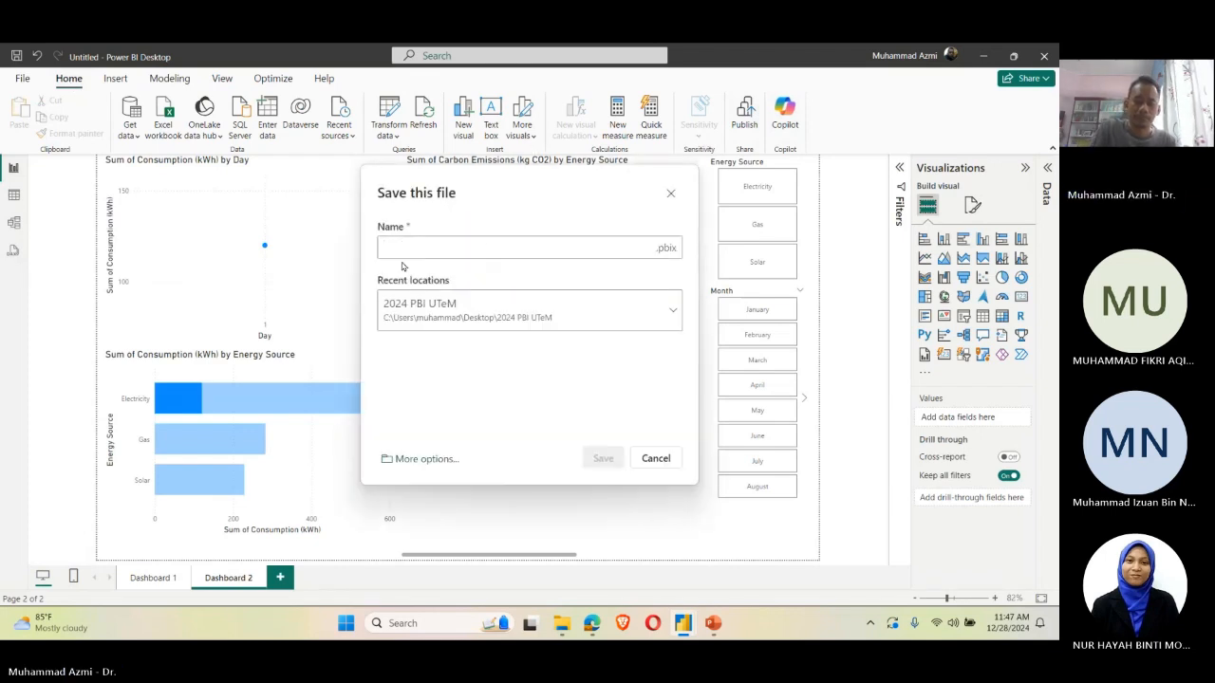
type("2 hour special")
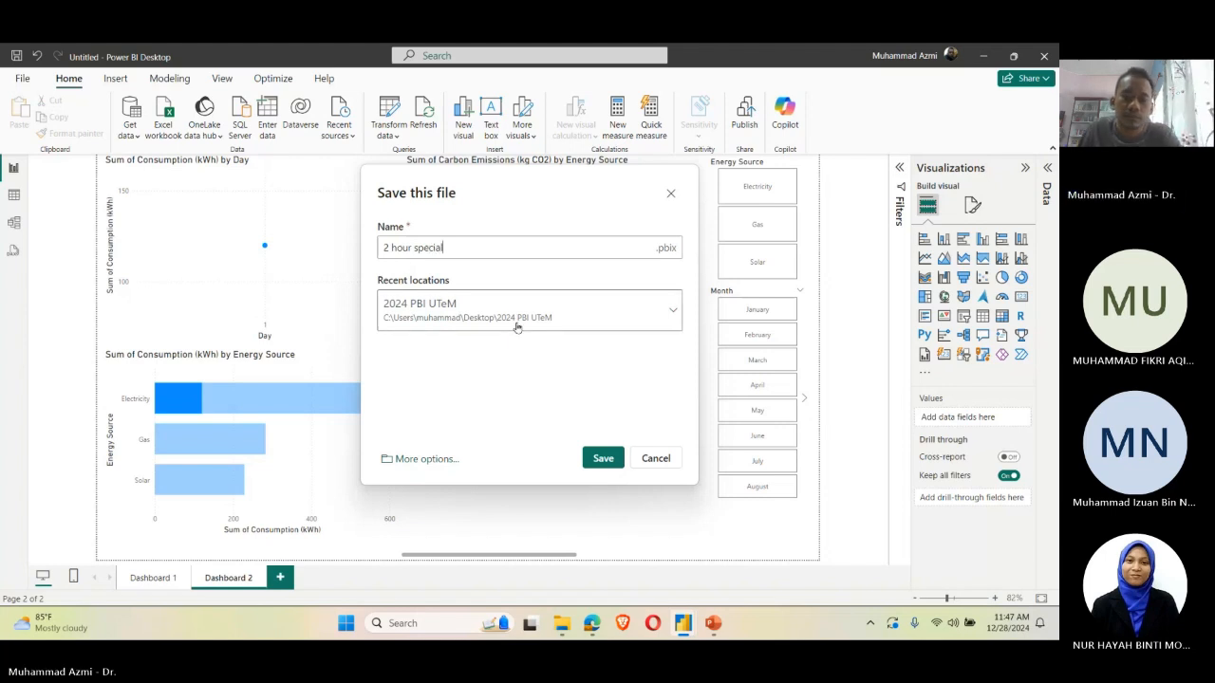
left_click(607, 460)
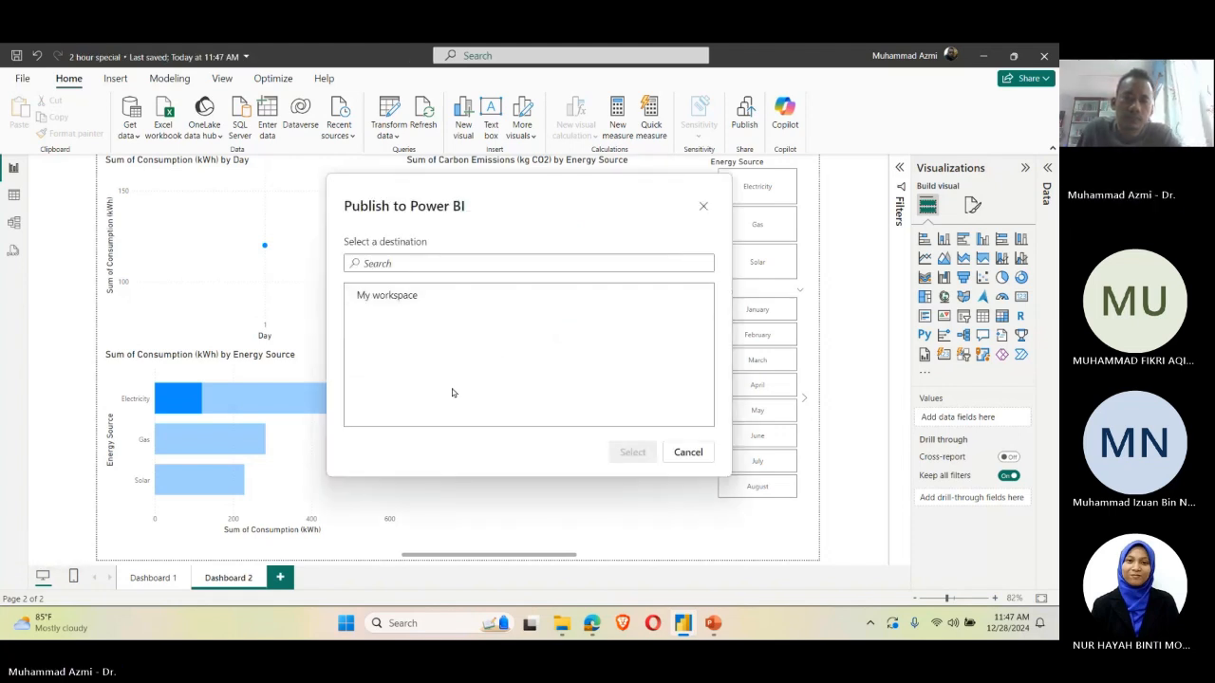
Step: Publish the report to My workspace and open the published report in the browser
left_click(466, 296)
left_click(632, 451)
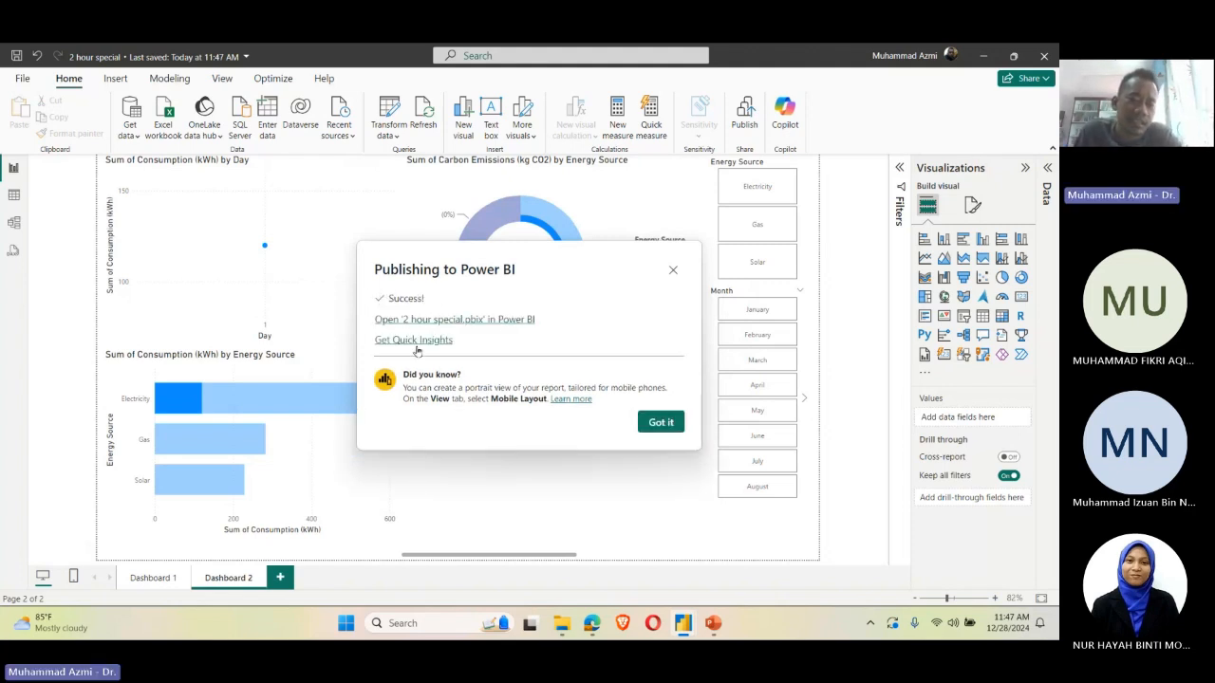
left_click(526, 323)
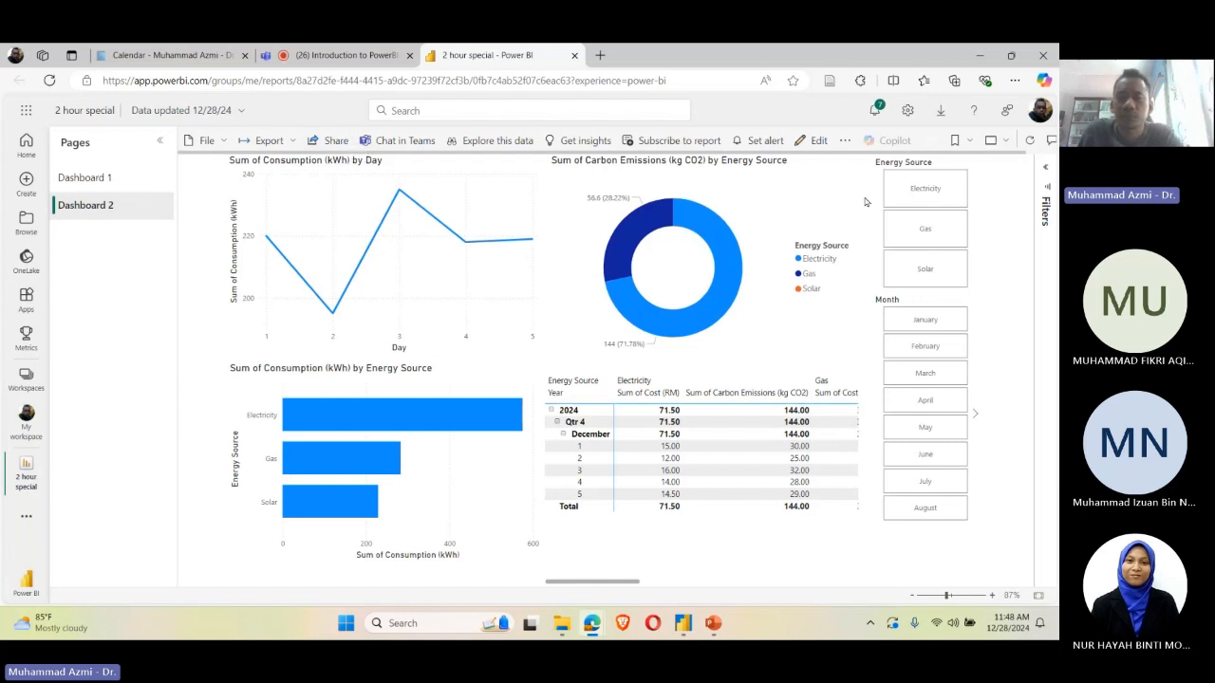
Step: Test the Energy Source slicer on the published Dashboard 2 with Electricity and Gas
left_click(951, 186)
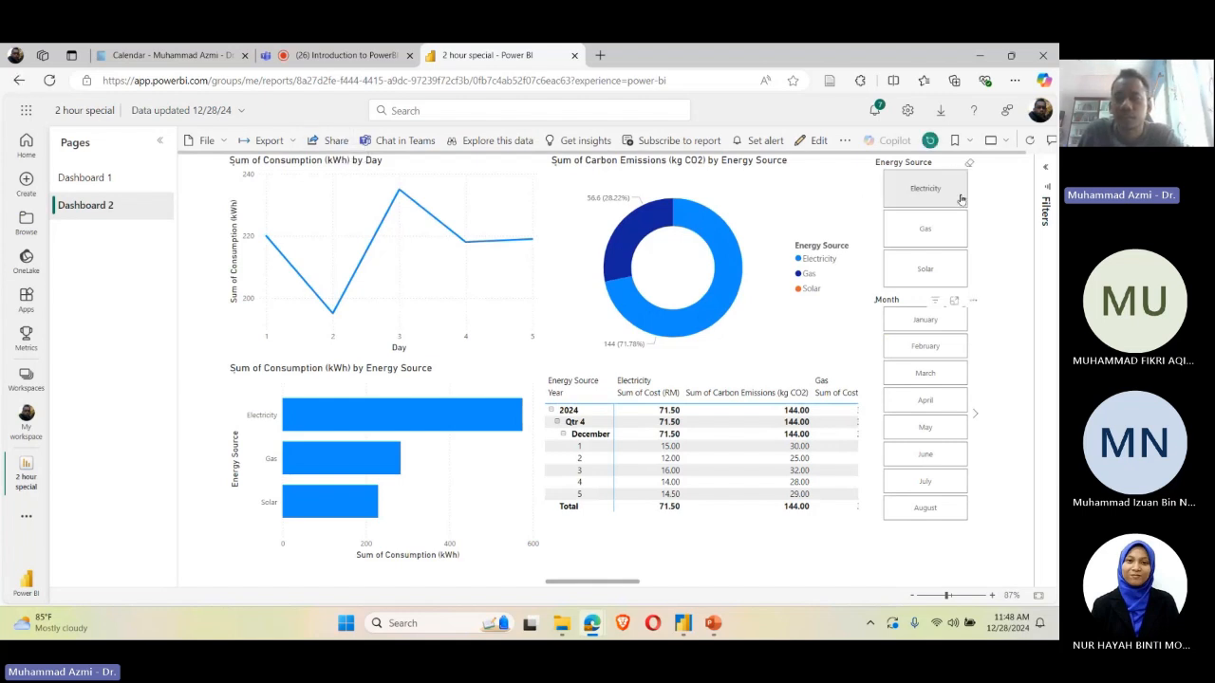
left_click(962, 231)
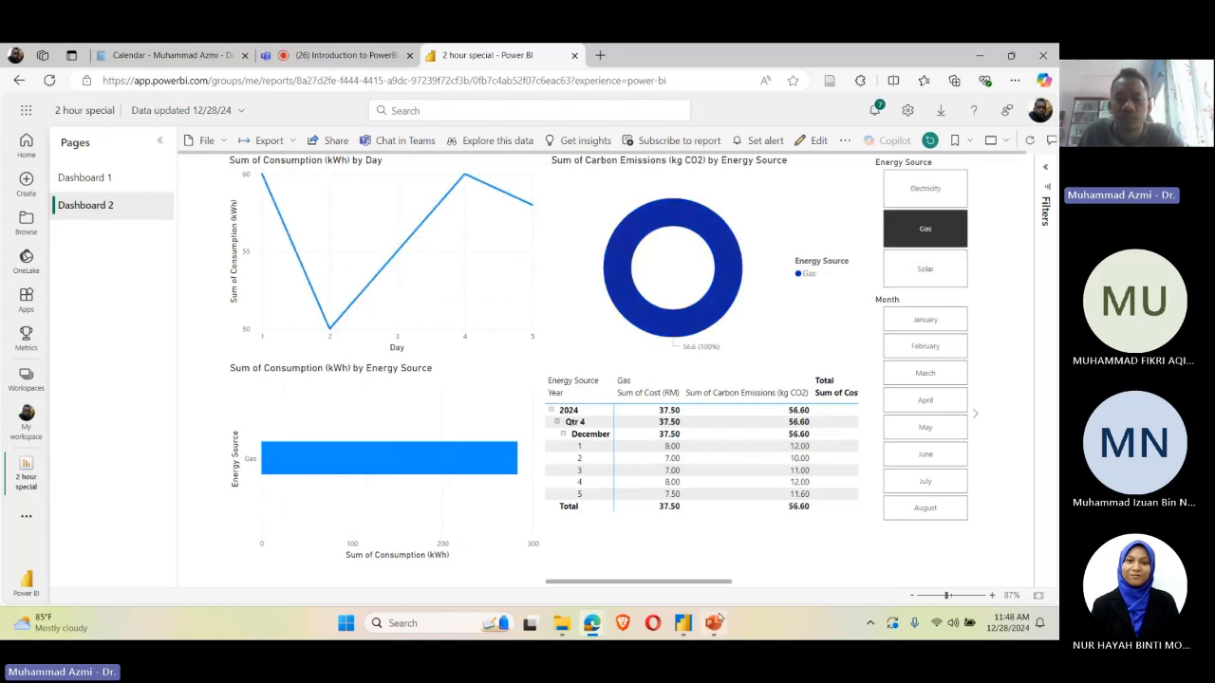
Step: Switch to Power BI Desktop and close it, leaving the published report open in the browser
left_click(683, 622)
left_click(658, 424)
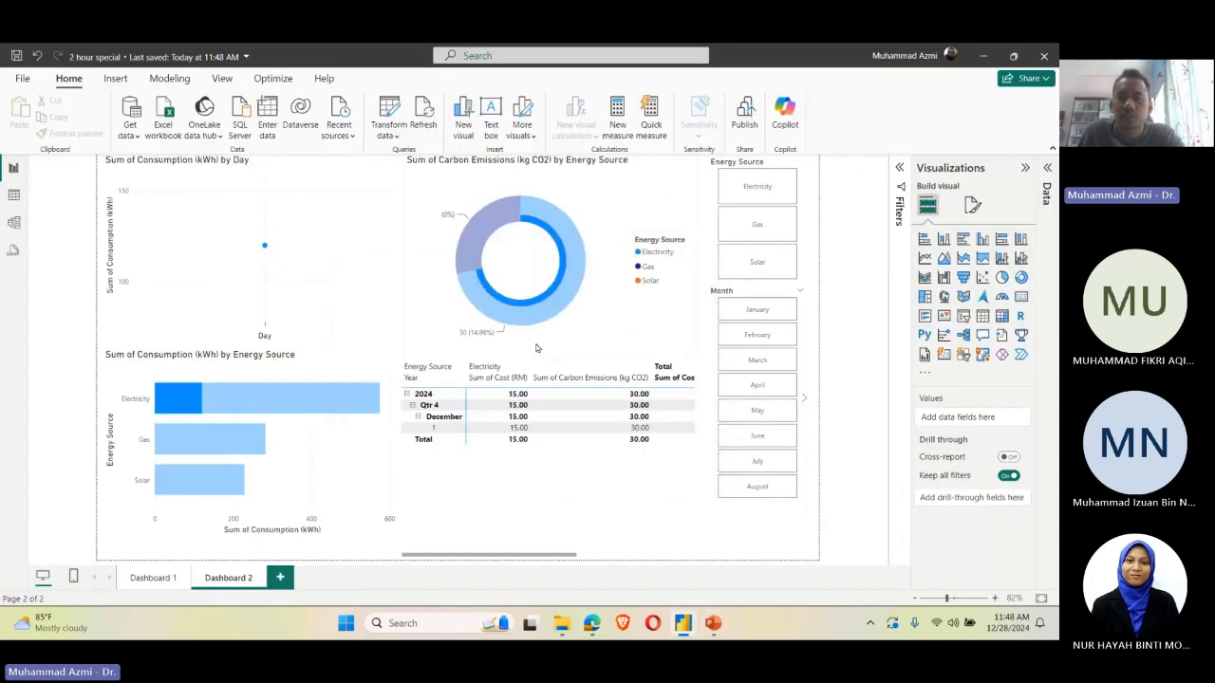
left_click(1045, 58)
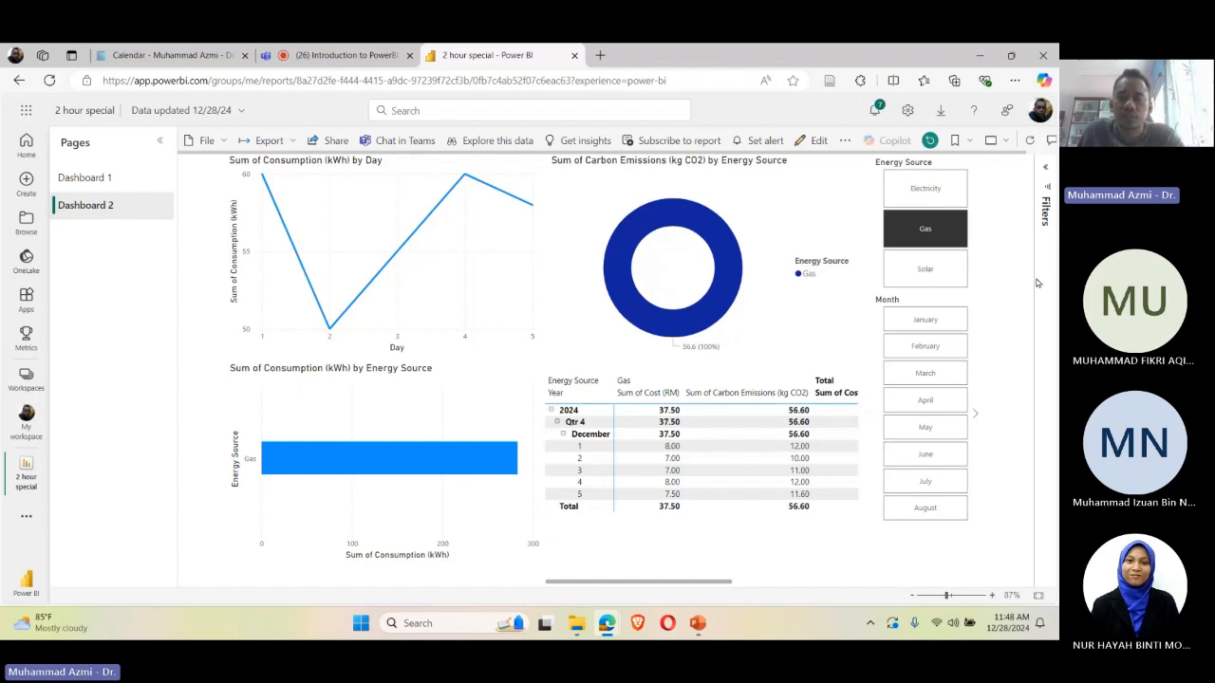
Step: Filter the published Dashboard 2 by Electricity and clear the Energy Source filter again
left_click(923, 191)
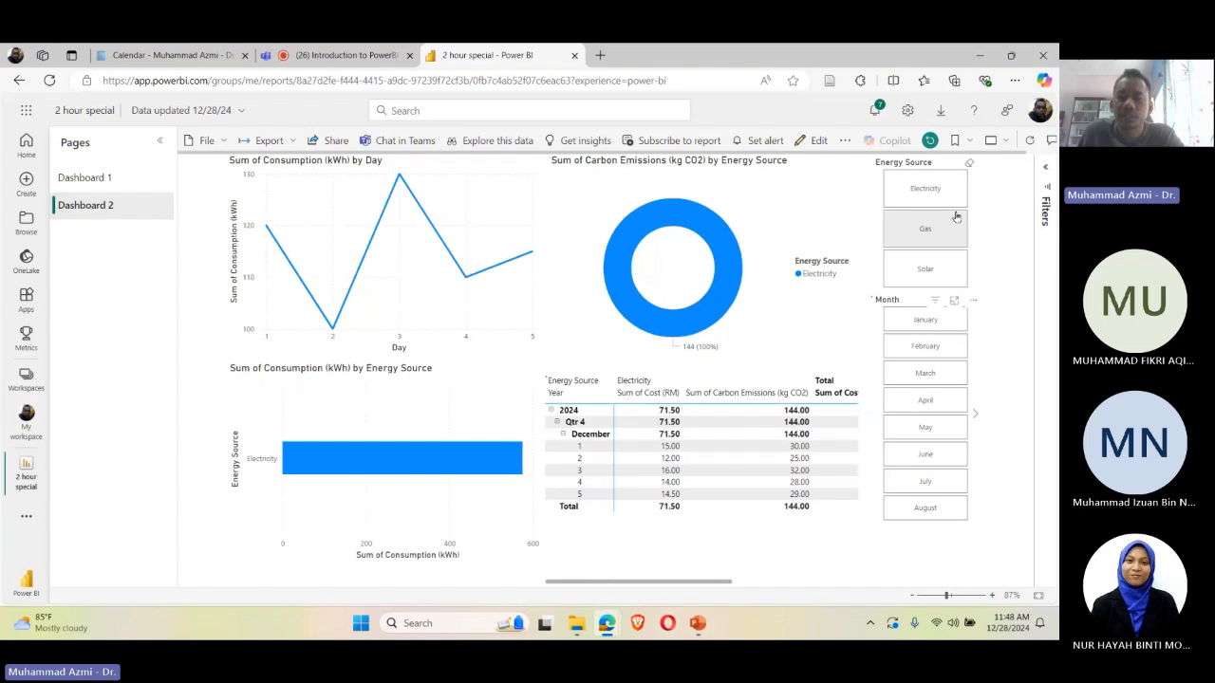
left_click(956, 217)
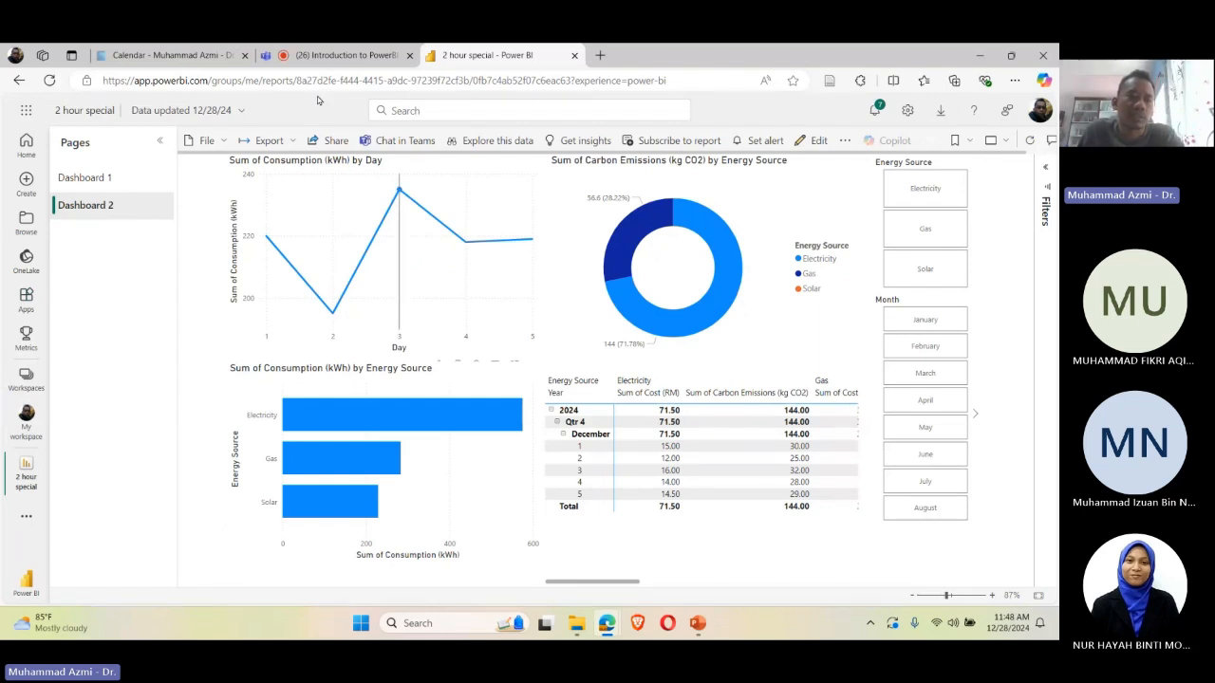
Step: Select the published report's web address, and switch to the Teams meeting in the browser
key("ctrl+l")
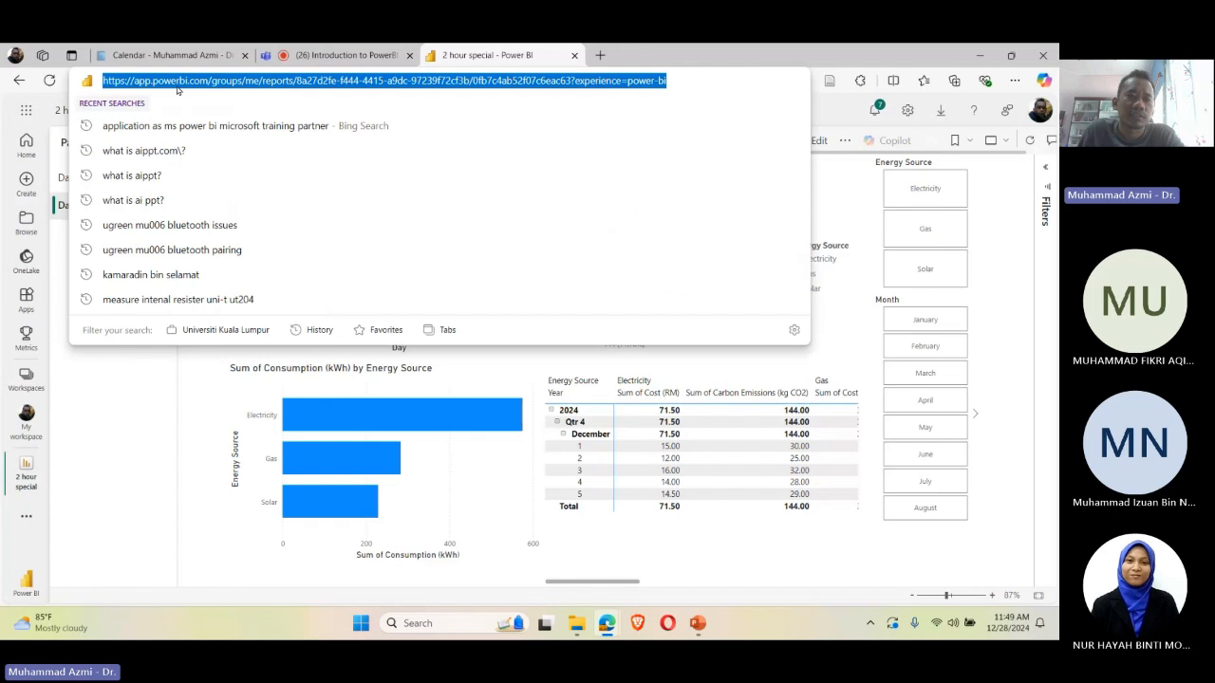
left_click(119, 436)
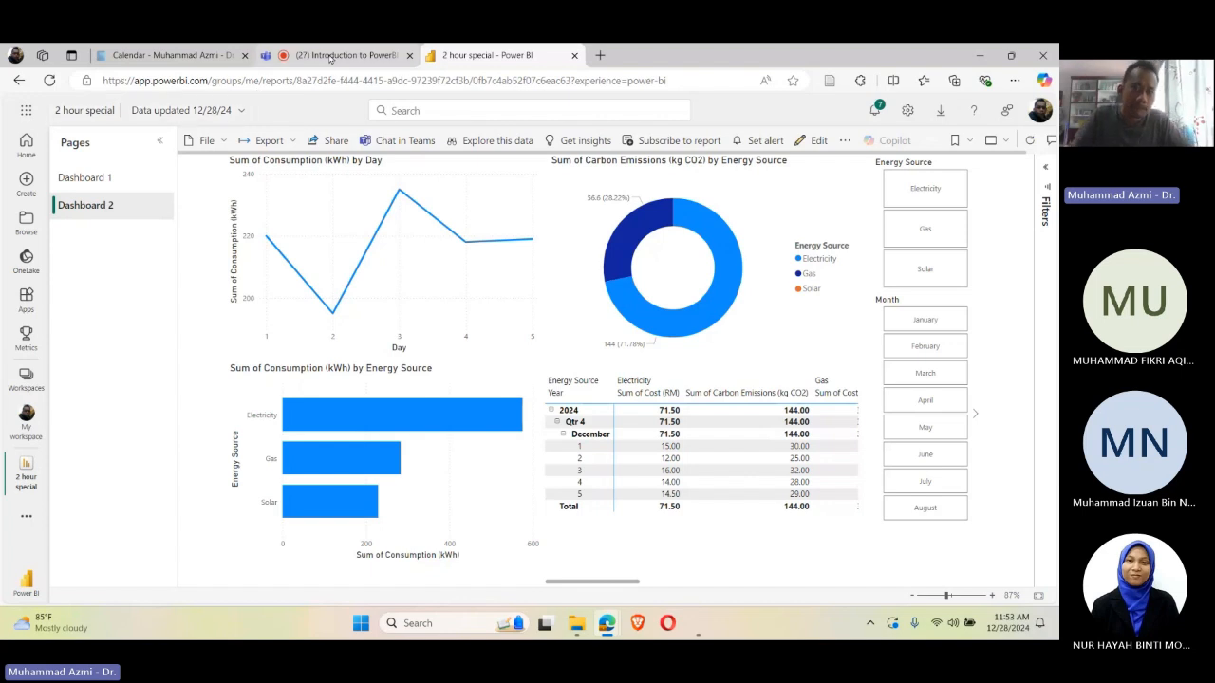
left_click(330, 56)
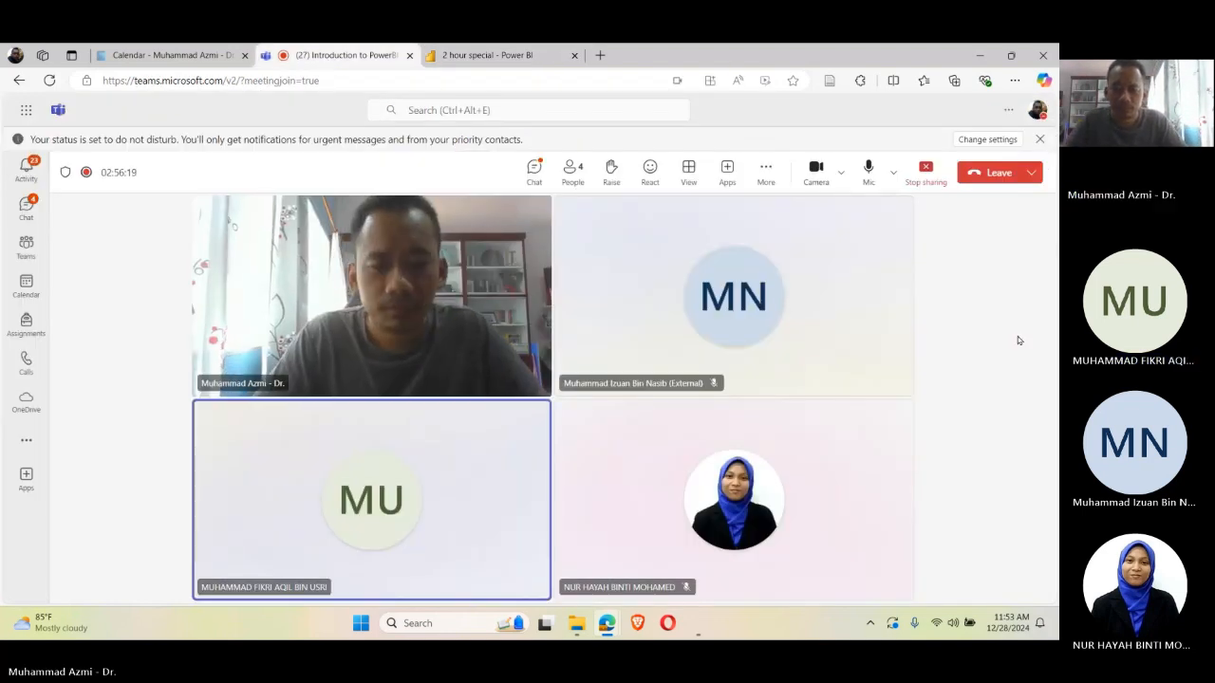